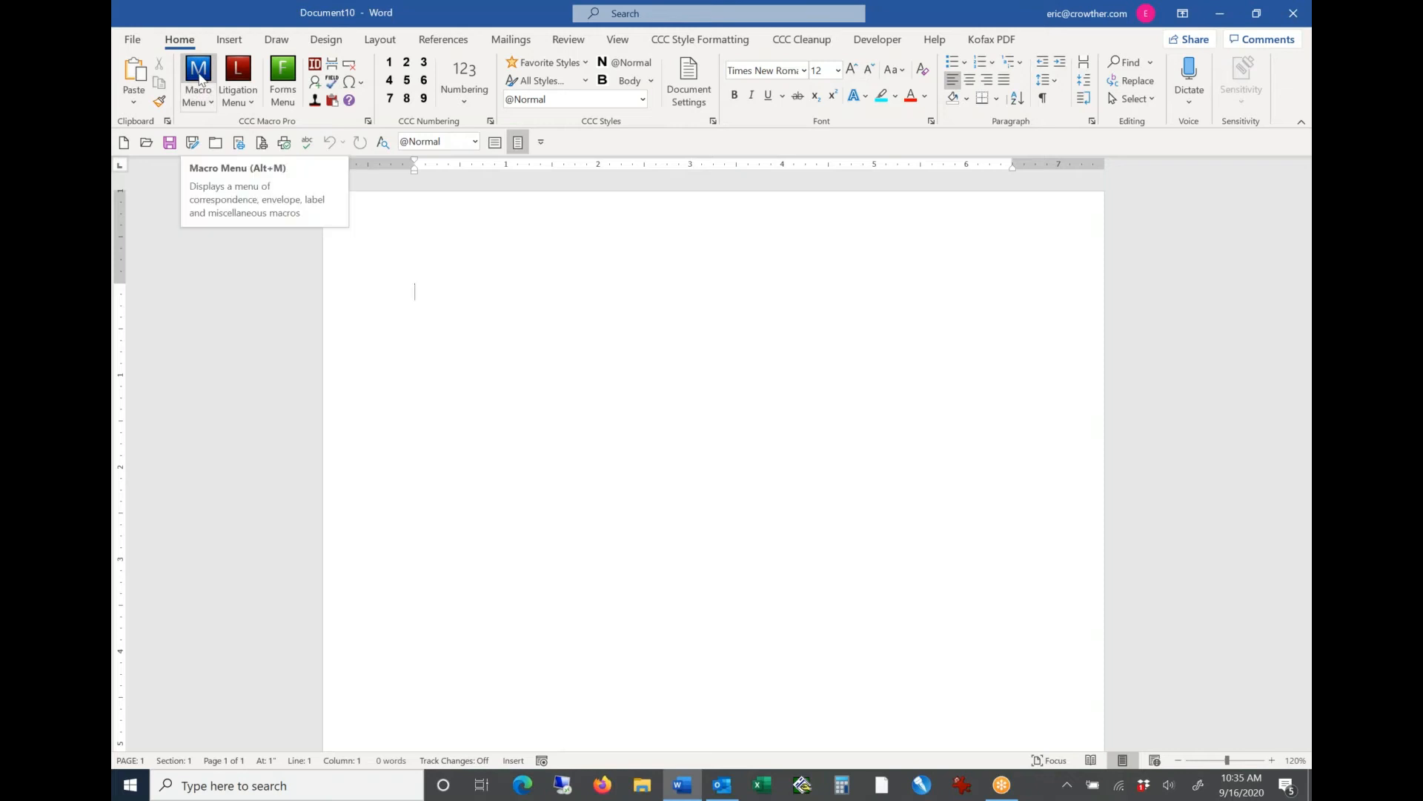
Step: Examine the correspondence, envelope, label and miscellaneous macros offered by the Macro Menu's short list and full dialog
click(204, 97)
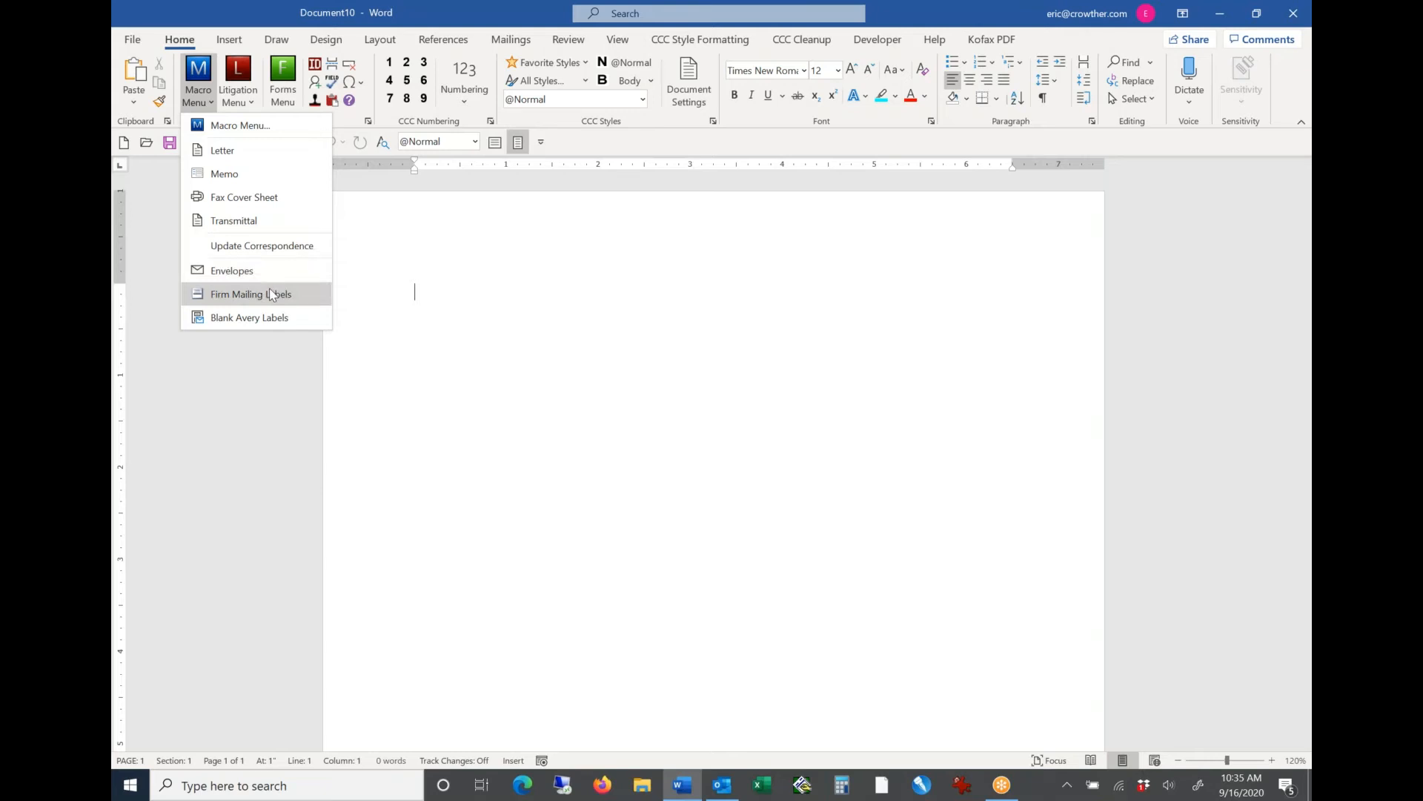
click(206, 81)
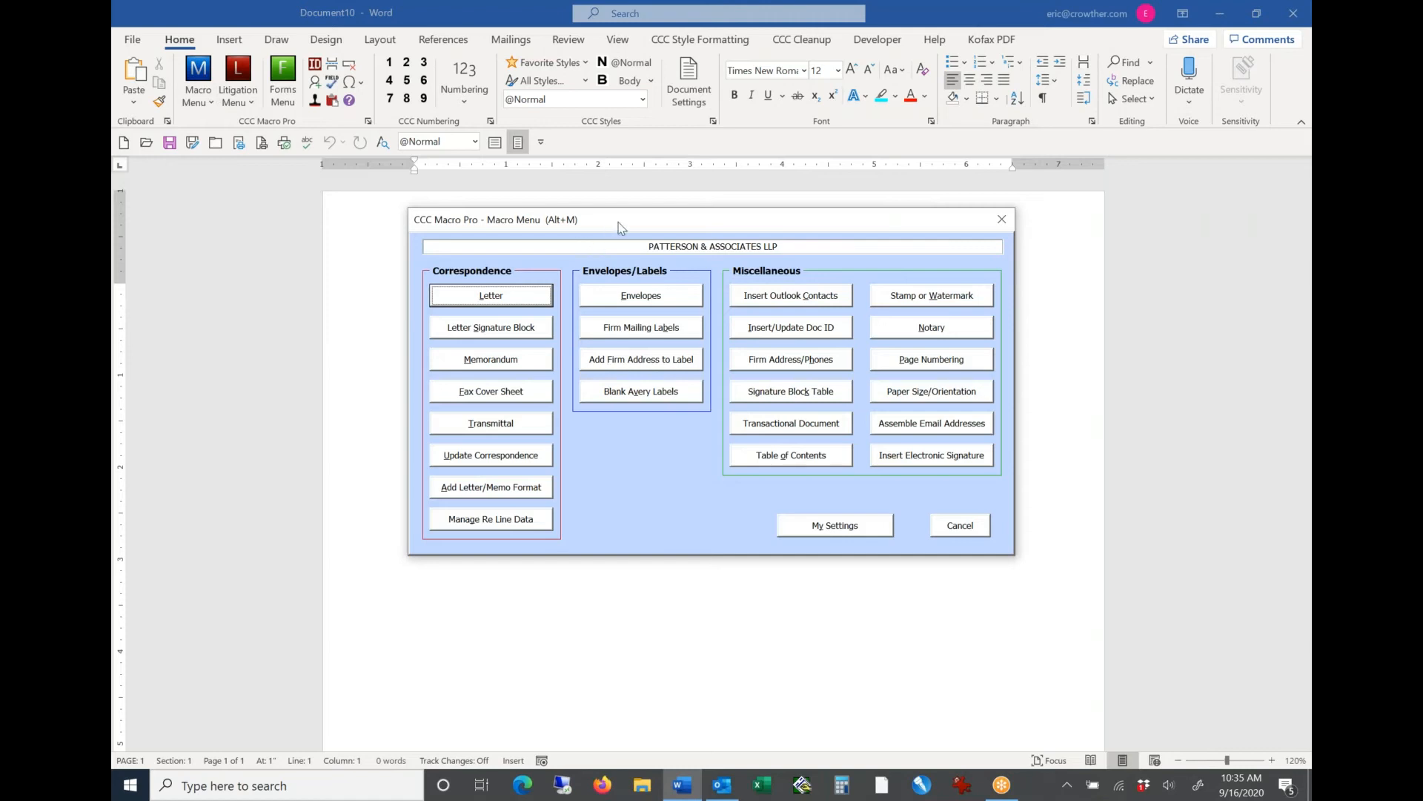
drag(621, 227, 611, 225)
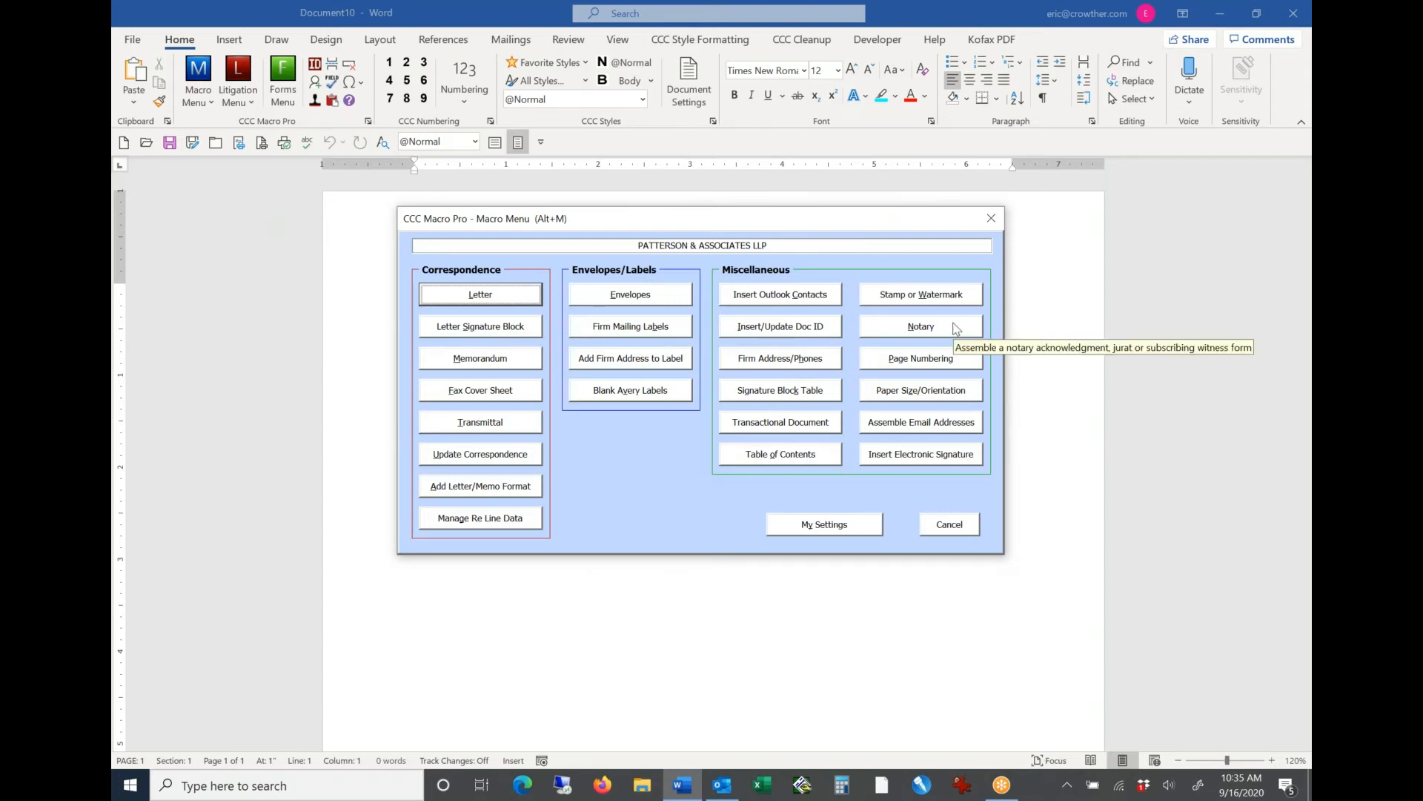
click(953, 528)
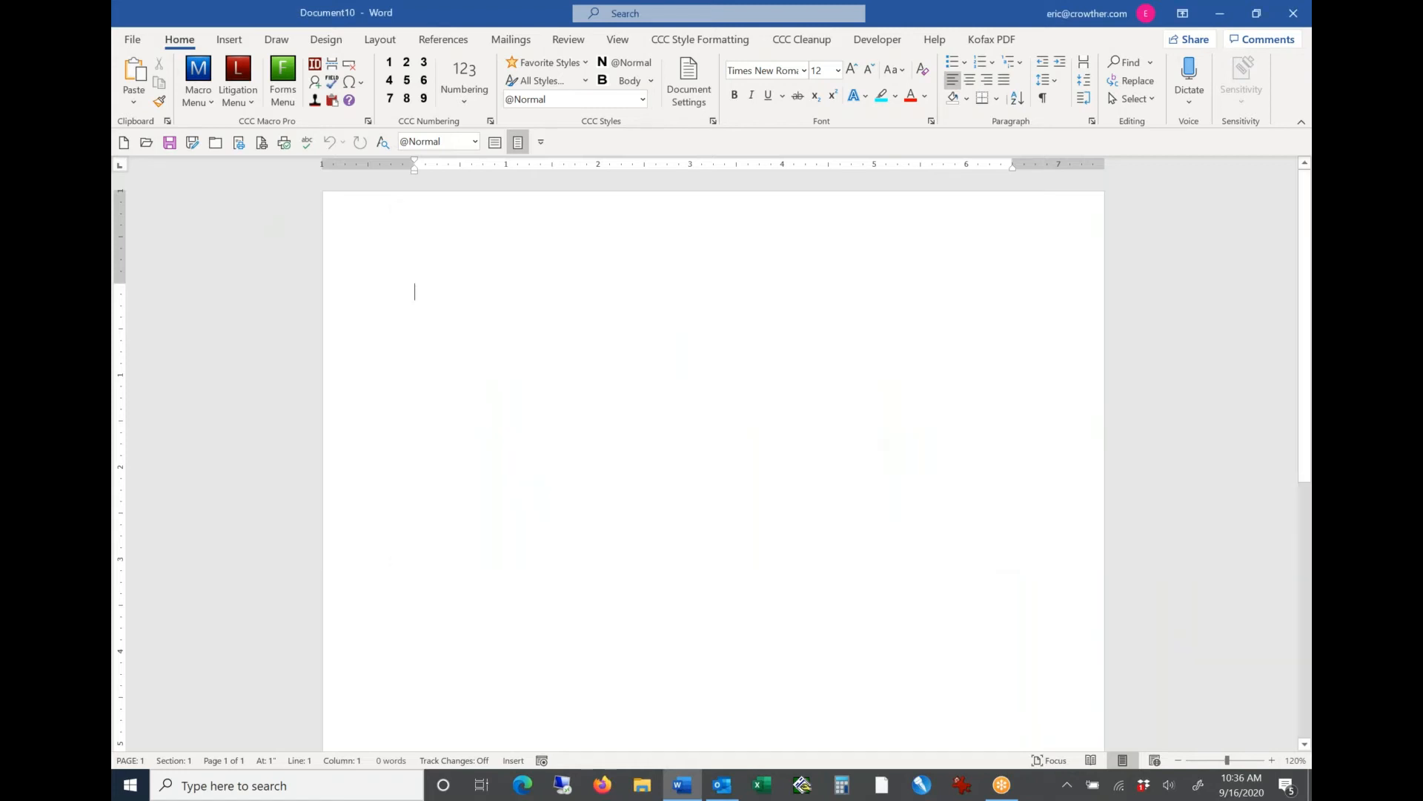
click(195, 102)
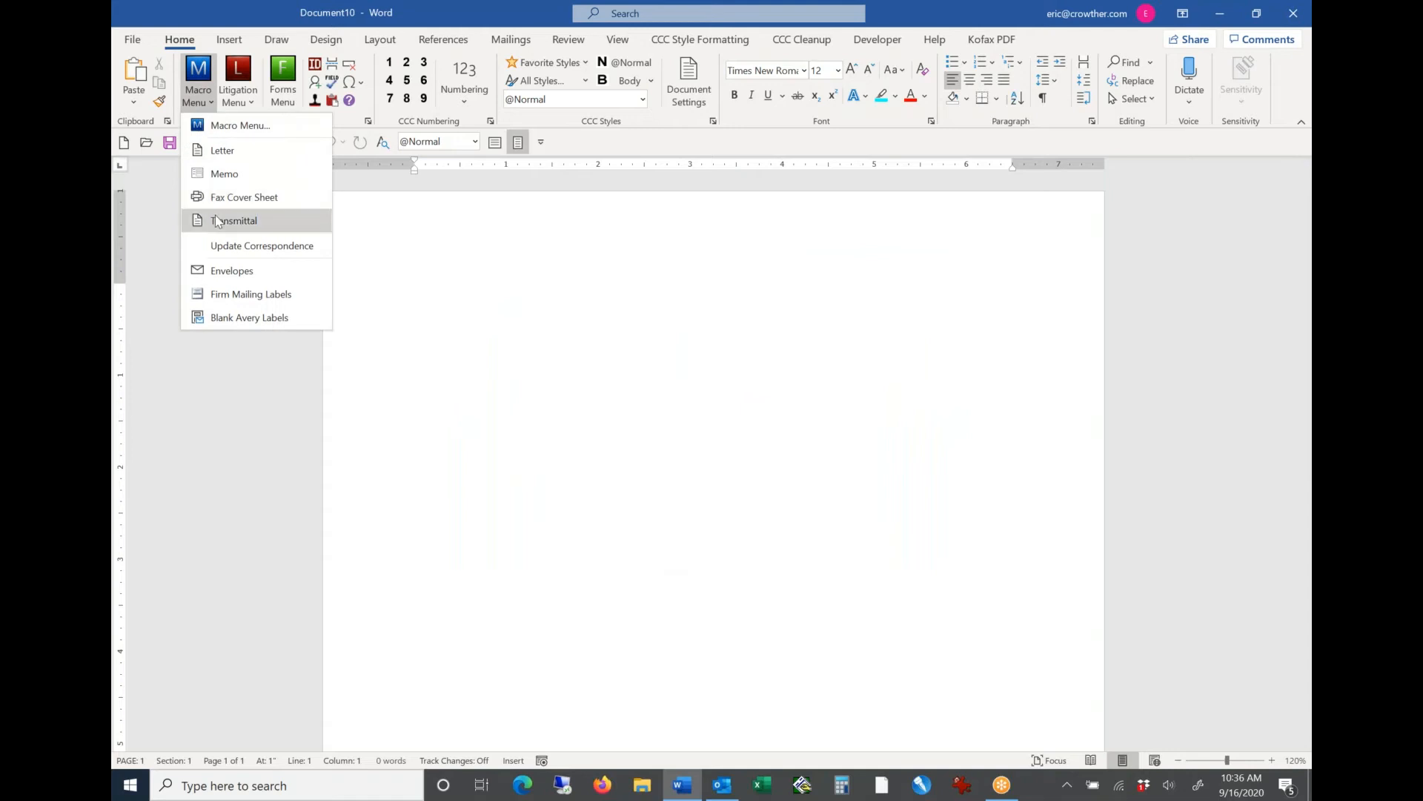
click(247, 255)
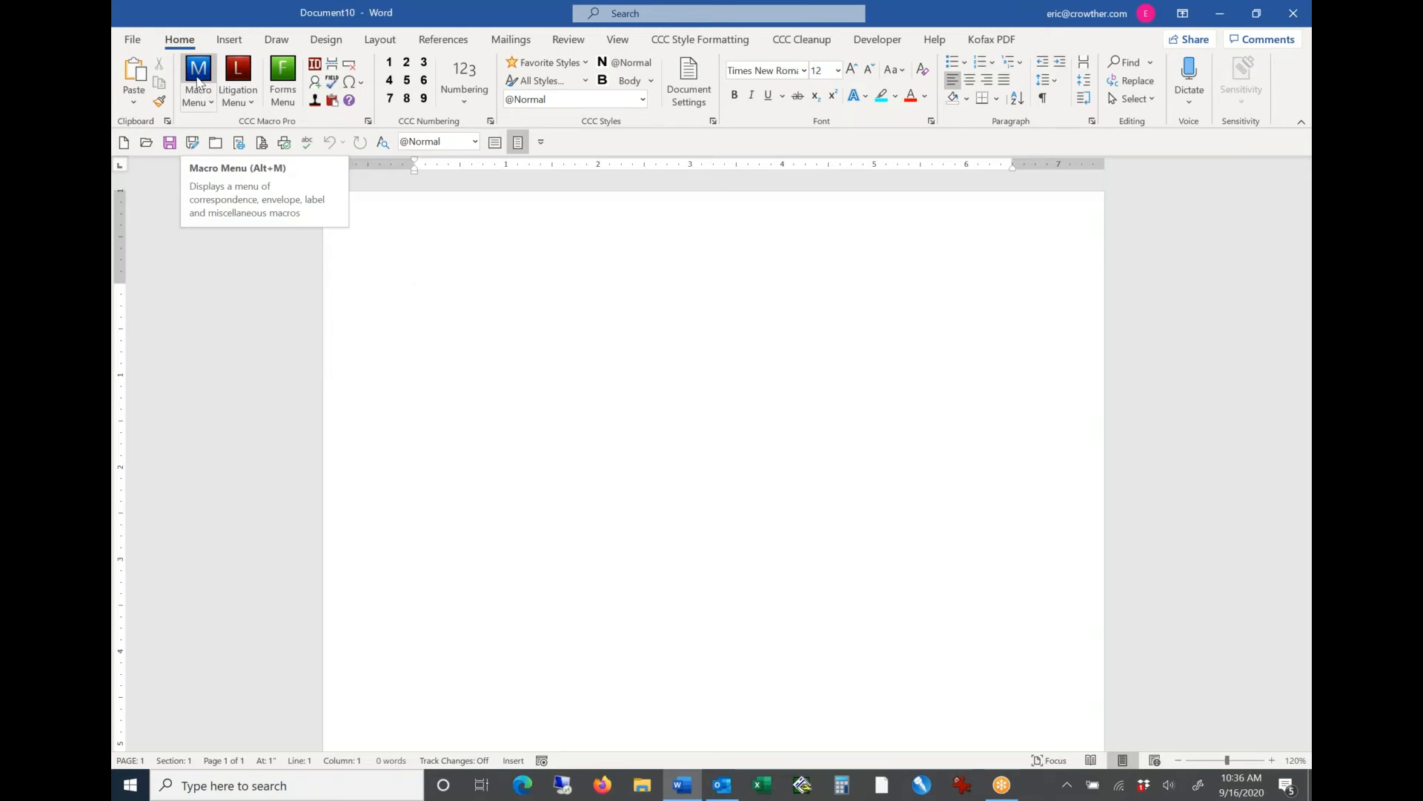
Step: Examine the pleading, heading and service-list macros offered by the Litigation Menu's short list and full dialog
click(241, 99)
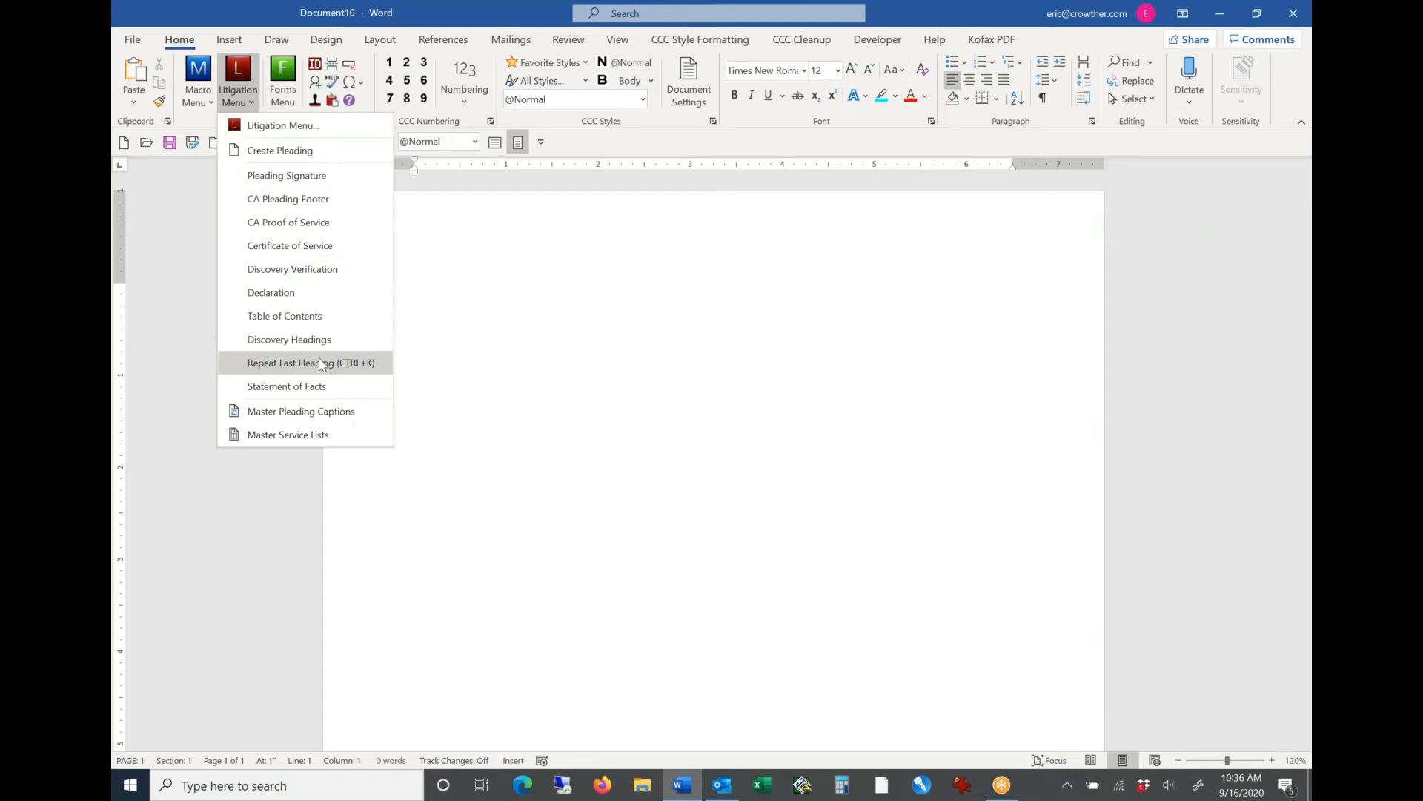
click(241, 77)
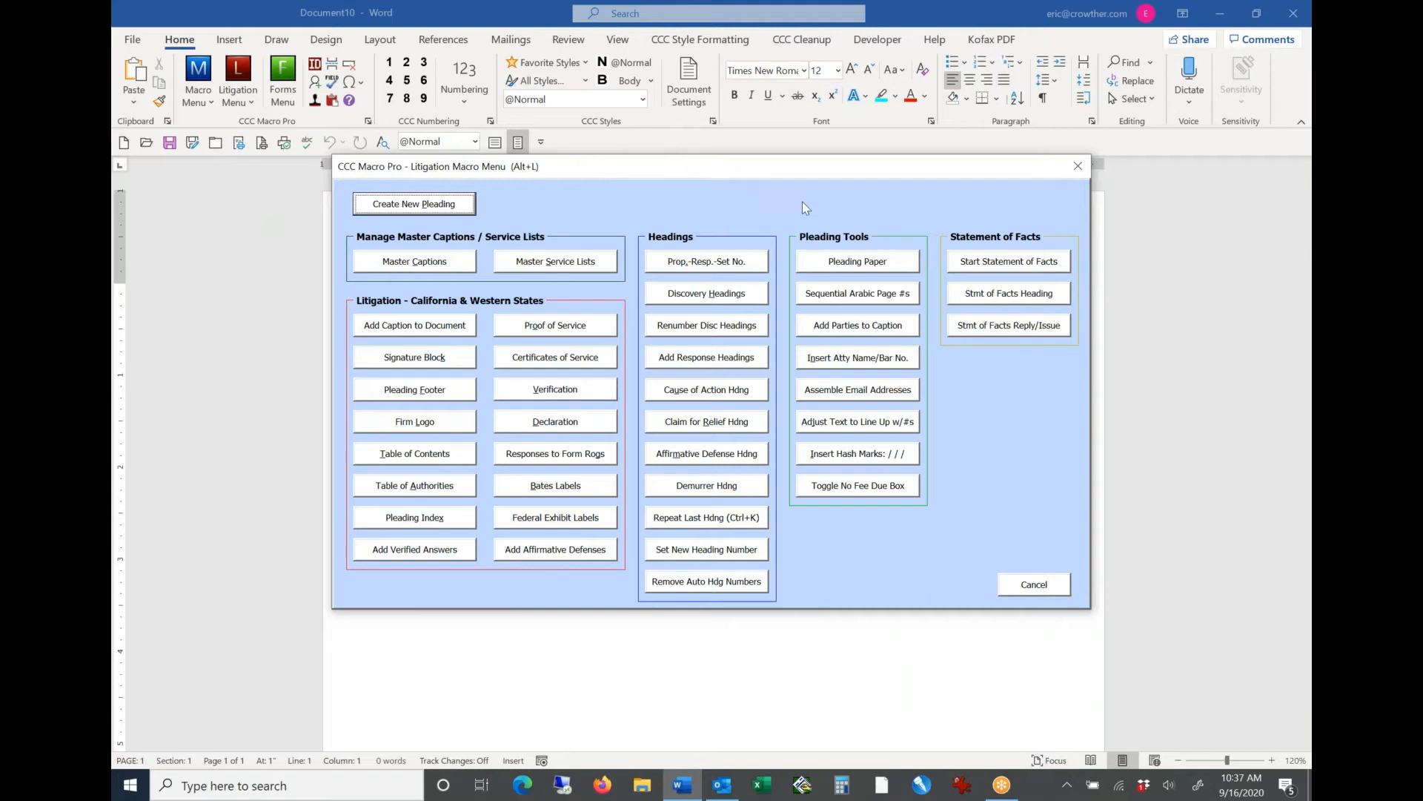
drag(768, 173, 774, 181)
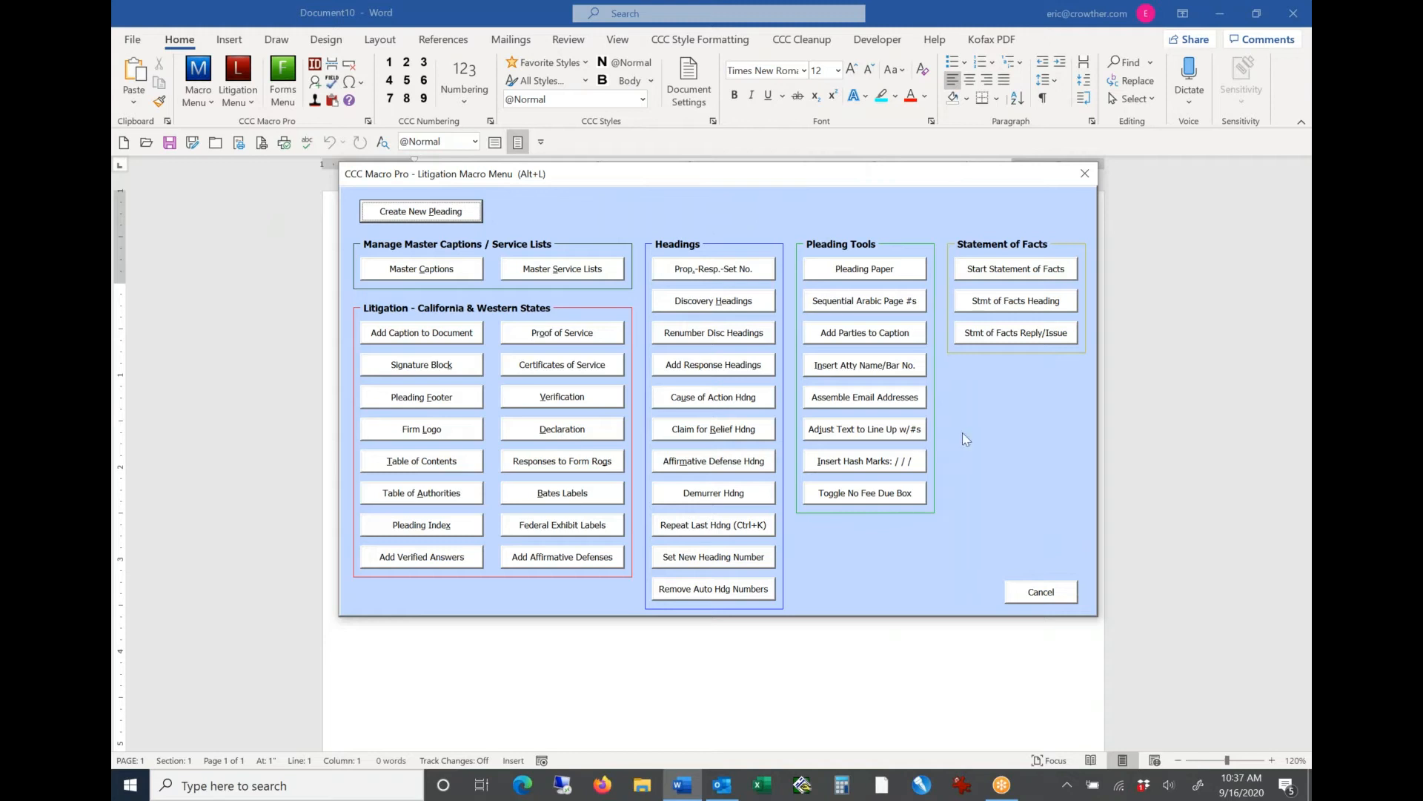
click(1039, 596)
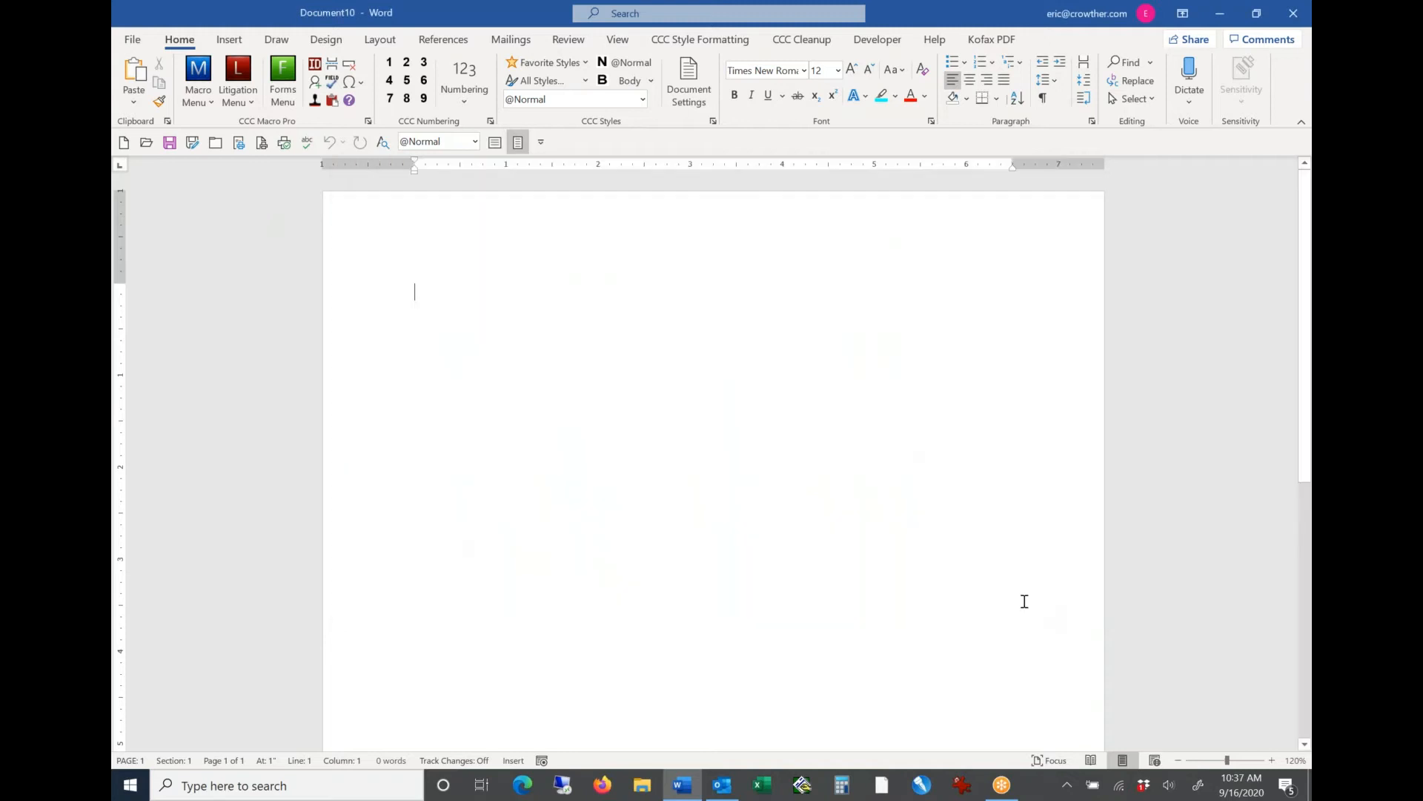
click(198, 104)
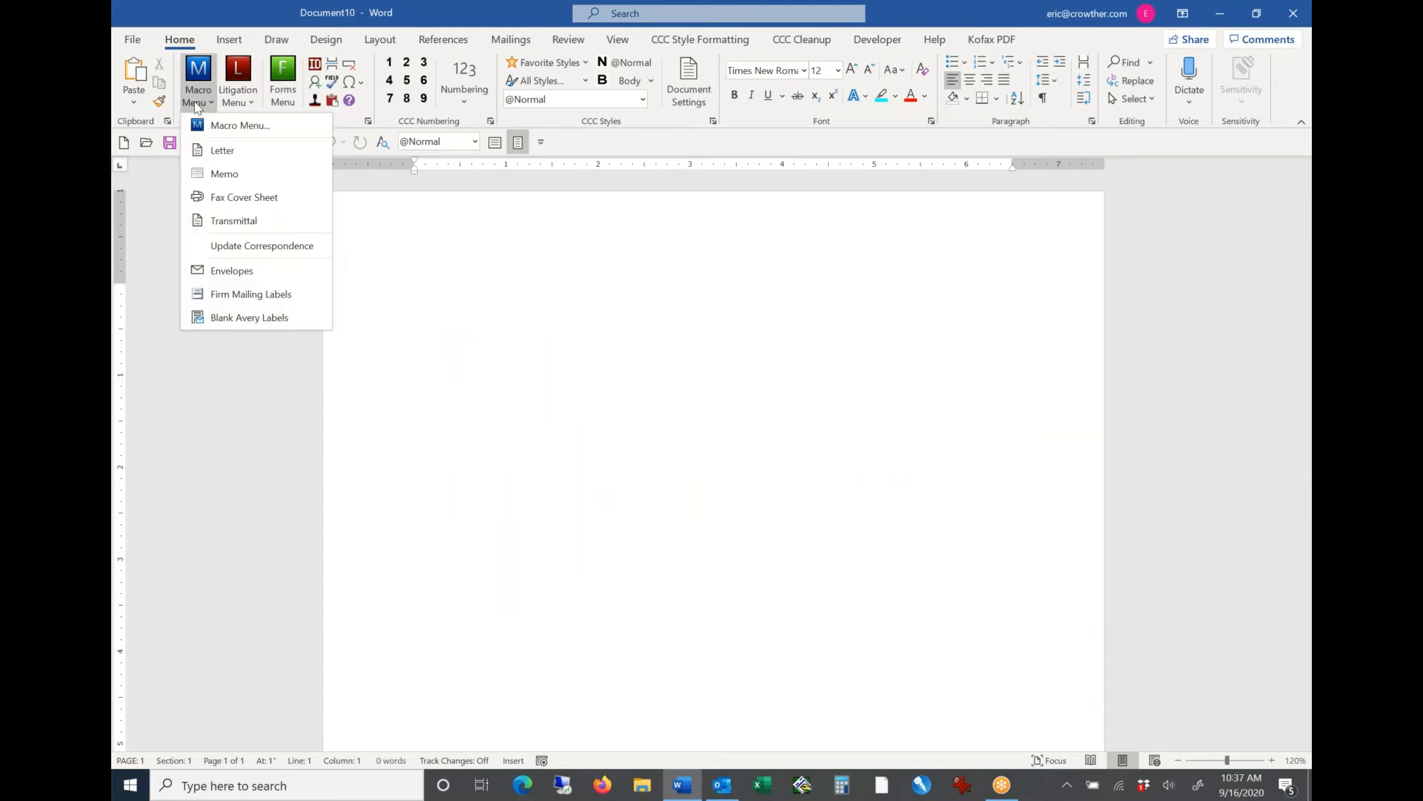
click(198, 104)
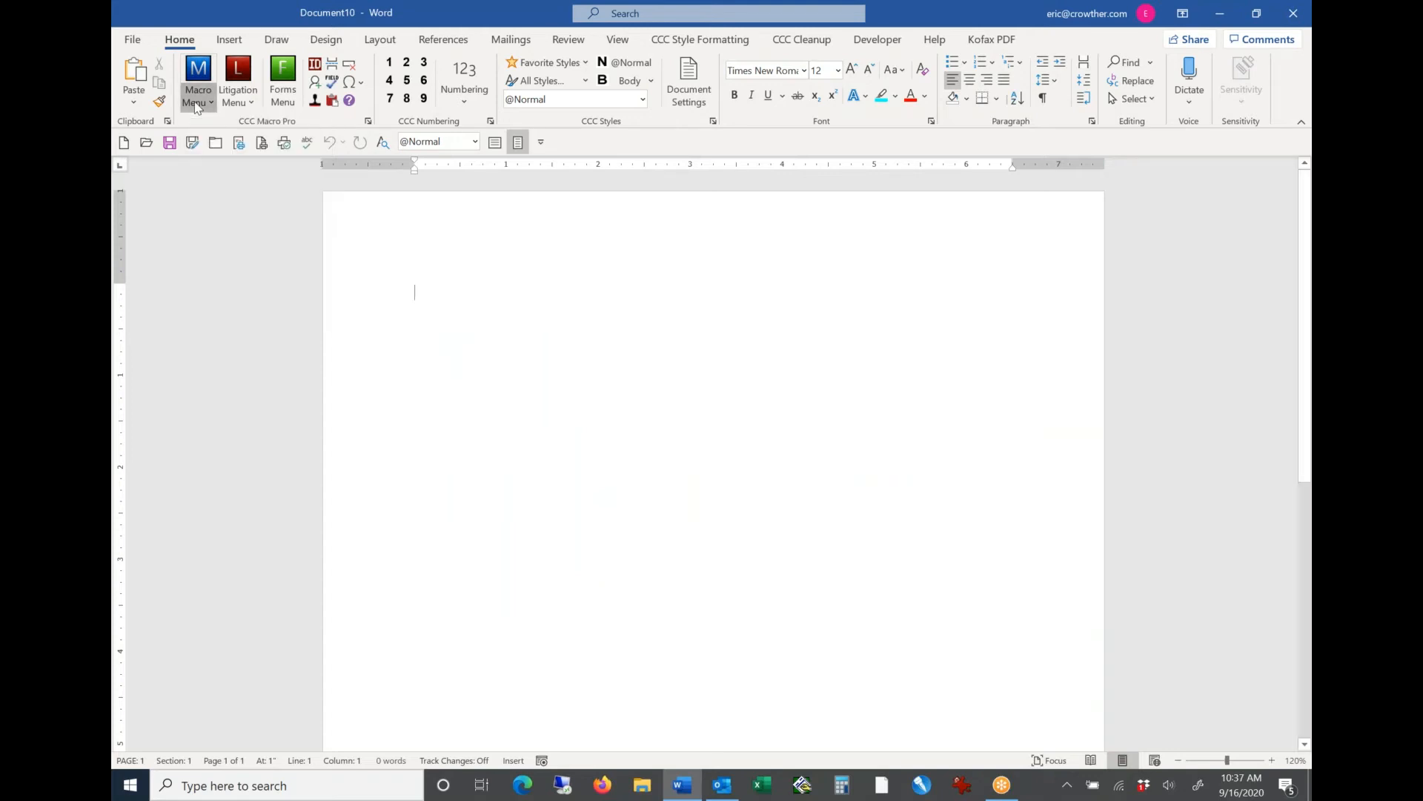
click(234, 105)
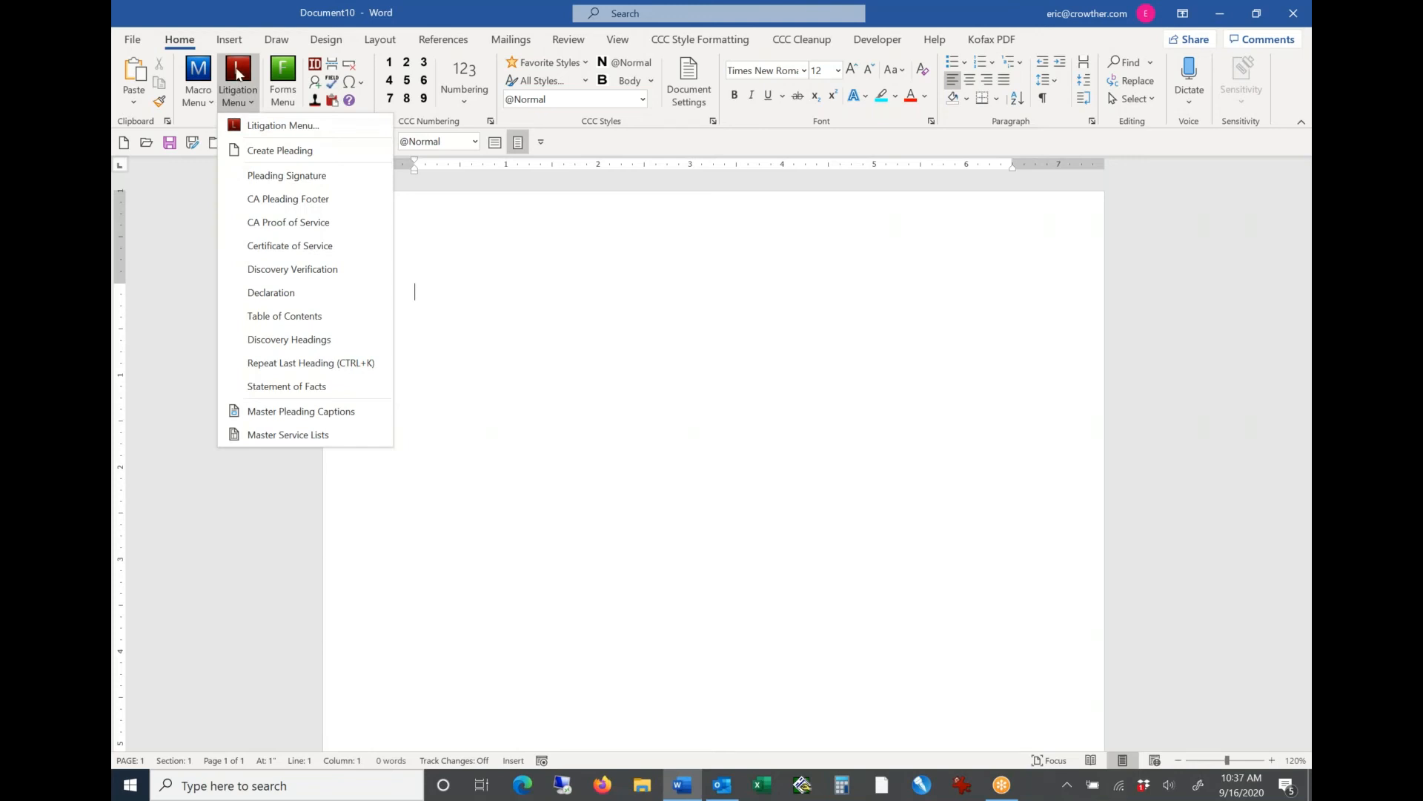
click(237, 72)
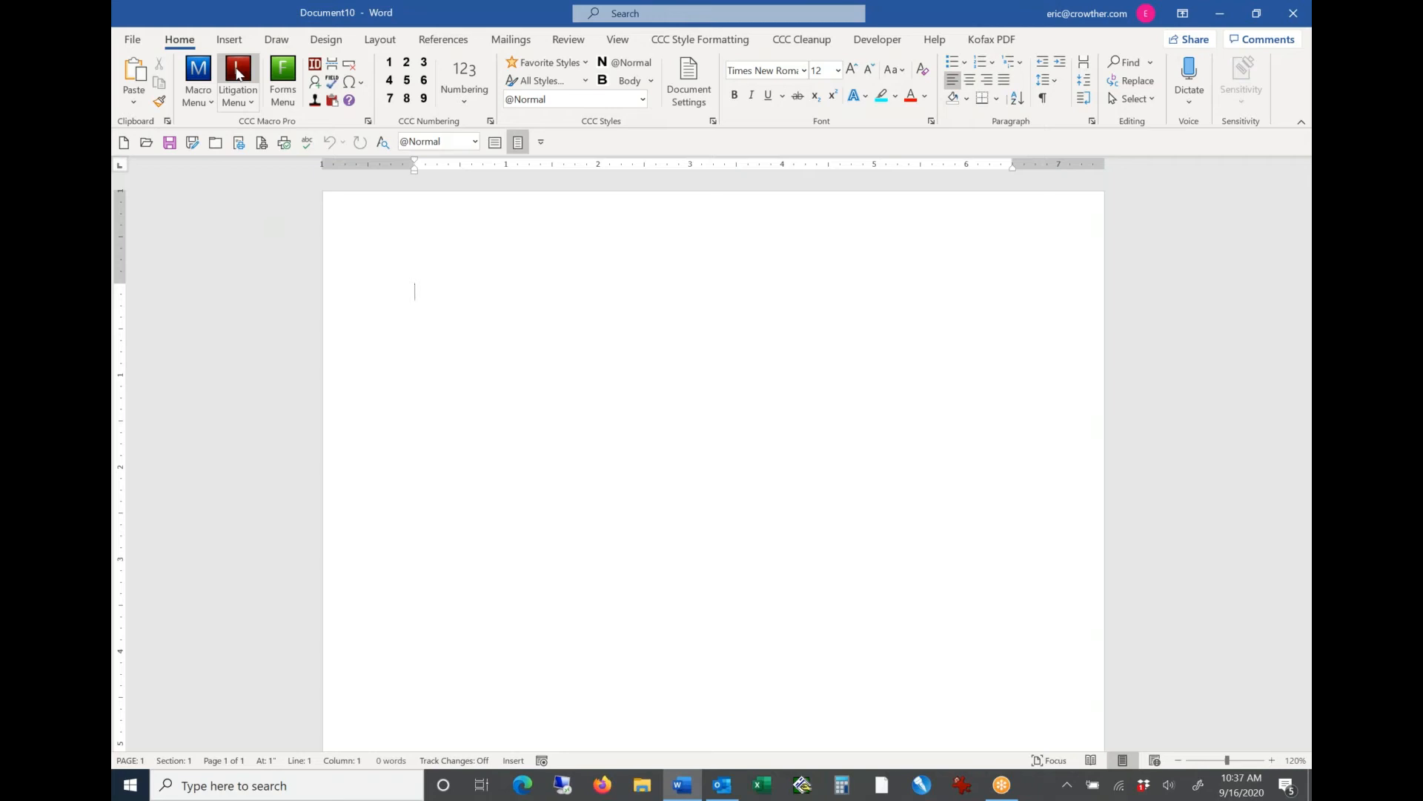
Step: Browse the Forms Menu's Office Forms, Letters, Pleadings and Transactional categories, including the Engagement Letters and Sample Letters subcategories, without creating a document
click(285, 81)
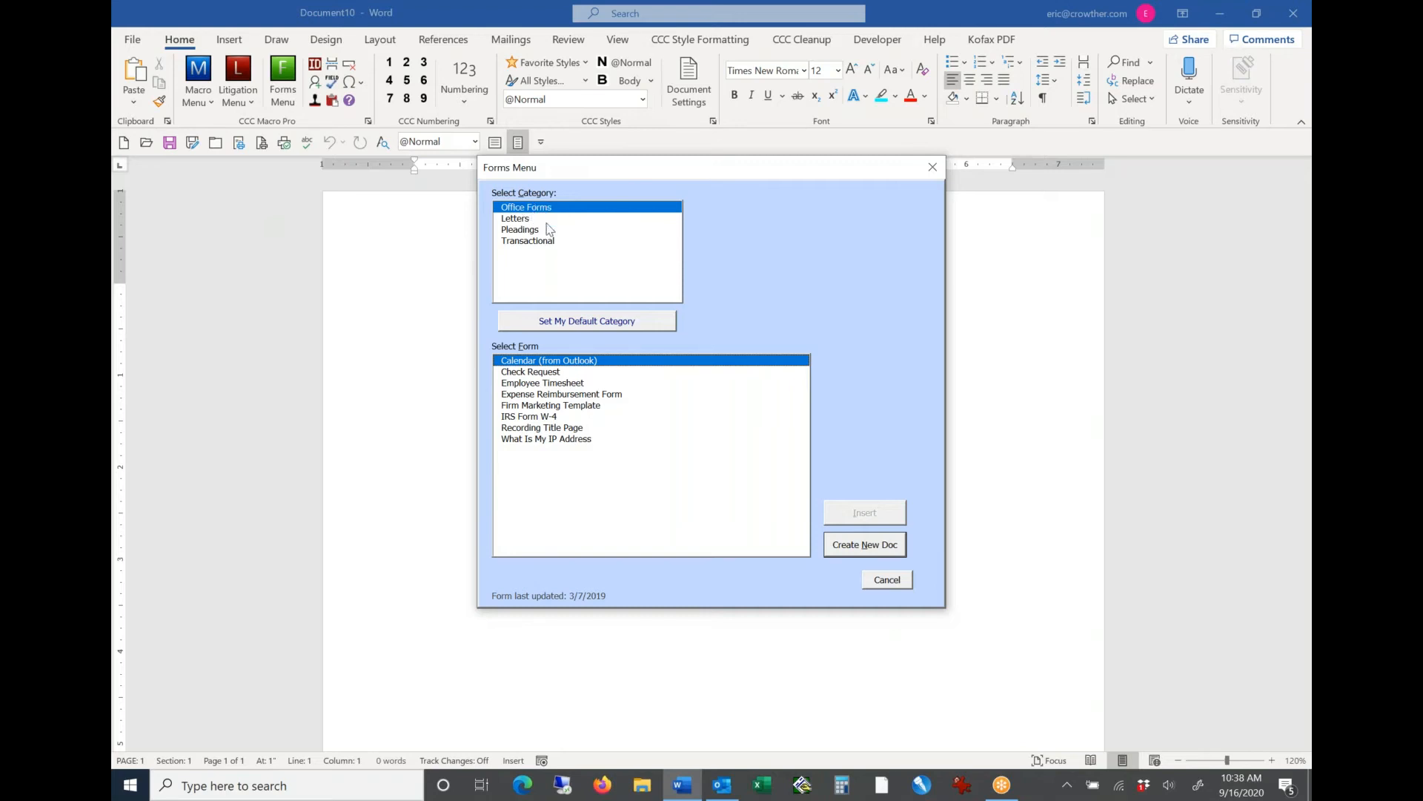
click(553, 372)
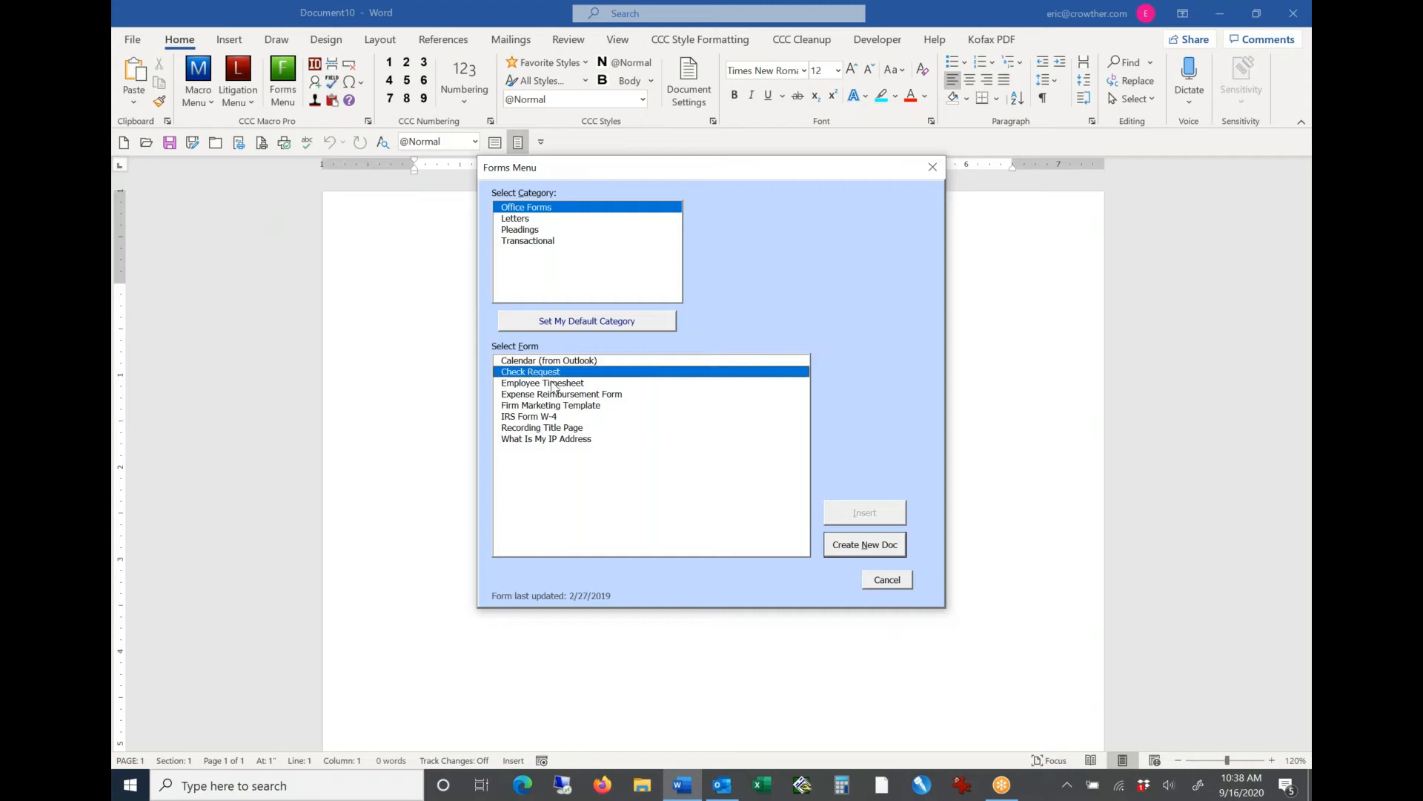
click(553, 384)
click(554, 394)
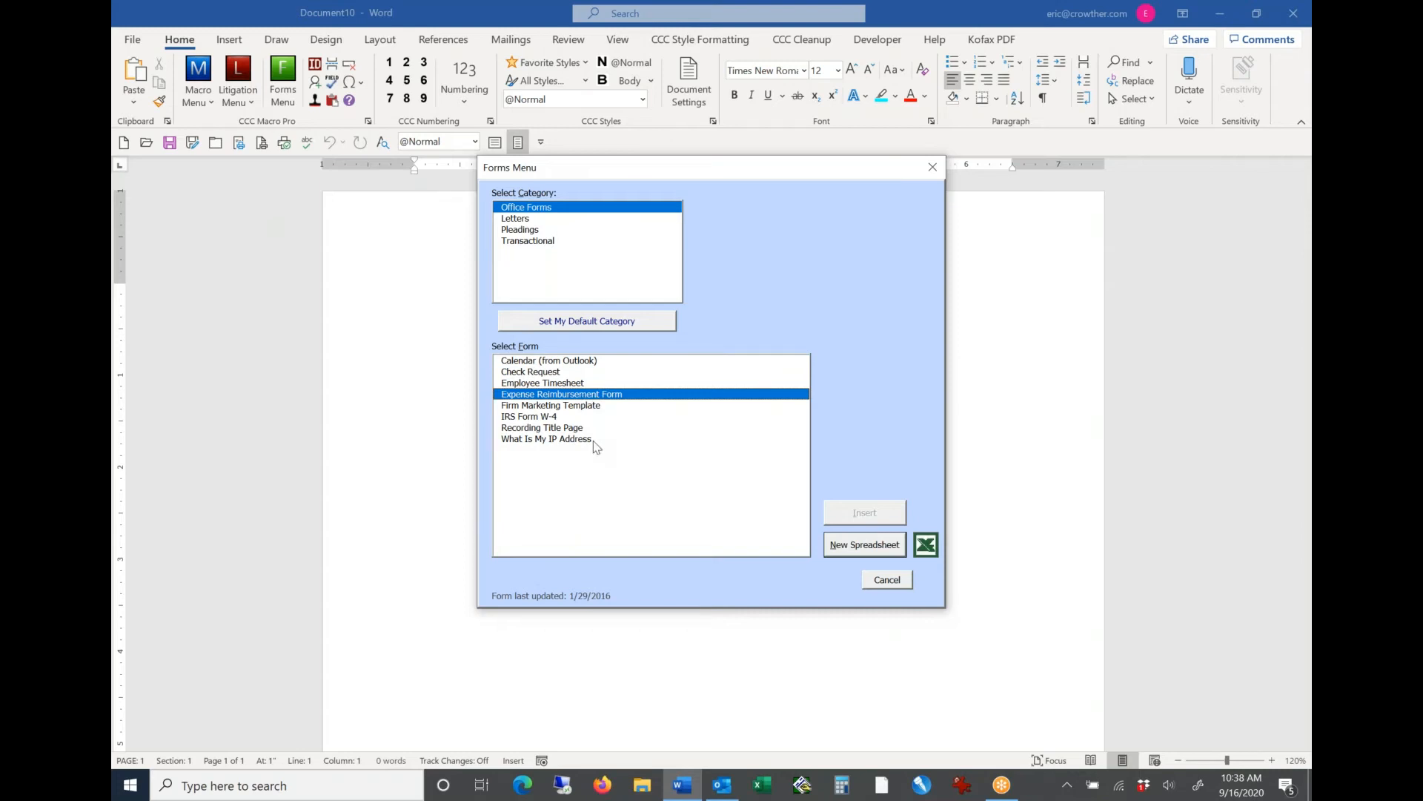
click(529, 219)
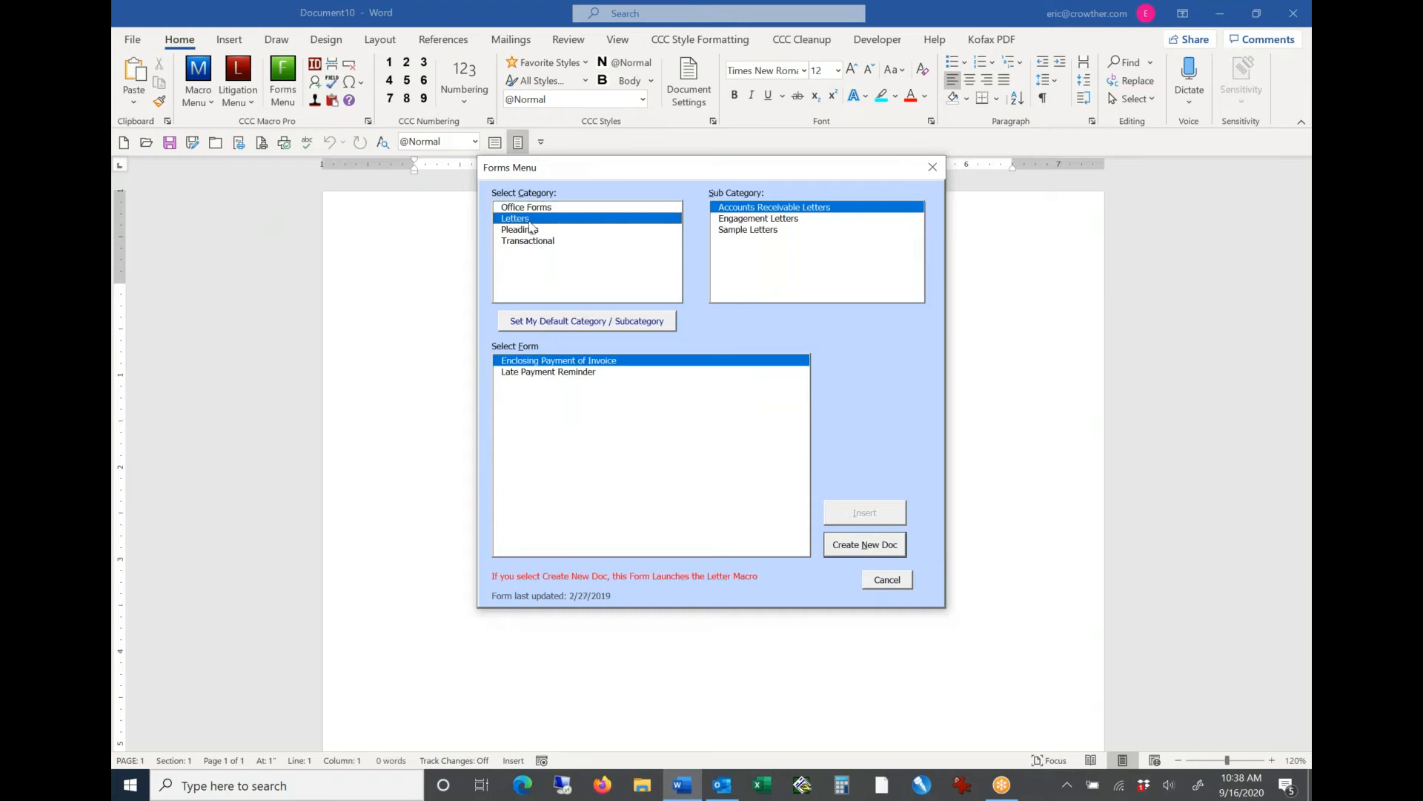
click(733, 220)
click(737, 231)
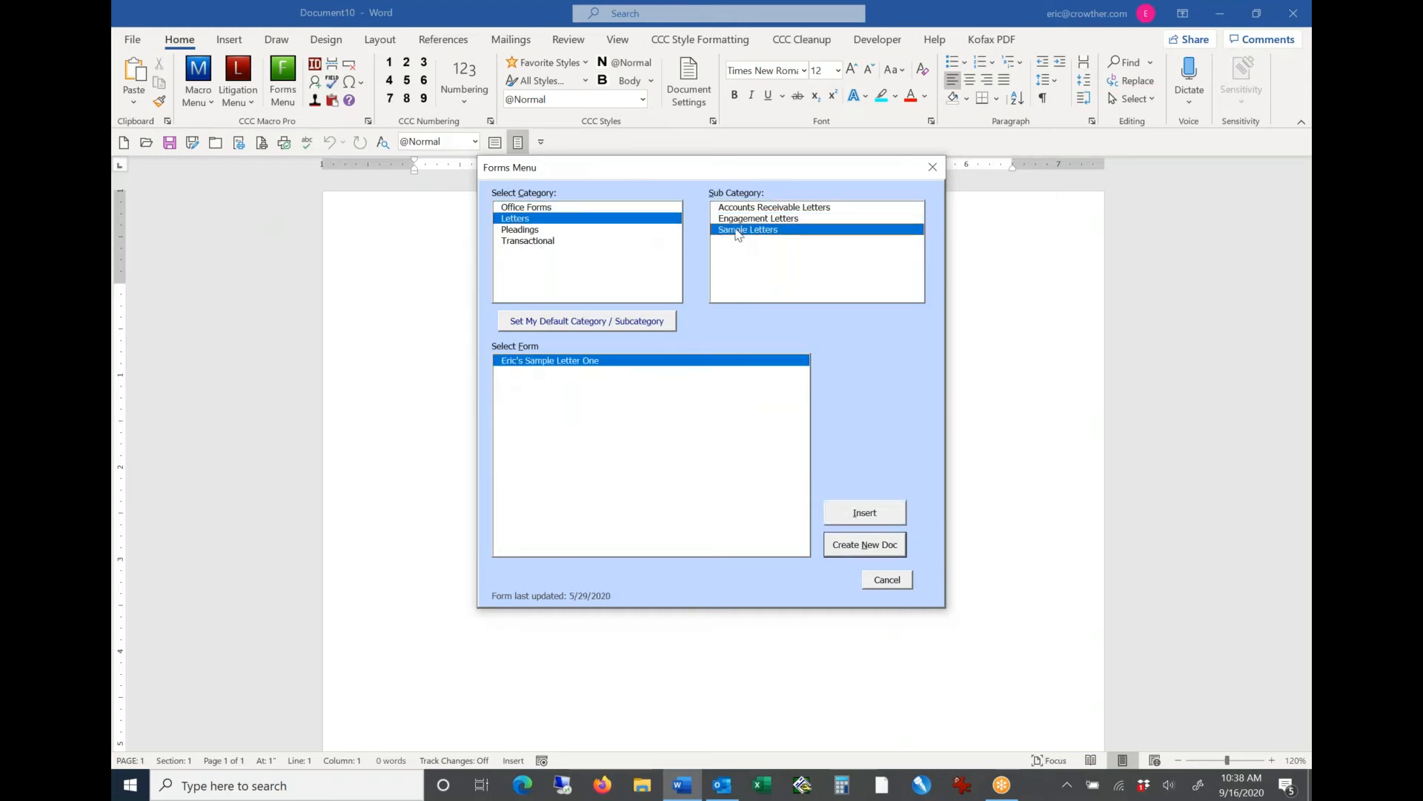
click(560, 230)
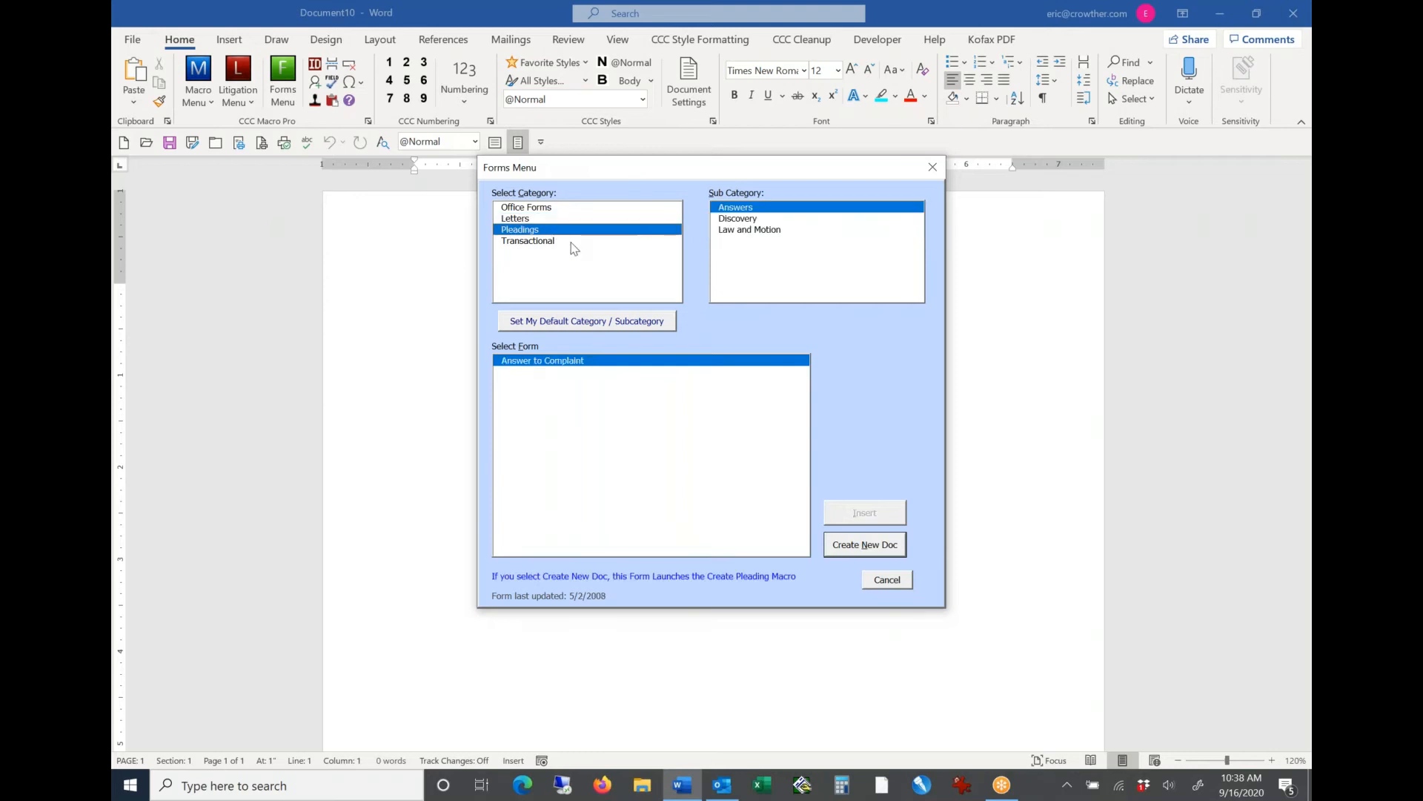
click(573, 241)
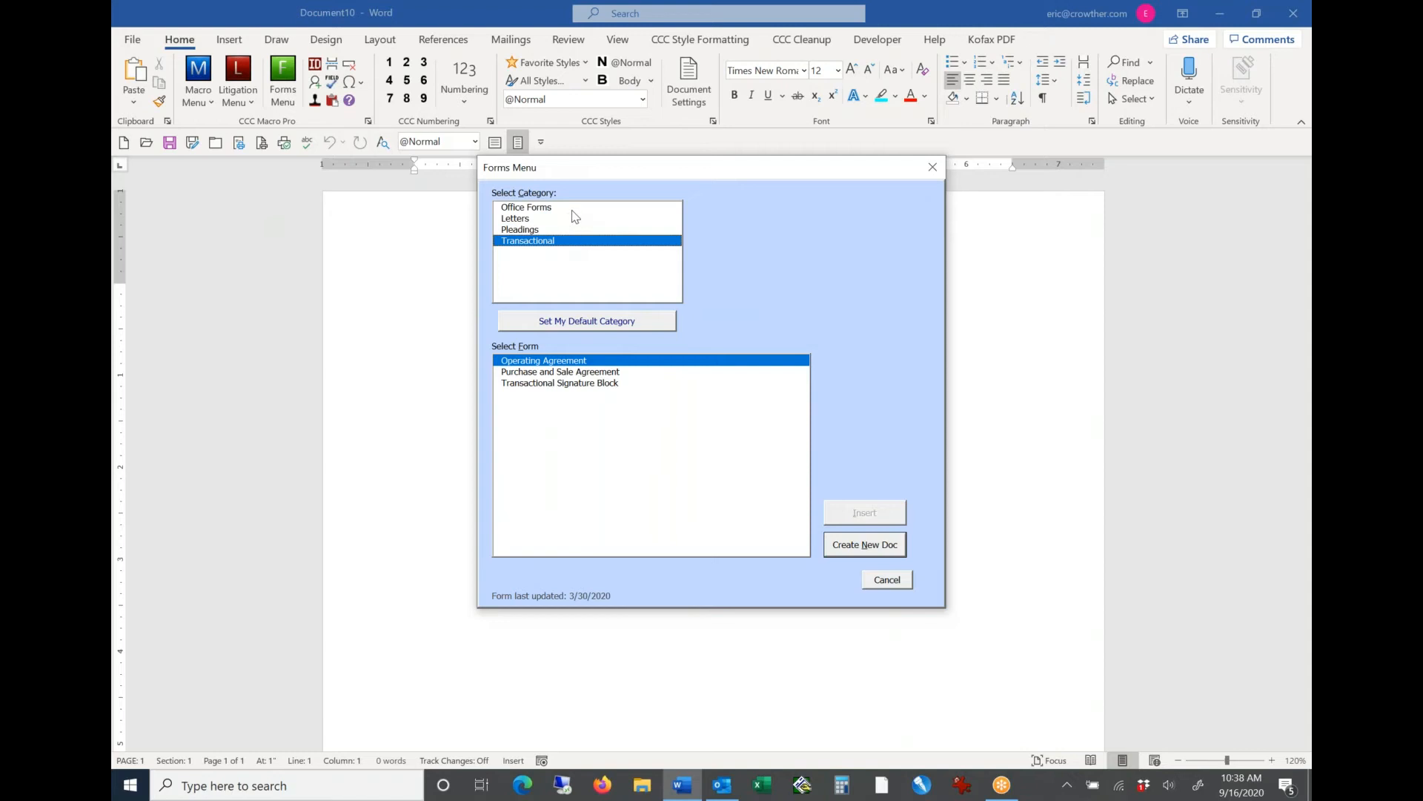
click(572, 210)
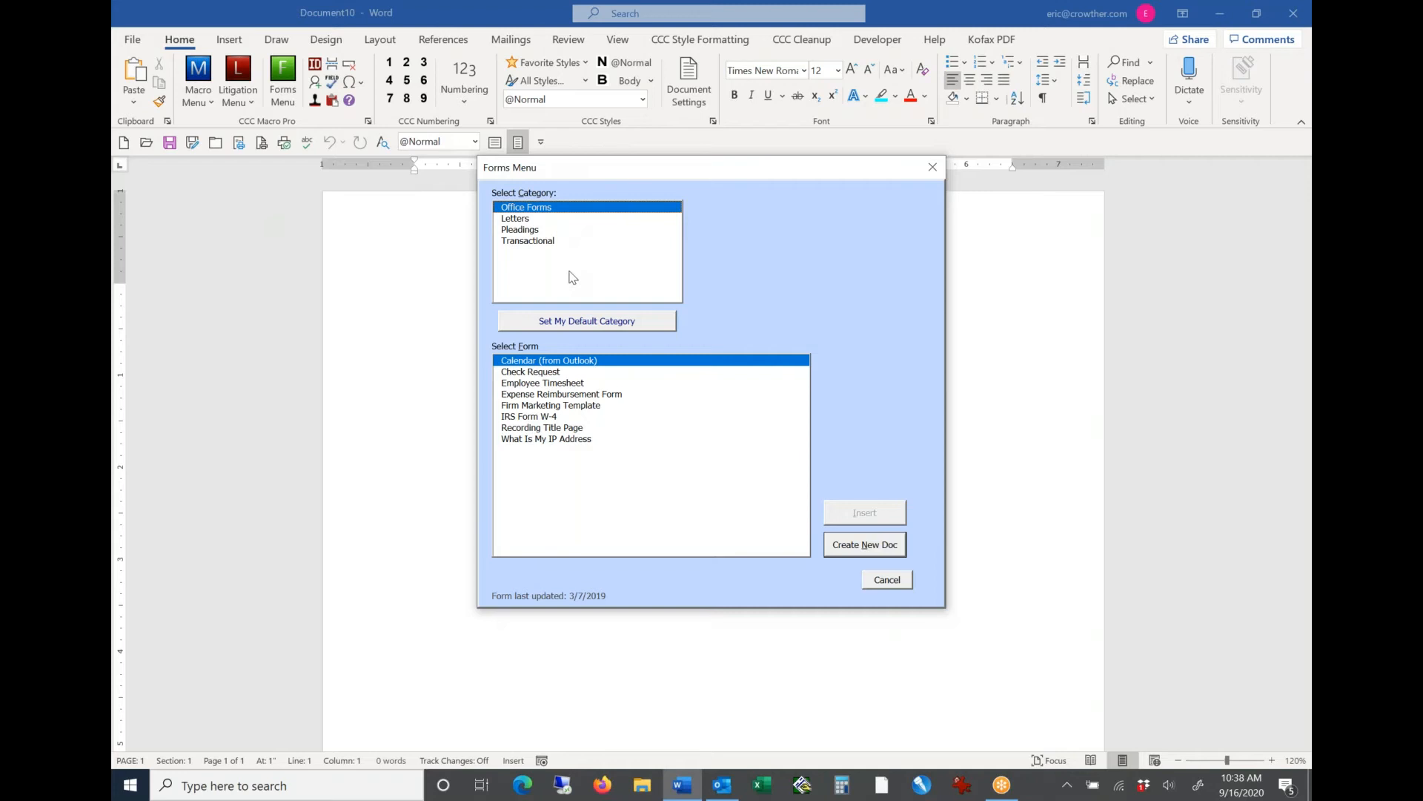
click(523, 219)
click(524, 231)
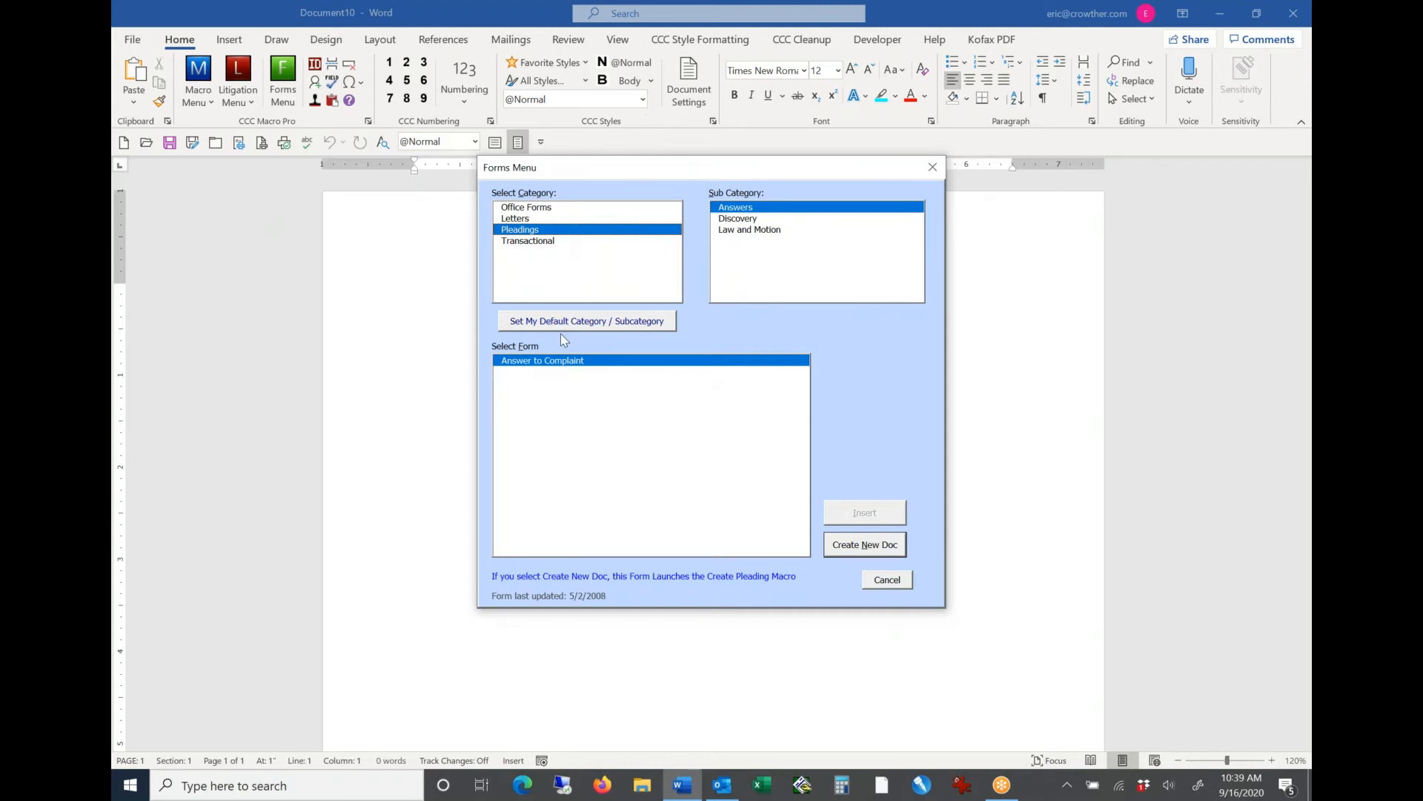
key(Escape)
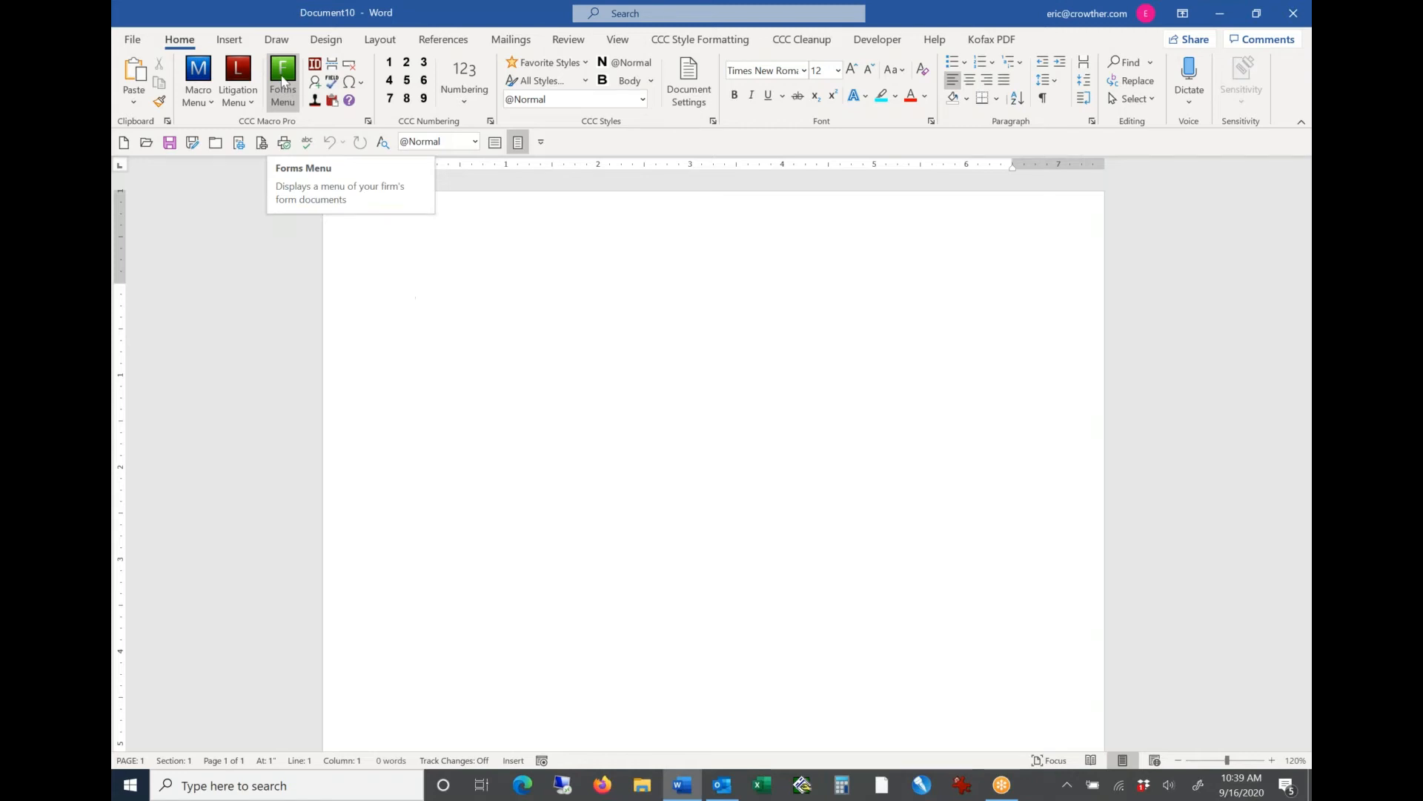
Step: Review the symbols available for insertion in the Insert Symbols list
click(283, 83)
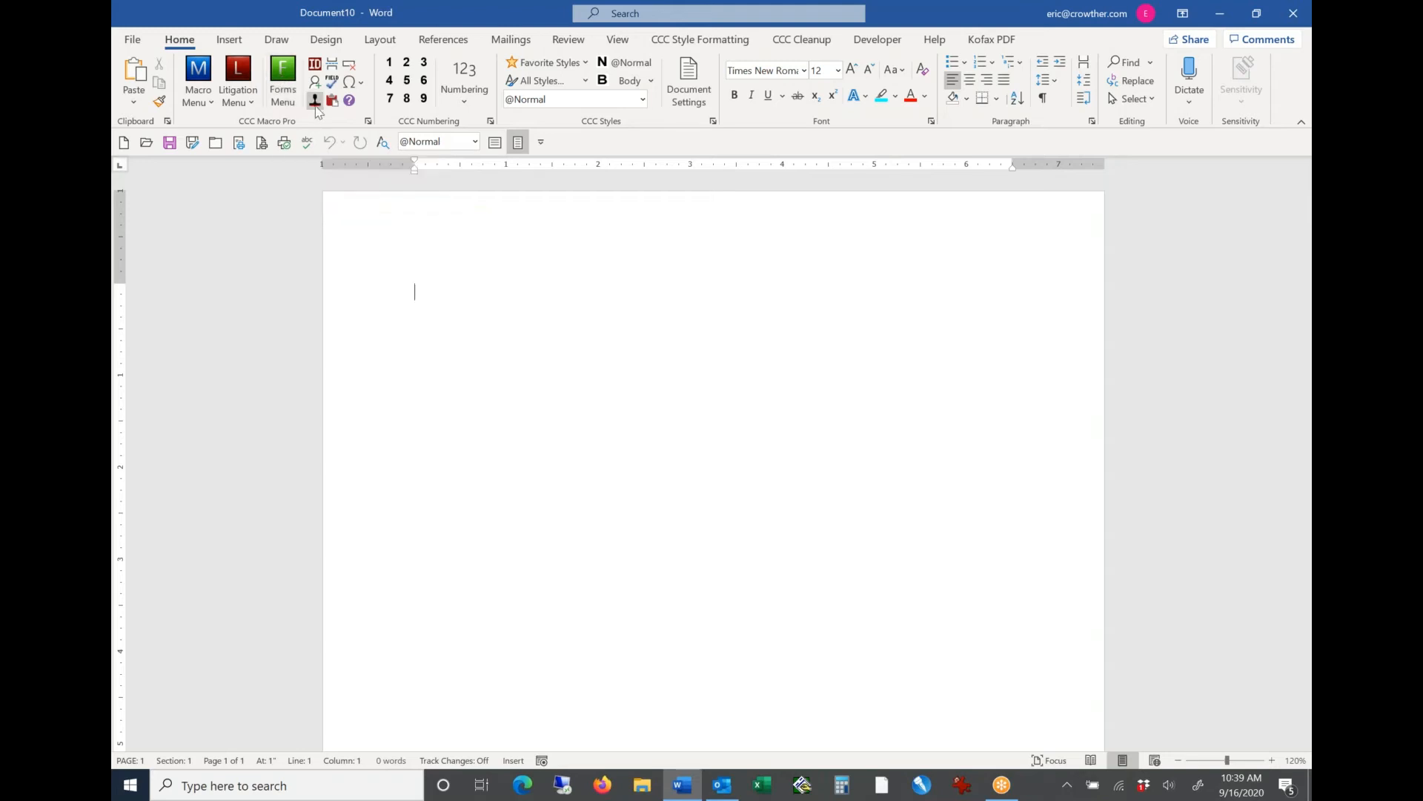
click(359, 83)
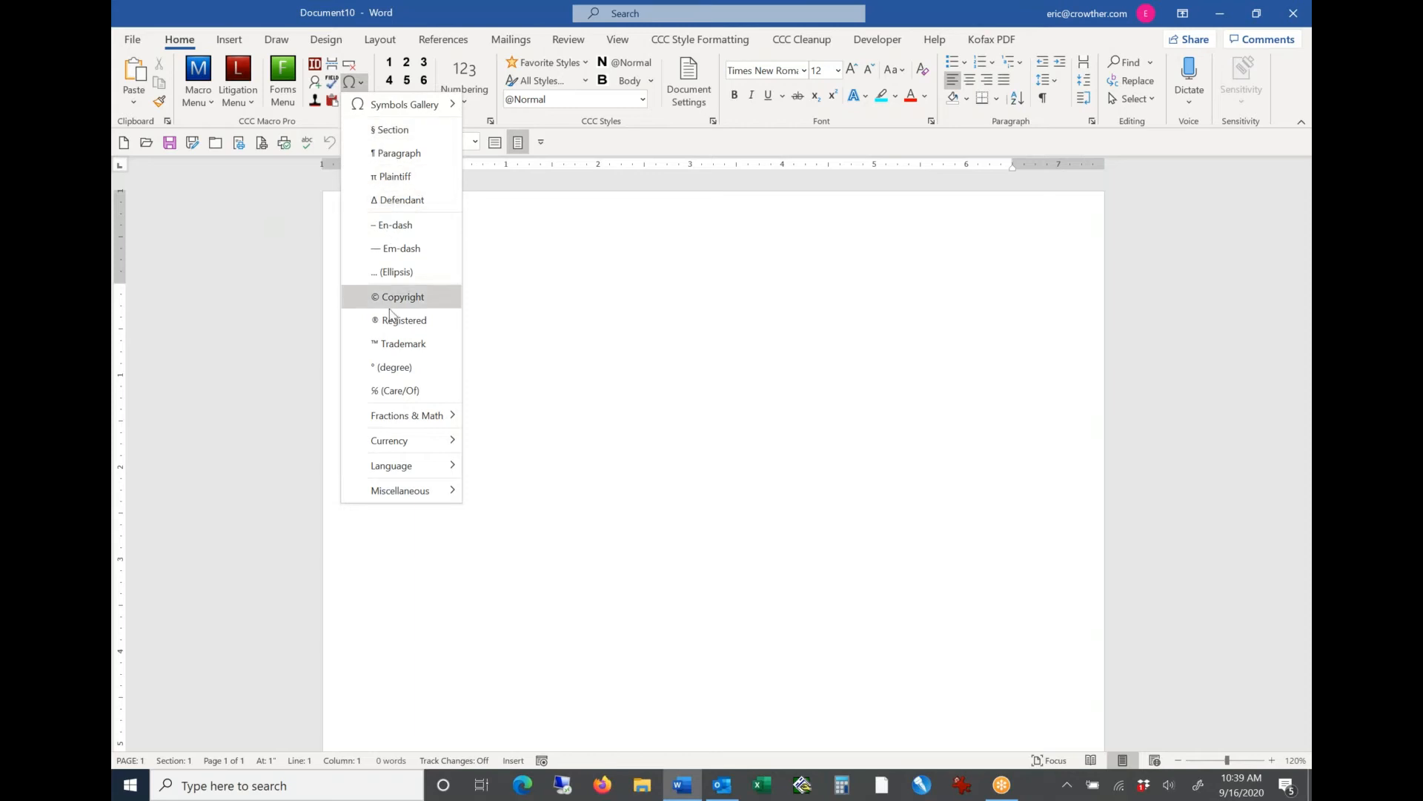
click(357, 83)
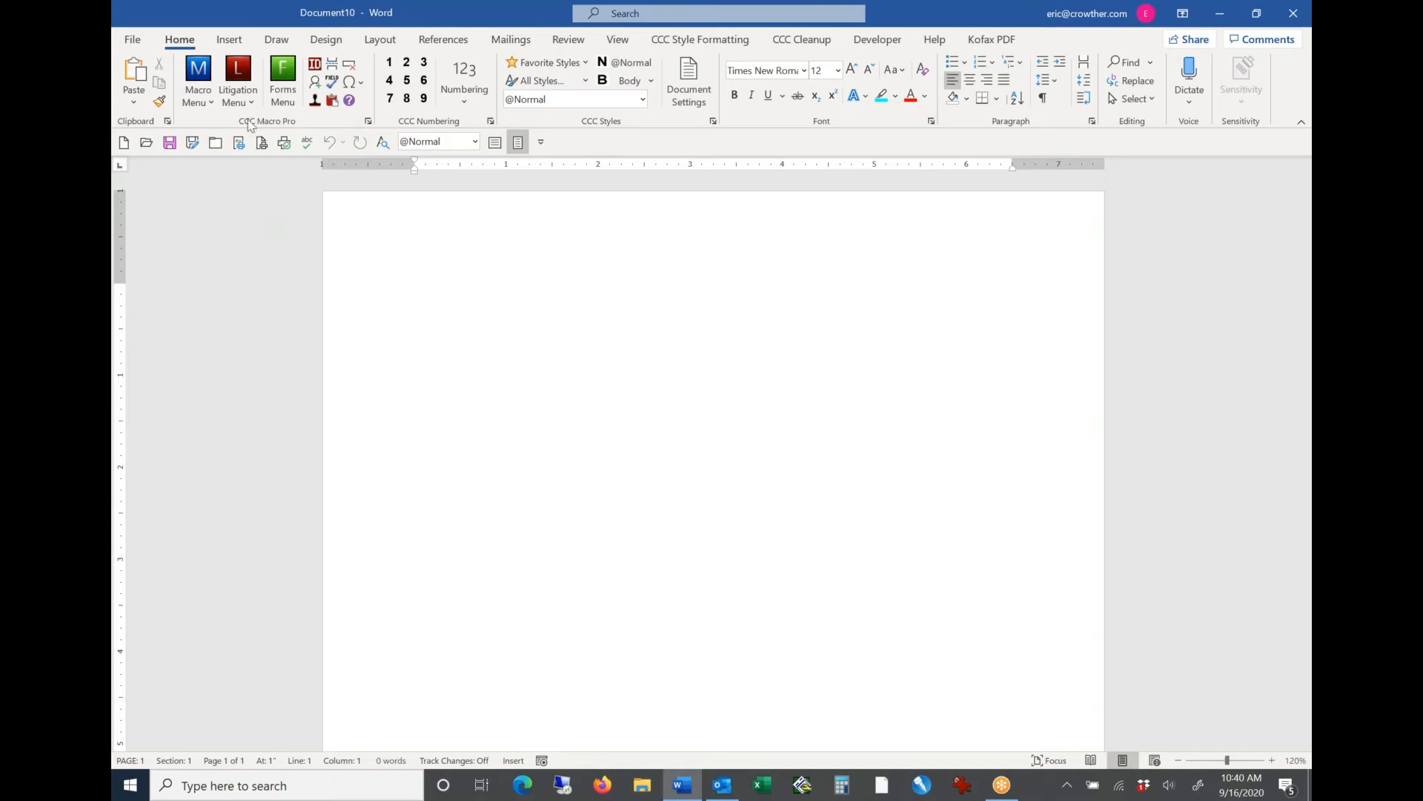
Step: Start a new letter with the Letter macro and accept the preselected author from the Personal Author List
click(206, 96)
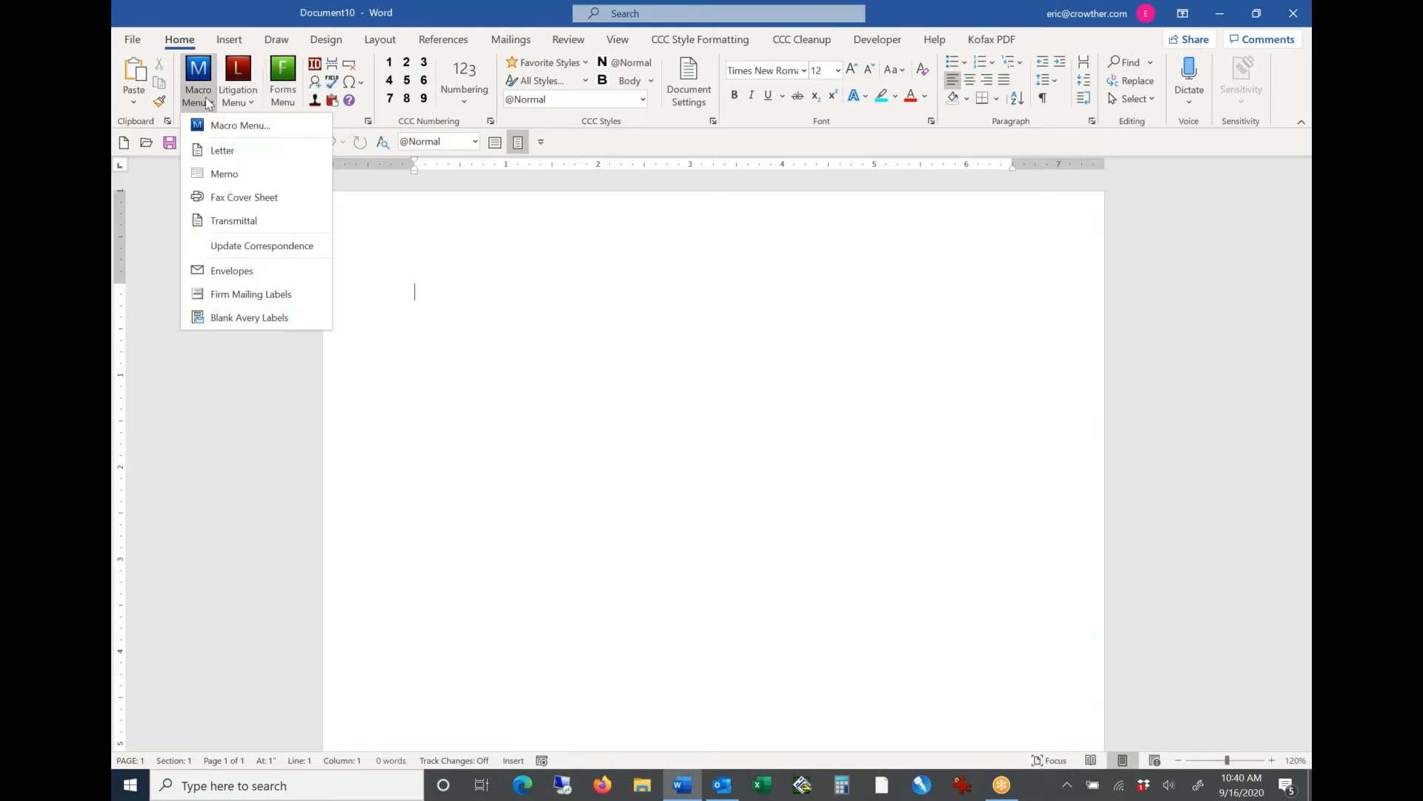
click(226, 149)
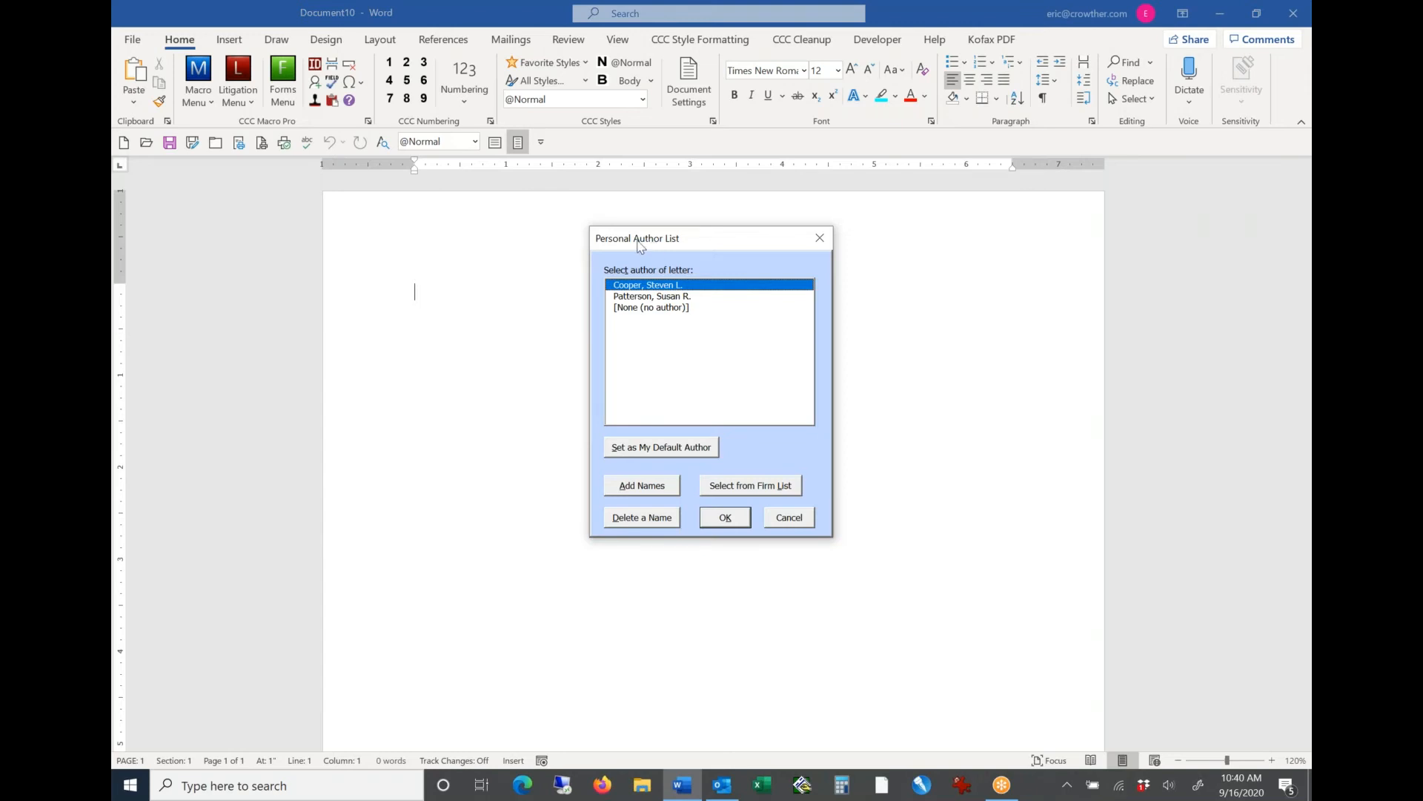
drag(642, 246, 637, 246)
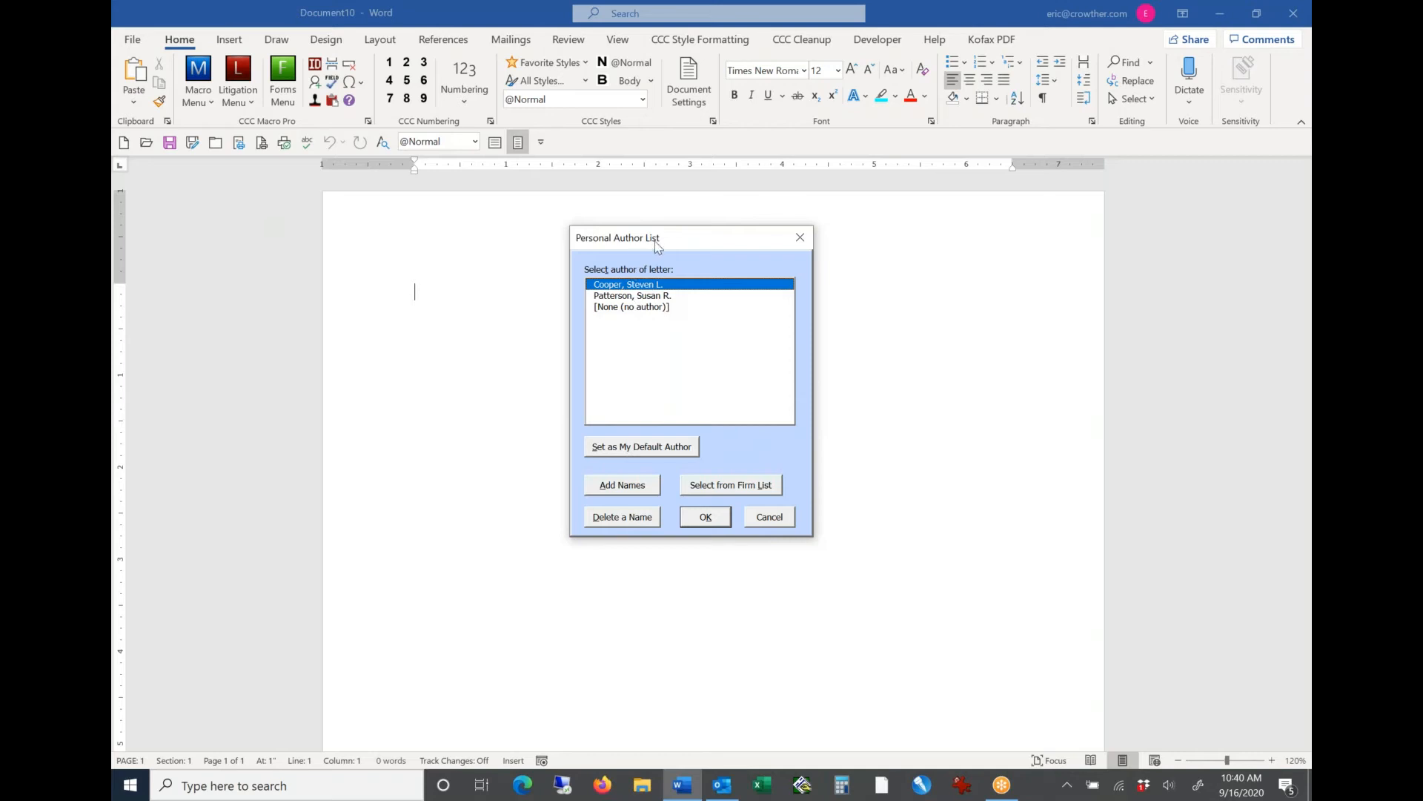
drag(651, 245, 653, 249)
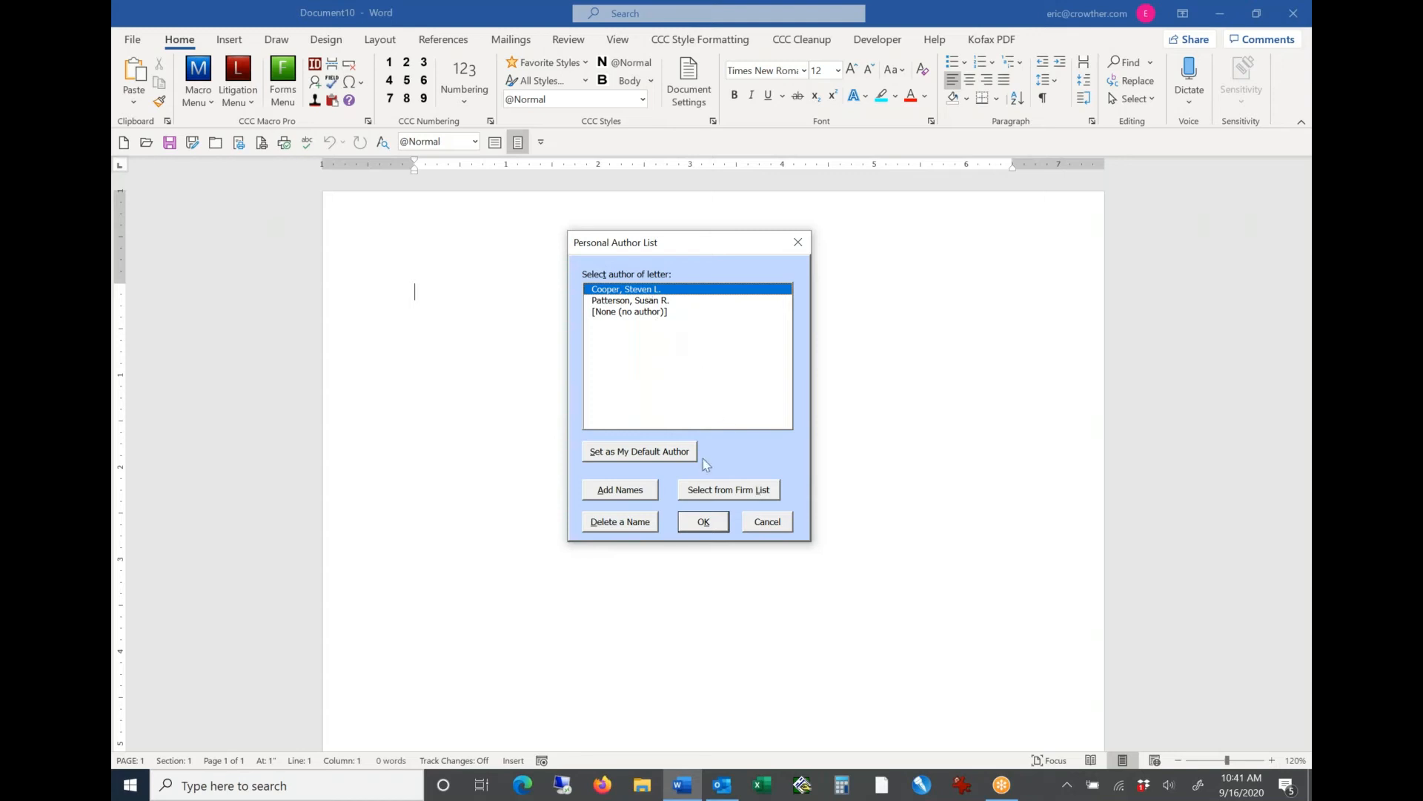
click(704, 521)
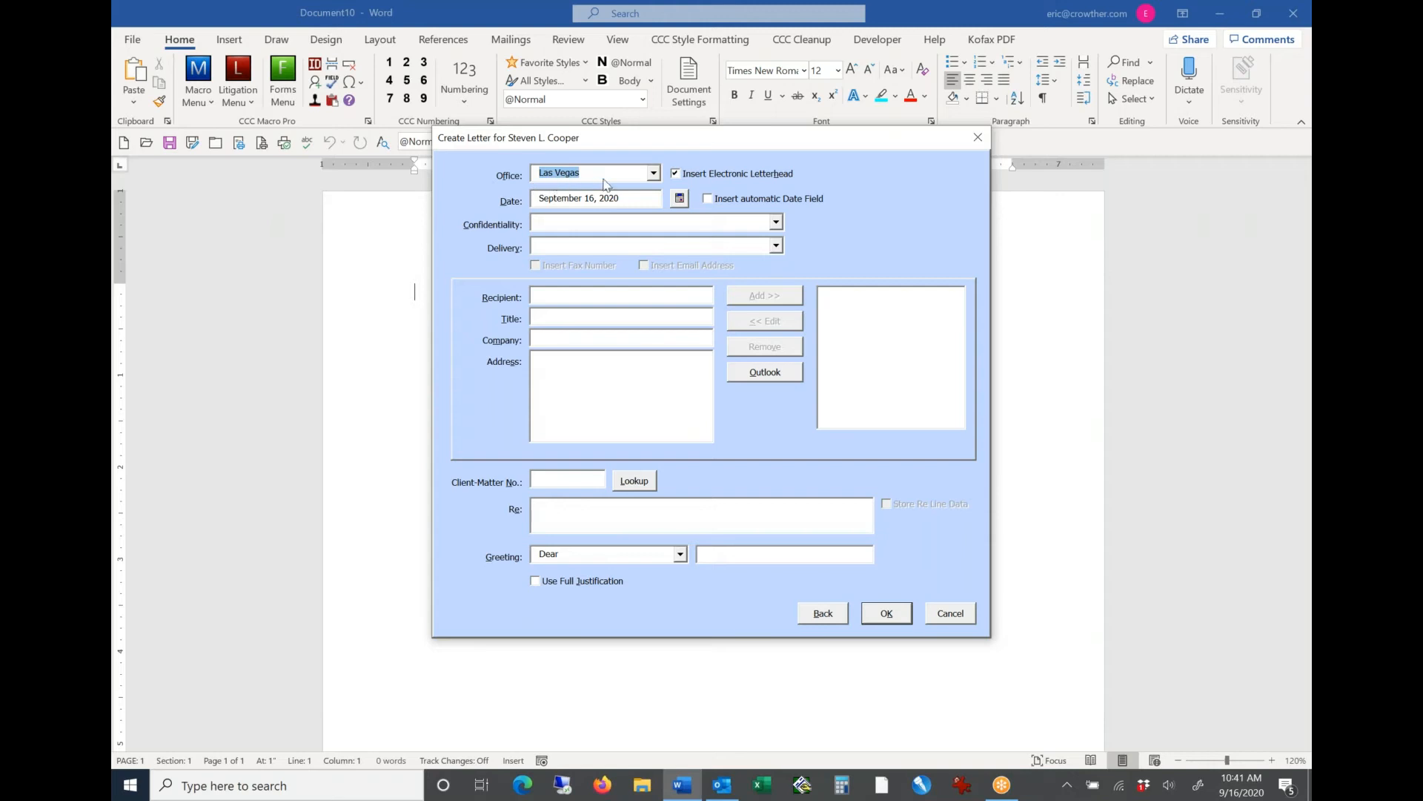
Step: Set the letter's office to Los Angeles and go to the date field
click(653, 173)
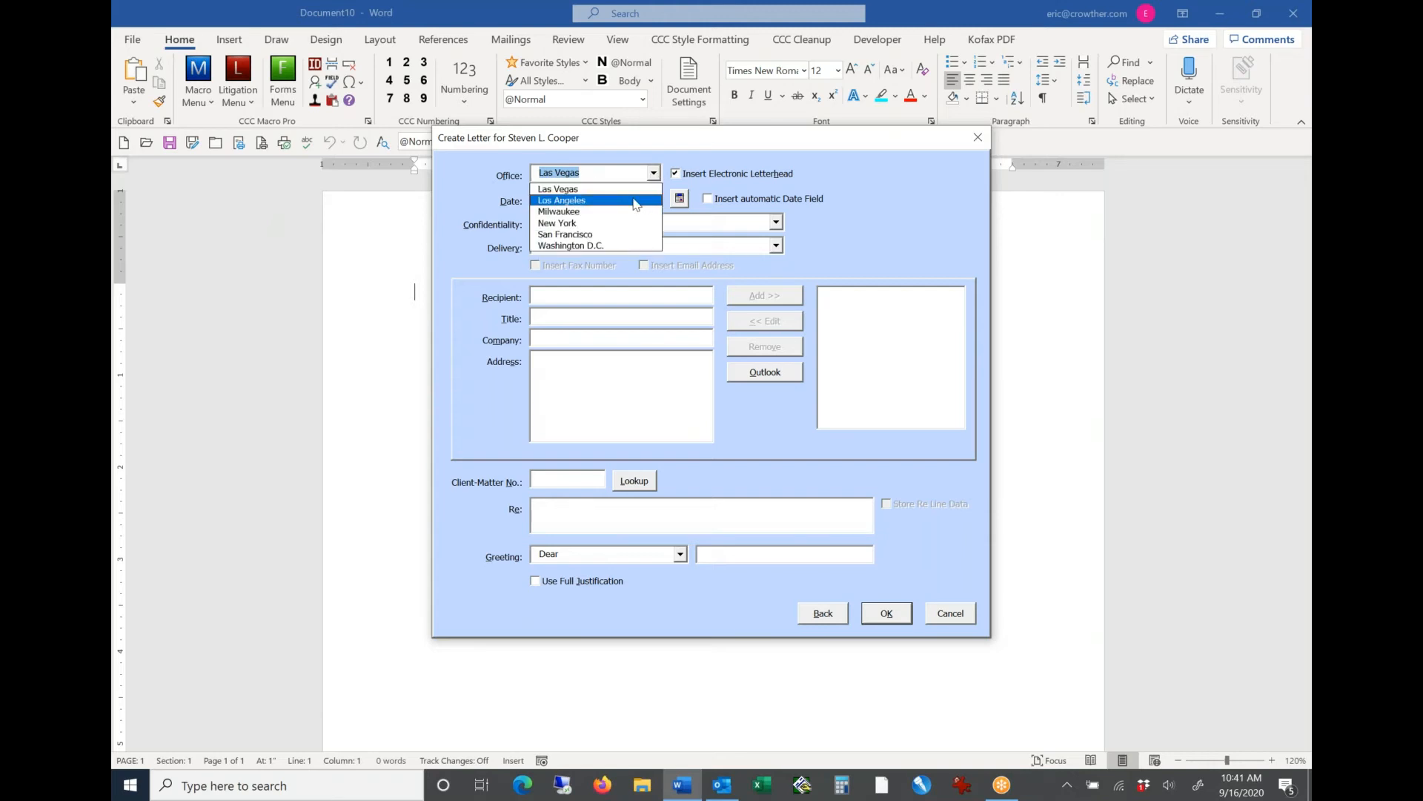
click(639, 199)
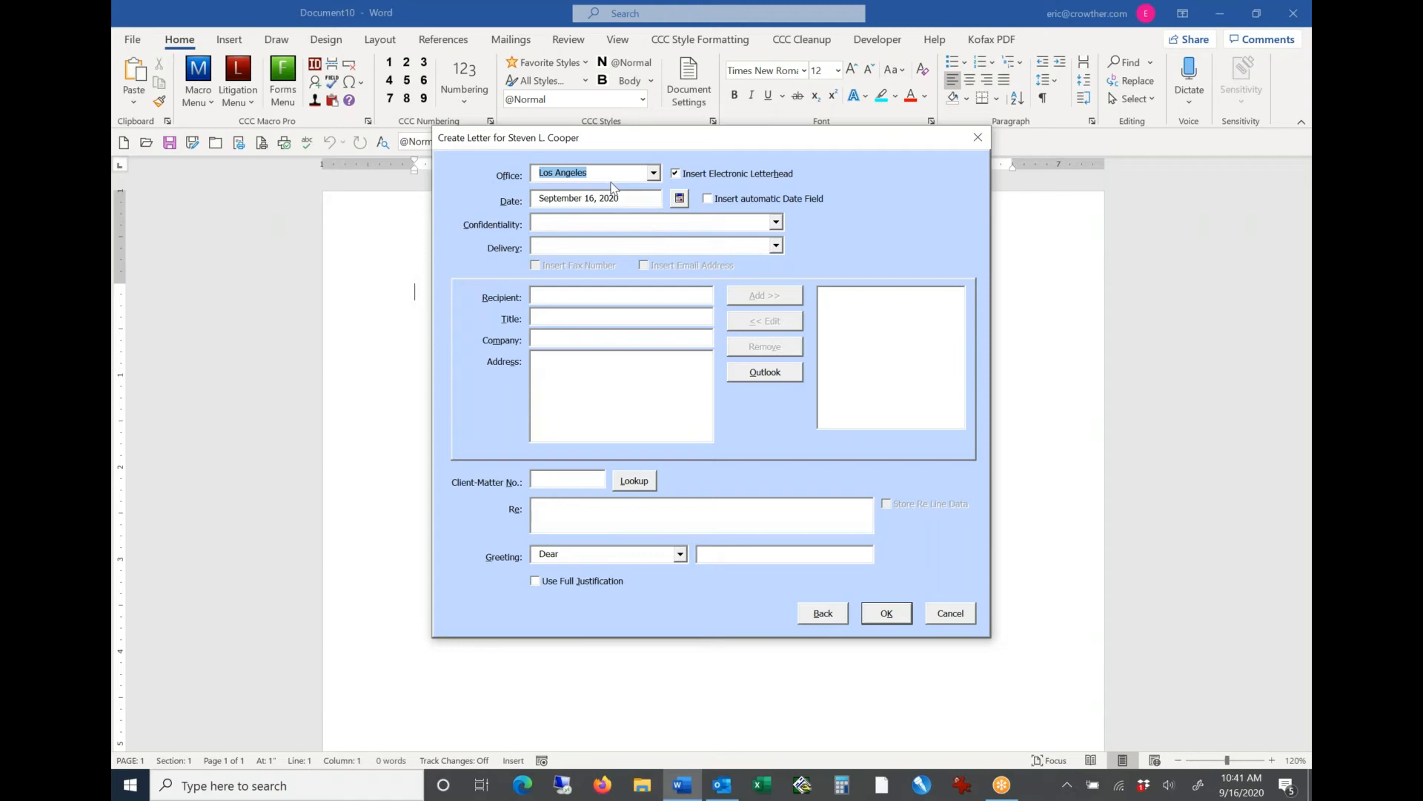
key(Tab)
Step: Review the letter's office choices and its electronic letterhead and automatic date field options
key(Tab)
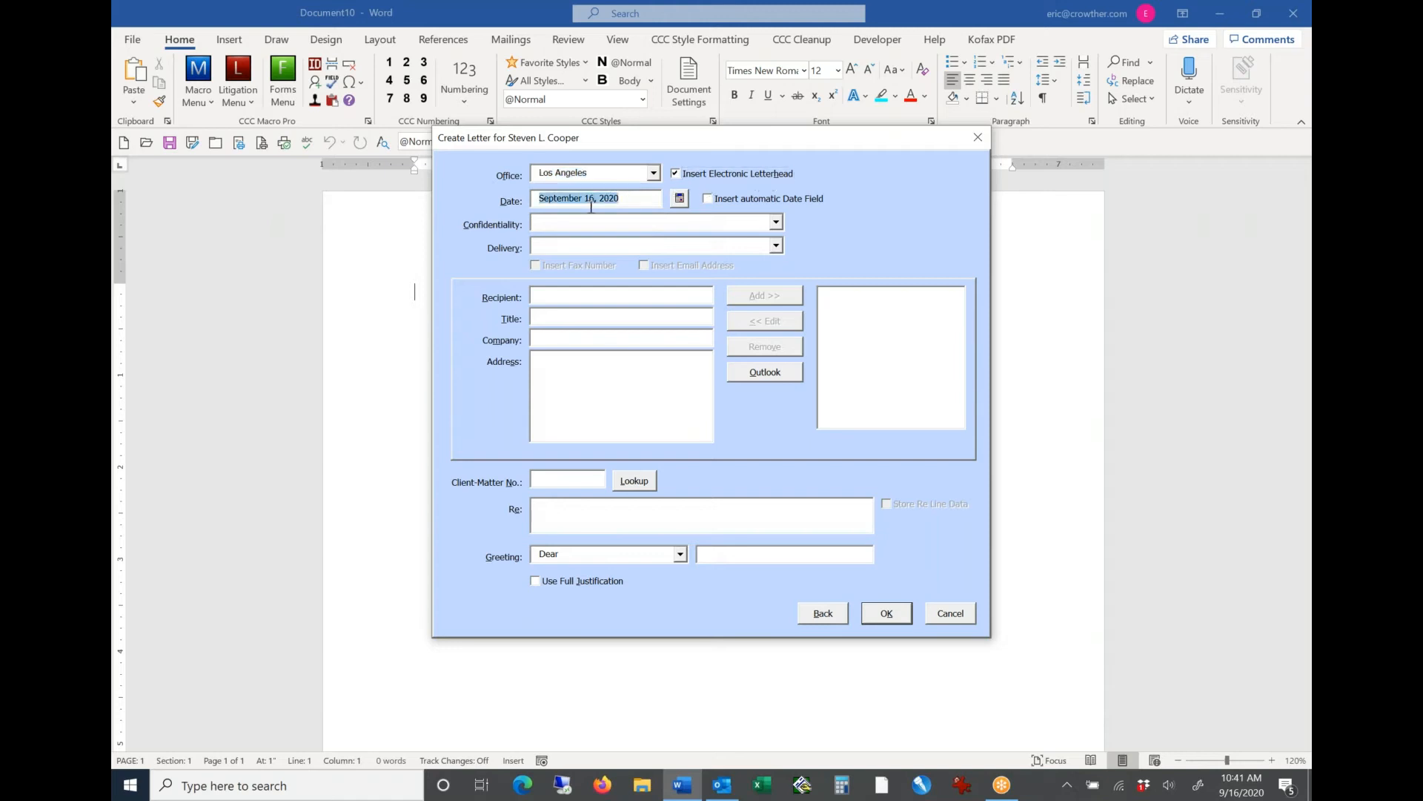
key(Tab)
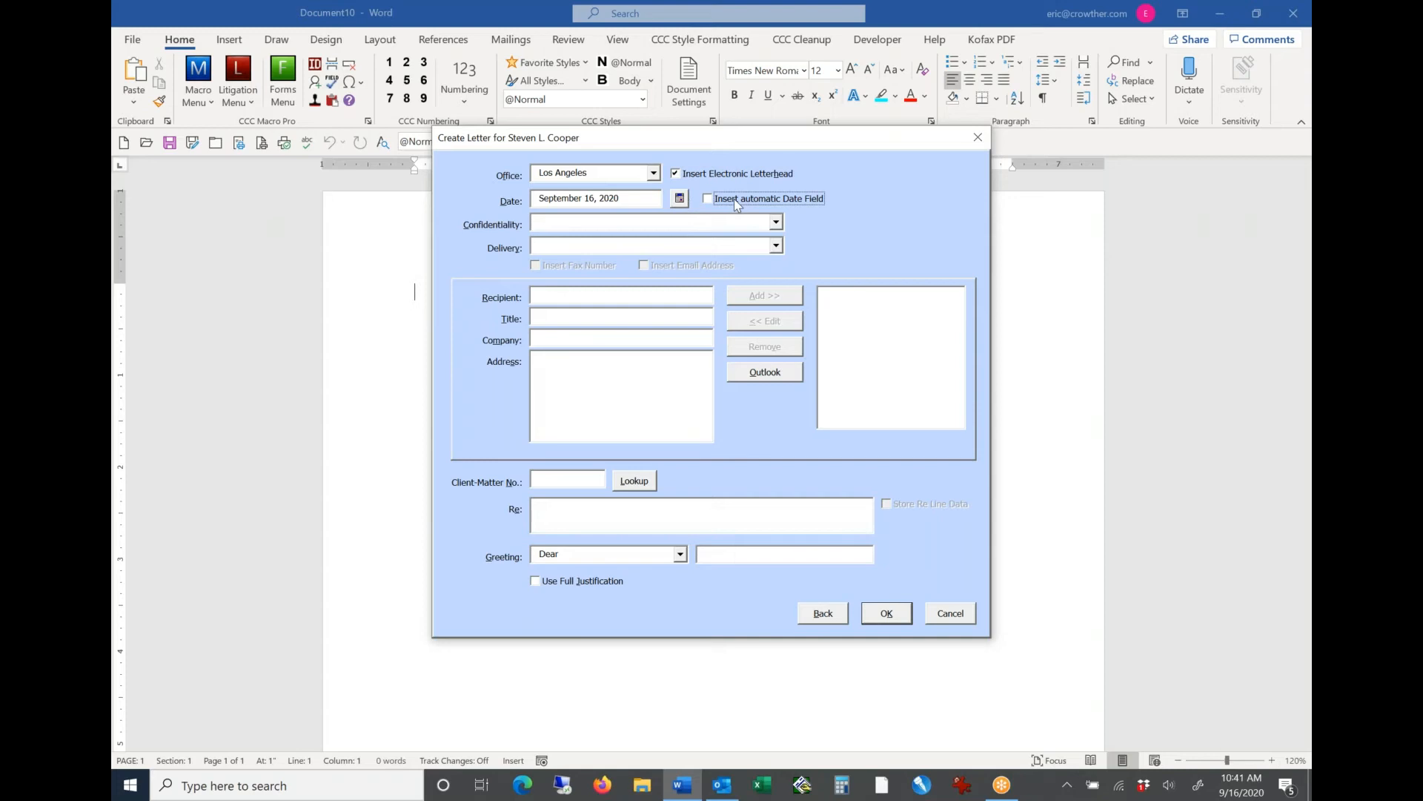
click(654, 174)
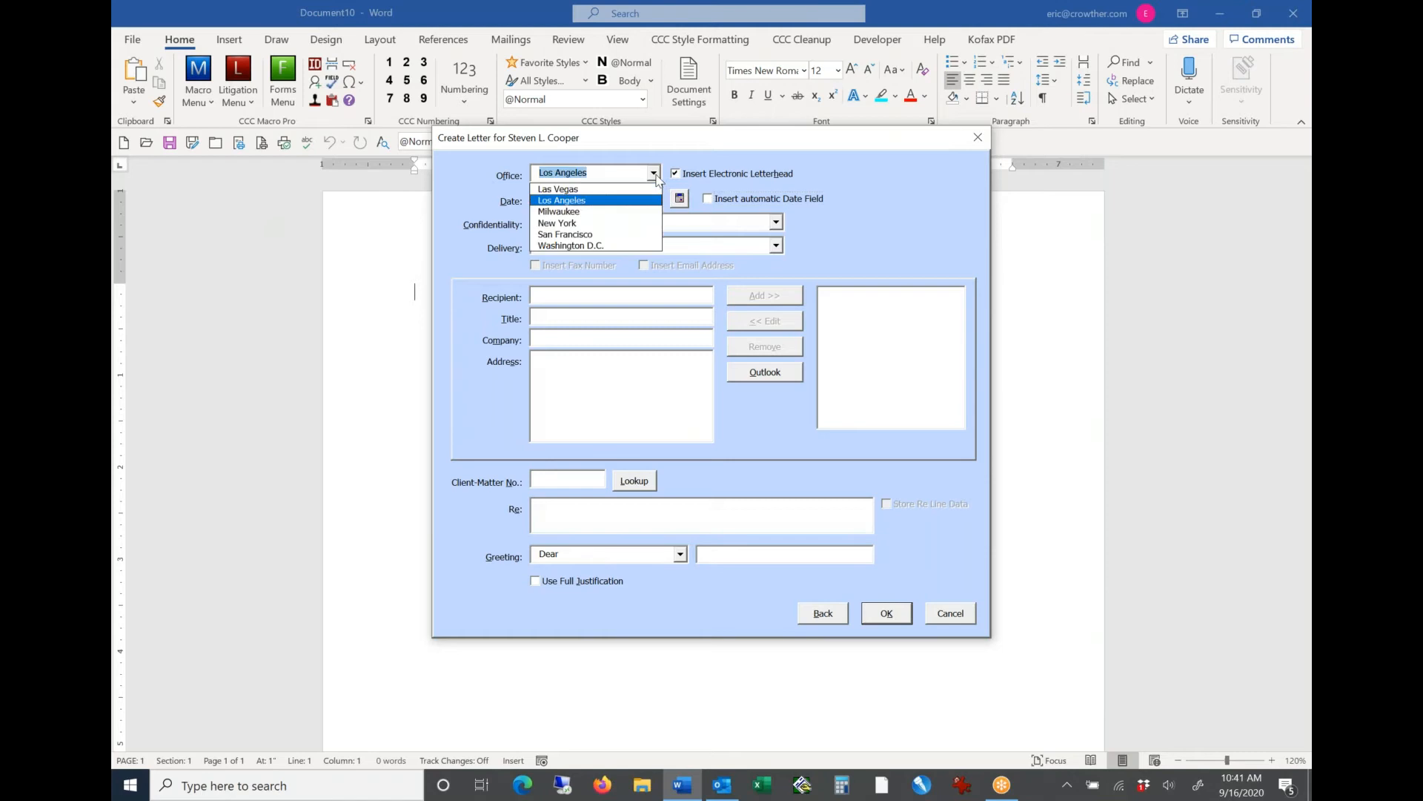
click(655, 175)
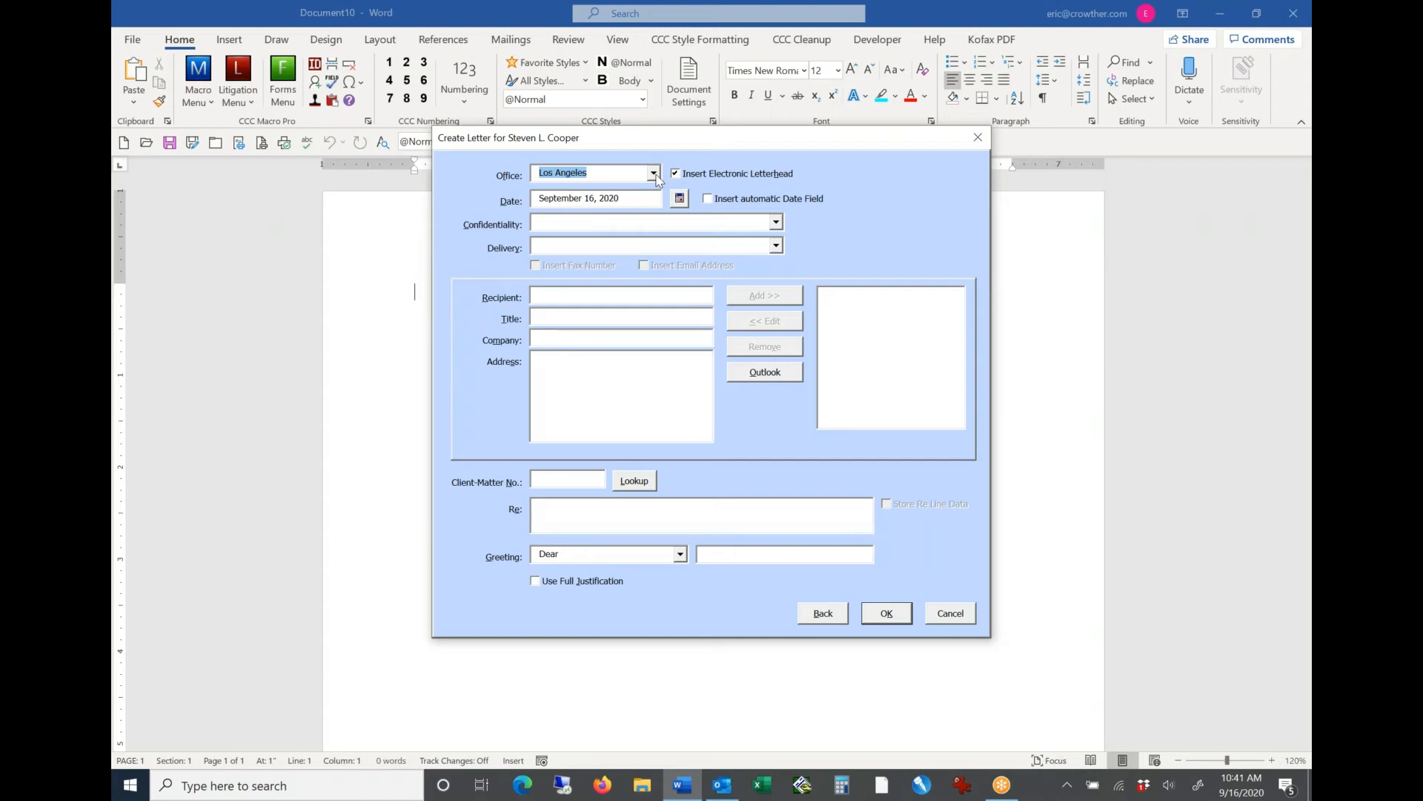
key(Tab)
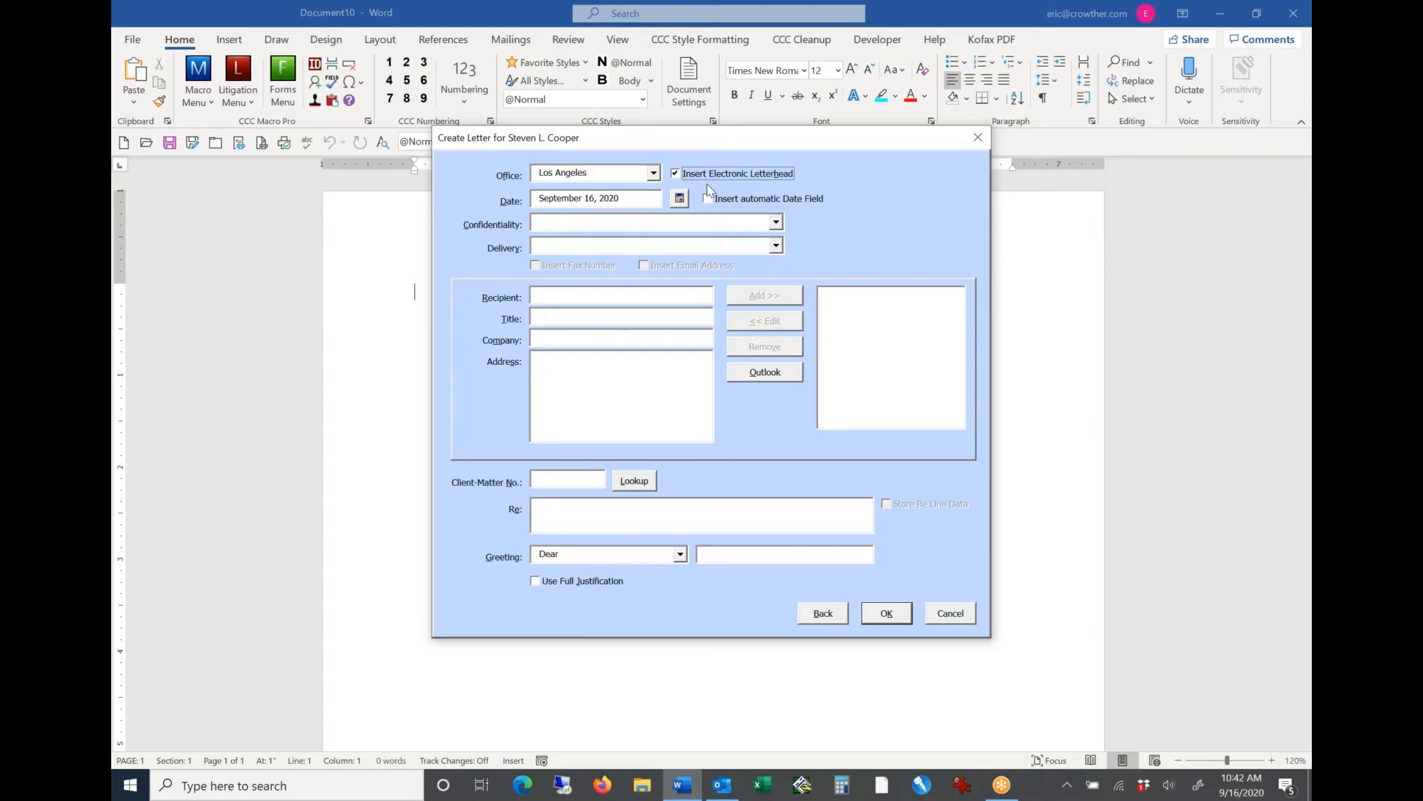
key(Tab)
key(Tab)
key(Tab)
click(572, 297)
text(Joe Smith)
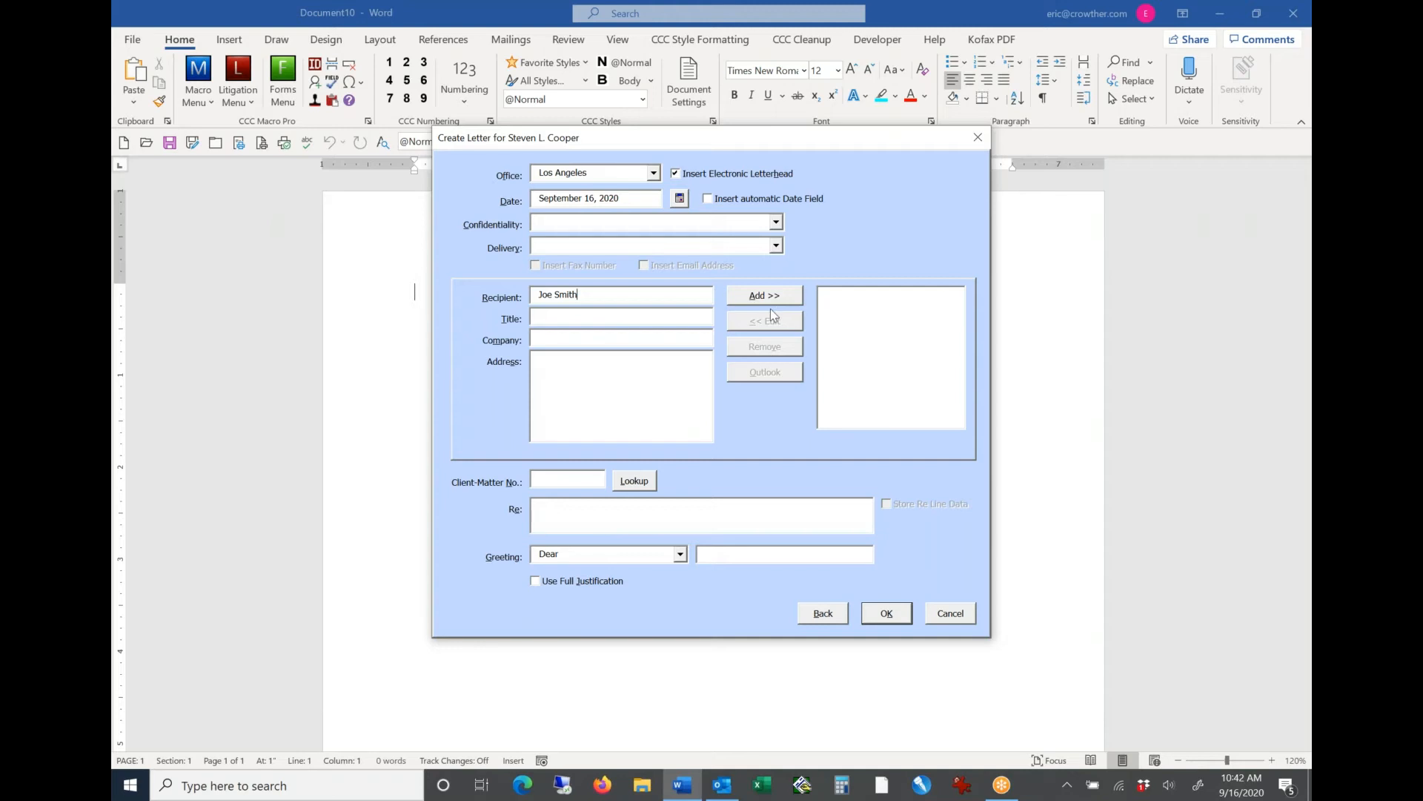
key(BackSpace)
key(BackSpace)
key(BackSpace)
key(BackSpace)
key(BackSpace)
key(BackSpace)
key(BackSpace)
key(BackSpace)
key(BackSpace)
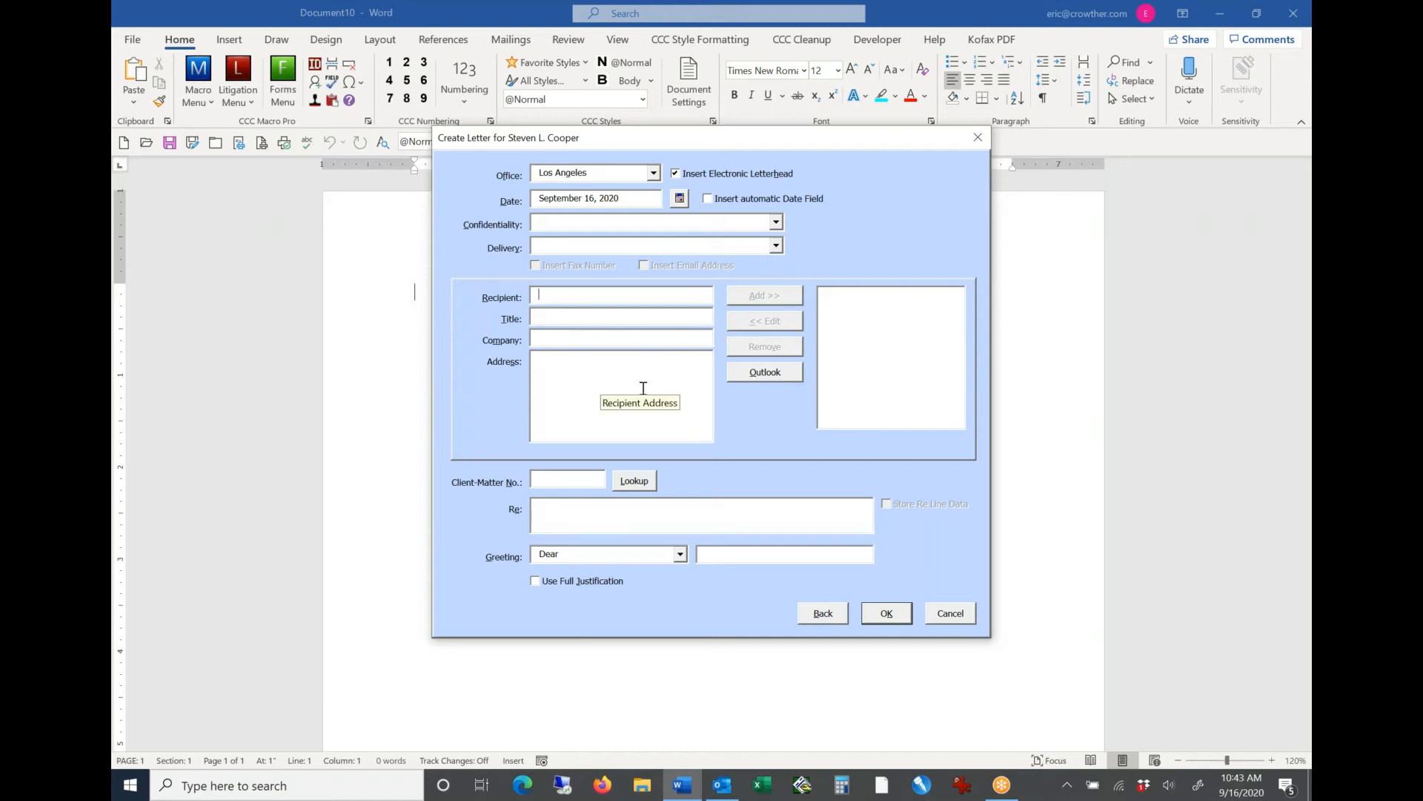
Step: Search the Outlook Demo Contacts folder for the first recipient by last name
click(766, 373)
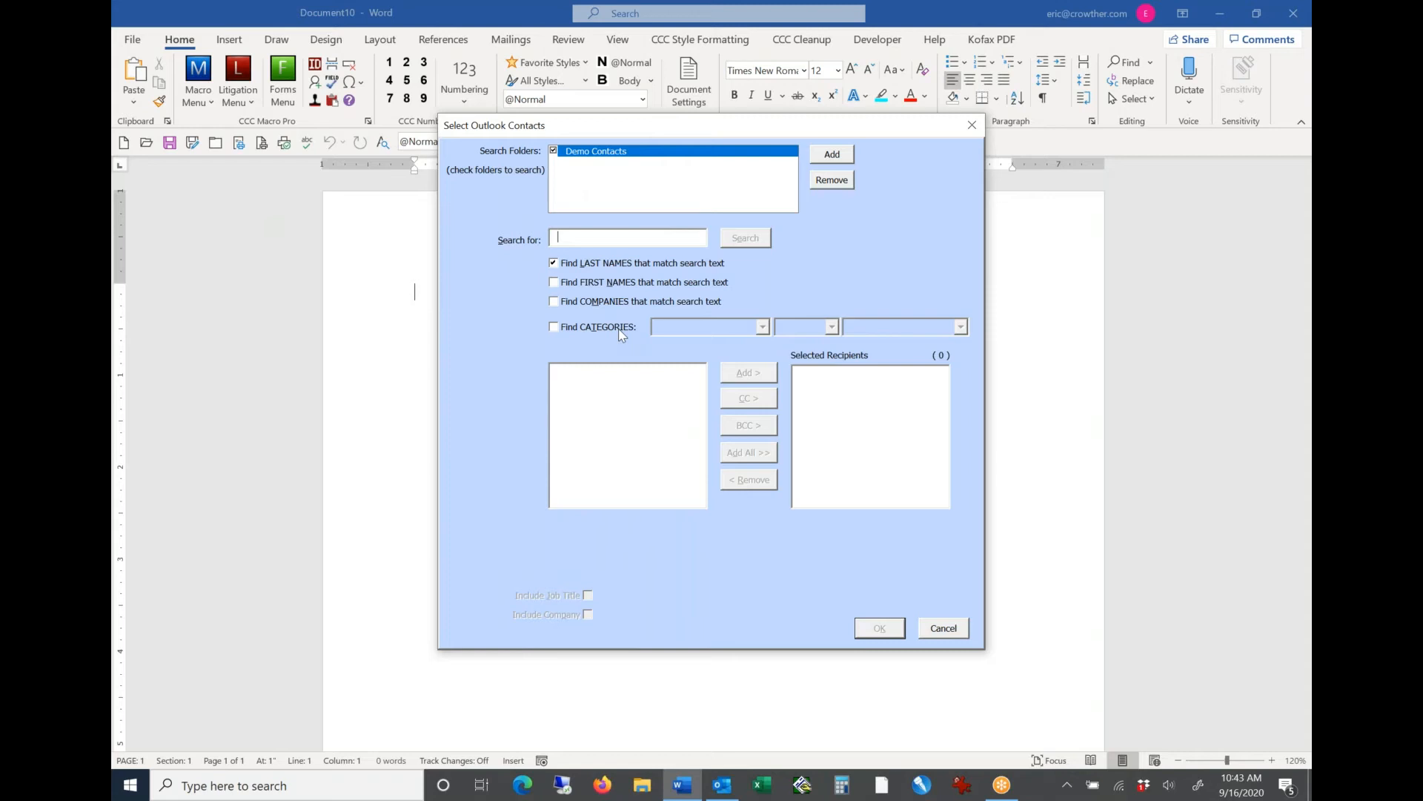
text(Jones)
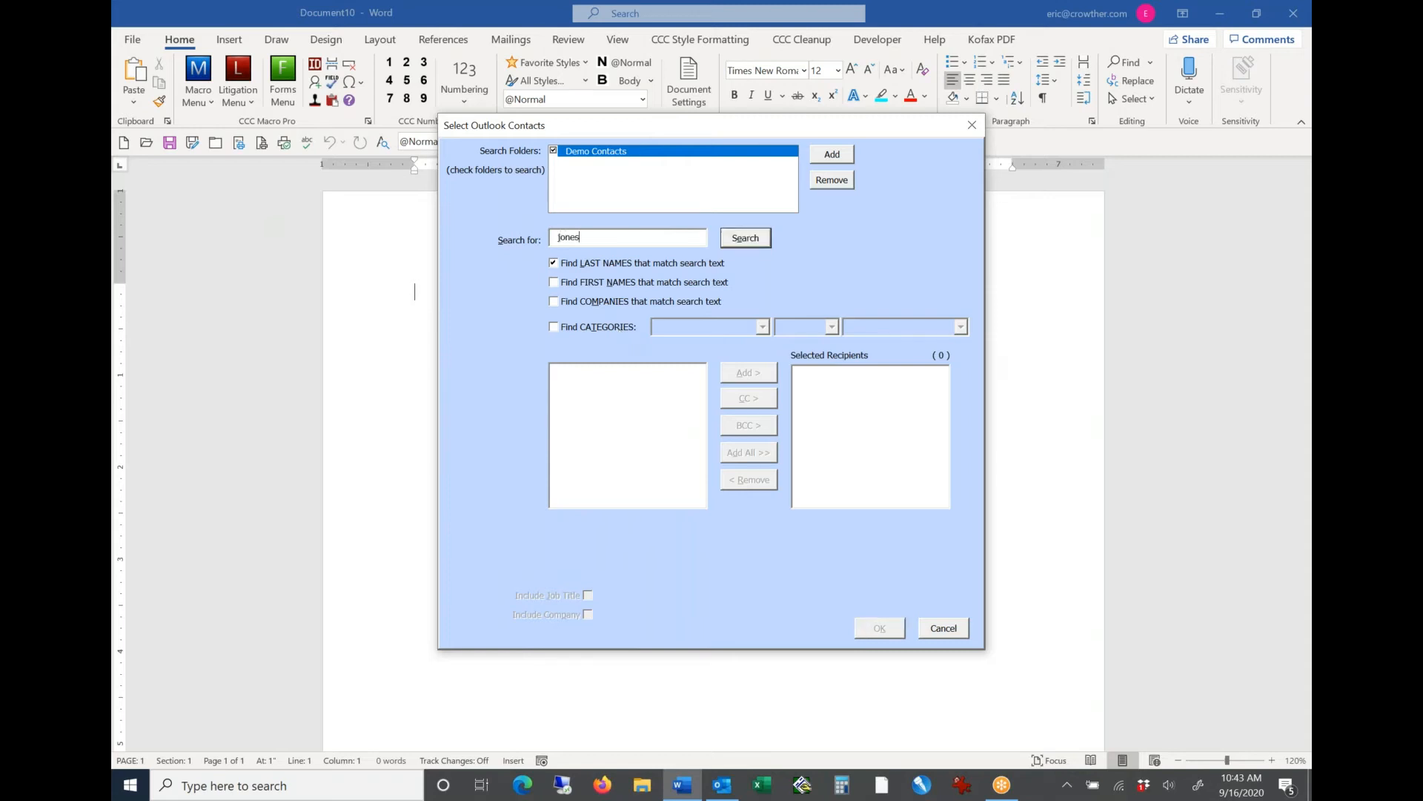
key(Return)
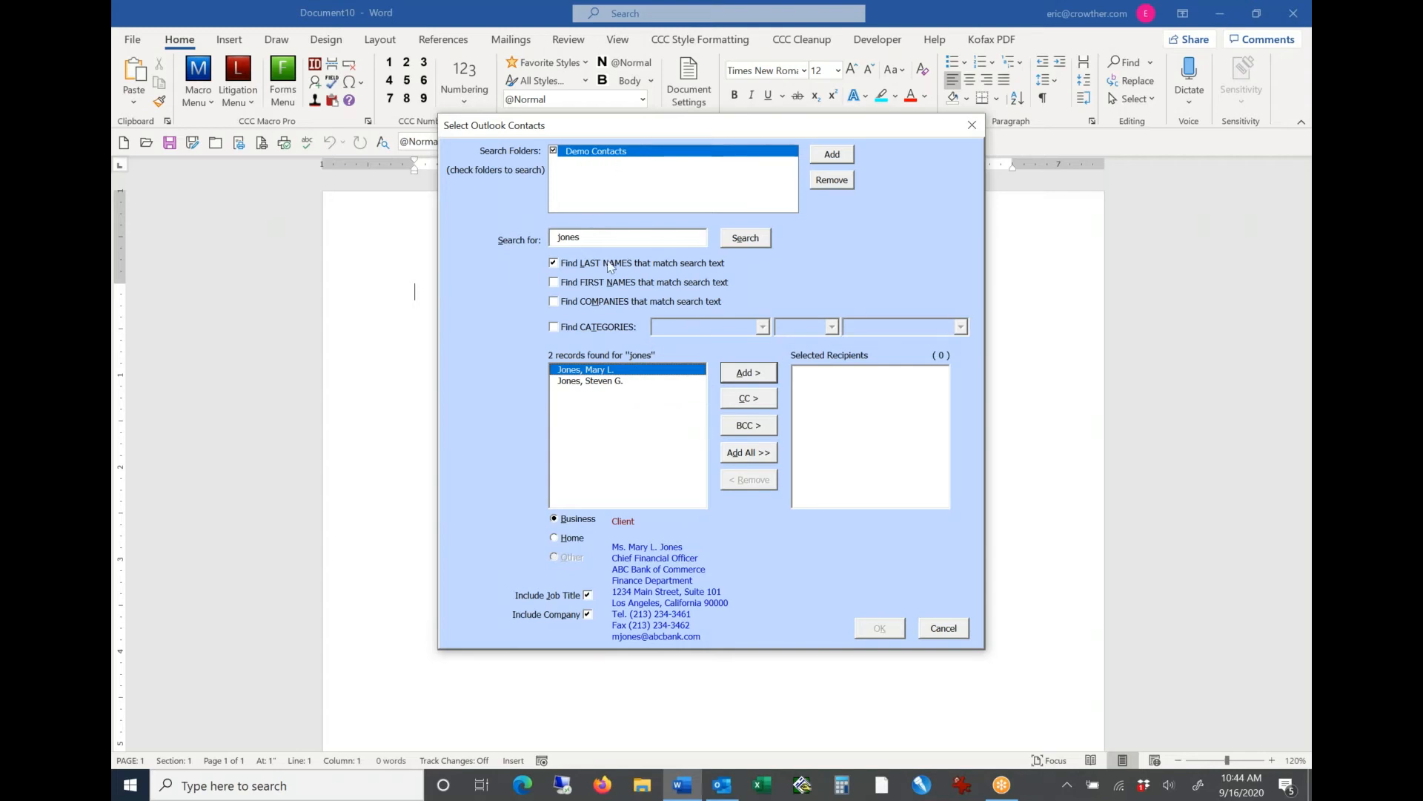
Step: Compare the first matching contact's home and business addresses, and add the contact as a recipient with the business address
drag(596, 235, 530, 226)
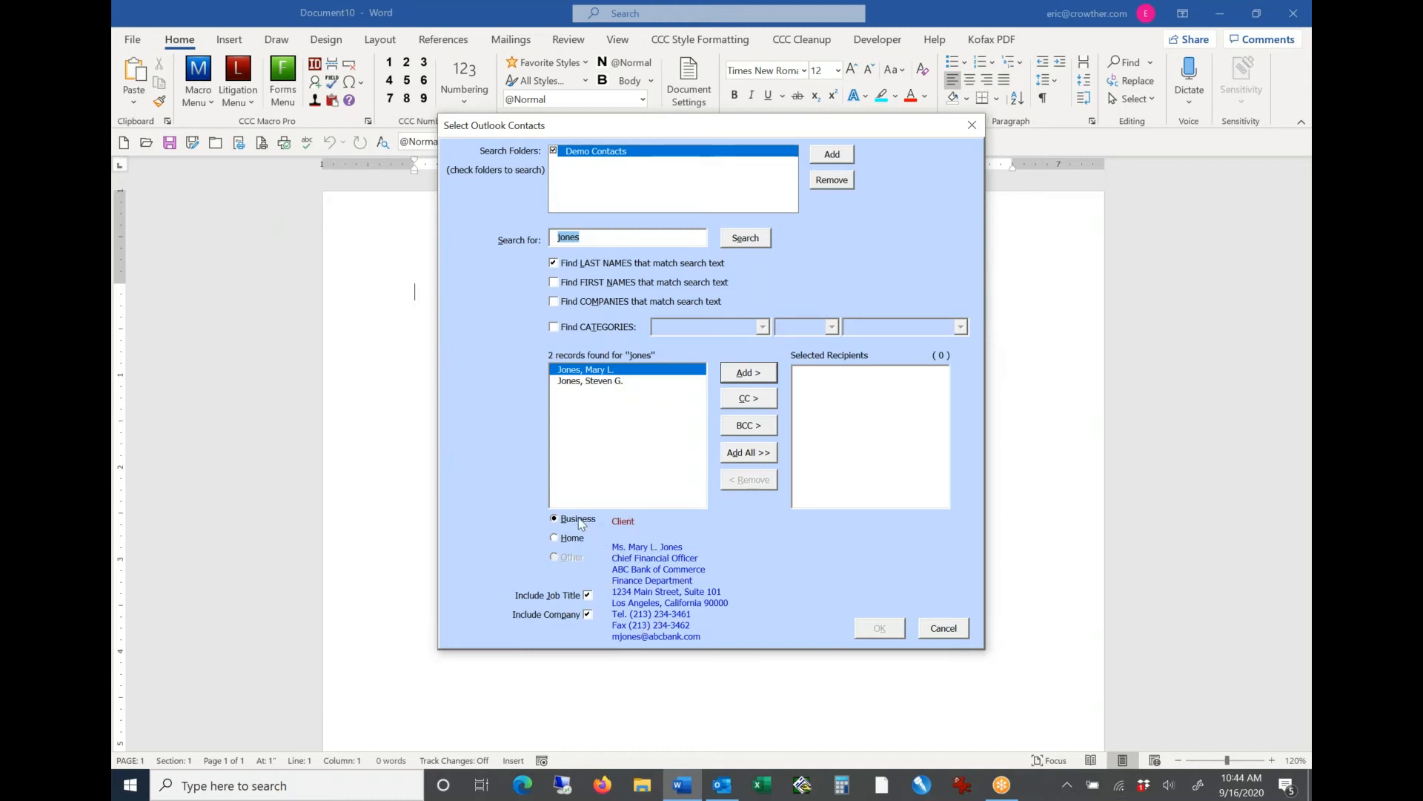
click(575, 539)
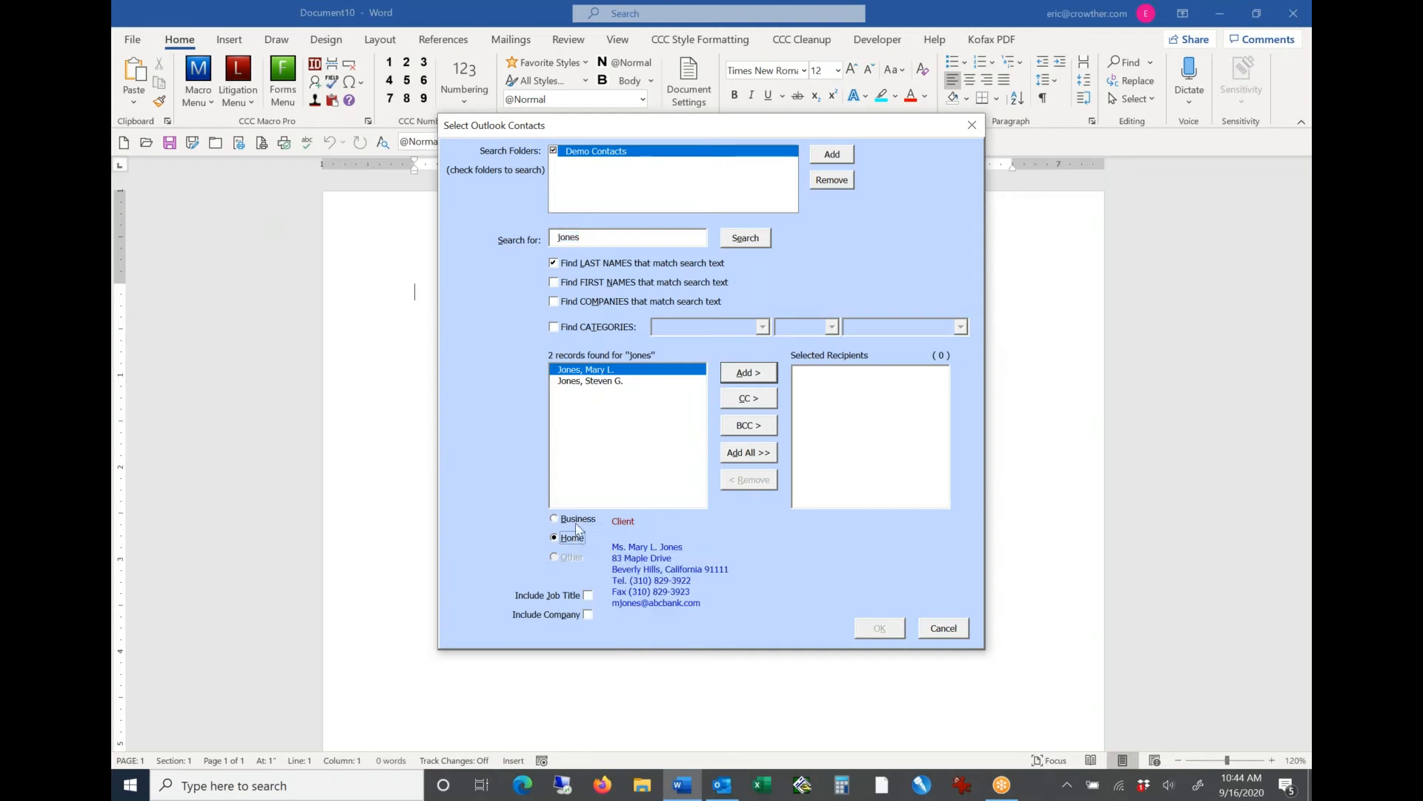
click(577, 520)
click(574, 538)
click(566, 521)
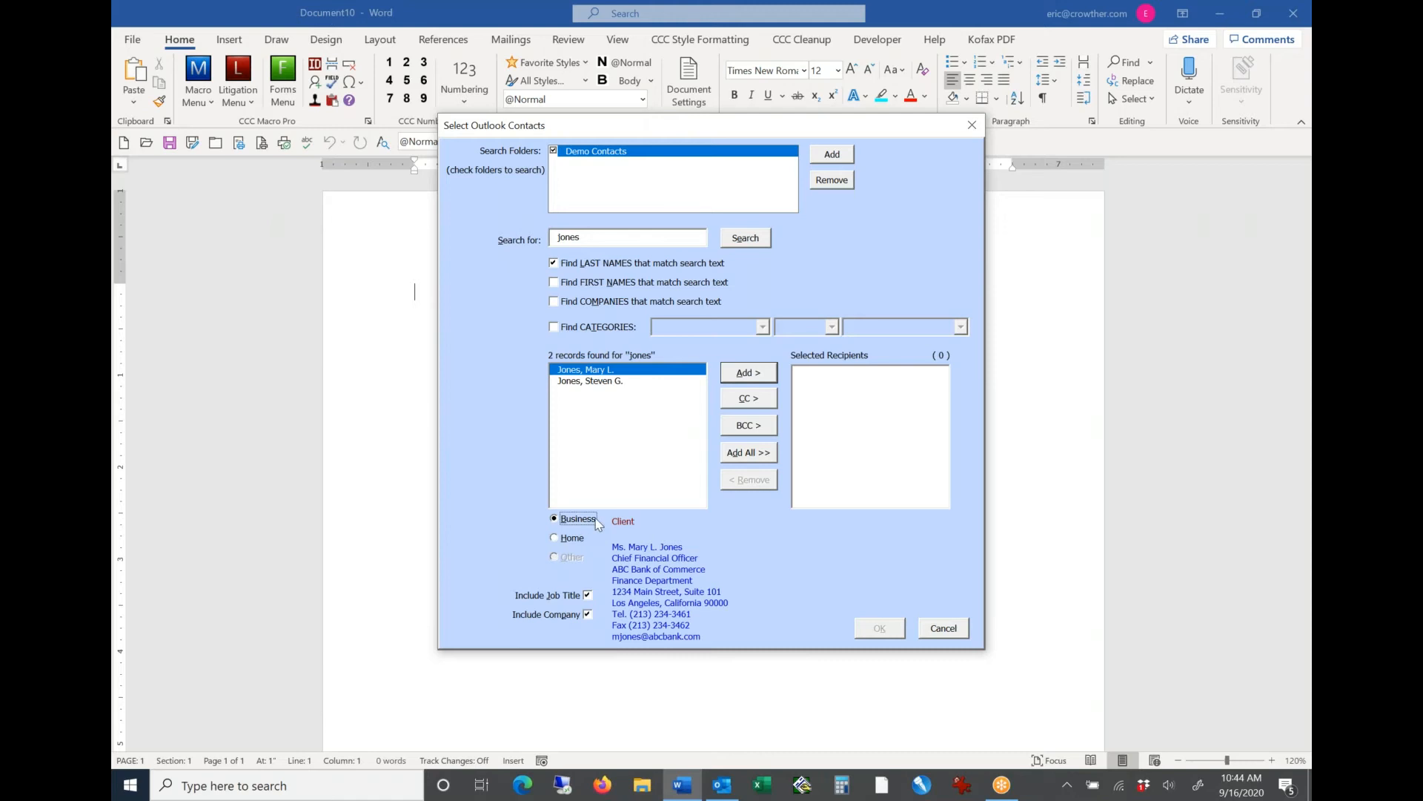
click(747, 372)
Step: Search the Outlook contacts for last names matching "win" and add the first match as a second recipient
click(645, 237)
key(shift+Home)
text(win)
key(Return)
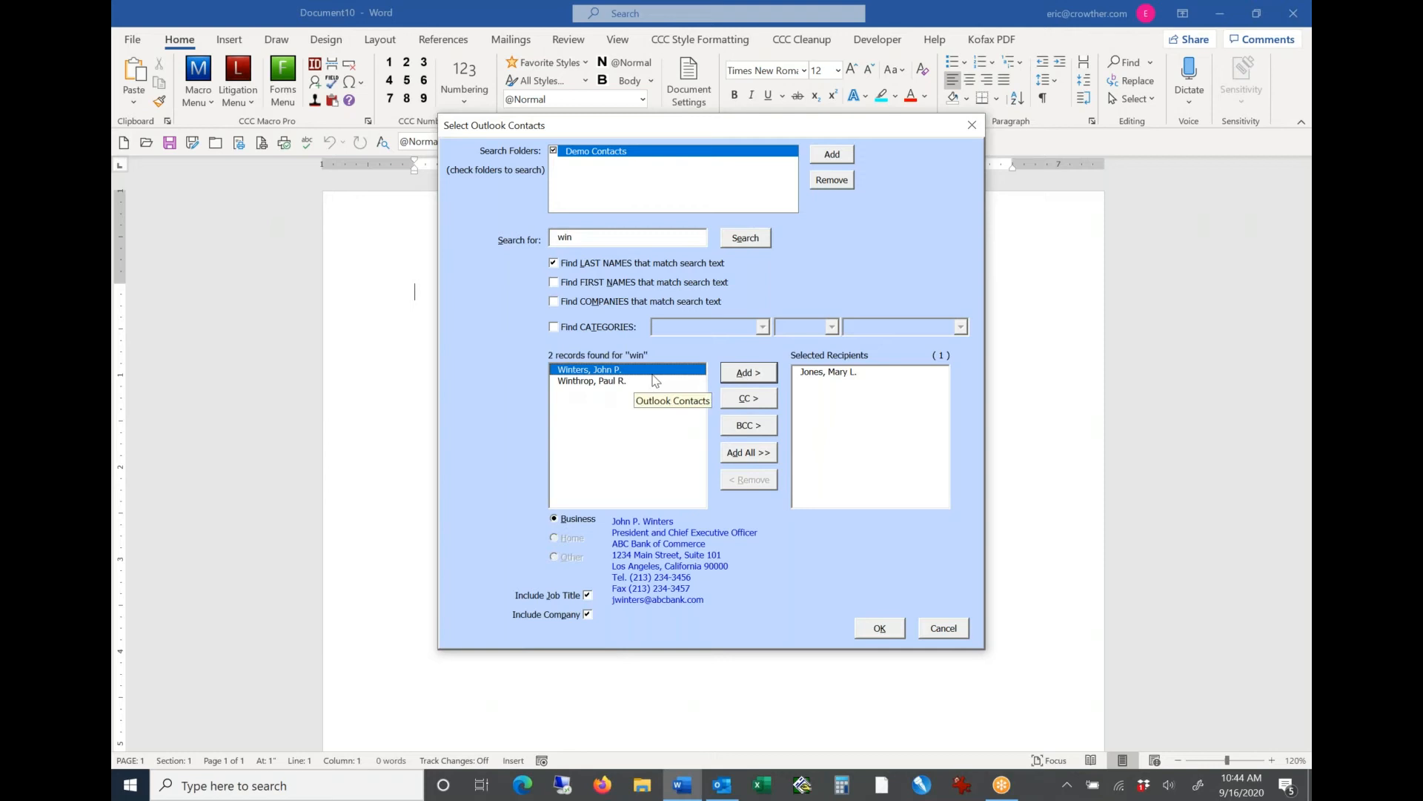
click(749, 372)
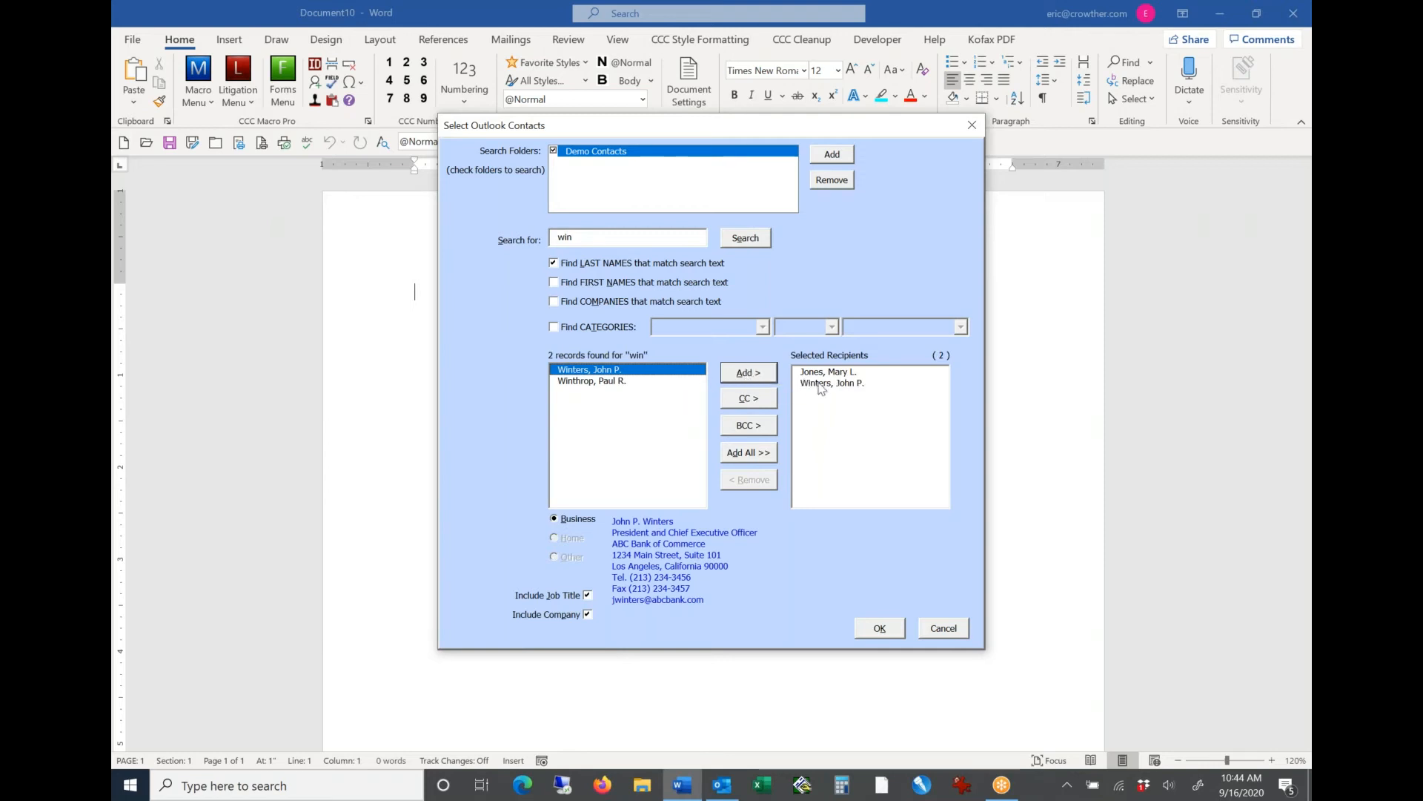
Step: Add the second "win" match as a CC recipient and accept the selected contacts for the letter
click(625, 383)
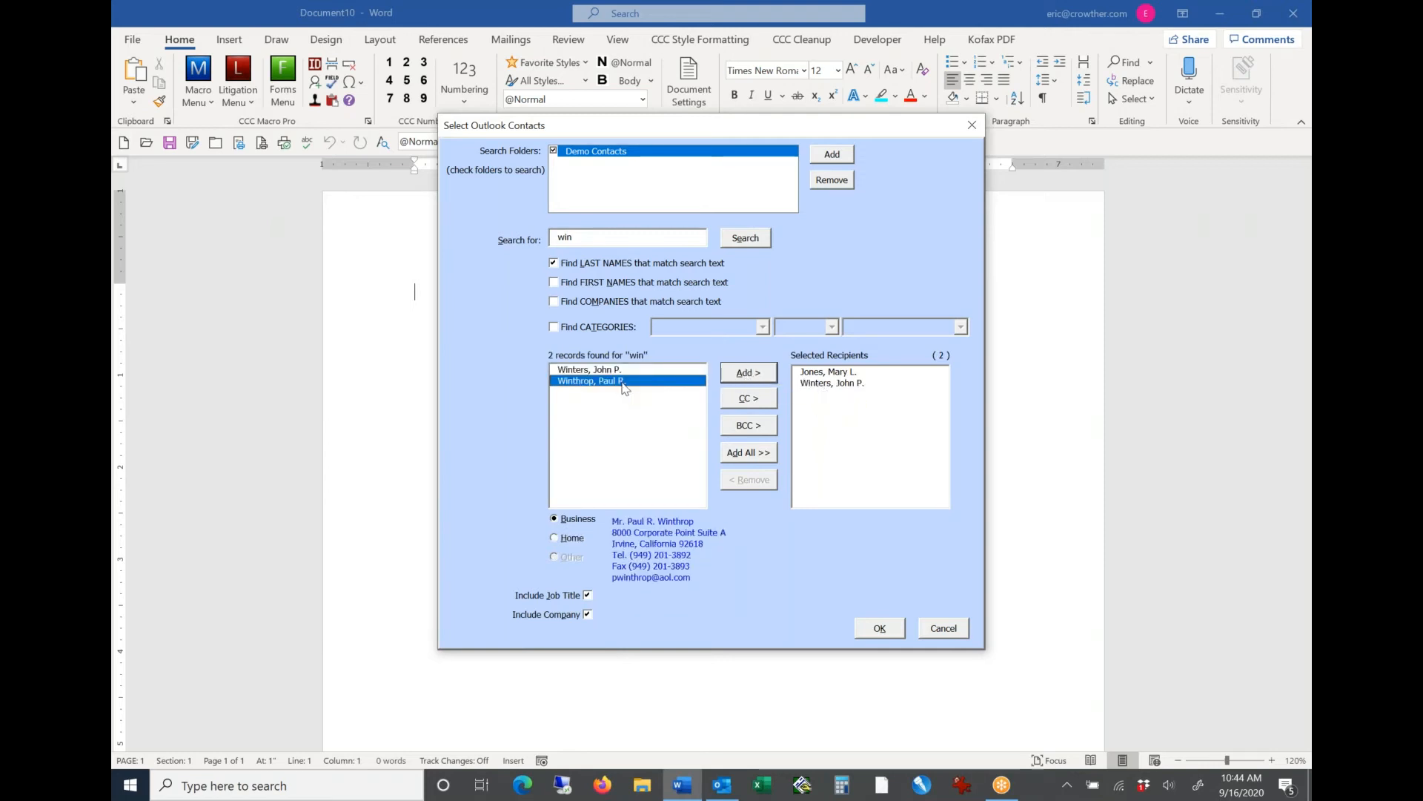
click(749, 399)
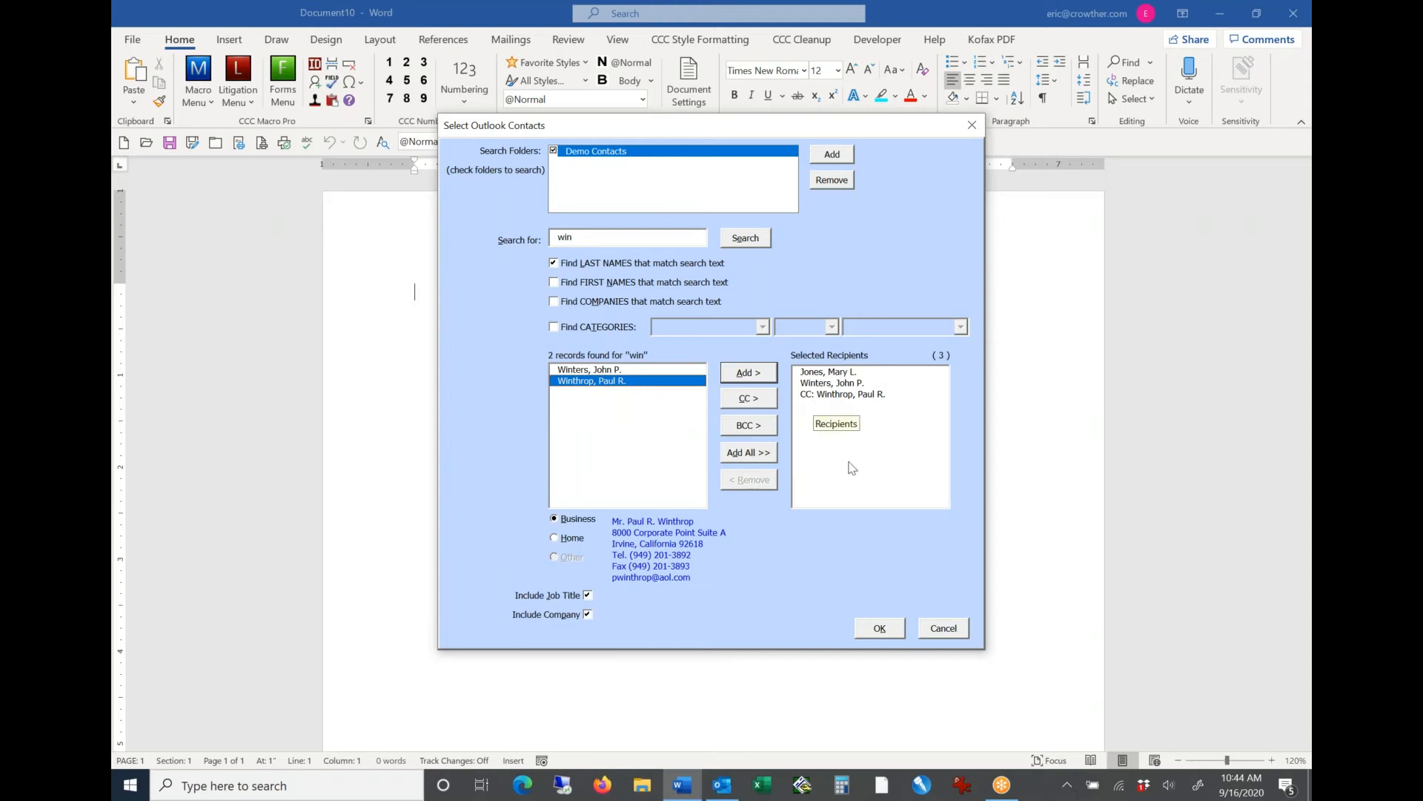
click(880, 629)
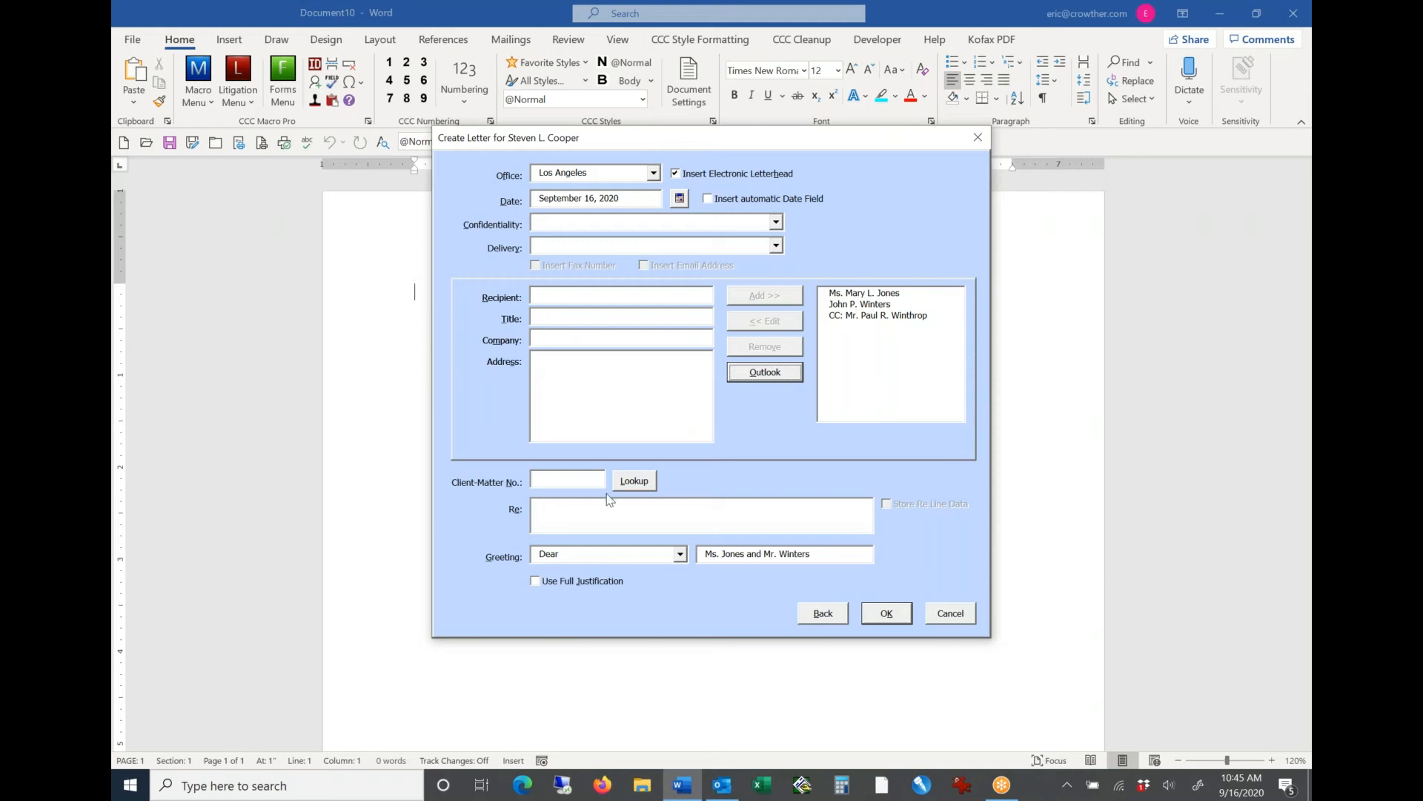
Step: Enter the client-matter number to fill in the letter's Re line
click(560, 481)
text(1234.00)
text(2)
key(Tab)
key(Tab)
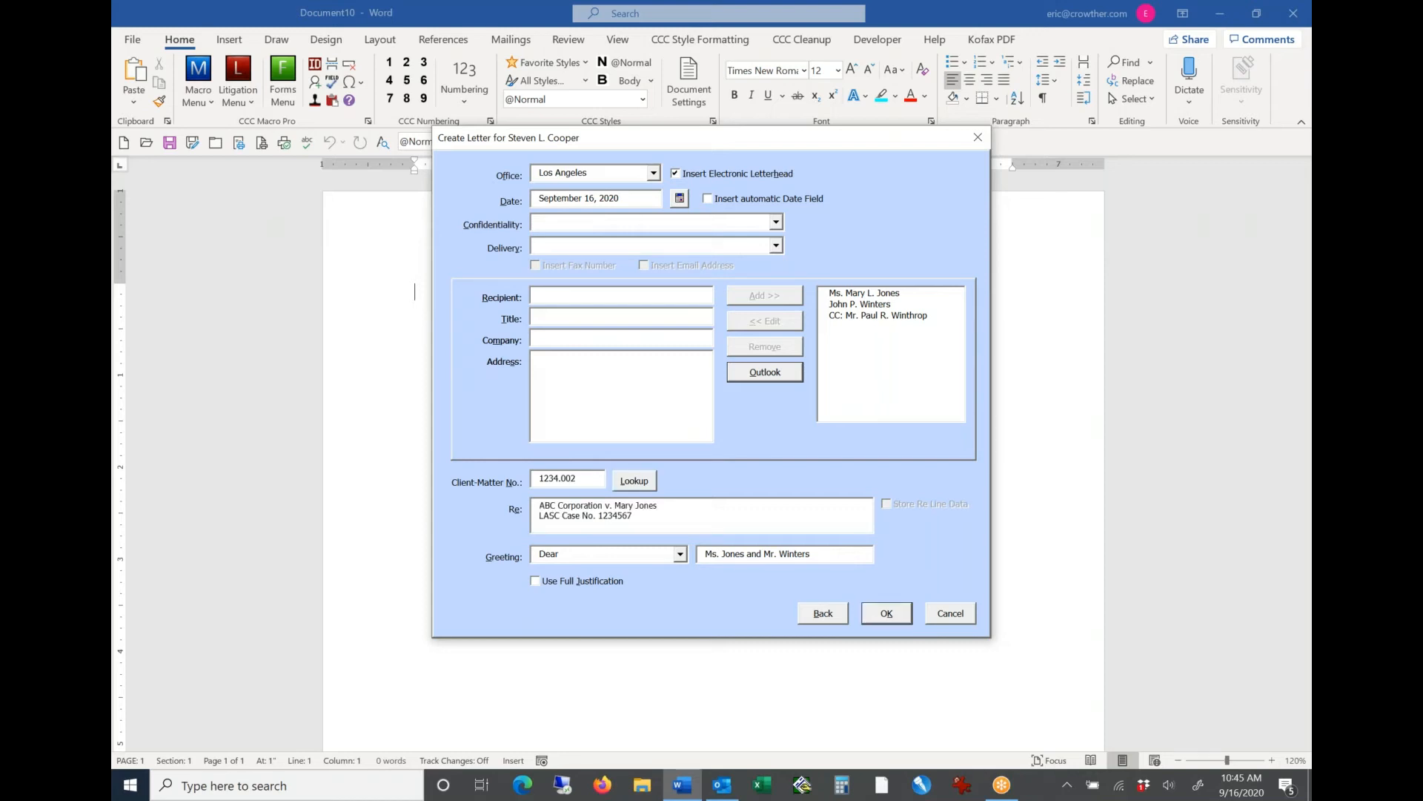
key(ctrl+a)
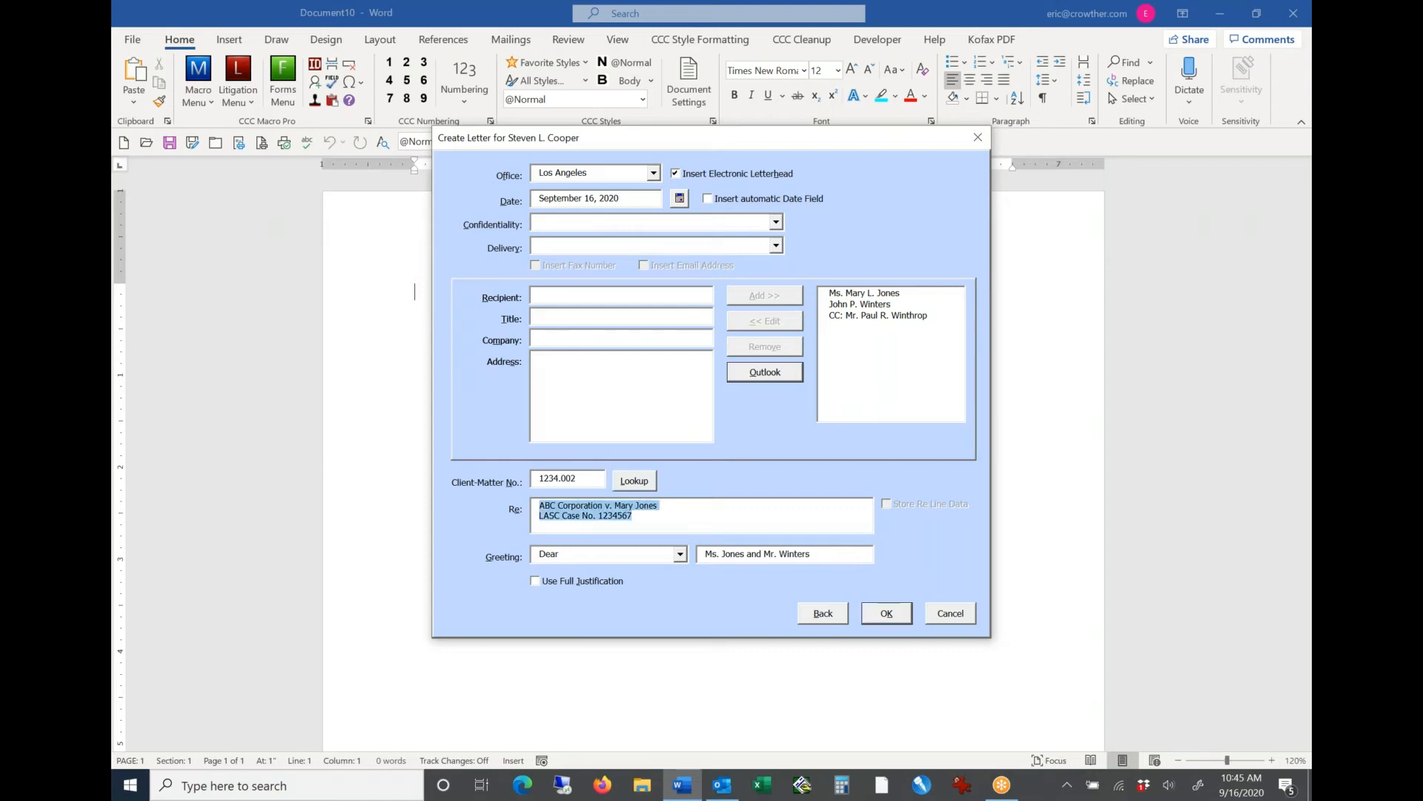
key(Left)
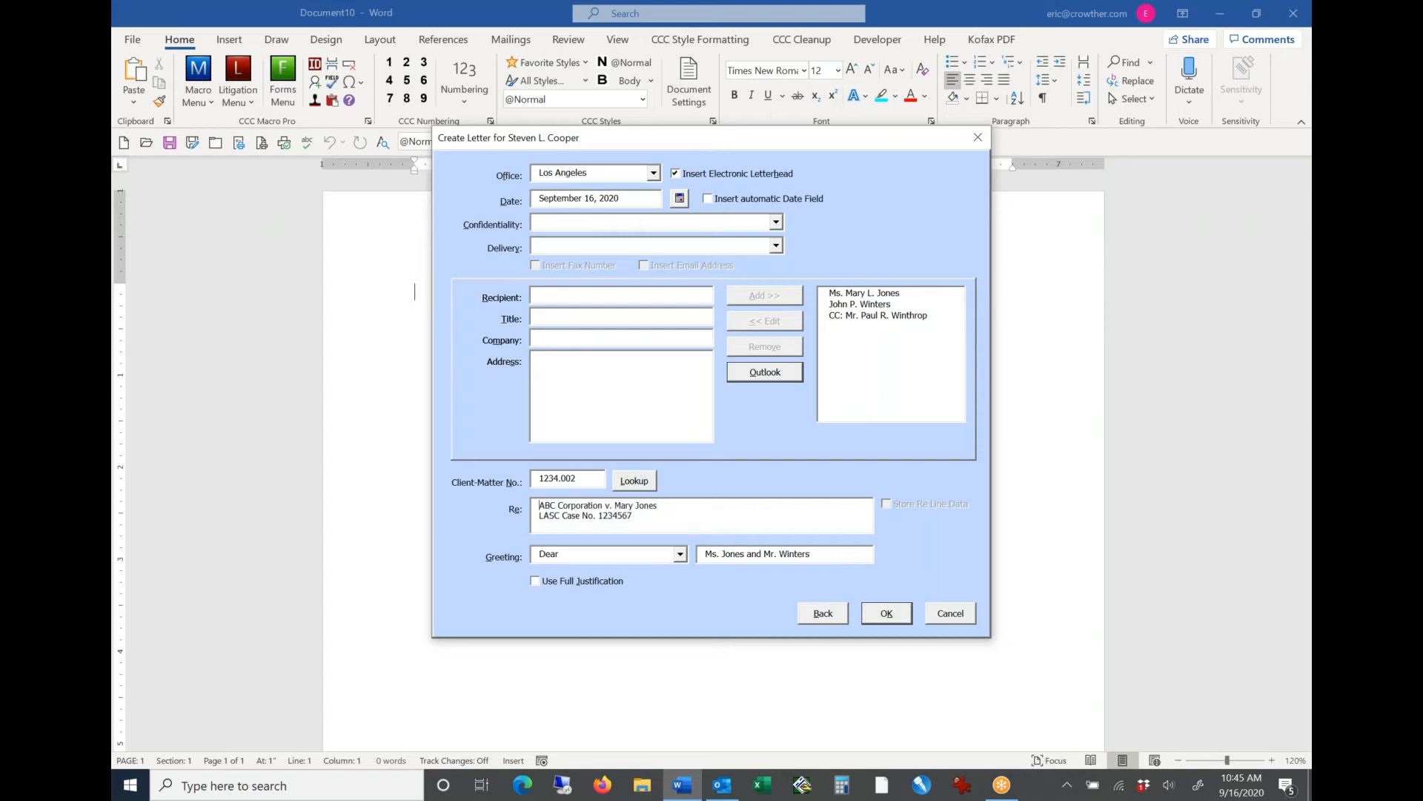
key(shift+End)
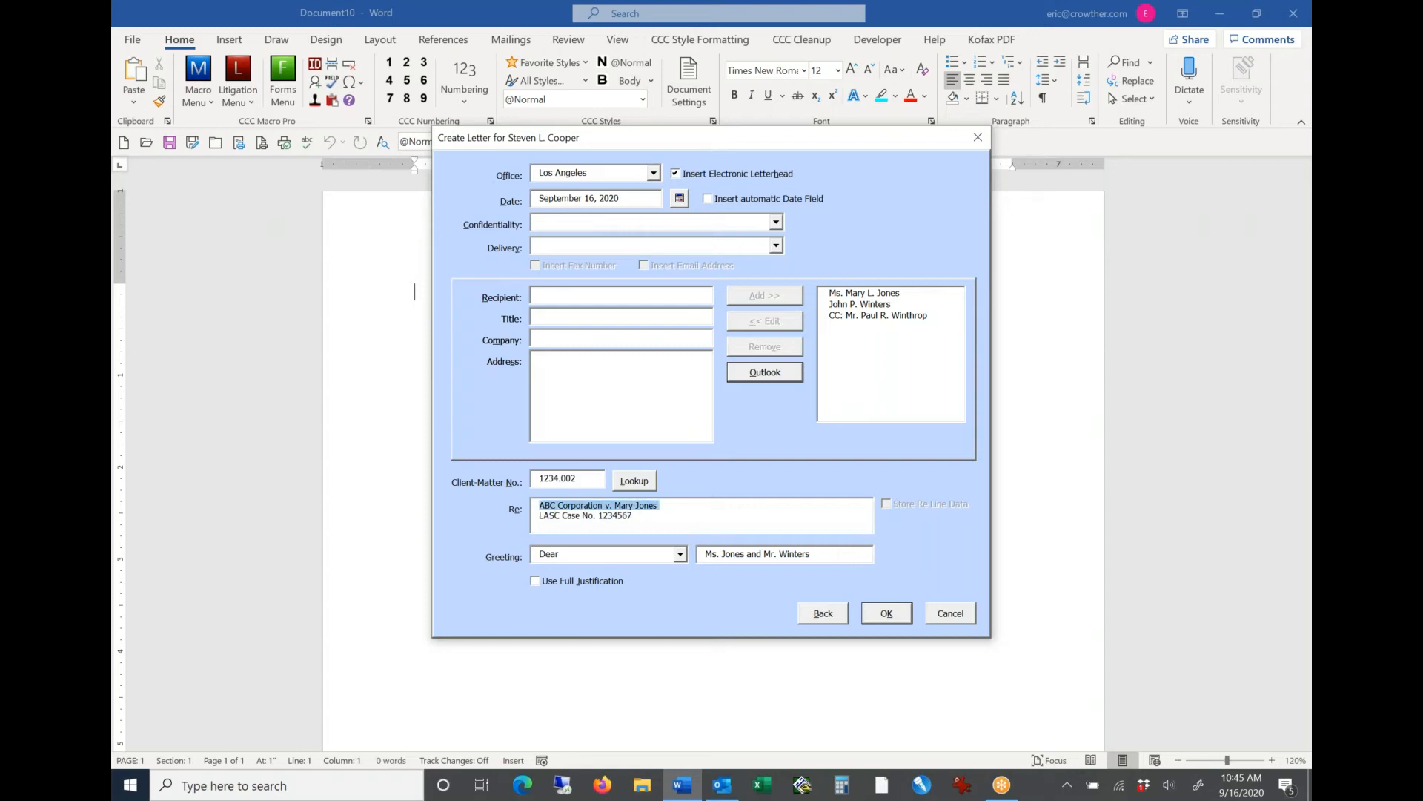
key(shift+Down)
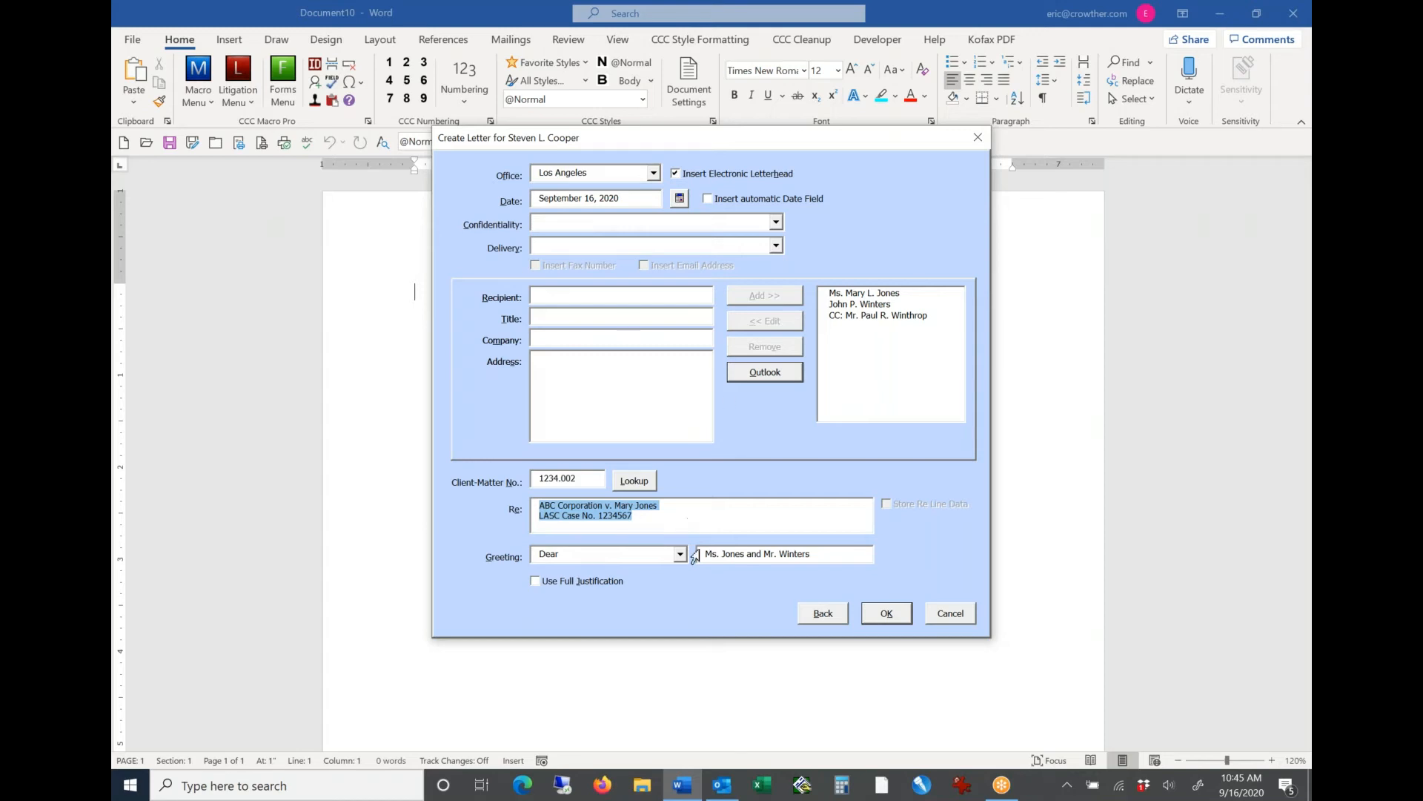
Step: Set the letter's confidentiality notation to Attorney-Client Privilege
click(776, 222)
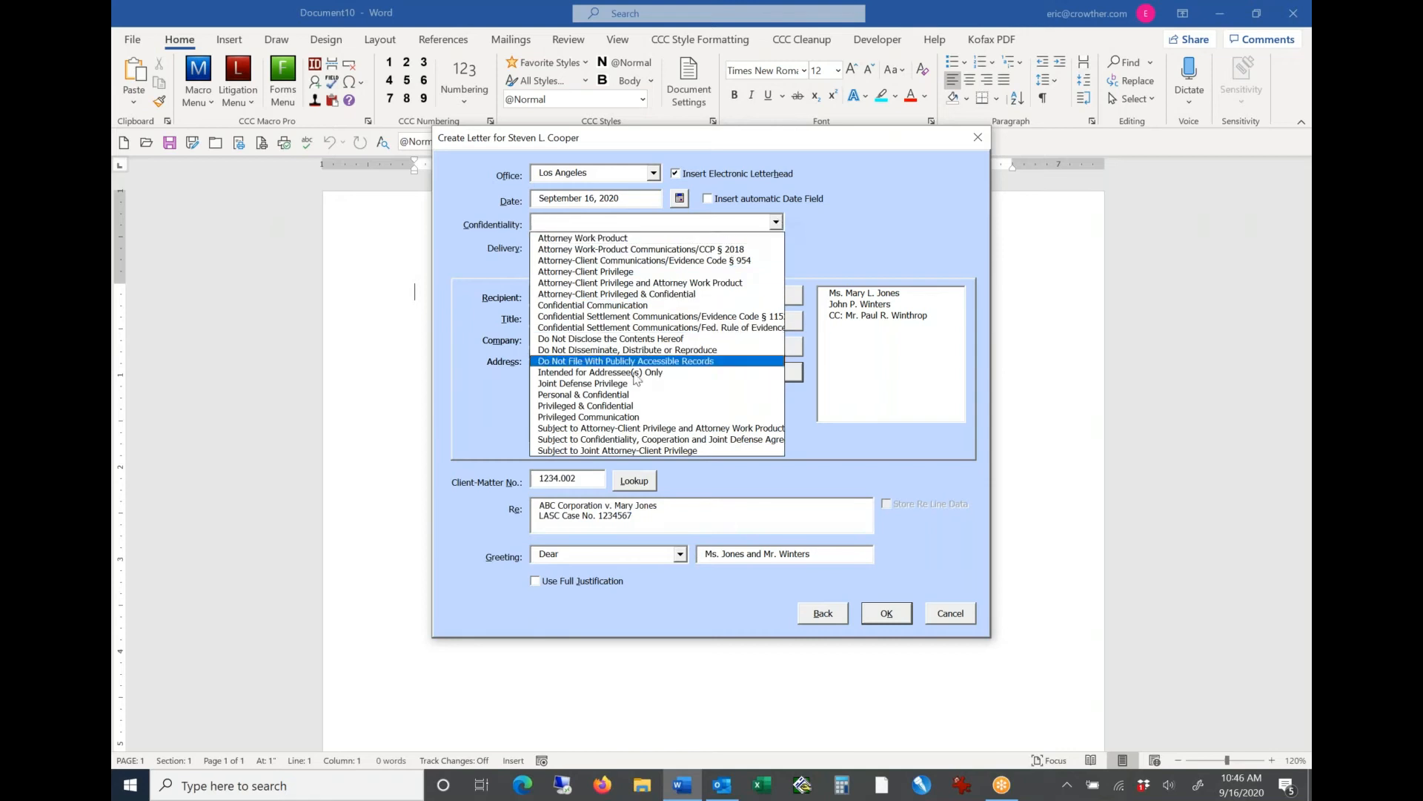
click(620, 272)
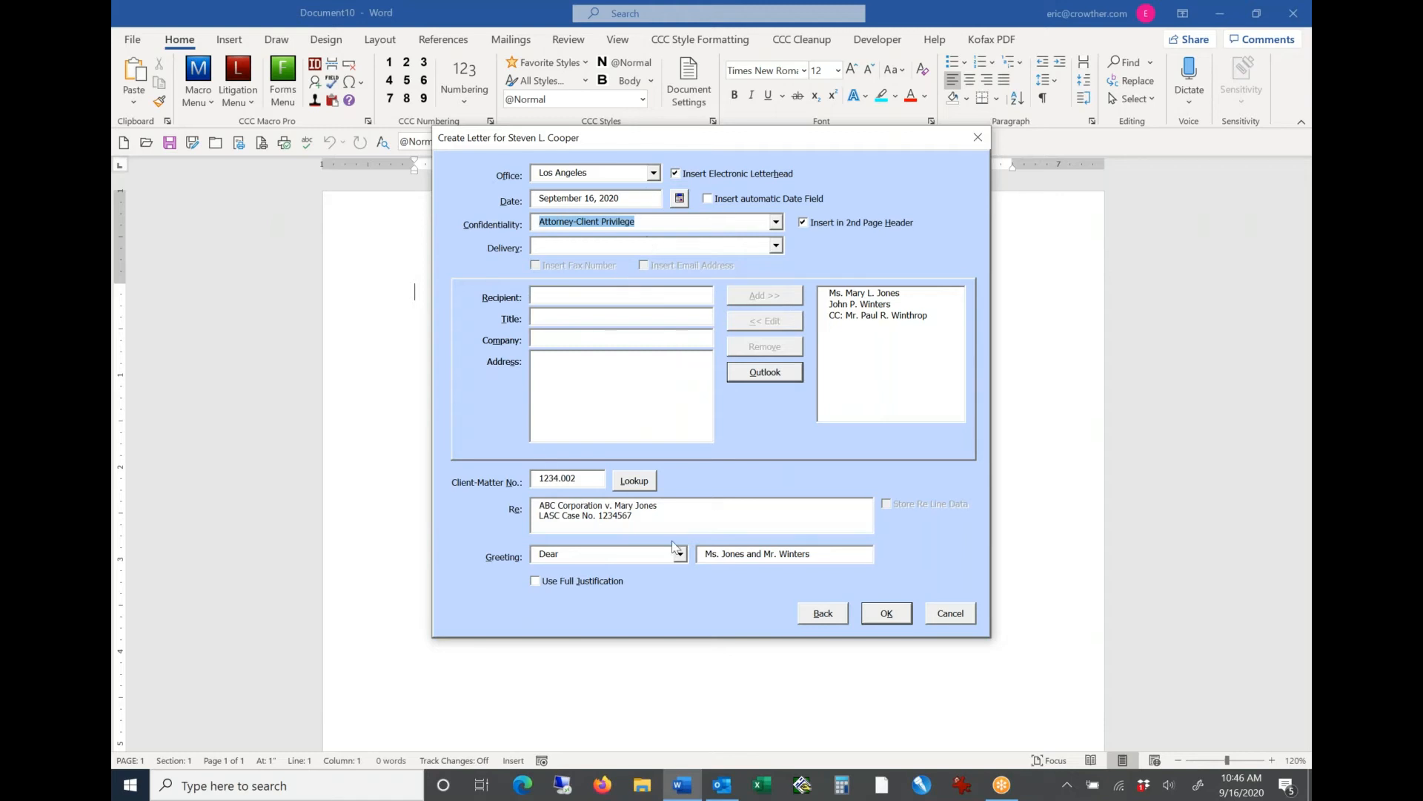
click(776, 223)
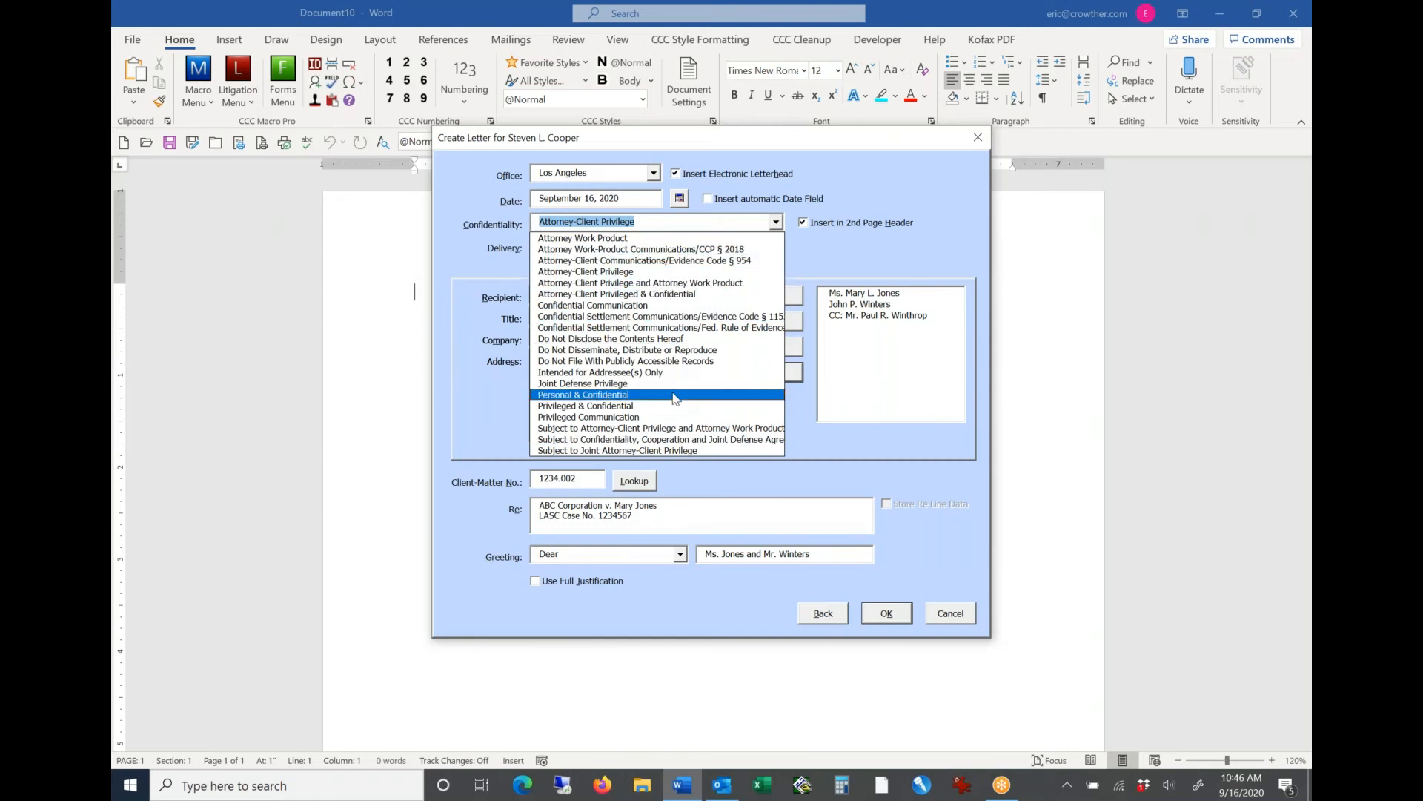
click(826, 252)
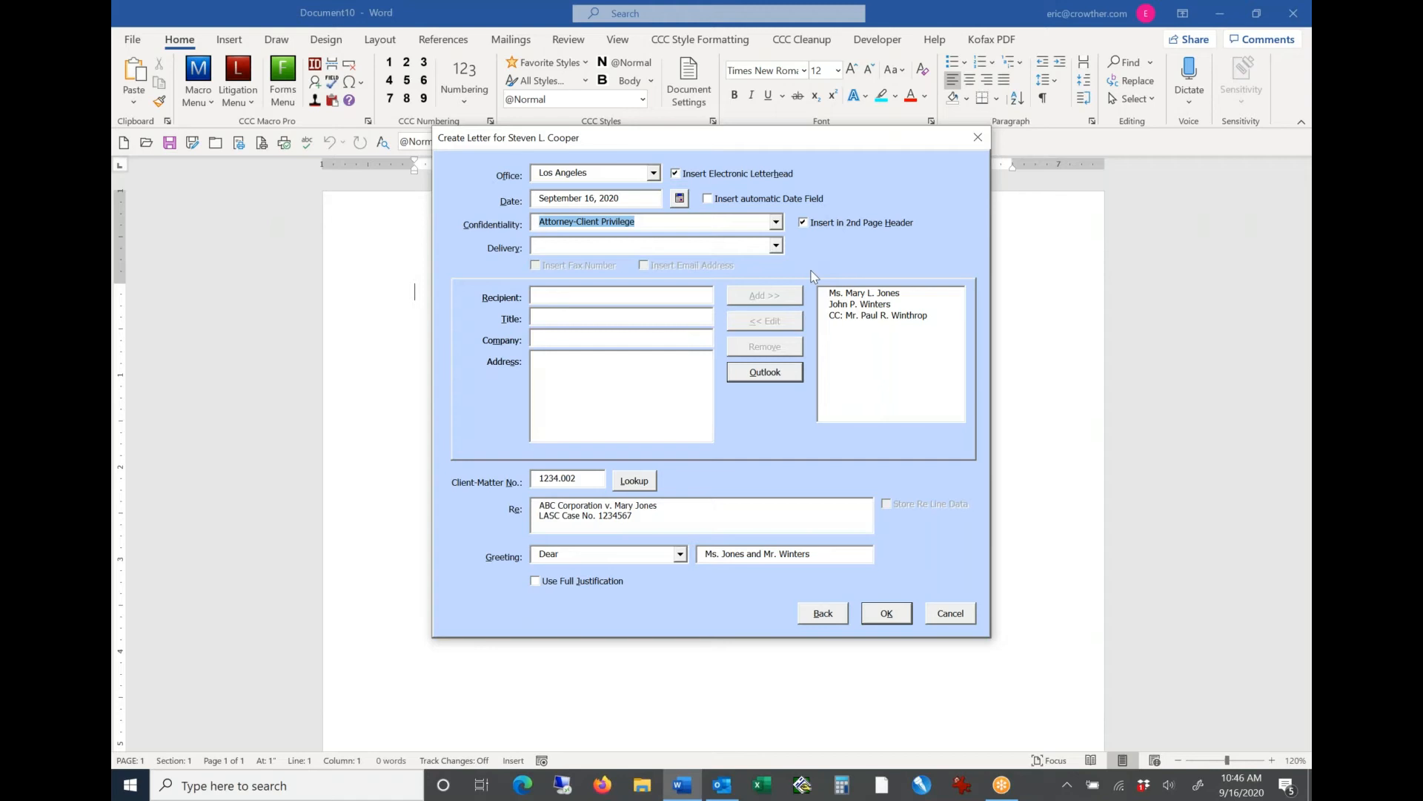
Step: Set the delivery method to E-Mail and Facsimile and generate the letter
key(Tab)
key(Tab)
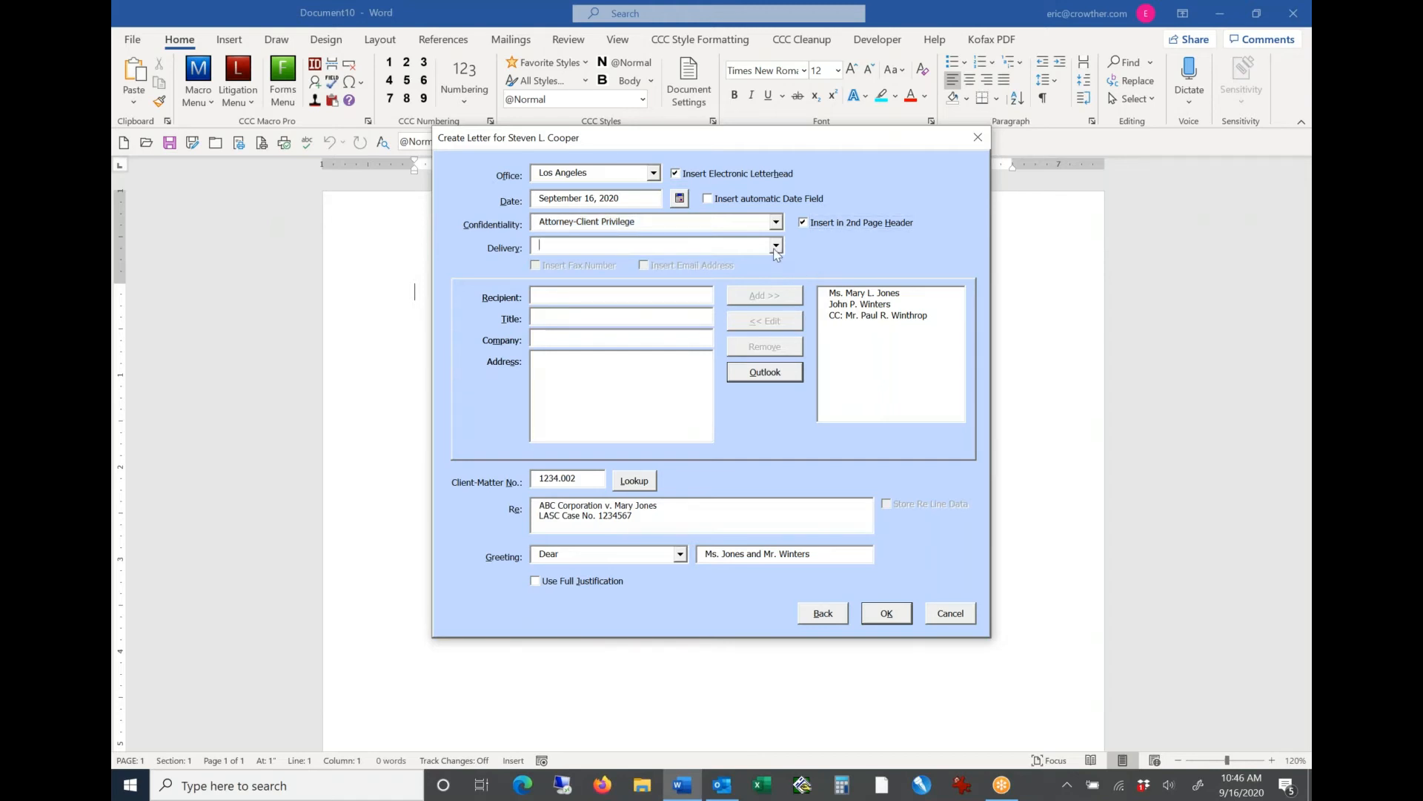
click(776, 247)
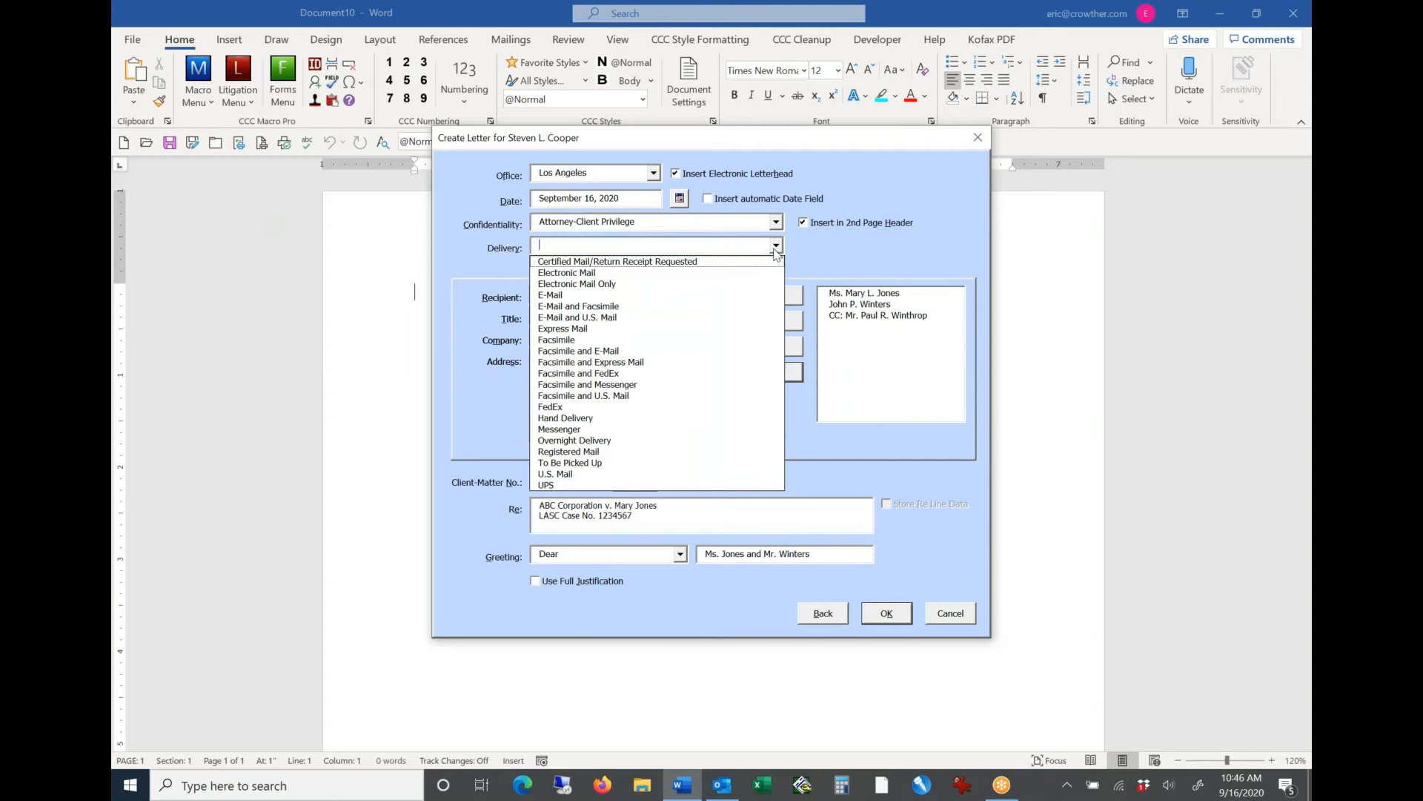
click(647, 306)
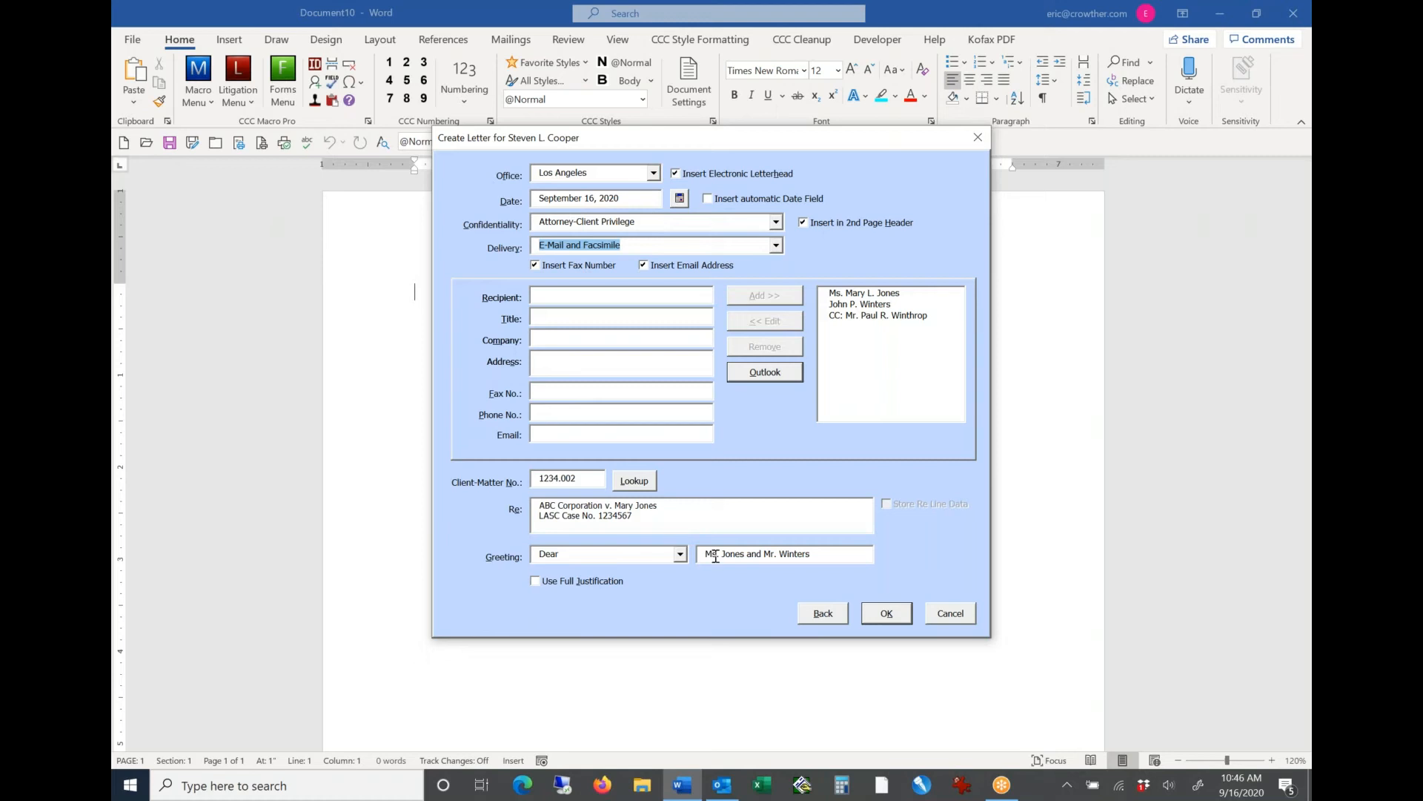
click(886, 614)
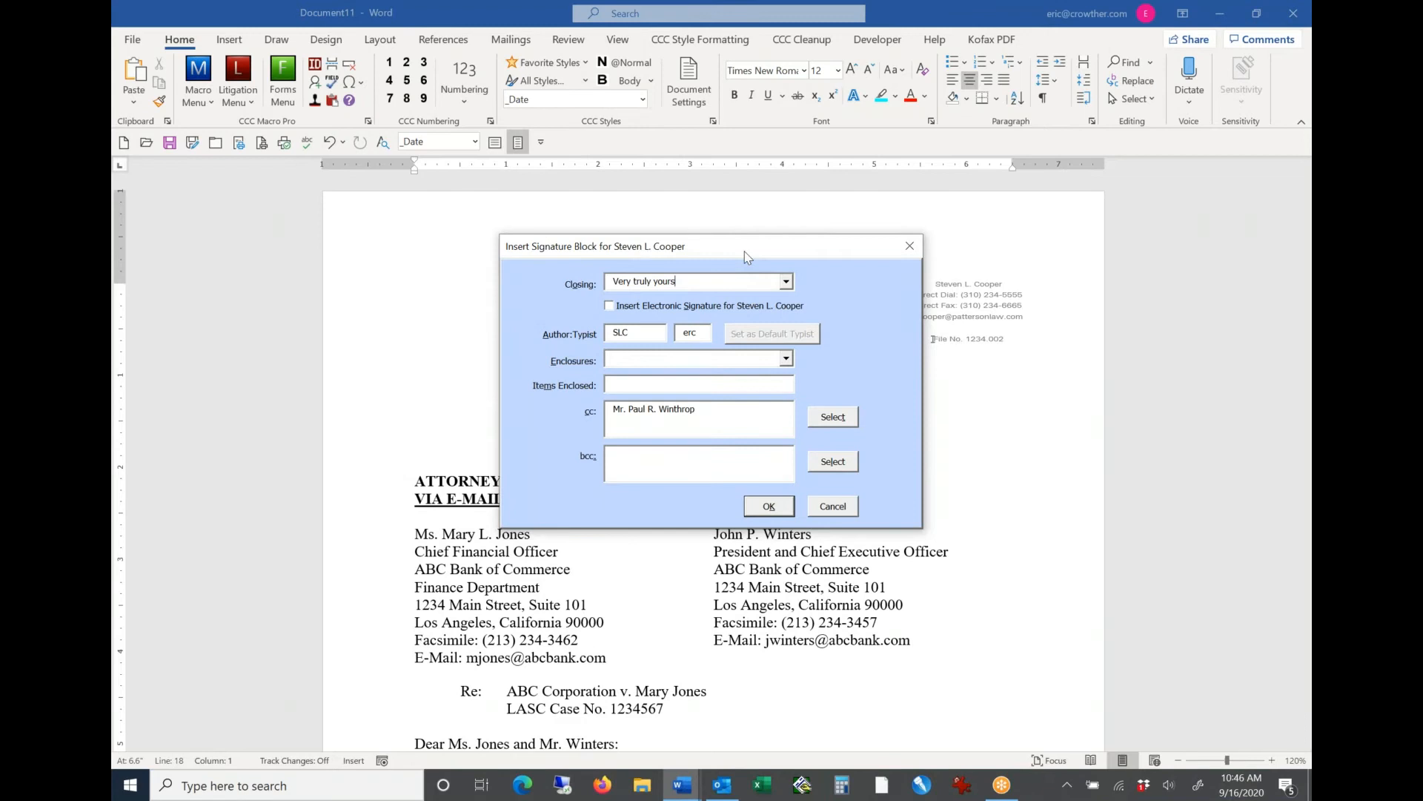
Step: Insert the signature block with the closing "Very truly yours", the author's electronic signature and the Enclosure notation
drag(745, 251, 541, 281)
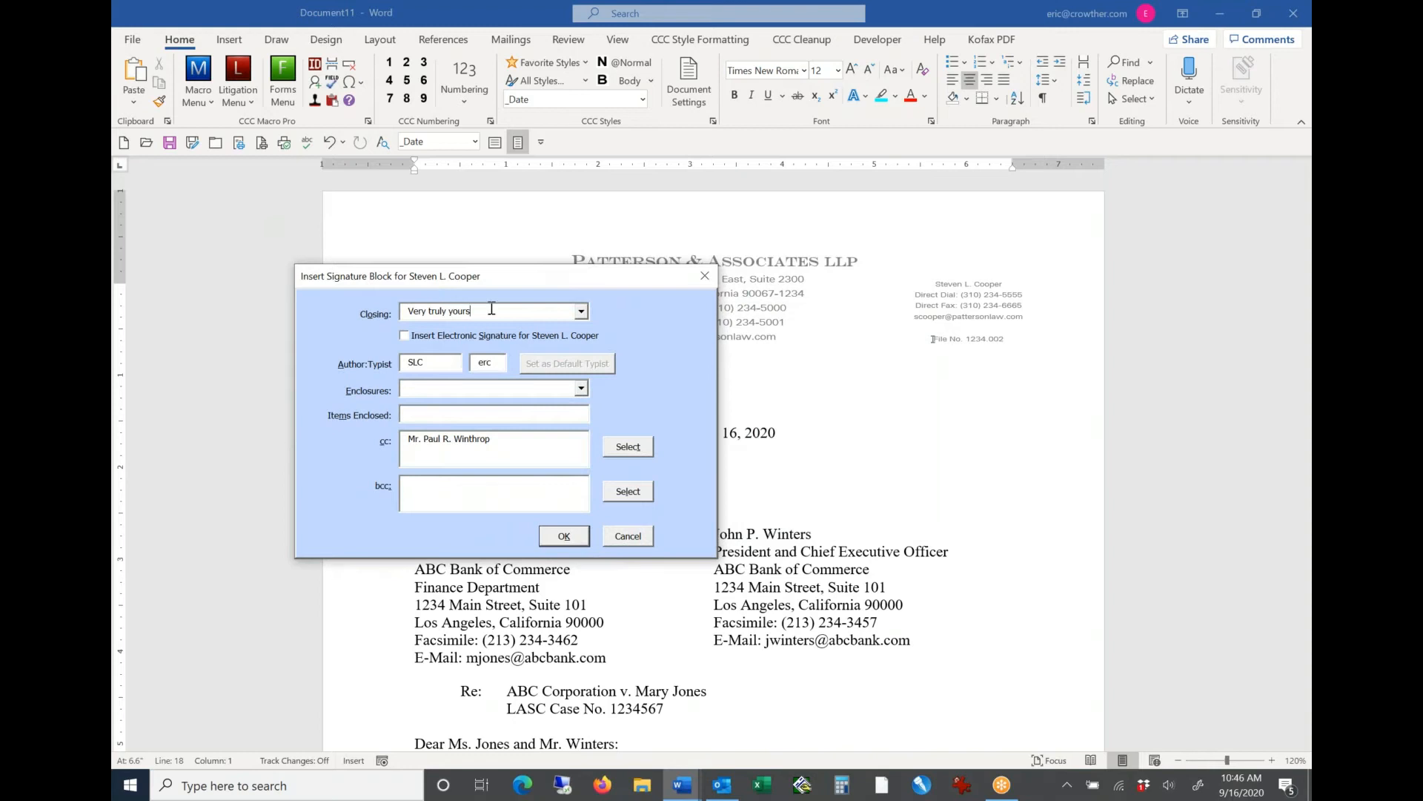
drag(467, 311, 340, 302)
key(Tab)
key(Tab)
key(Tab)
click(581, 390)
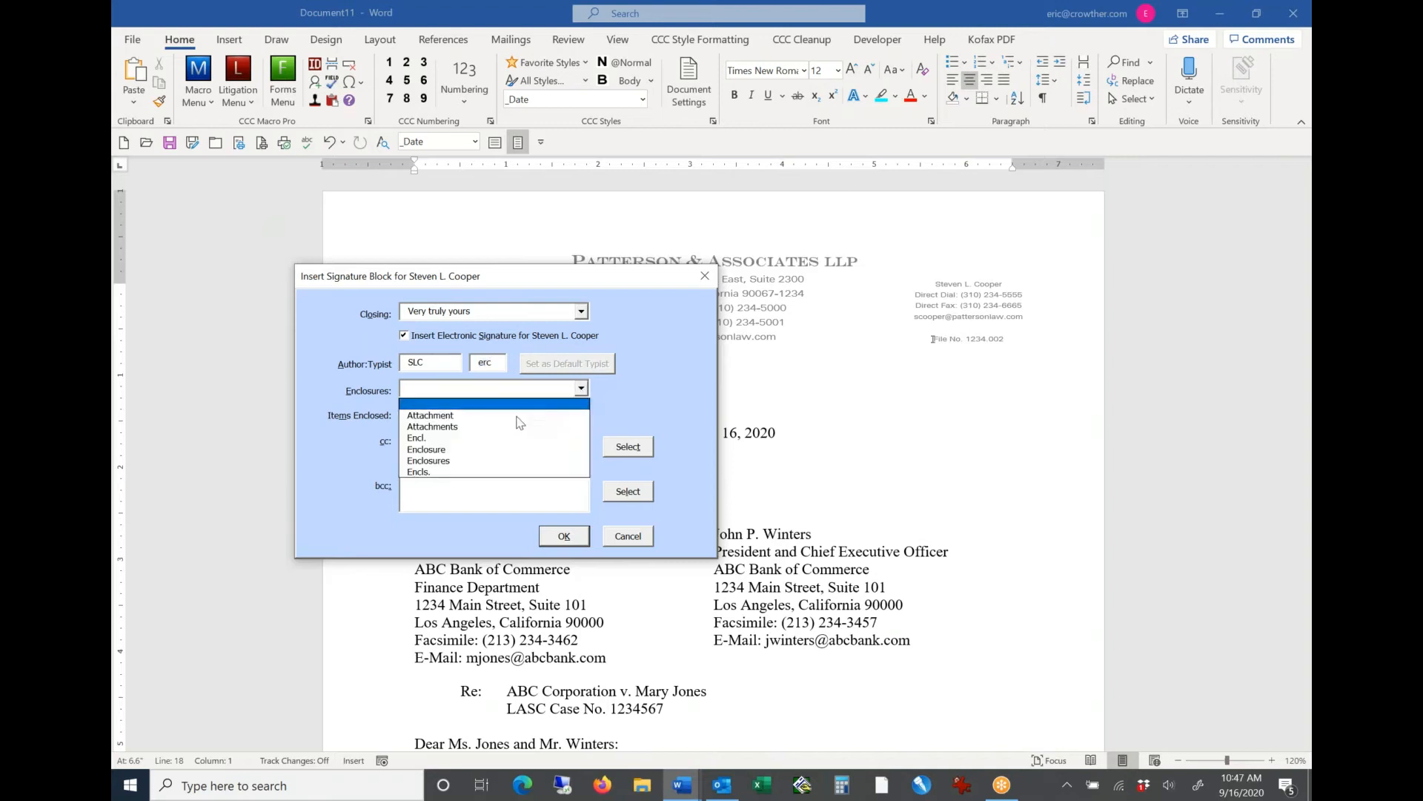
click(504, 451)
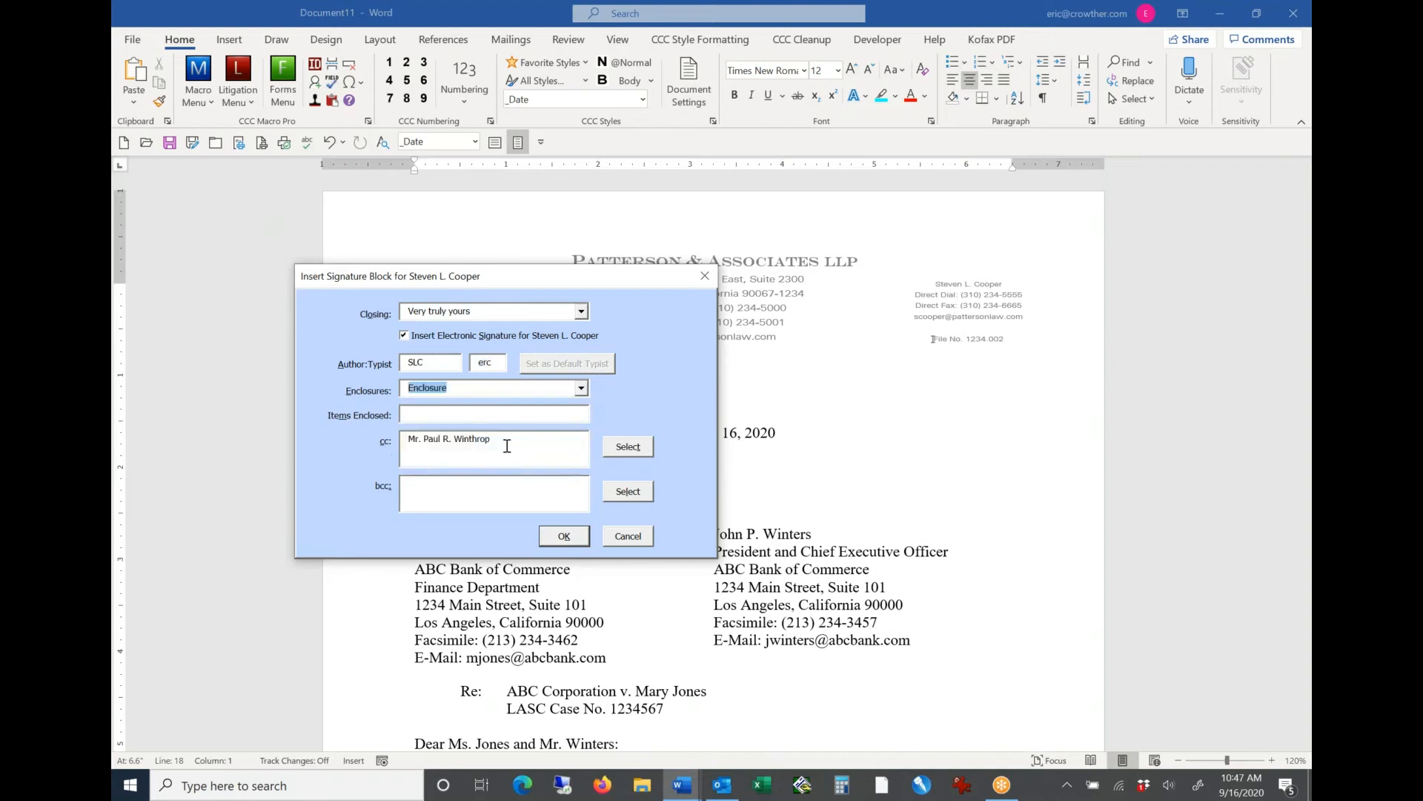
click(577, 539)
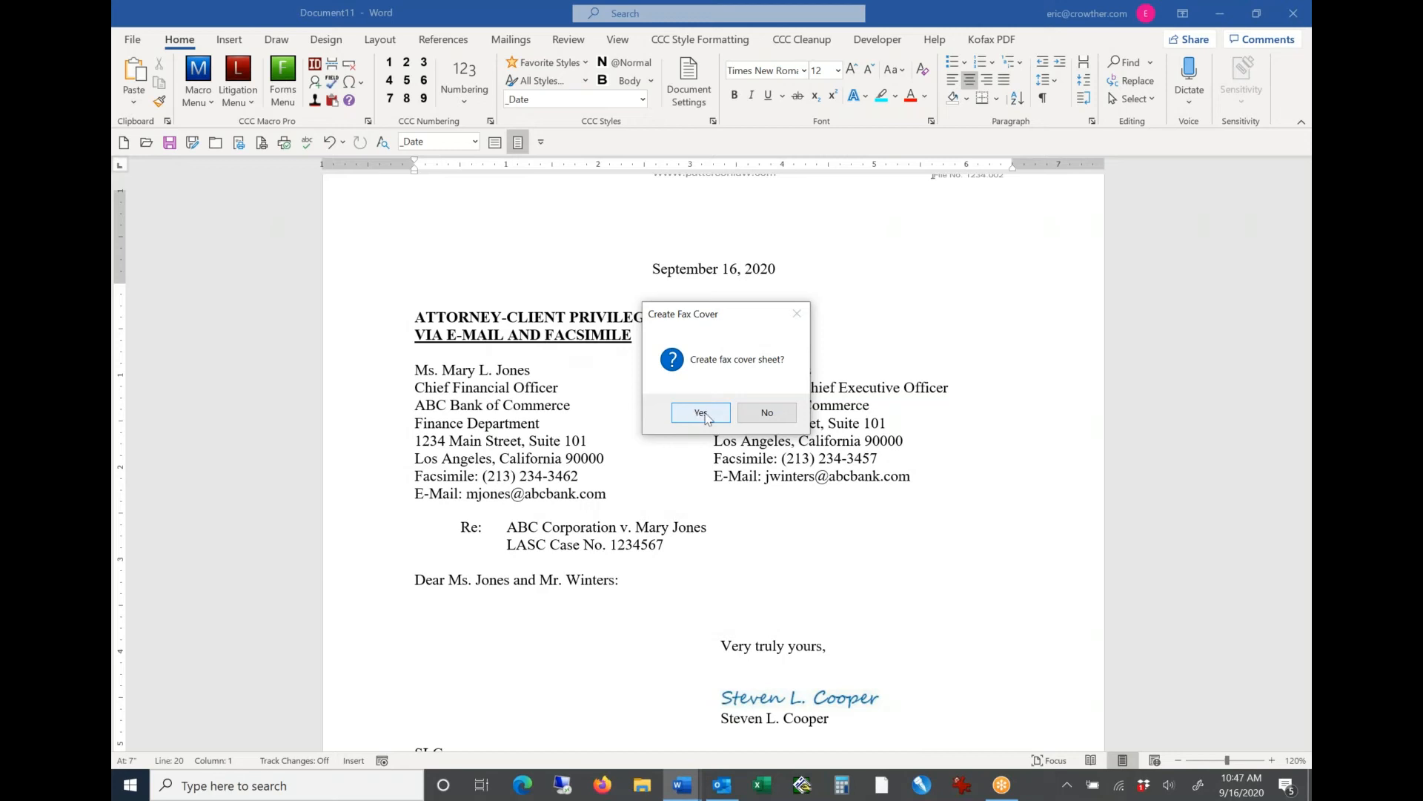
Step: Decline the fax cover sheet and insert the sample paragraph text twice below the letter's greeting
click(753, 419)
click(547, 611)
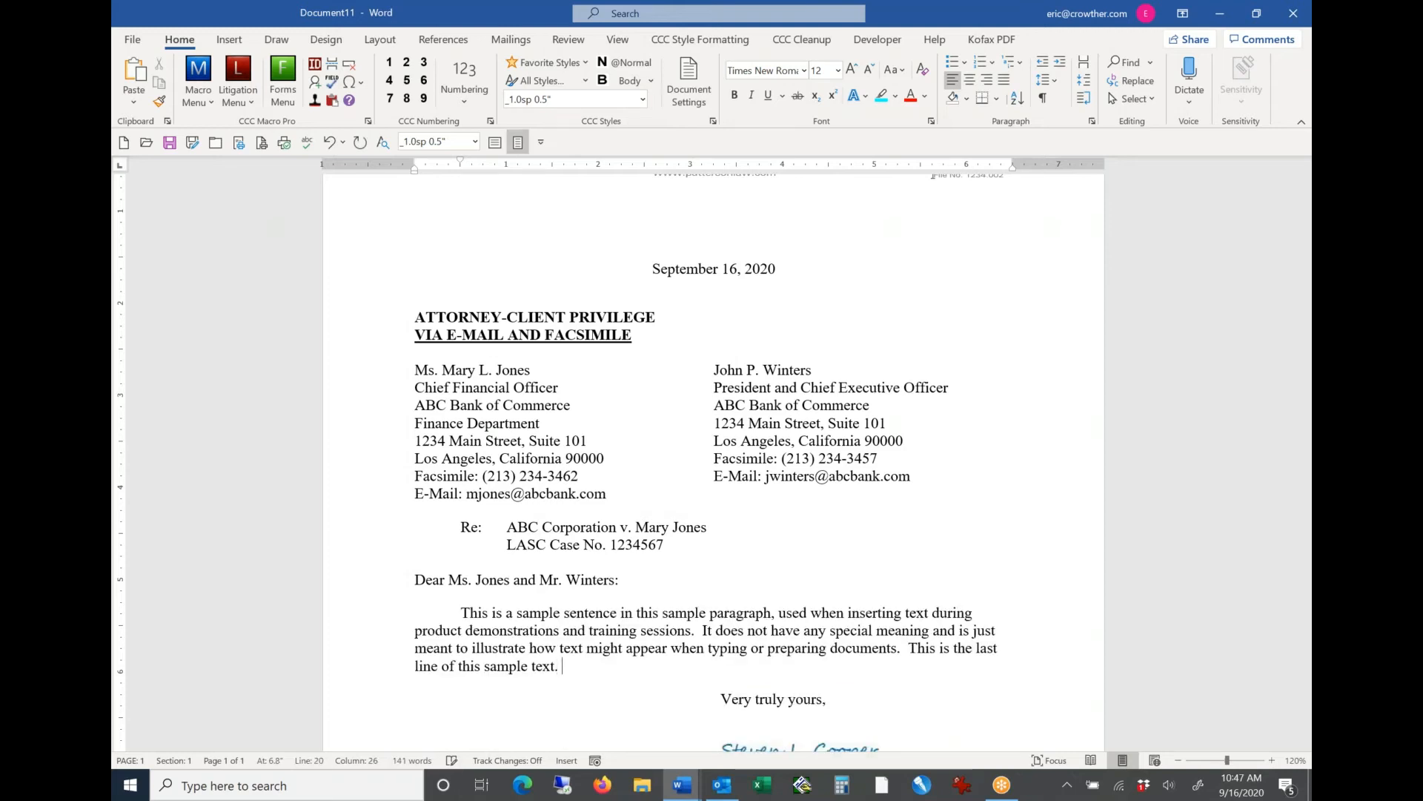
key(F3)
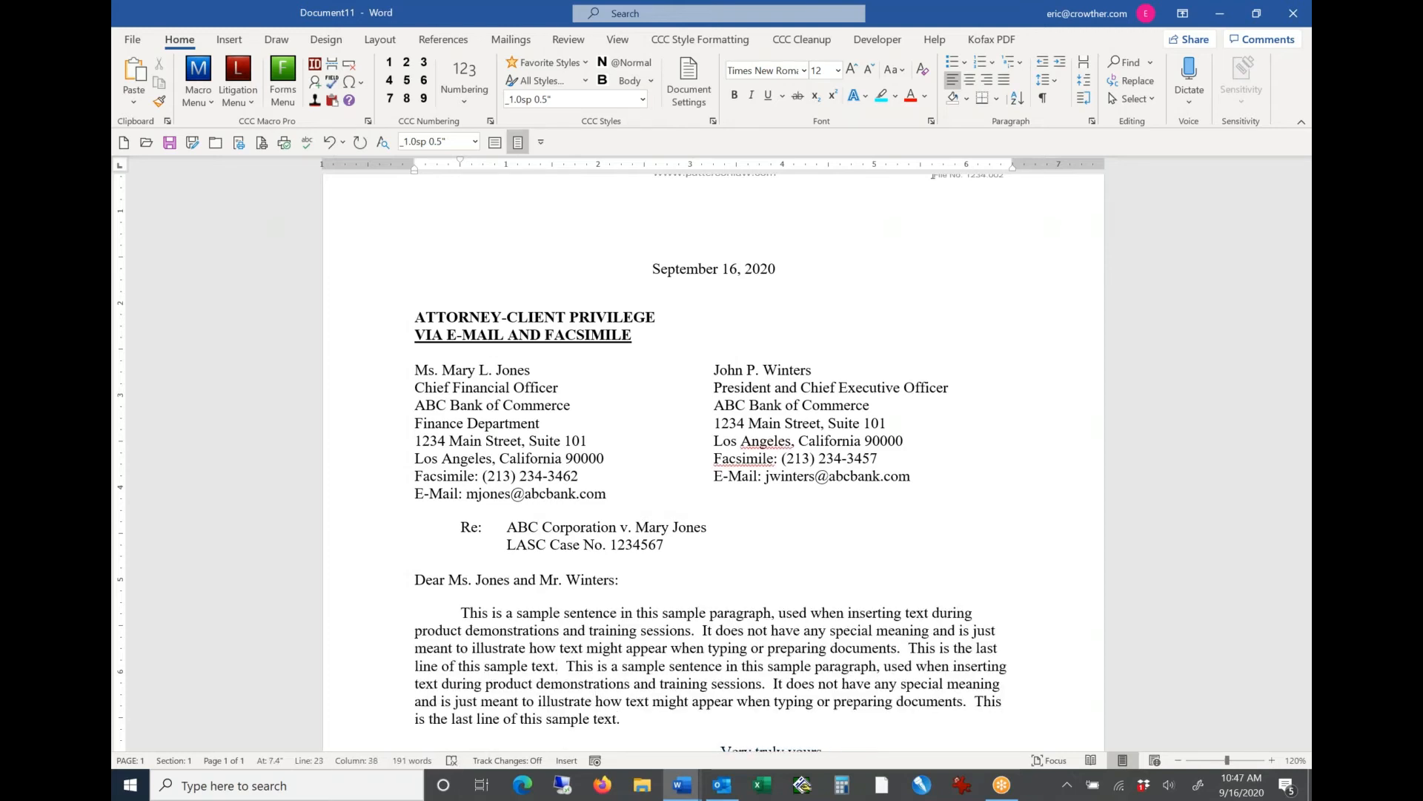
Step: Add the sample text once more to the first body paragraph, then start a second paragraph and insert the sample text four times
key(F3)
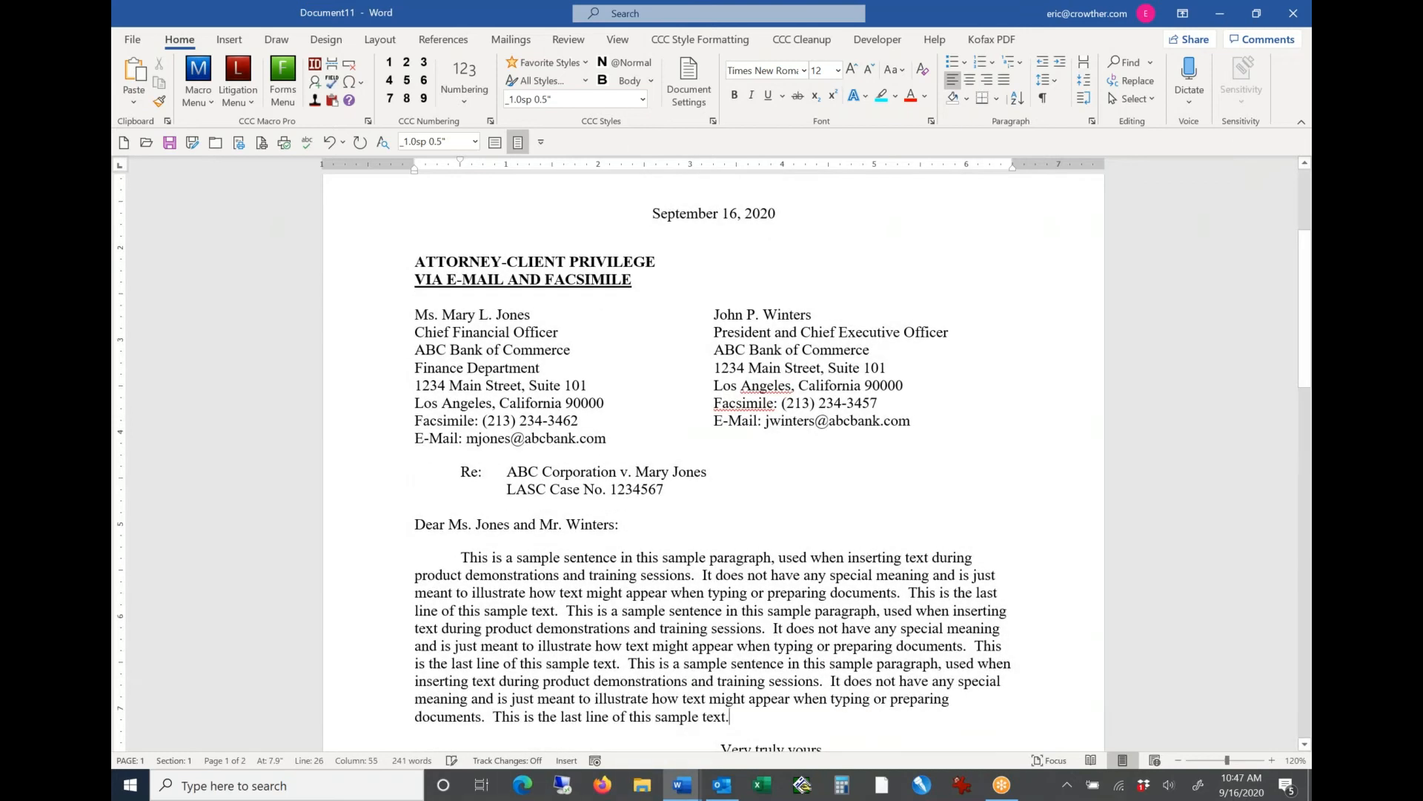
key(Return)
key(F3)
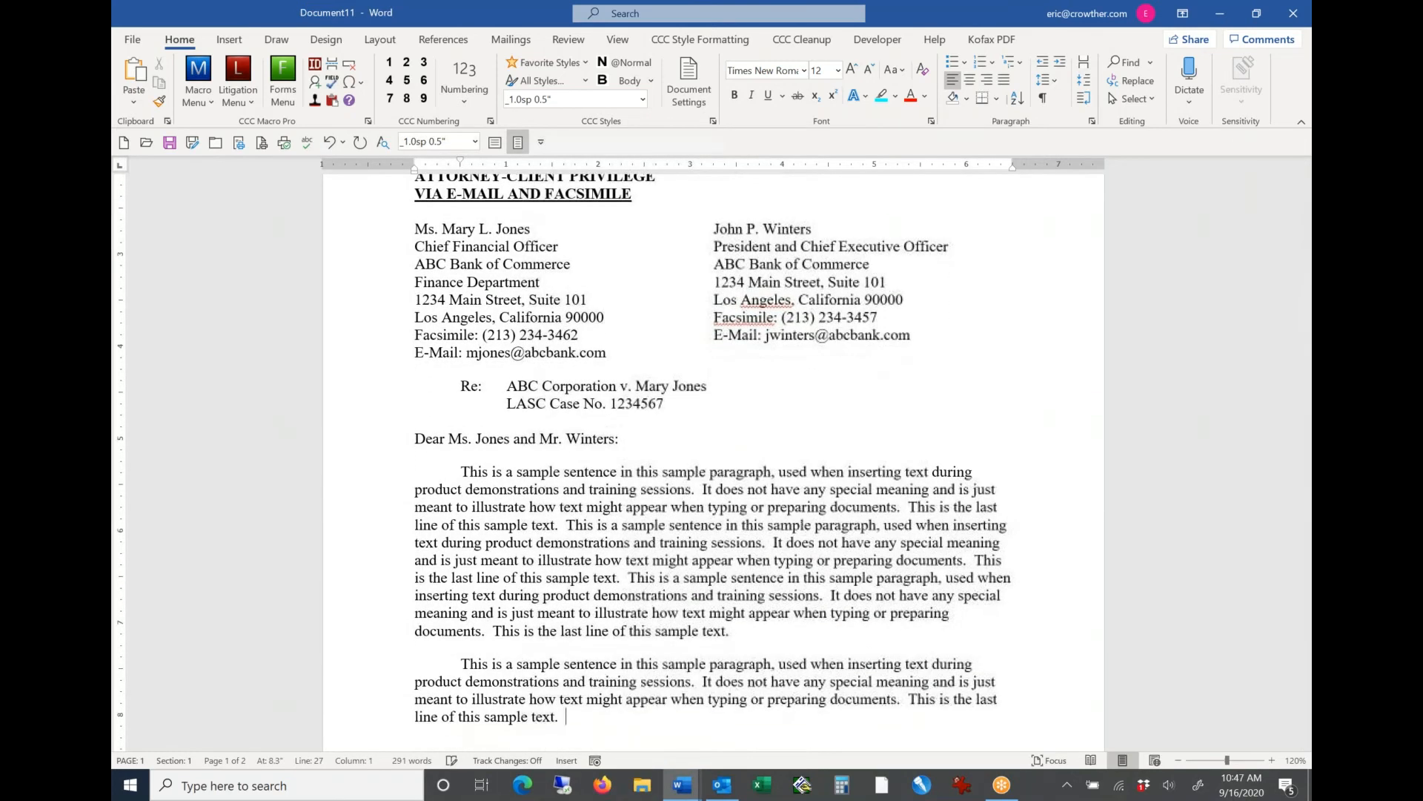
key(F3)
key(F3)
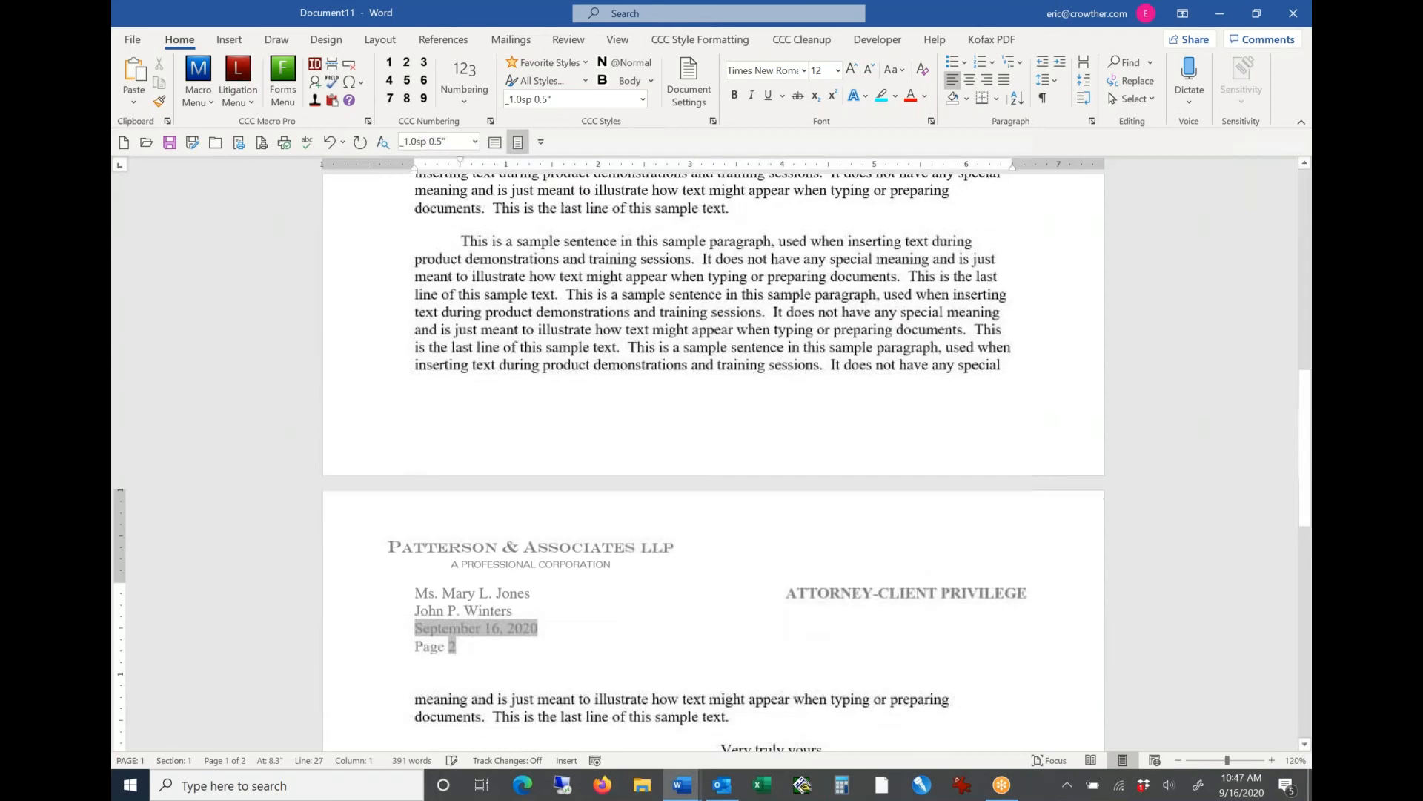
key(F3)
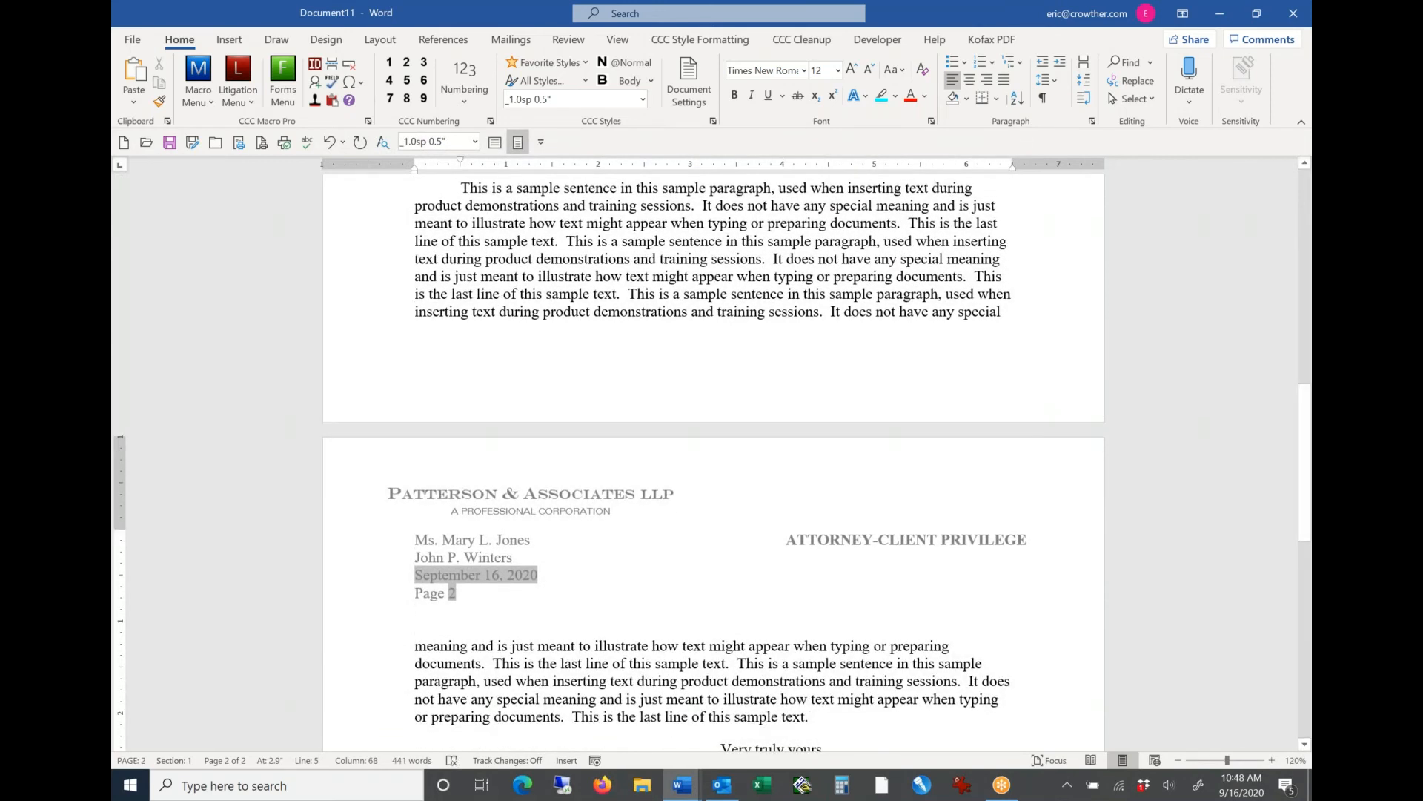
Step: Review the letter's date, confidentiality notation, delivery notation and two-column addressee block one element at a time
key(ctrl+Home)
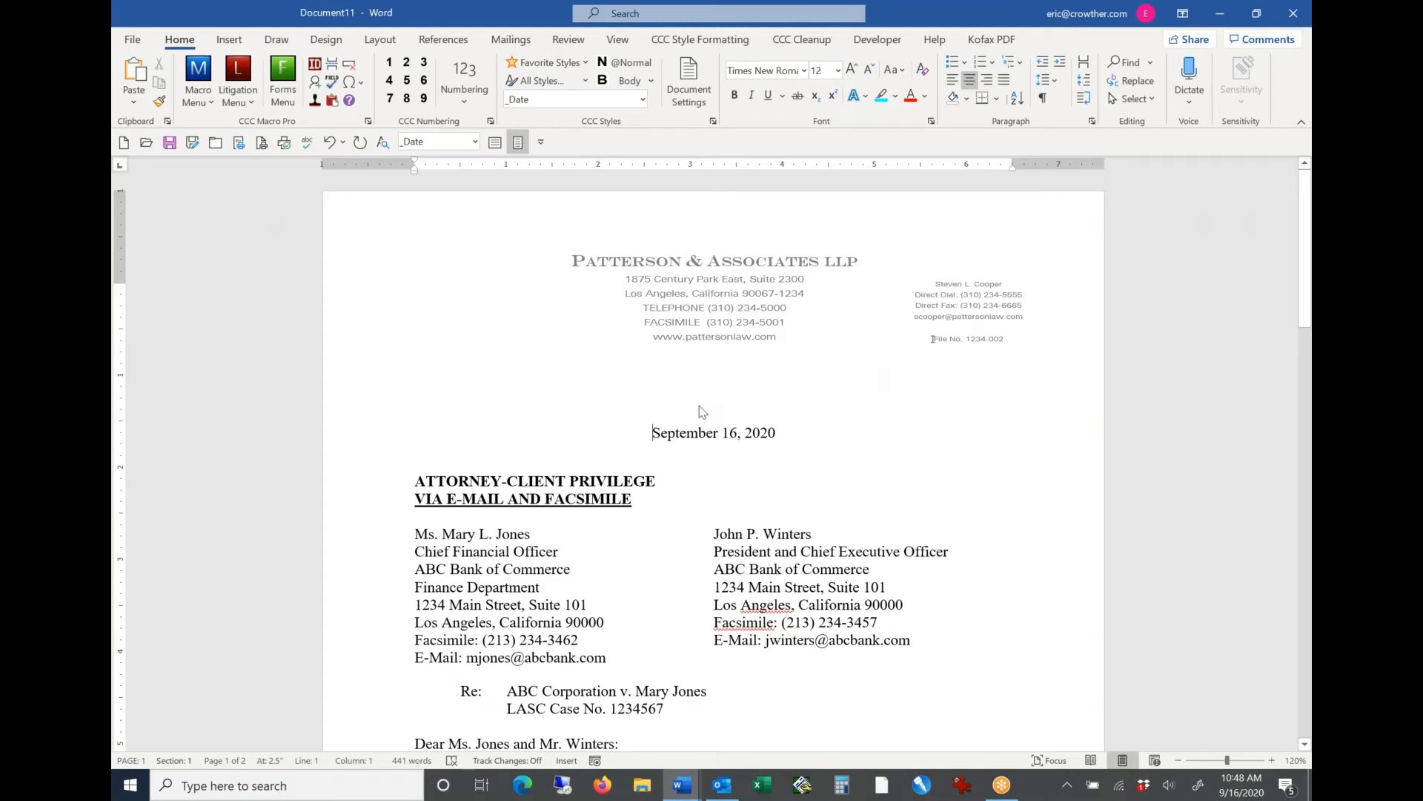
key(shift+Down)
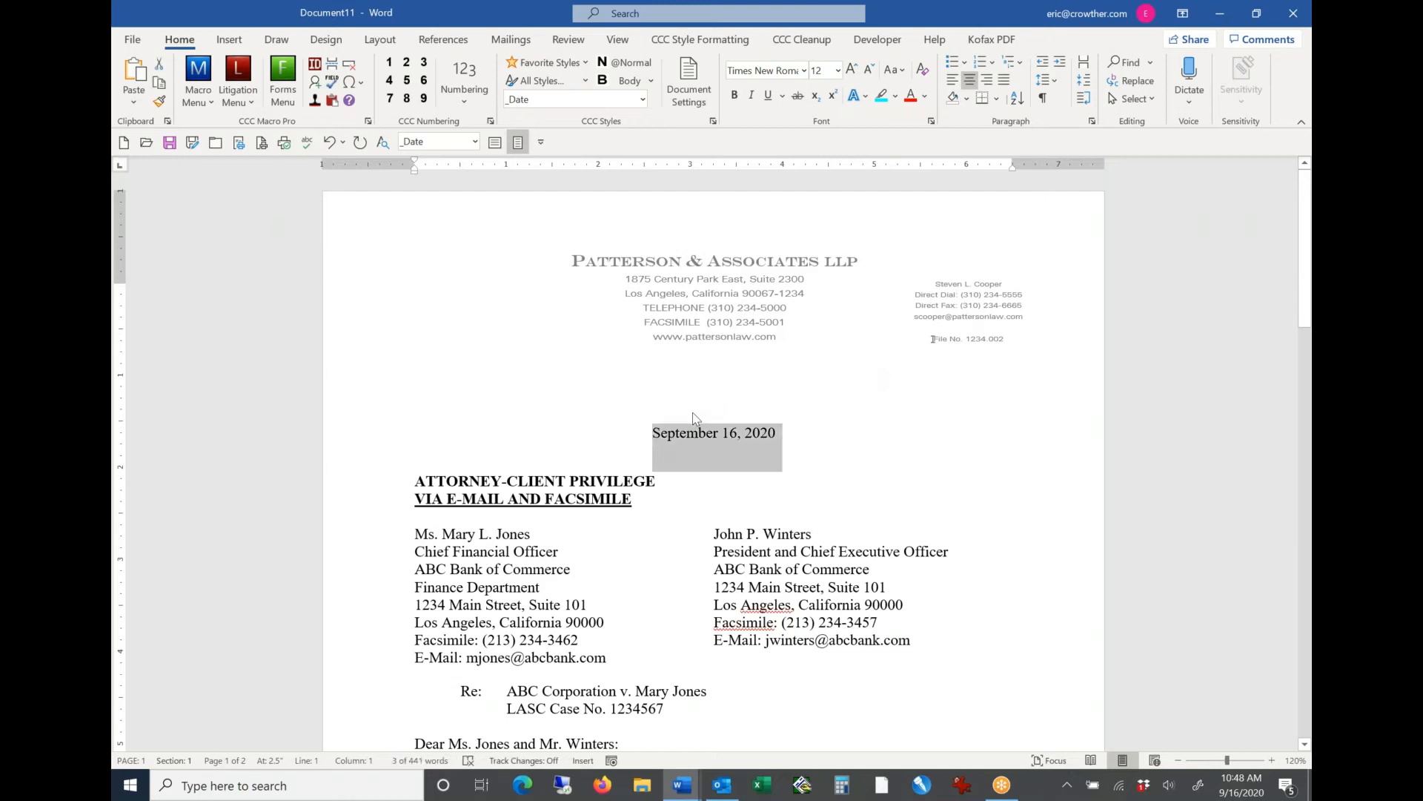
key(Right)
key(shift+Down)
key(Right)
key(shift+Down)
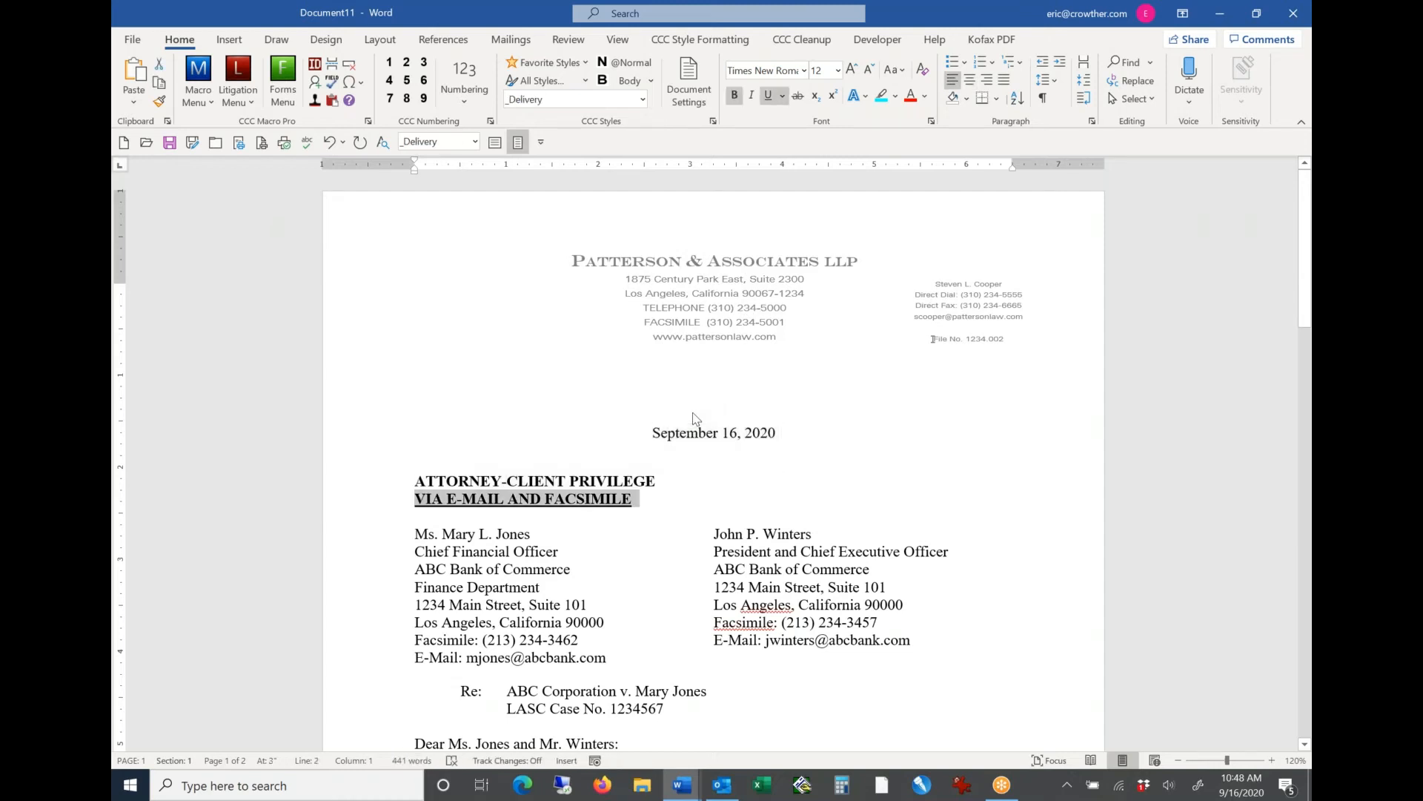
key(Right)
key(shift+Down)
key(shift+Down)
key(shift+Down)
key(shift+Down)
key(shift+Down)
key(shift+Down)
key(shift+Down)
key(shift+Down)
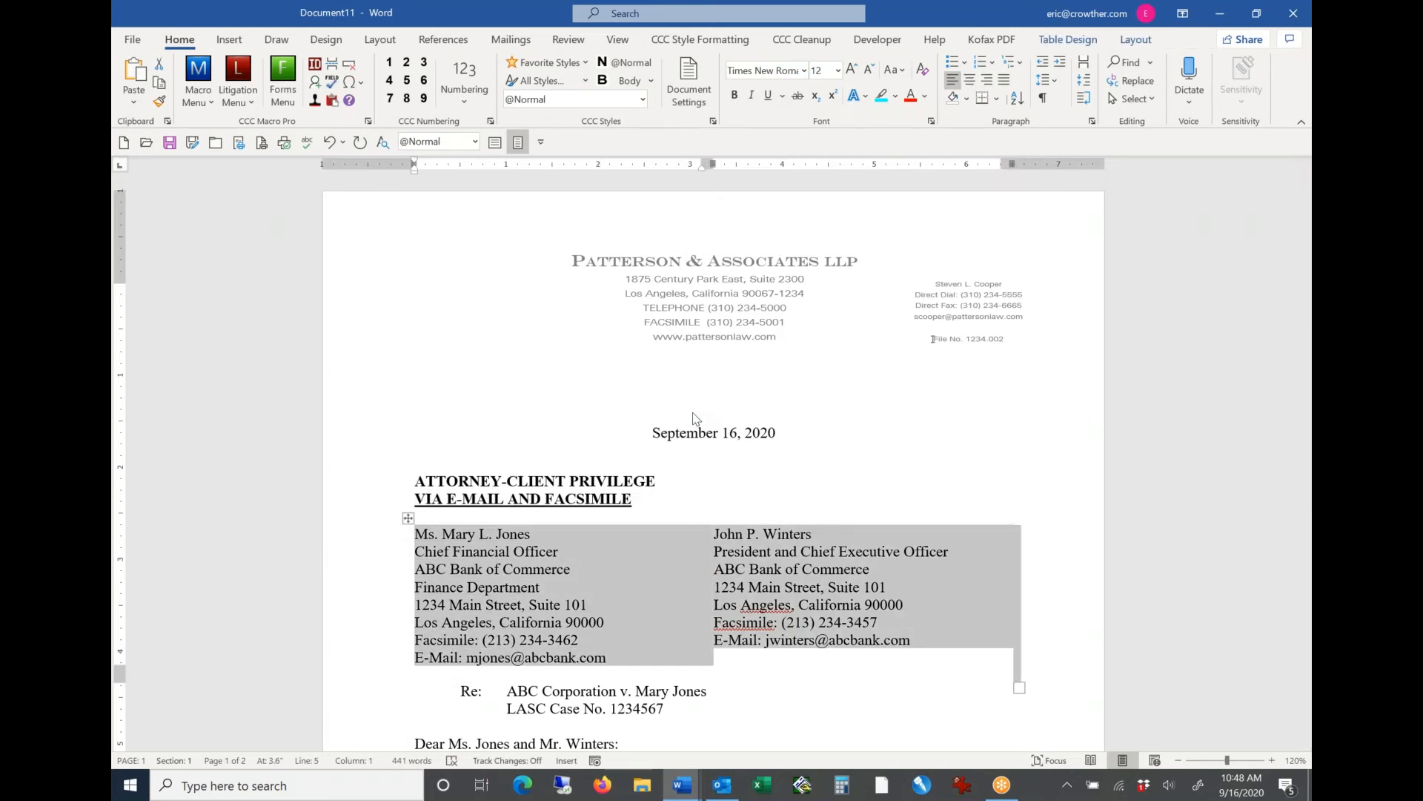
key(Right)
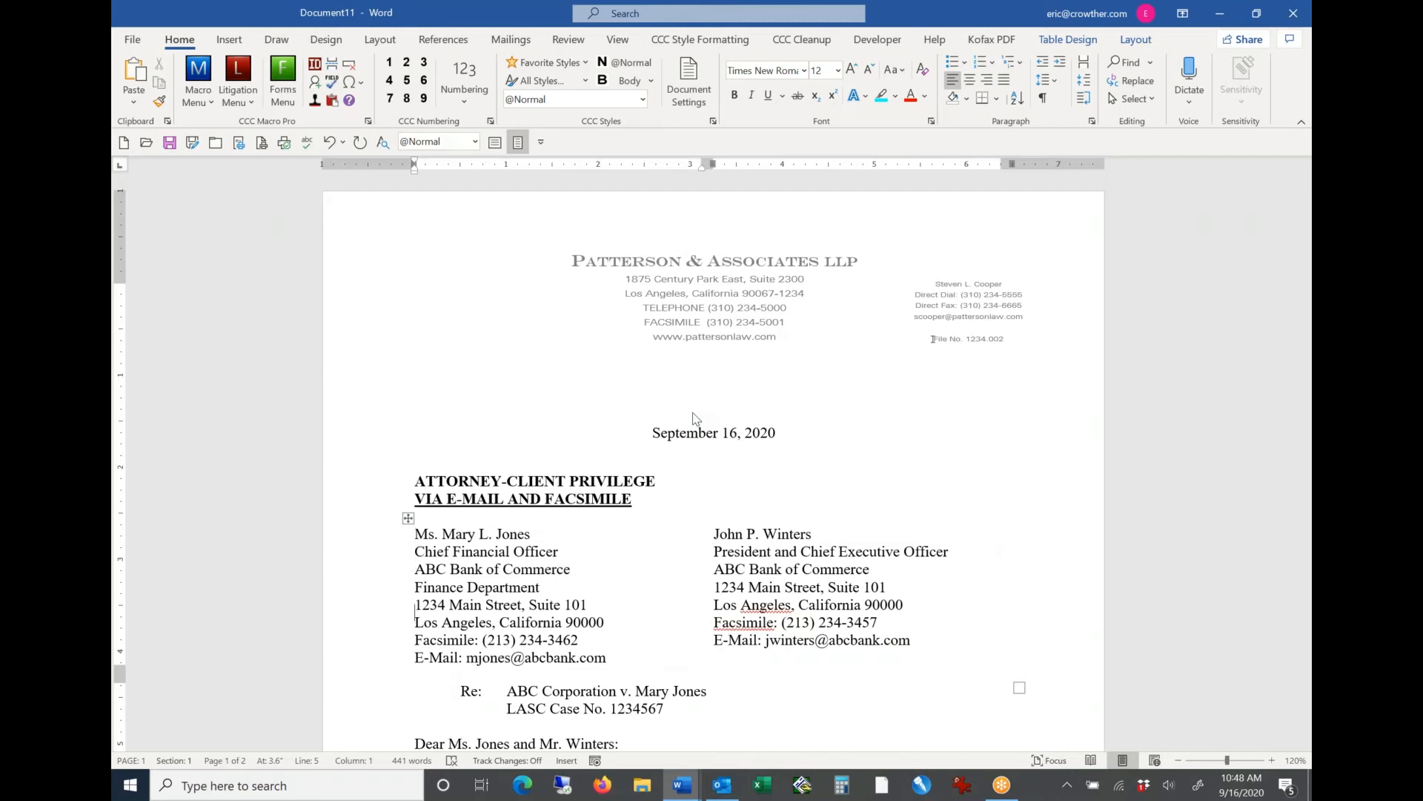
Step: Review the rest of the letter from the body paragraphs through the second-page header and signature block
key(Down)
key(Down)
key(Down)
key(Down)
key(Down)
key(Down)
key(Down)
key(Down)
key(Down)
key(Down)
key(Down)
key(Down)
key(Down)
key(Down)
key(Down)
key(Down)
key(Down)
key(Down)
key(Down)
key(Down)
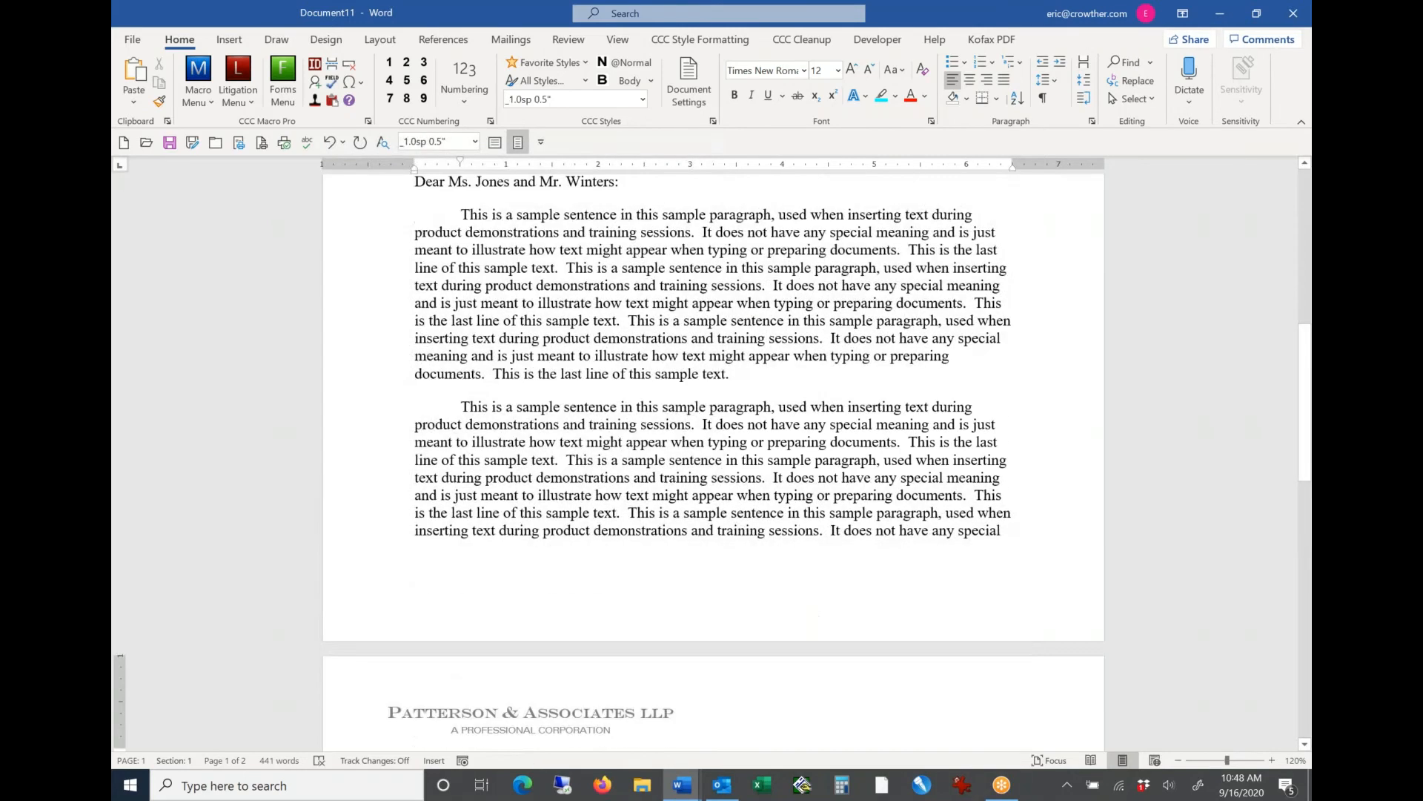
key(Down)
key(Down)
key(Down)
key(Down)
key(Down)
key(Down)
key(Down)
key(Down)
key(Down)
key(Down)
key(Down)
key(Down)
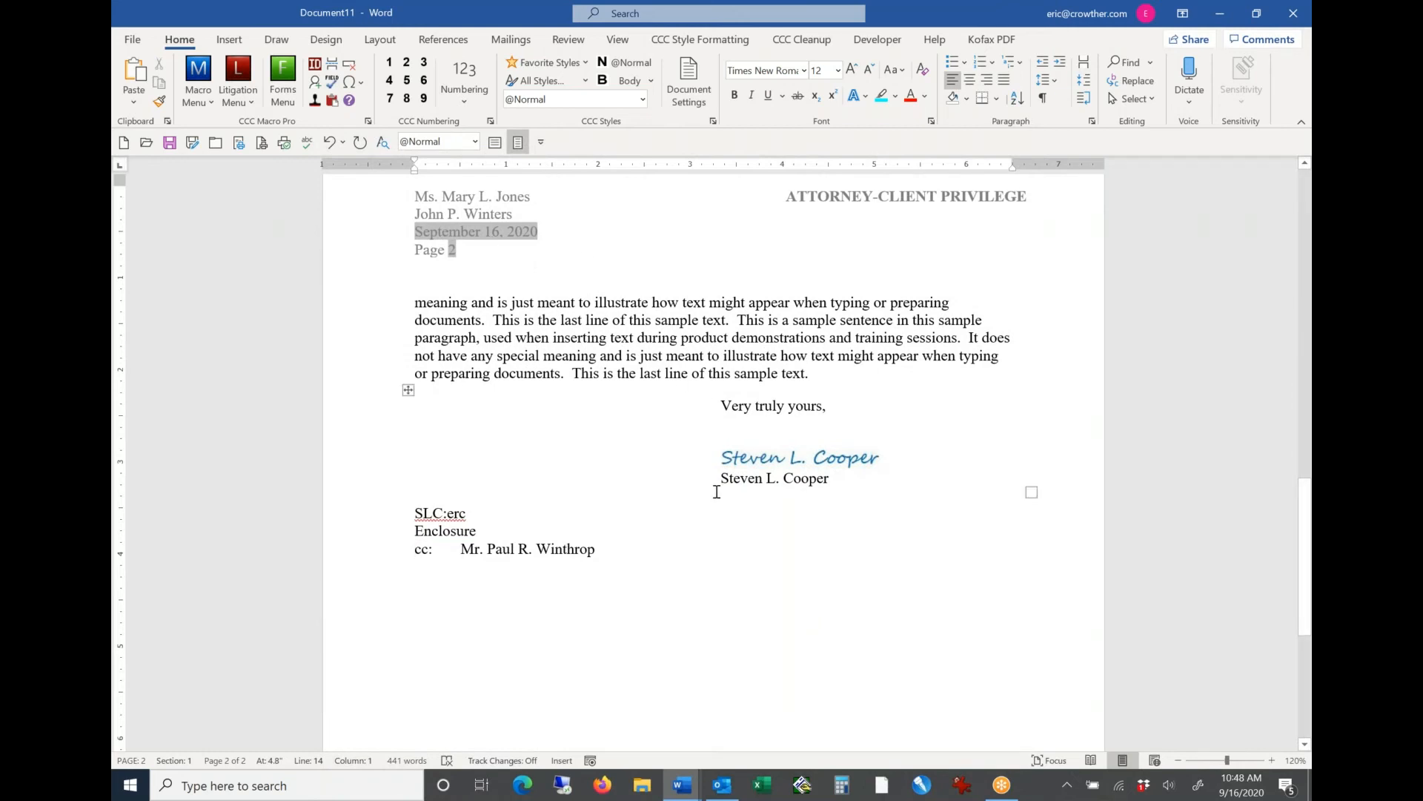
Step: Select the letter's opening from the date through the Re line to examine its layout, then clear the selection
key(ctrl+Home)
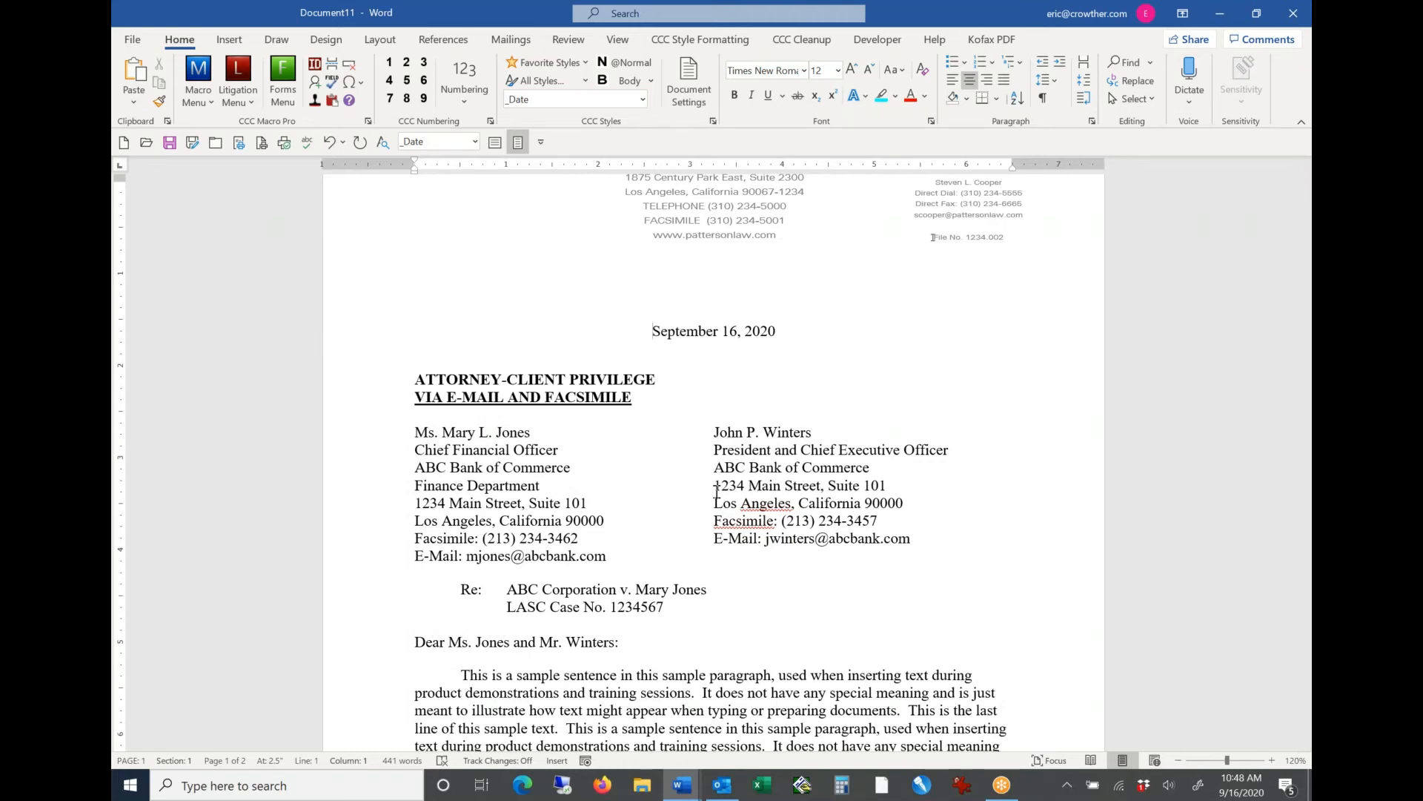
key(shift+Down)
key(shift+Down)
key(shift+Down)
key(shift+Down)
key(shift+Down)
key(shift+Down)
key(shift+Down)
key(shift+Down)
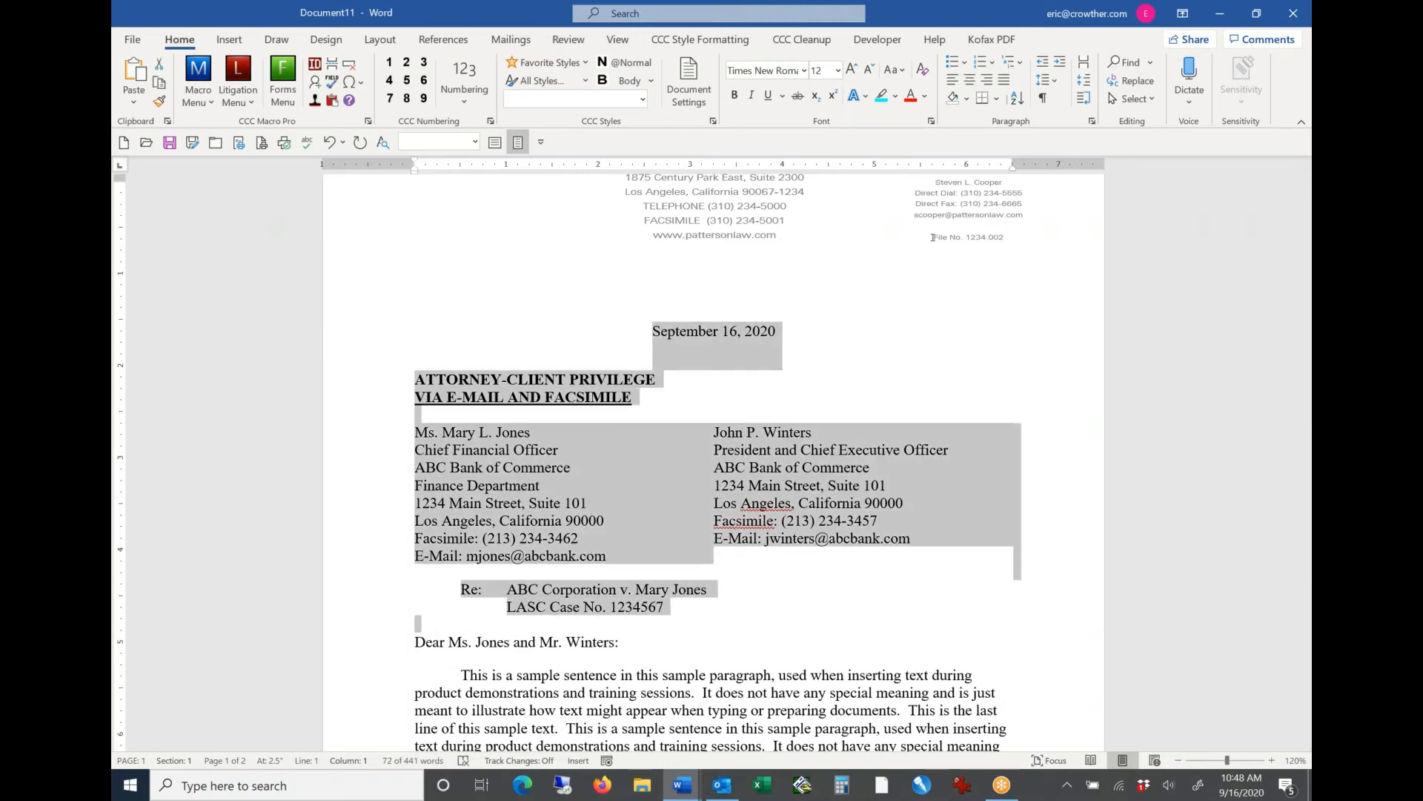
click(666, 478)
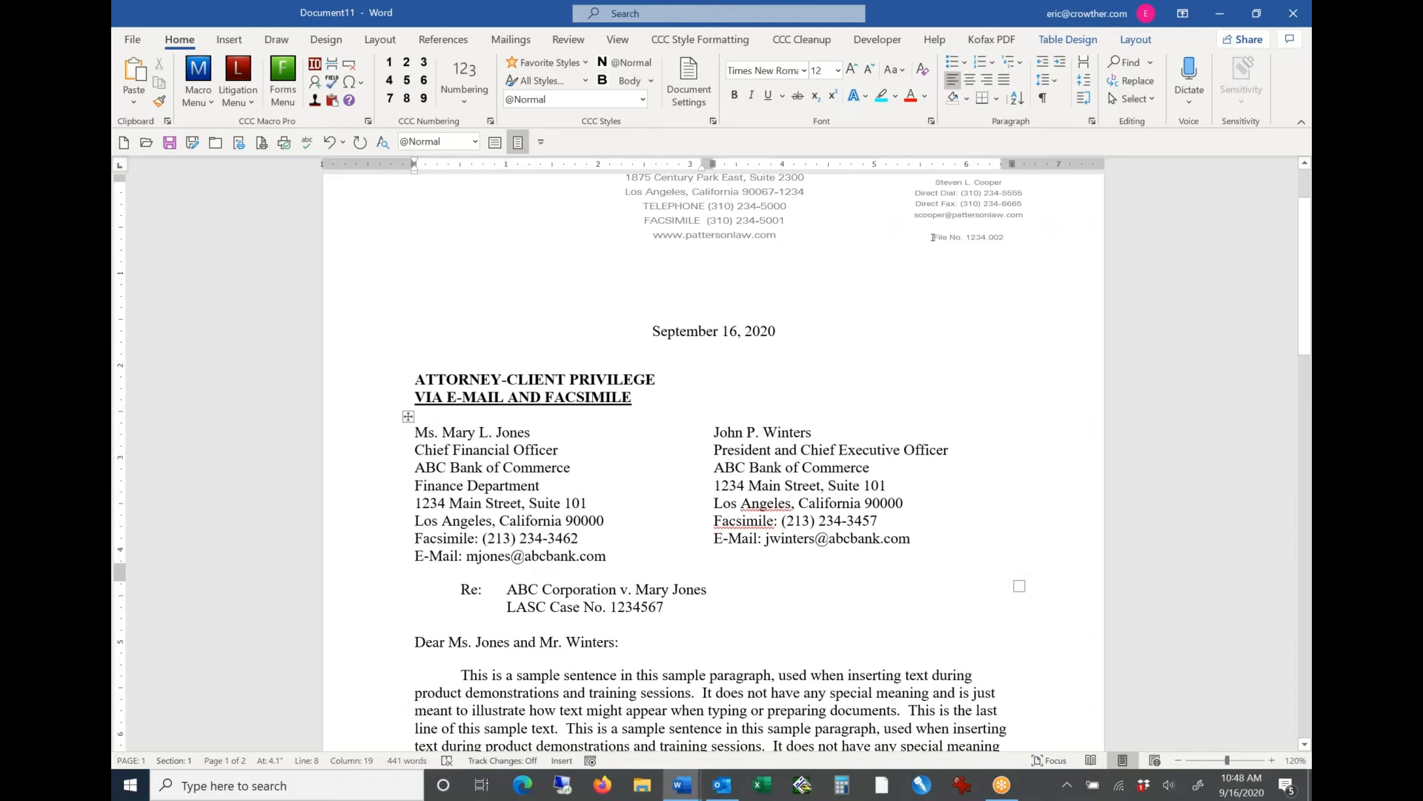
Step: Examine the paragraph styles of the date and the confidentiality notation, continuing into the addressee block
click(651, 336)
triple_click(651, 336)
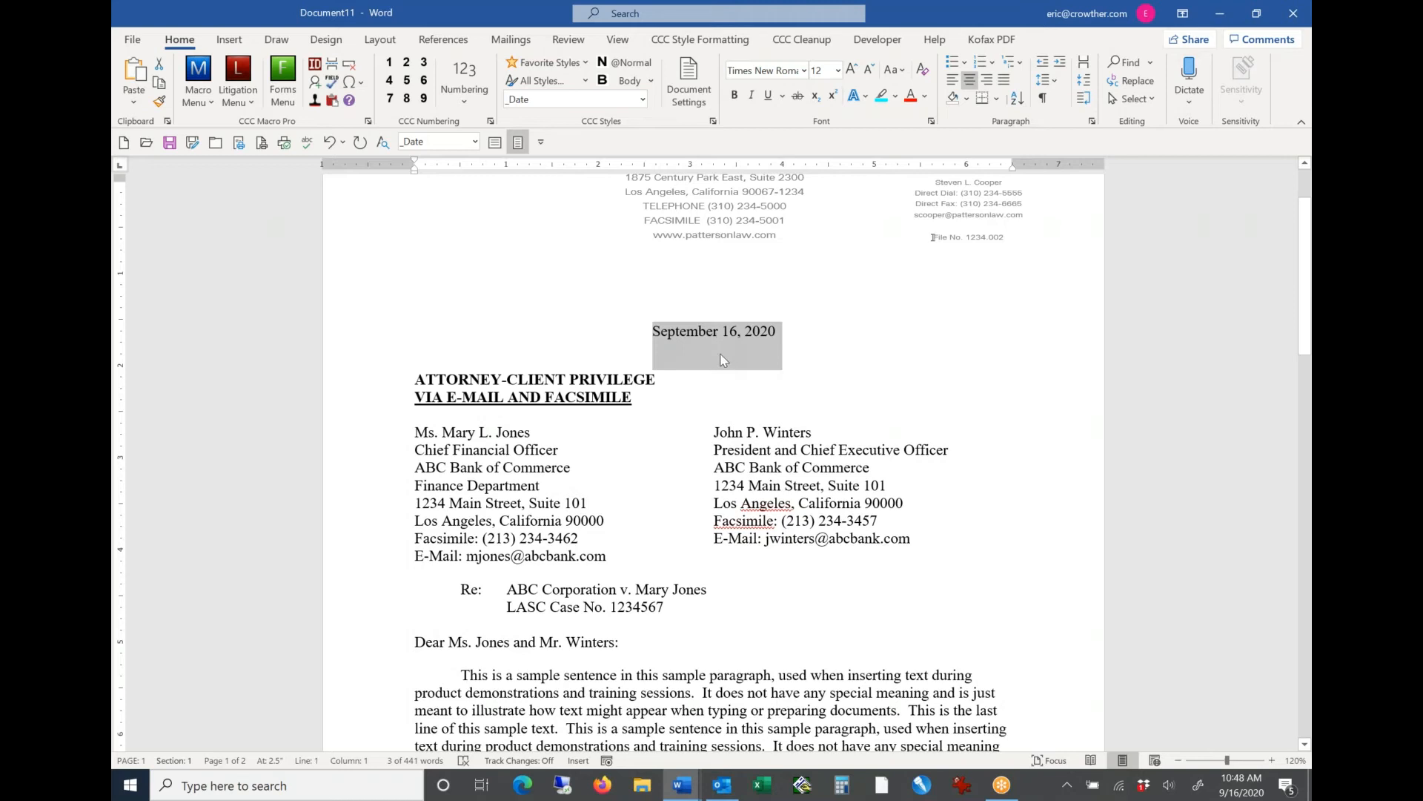
triple_click(750, 375)
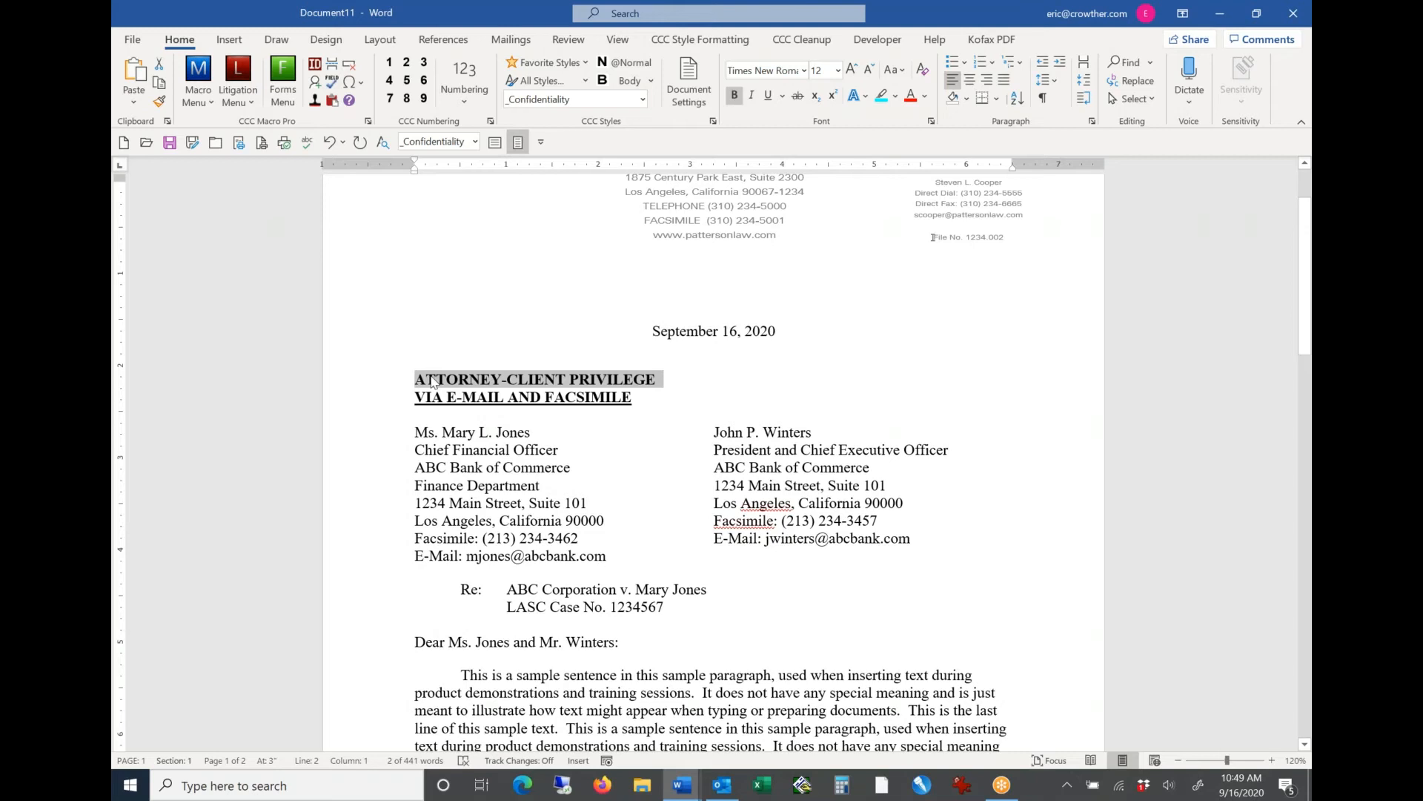
key(Left)
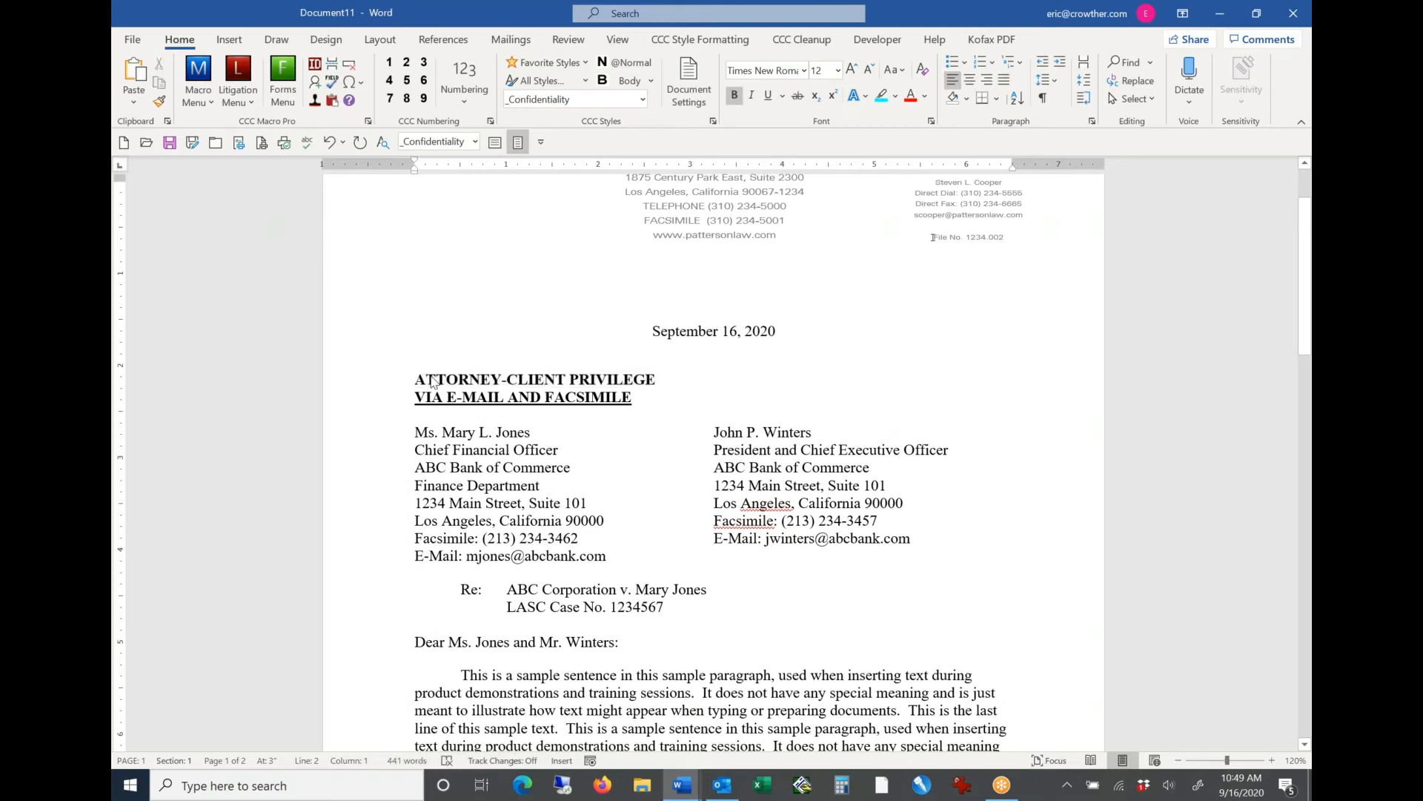
key(shift+End)
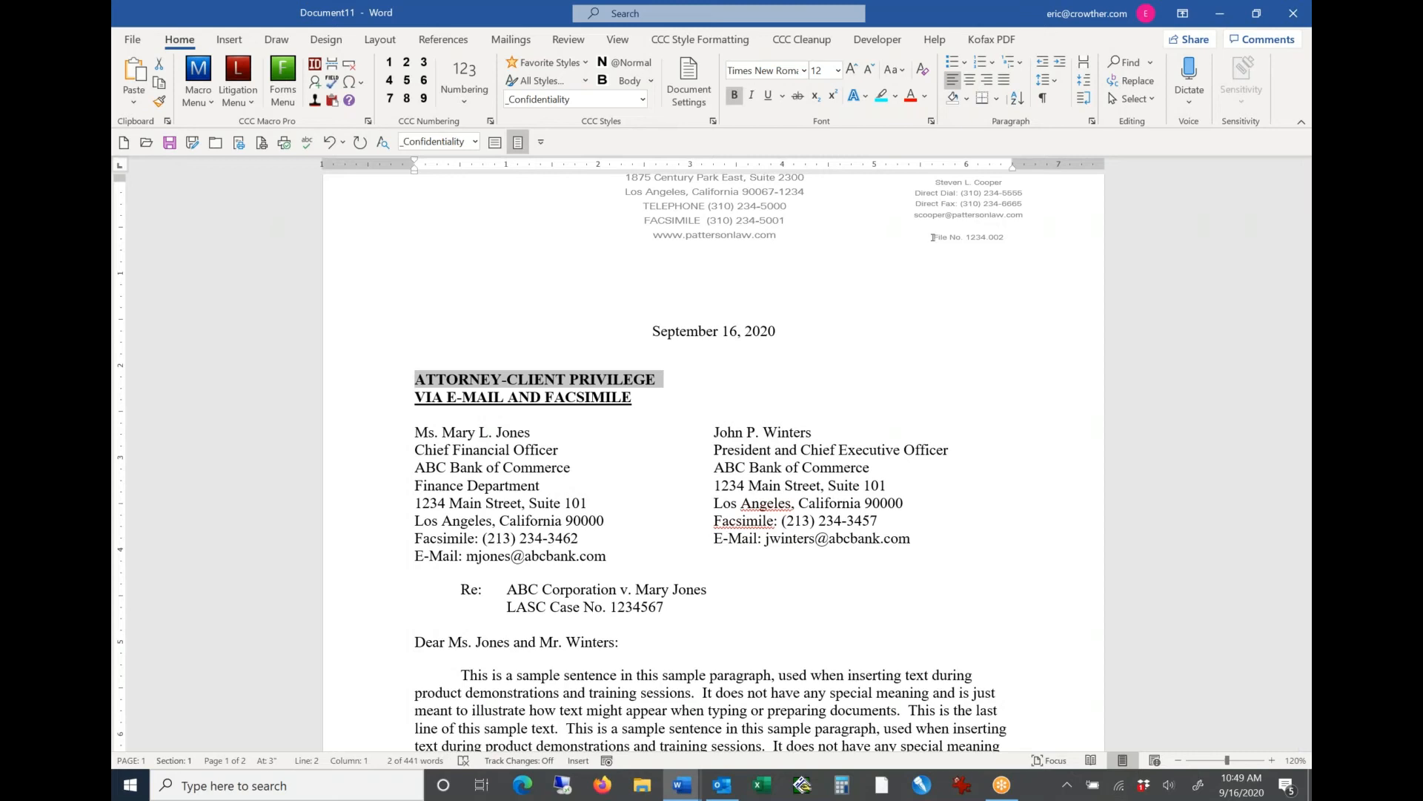
key(Down)
key(Down)
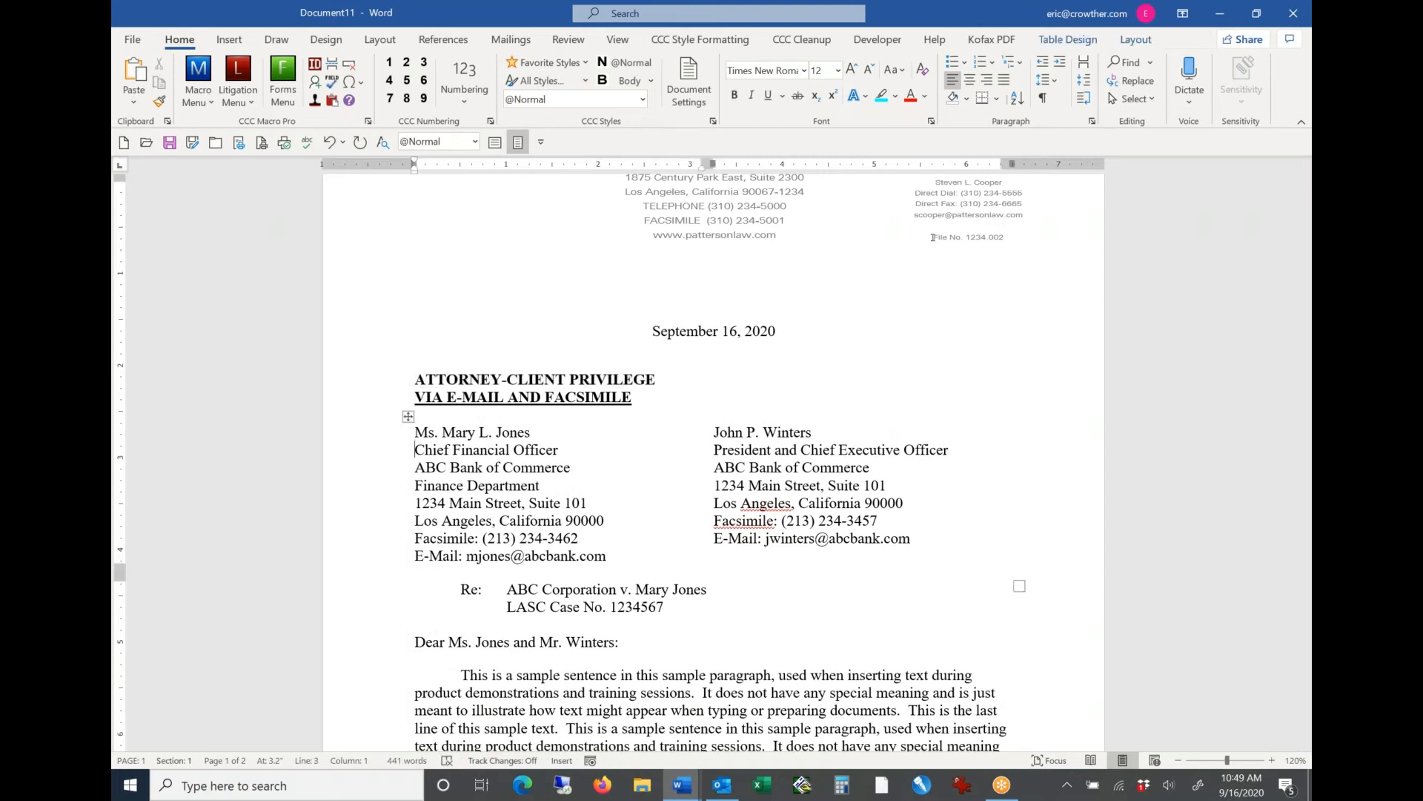
key(Down)
key(Down)
Step: Change the day in the letter's first-page date to 23
key(Up)
key(Up)
key(Up)
key(Up)
key(Up)
key(Up)
key(Up)
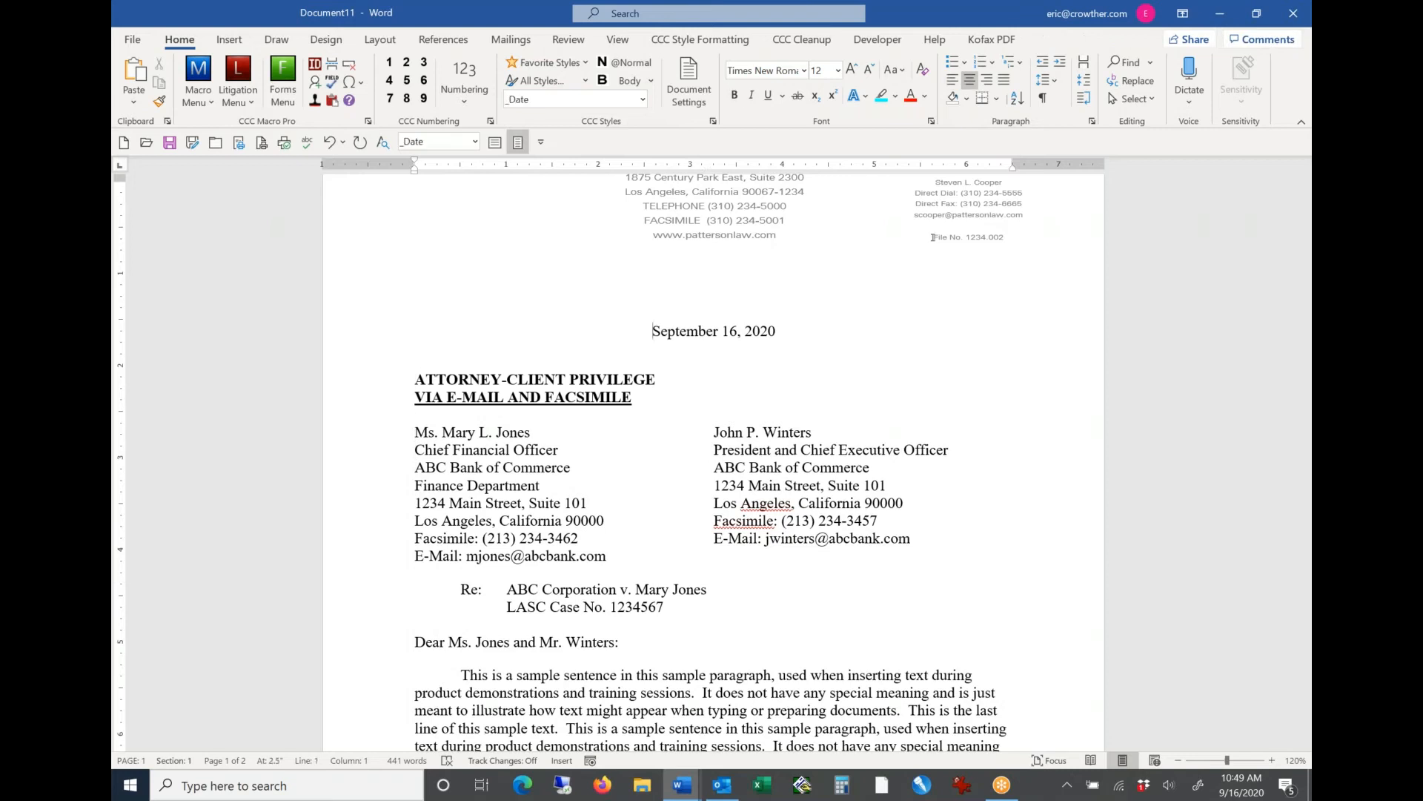
key(ctrl+shift+Right)
text(23)
Step: Select the confidentiality and delivery notations in turn to examine their text and styles
key(Down)
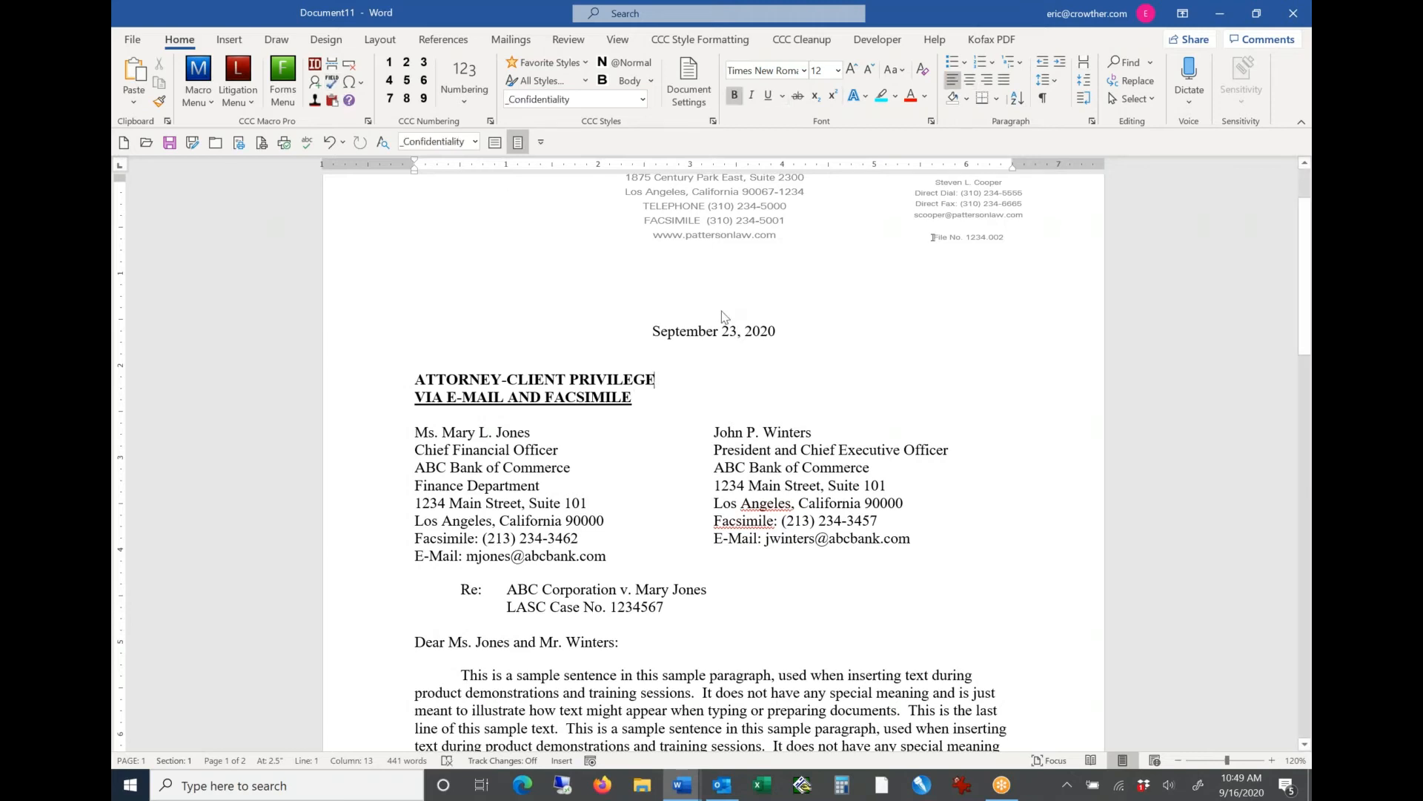
key(shift+Home)
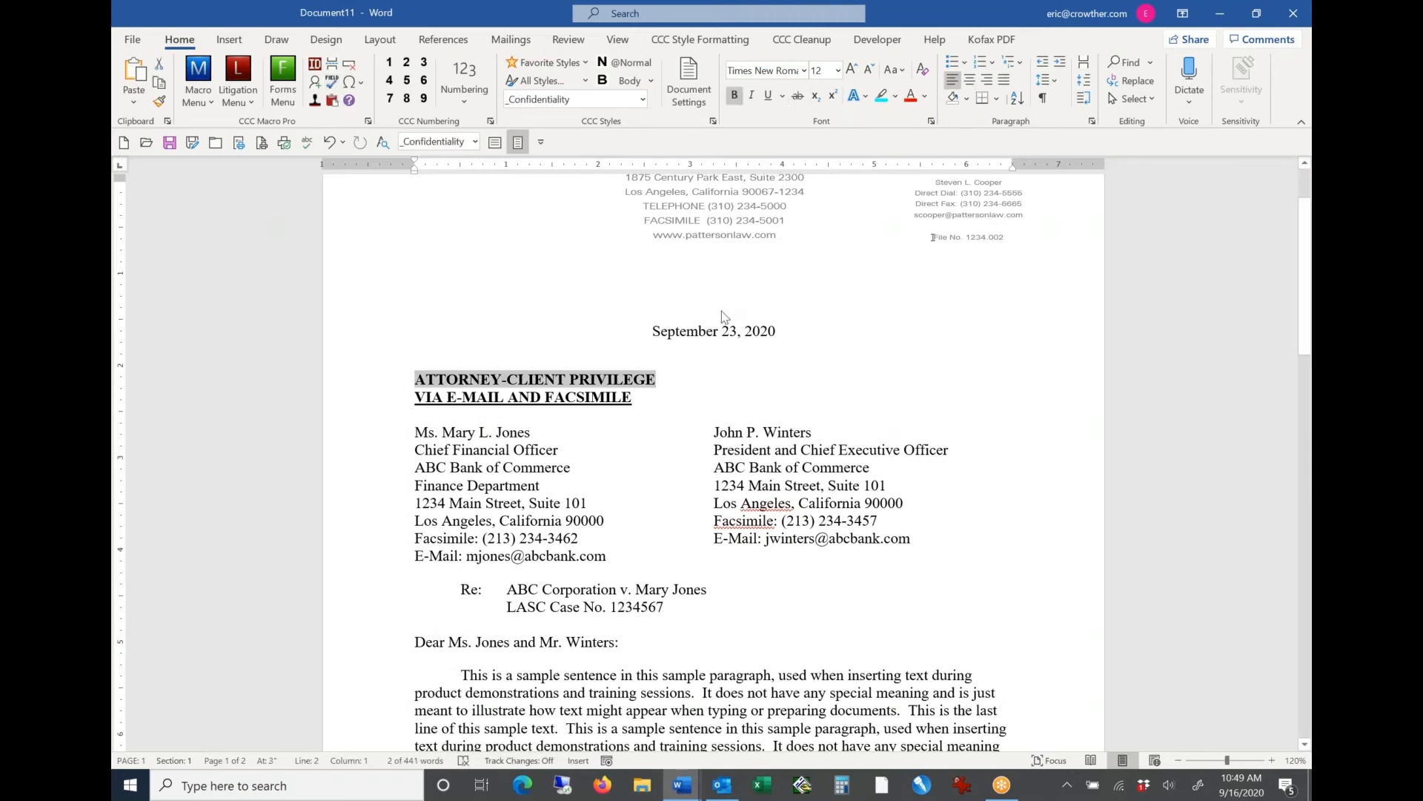
key(Down)
key(shift+End)
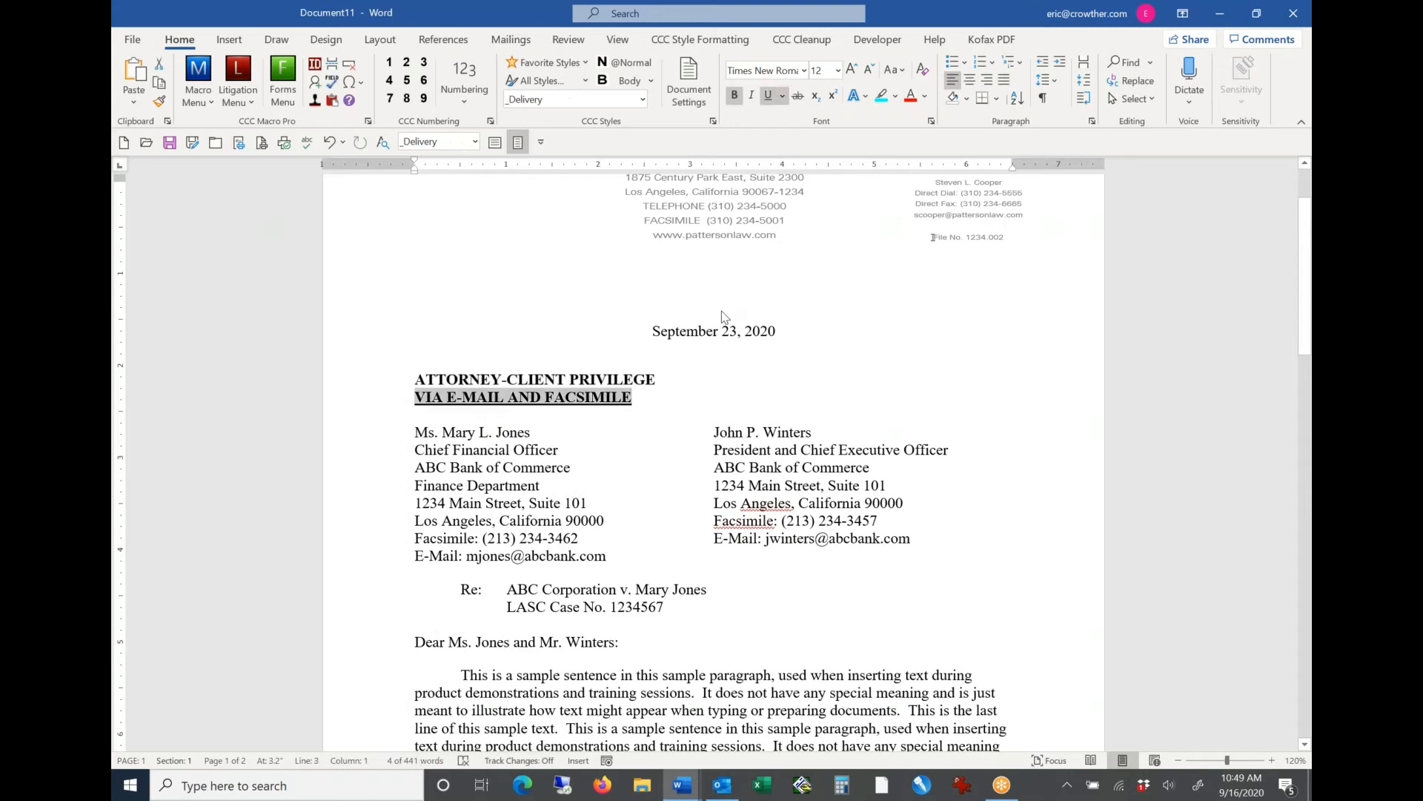
key(Left)
key(Right)
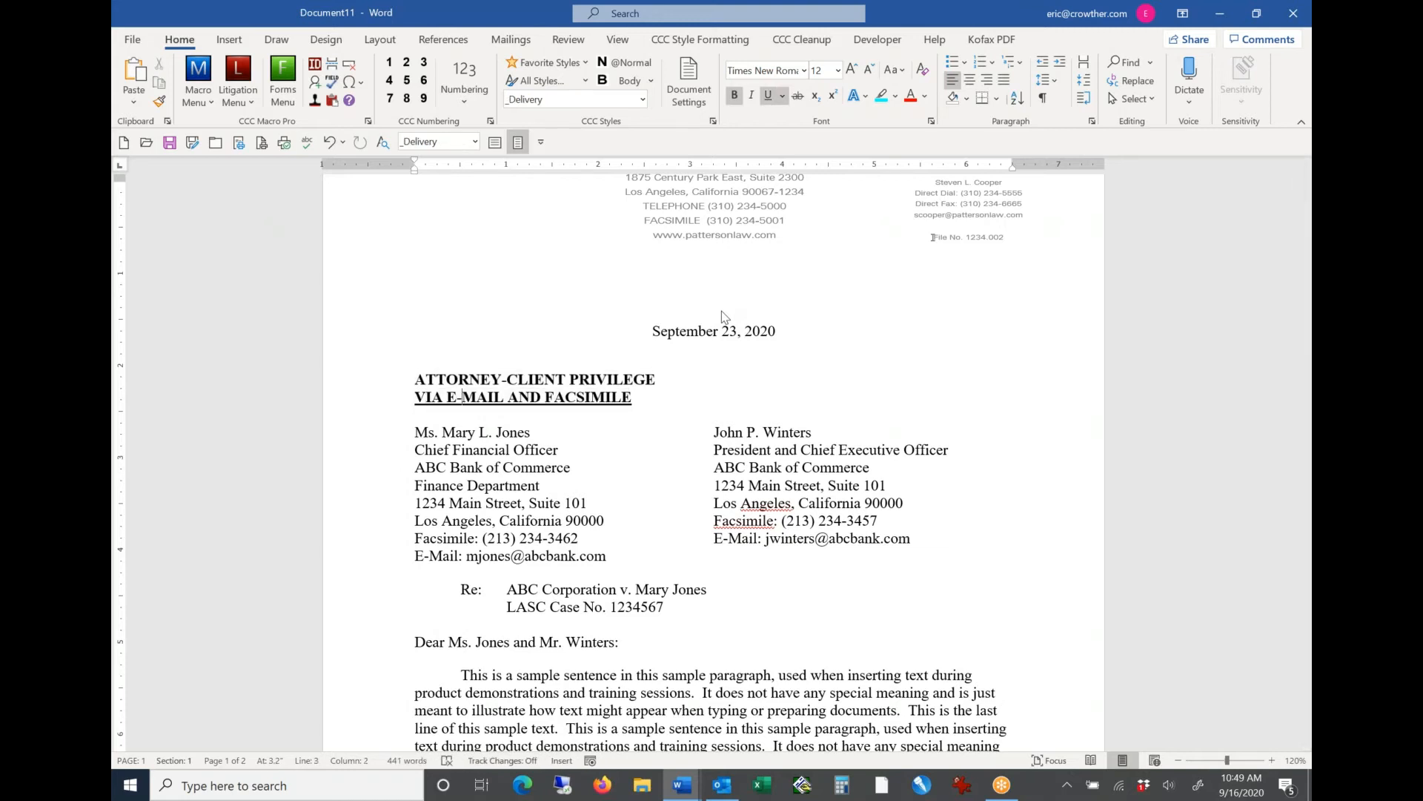
key(Right)
key(Right)
key(Right)
key(Right)
key(Right)
key(Right)
key(Right)
key(Right)
key(Right)
Step: Go through the letter body to the second page and check the date in its header
key(Down)
key(Down)
key(Down)
key(Down)
key(Down)
key(Down)
key(Down)
key(Down)
key(Down)
key(Down)
key(Down)
key(Down)
key(Down)
key(Down)
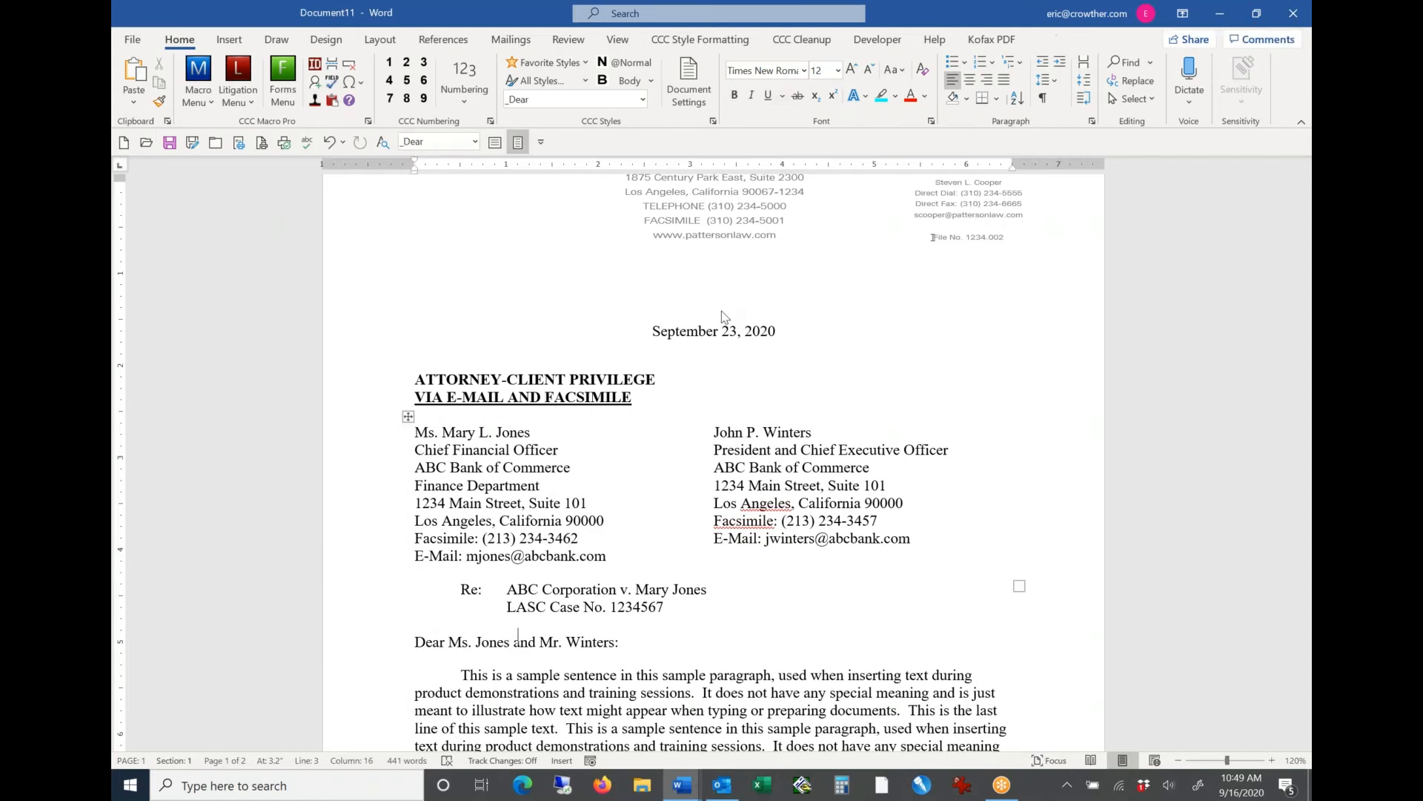
key(Down)
key(Down)
key(Down)
key(Down)
key(Down)
key(Down)
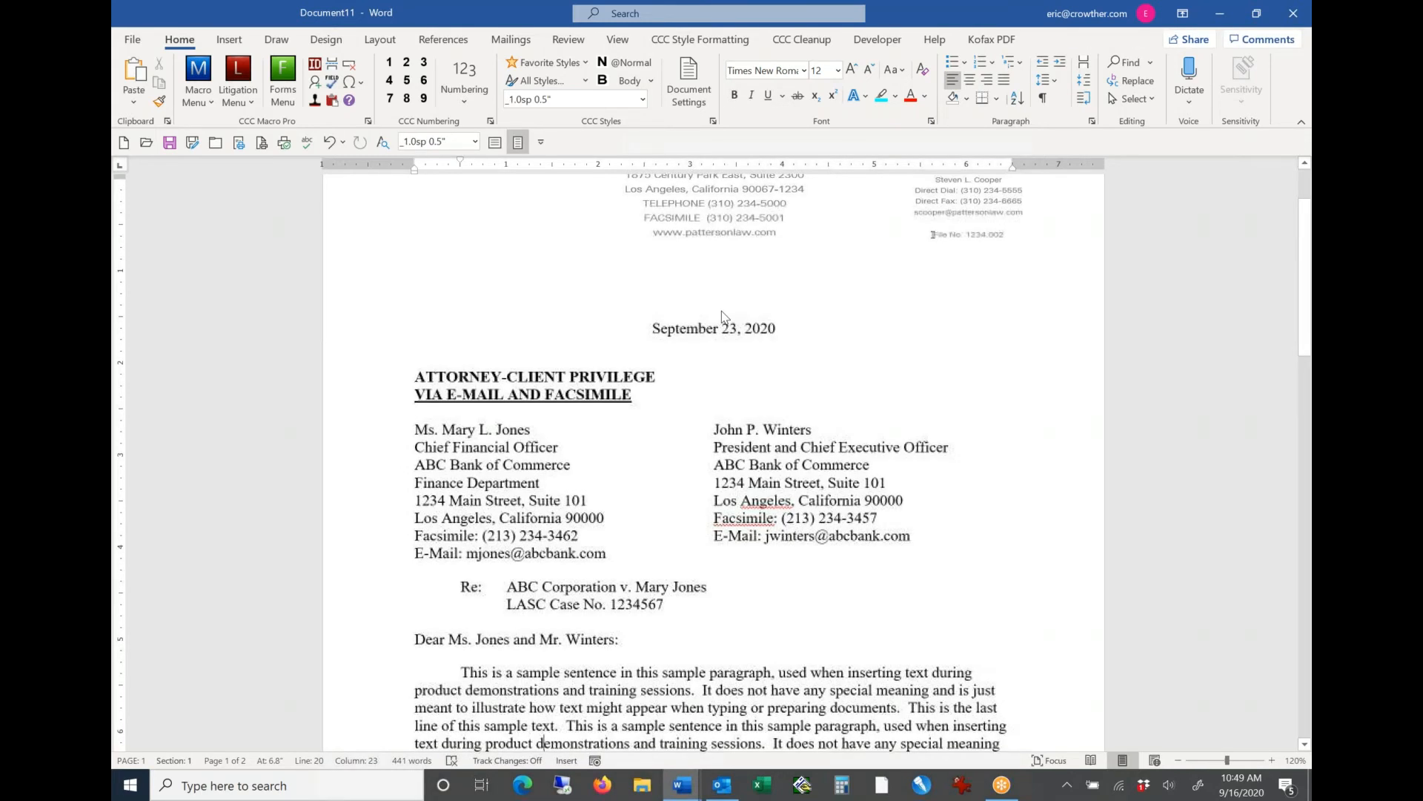
key(Down)
key(Down)
key(Down)
key(Down)
key(Down)
key(Down)
key(Down)
key(Down)
key(Down)
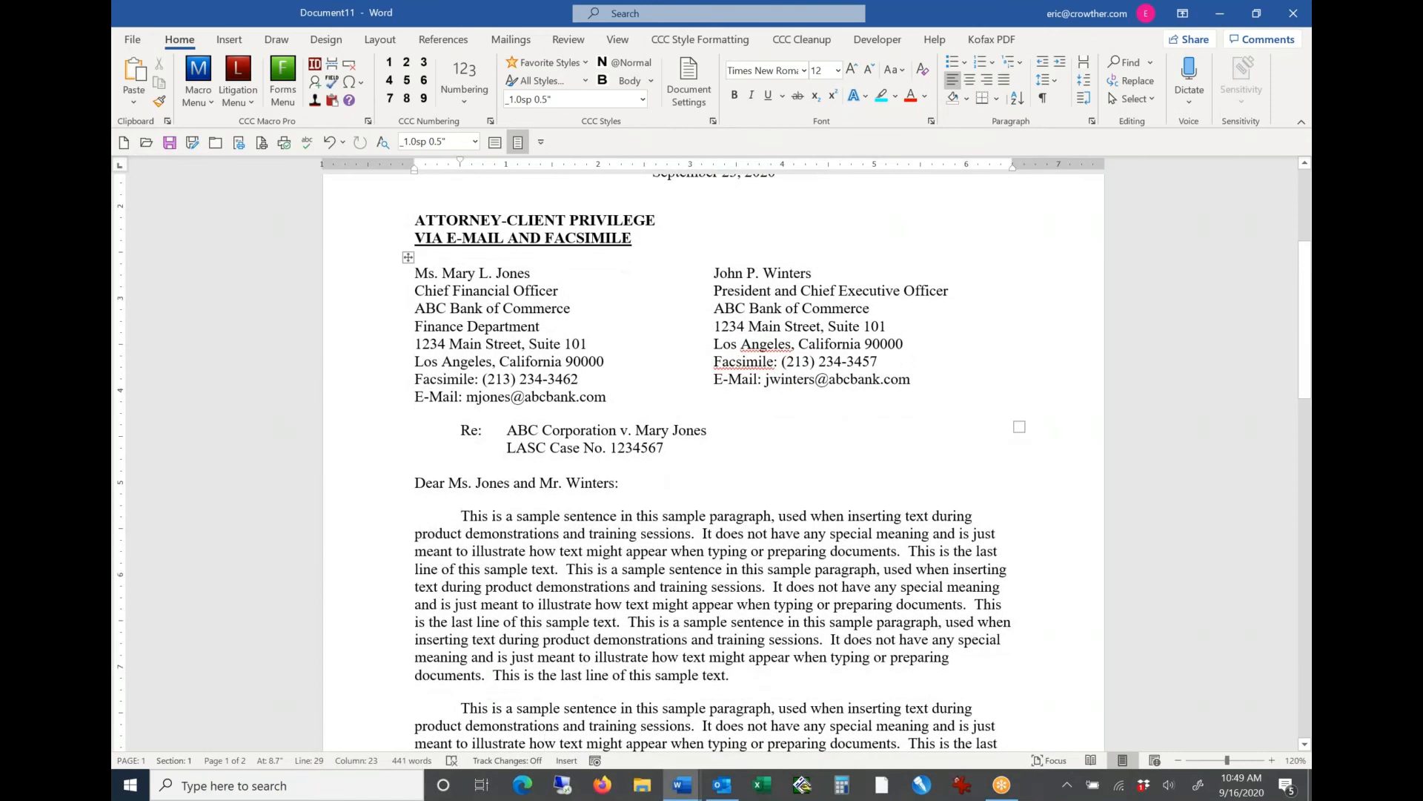
key(Down)
key(Down)
key(Down)
key(Down)
key(Down)
key(Down)
key(Down)
key(Down)
key(Down)
key(Down)
key(Down)
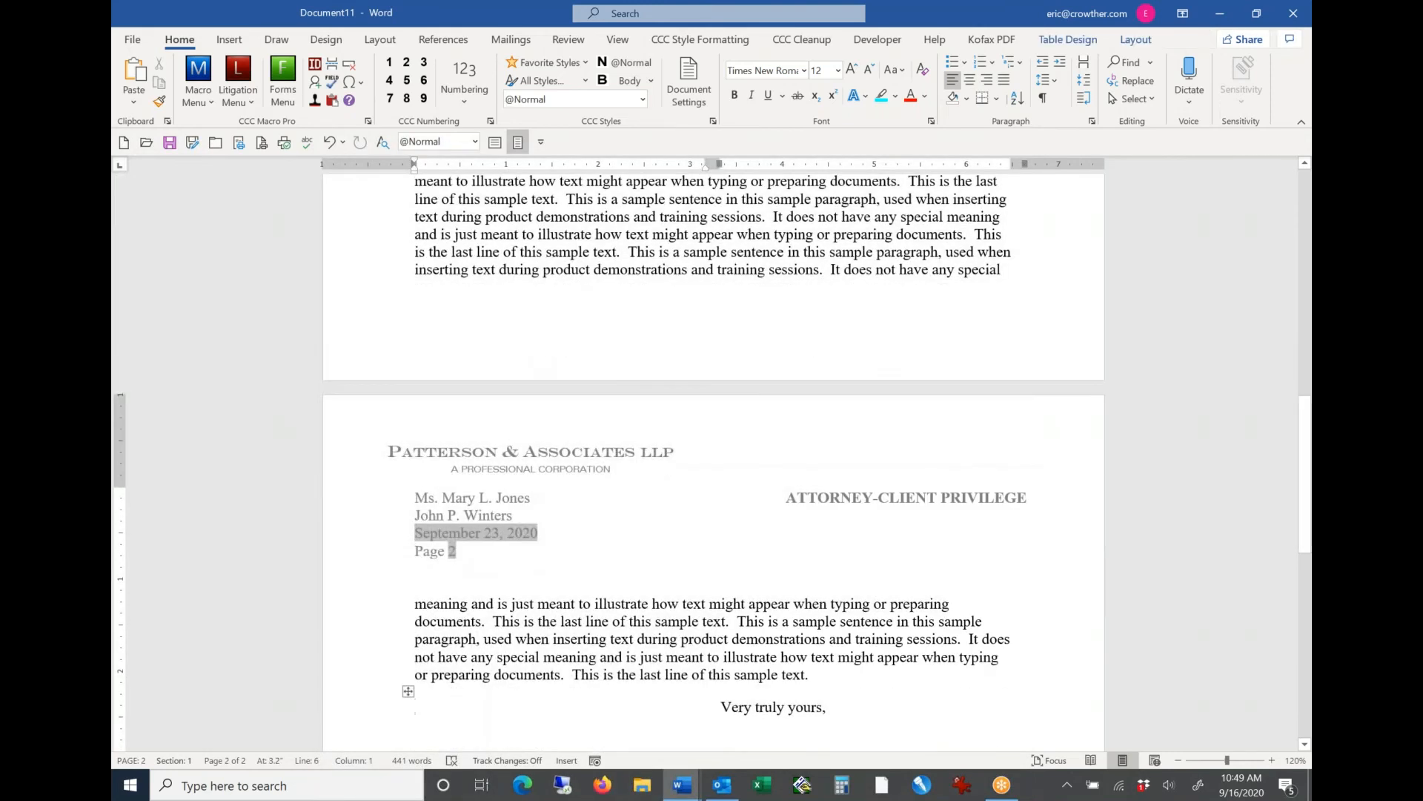
Step: Compare the first-page date with the date in the second-page header, ending at the day in the letter's date
key(ctrl+Home)
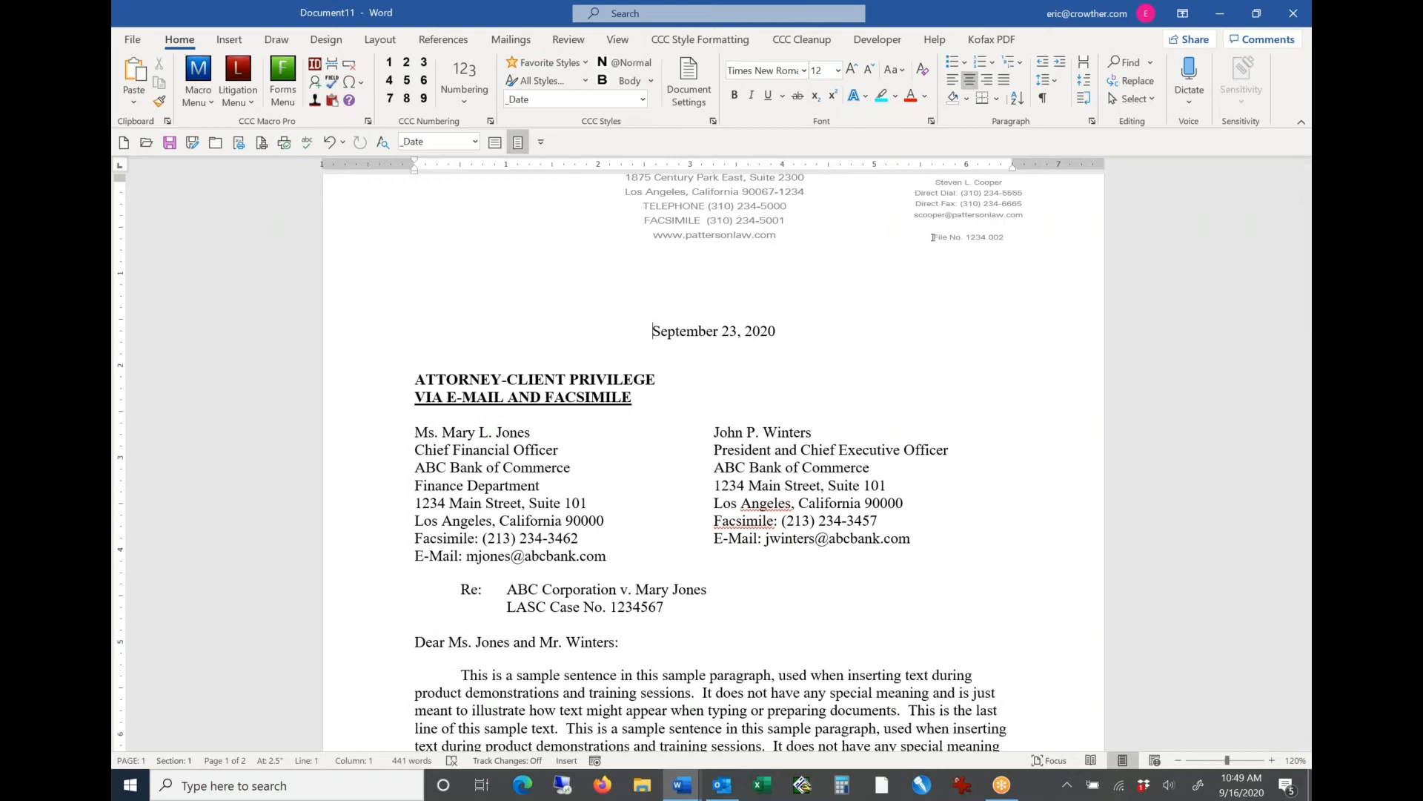
scroll(713, 459, up, 2)
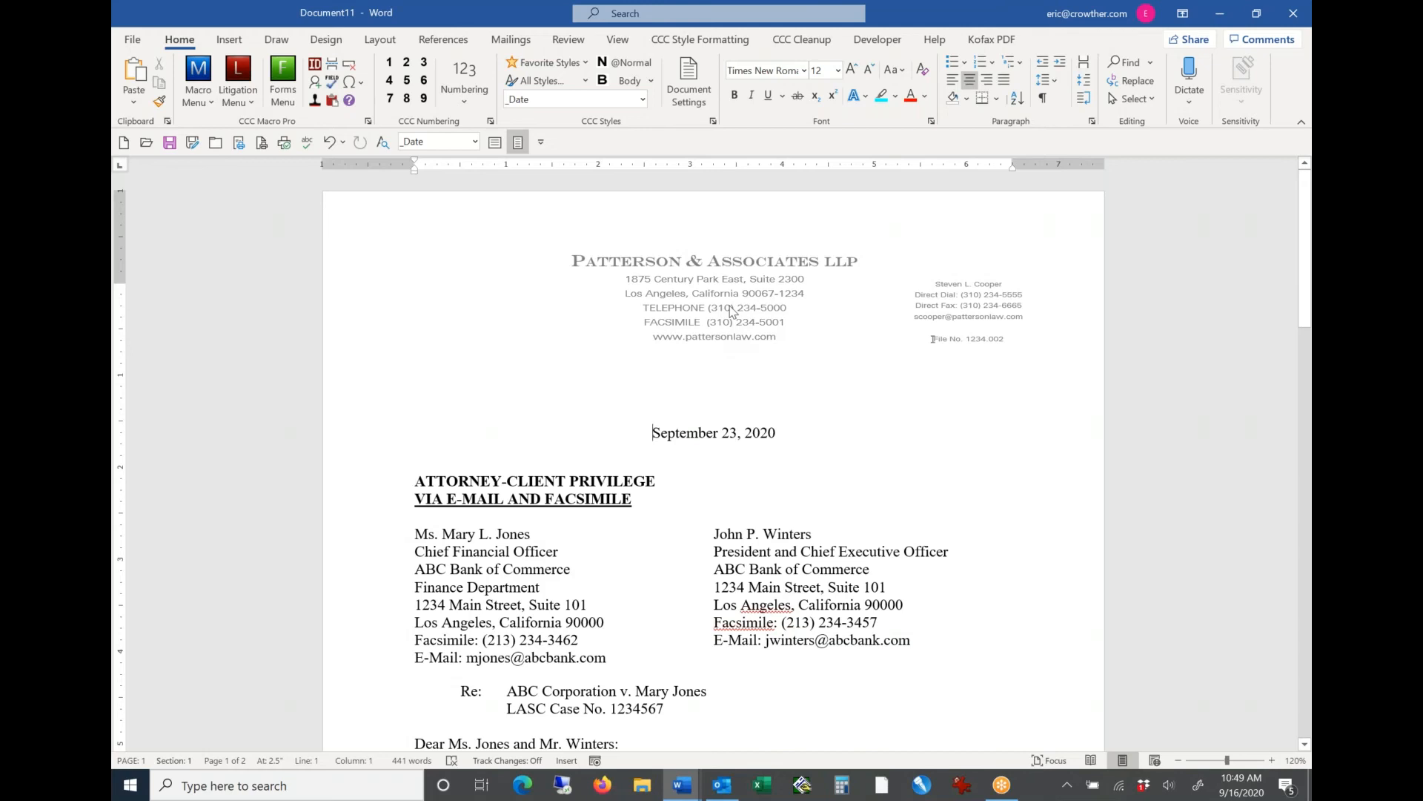
key(Page_Down)
key(Page_Down)
key(Page_Down)
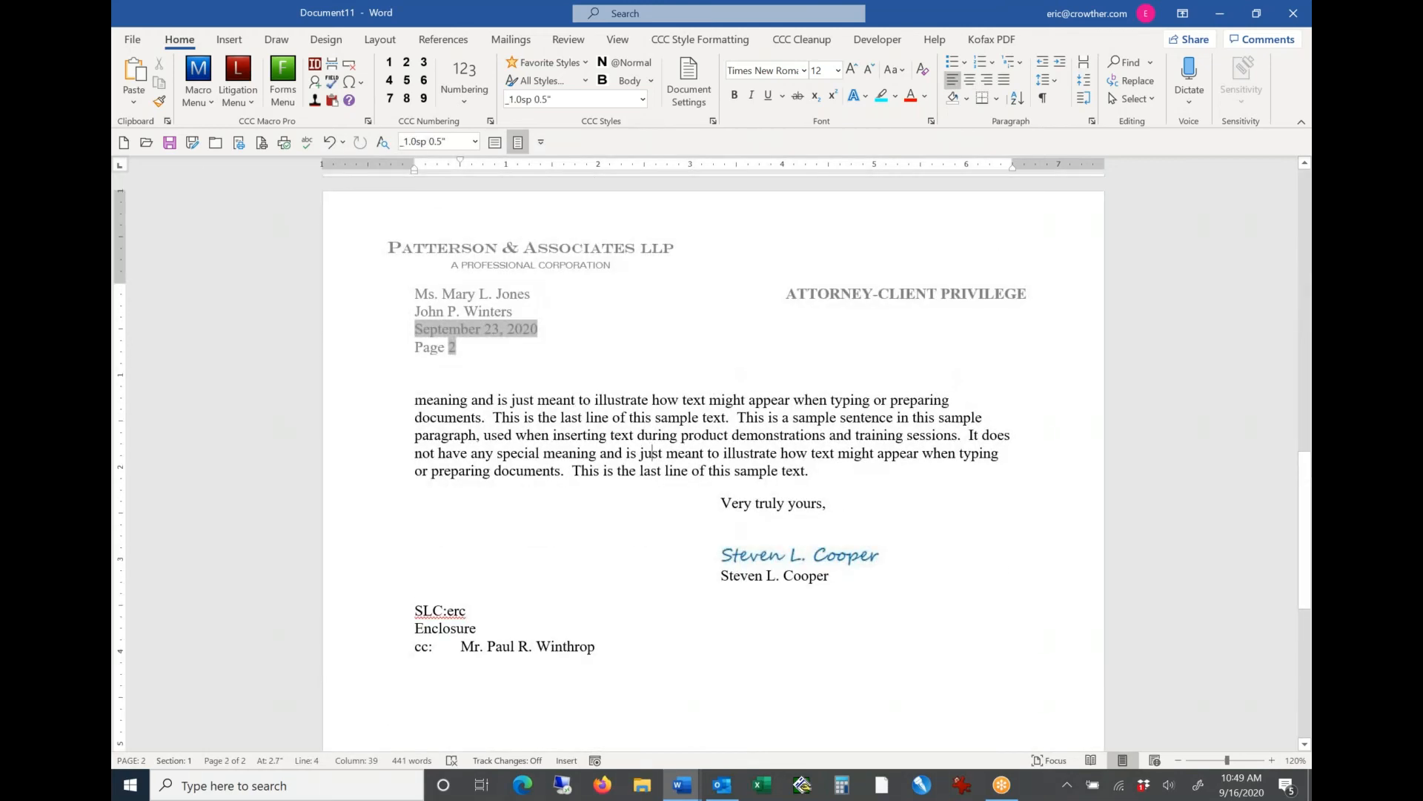
key(Page_Up)
key(Page_Up)
key(Page_Up)
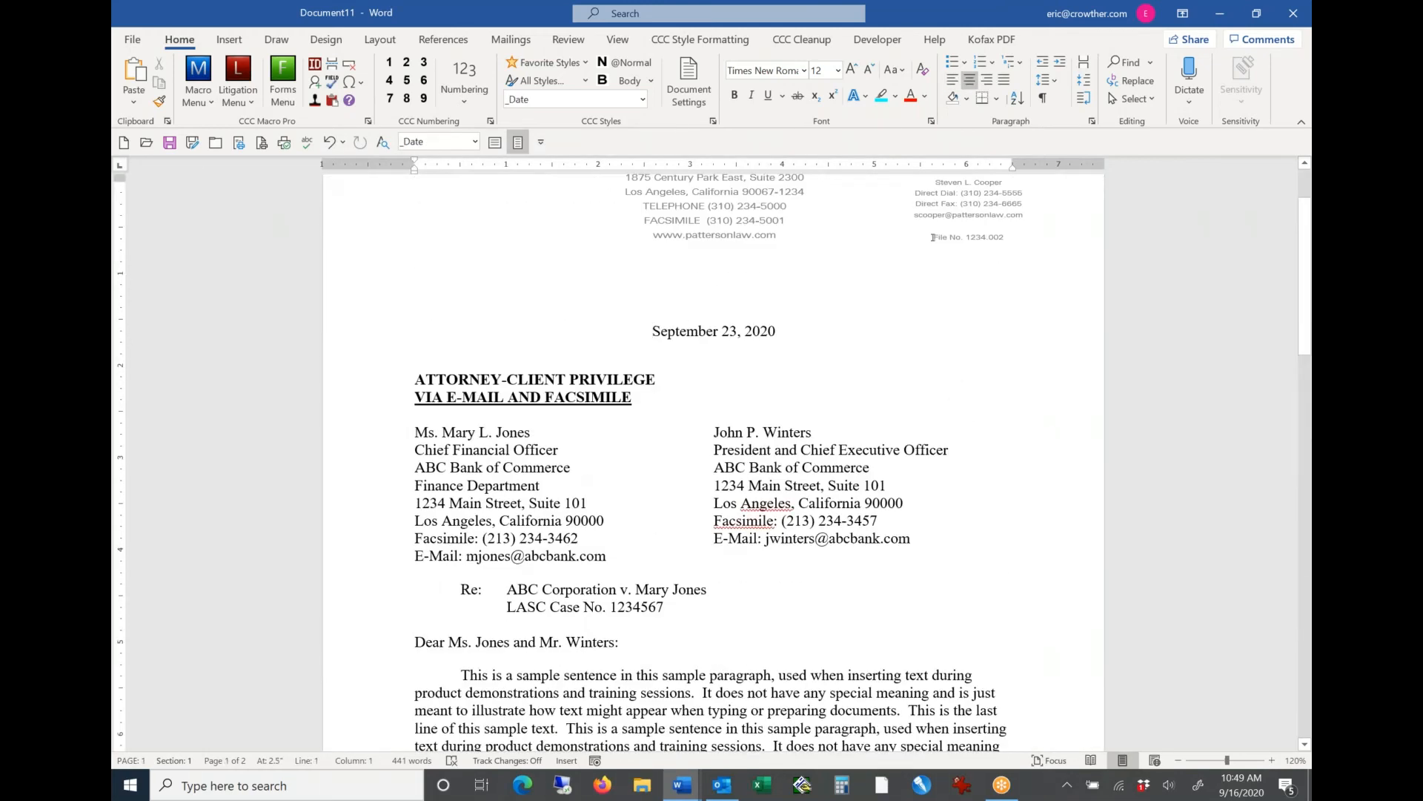
scroll(714, 459, up, 2)
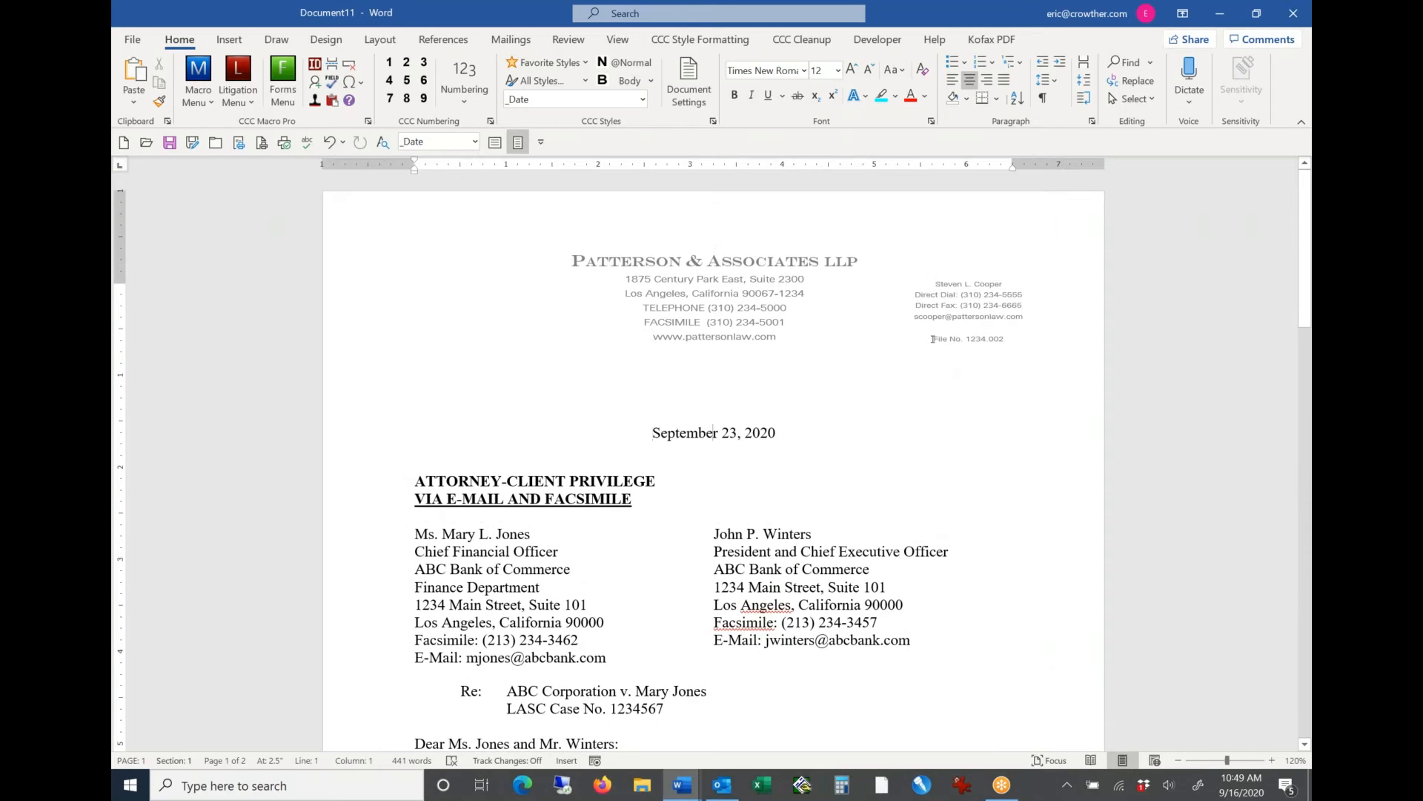
key(ctrl+shift+Right)
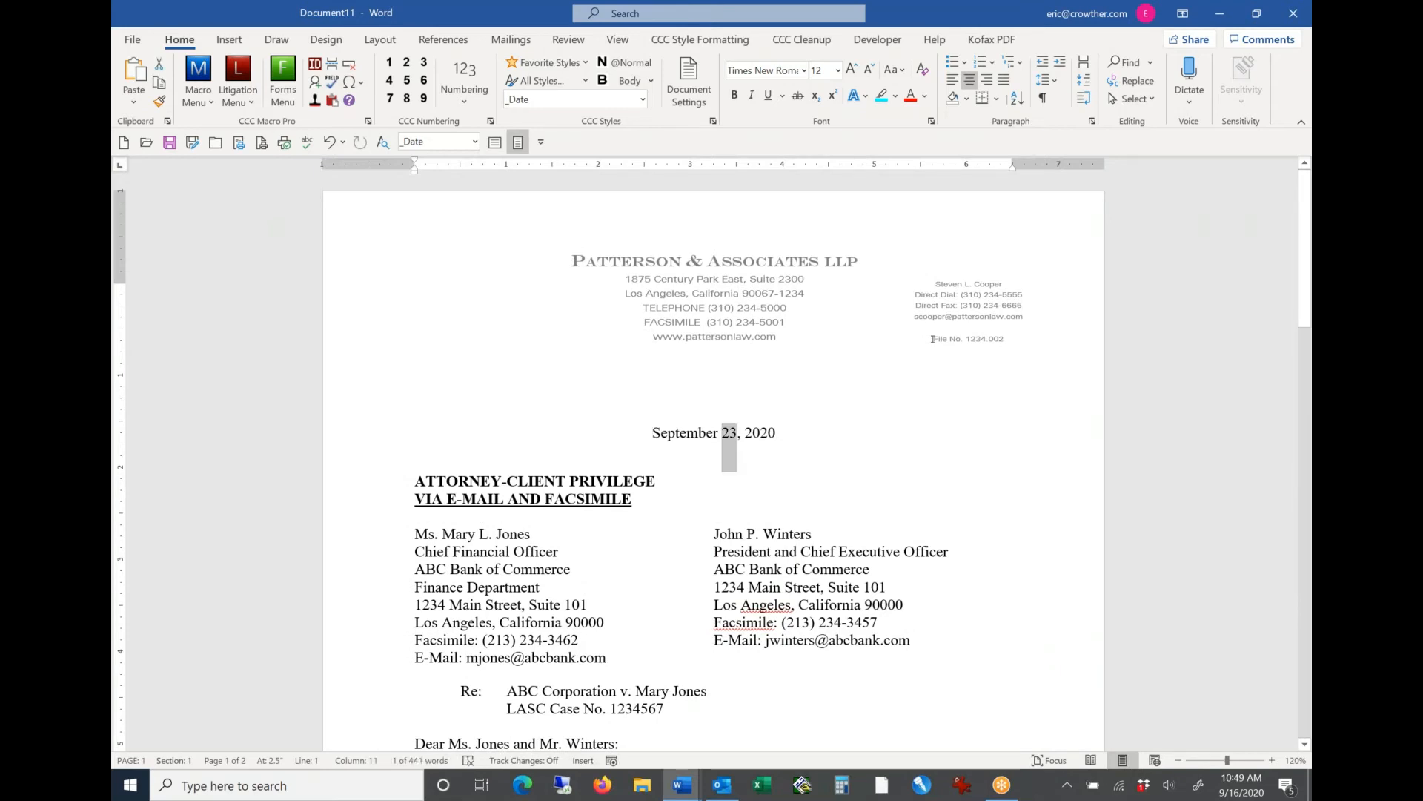
key(Left)
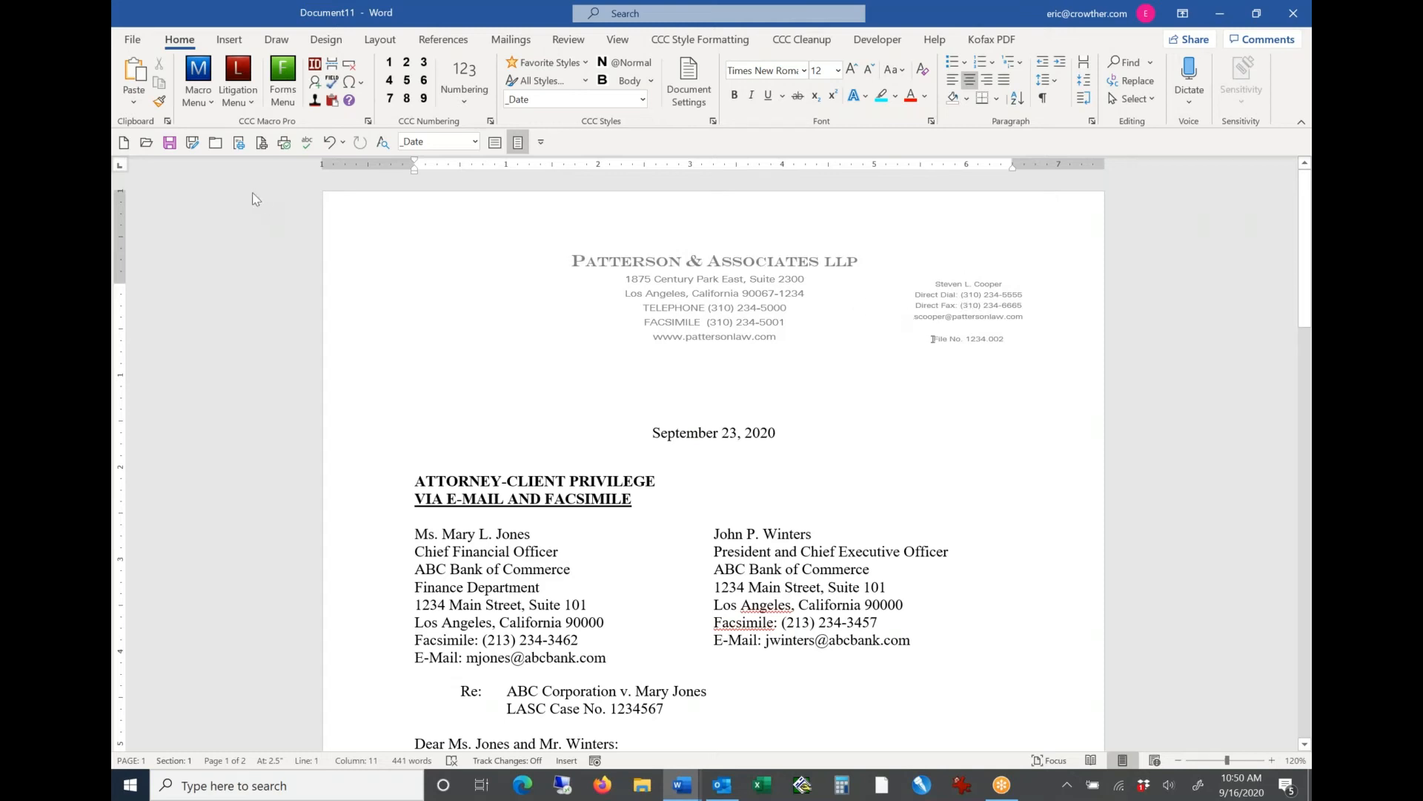
Step: Start updating the letter with Update Correspondence and set its office to San Francisco
click(188, 95)
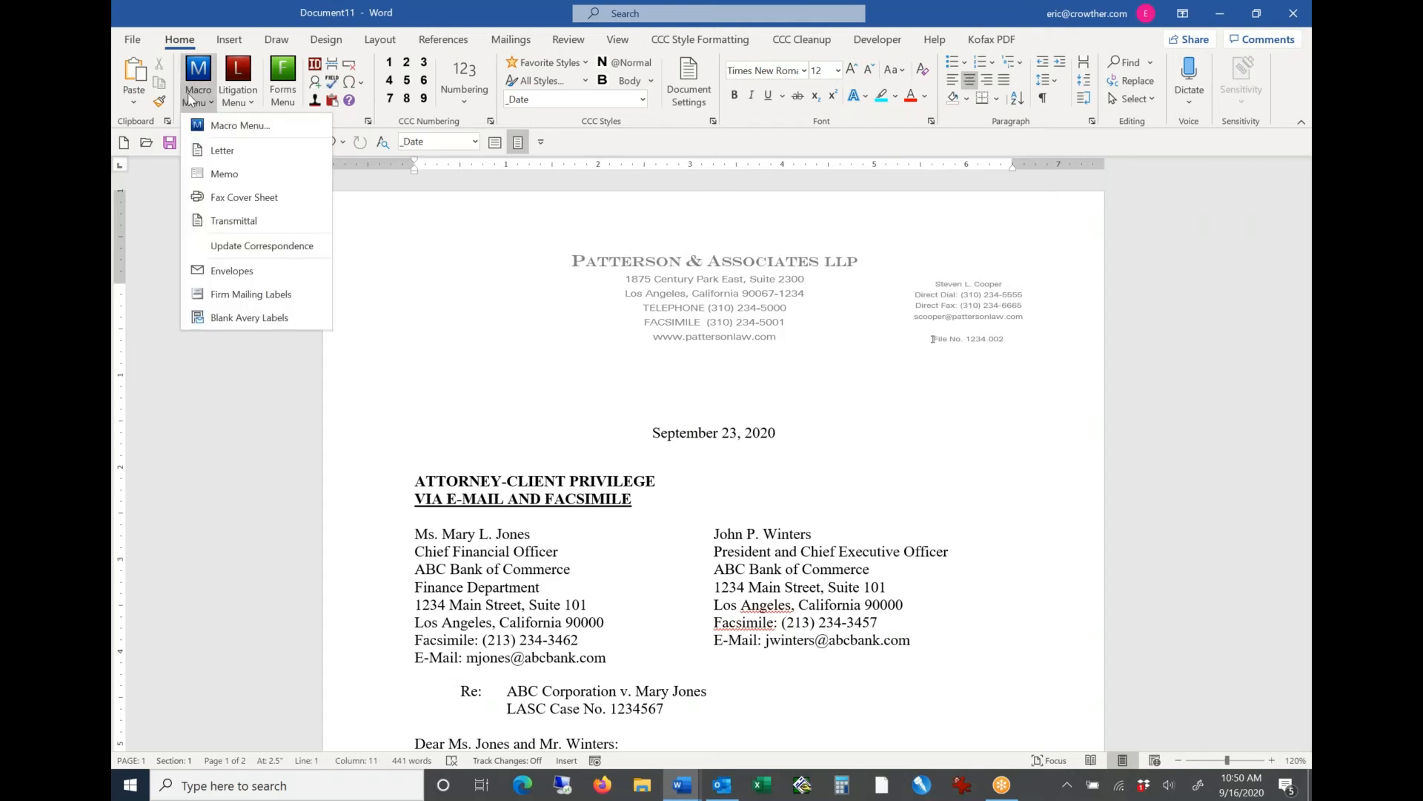
click(247, 250)
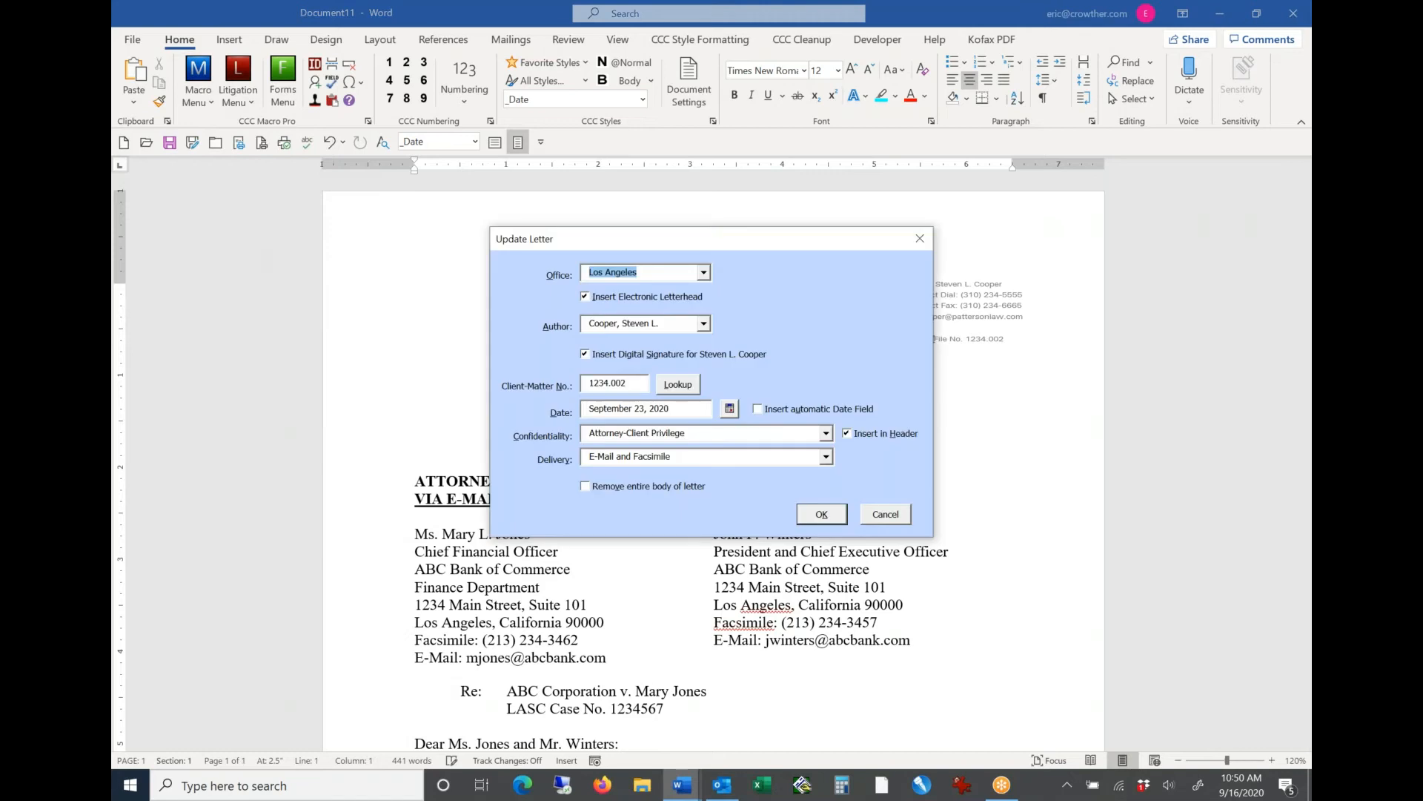
drag(623, 243, 626, 260)
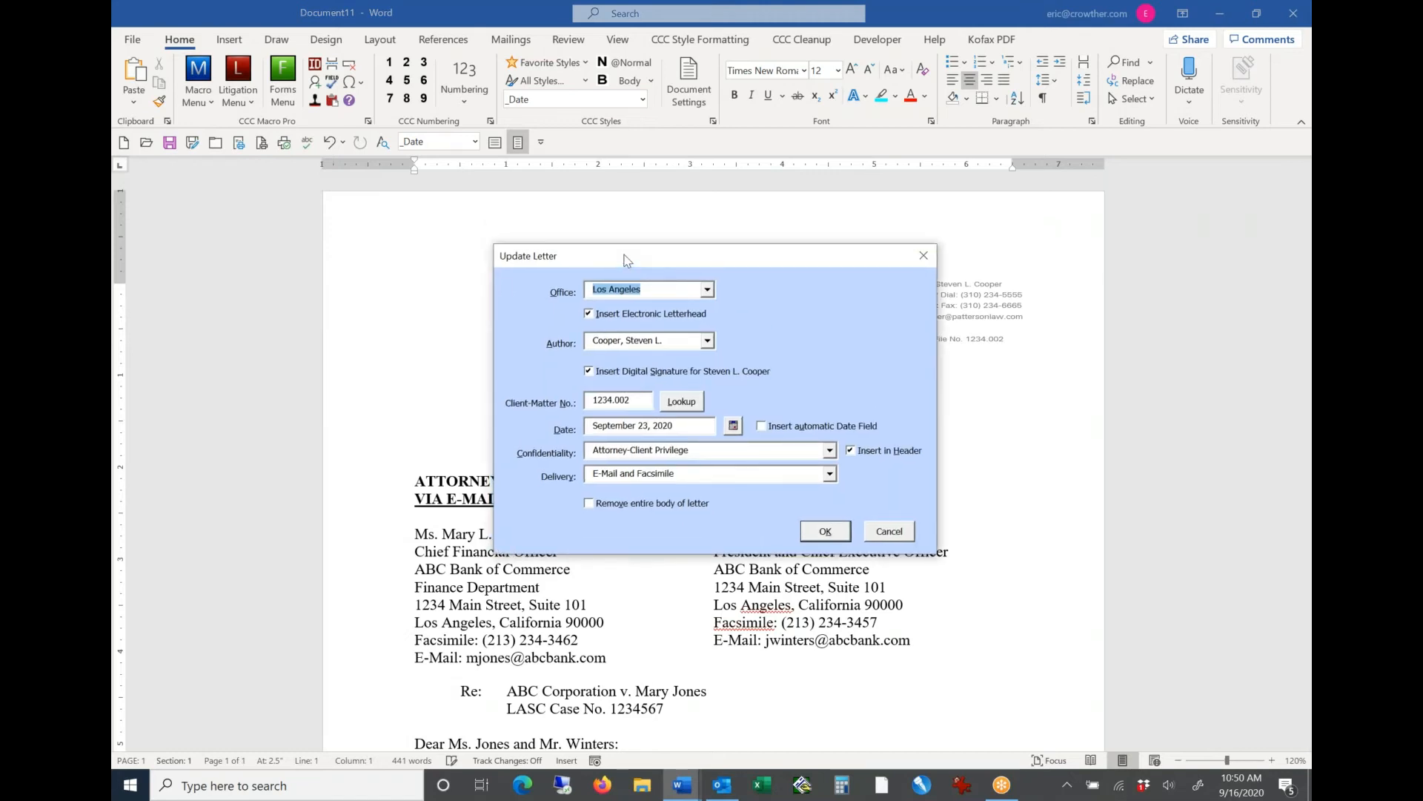
click(708, 290)
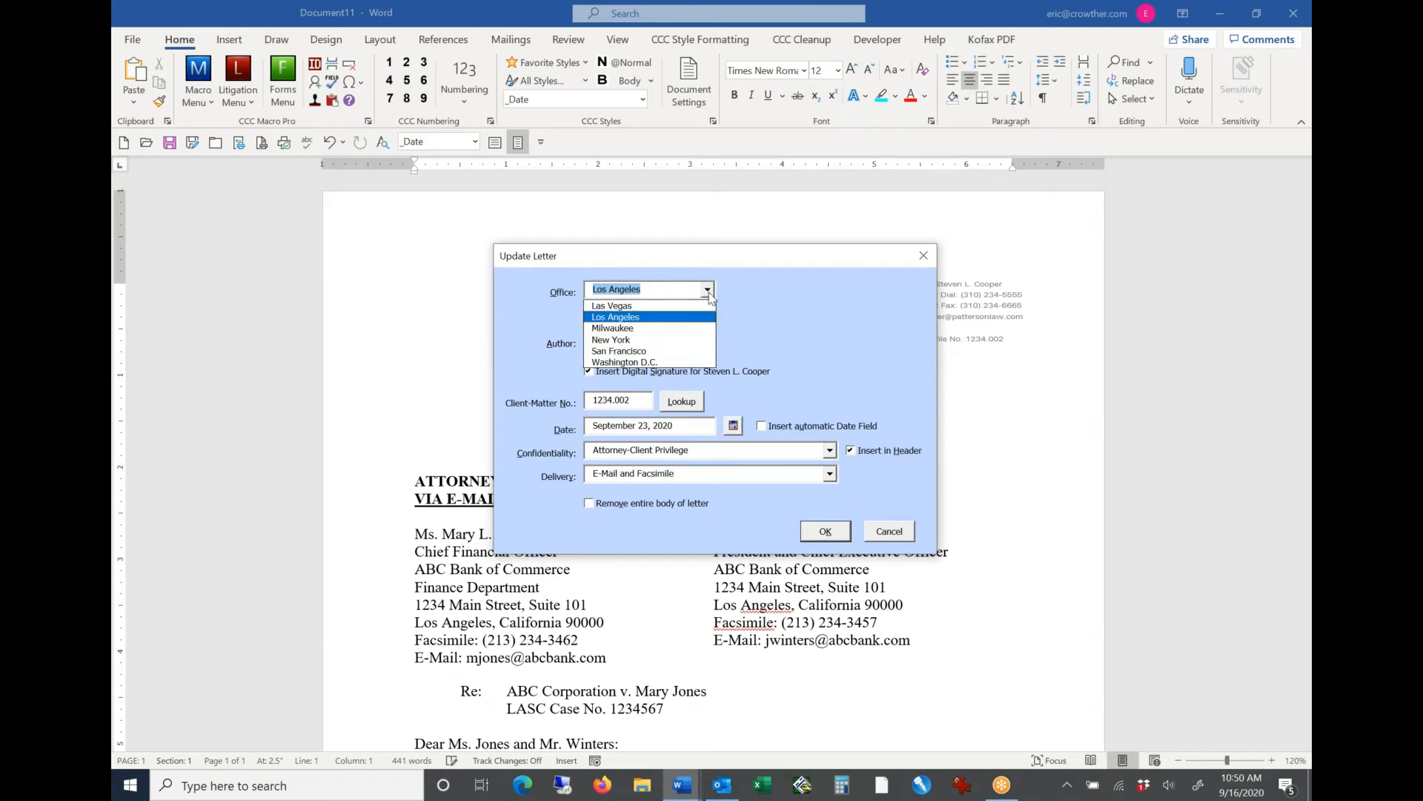
click(680, 353)
Step: Choose a different attorney as the letter's author and set the digital signature to Color
click(708, 341)
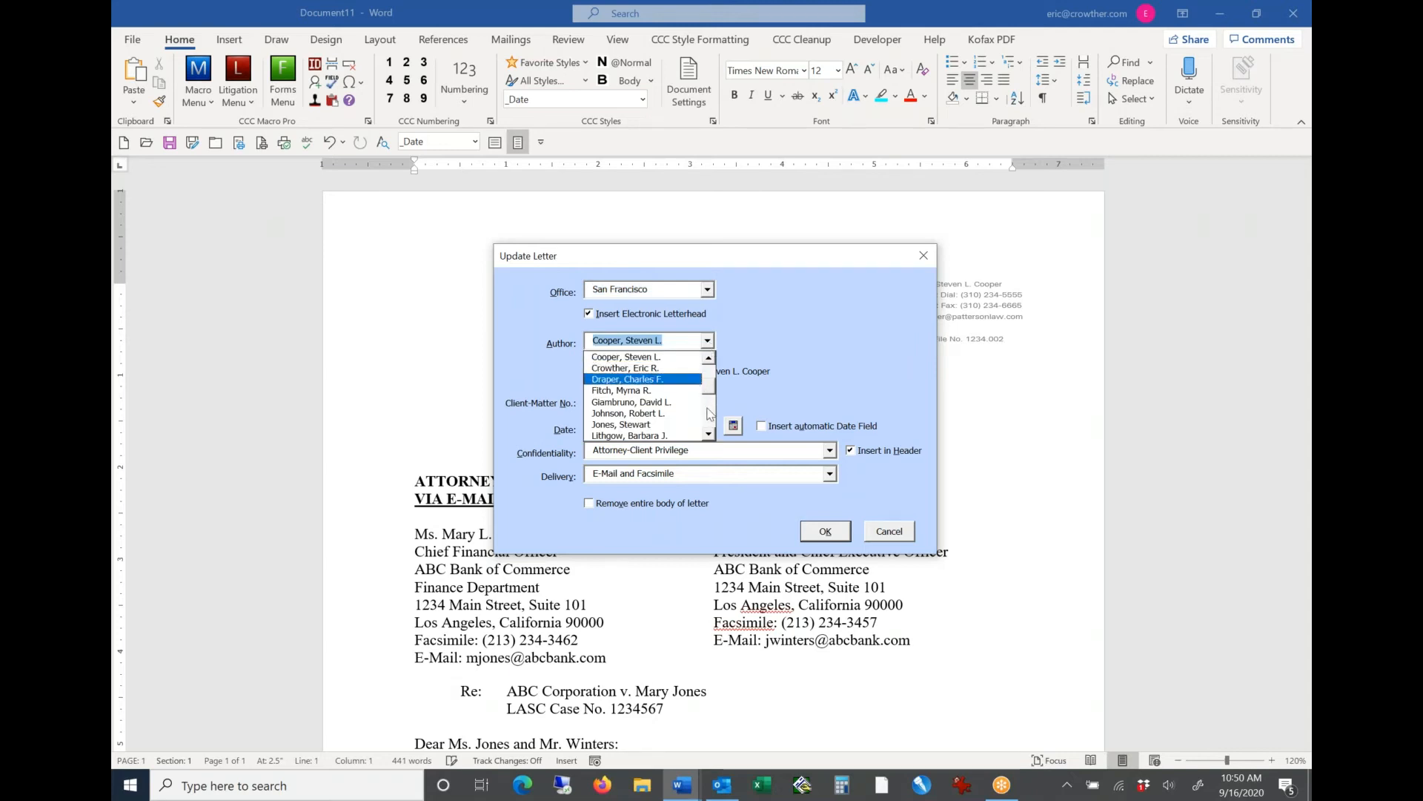
click(709, 435)
click(709, 435)
click(708, 436)
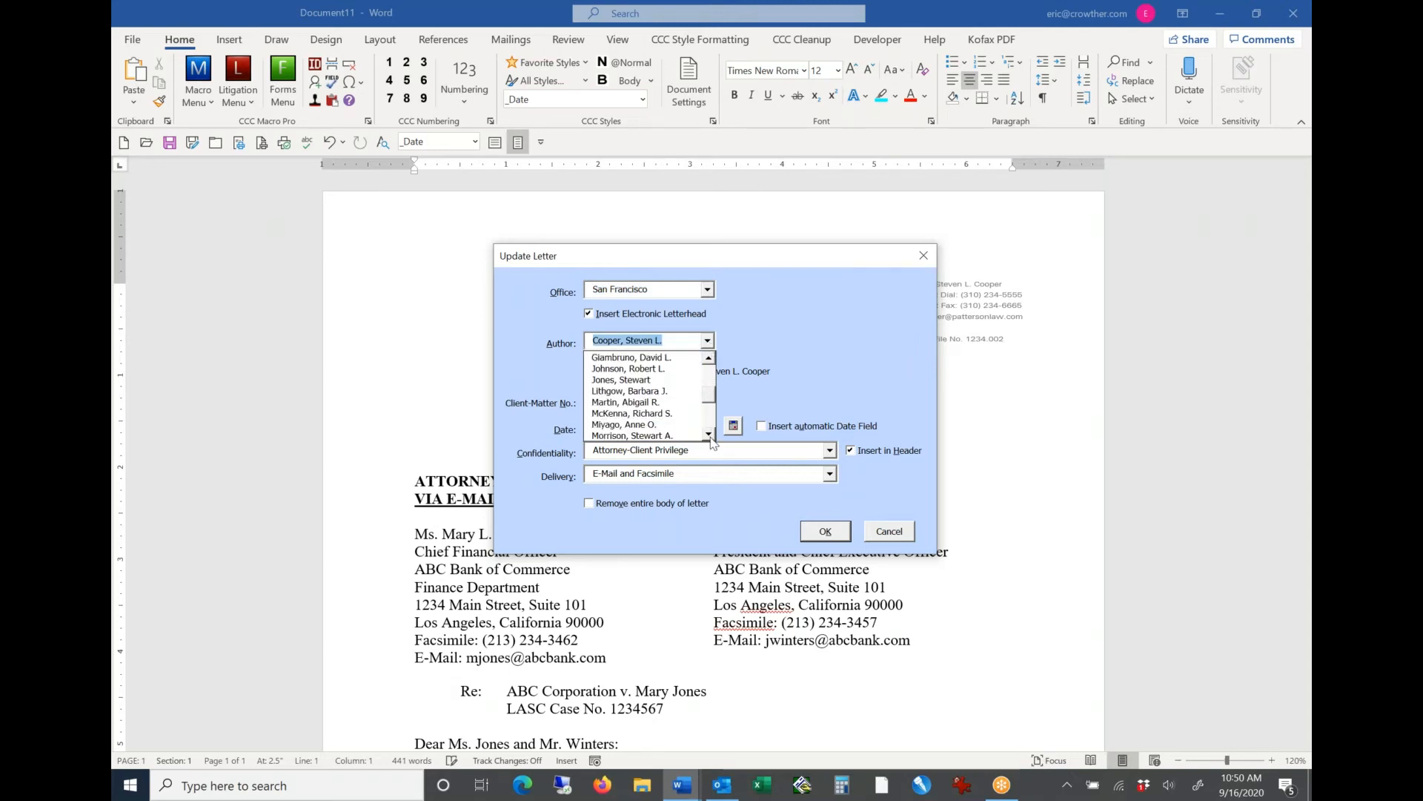
click(709, 435)
click(709, 436)
click(708, 435)
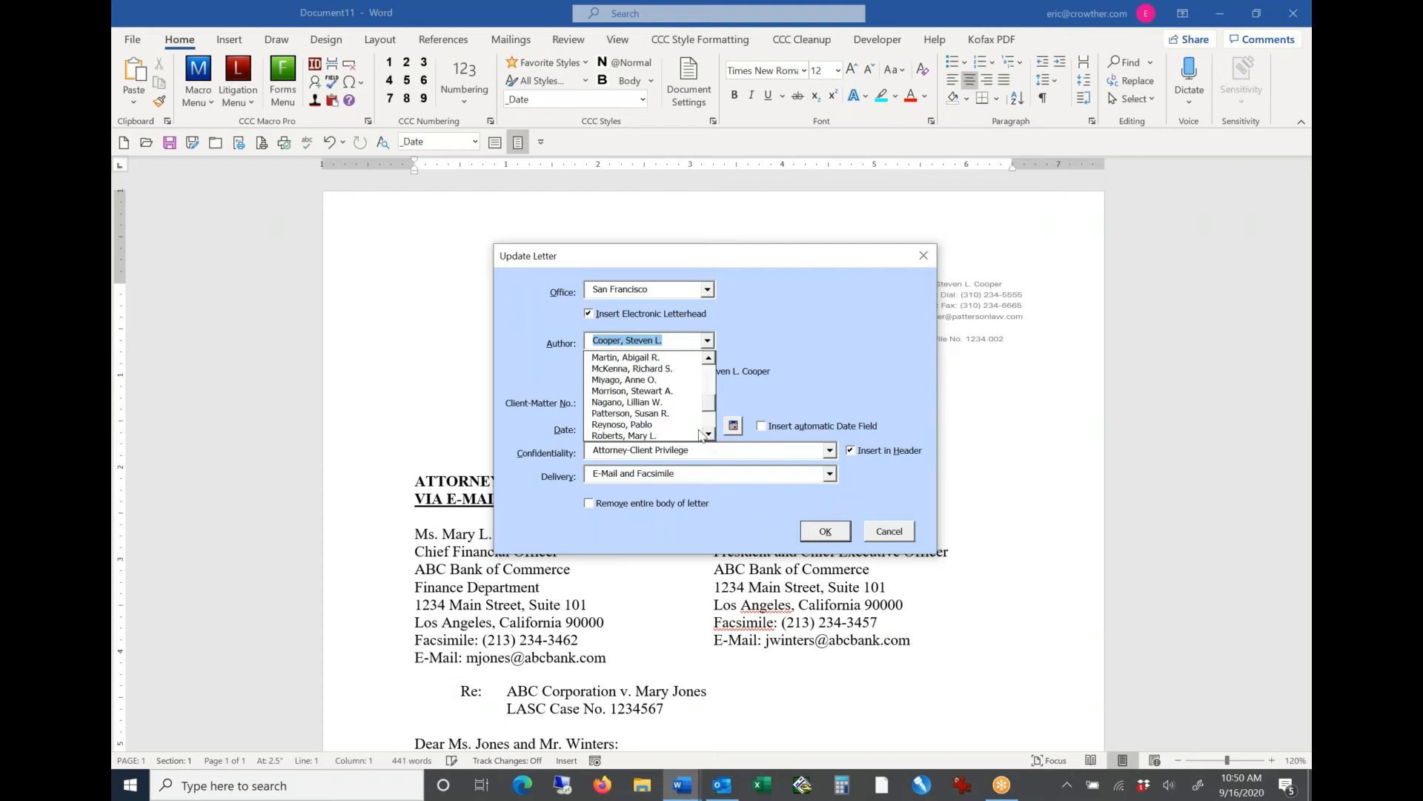
click(656, 419)
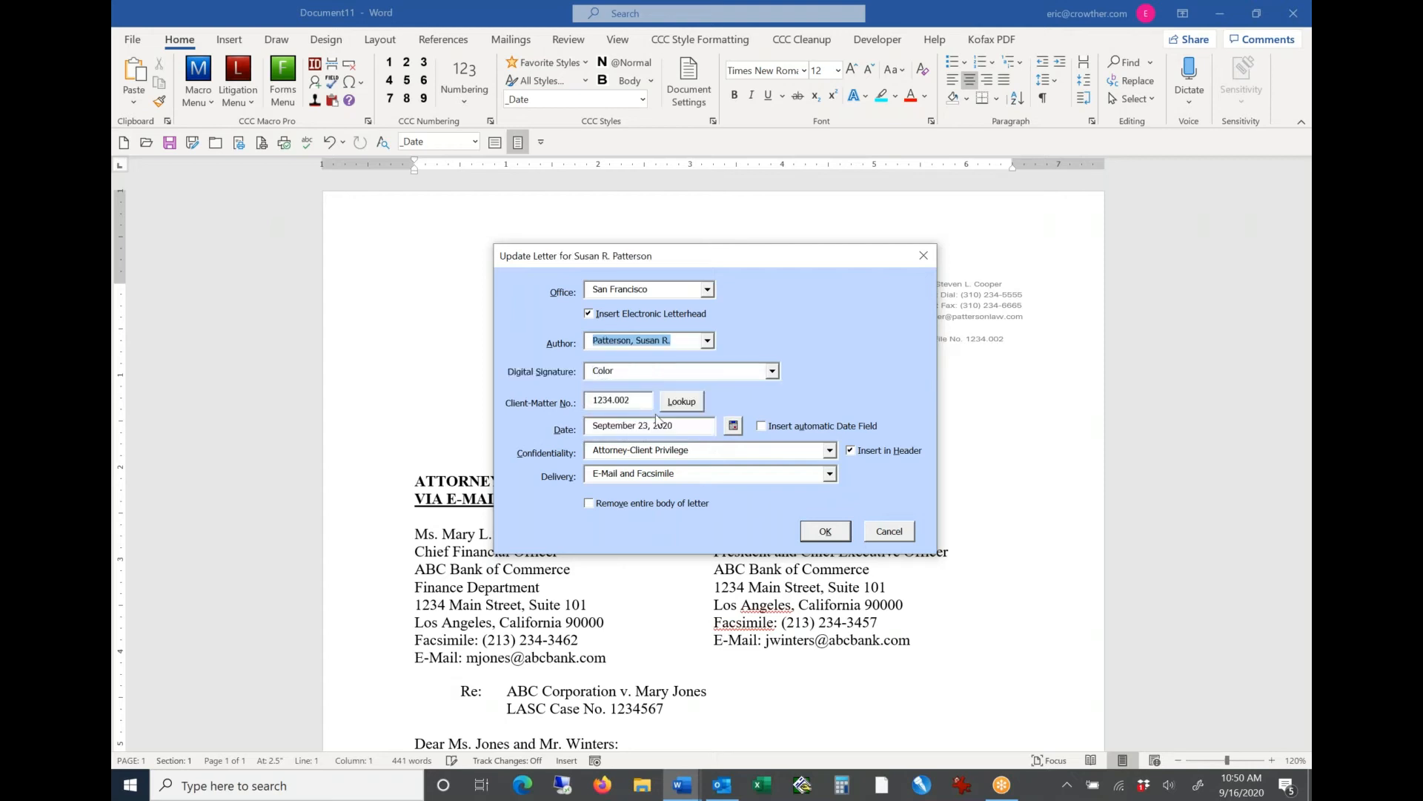
click(771, 370)
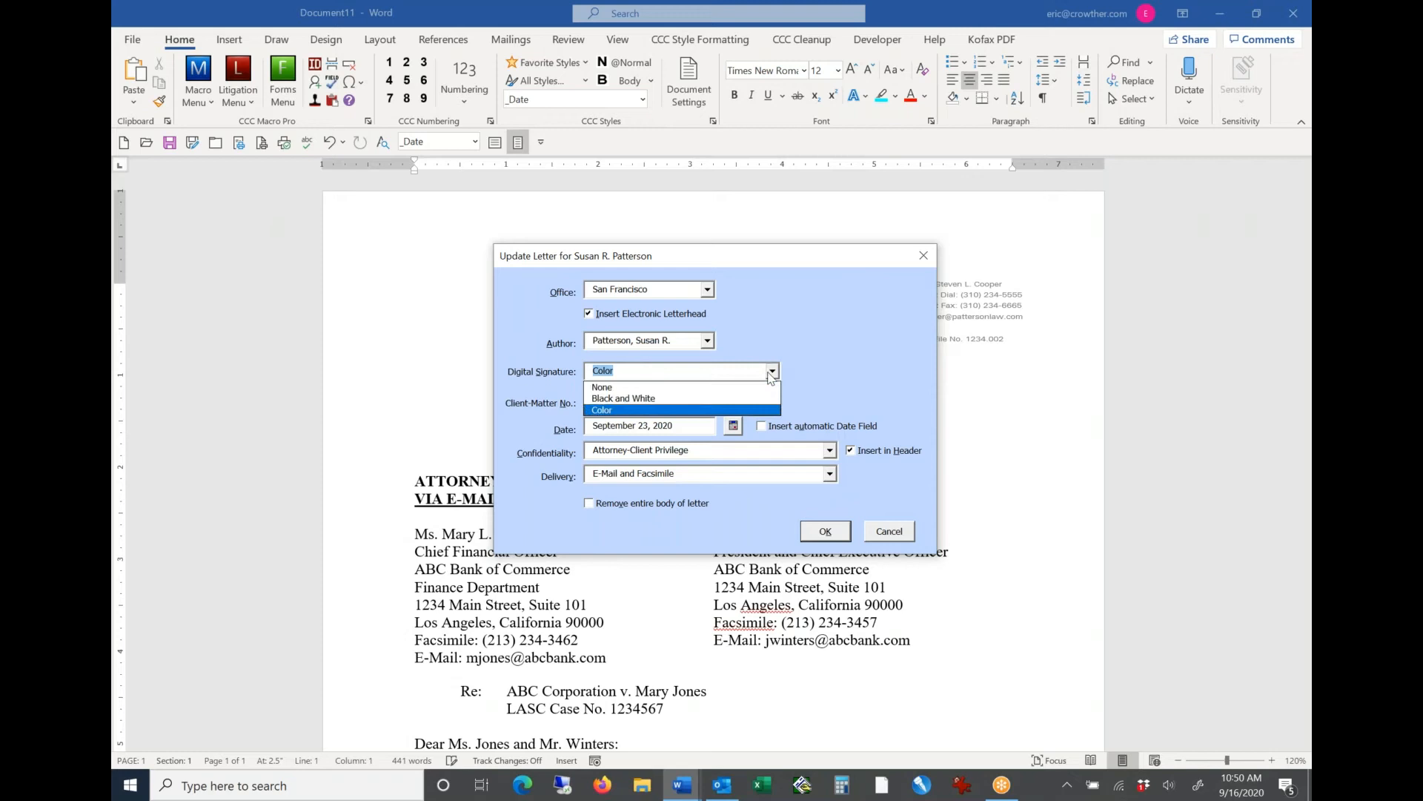
click(677, 411)
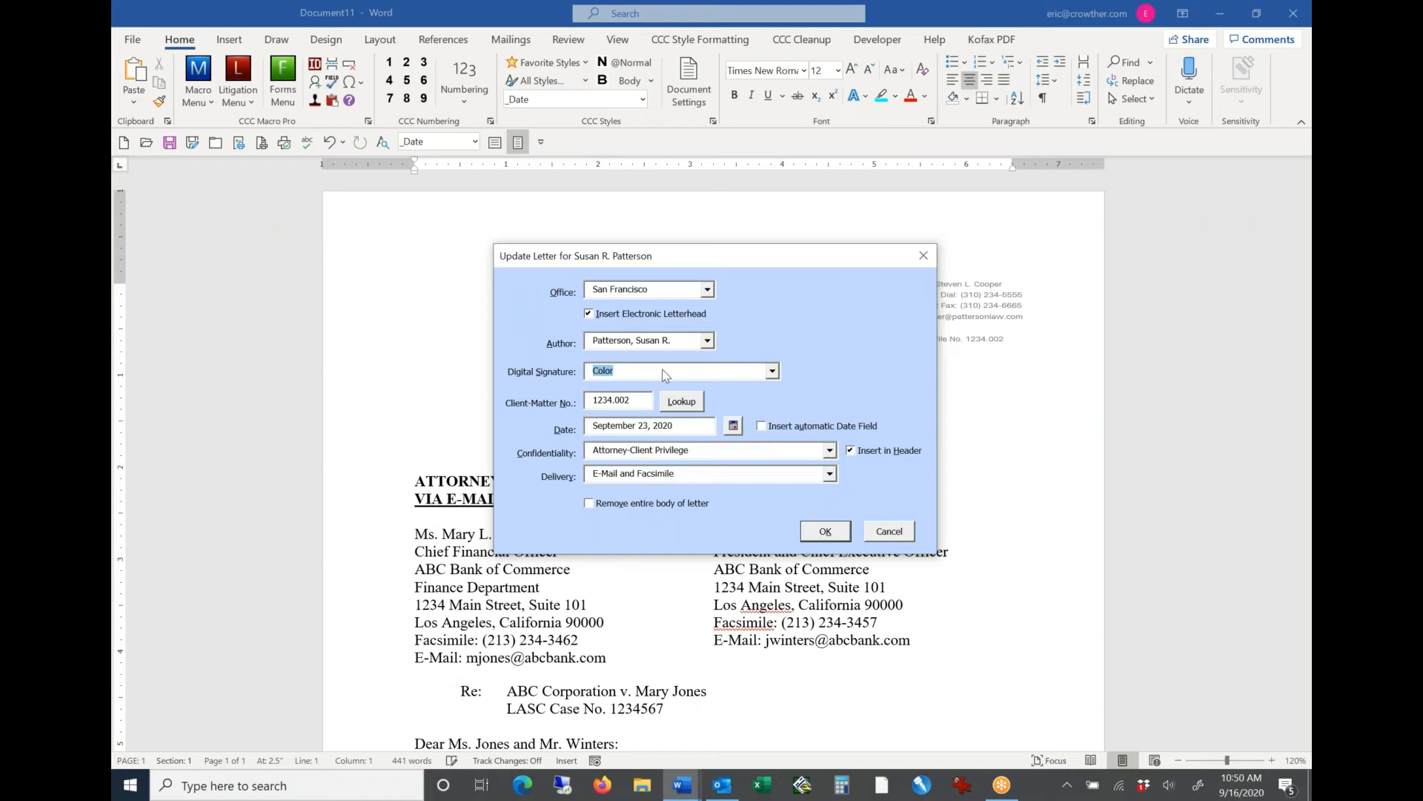
Step: Set the confidentiality notation to Confidential Communication and apply the update to the letter
drag(644, 403, 568, 410)
drag(679, 428, 556, 420)
key(Tab)
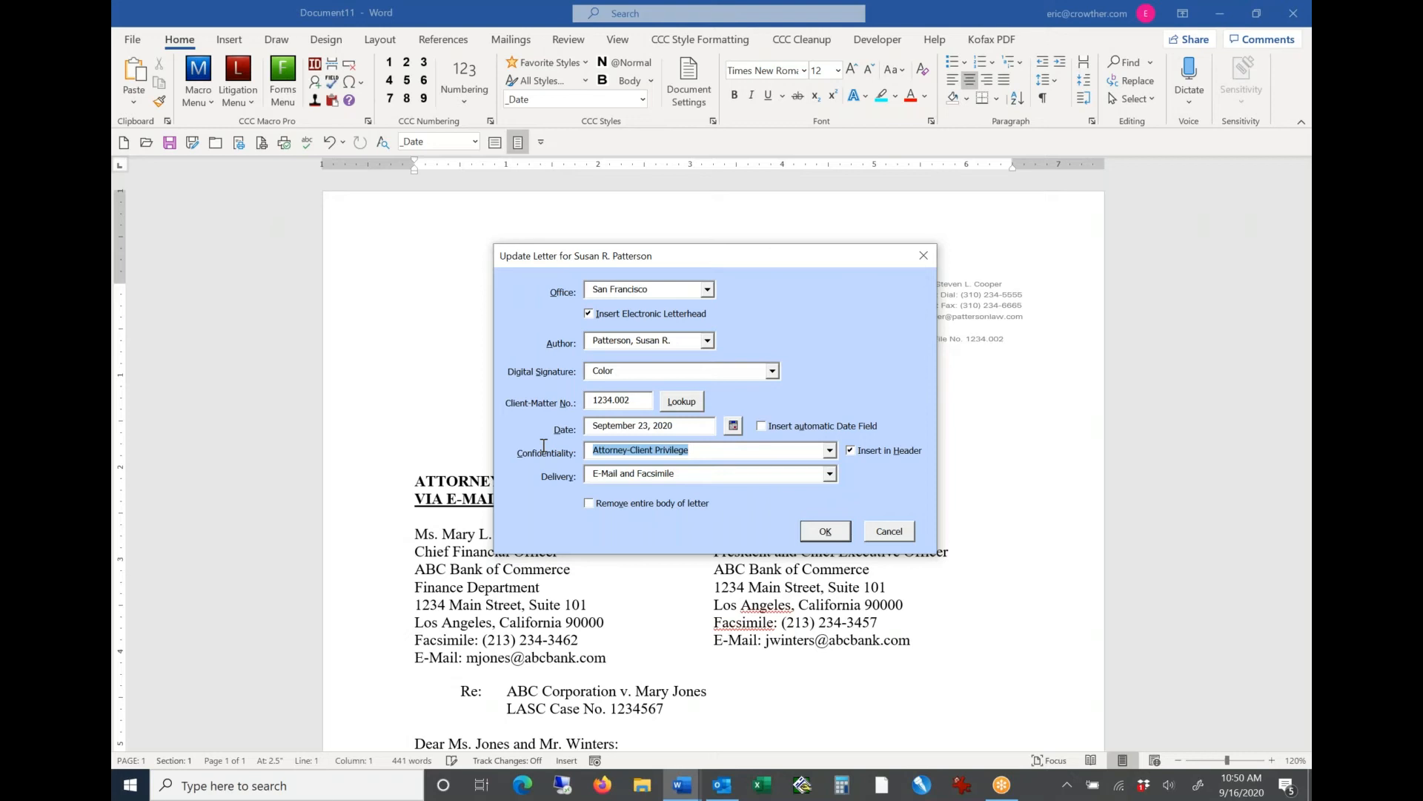
click(829, 452)
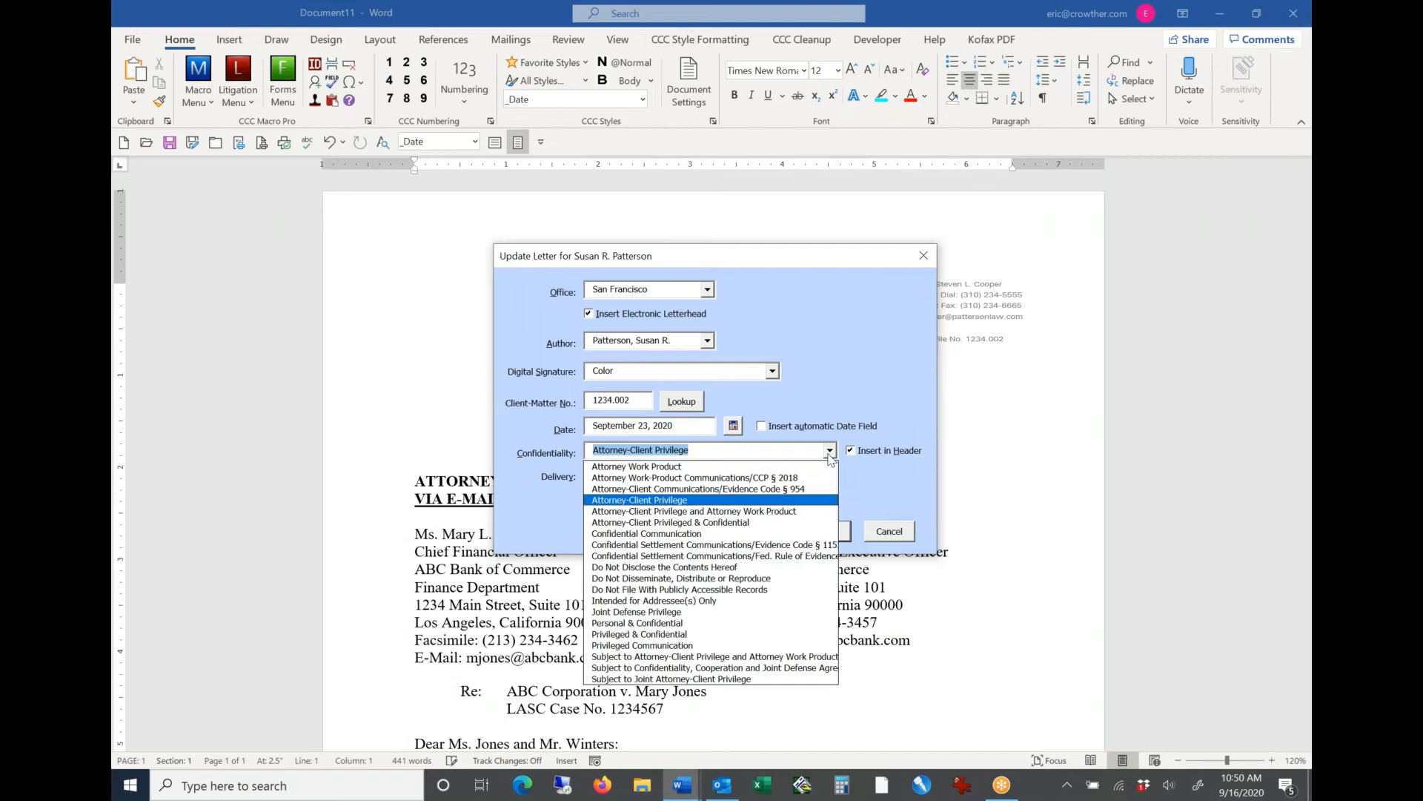
click(703, 533)
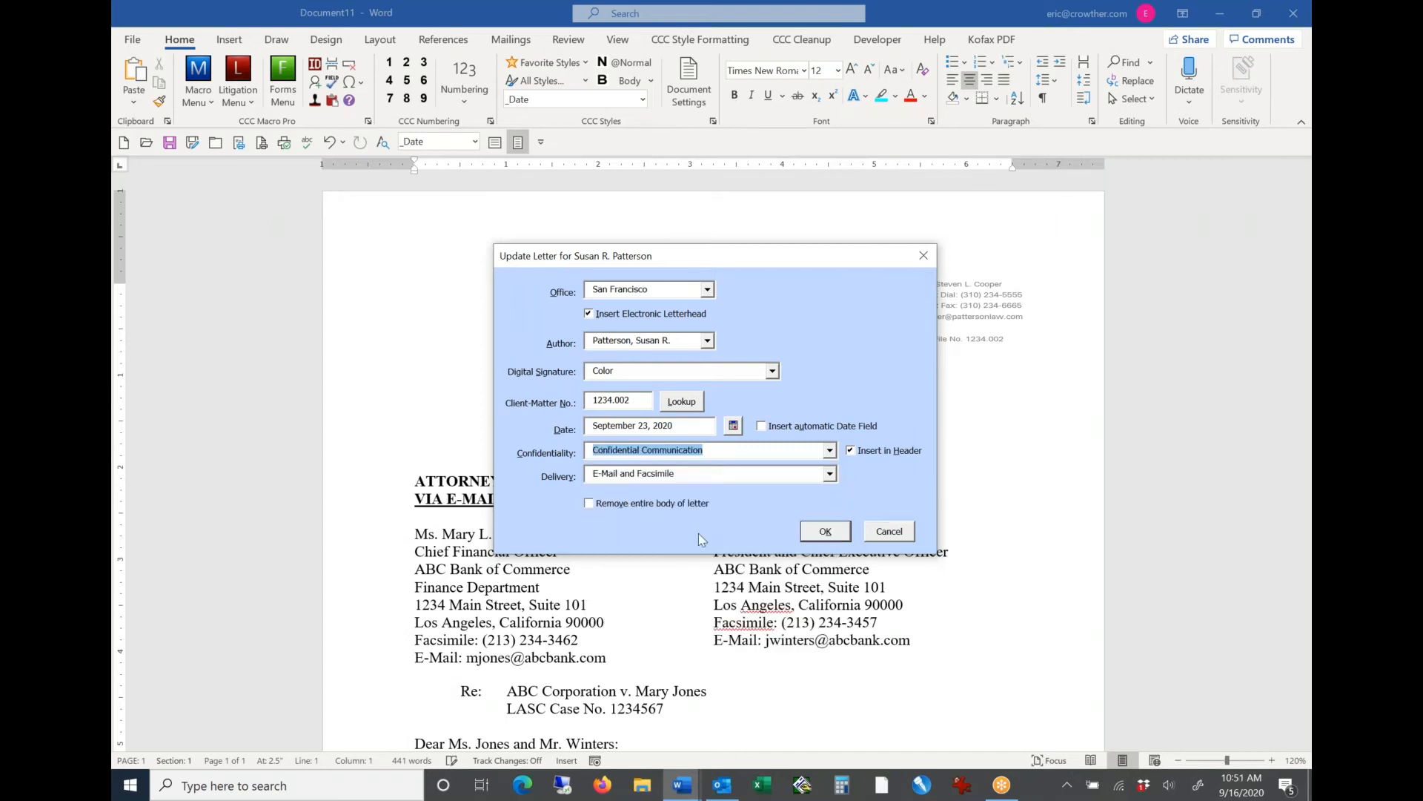
click(825, 532)
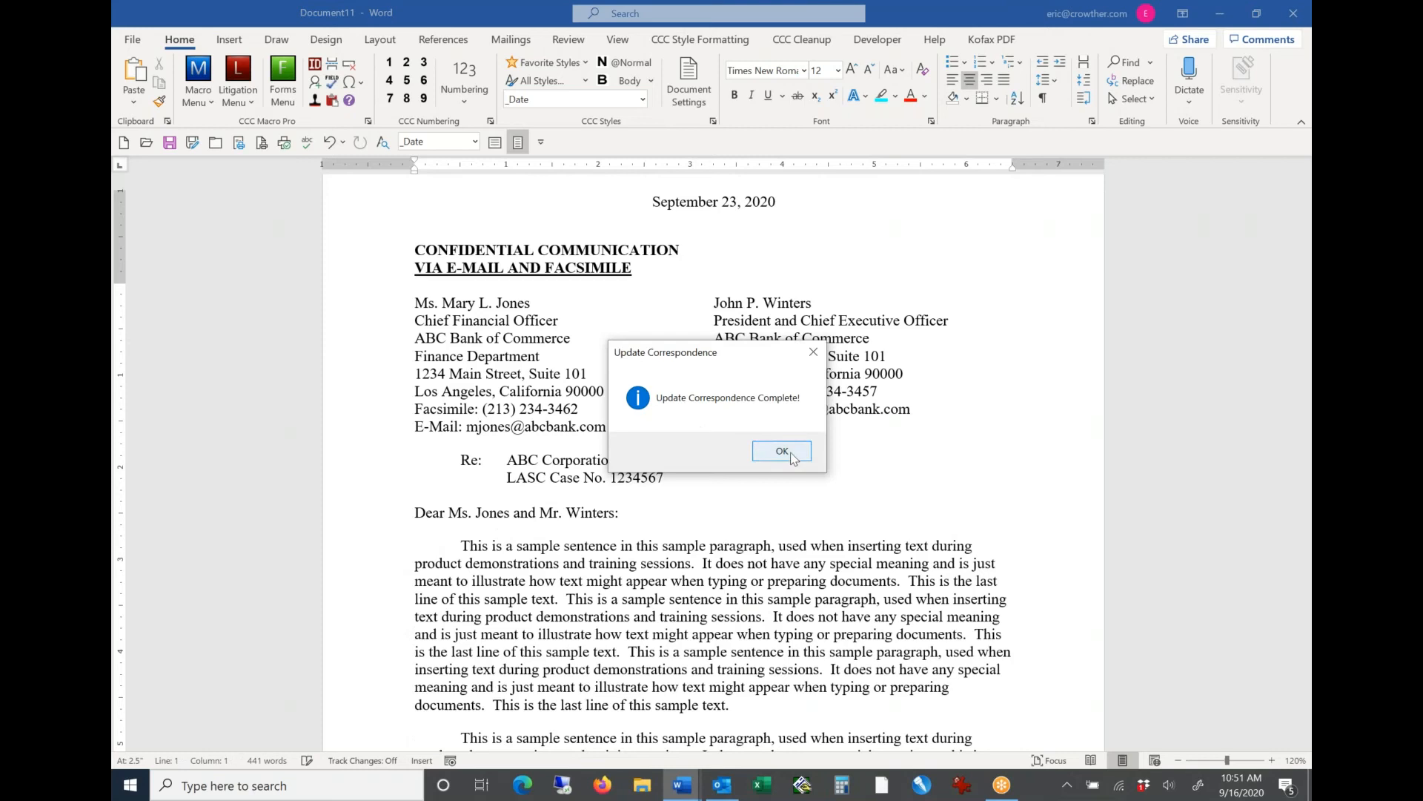
click(782, 452)
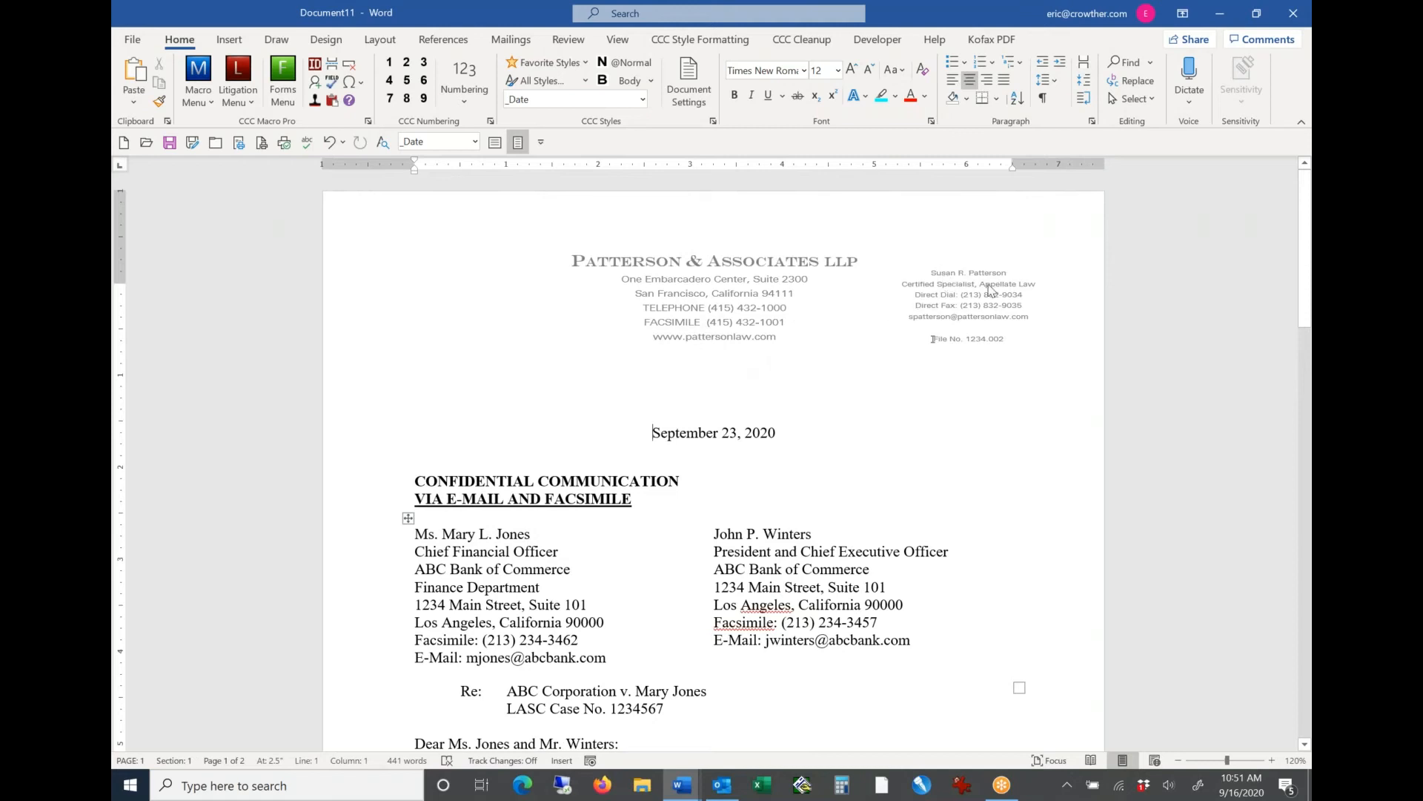
Step: Examine the letter's confidentiality notation on the first page, and the signature block and author initials on the second page
drag(687, 480, 468, 449)
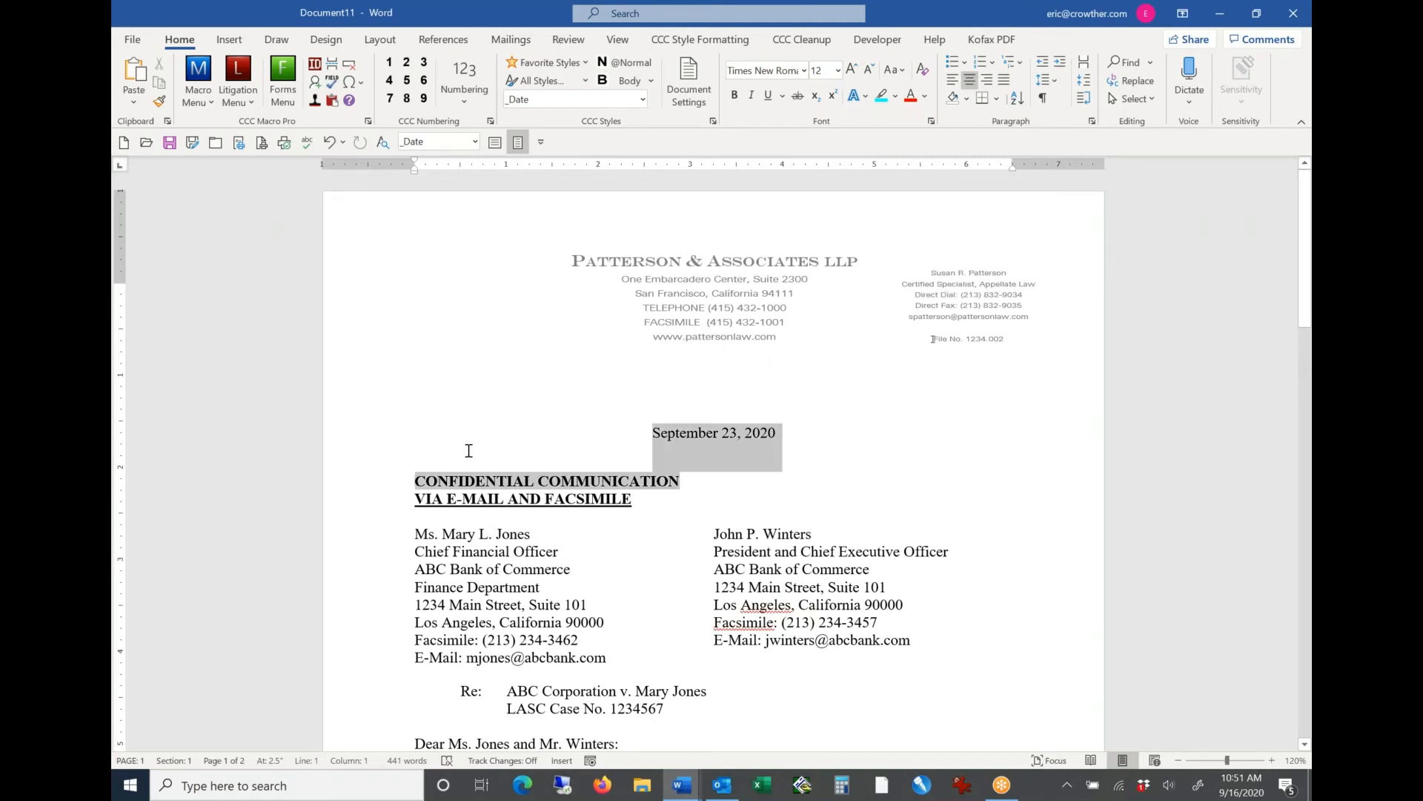
click(404, 472)
scroll(681, 478, down, 10)
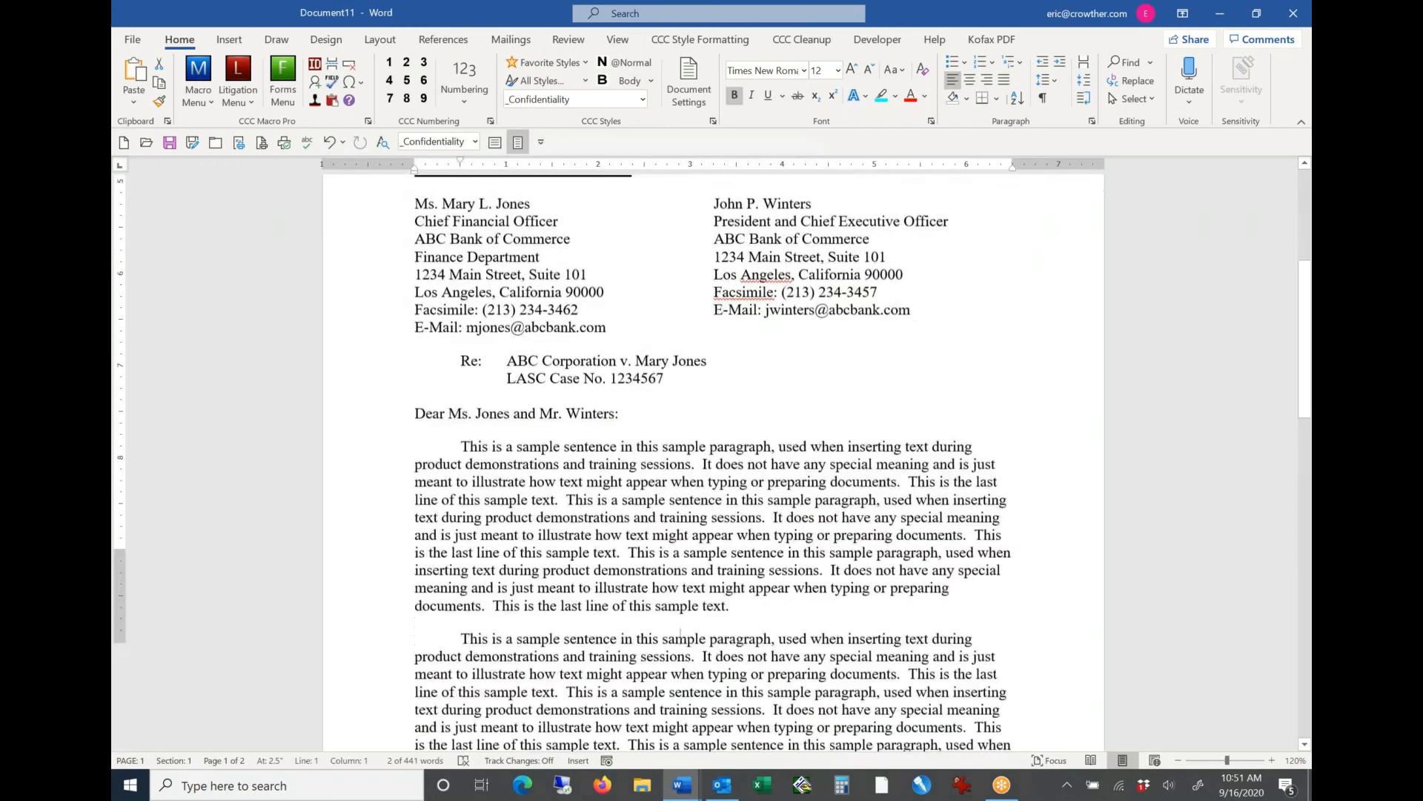
scroll(680, 477, down, 6)
click(681, 472)
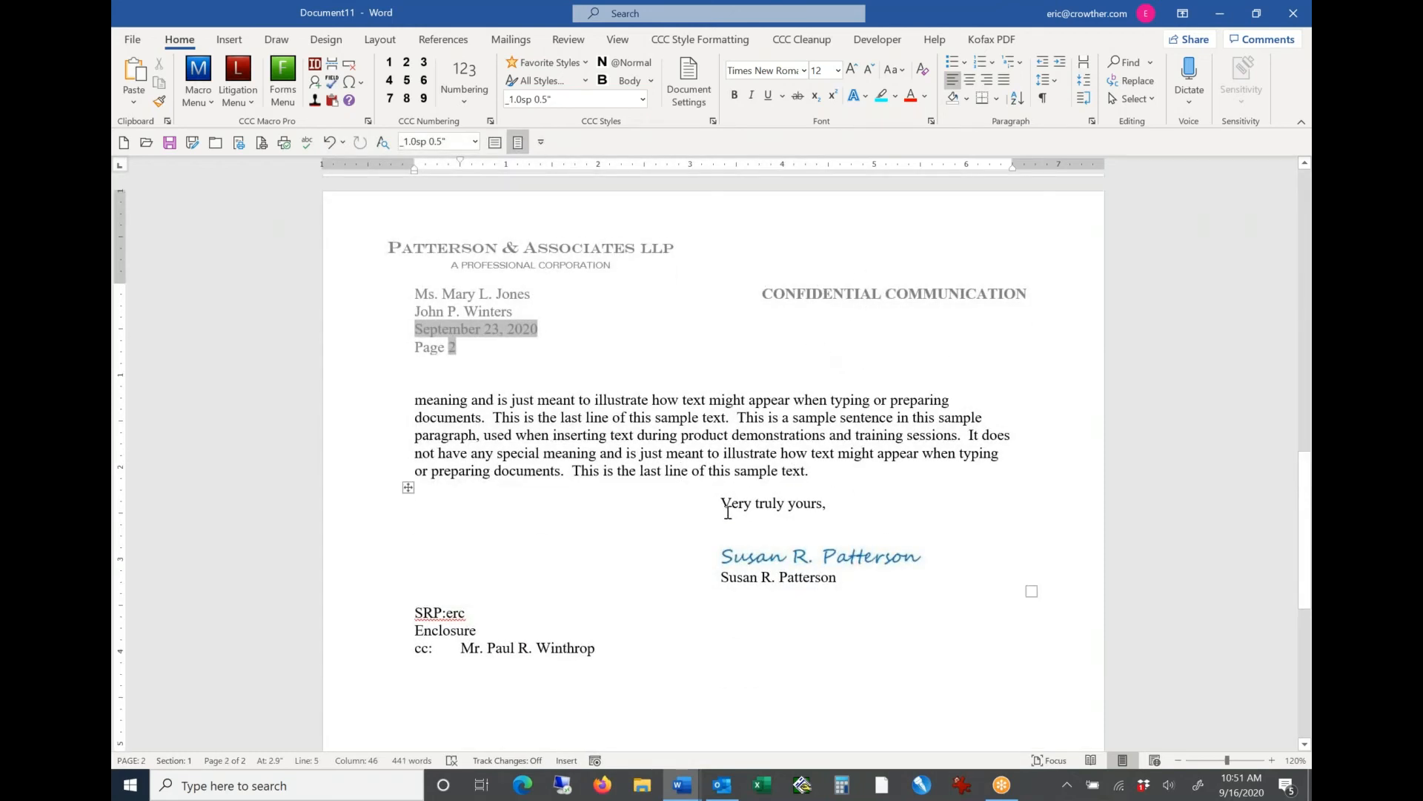
drag(407, 486, 780, 599)
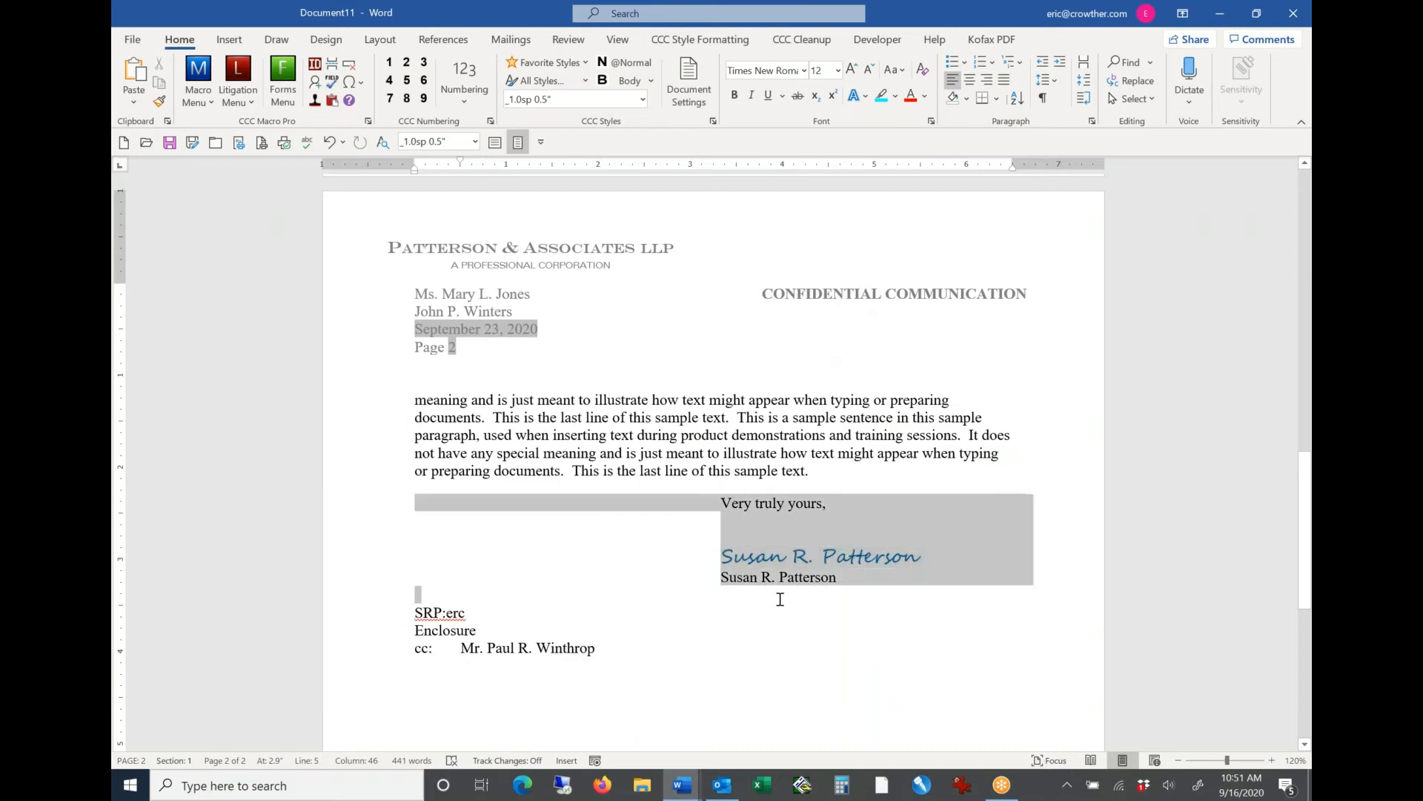
click(445, 607)
double_click(447, 609)
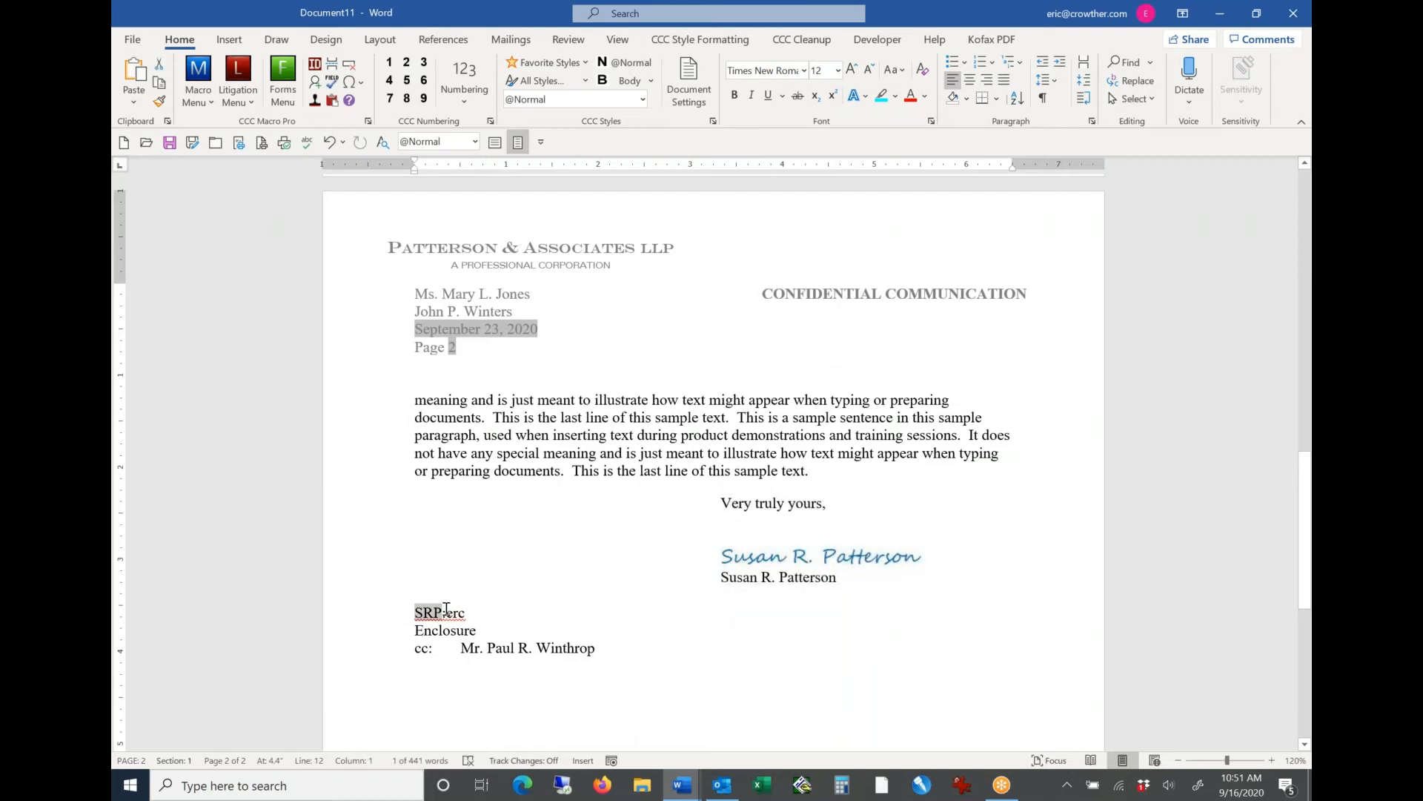
Step: Return to the first page and select the two recipient address blocks to examine their side-by-side layout
key(ctrl+Home)
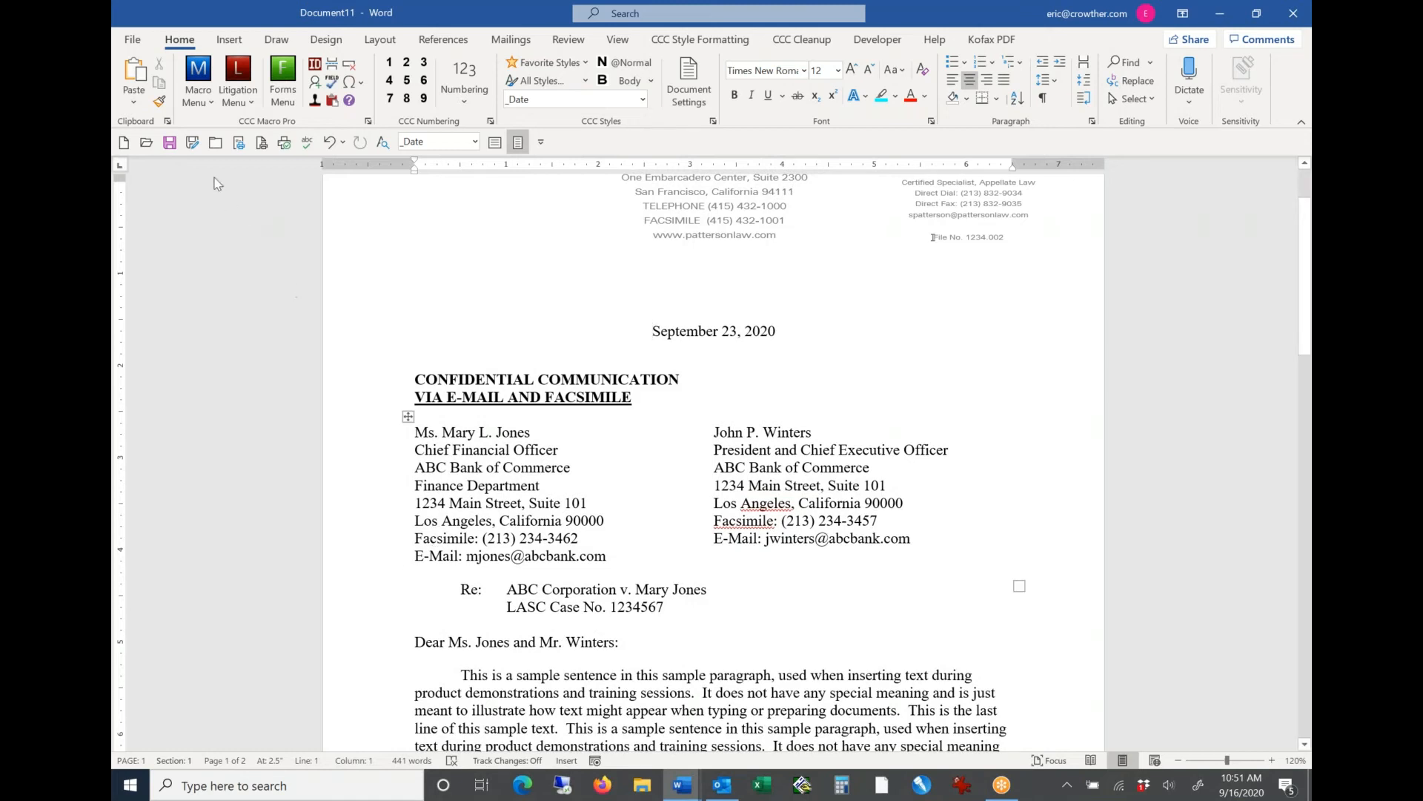
click(197, 110)
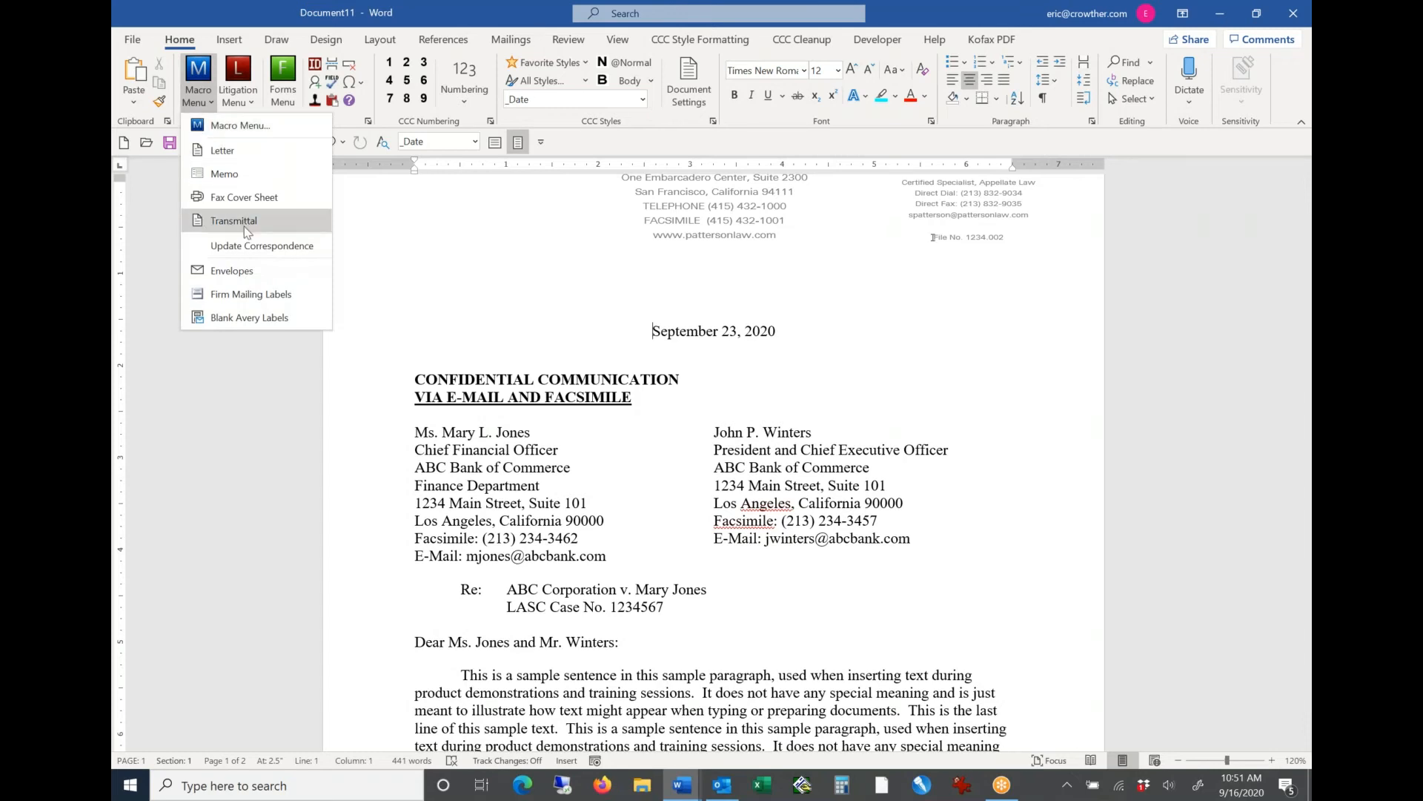
click(421, 458)
drag(430, 458, 838, 472)
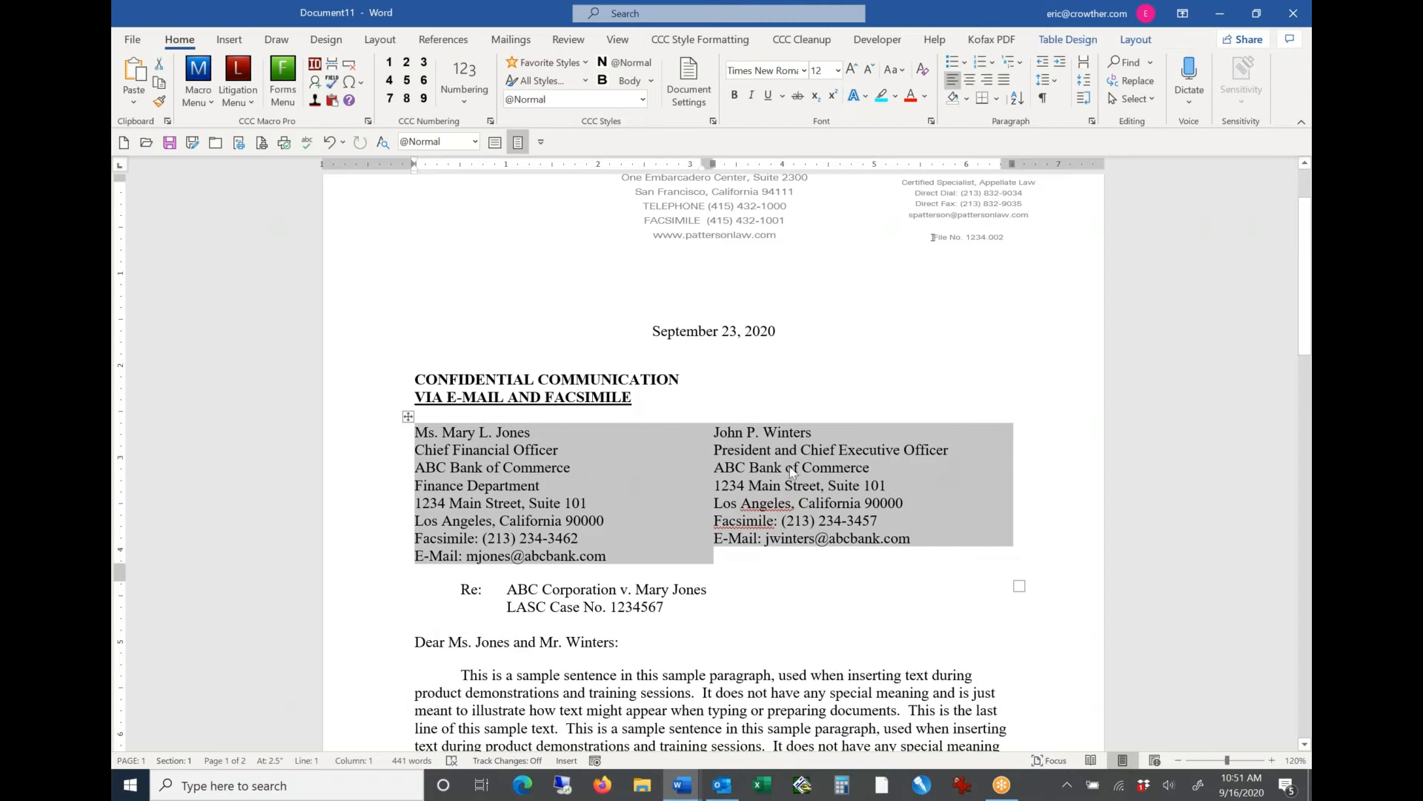
click(546, 467)
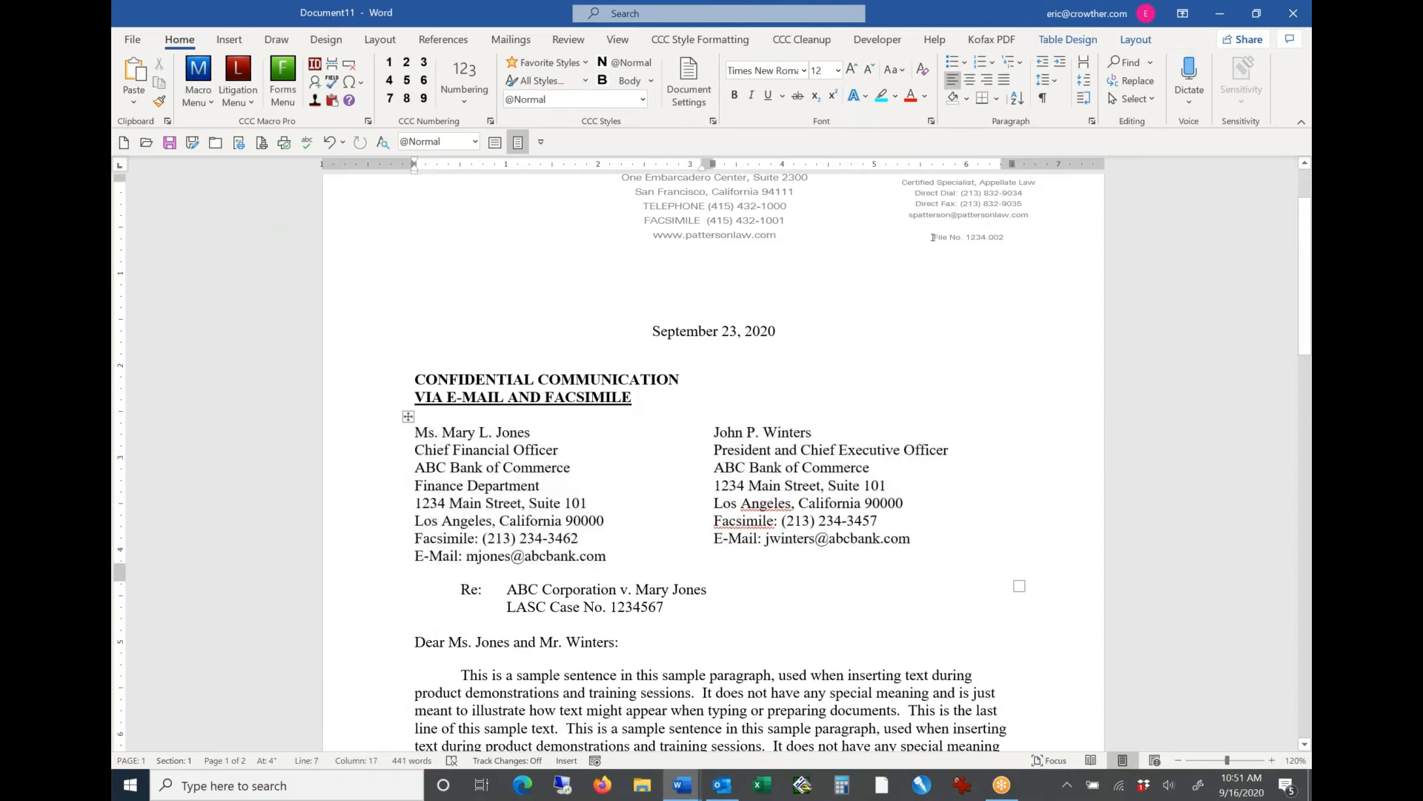
drag(610, 470, 784, 485)
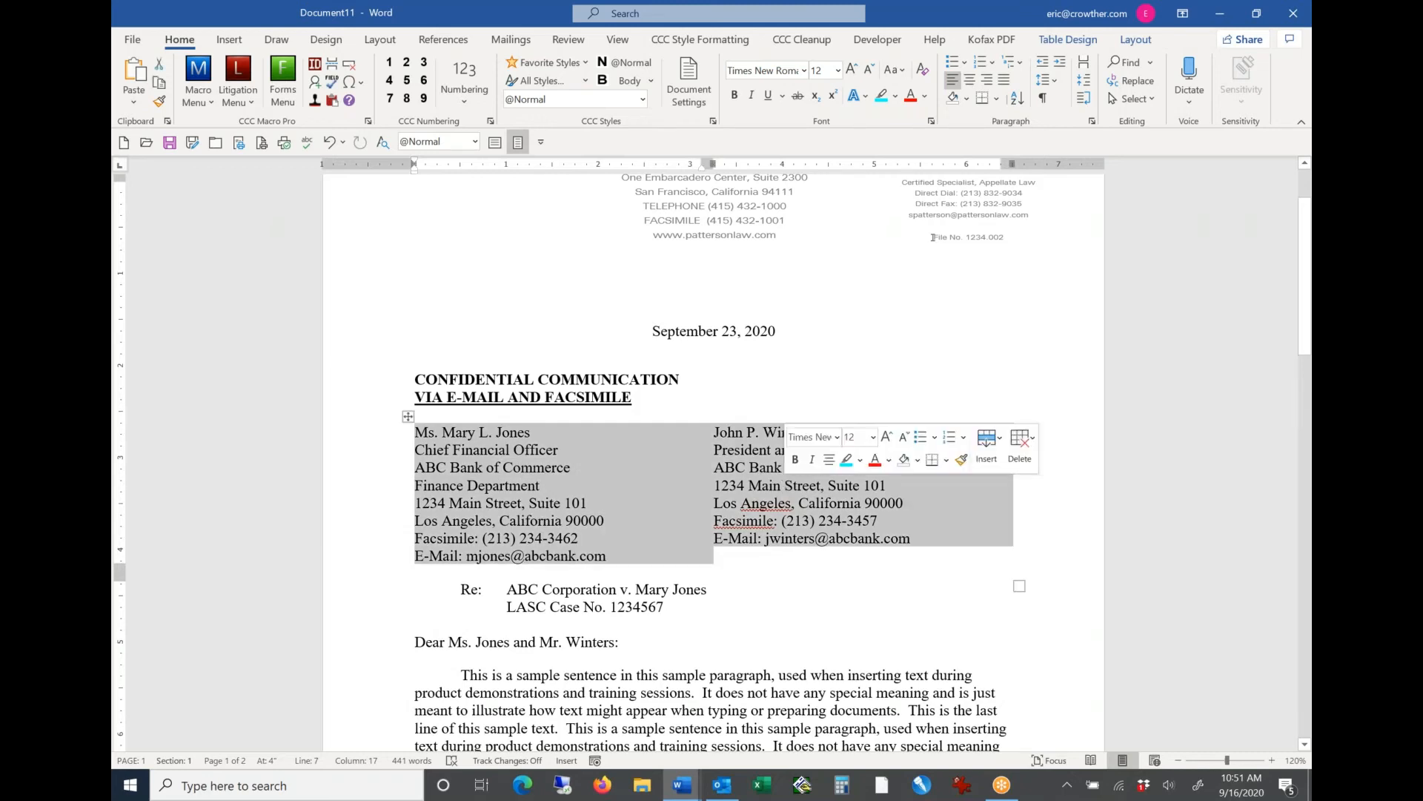
click(667, 398)
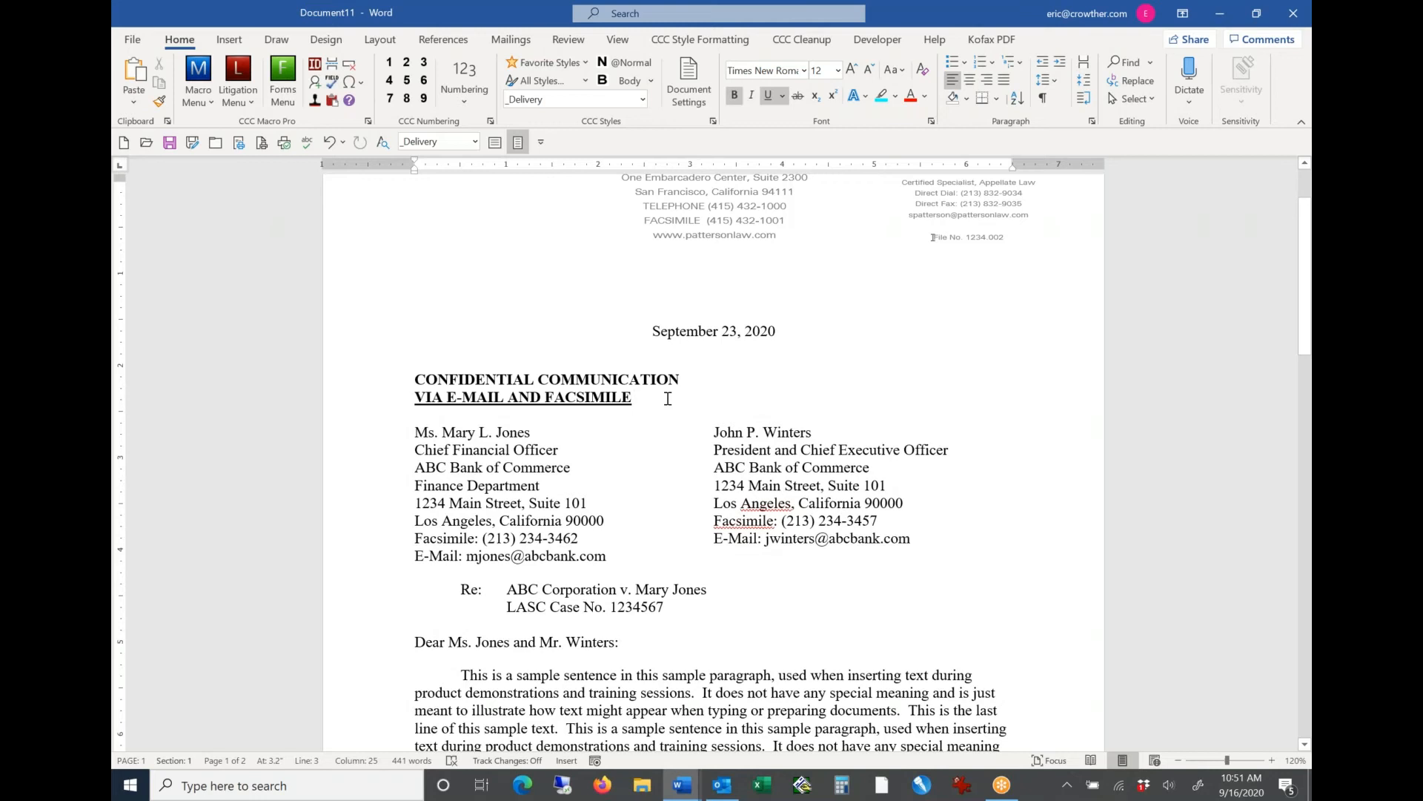
drag(562, 465, 734, 470)
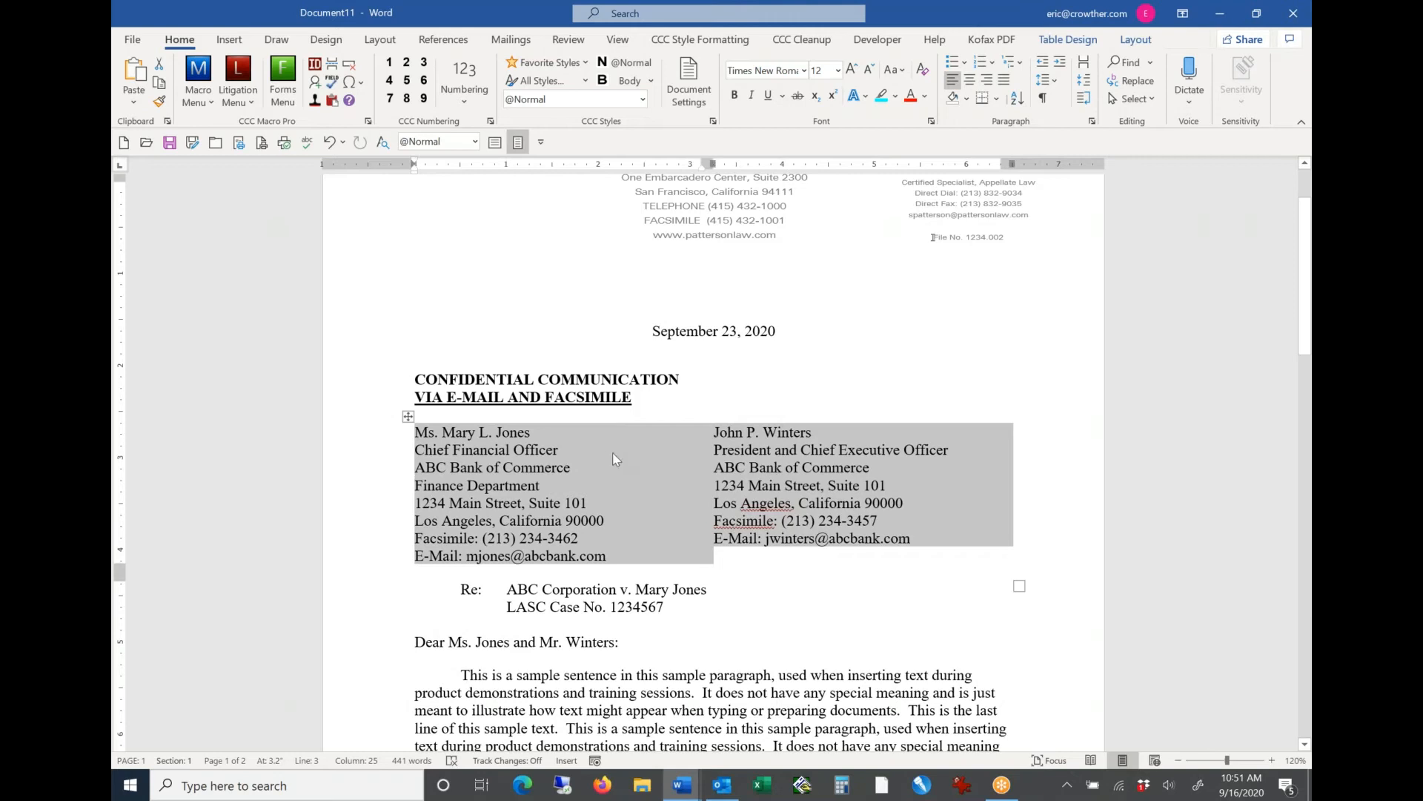
click(782, 468)
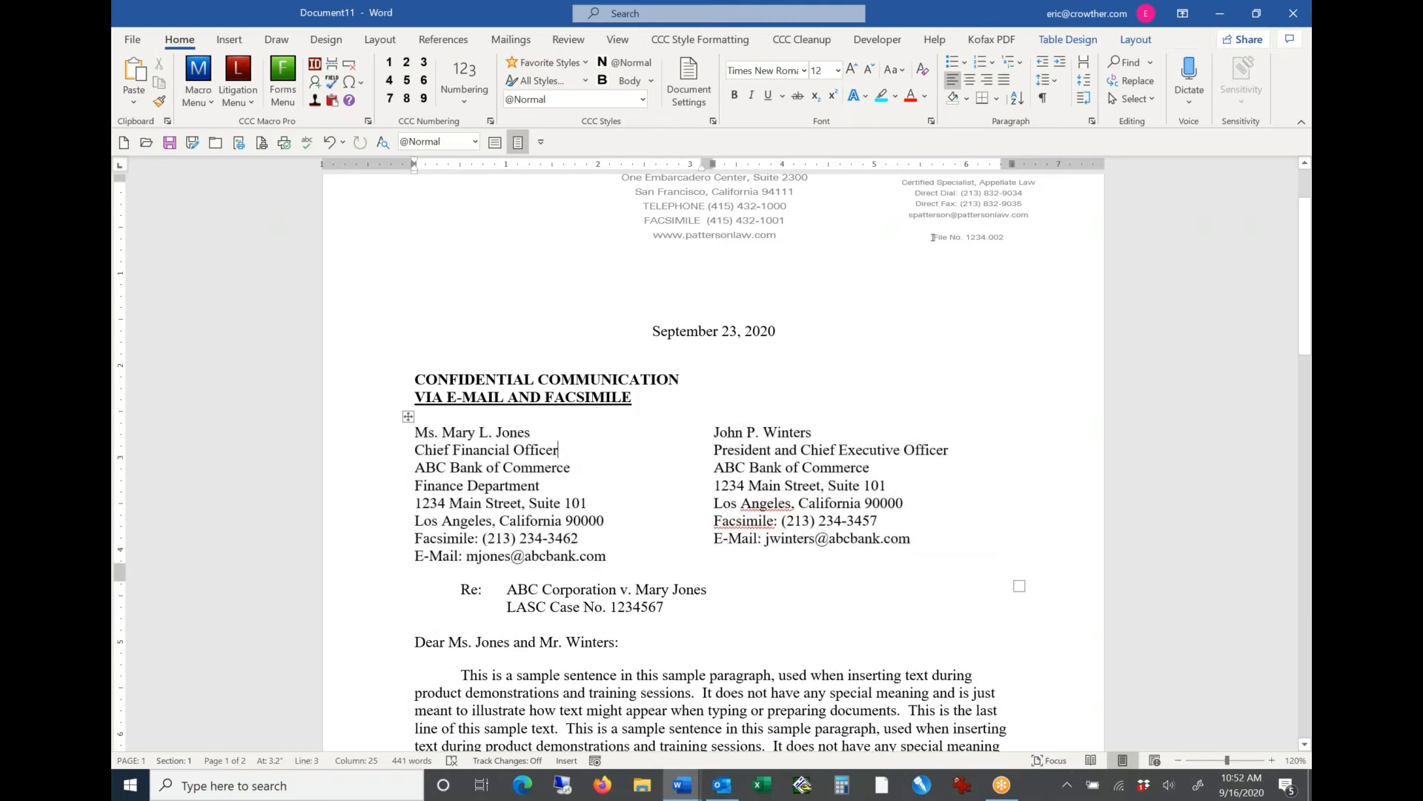
Step: Show the table gridlines around the recipient addresses to examine the table, and hide them again
click(533, 488)
key(alt+a)
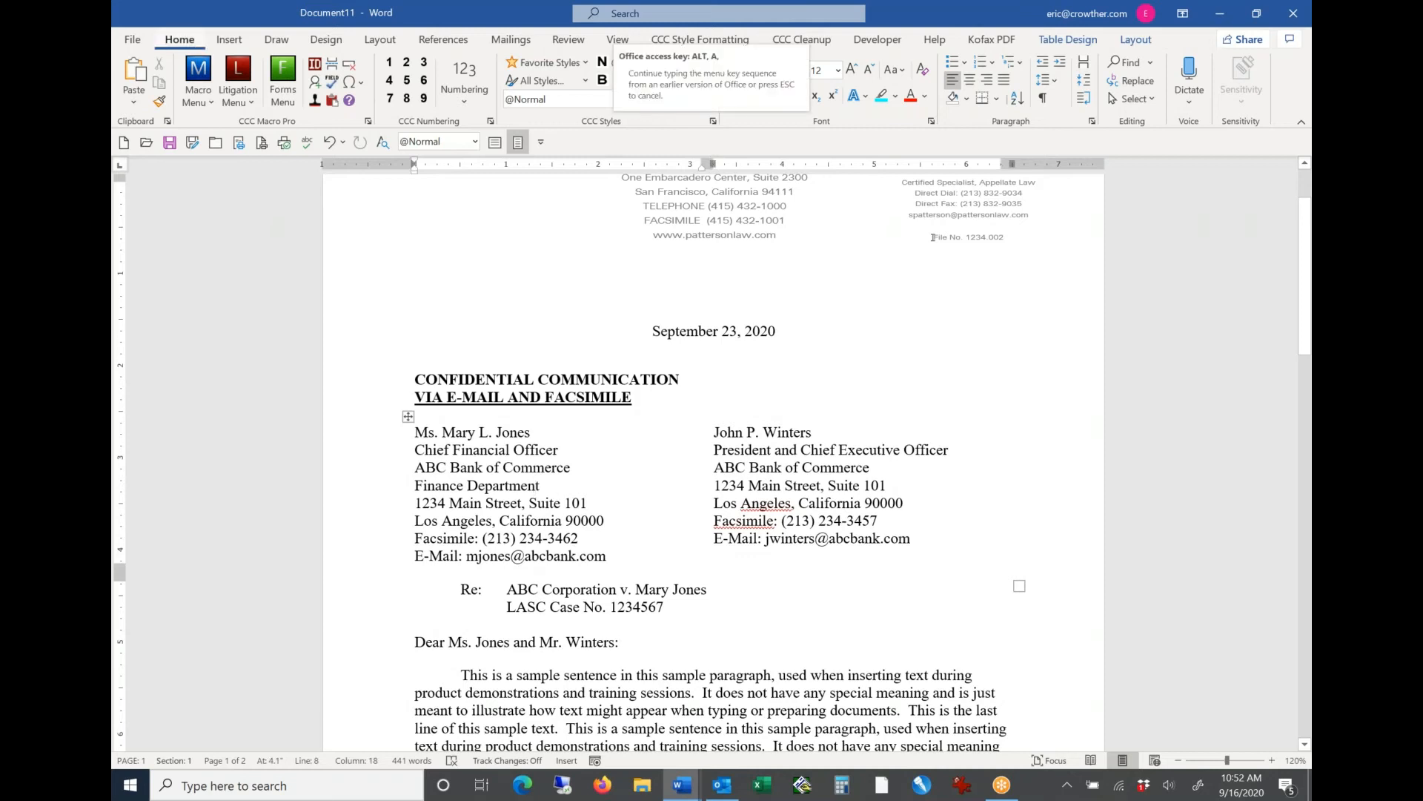
key(g)
drag(594, 479, 819, 518)
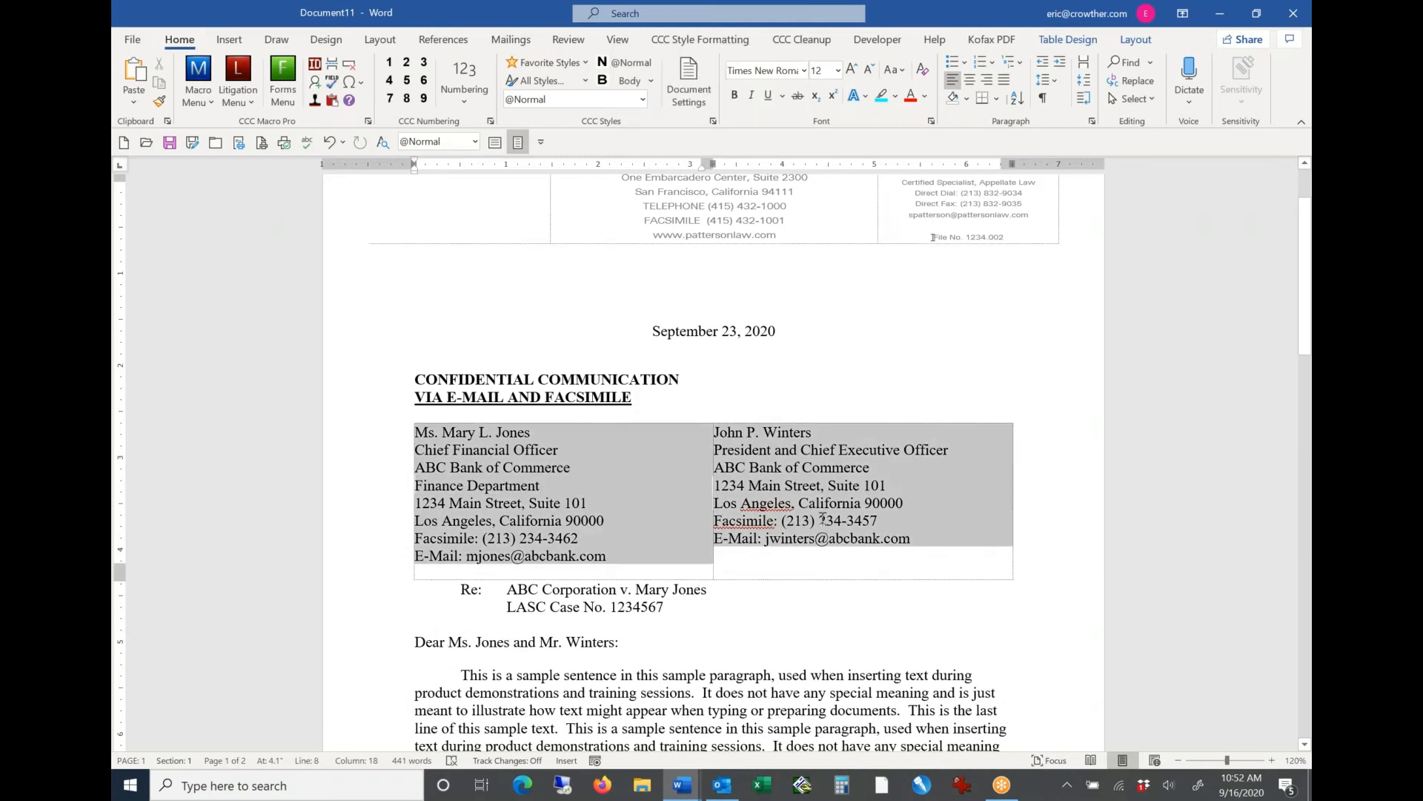
key(alt+a)
key(g)
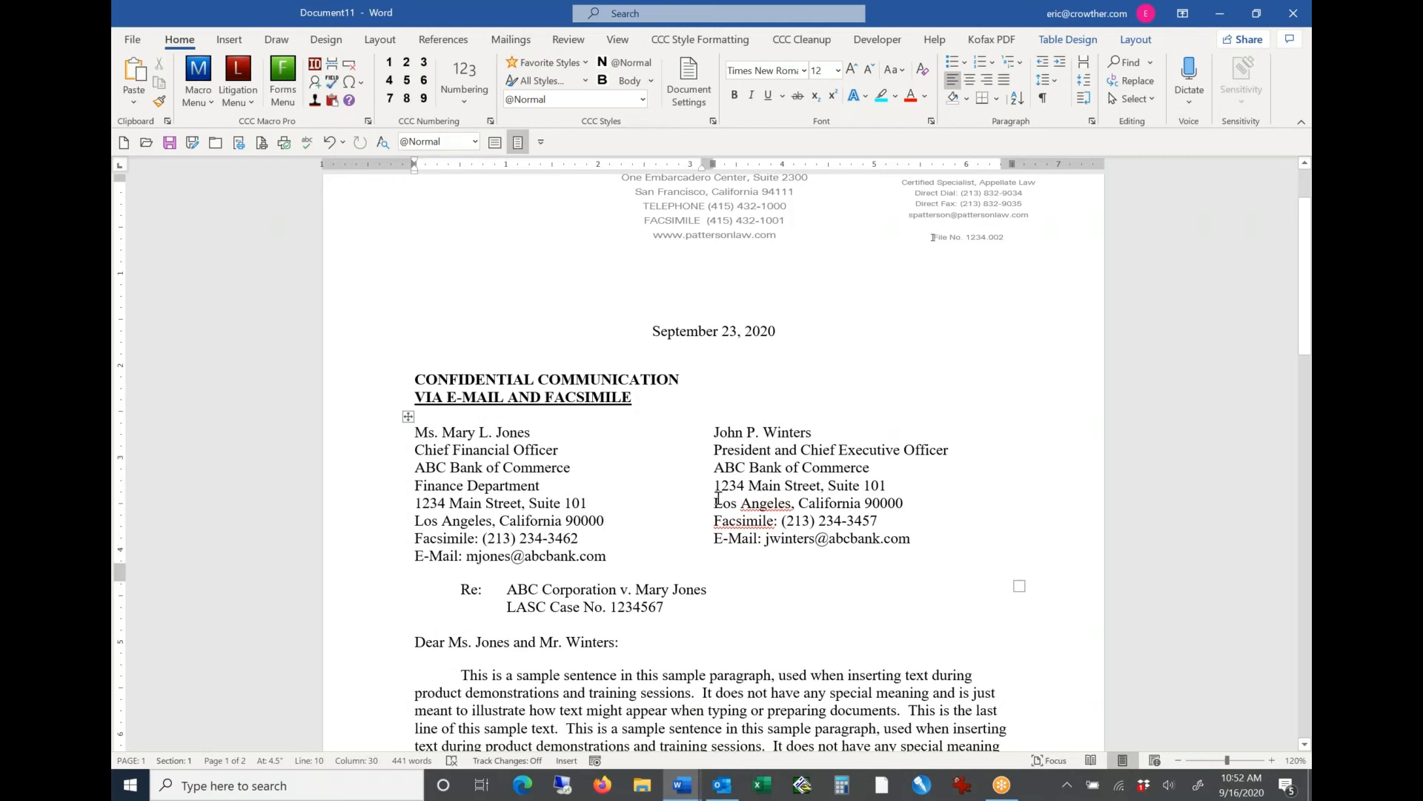
Step: Create envelopes for the letter's two recipients, keeping the Electronic return address and one envelope per recipient
click(755, 479)
click(191, 95)
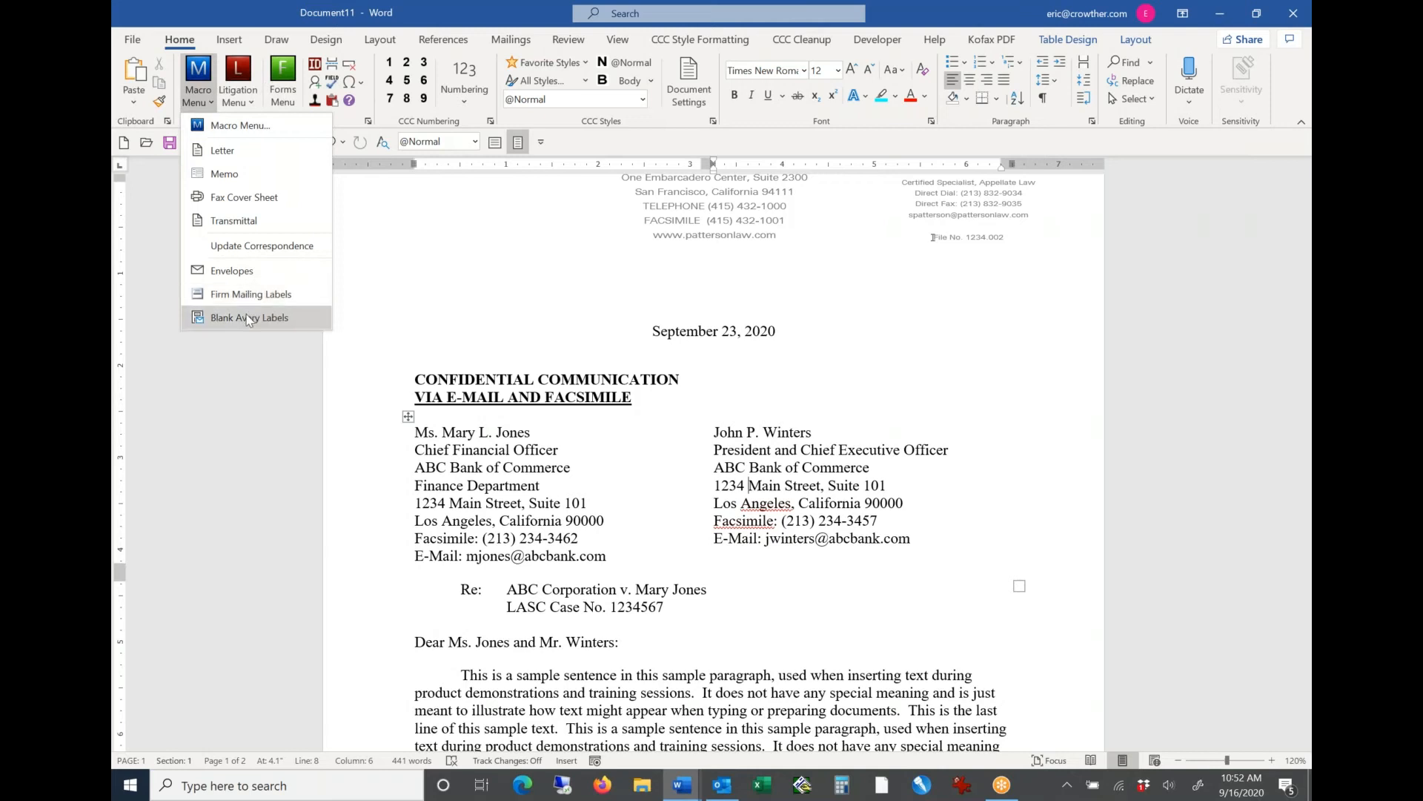
click(258, 274)
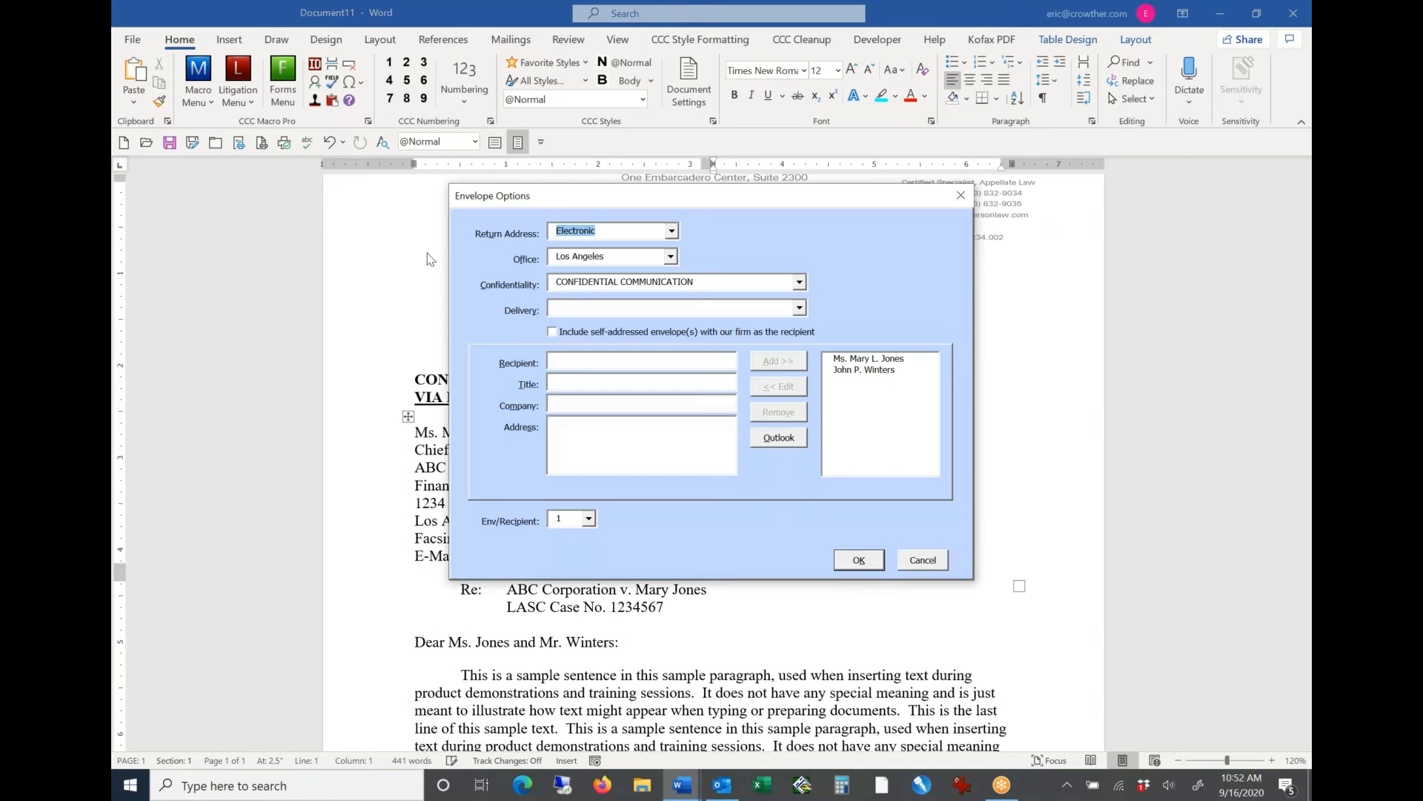
drag(631, 197, 603, 169)
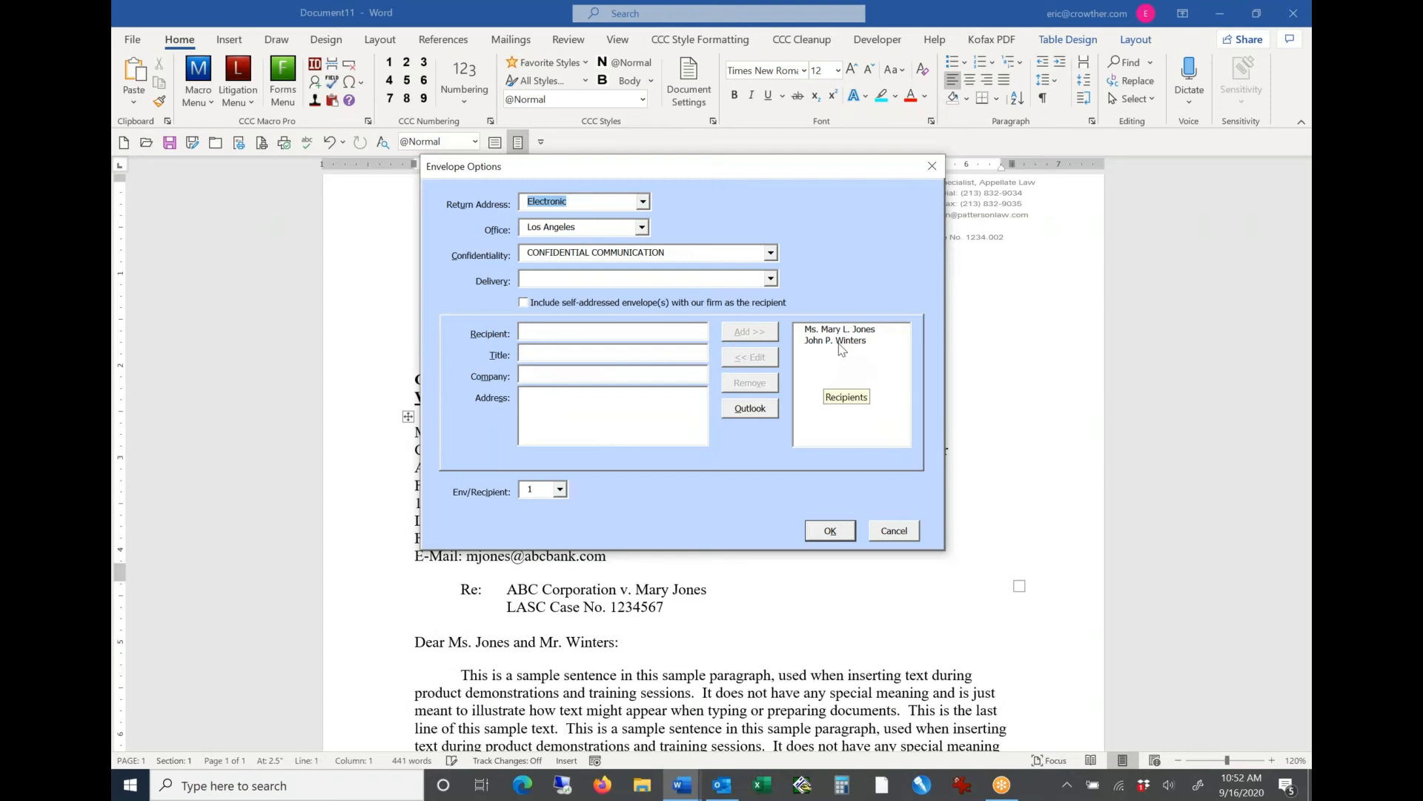
click(832, 529)
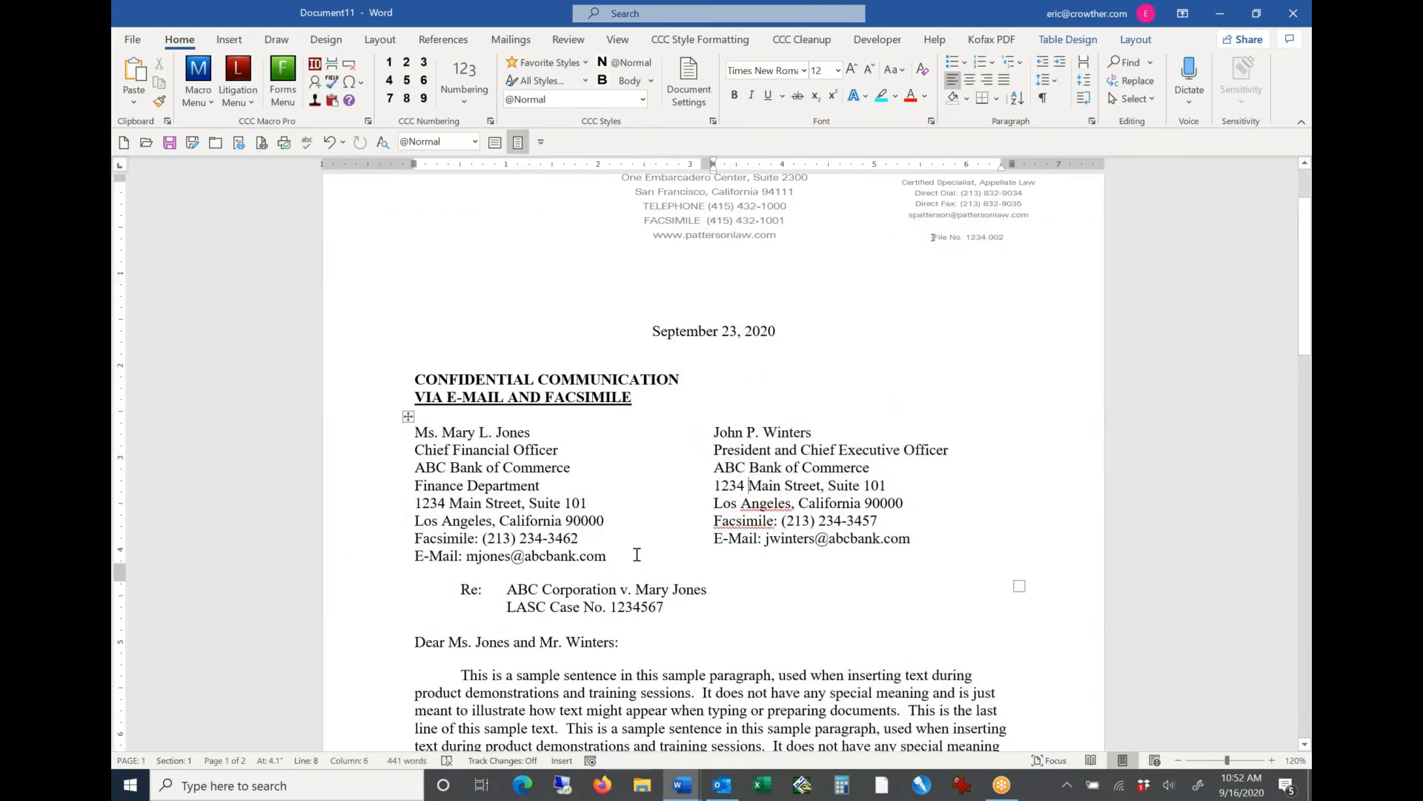
Step: Select the facsimile and e-mail lines in each recipient's address block of the letter to examine them
drag(635, 556, 418, 538)
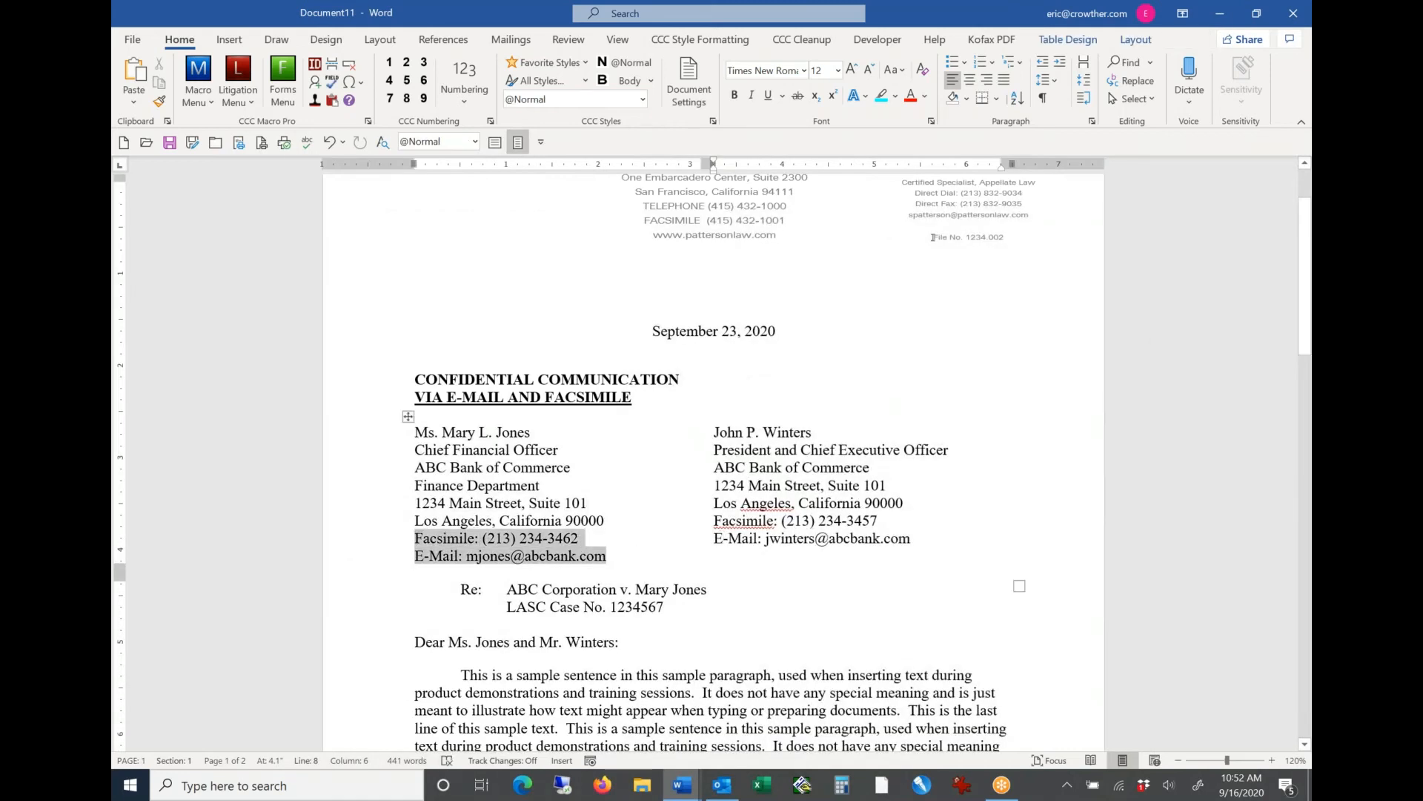
drag(925, 537, 722, 521)
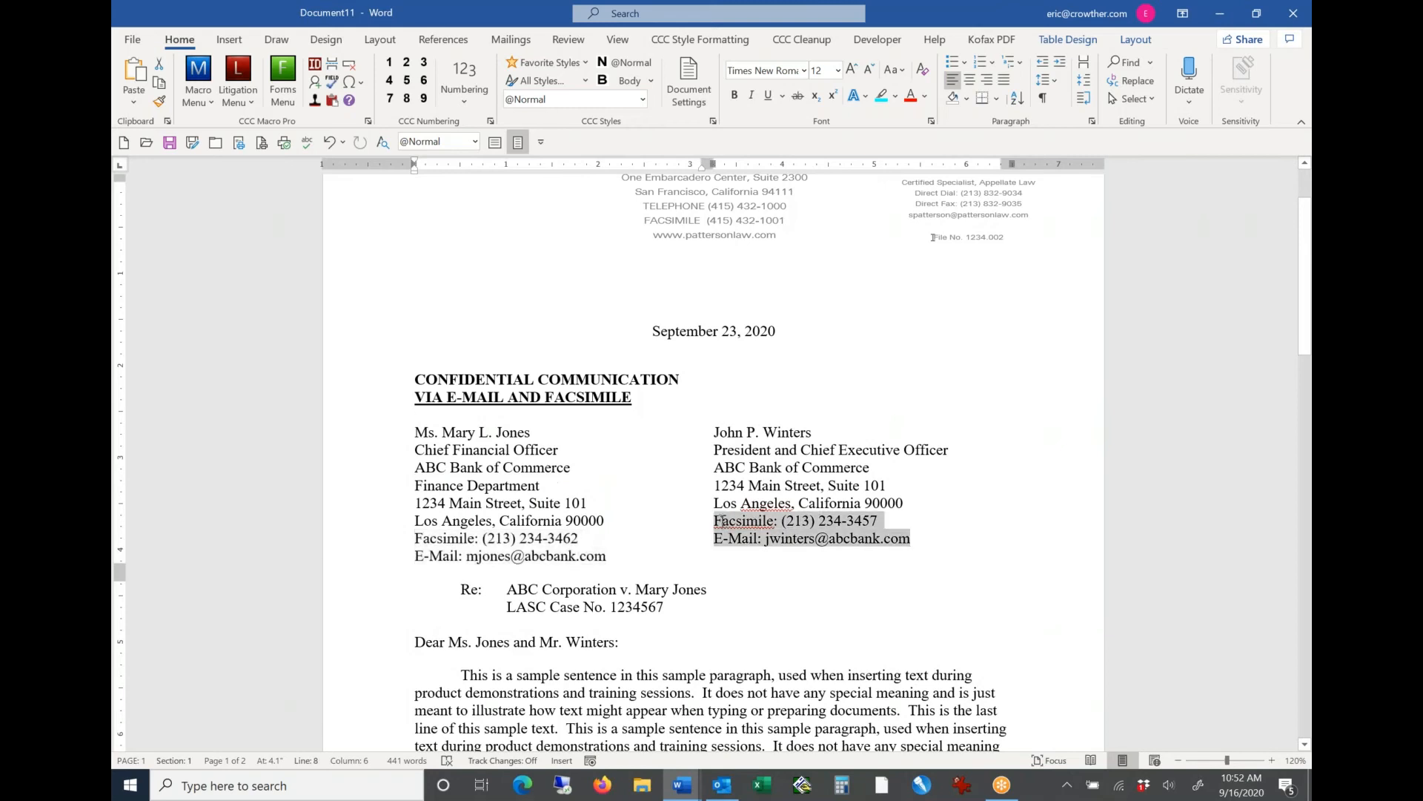
click(549, 485)
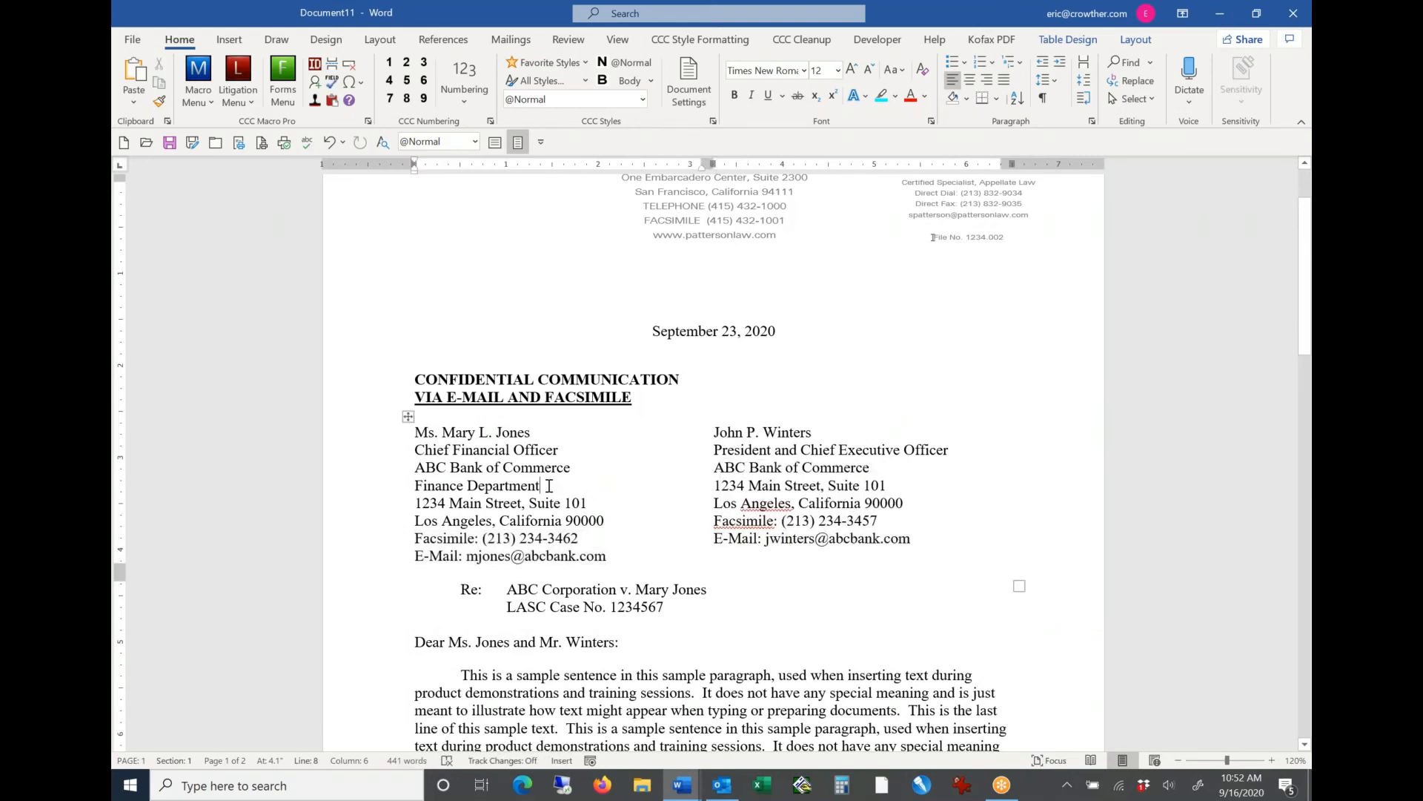
Step: Switch to the envelopes document and close it without saving
key(alt+Tab)
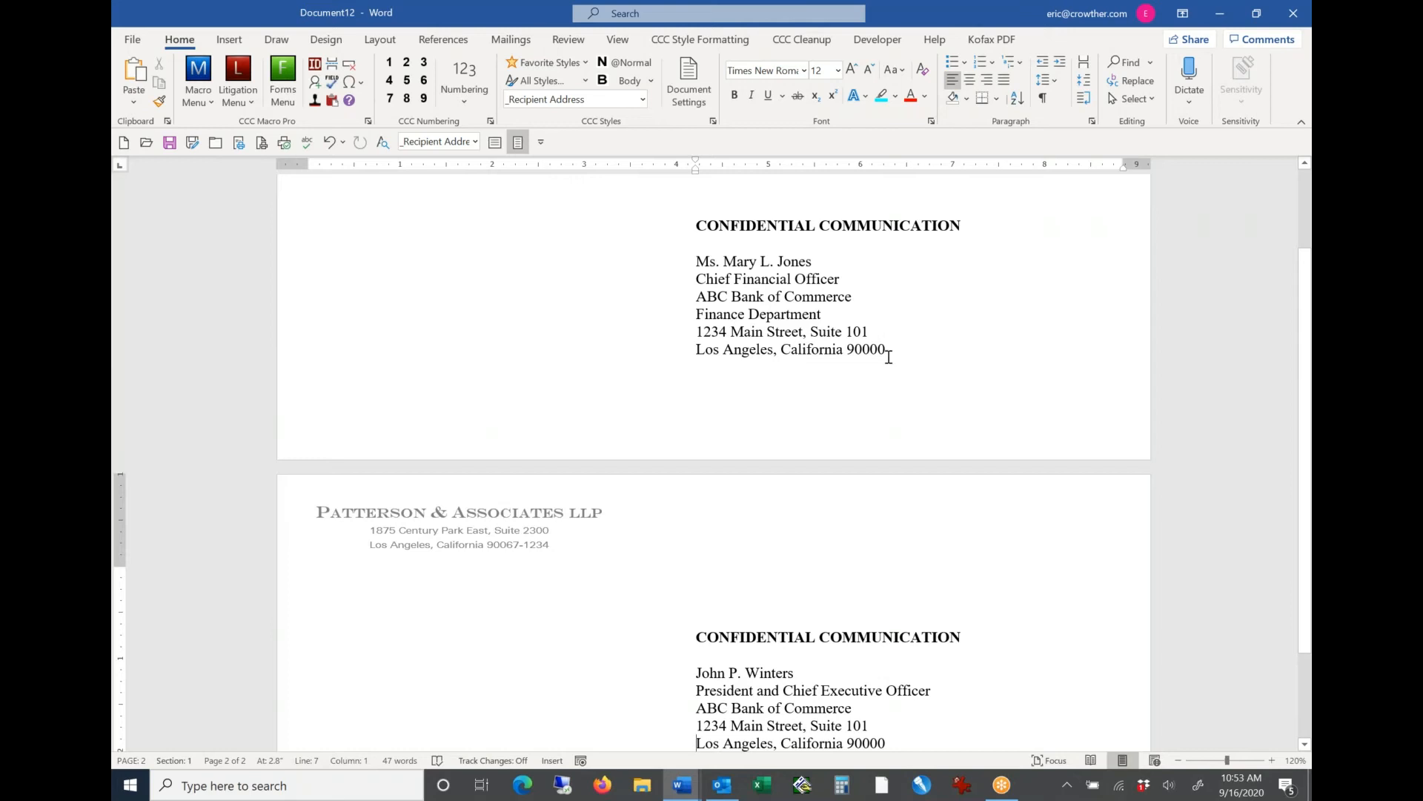
key(ctrl+w)
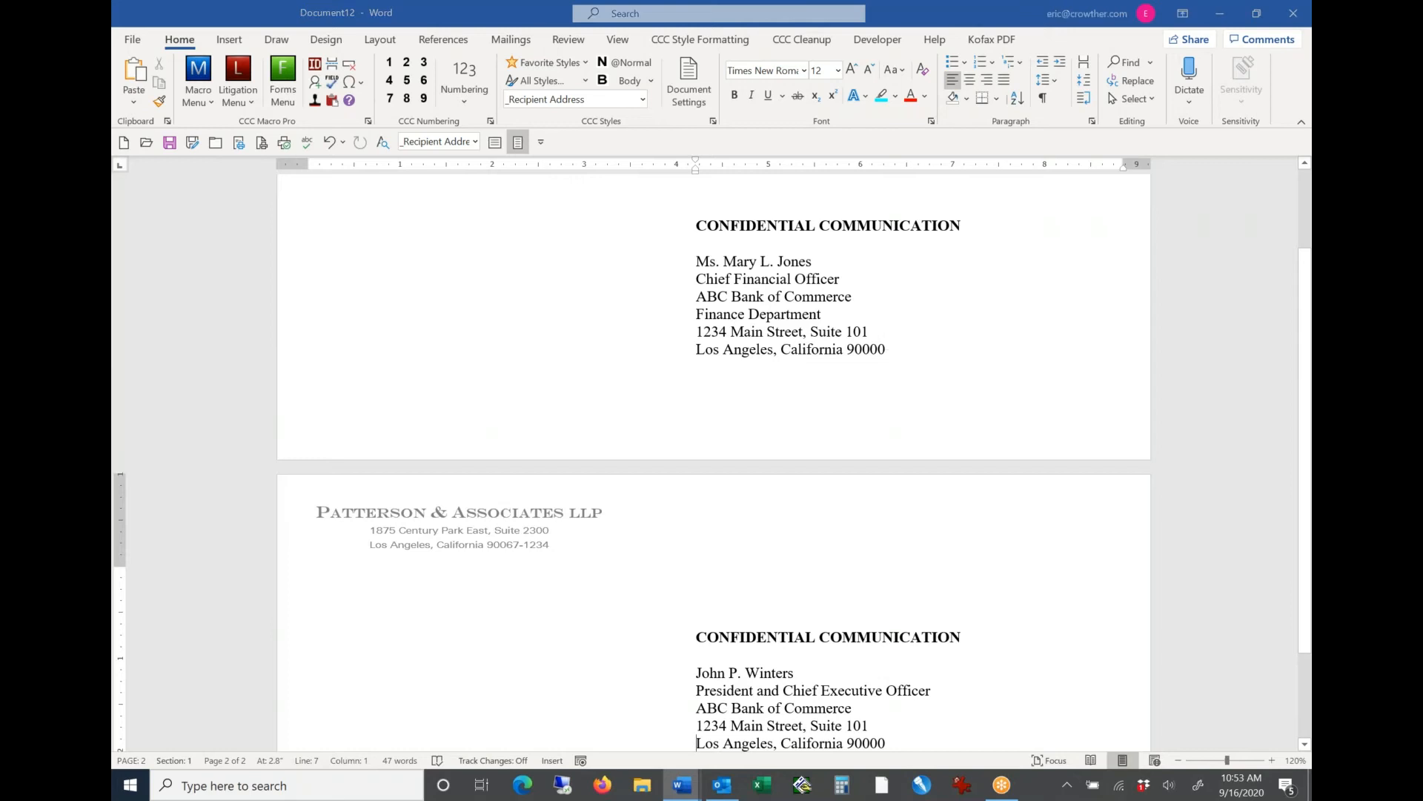
key(n)
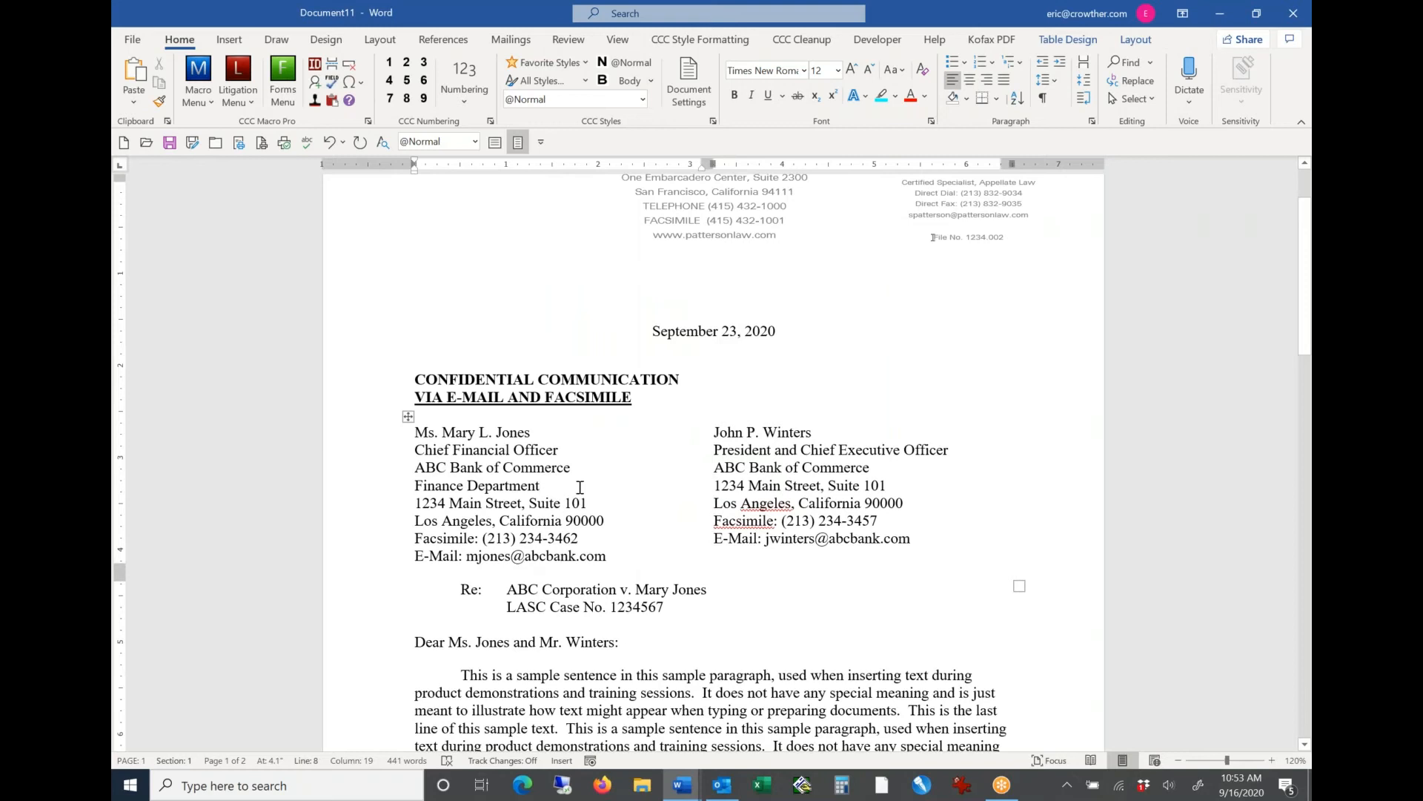
Step: Look over the envelope and label macros in the Macro Menu, and close the letter without saving it
click(198, 85)
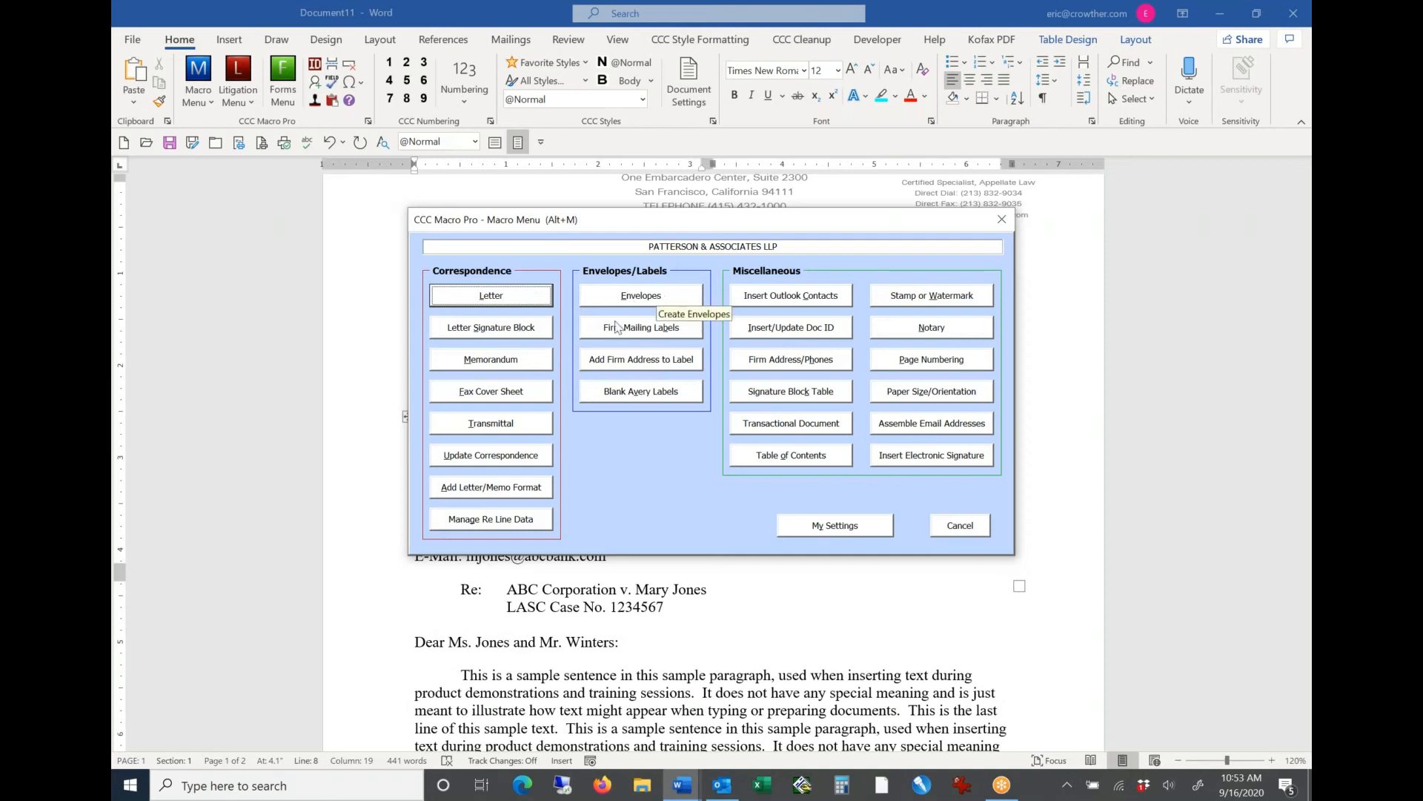
key(Escape)
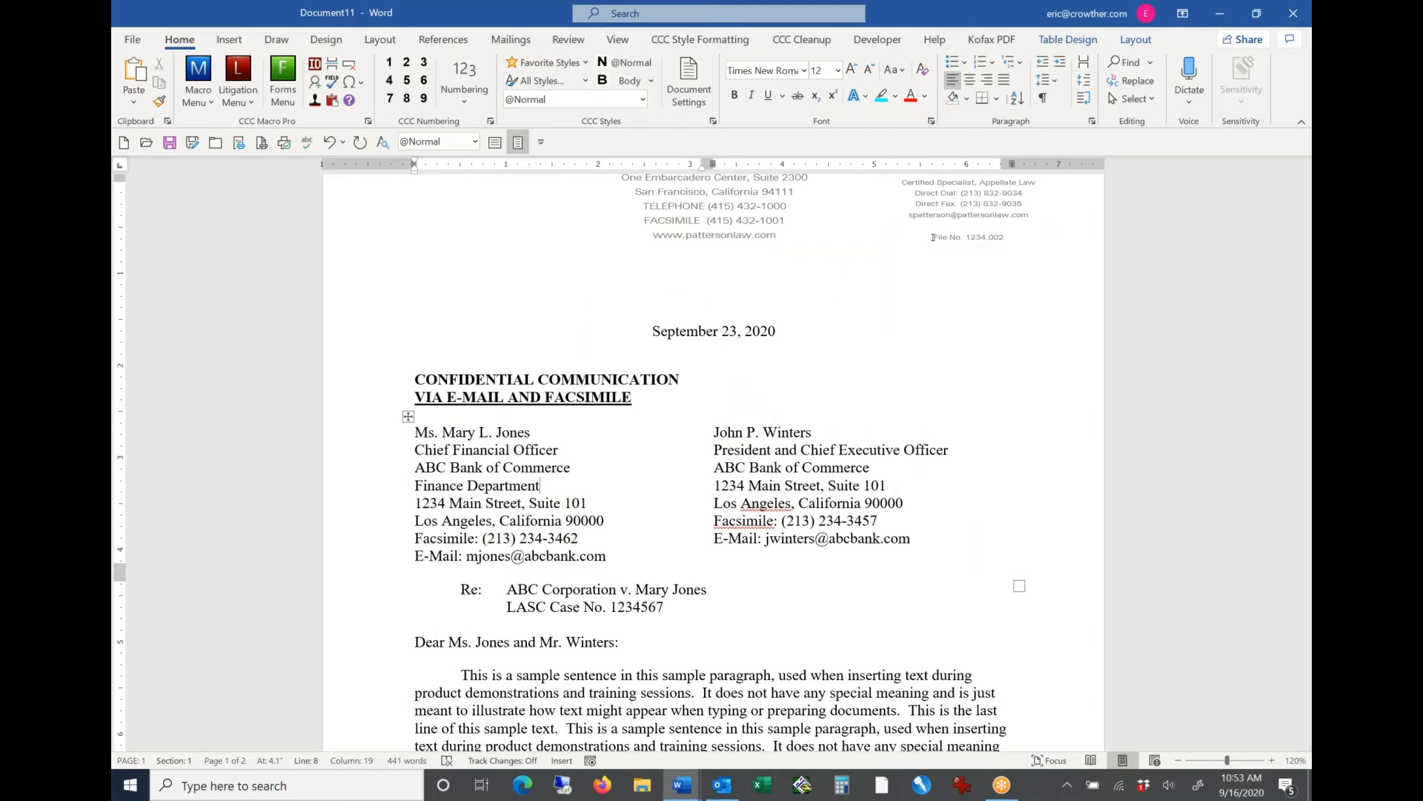
key(ctrl+w)
key(n)
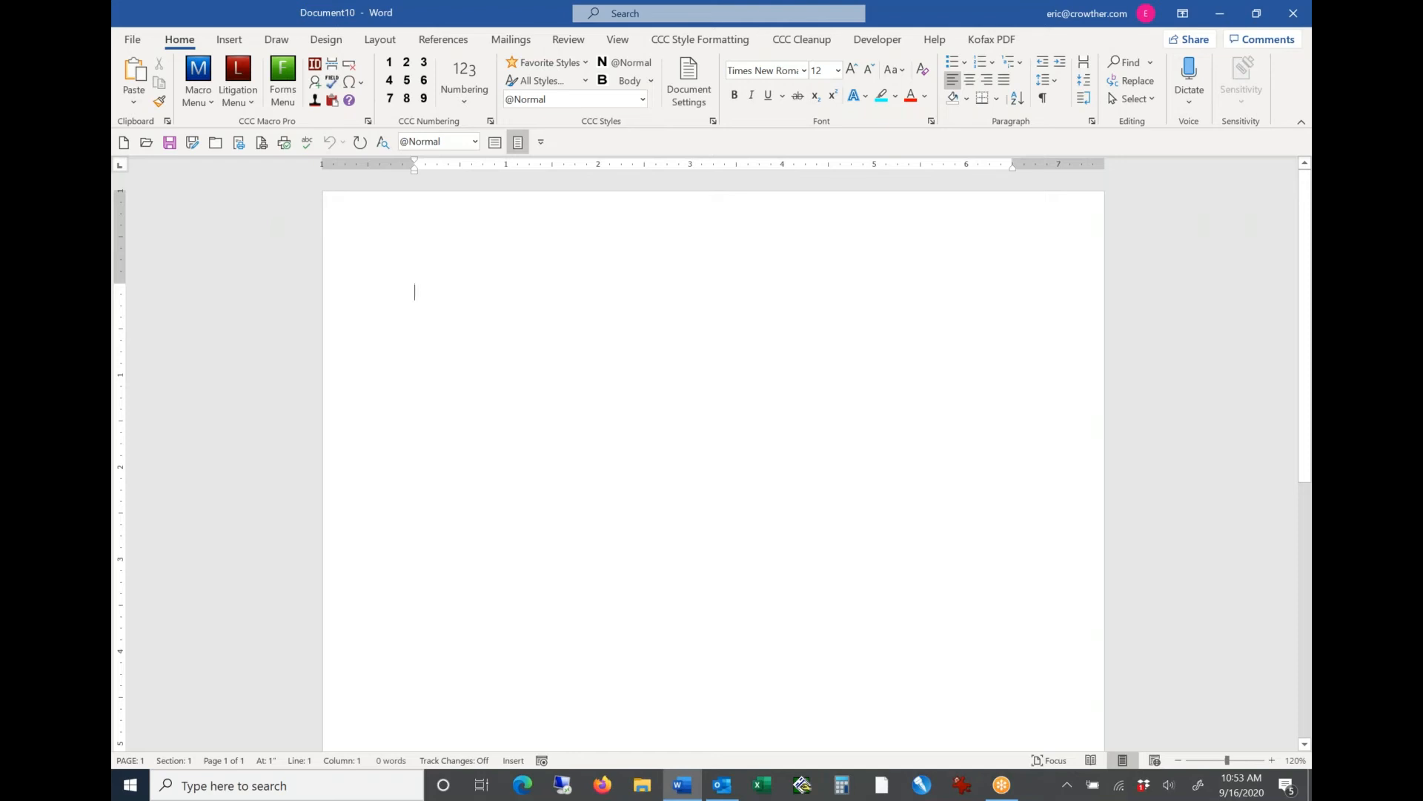
Step: Look up the existing master captions for the client-matter number and examine the caption management options without changing anything
click(238, 74)
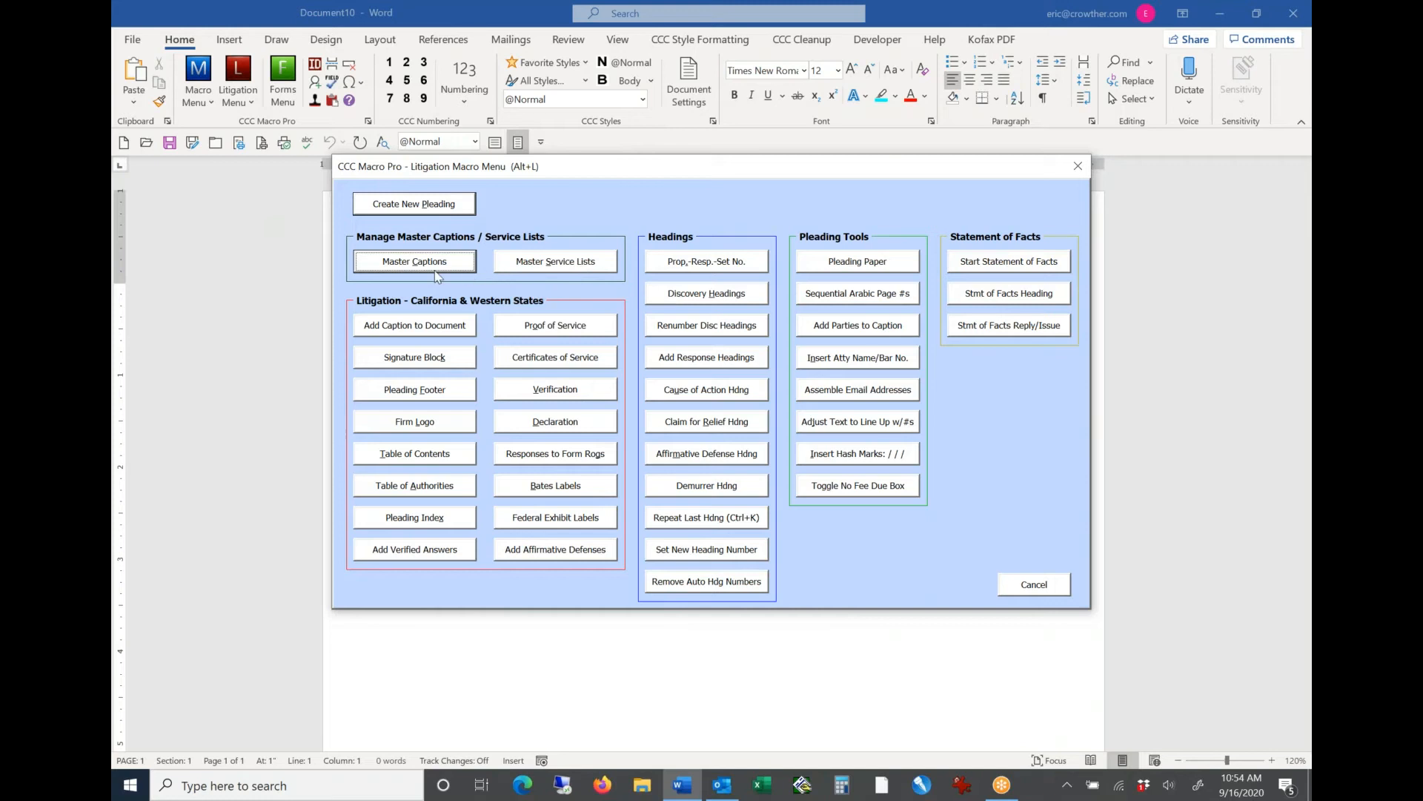
click(404, 265)
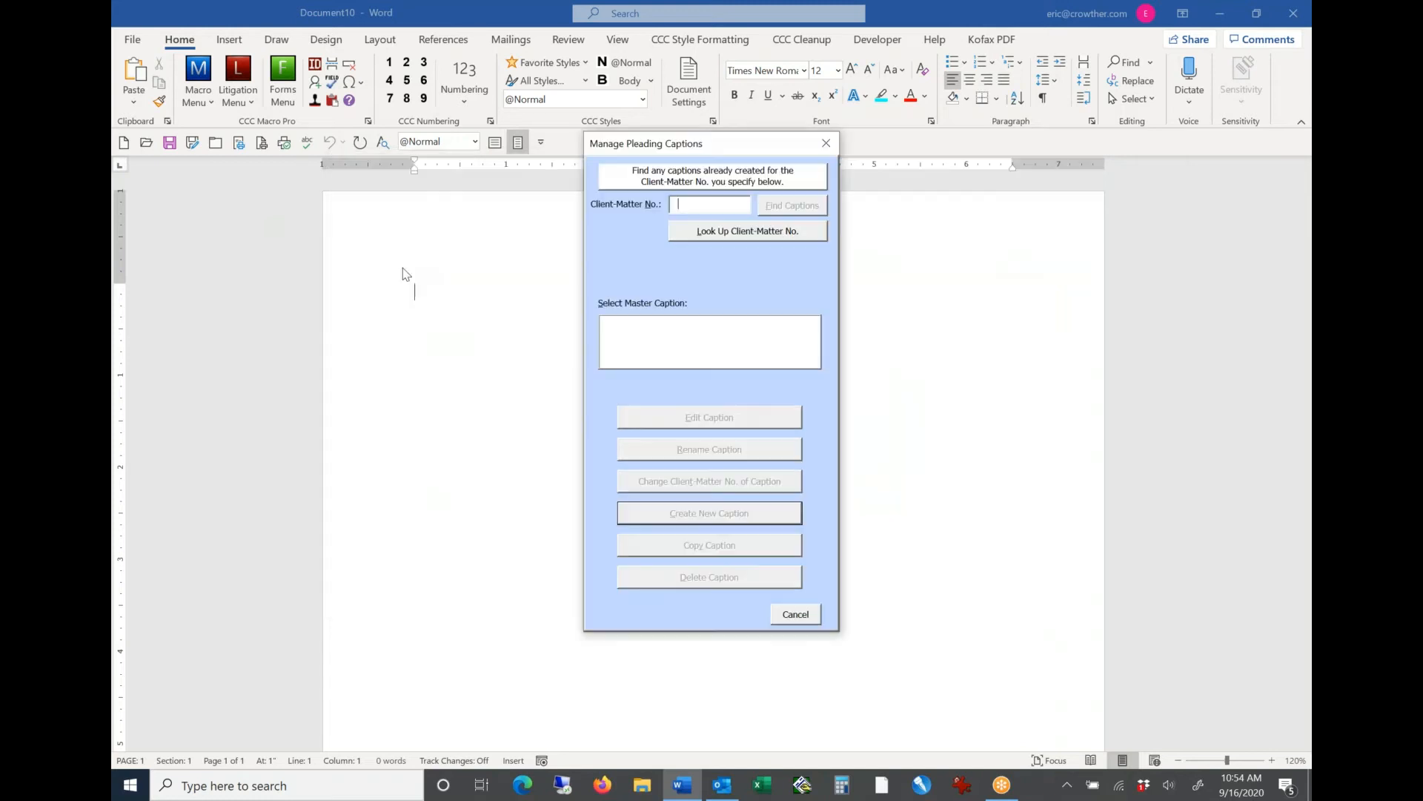
text(1234.0)
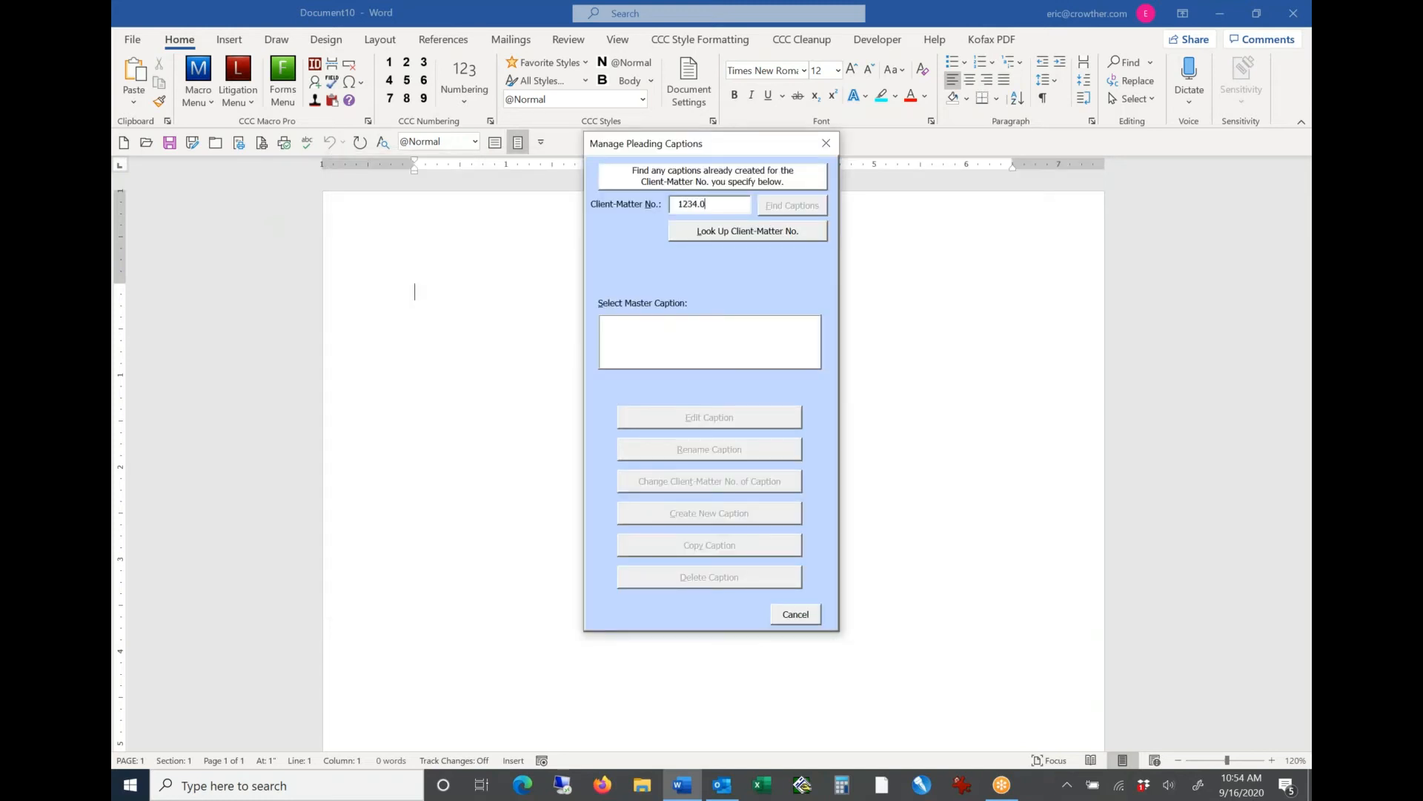
text(02)
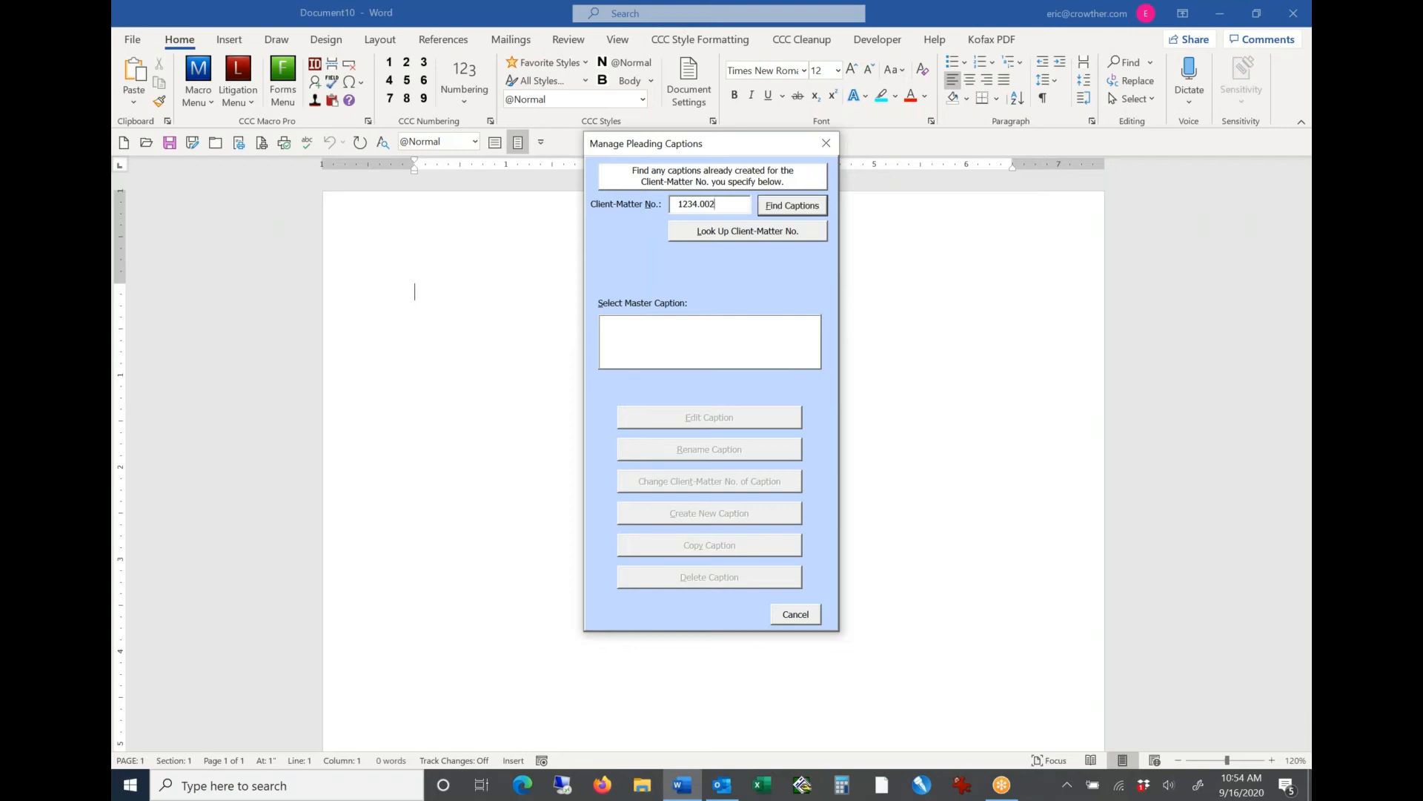
click(786, 210)
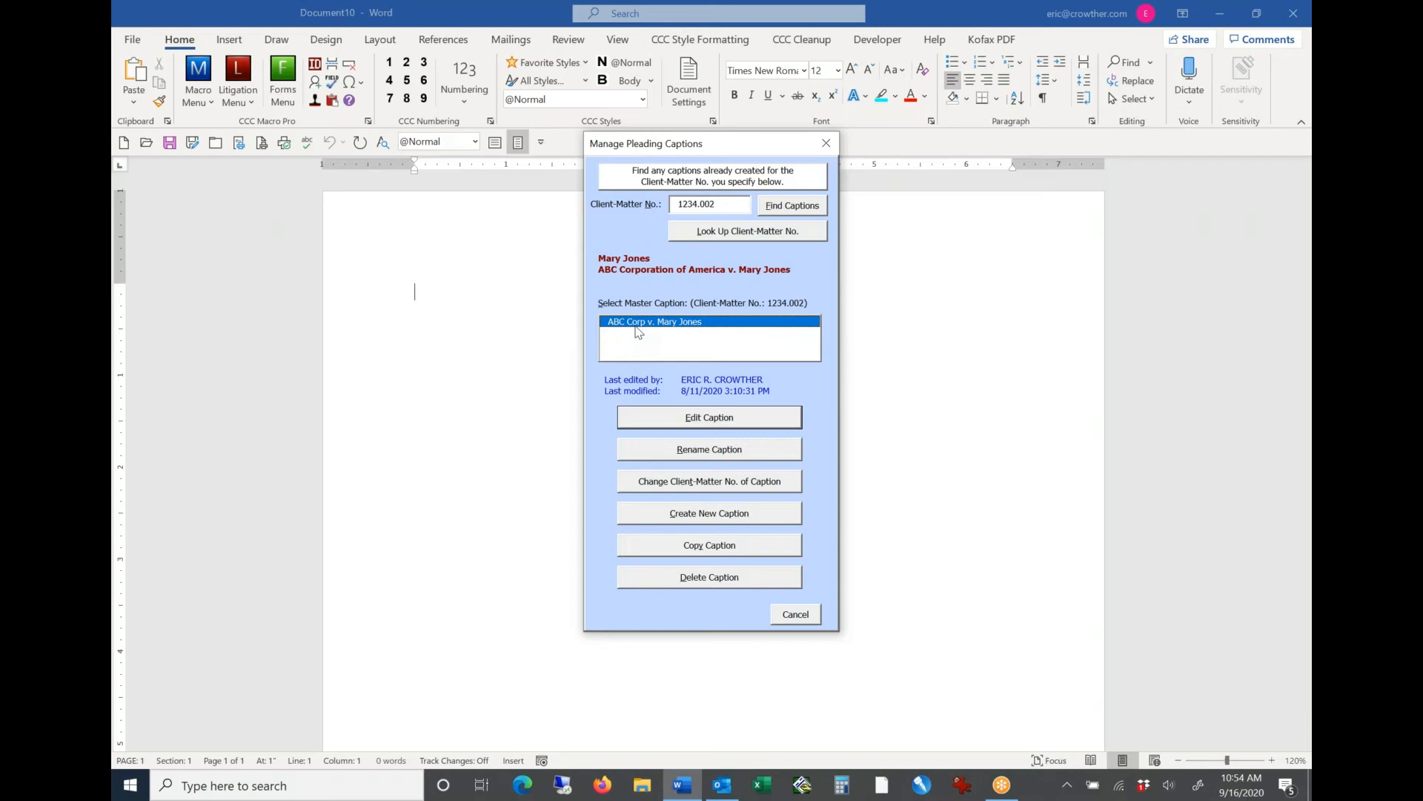
key(Escape)
Step: Start a new pleading based on the existing master caption found under the client-matter number
click(238, 80)
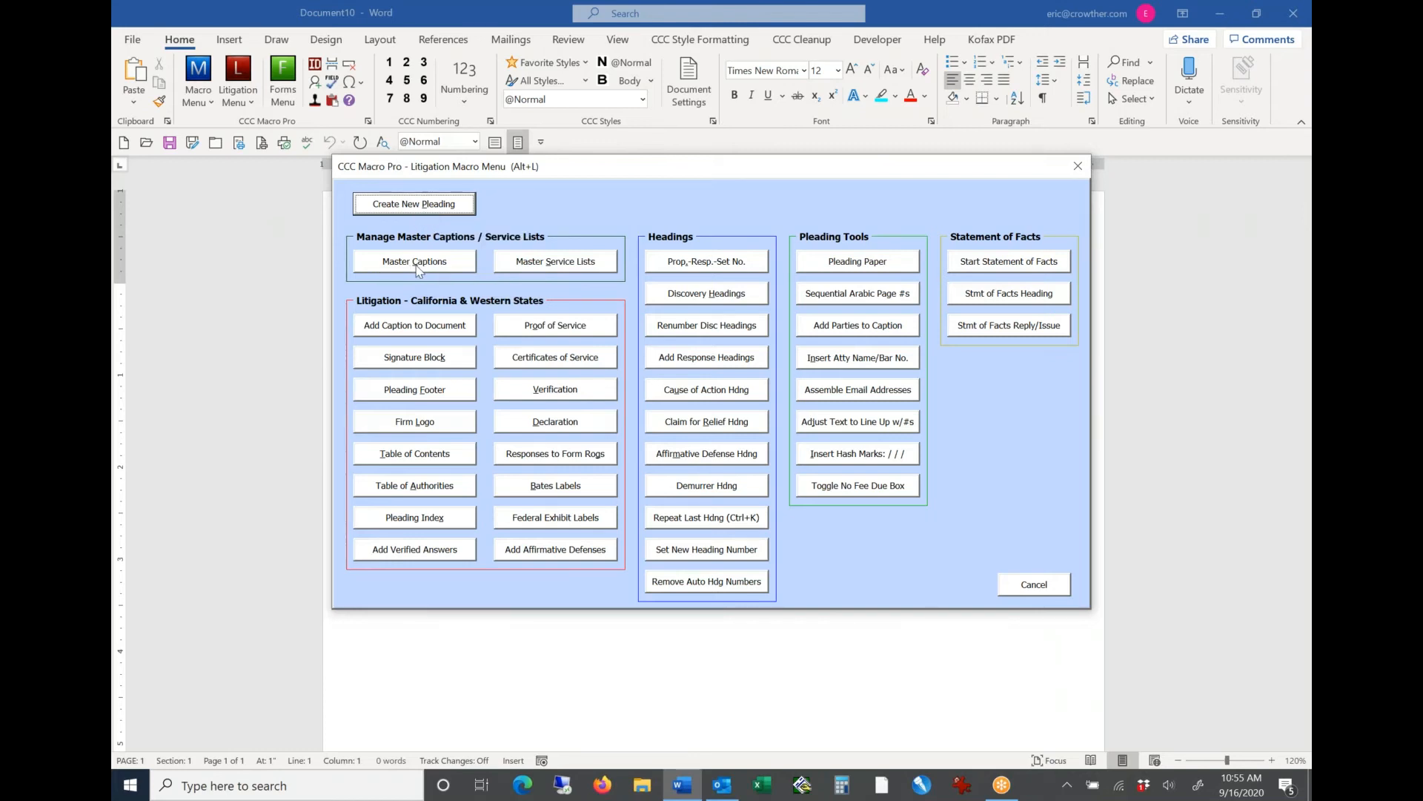
click(433, 211)
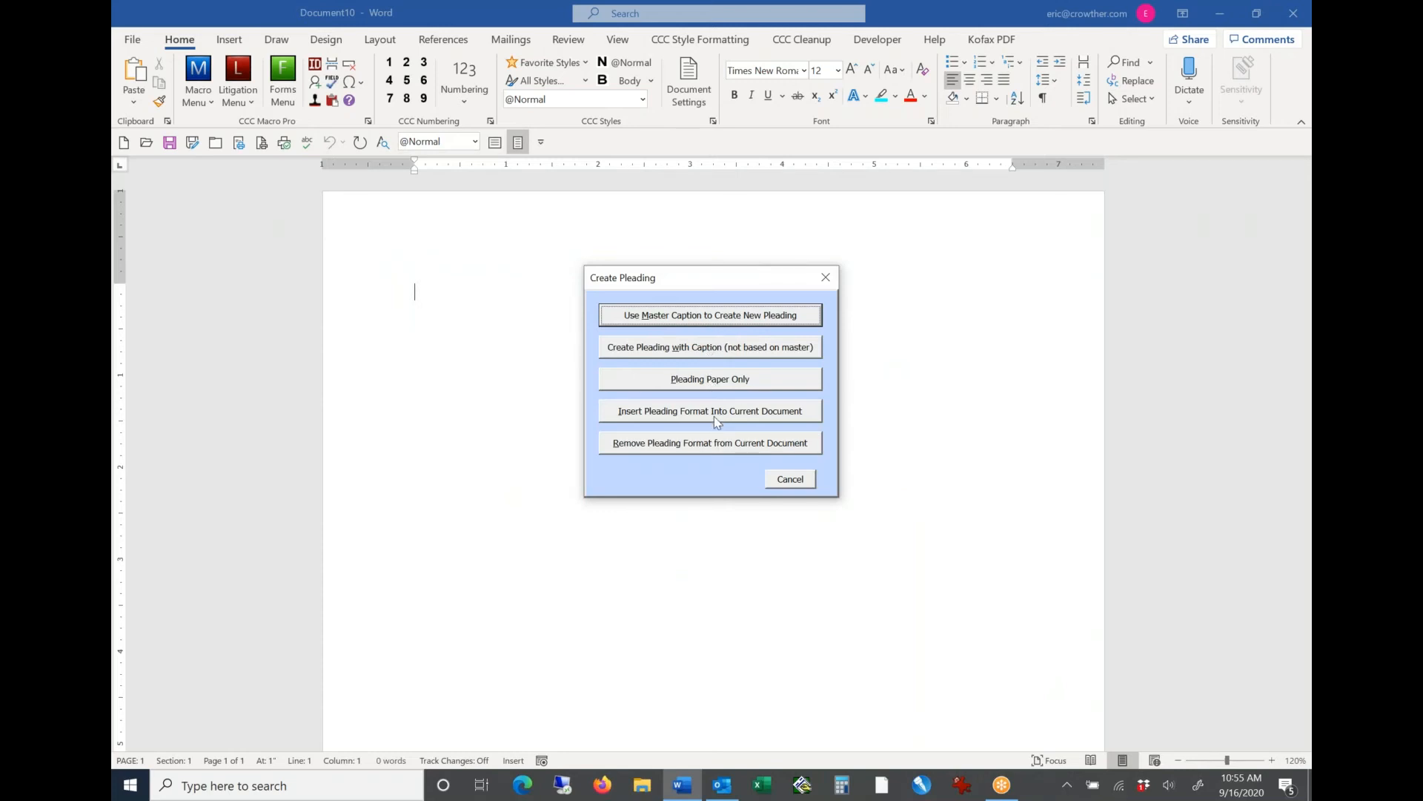
click(723, 319)
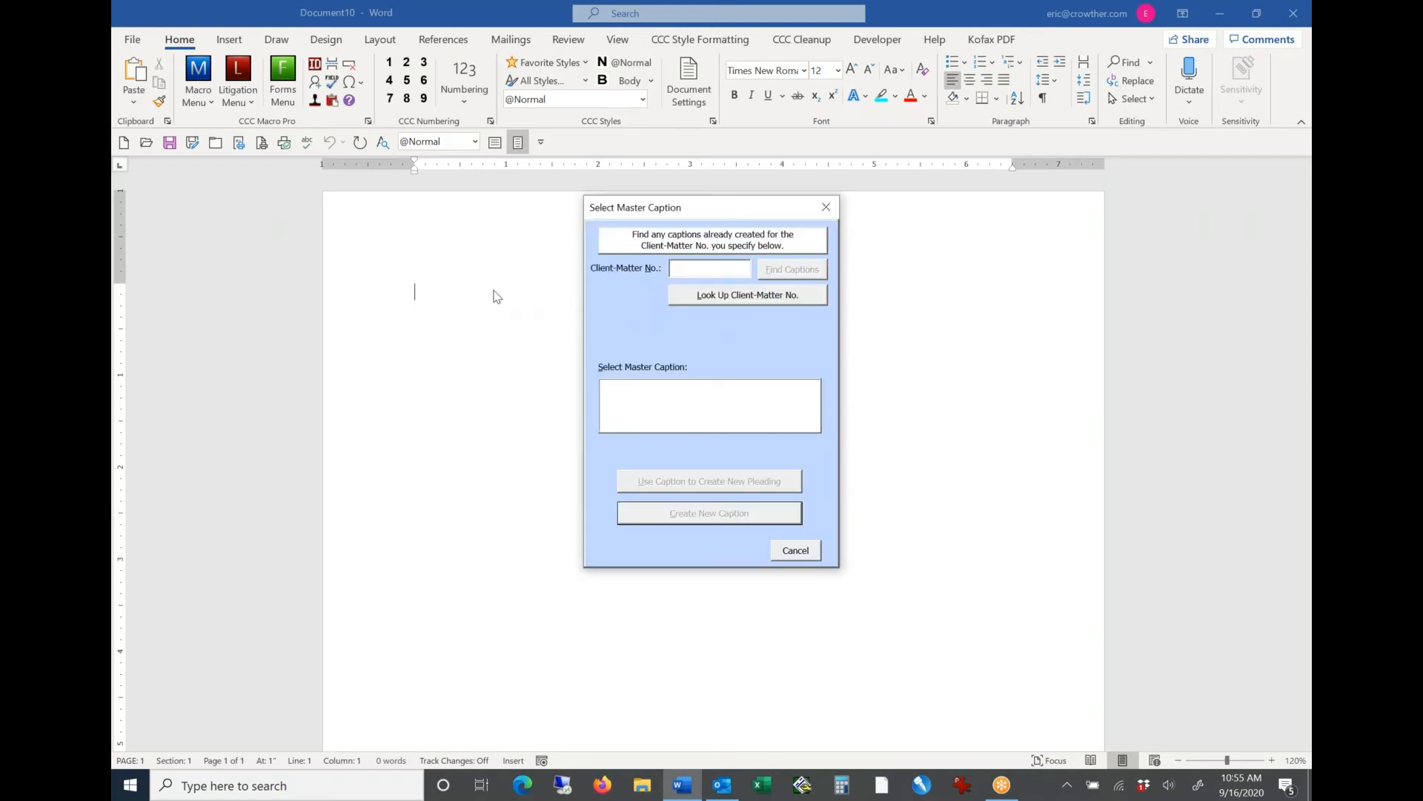
text(1234.002)
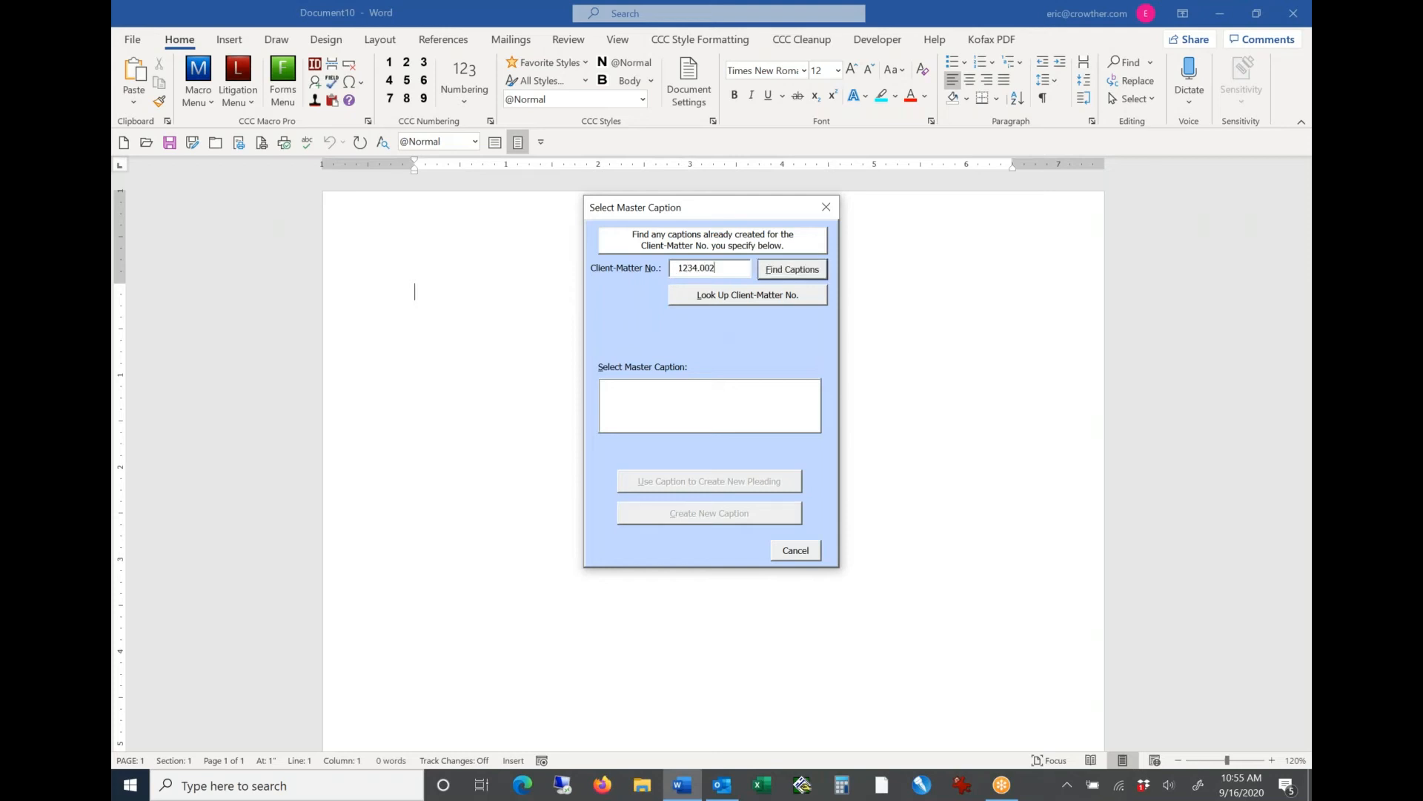
key(Return)
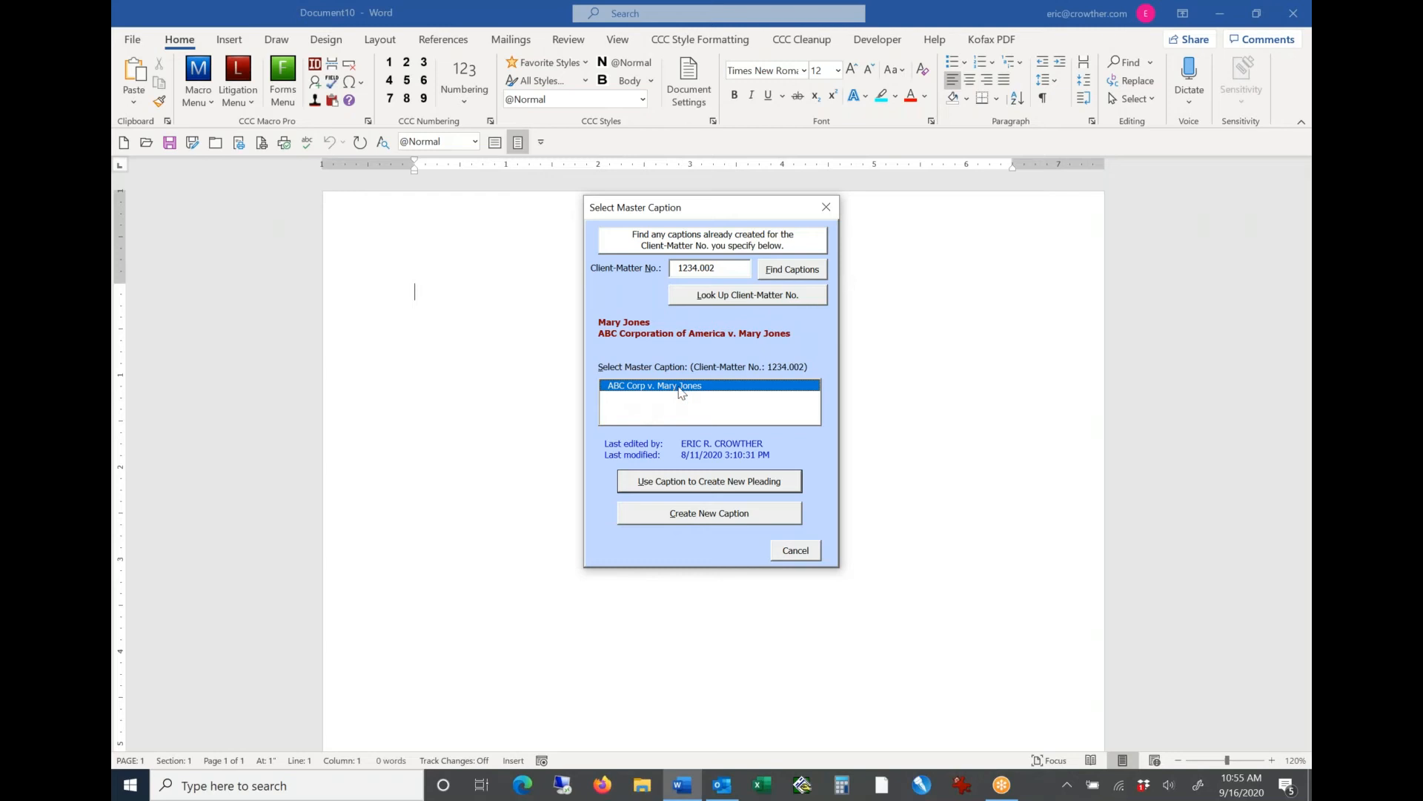
click(699, 491)
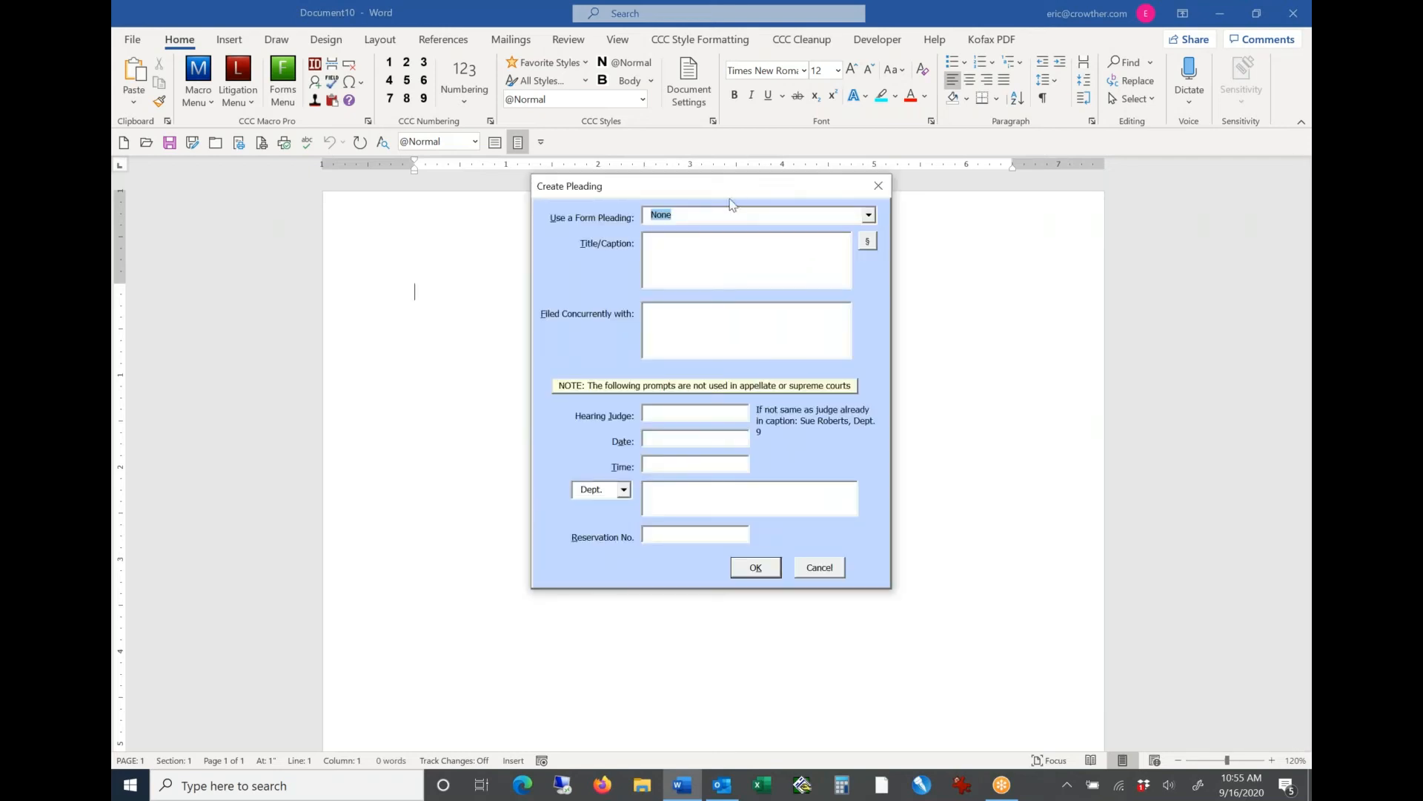
drag(739, 189, 711, 181)
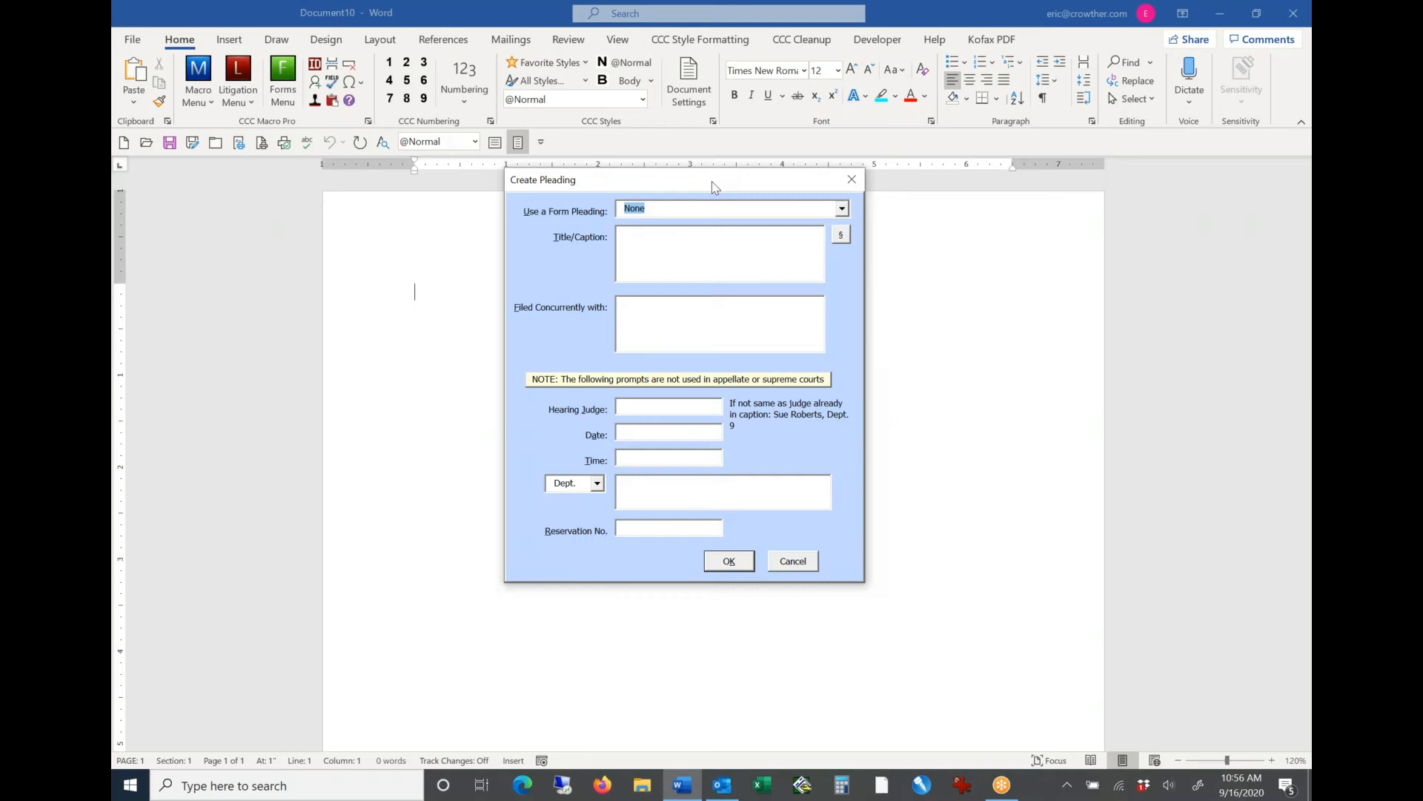
click(707, 257)
key(Caps_Lock)
text(ANSWER TO)
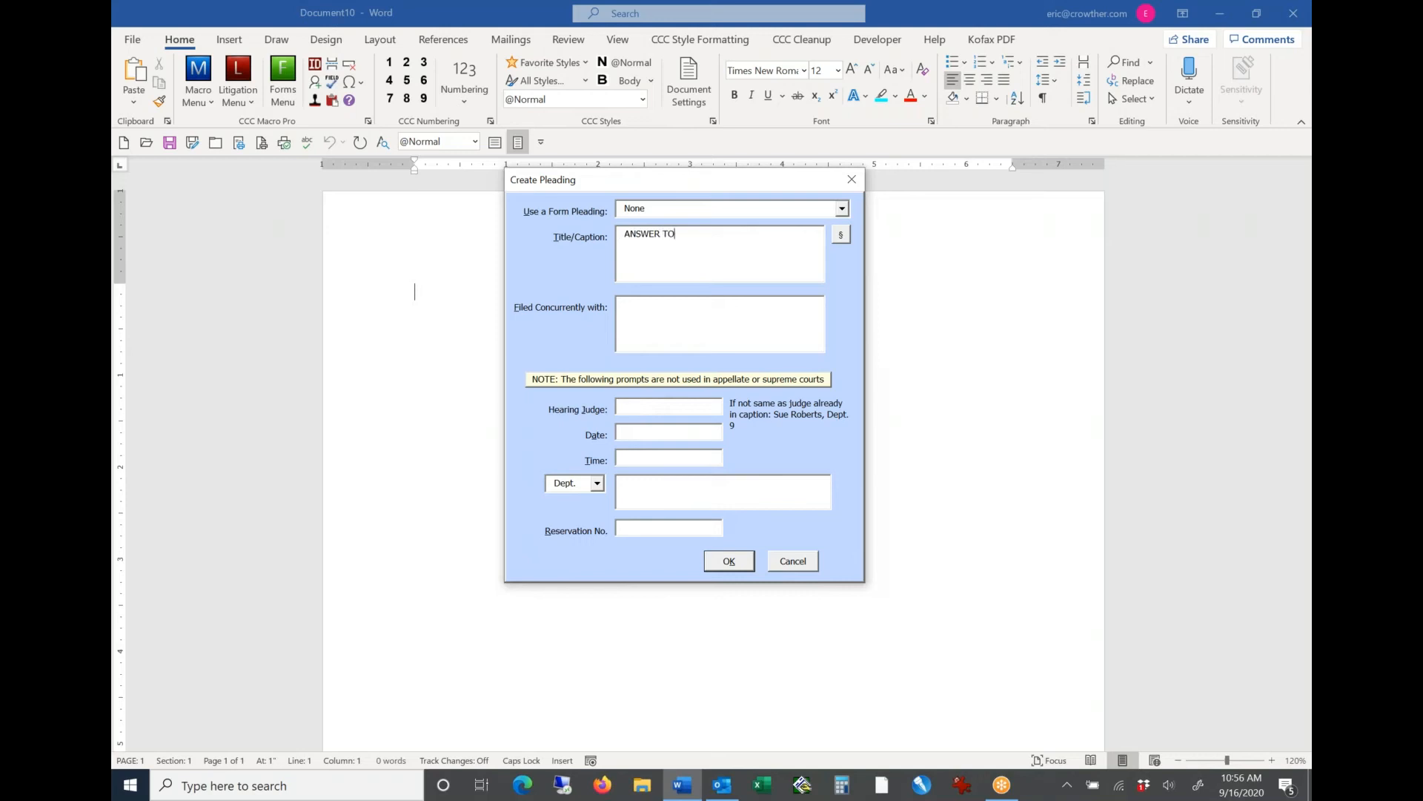
text( COMPLAINT)
key(shift+Home)
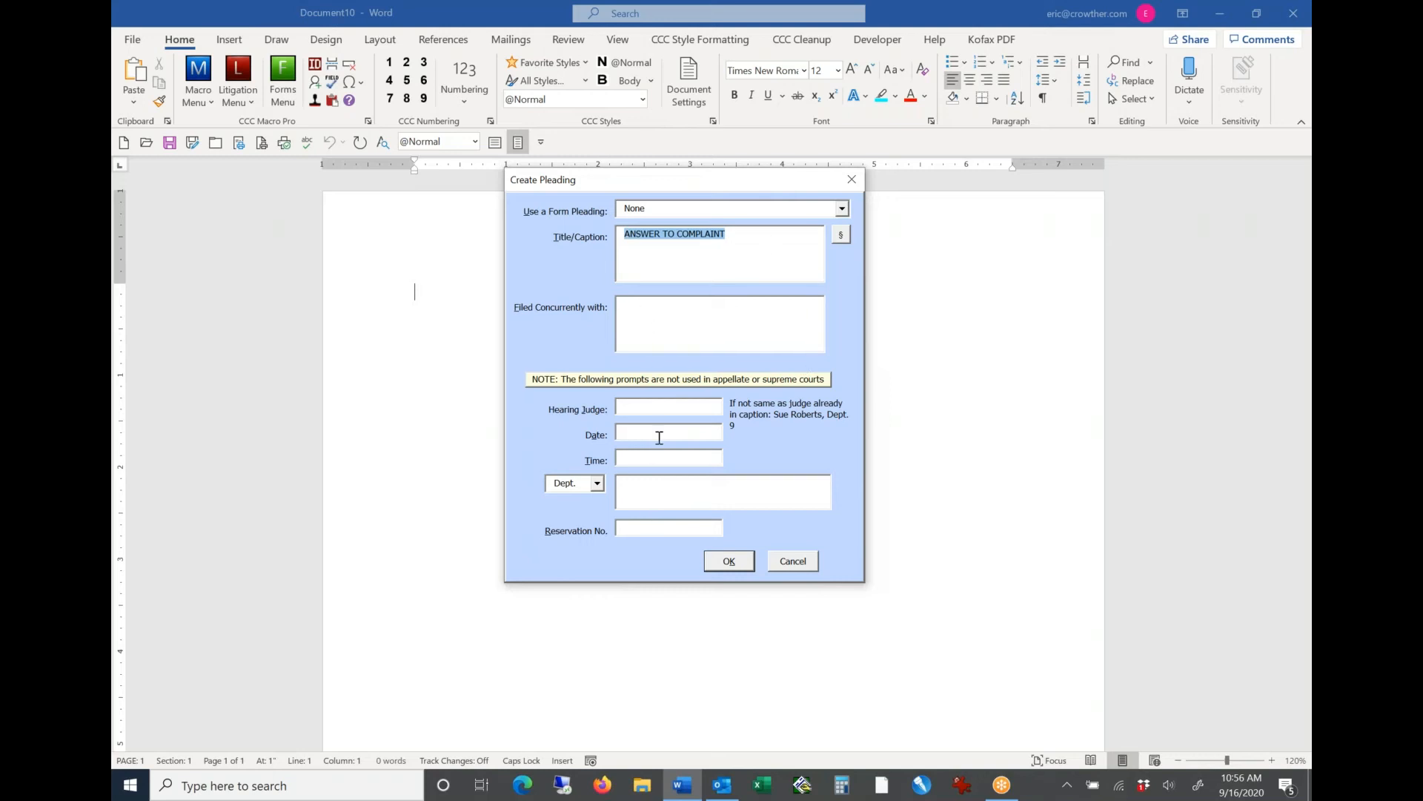
key(Delete)
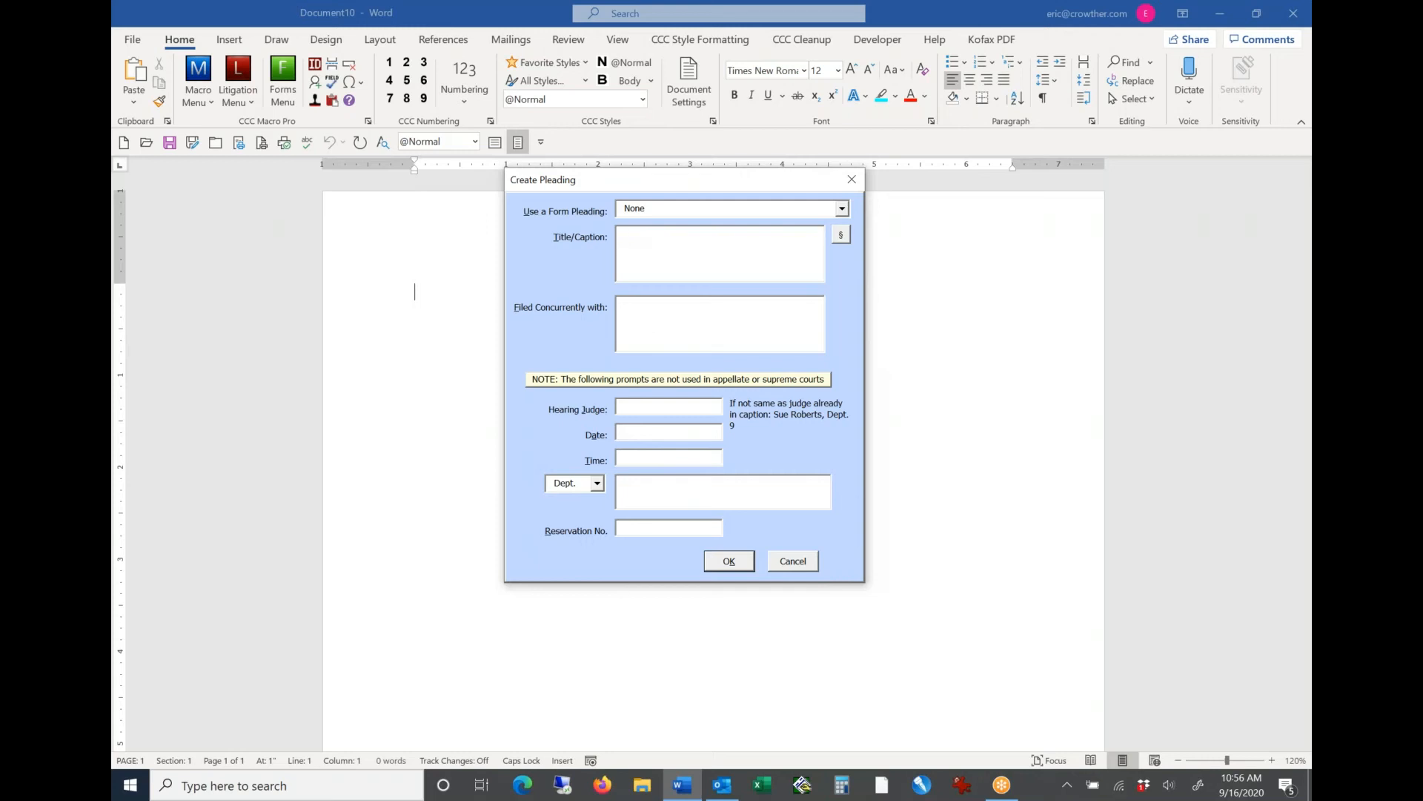
Step: Title the pleading in capitals as a notice of motion and motion of the named defendant to dismiss the complaint
text(NOTICE OF MOTION AND MOTION OF DEFENDANT )
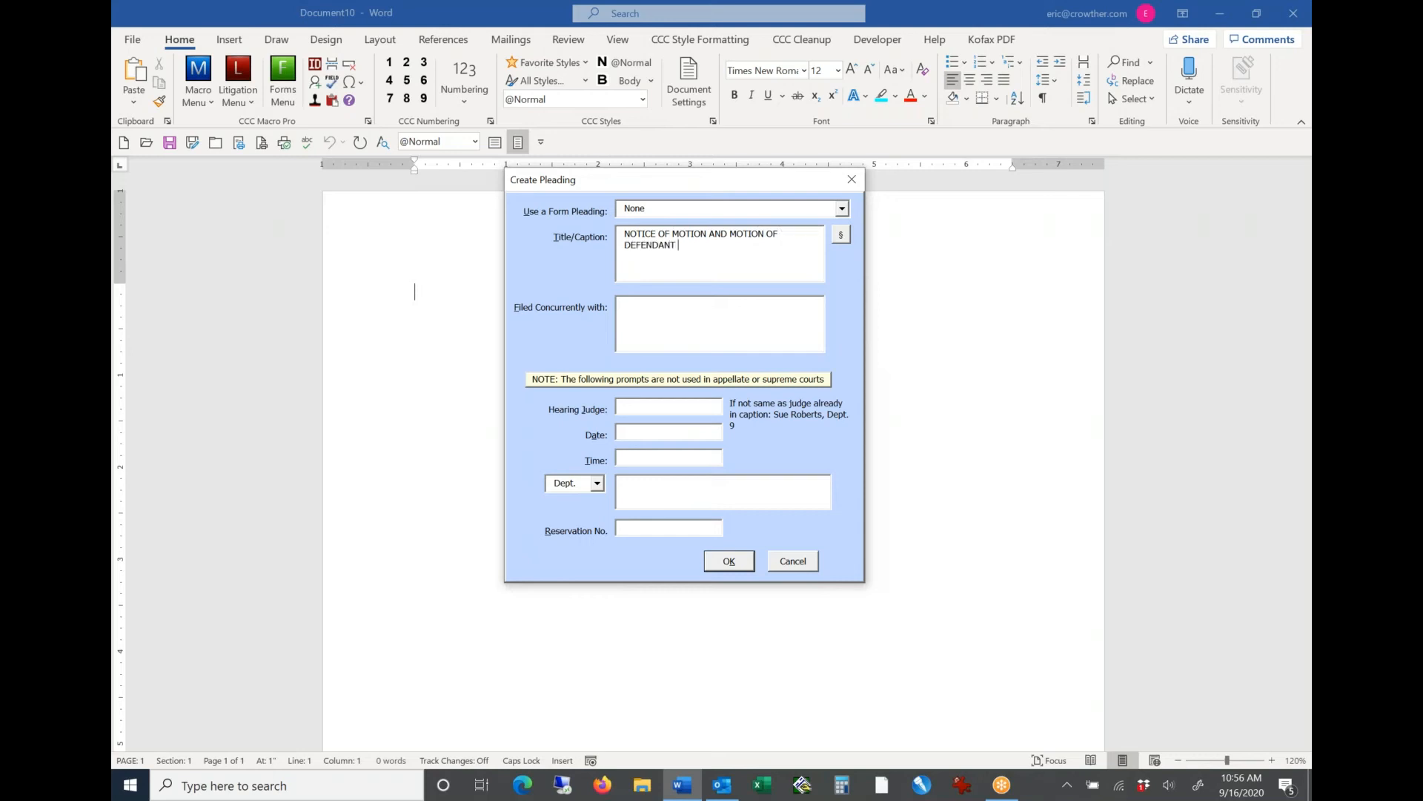
text(MARY JONES TO D)
text(ISMISS THE COMPL)
text(AINT)
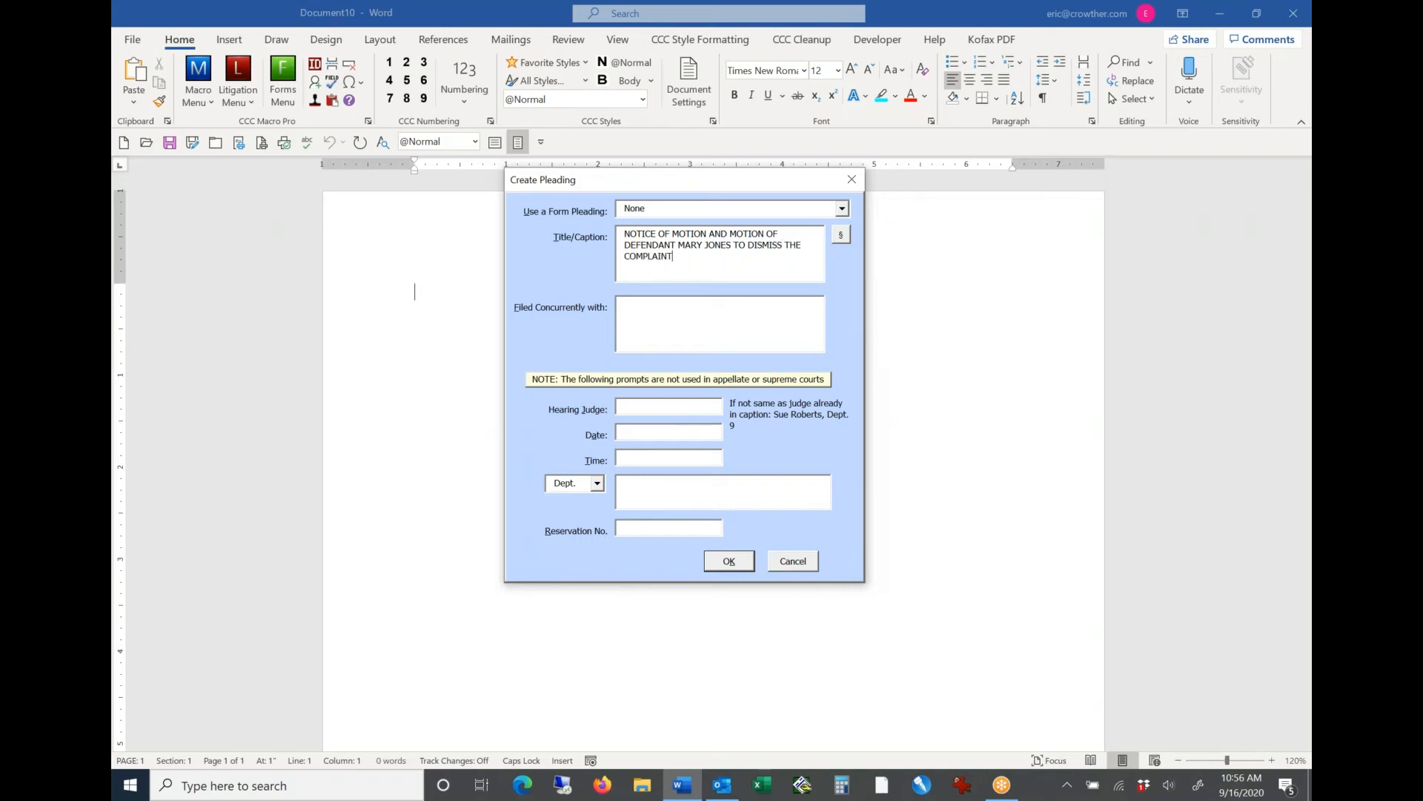
Step: Enter the named witness's declaration as the document filed concurrently, and review the pleading title
key(Caps_Lock)
key(Tab)
text(Declaration of Peter Smith)
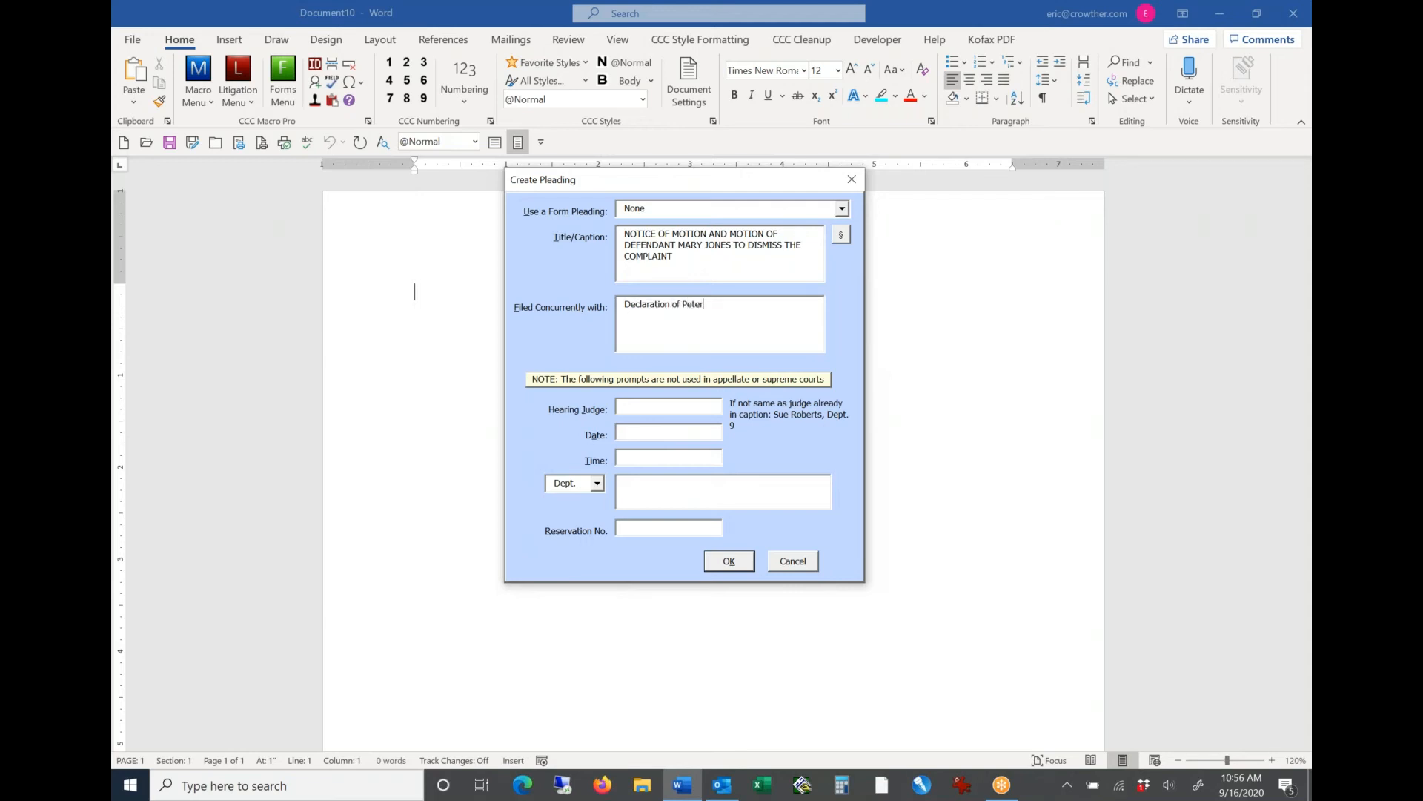
key(Tab)
click(619, 488)
drag(686, 257, 605, 200)
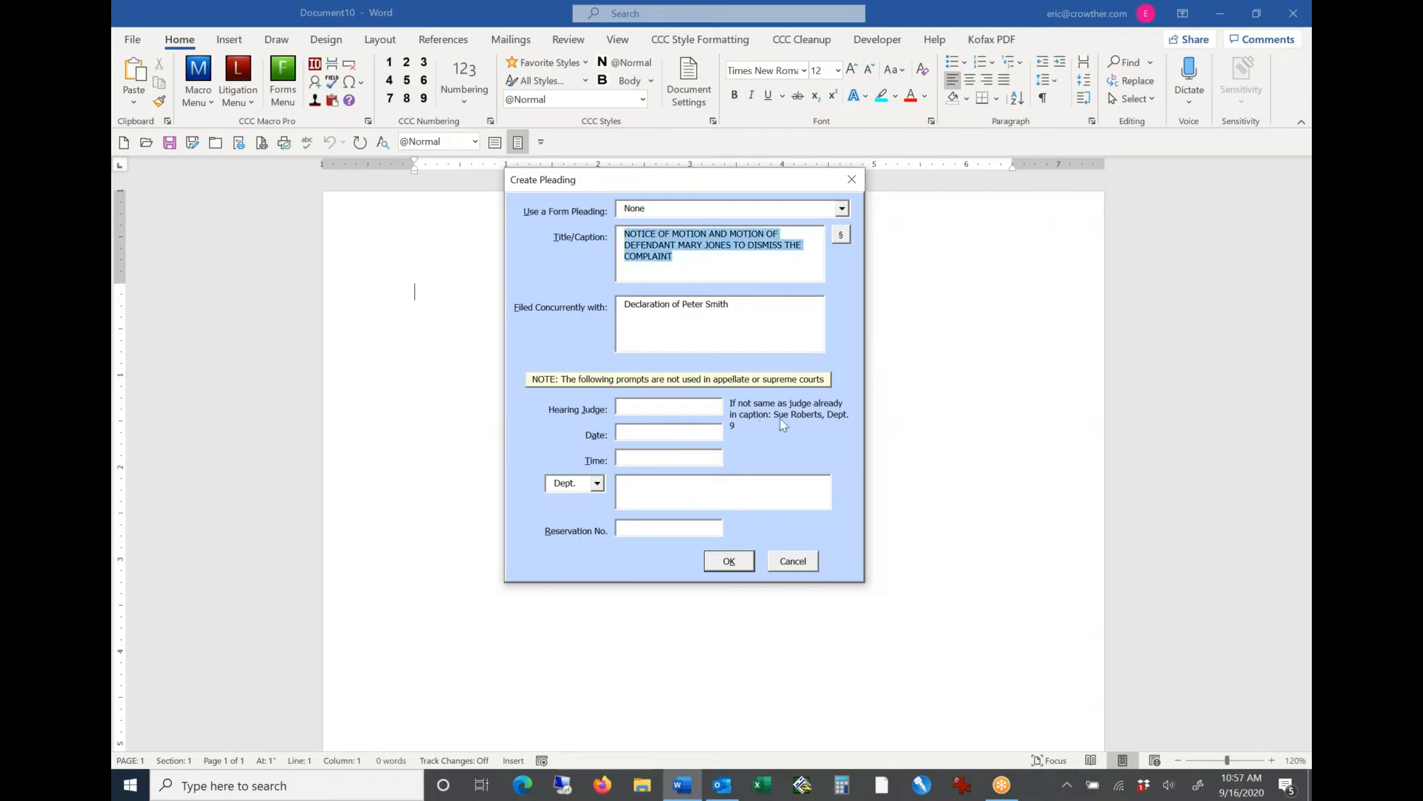
Step: Enter the hearing judge's name, the hearing date March 3, 2020 and the time 9:30 a.m
click(653, 403)
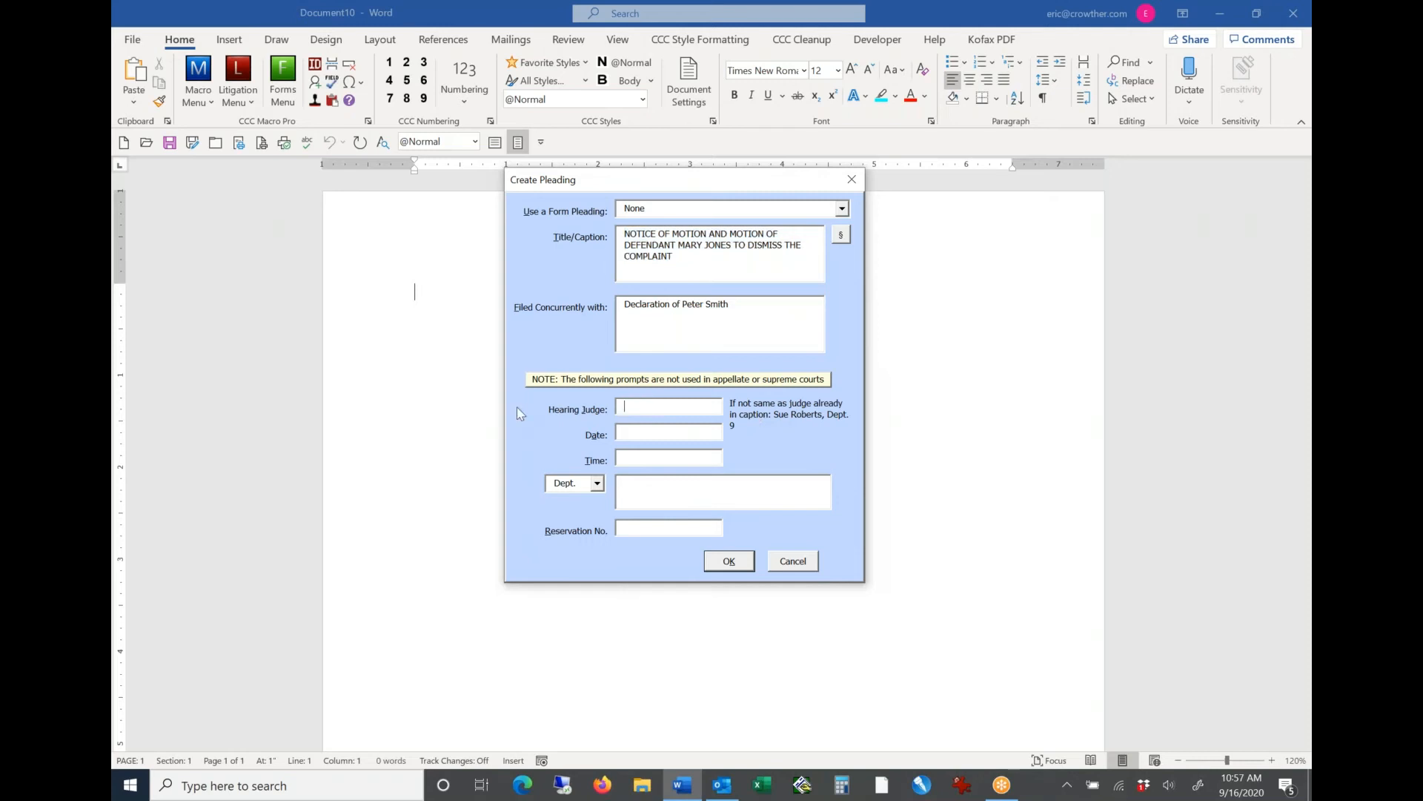
text(Bill JonesMarch 3, 20209:30 a.m.)
key(Tab)
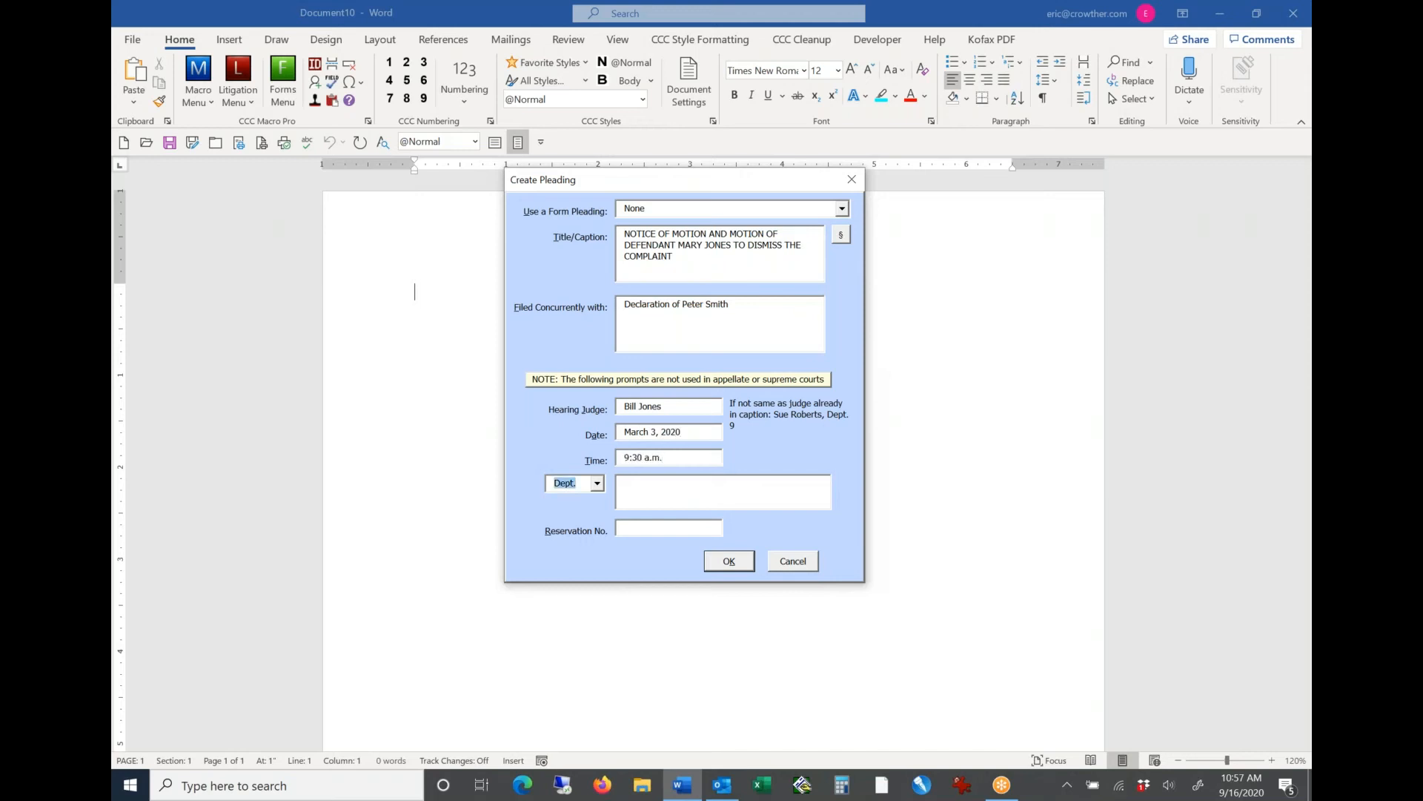
Step: Set the hearing department to 11, enter the reservation number and generate the pleading
key(Tab)
text(1)
text(1)
text(389238)
click(728, 562)
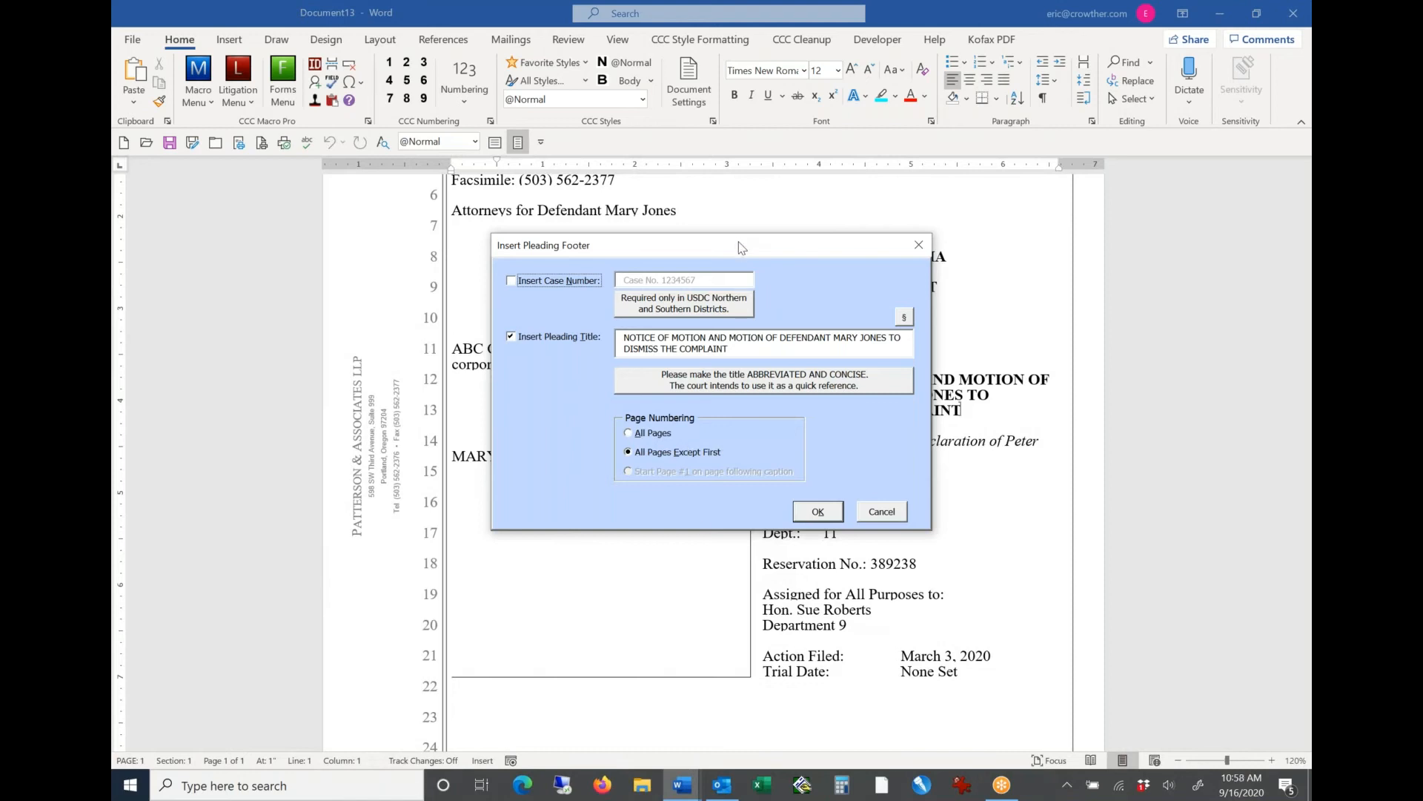
Step: Shorten the pleading footer title by removing "NOTICE OF MOTION AND" and insert the footer with page numbering on all pages except the first
drag(742, 247, 418, 415)
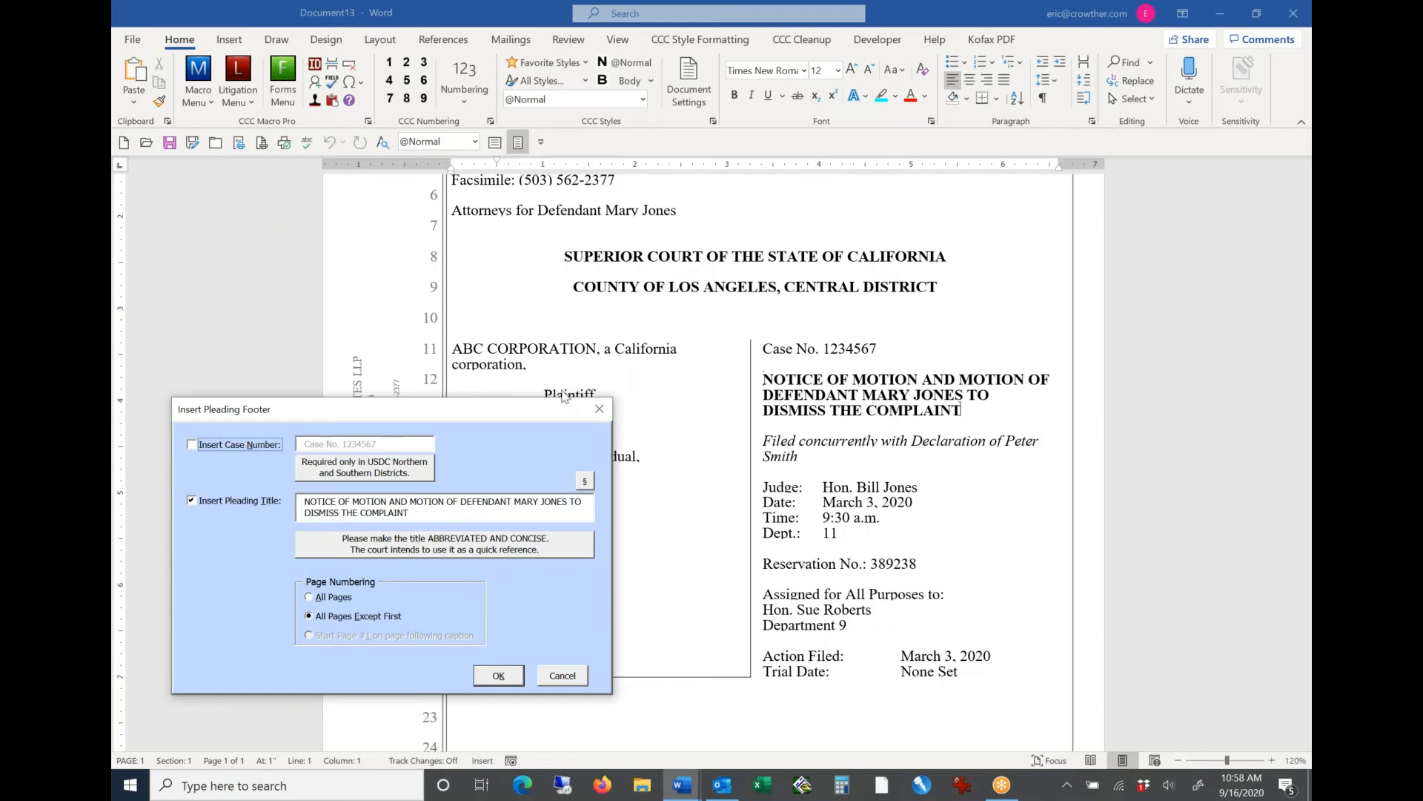
drag(563, 404, 791, 272)
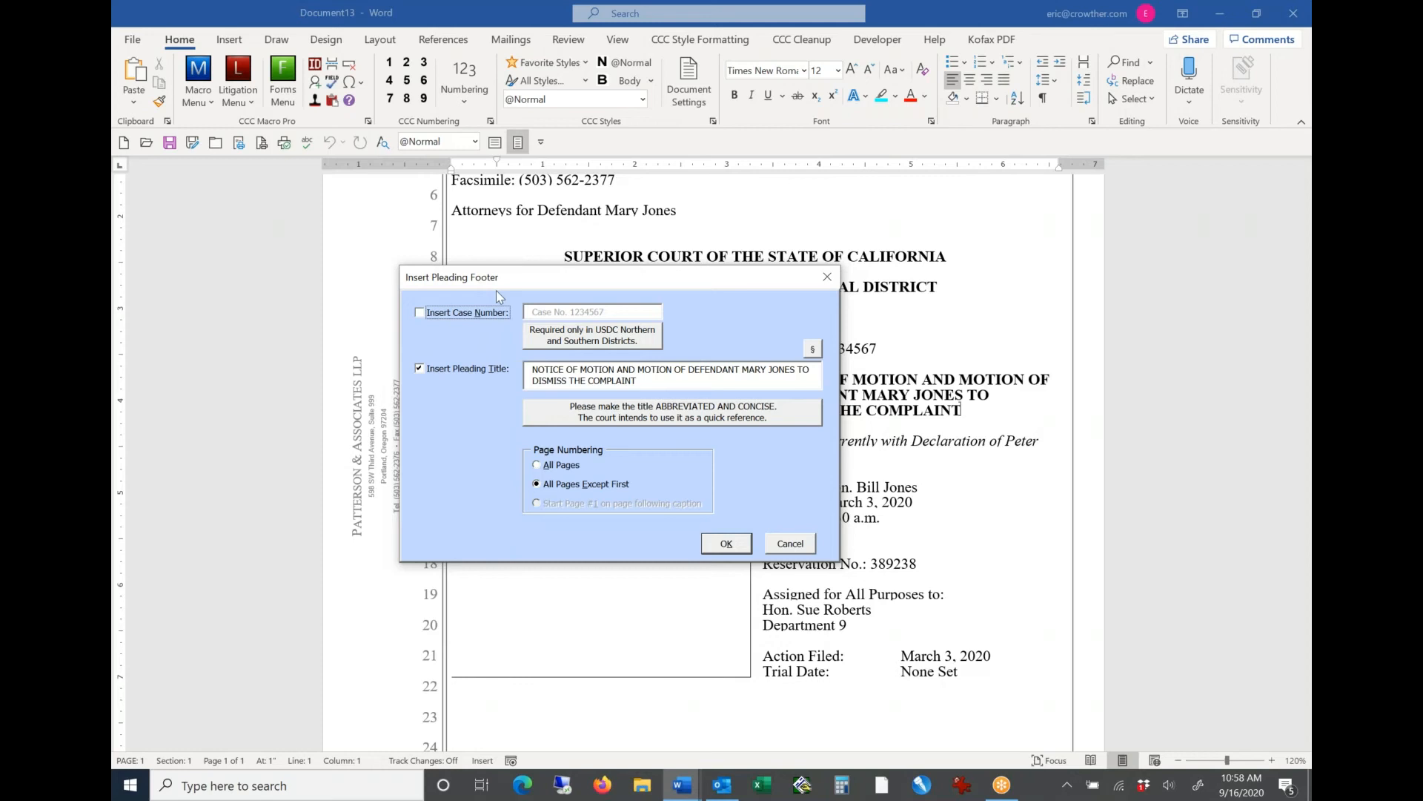
click(660, 382)
drag(660, 383, 405, 338)
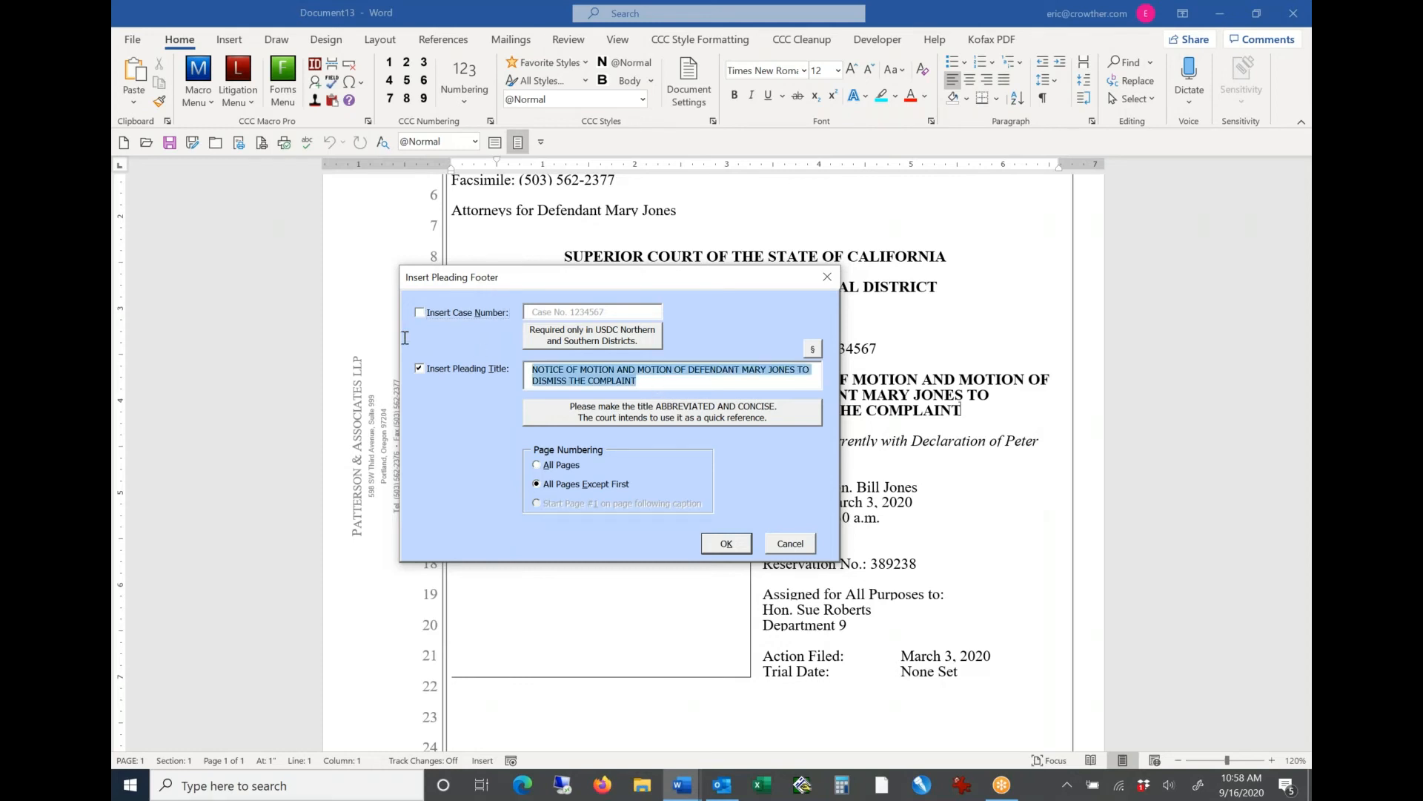
key(Home)
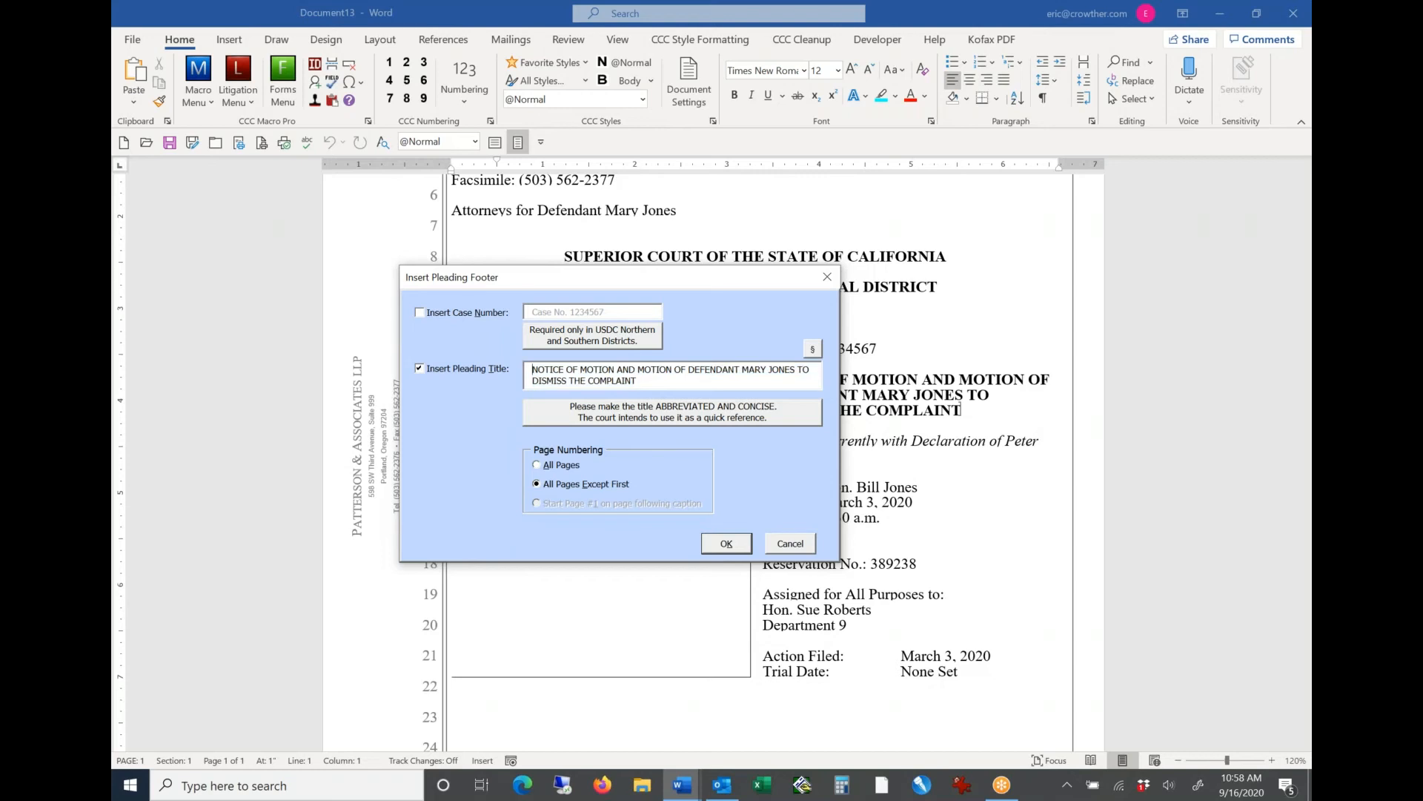
key(ctrl+shift+Right)
key(ctrl+shift+Right)
key(ctrl+shift+Right)
key(ctrl+shift+Right)
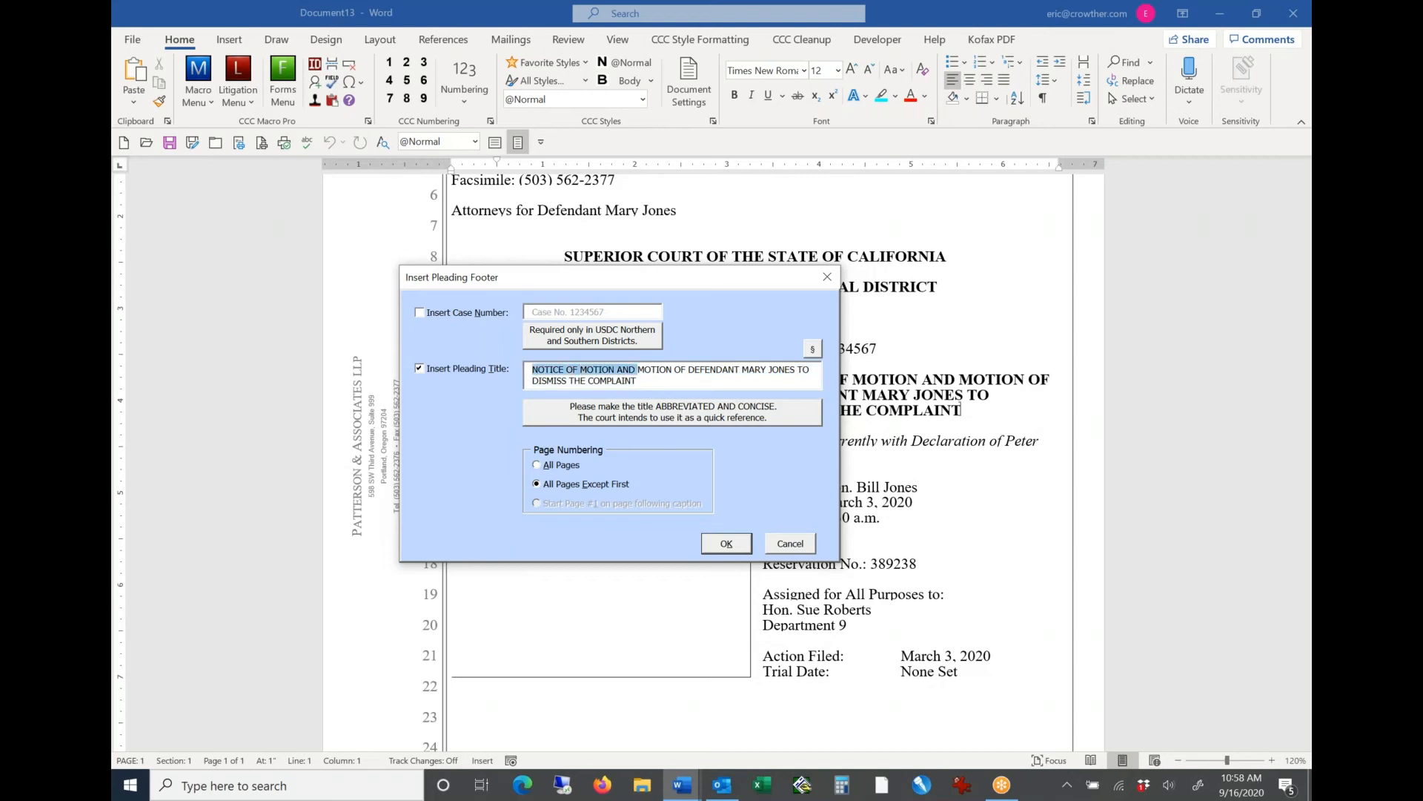
key(Delete)
key(shift+End)
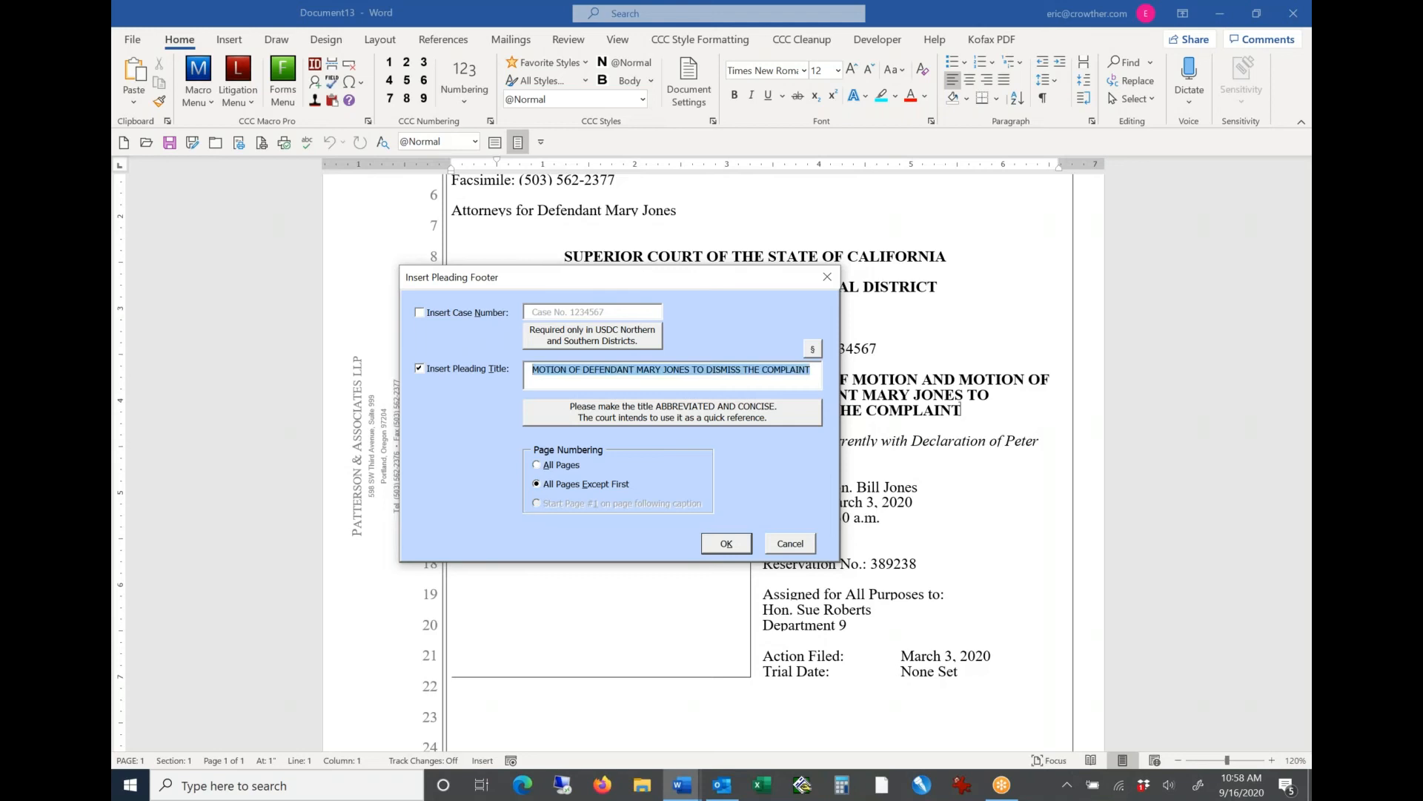
key(Home)
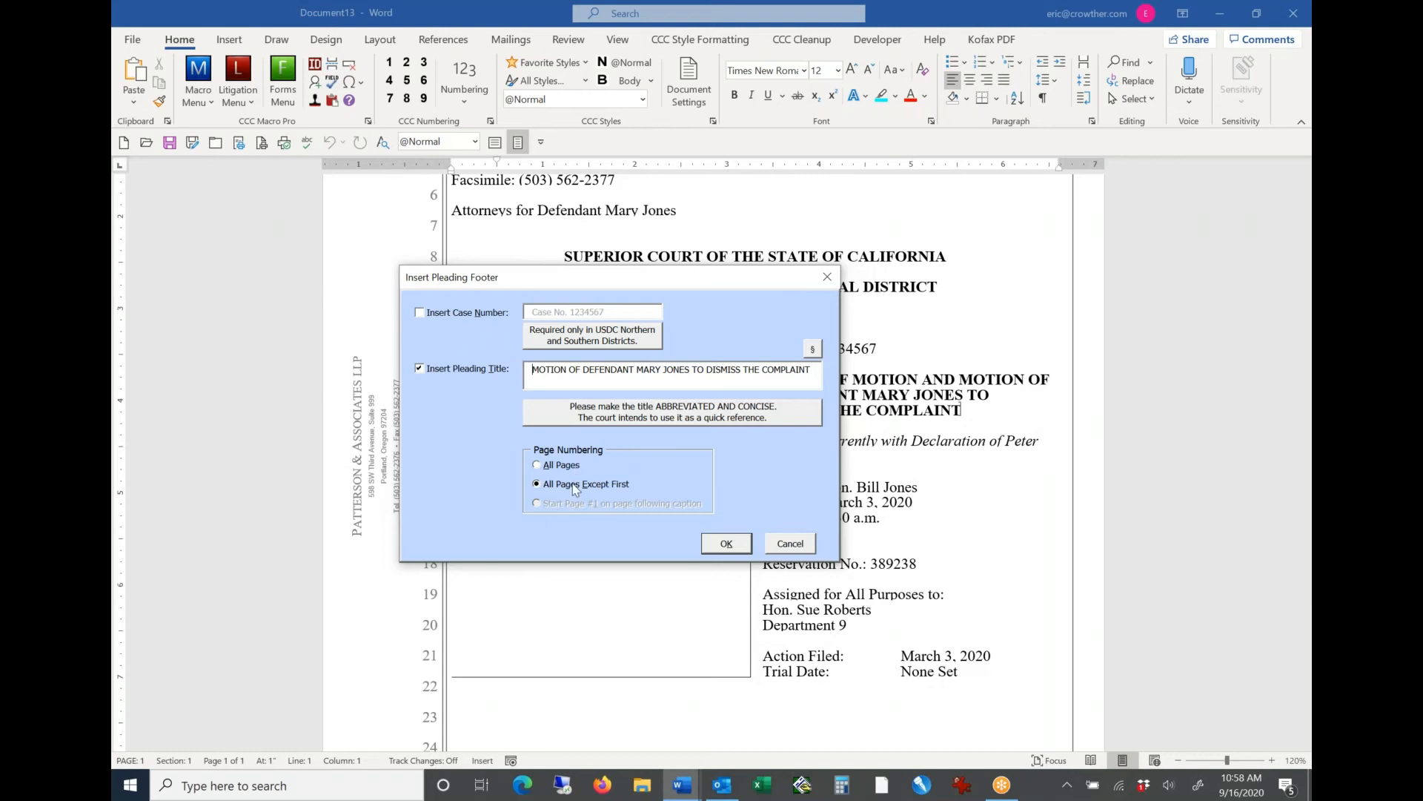
click(727, 545)
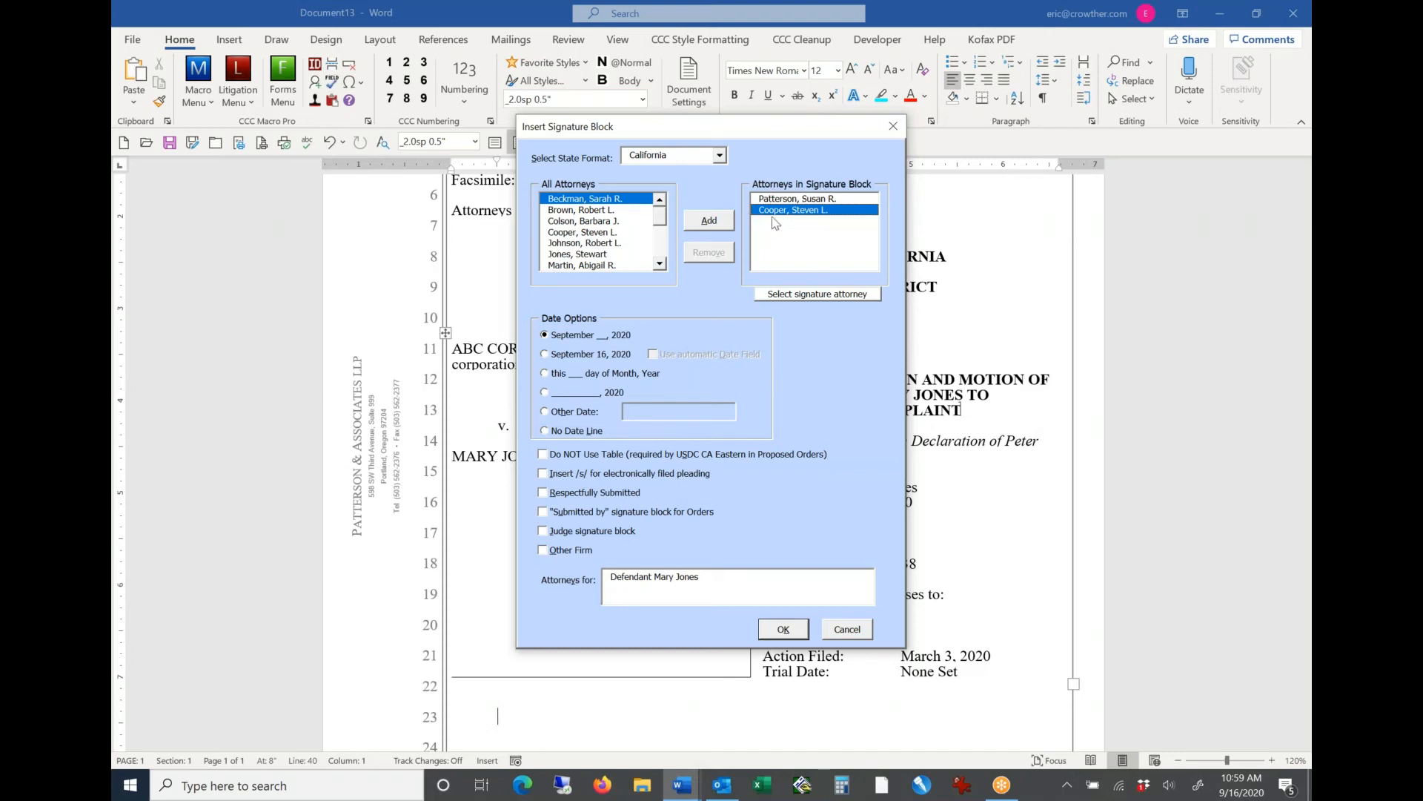
Step: Review the attorneys and represented party for the California signature block, include Respectfully Submitted and insert the block
click(791, 202)
click(792, 210)
click(723, 576)
drag(690, 576, 599, 570)
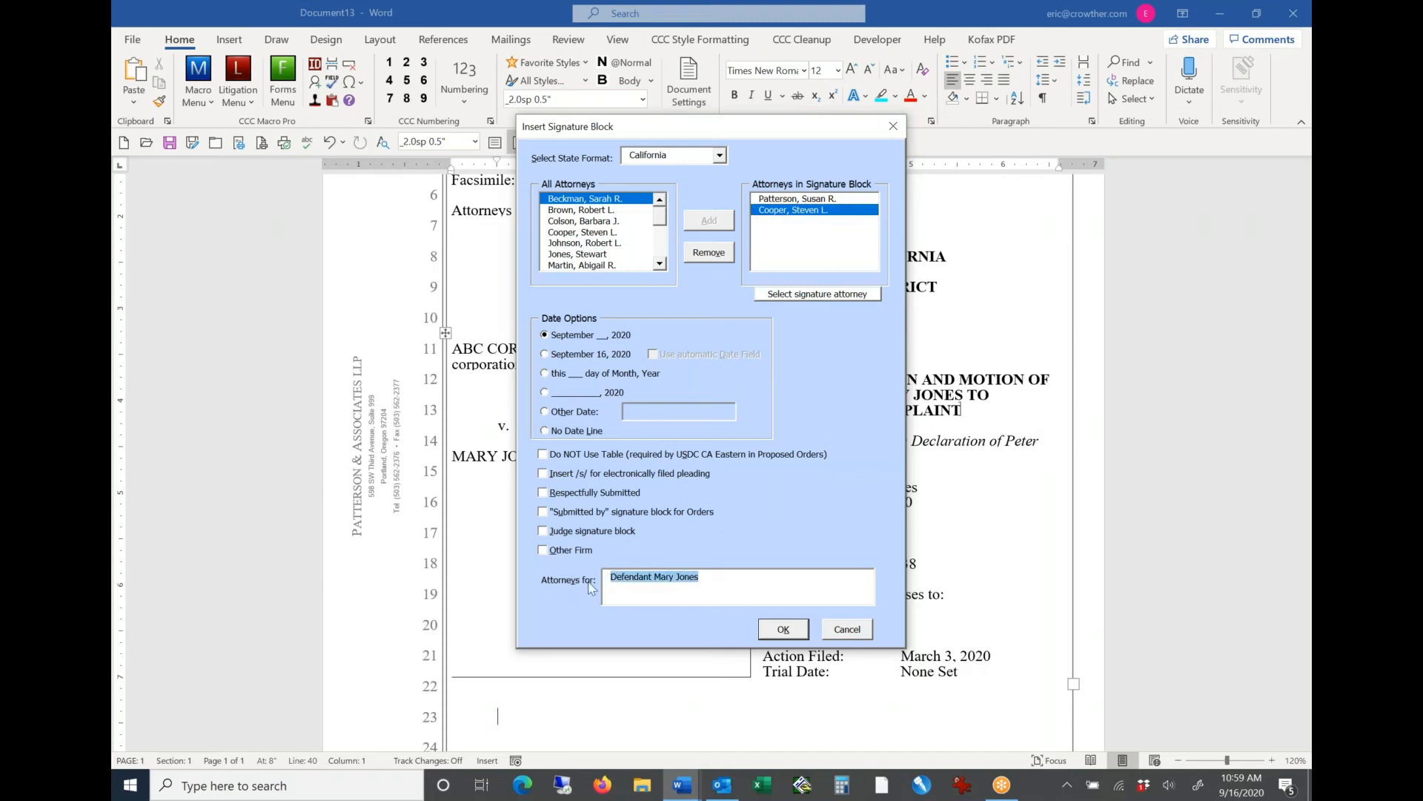
click(711, 584)
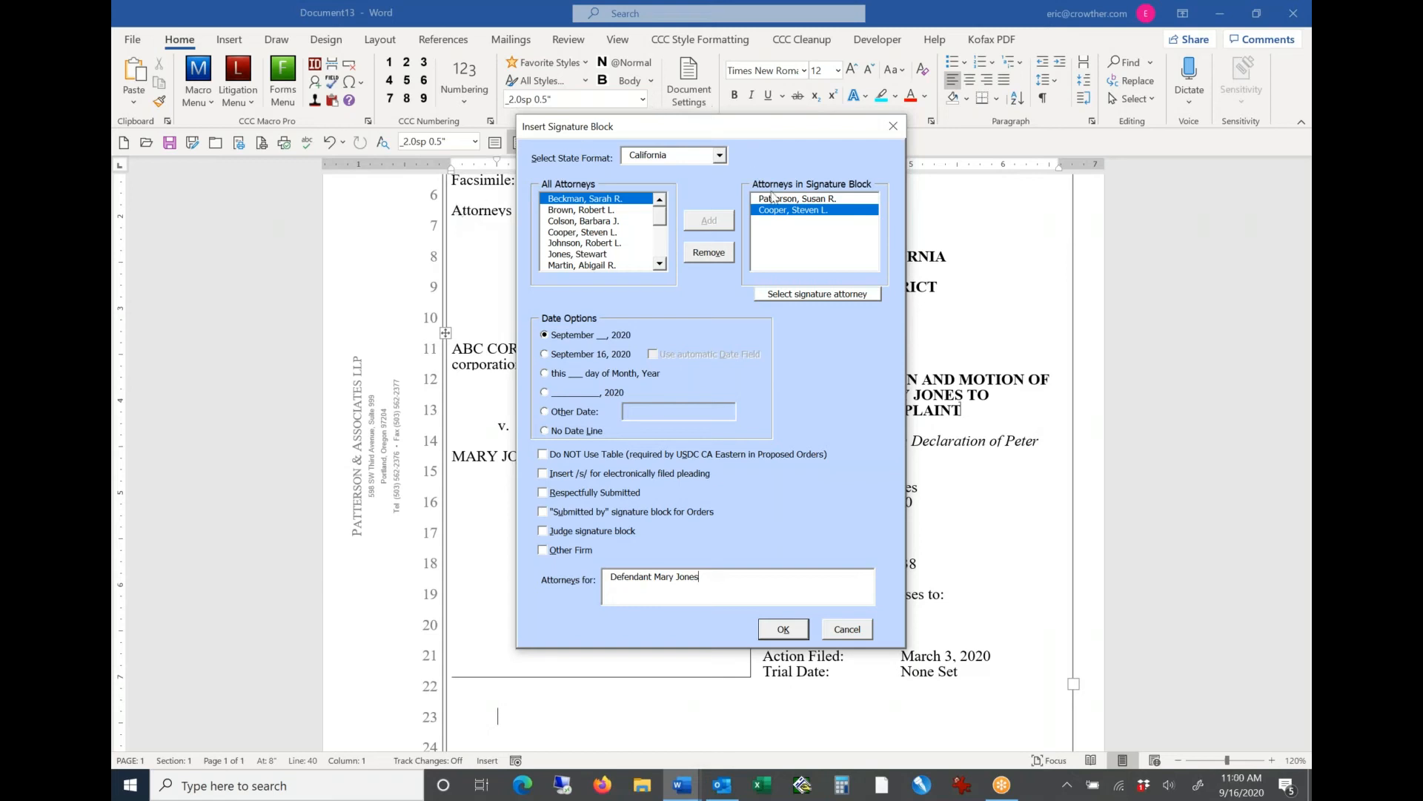
drag(703, 576, 584, 562)
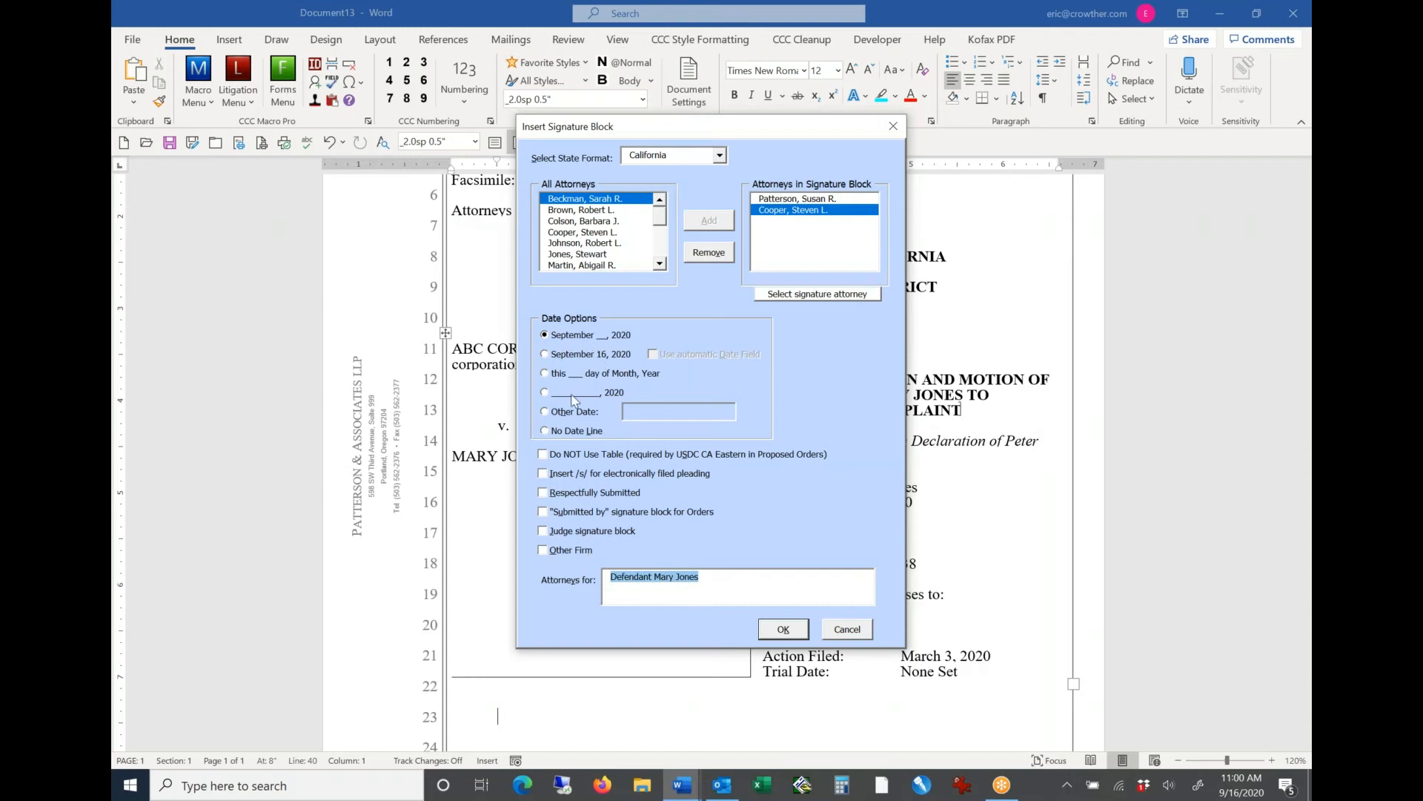
click(543, 493)
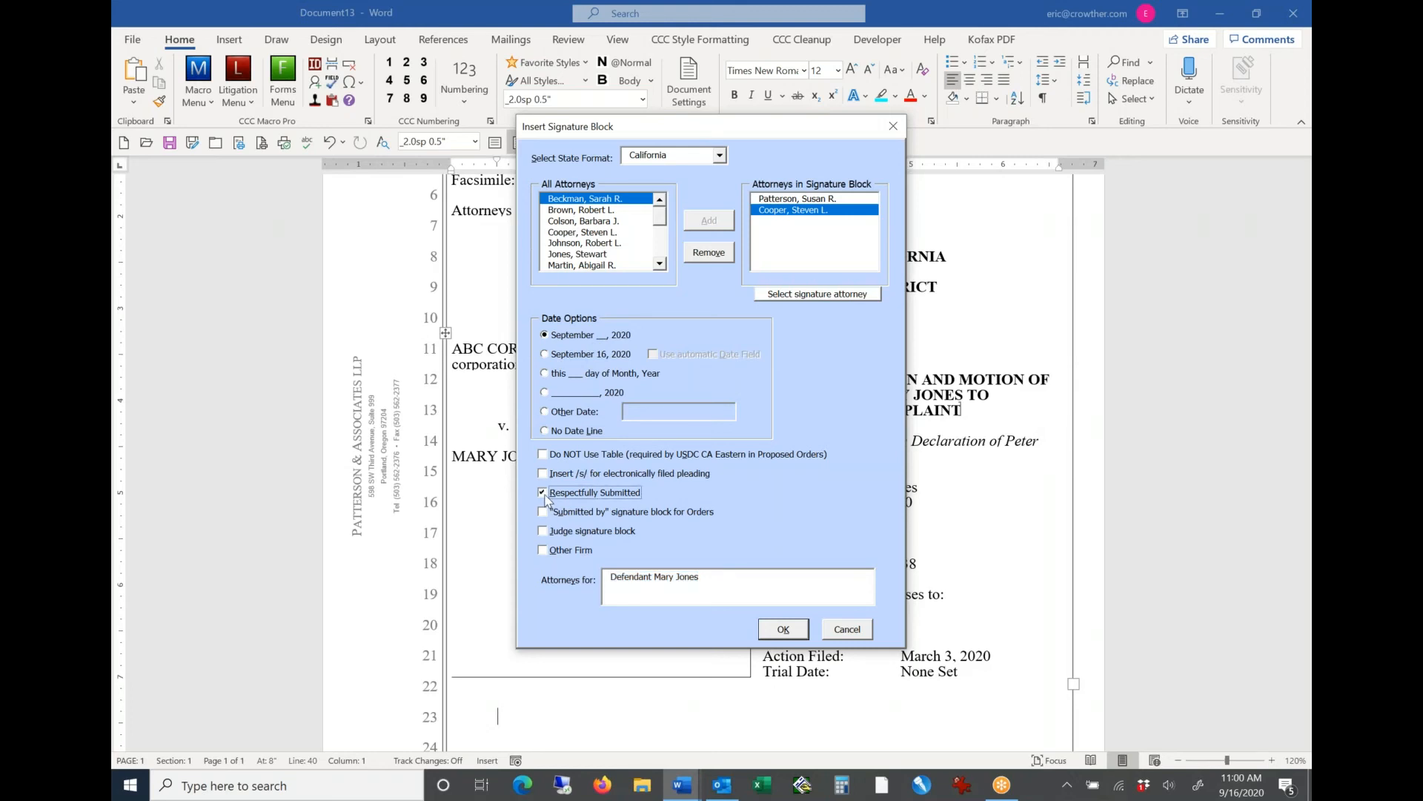
click(783, 629)
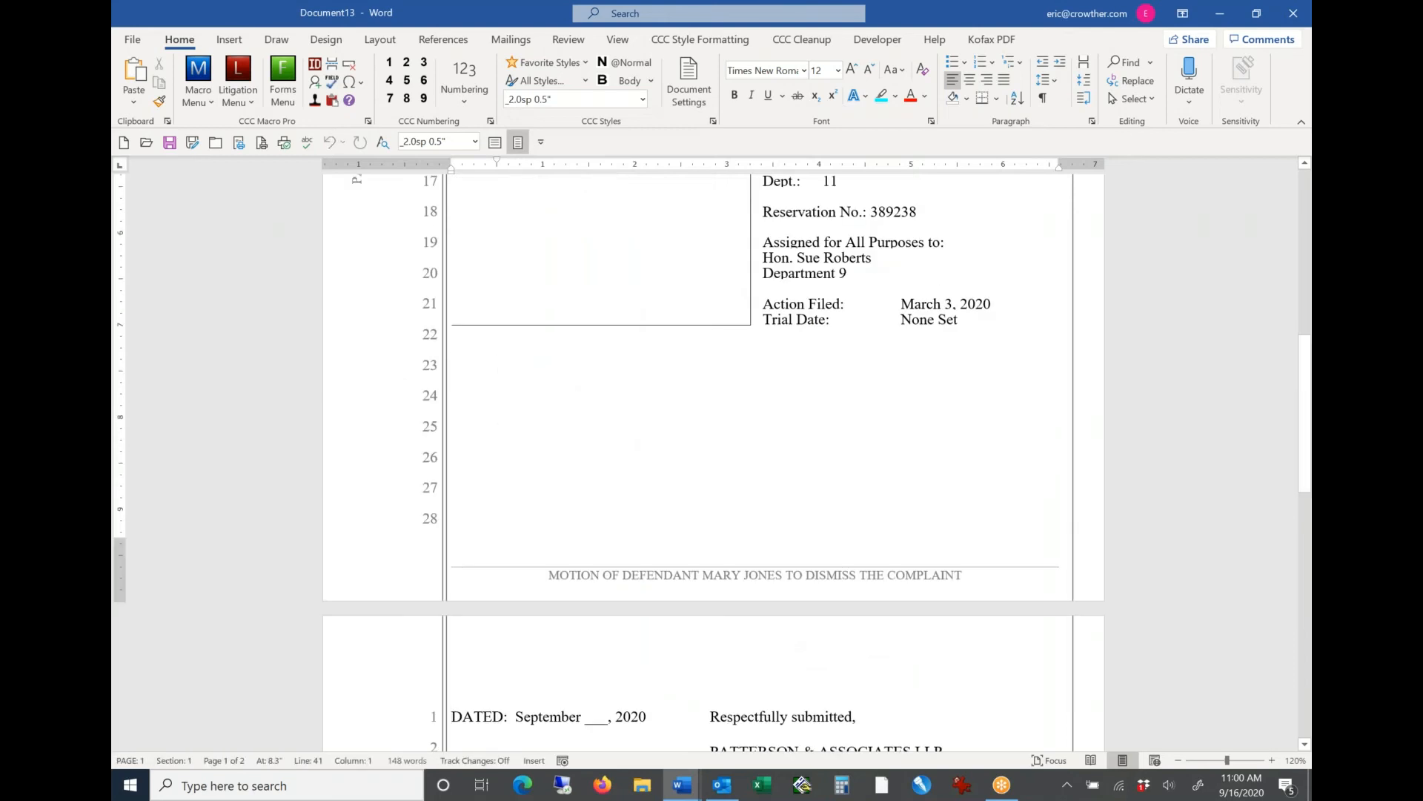
Step: Add a body paragraph above the signature block and paste the copied sample text into it twice
key(Return)
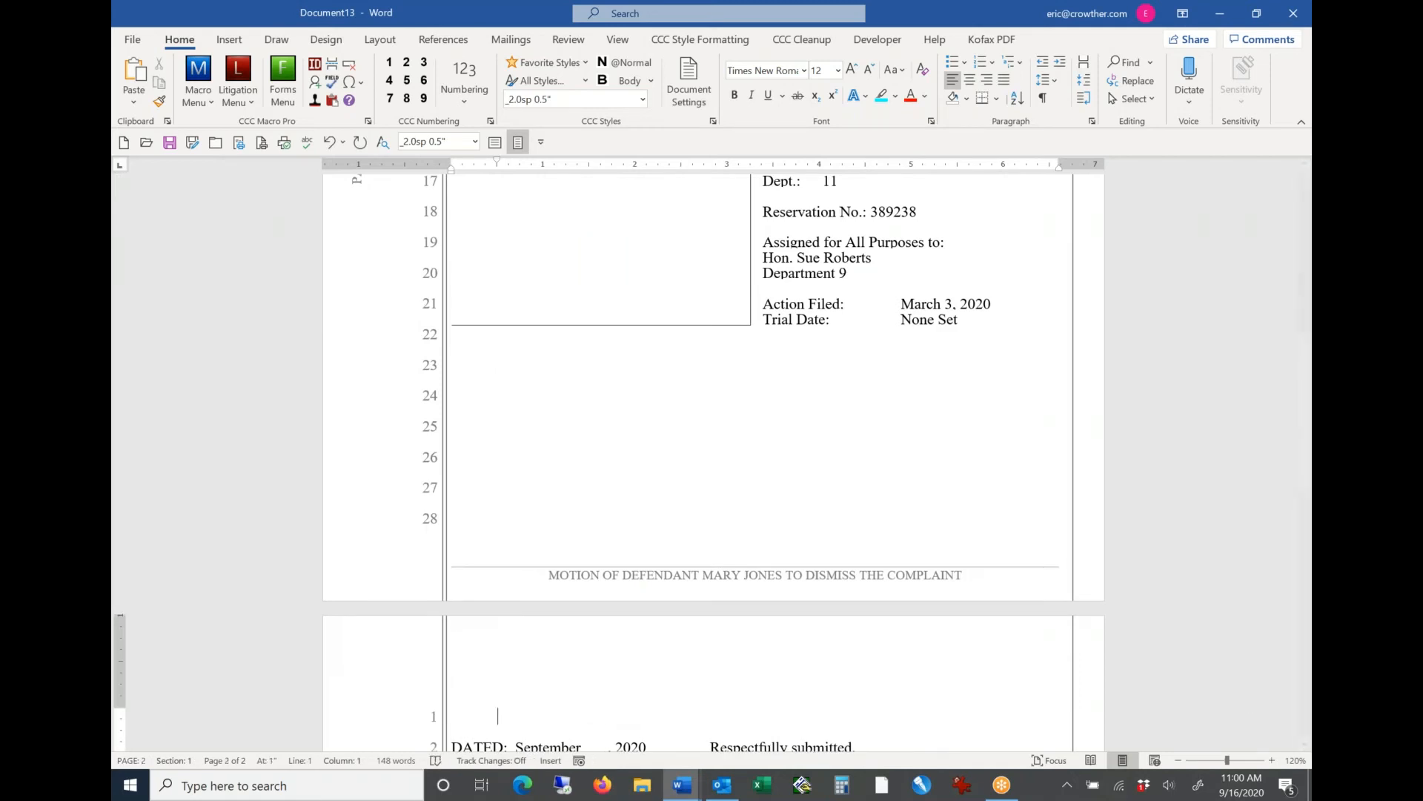
click(1304, 744)
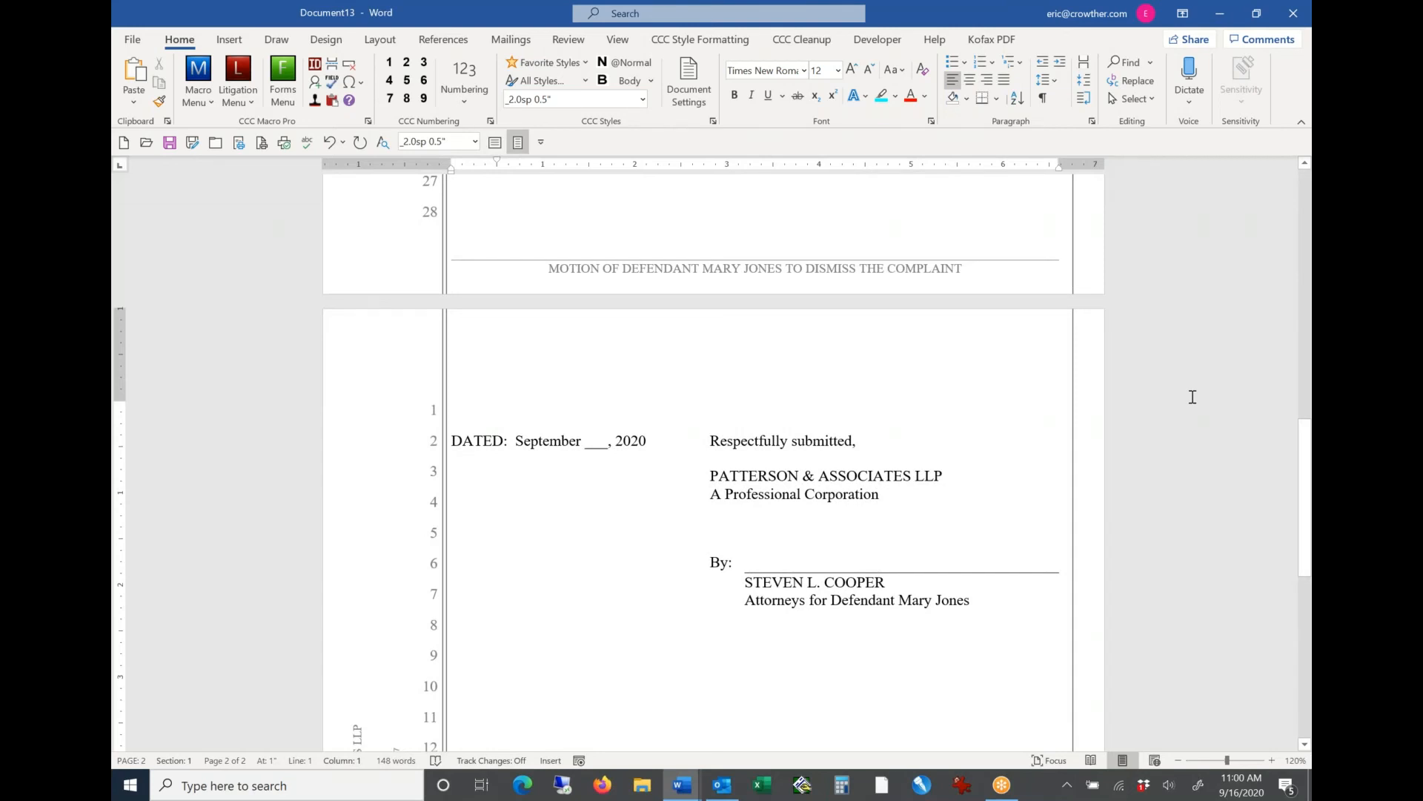
mouse_move(1306, 526)
mouse_down()
mouse_move(1307, 278)
mouse_move(1307, 553)
mouse_up()
text(This is a sample sentence in this sample paragraph, used when inserting text during product demonstrations and training sessions.  It does not have any special meaning and is just meant to illustrate how text might appear when typing or preparing documents.  This is the last line of this sample text.)
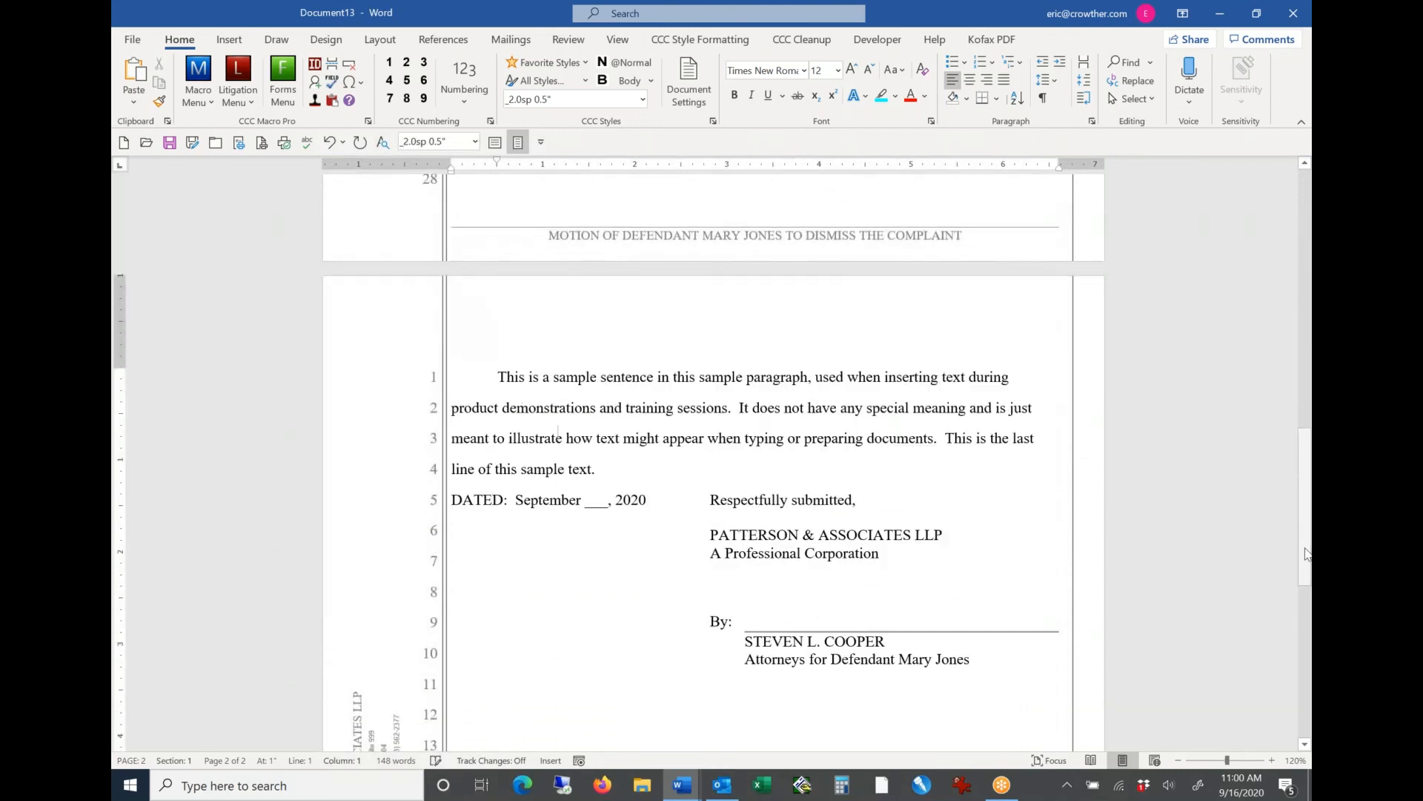
text(This is a sample sentence in this sample paragraph, used when inserting text during product demonstrations and training sessions.  It does not have any special meaning and is just meant to illustrate how text might appear when typing or preparing documents.  This is the last line of this sample text.)
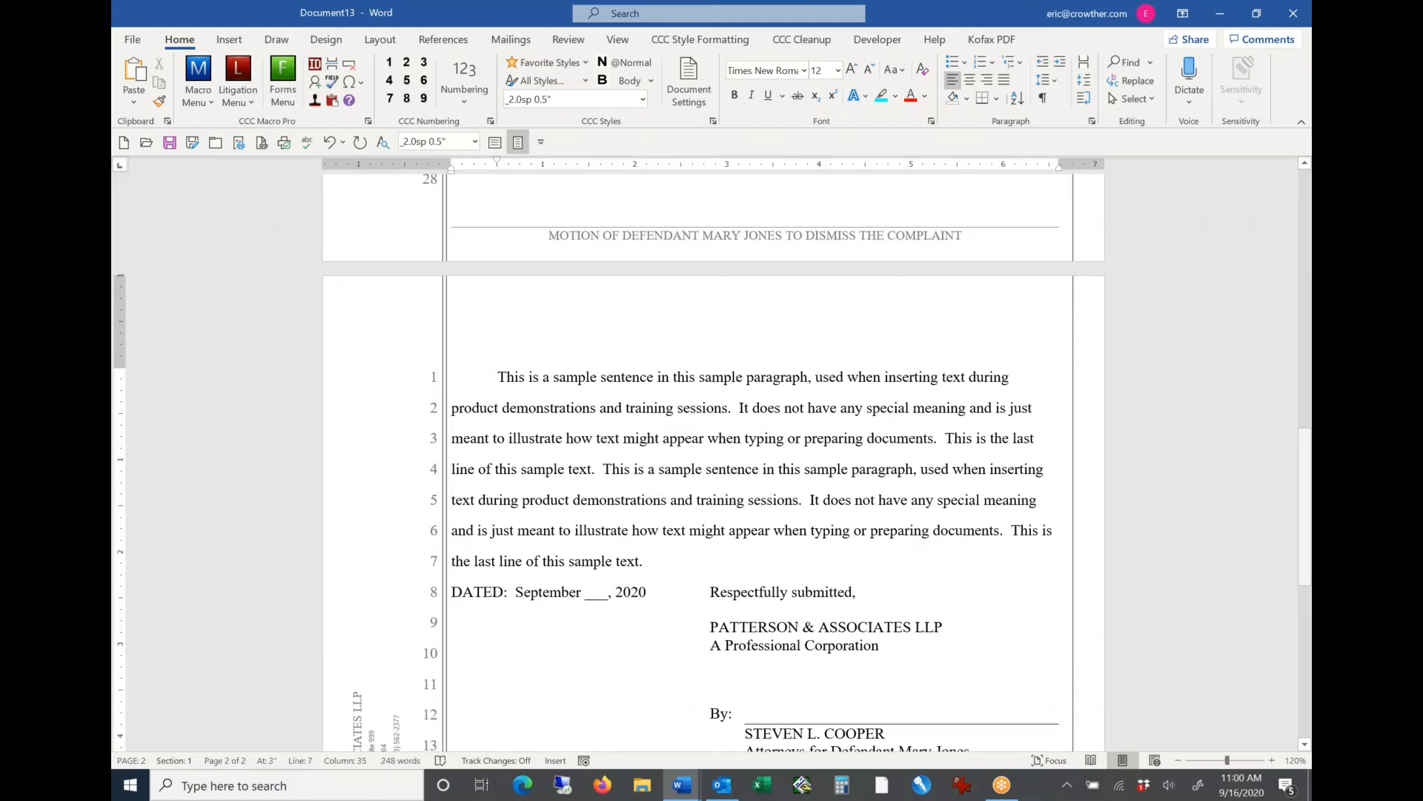
Step: Examine the caption, signature, footer, heading, pleading and statement of facts tools available in the litigation macro menu
click(237, 74)
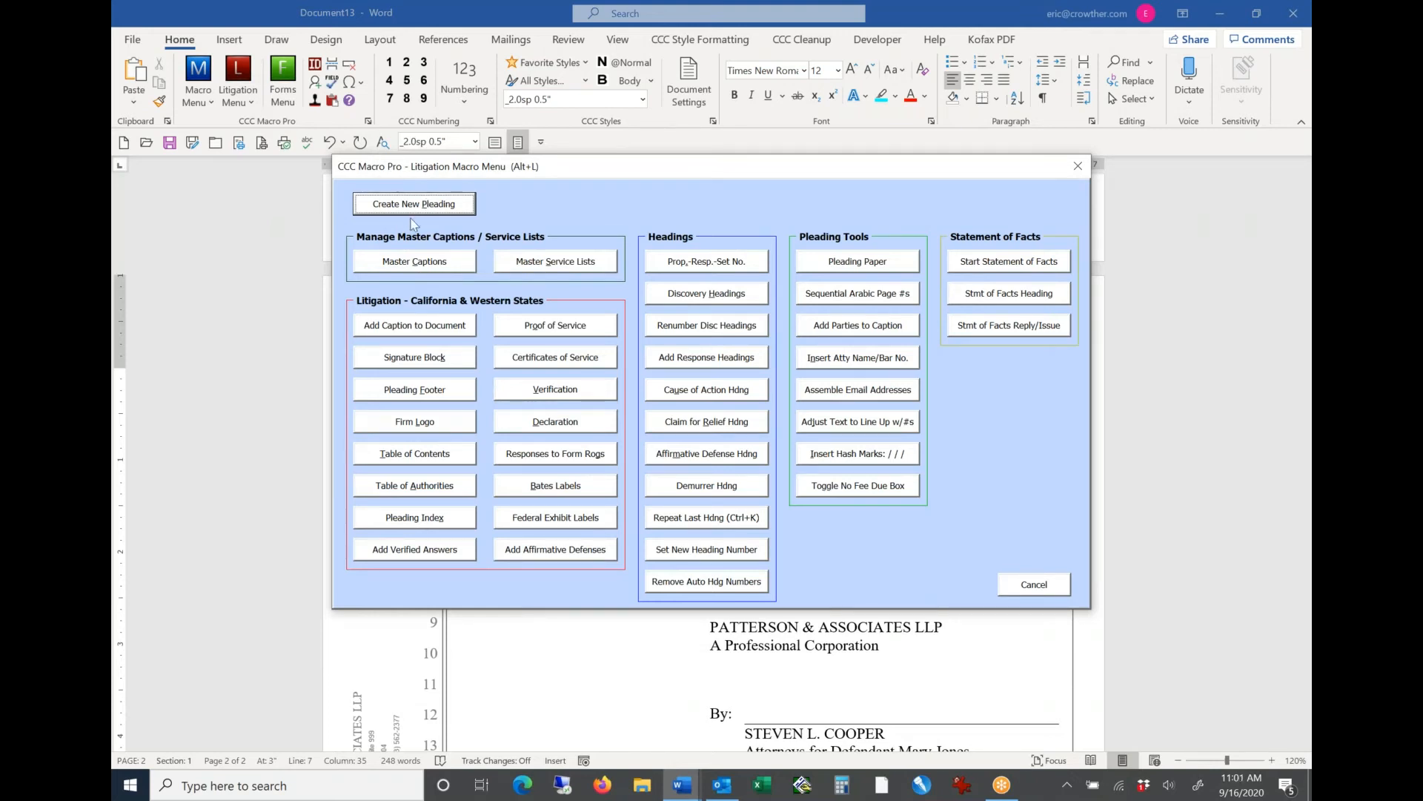
key(Tab)
key(Tab)
key(Tab)
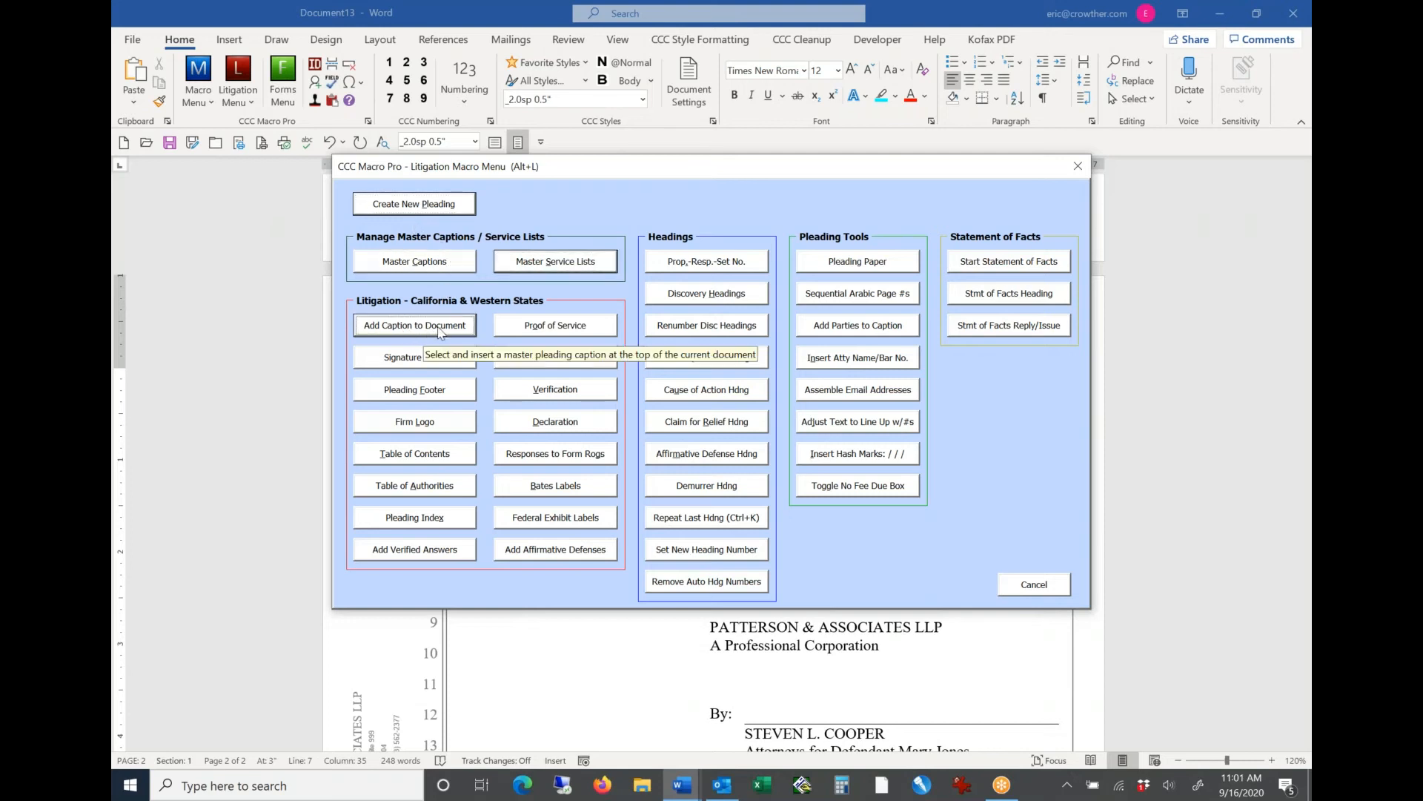
key(Tab)
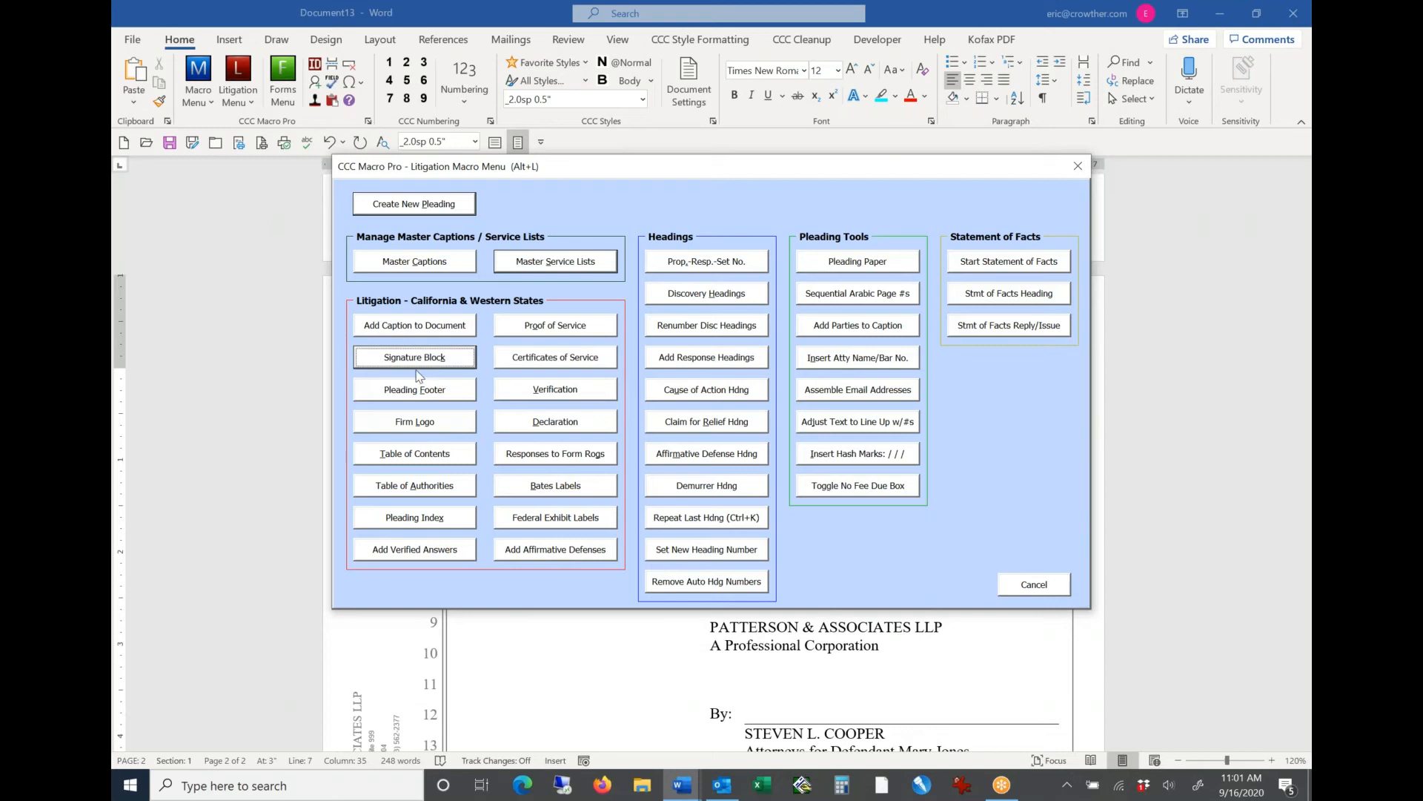
key(Tab)
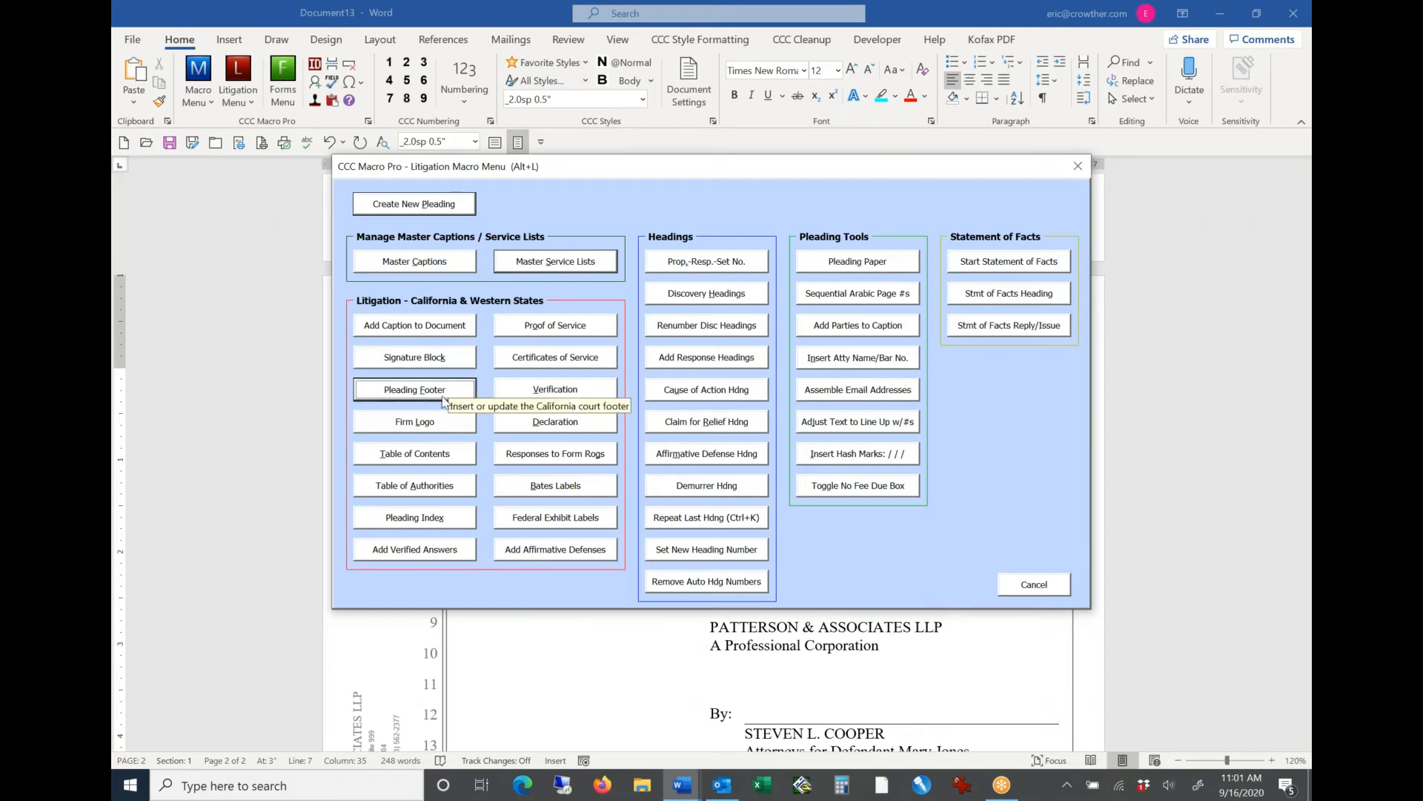
key(Tab)
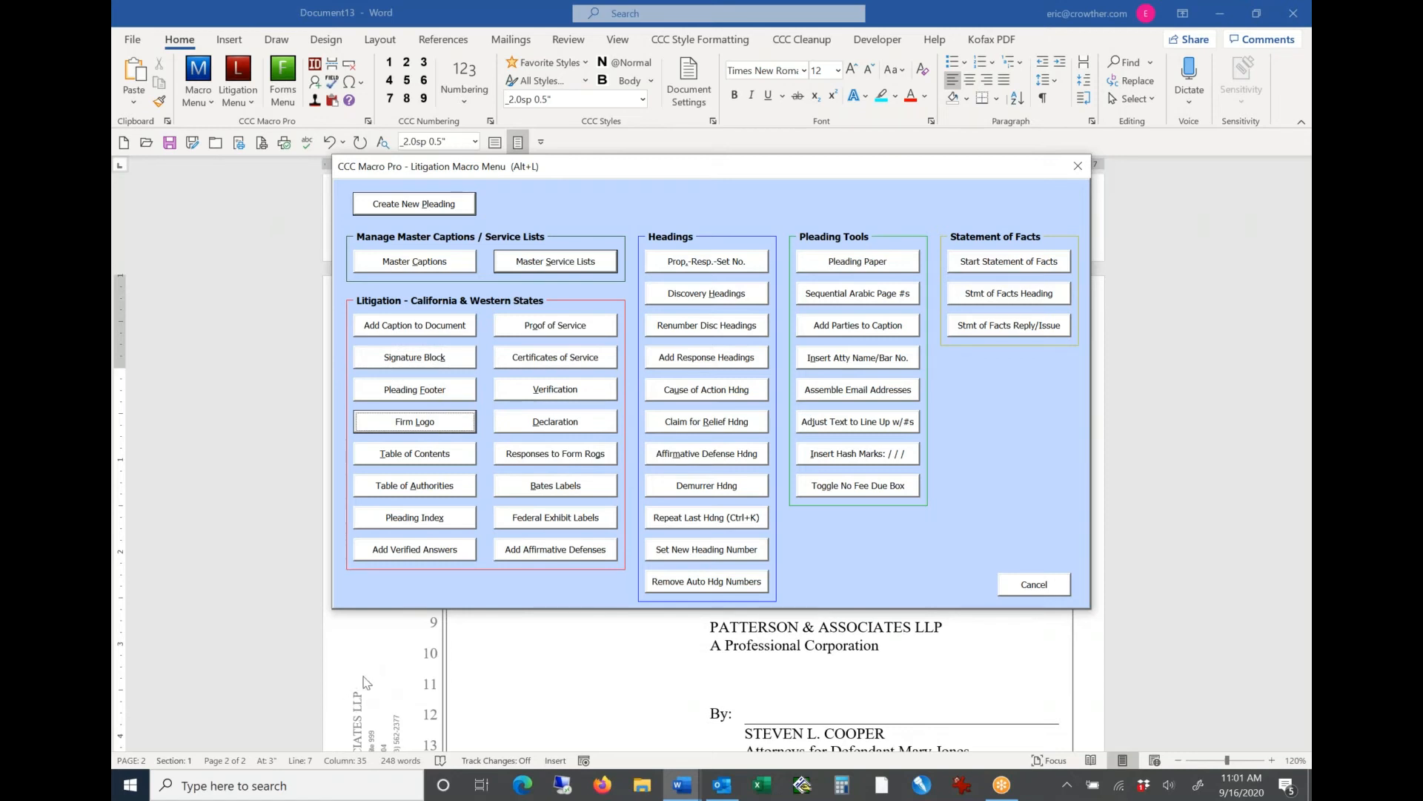
key(Tab)
key(Tab)
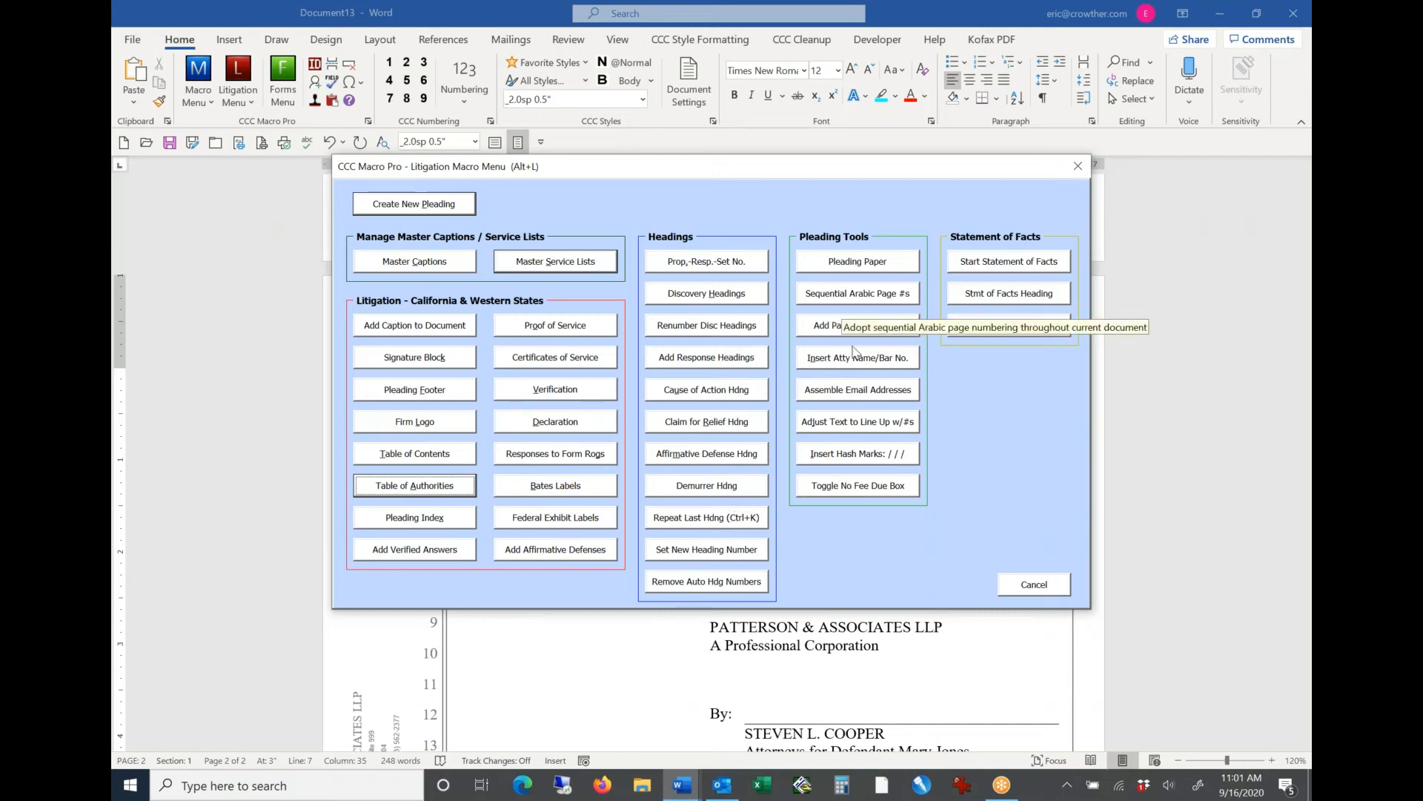
click(986, 265)
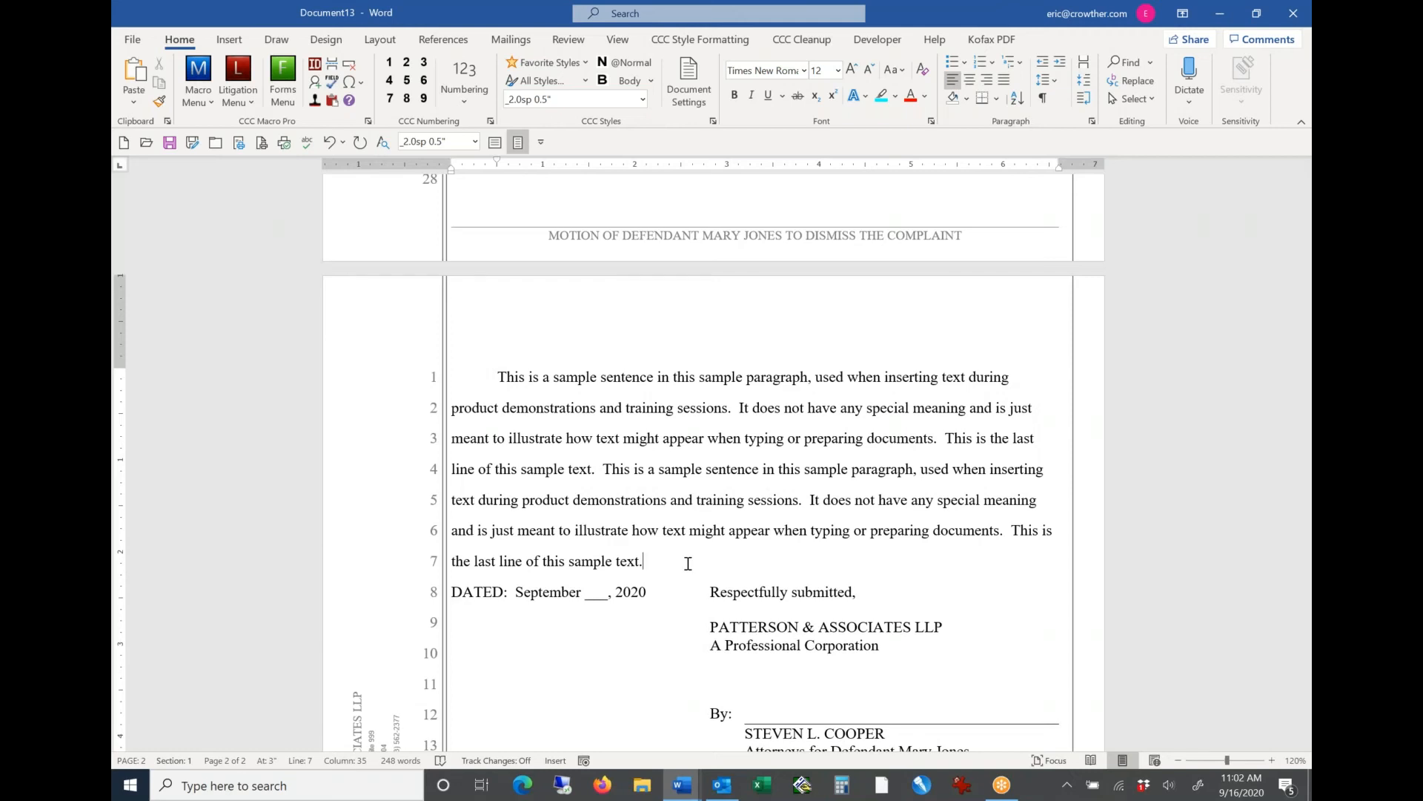
click(201, 104)
click(238, 102)
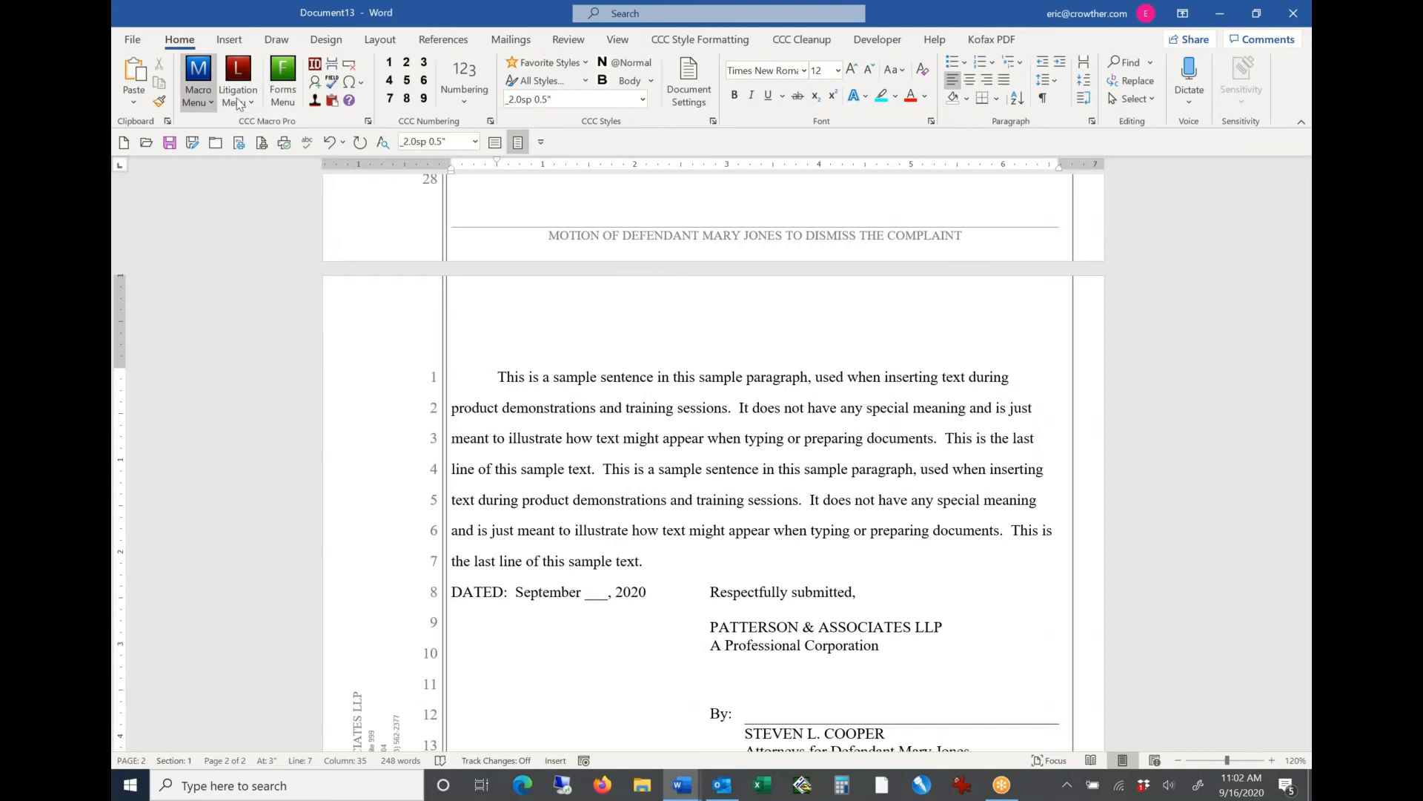
click(238, 101)
click(238, 101)
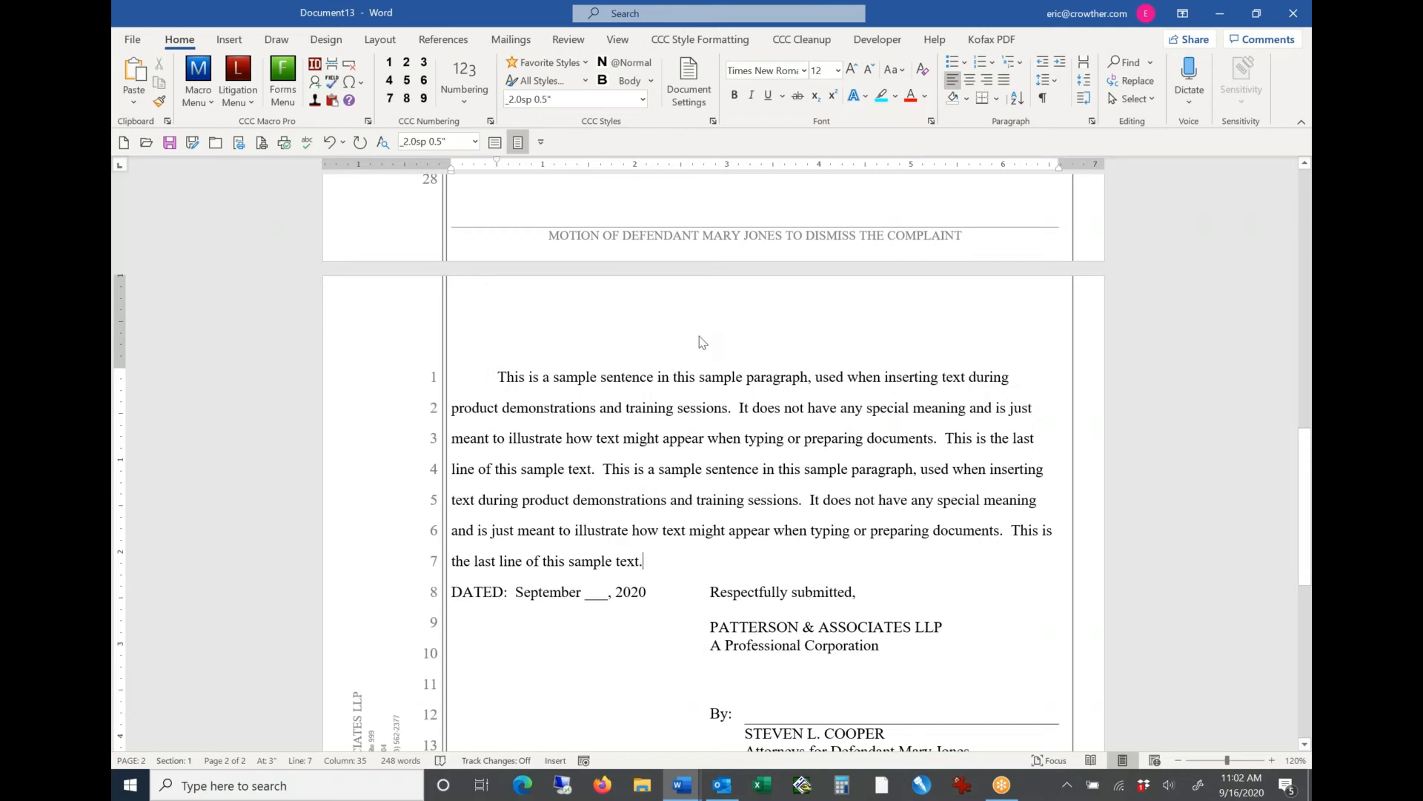
Step: Add two more paragraphs of the copied sample text below the first body paragraph, above the signature block
triple_click(696, 487)
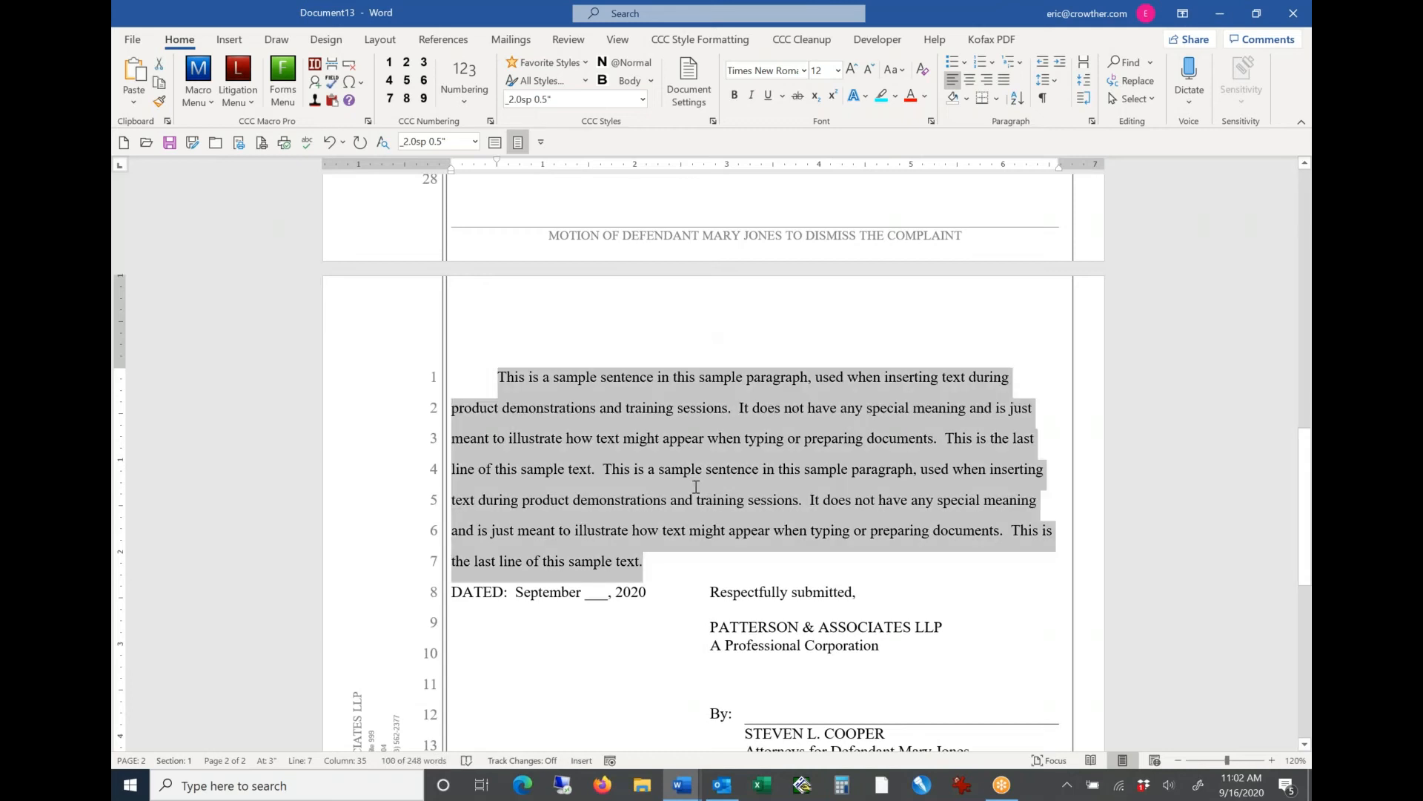
click(663, 567)
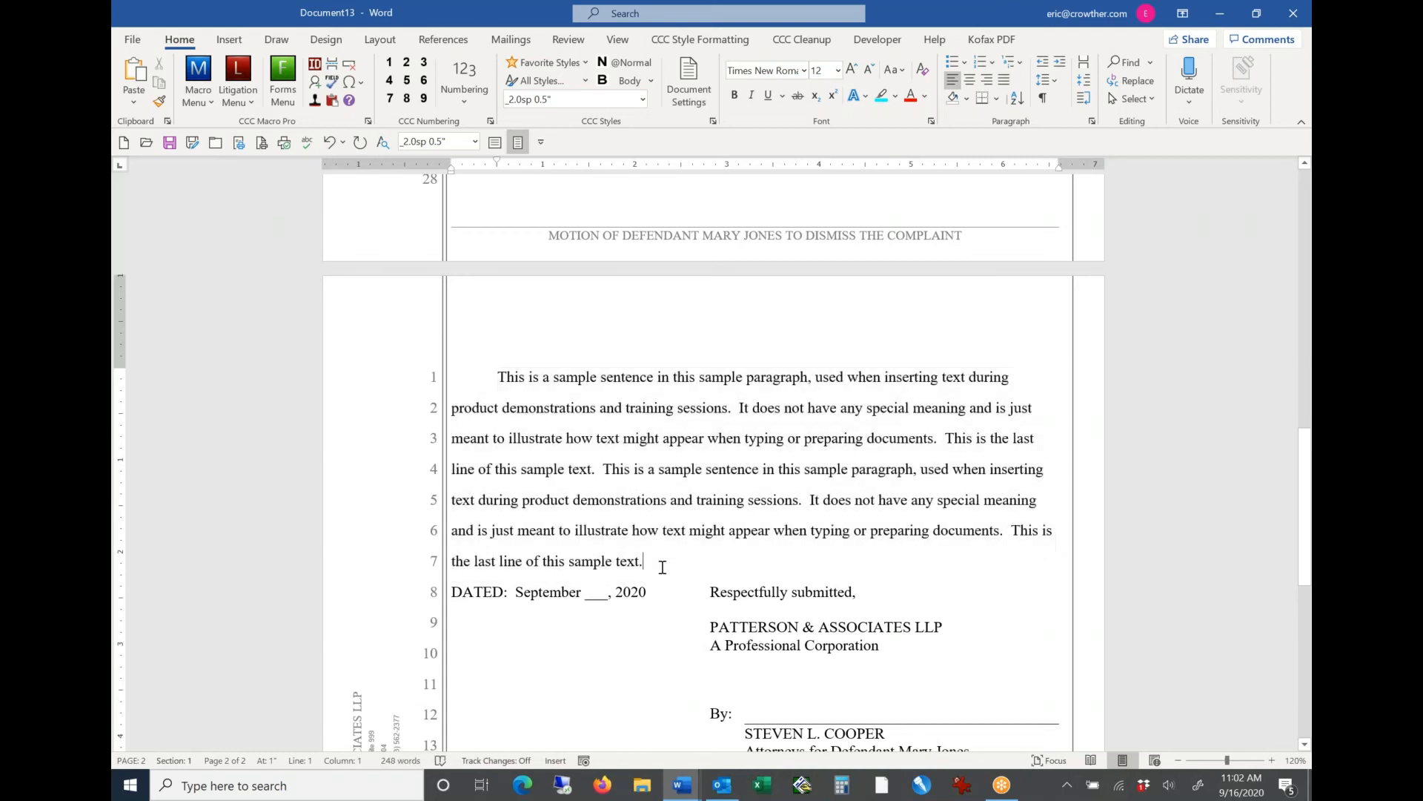
key(ctrl+shift+Up)
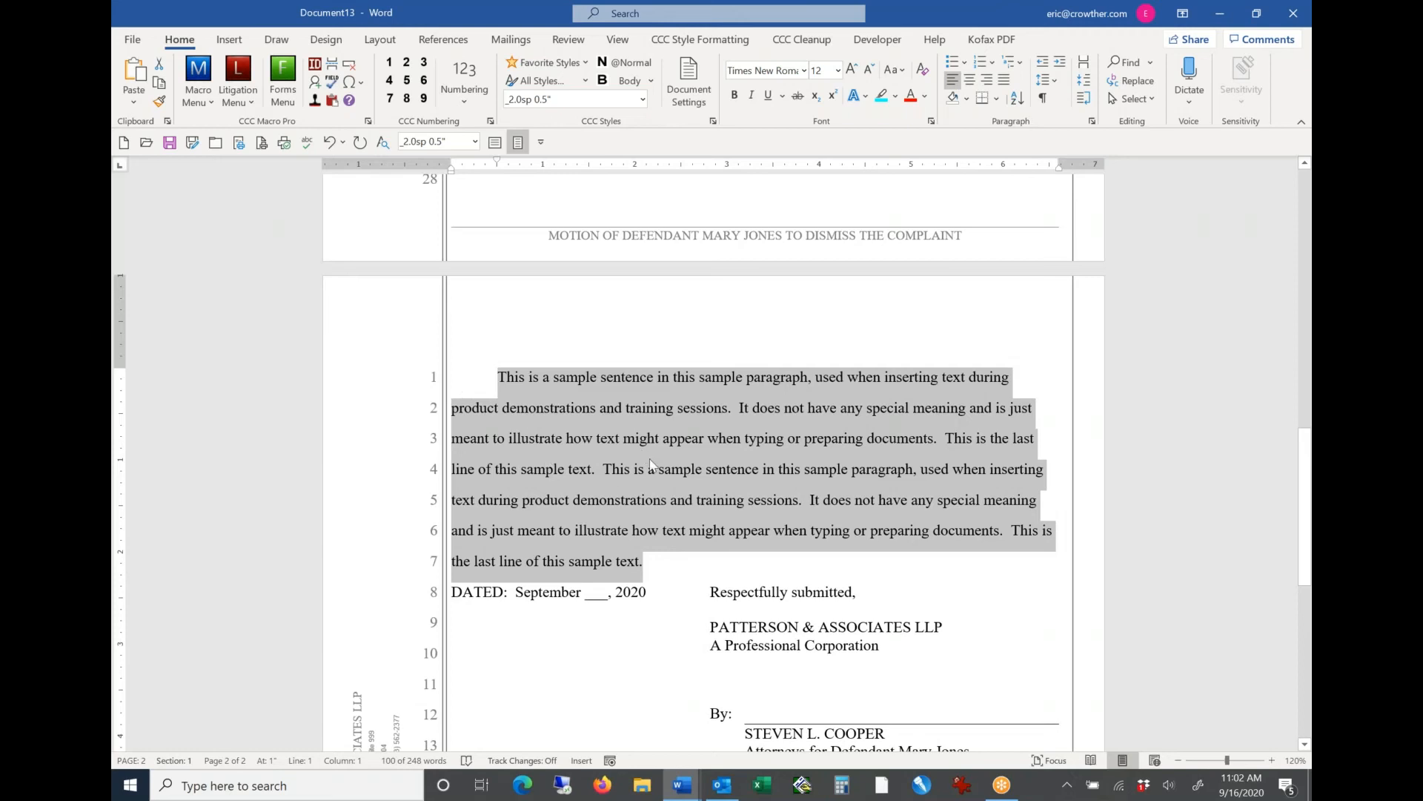
key(Right)
key(Return)
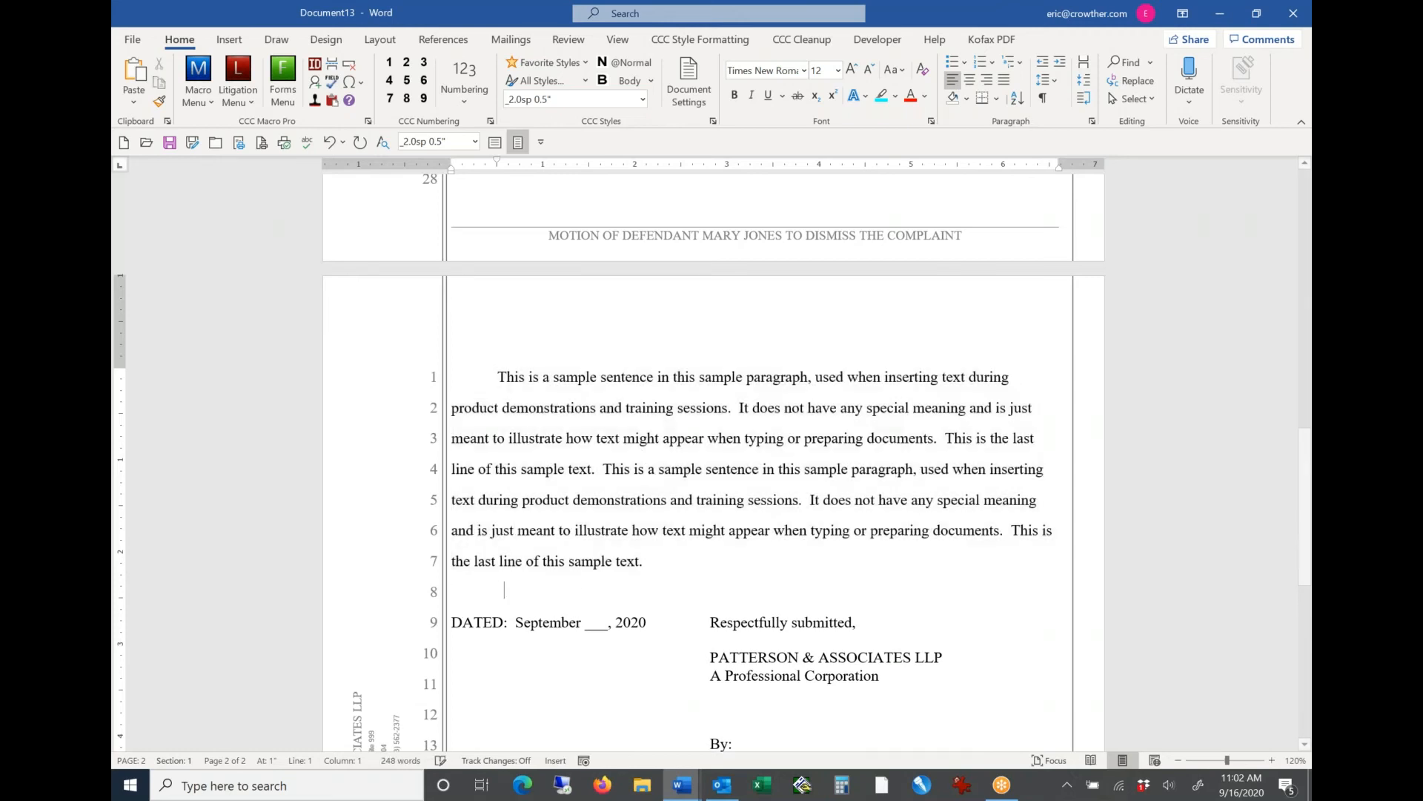
text(This is a sample sentence in this sample paragraph, used when inserting text during product demonstrations and training sessions.  It does not have any special meaning and is just meant to illustrate how text might appear when typing or preparing documents.  This is the last line of this sample text.)
key(Return)
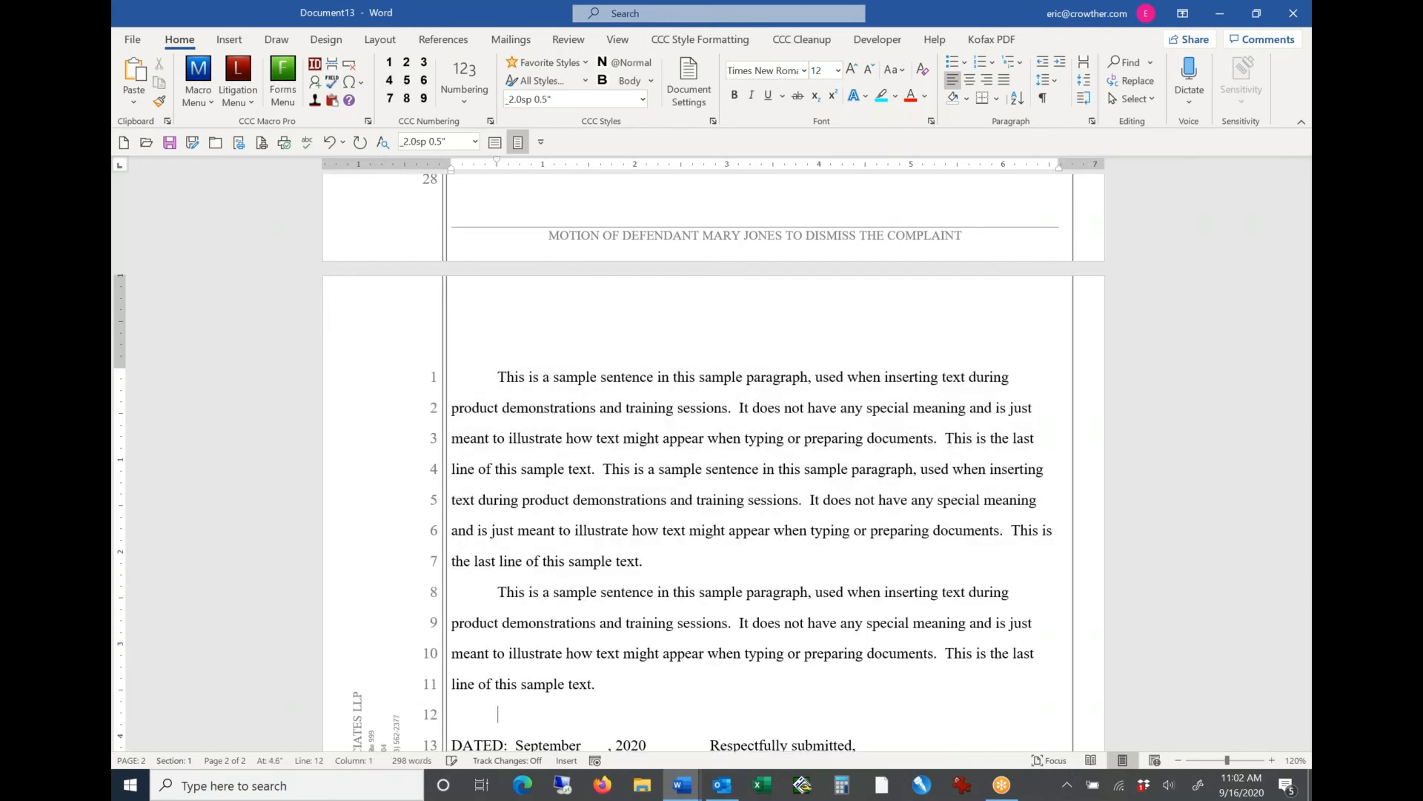
text(This is a sample sentence in this sample paragraph, used when inserting text during product demonstrations and training sessions.  It does not have any special meaning and is just meant to illustrate how text might appear when typing or preparing documents.  This is the last line of this sample text.)
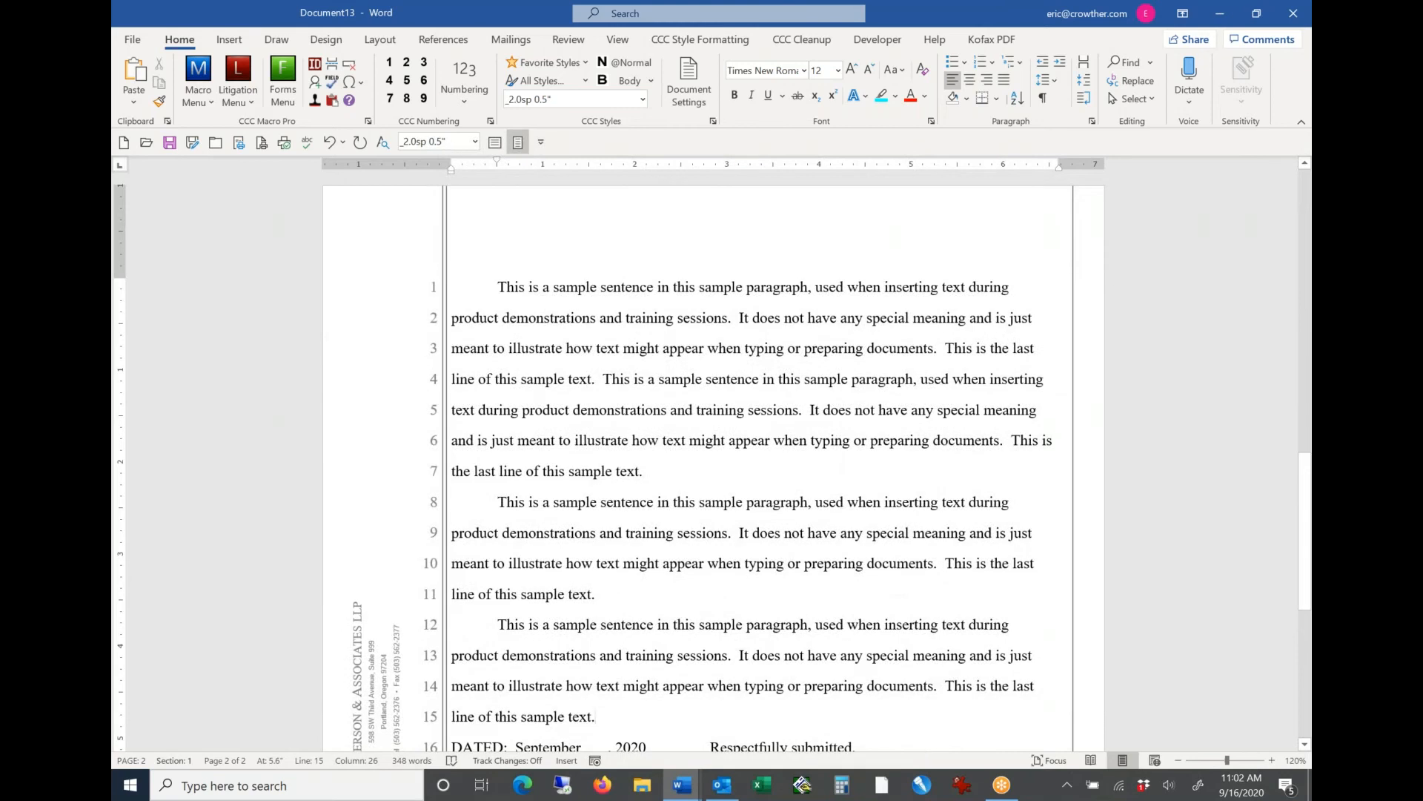
drag(498, 505, 609, 590)
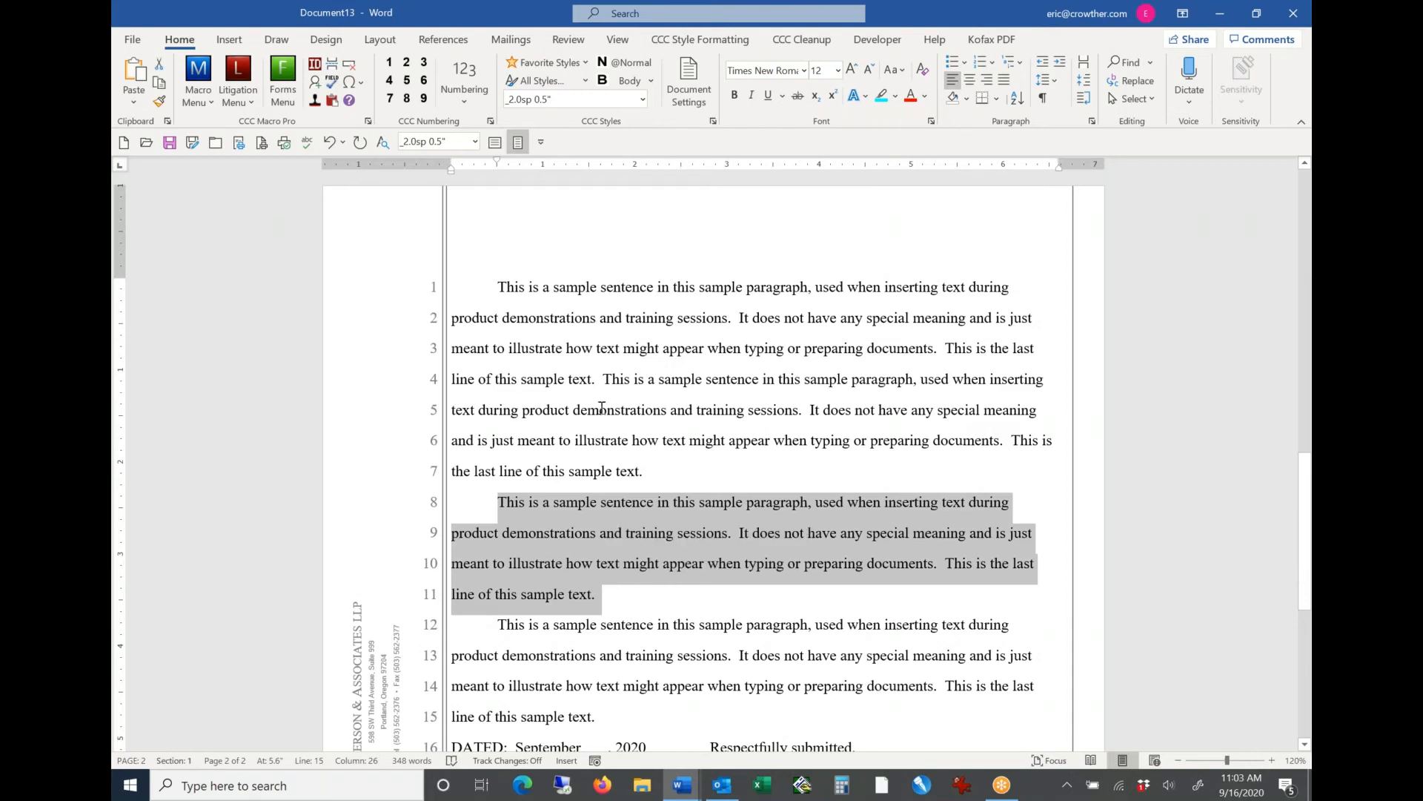
click(501, 506)
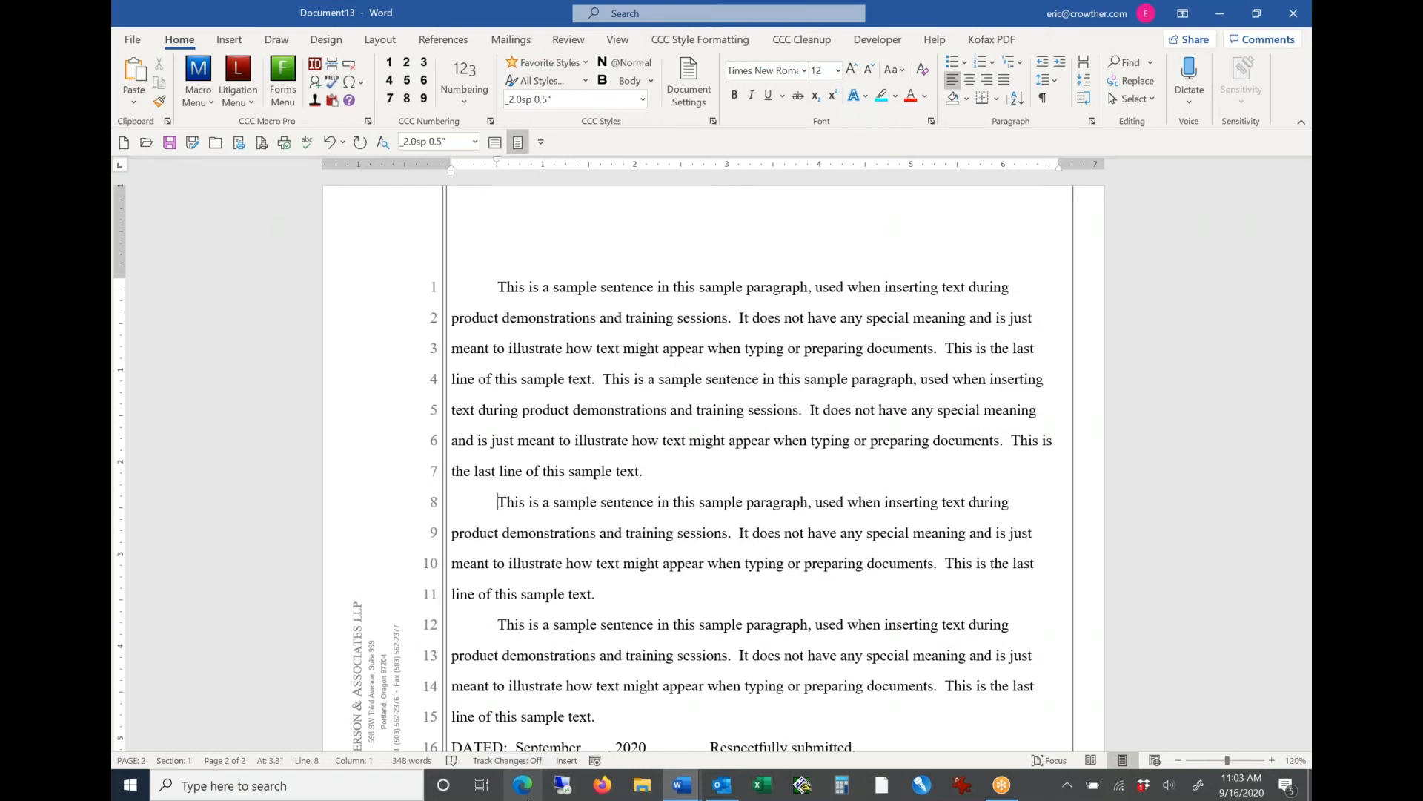
Step: Start a new letter with the firm's letter macro
click(197, 103)
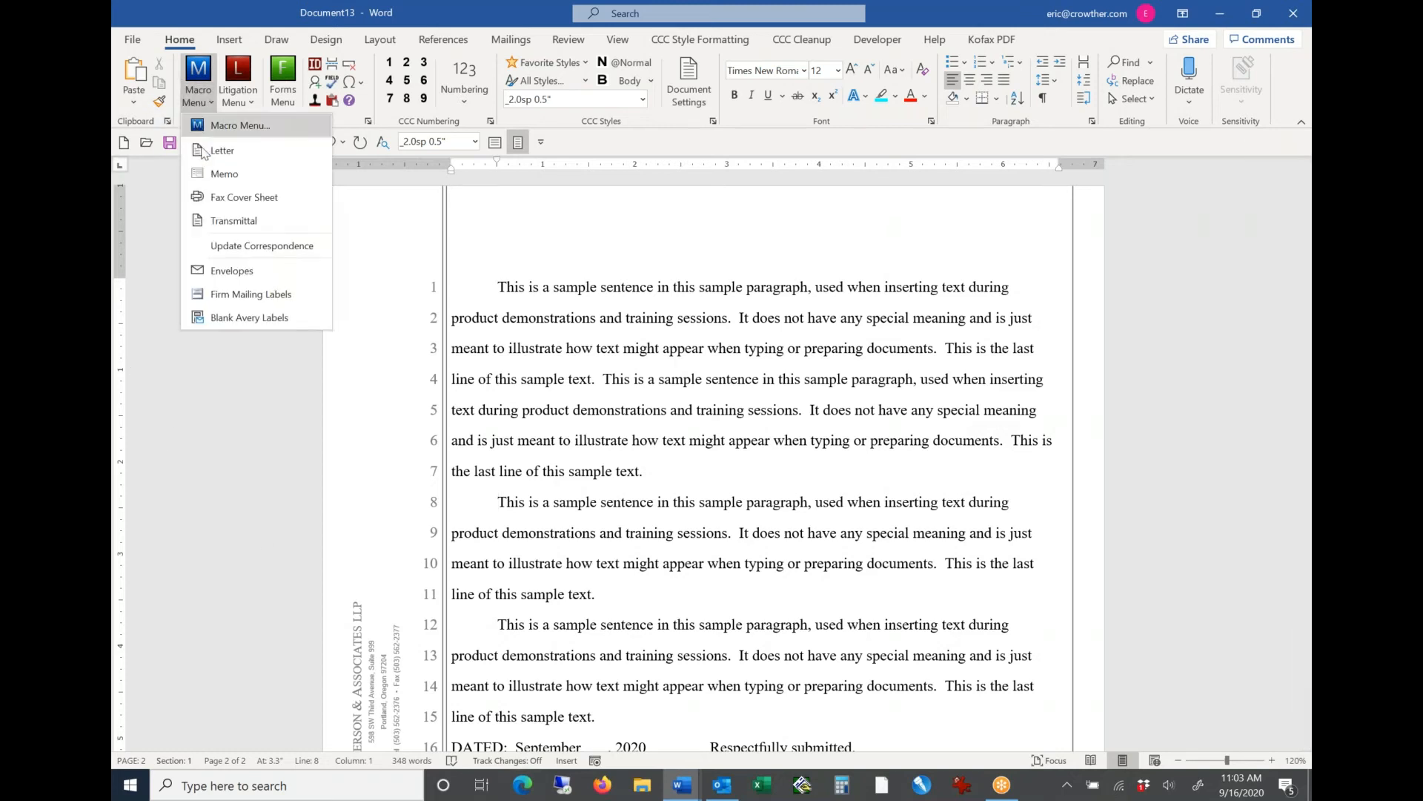
click(249, 156)
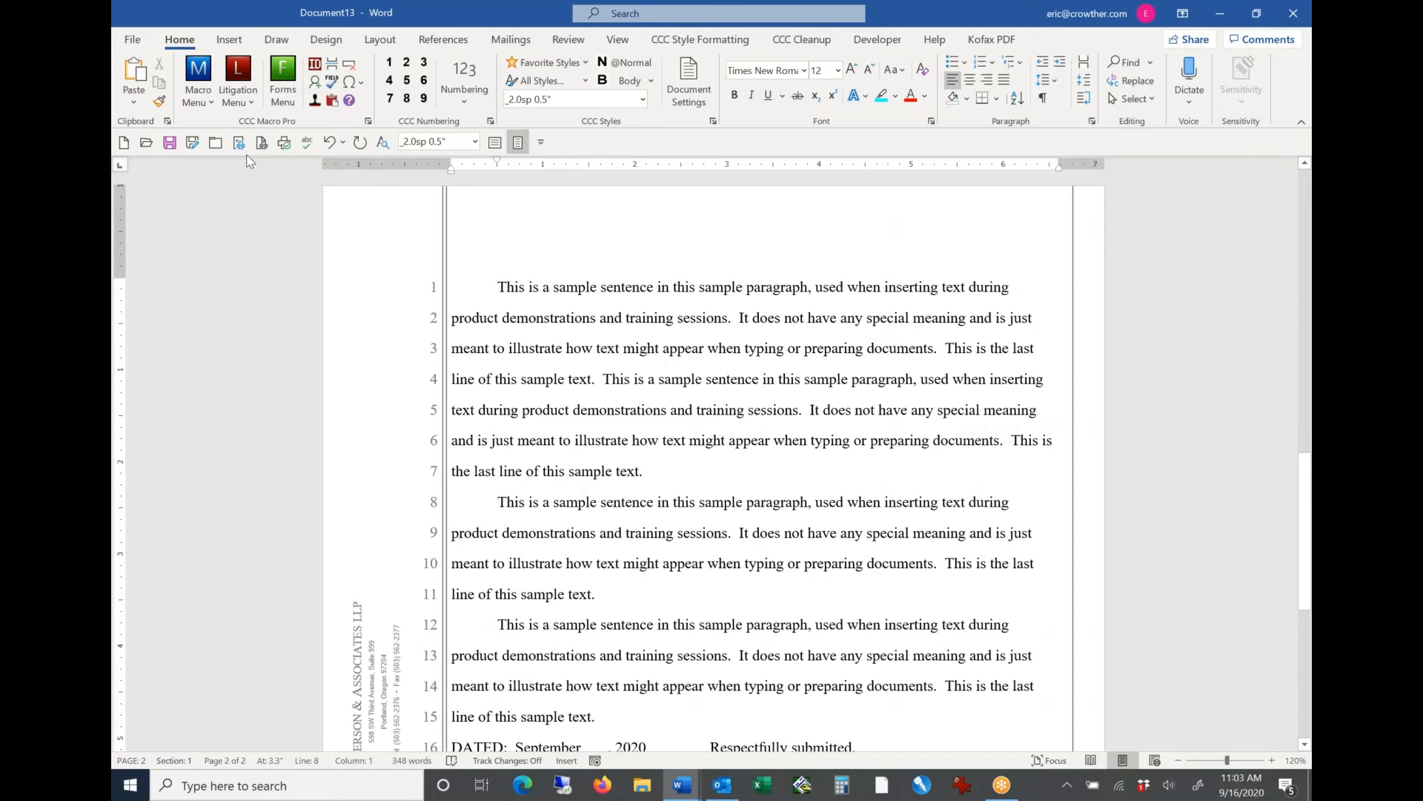
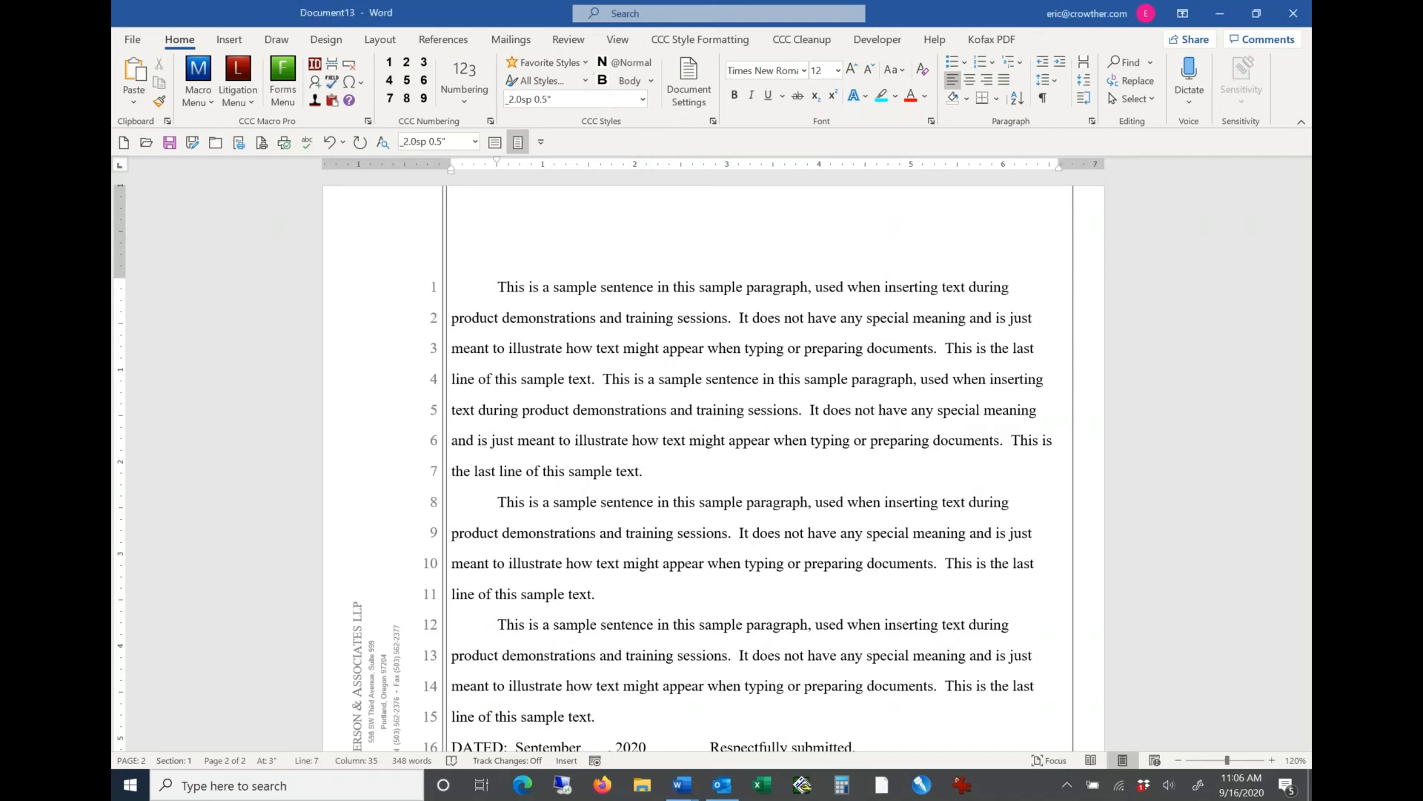
Step: Insert a blank paragraph above the first sample paragraph on page 2 and show the formatting marks
click(585, 63)
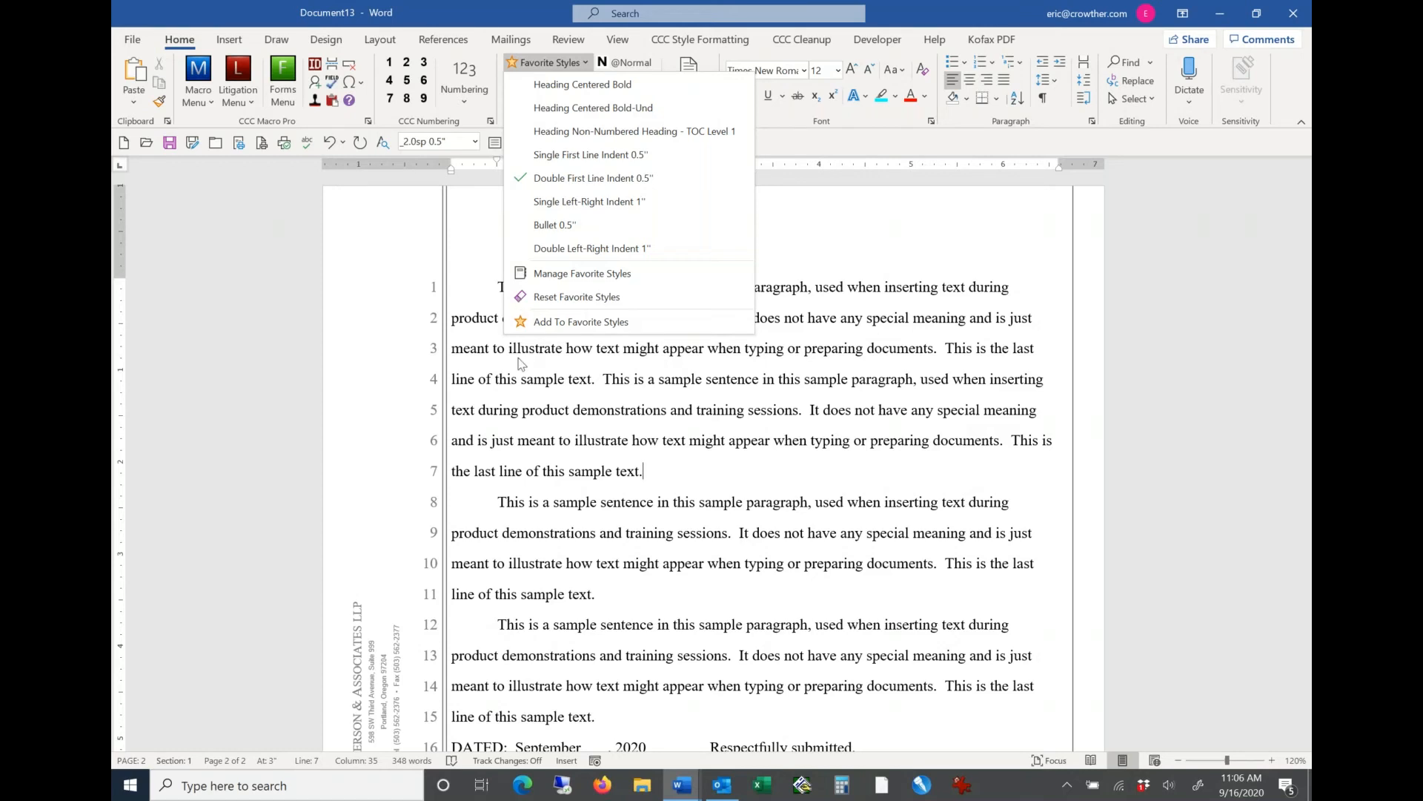
key(Escape)
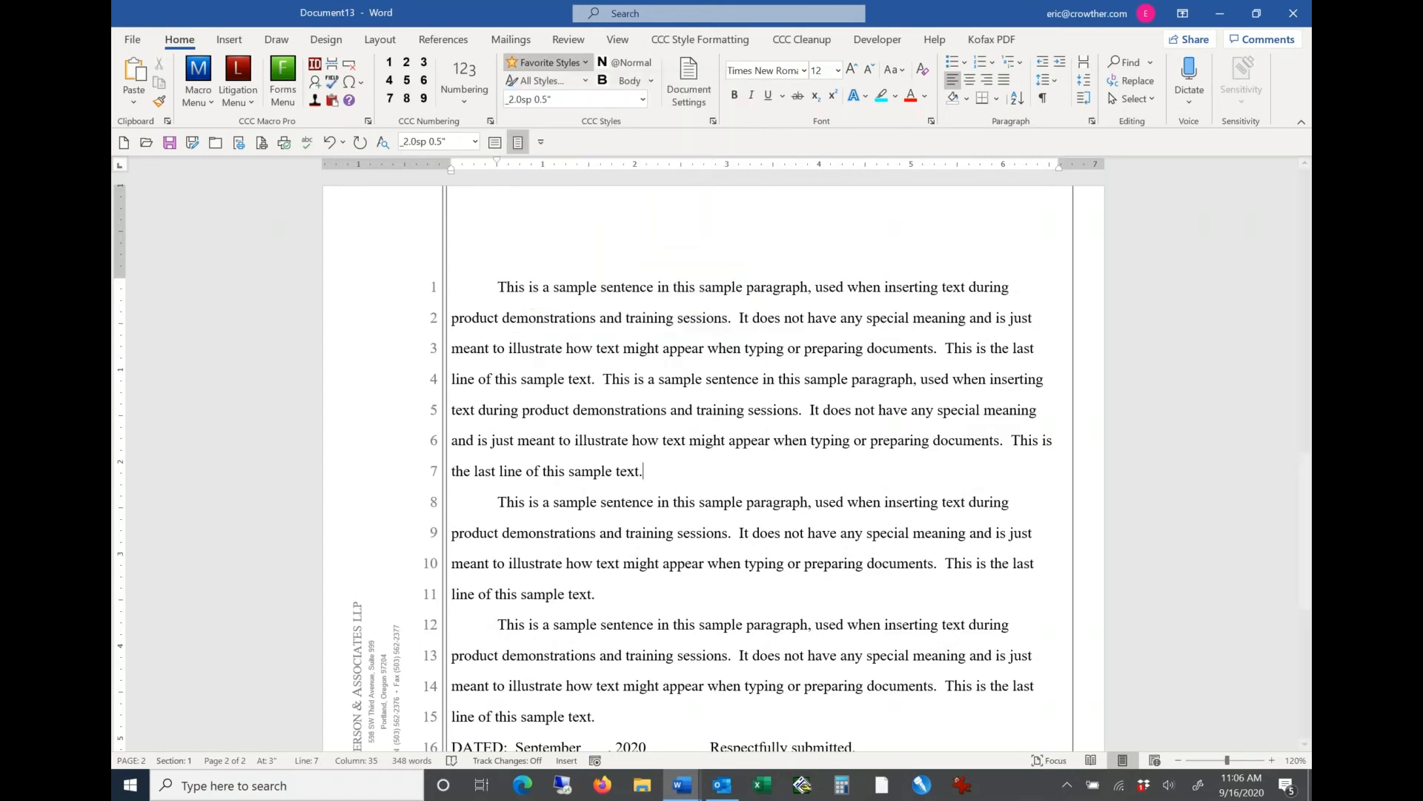
click(496, 288)
scroll(497, 289, up, 11)
click(497, 288)
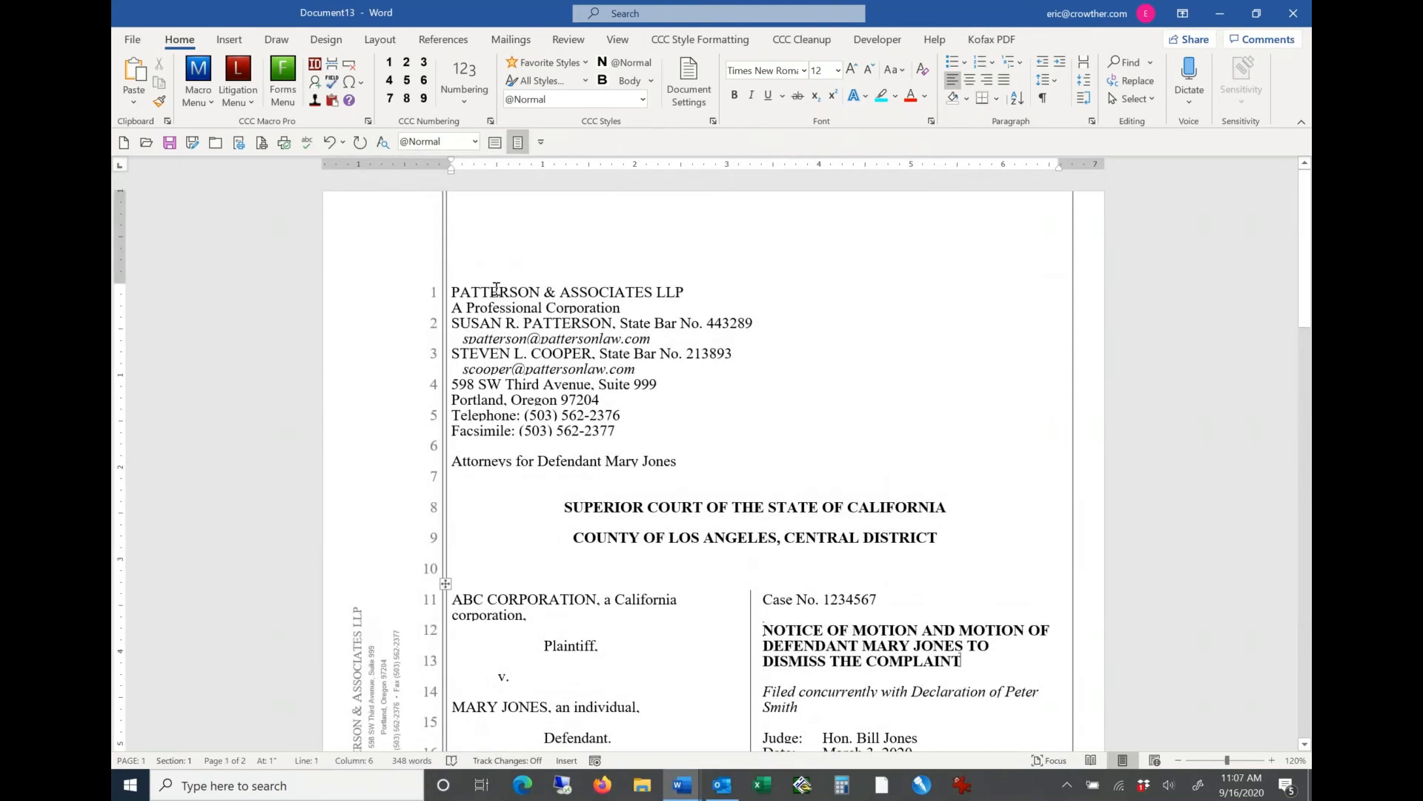
scroll(496, 288, down, 11)
click(496, 289)
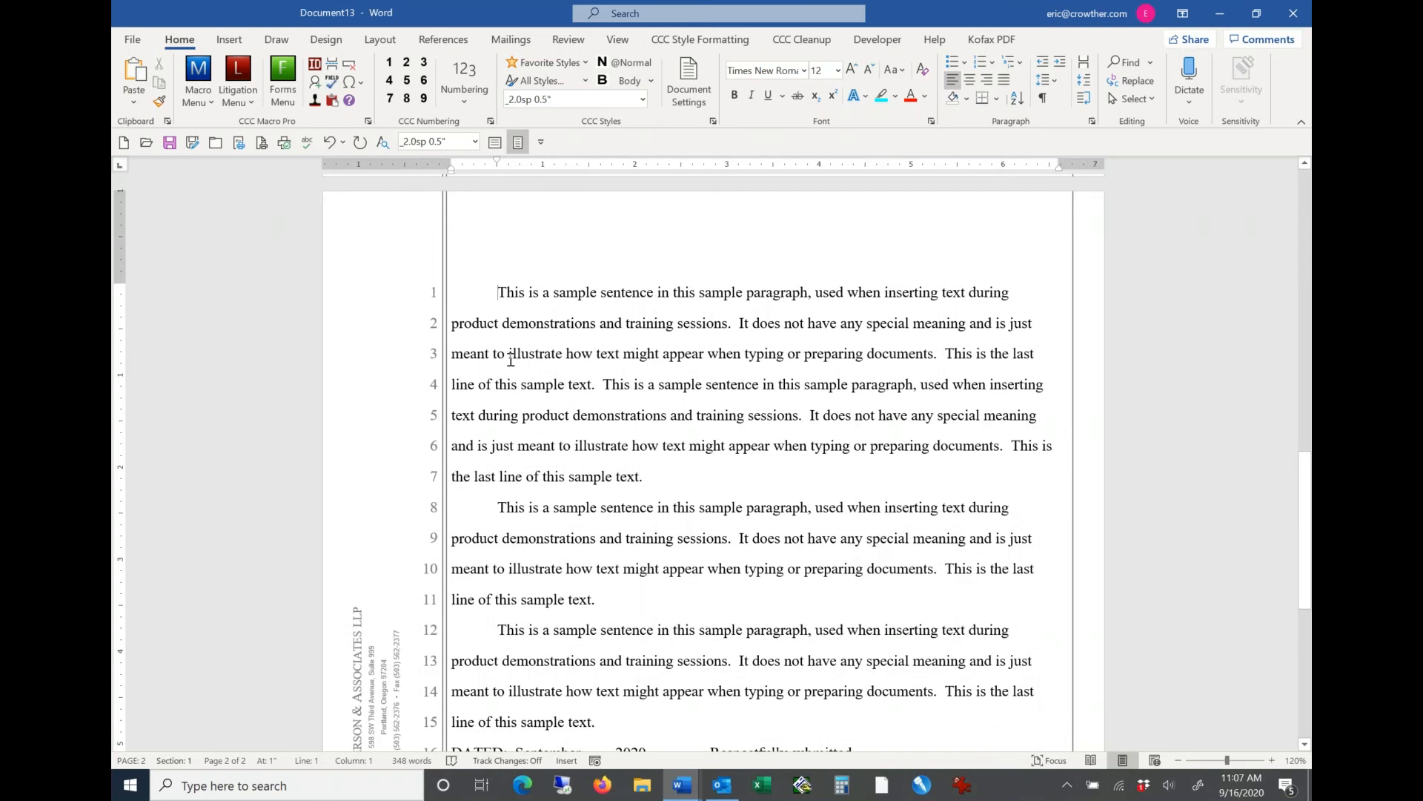
key(Return)
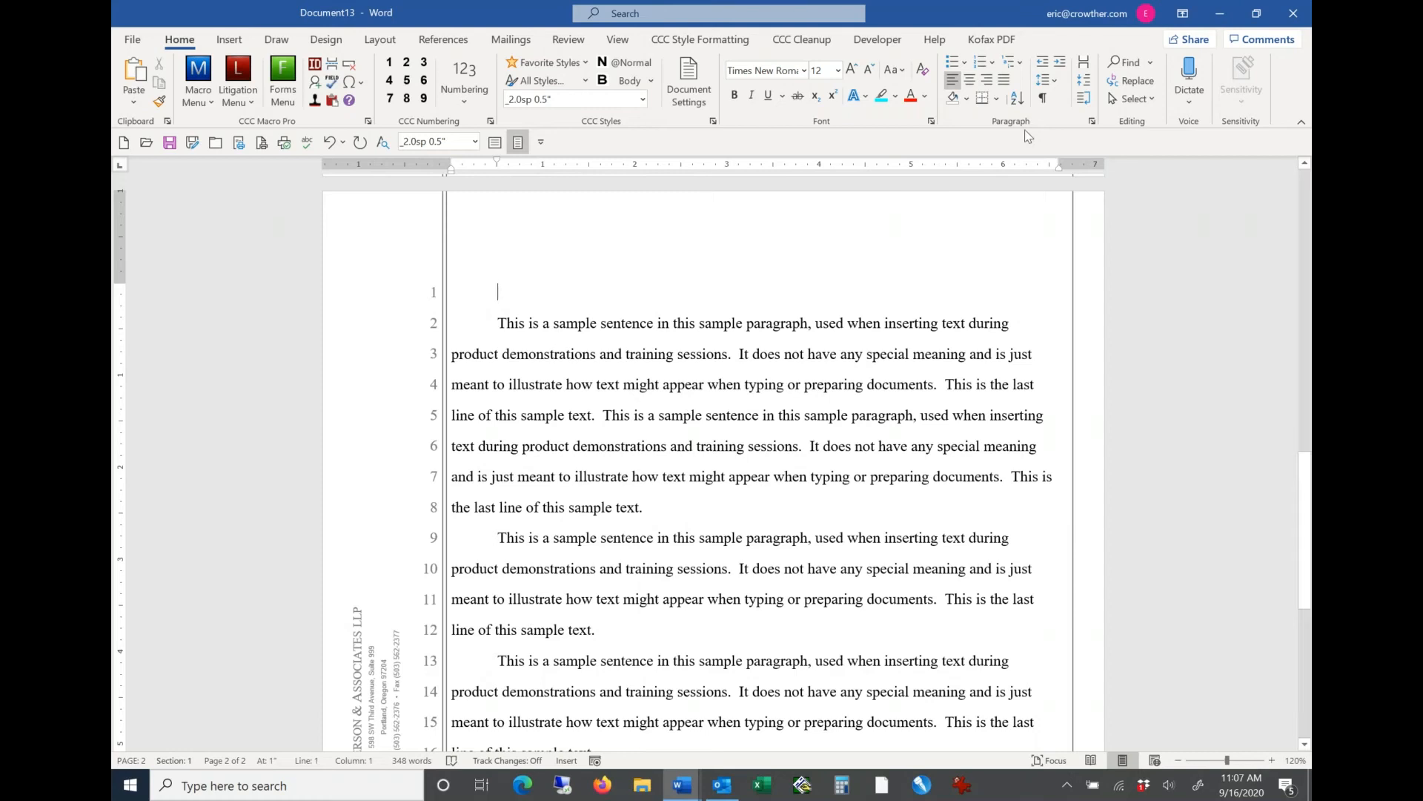
click(1043, 99)
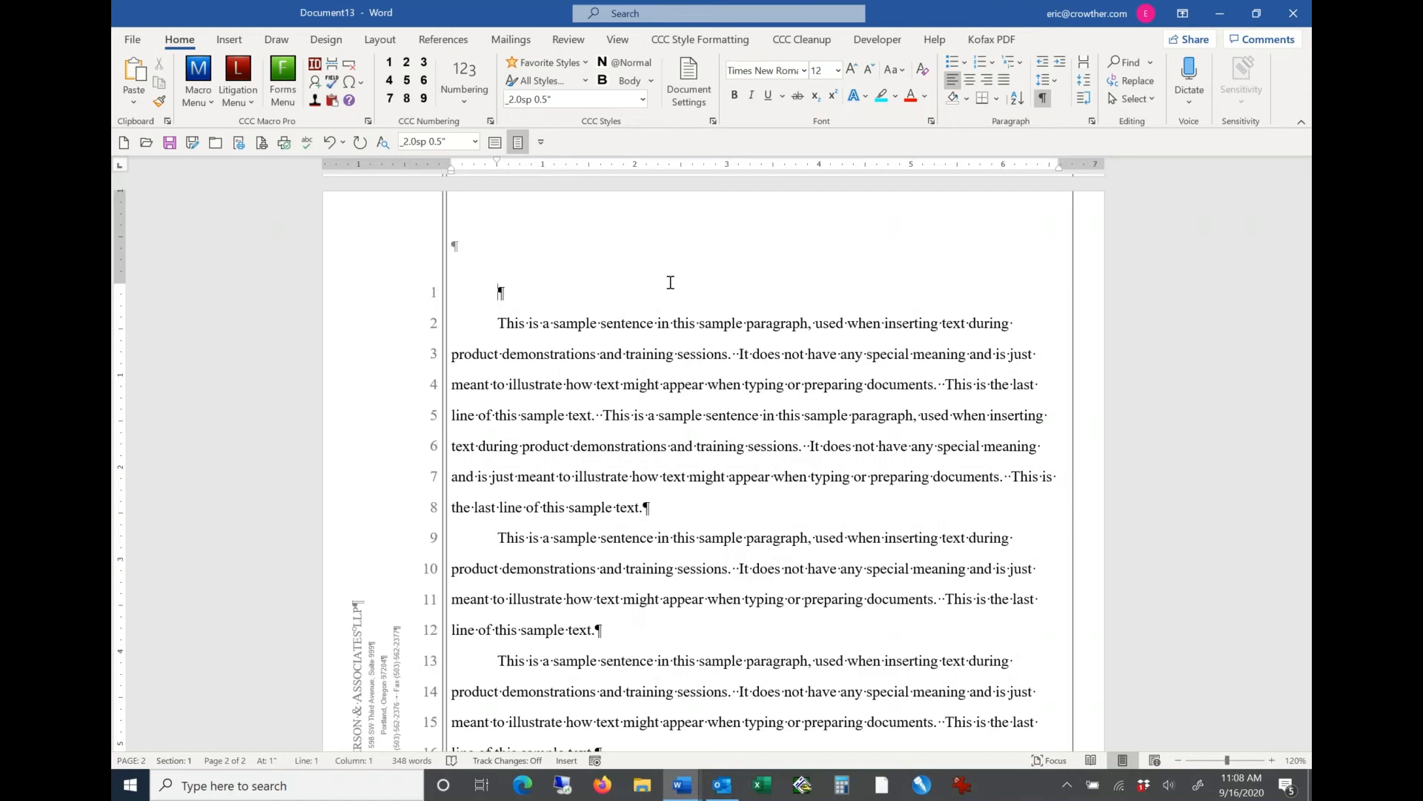
Step: Center the blank paragraph on page 2 and enter the heading MEMORANDUM OF POINTS AND AUTHORITIES in it
click(972, 79)
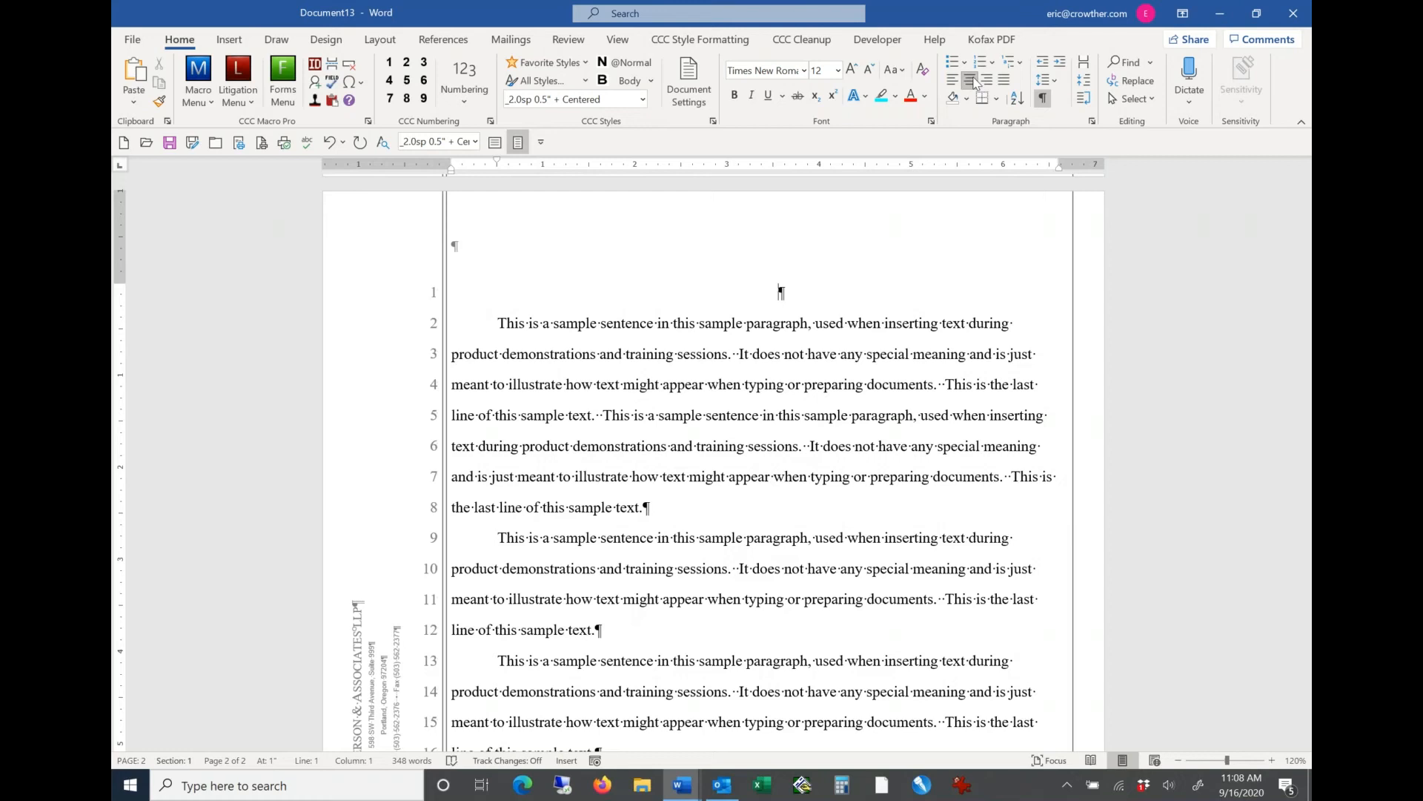
key(Caps_Lock)
text(MEMOR)
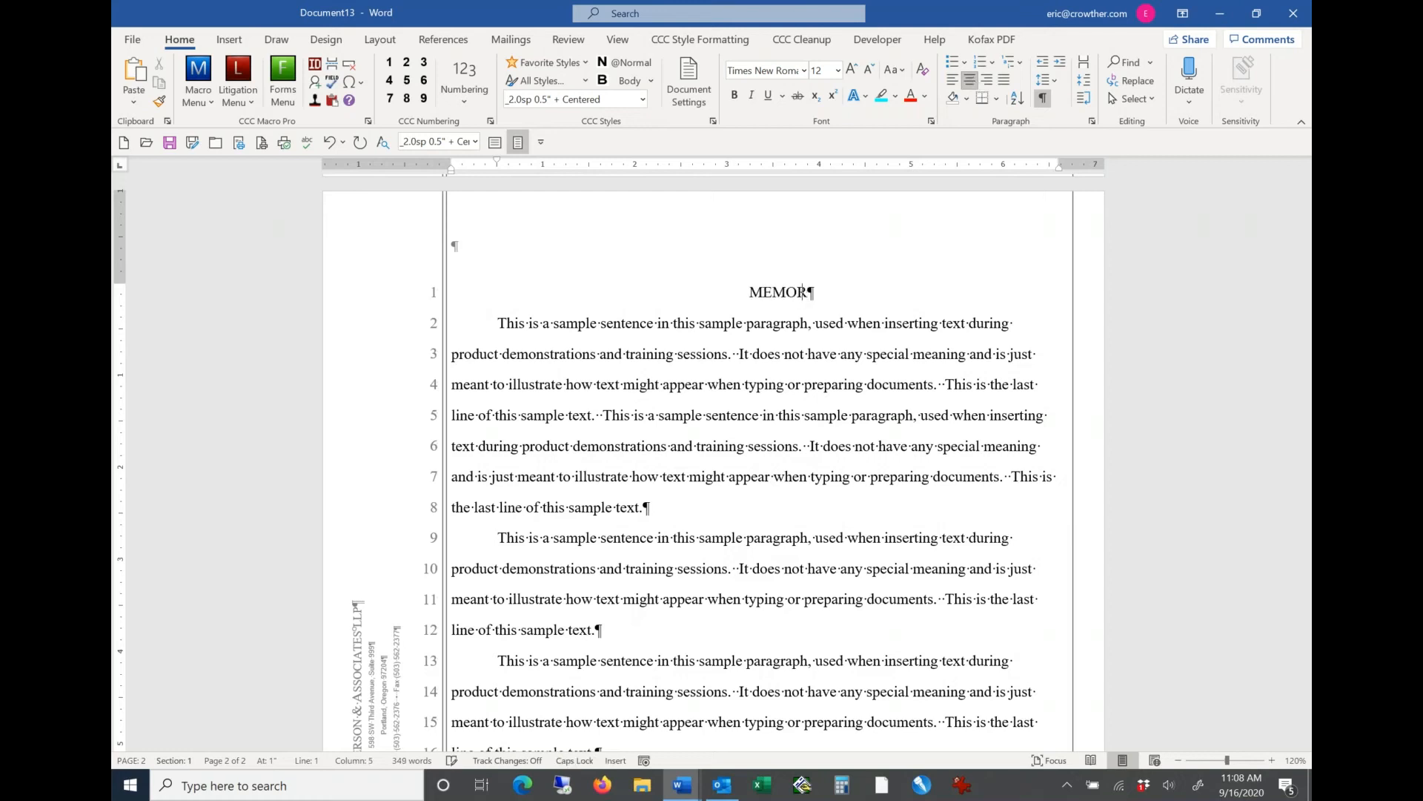
text(ANDUM OF )
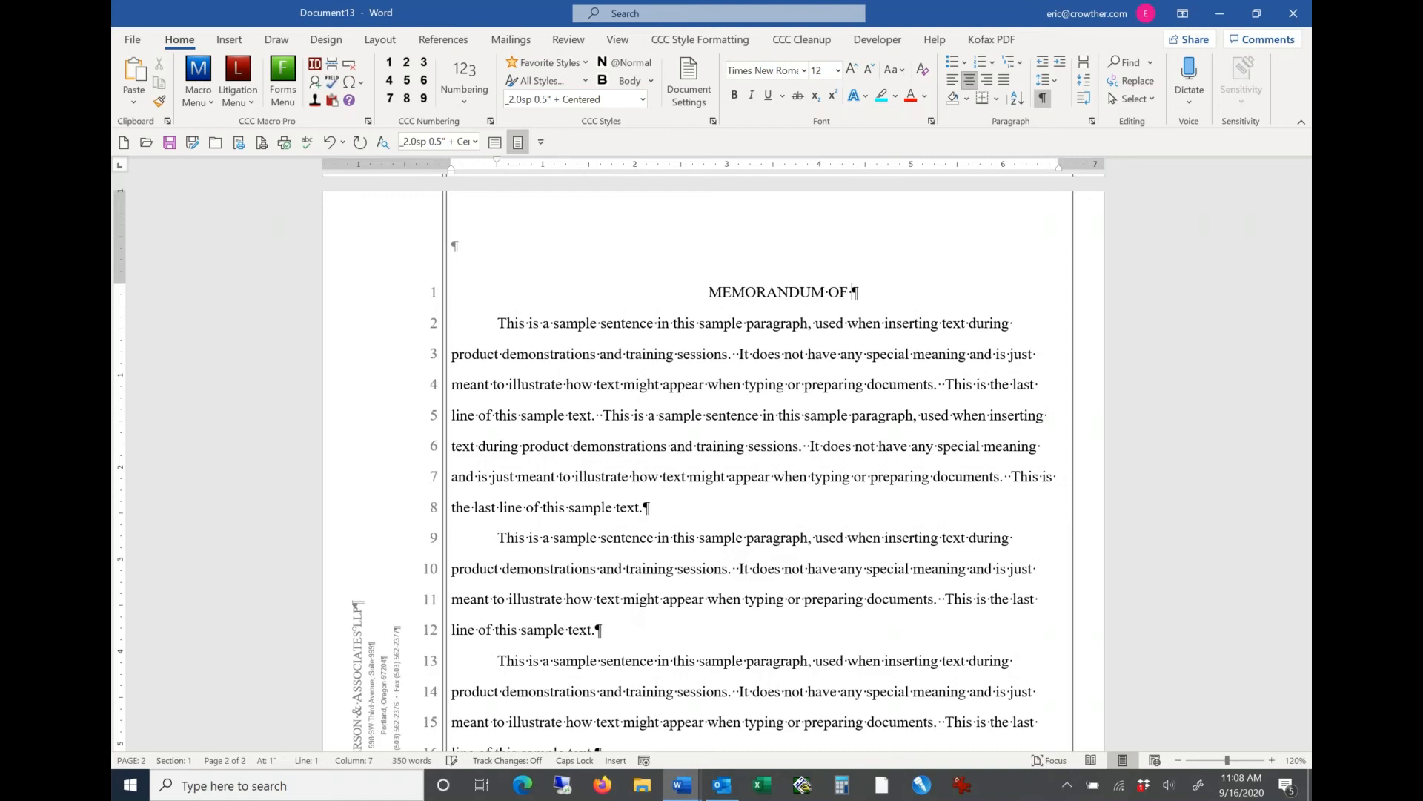
text(POINTS AN)
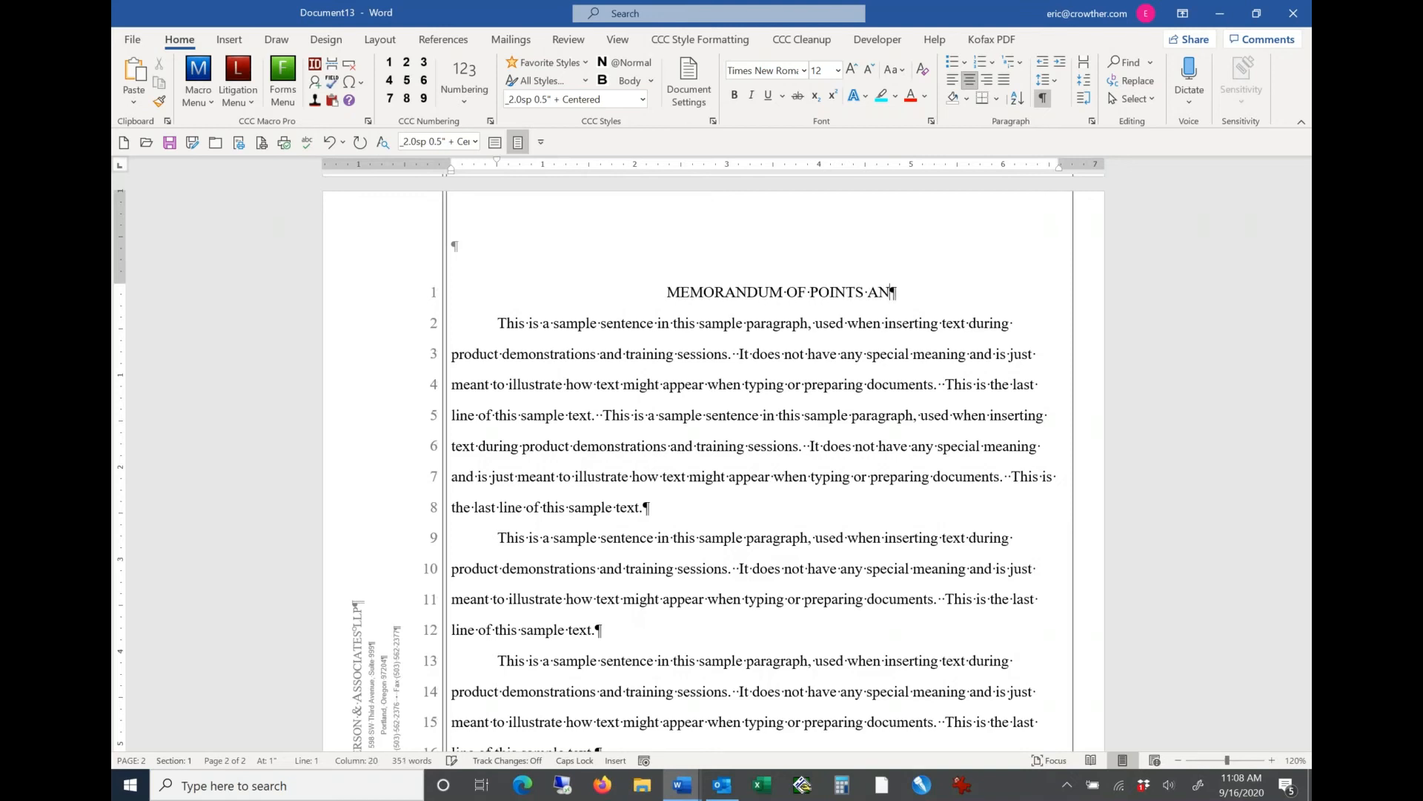
text(D AUTHO)
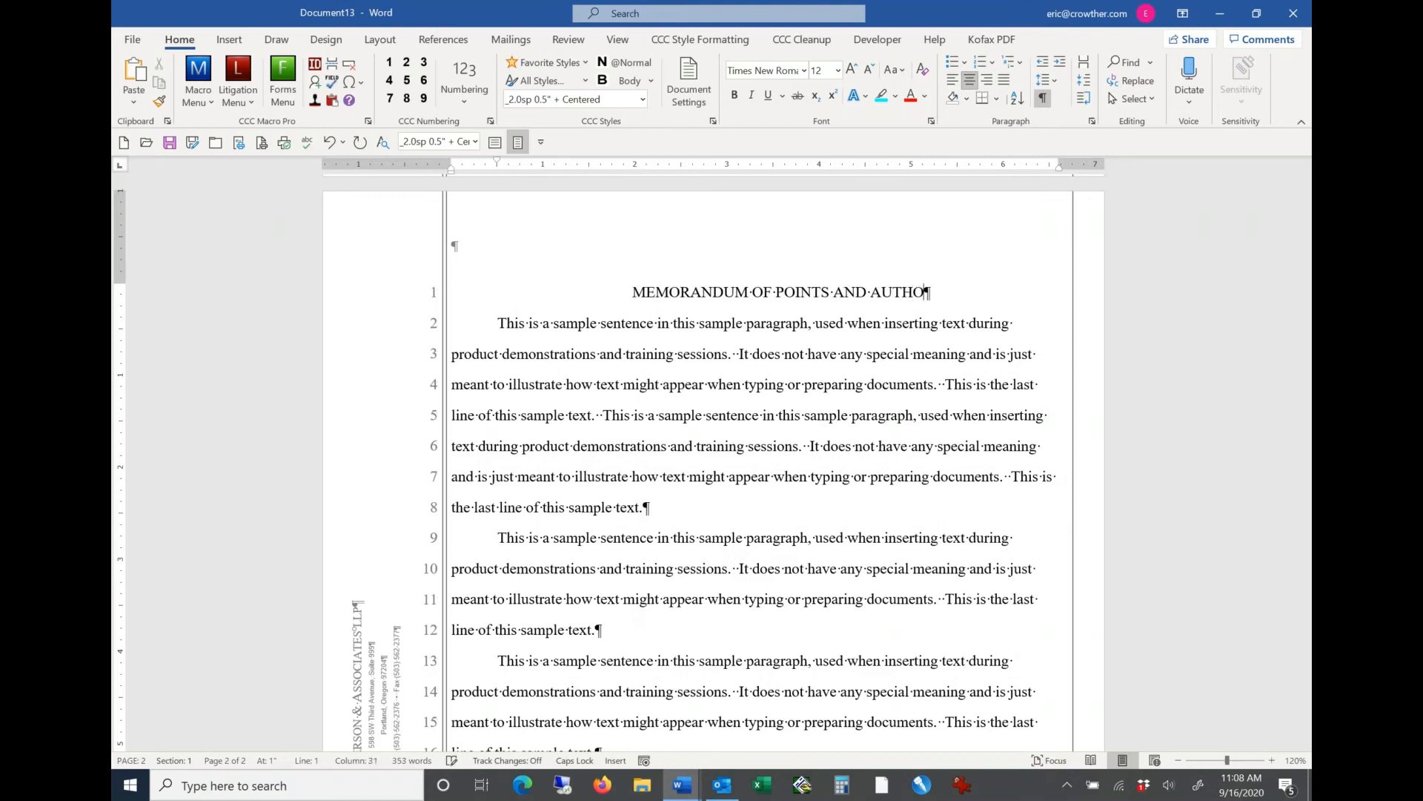
text(RIT)
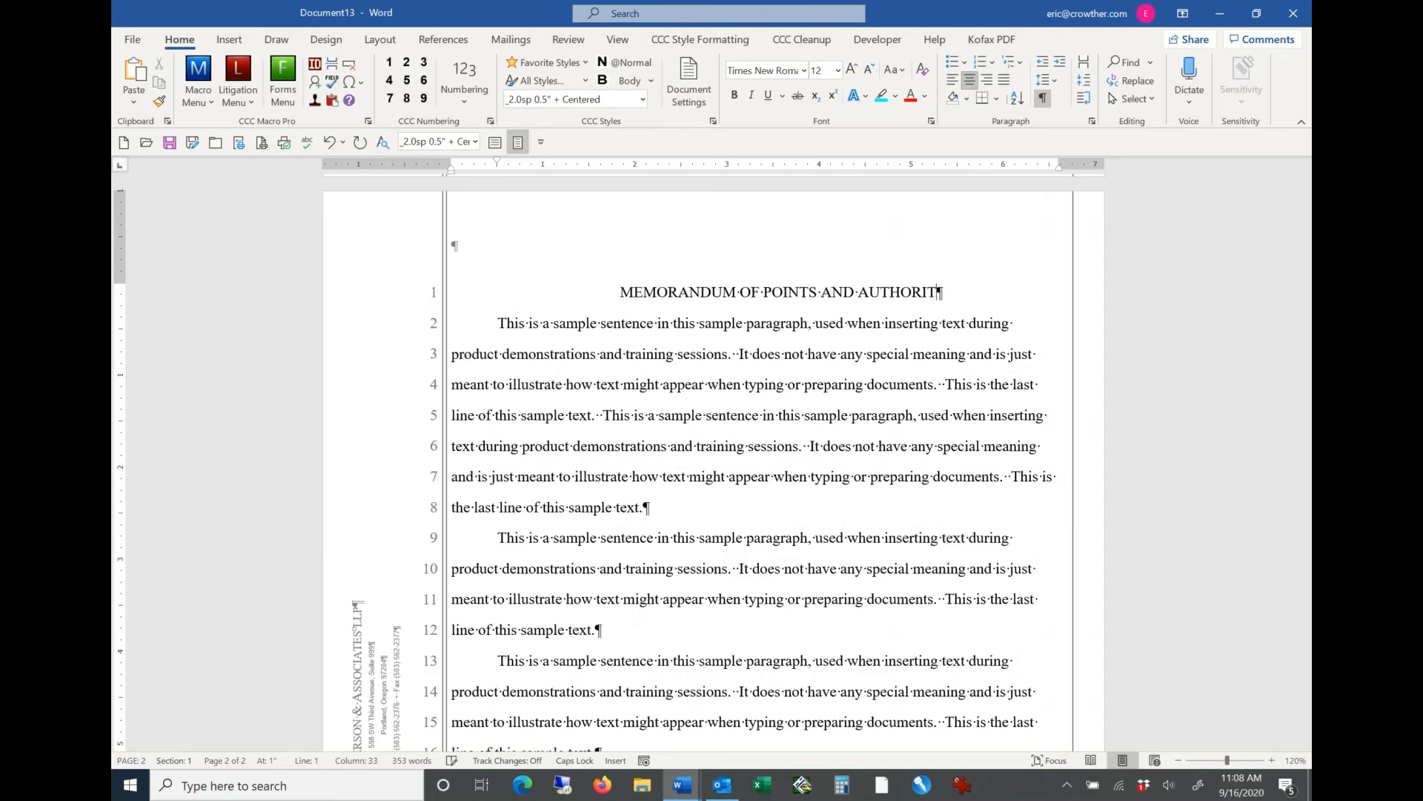
text(IES)
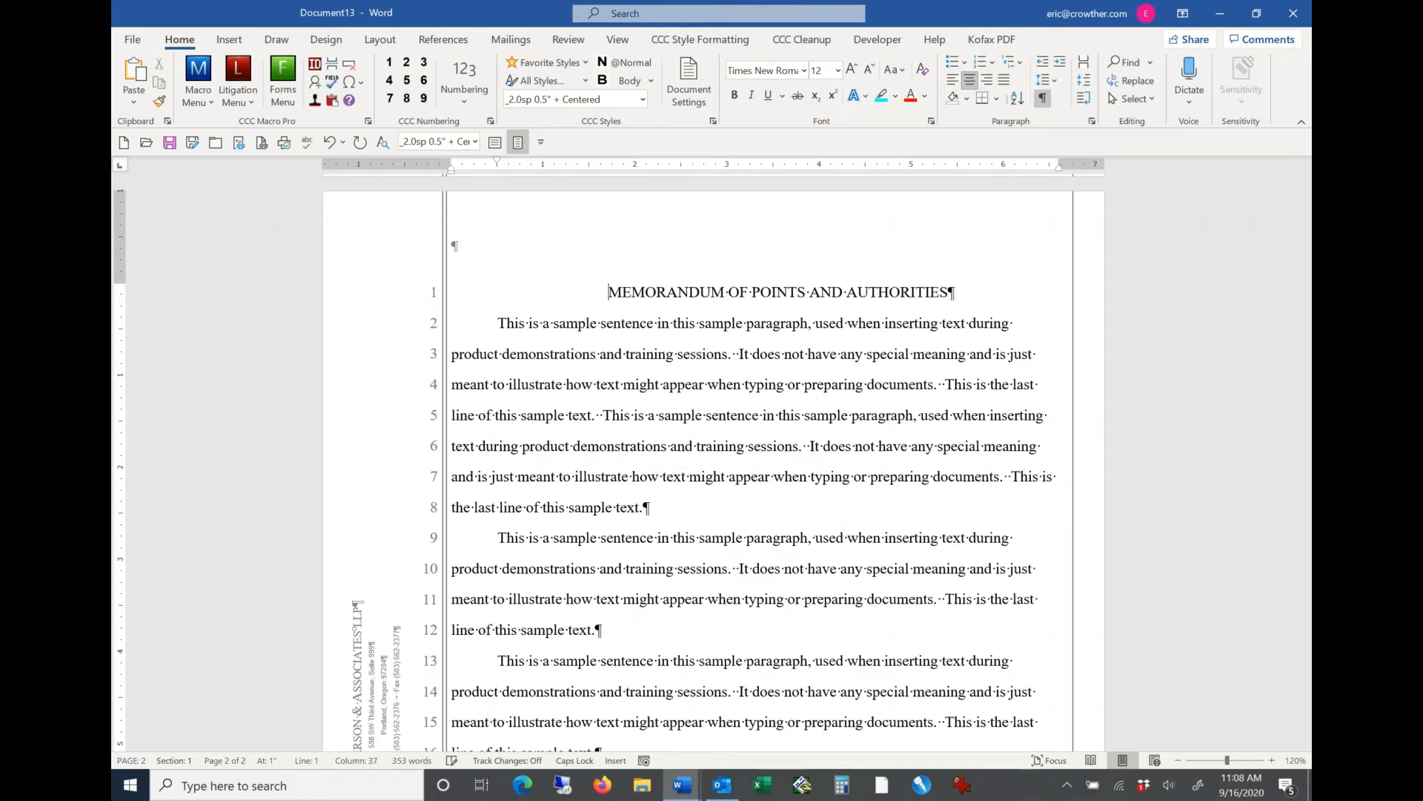
Step: Make the whole MEMORANDUM OF POINTS AND AUTHORITIES heading bold and underlined
key(ctrl+shift+Down)
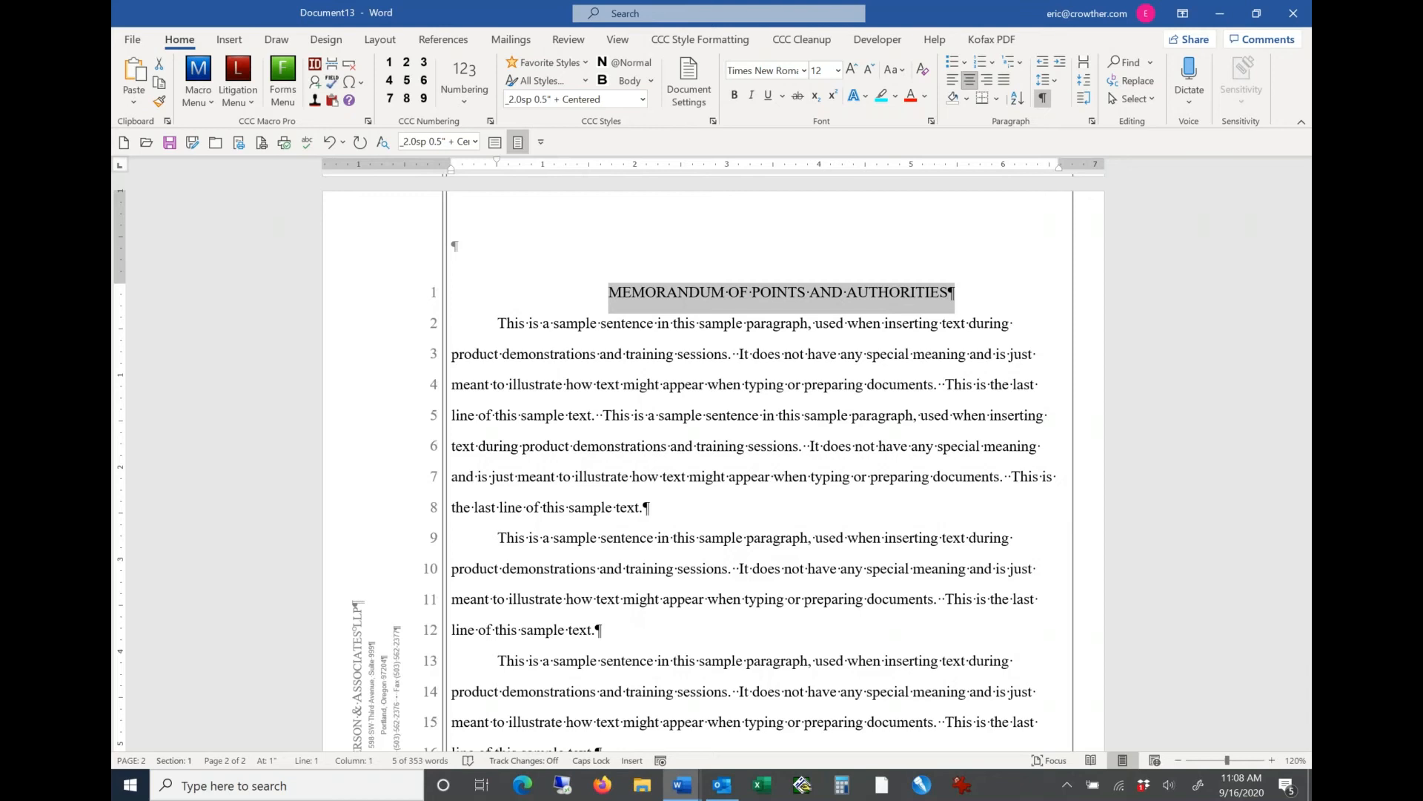
key(ctrl+b)
key(ctrl+u)
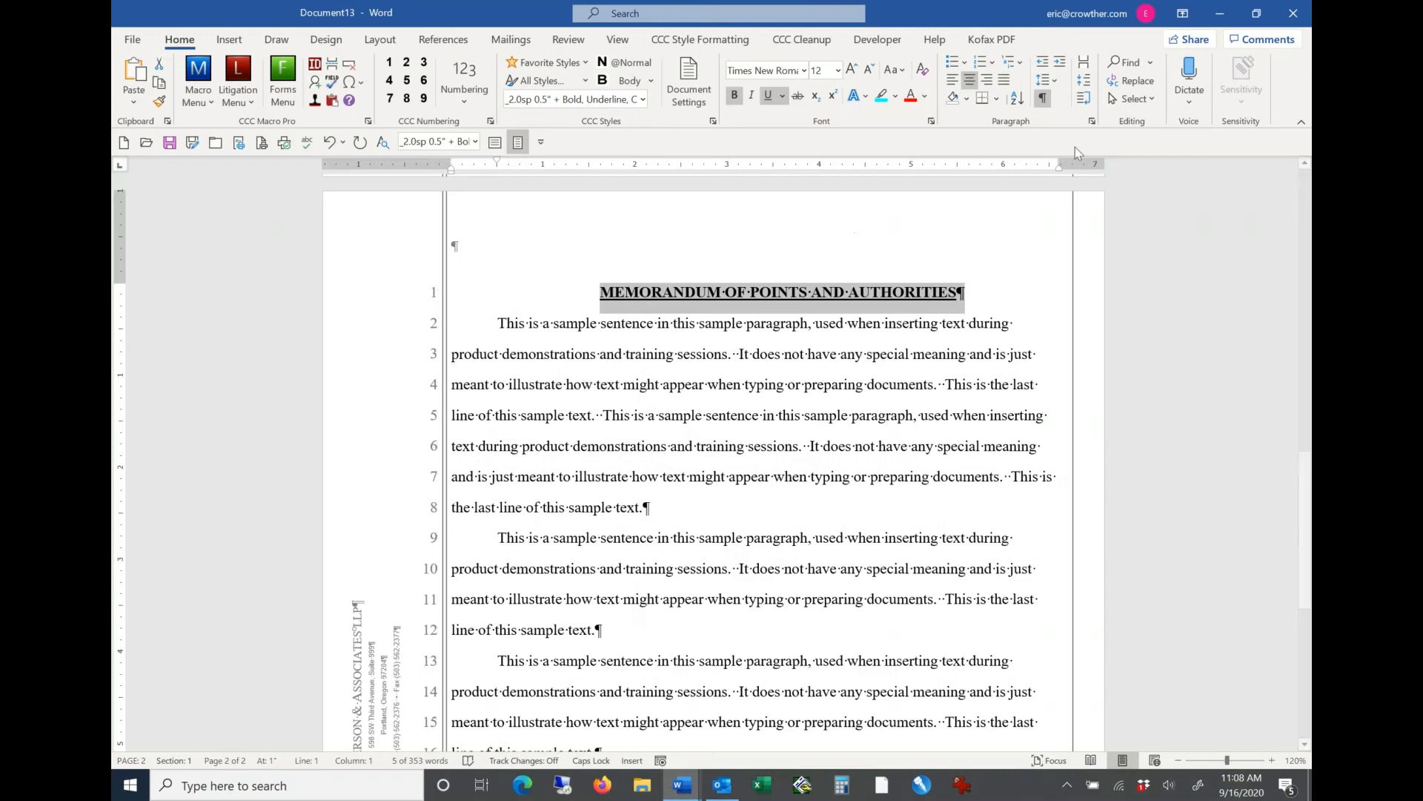
Step: Examine the heading's line and page break options, including Keep with next, and its first-line indent on the ruler
click(1093, 122)
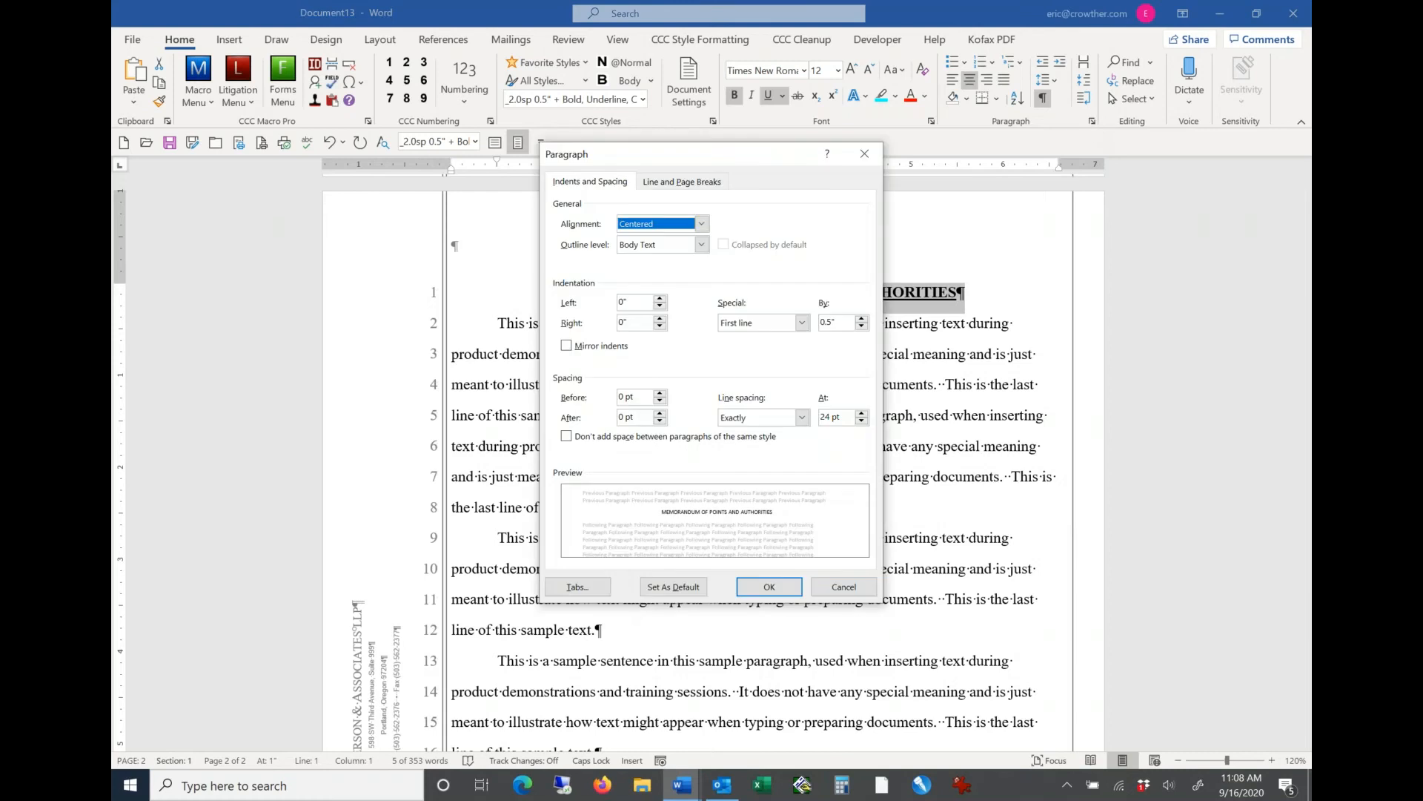
click(680, 183)
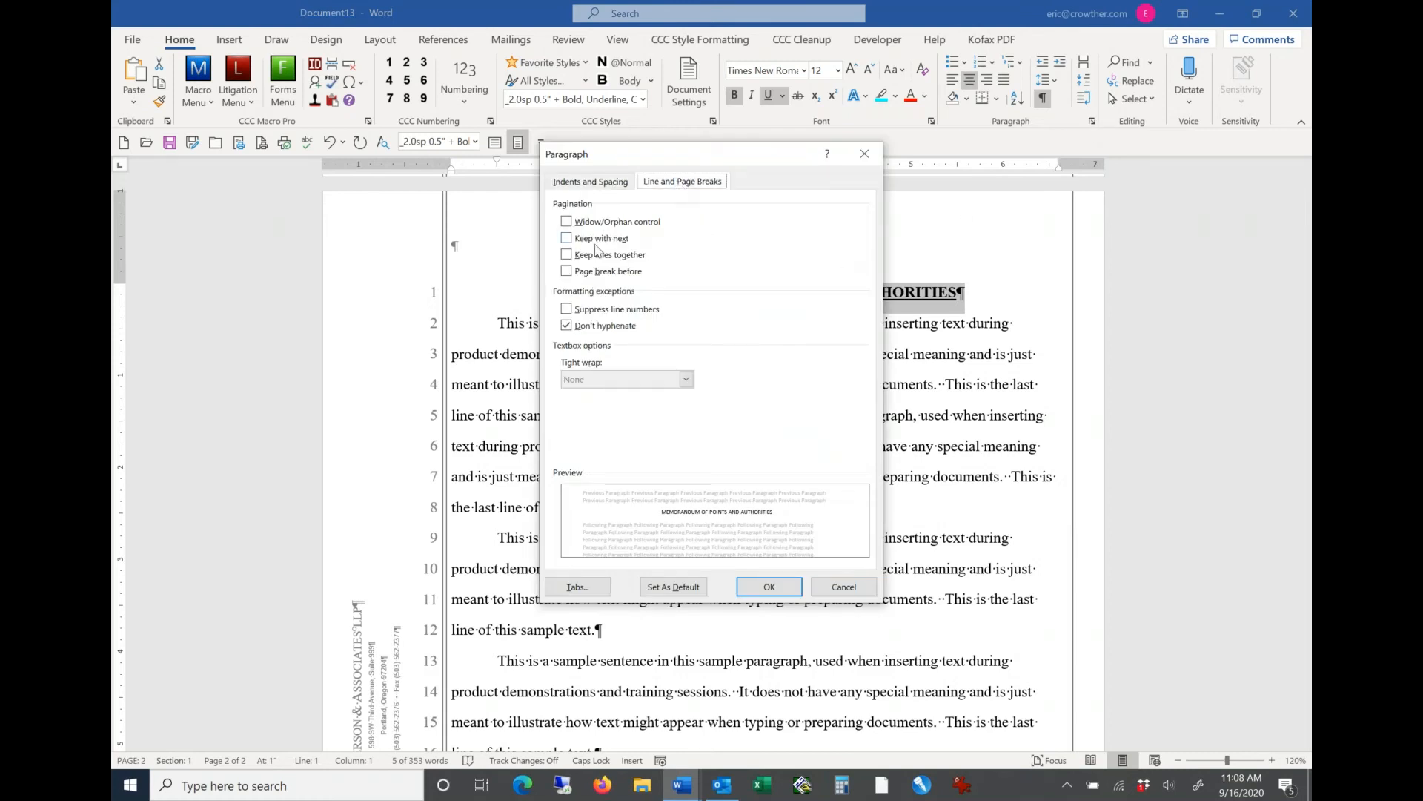
click(844, 586)
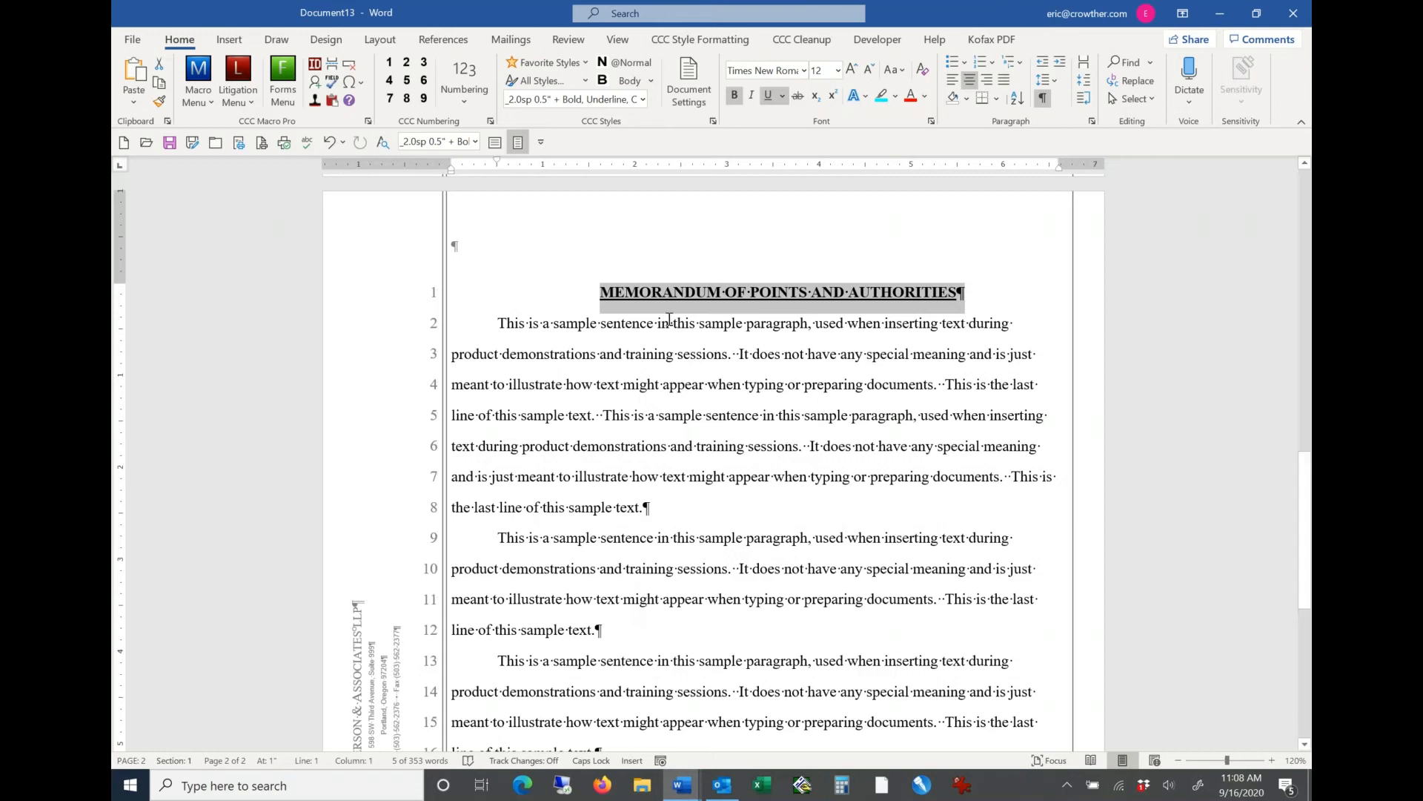
click(677, 293)
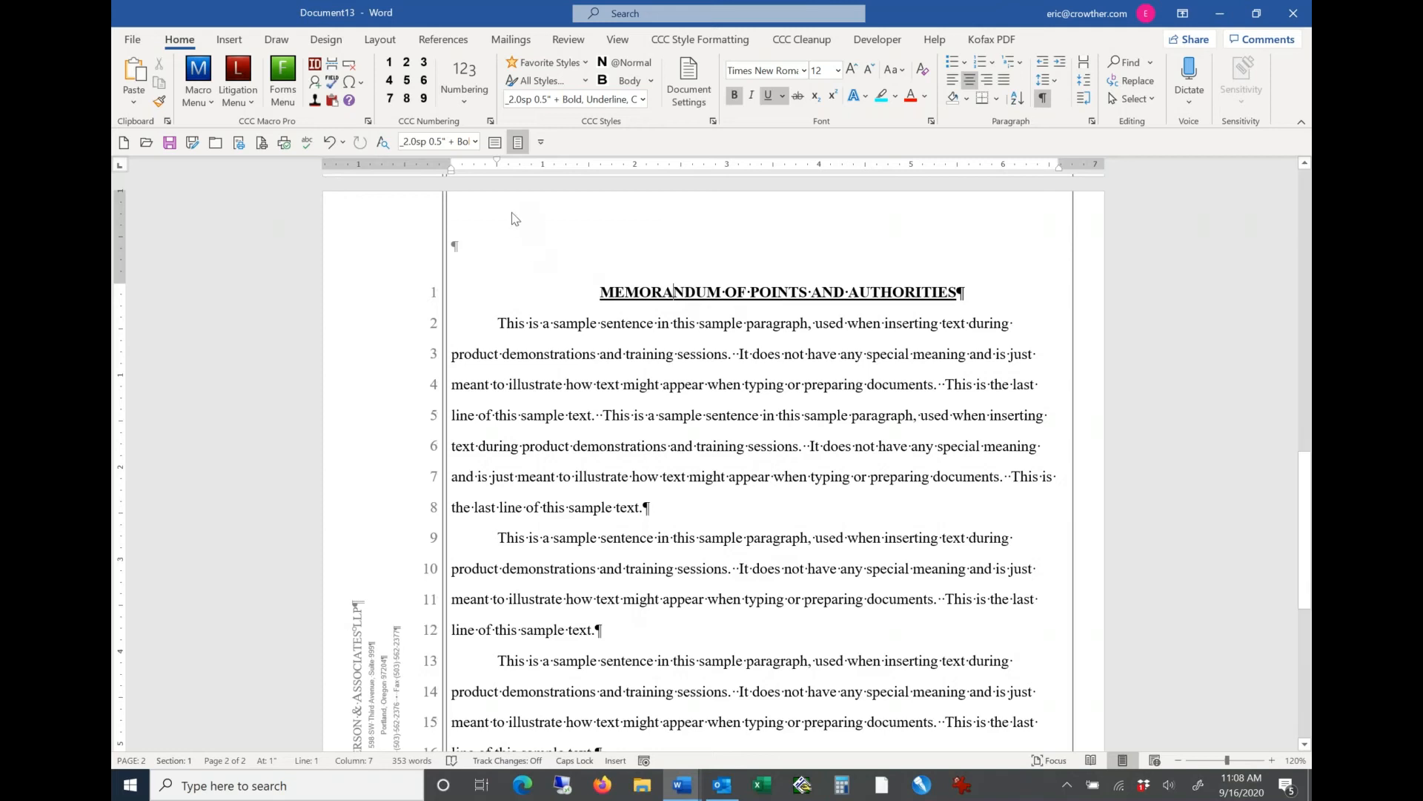
click(497, 166)
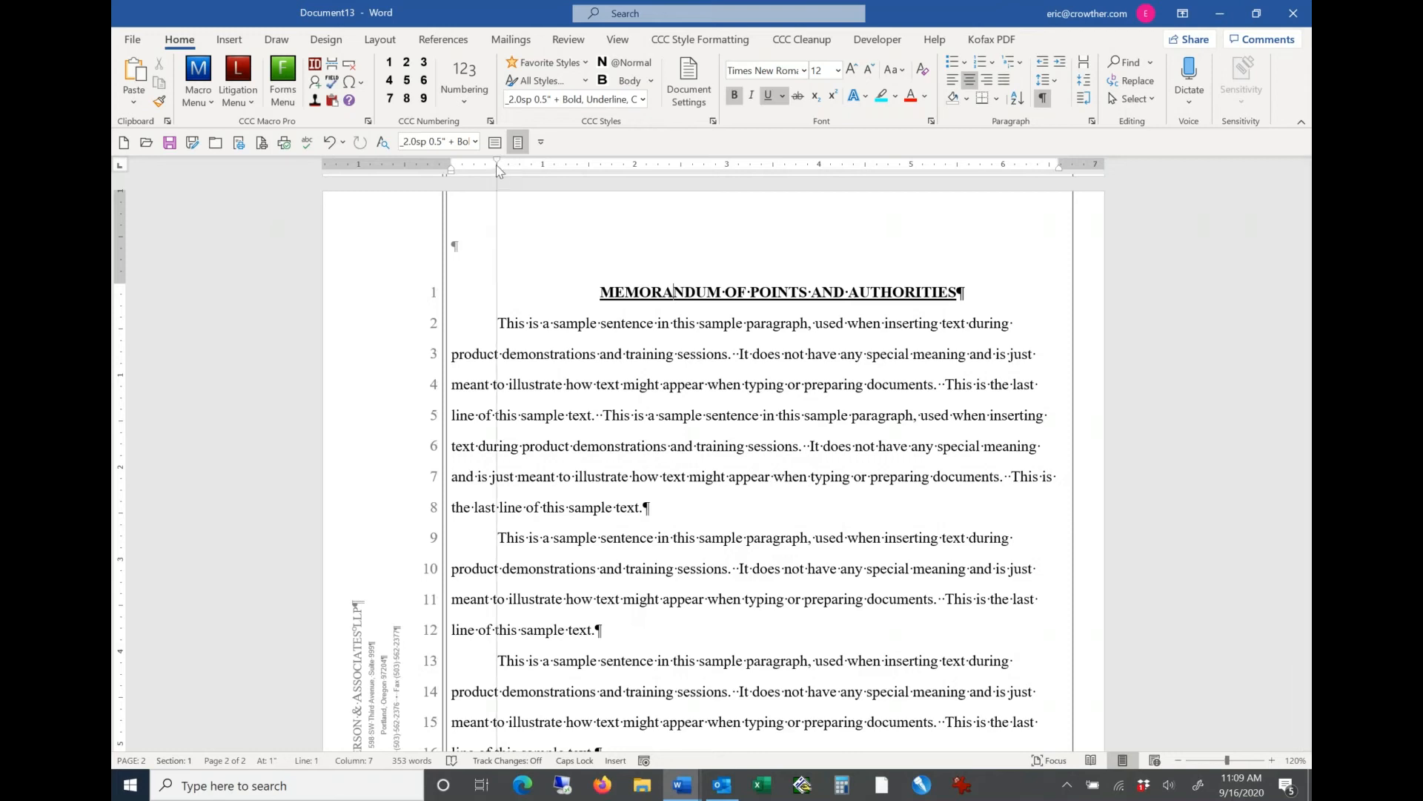
click(497, 166)
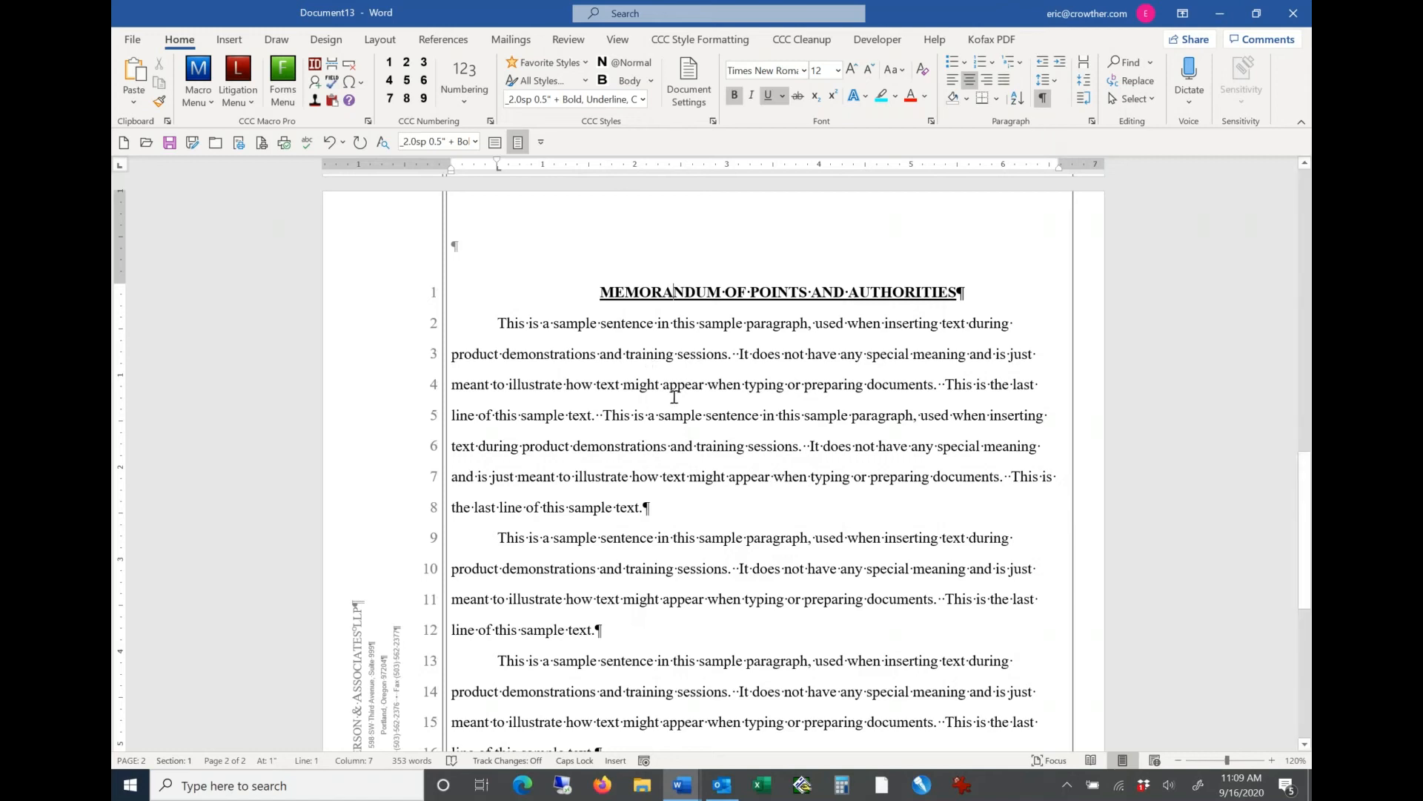
Step: Undo the heading's manual formatting and text, and return the blank paragraph to left alignment
key(ctrl+z)
key(ctrl+z)
key(ctrl+z)
key(ctrl+z)
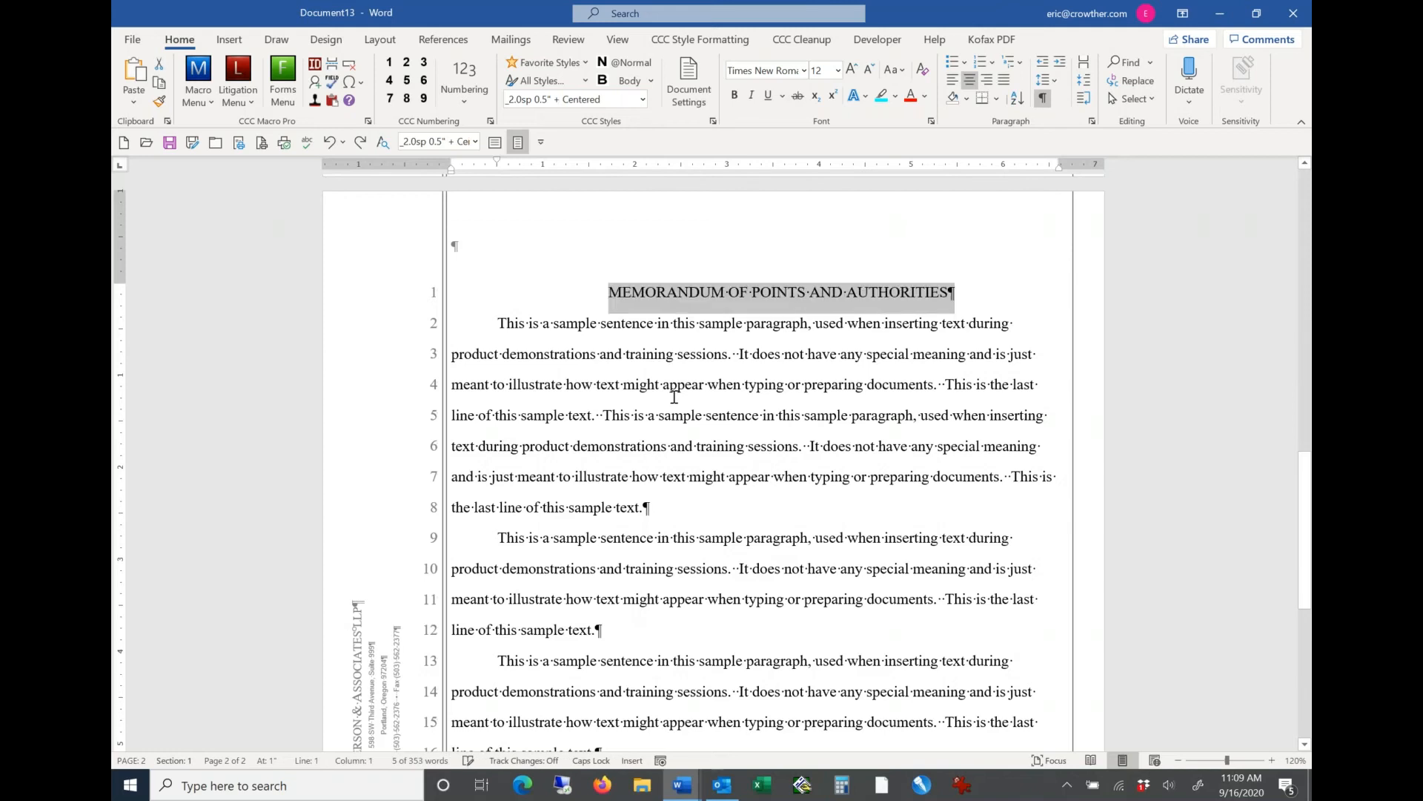
key(ctrl+z)
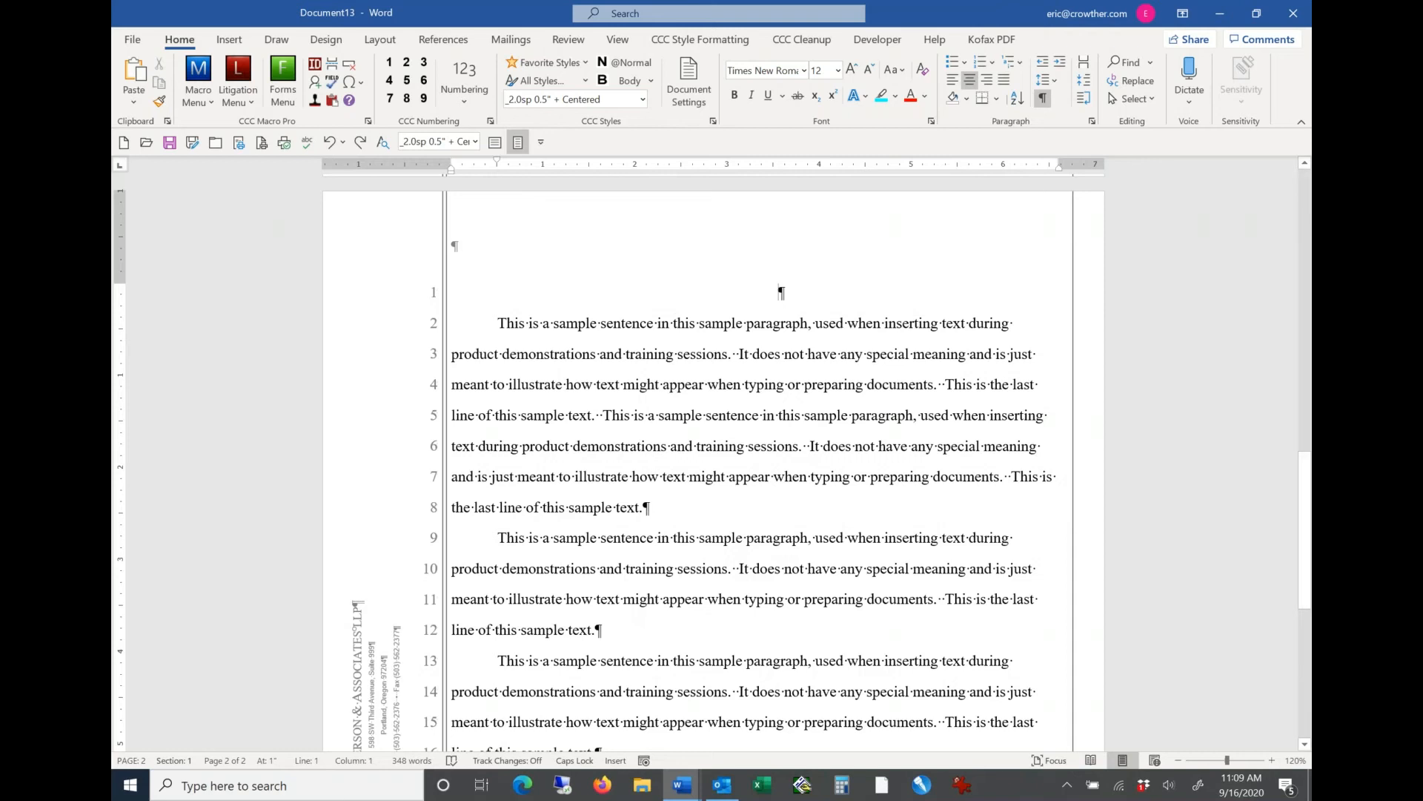
key(ctrl+l)
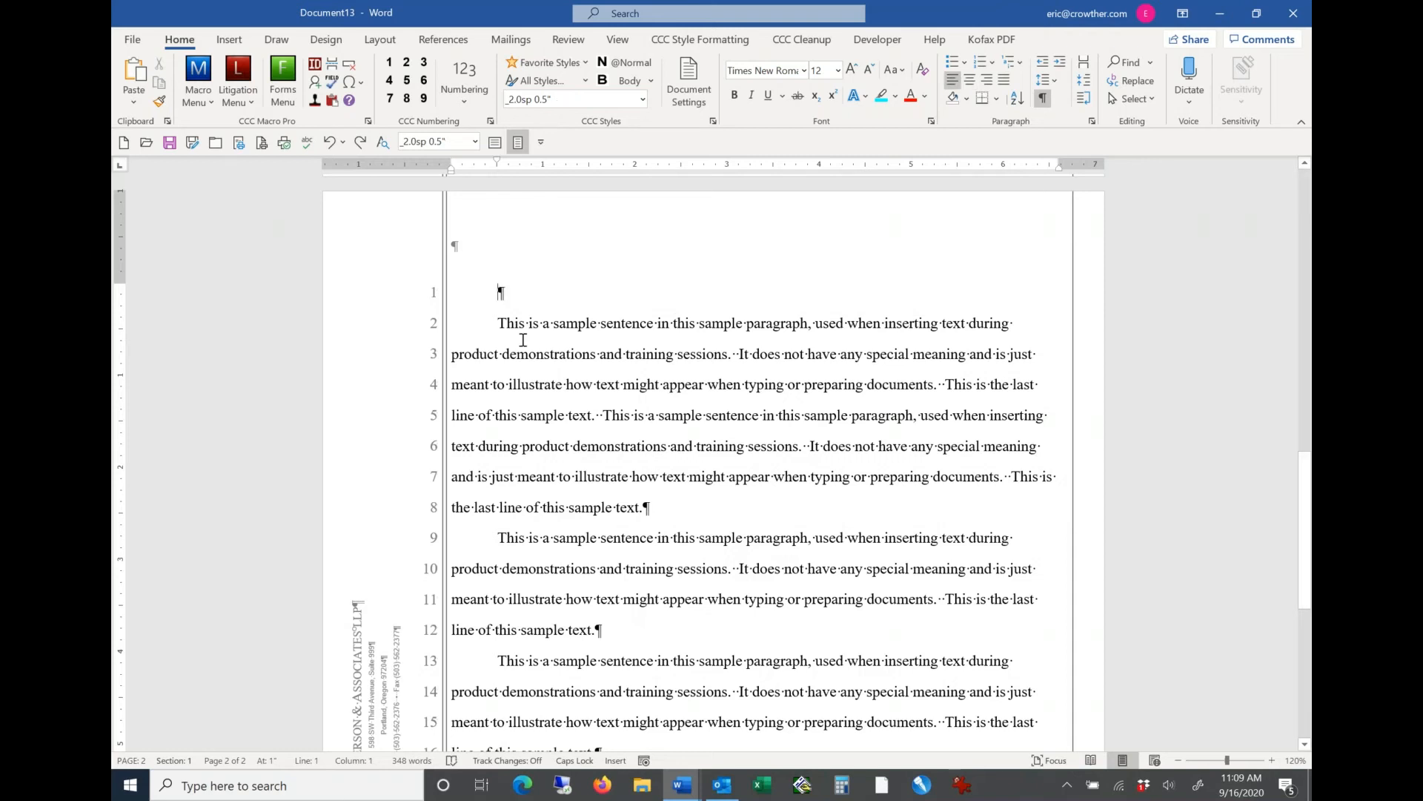
Step: Apply the favorite style Heading Centered Bold-Und to the blank paragraph and enter MEMORANDUM OF POINTS AND AUTHORITIES as the heading
click(587, 63)
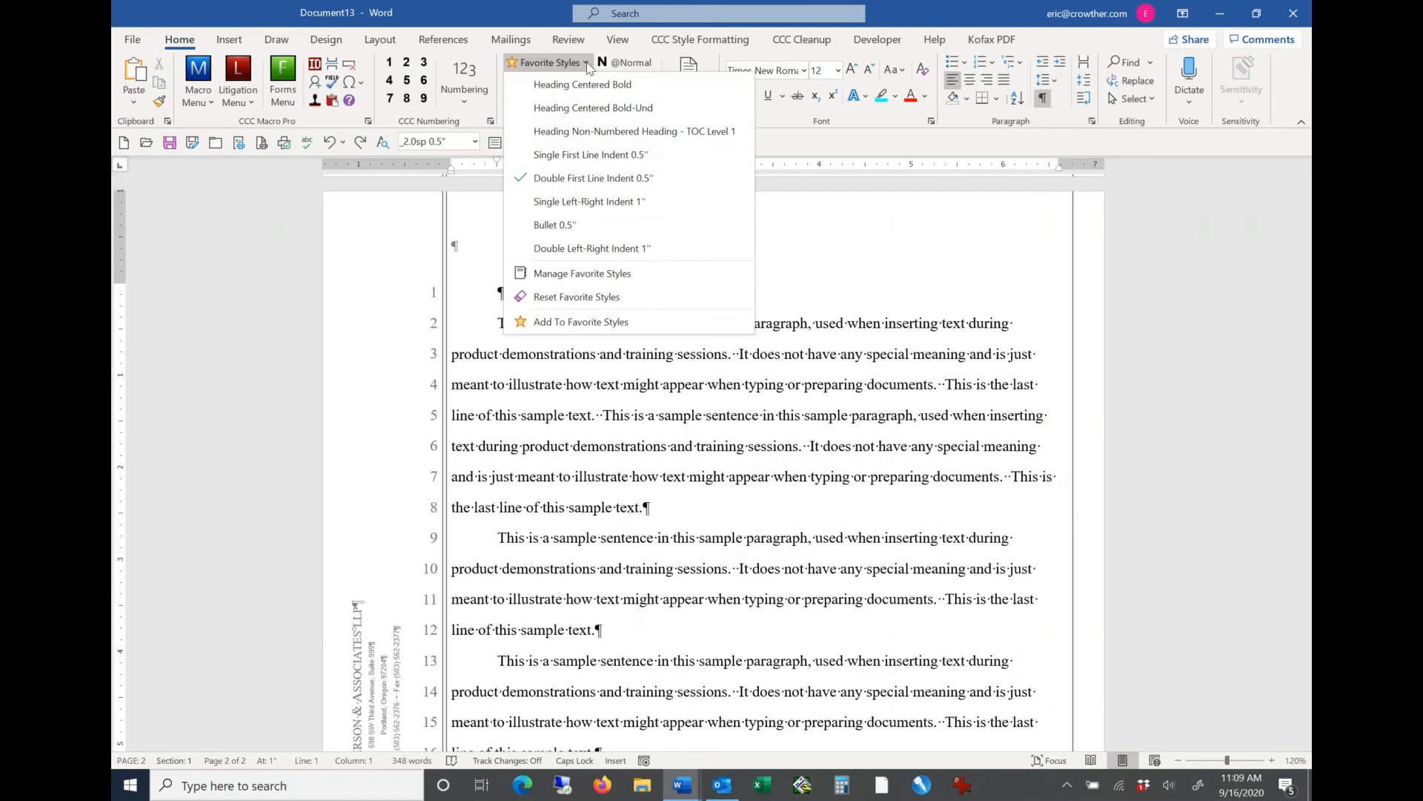
click(588, 110)
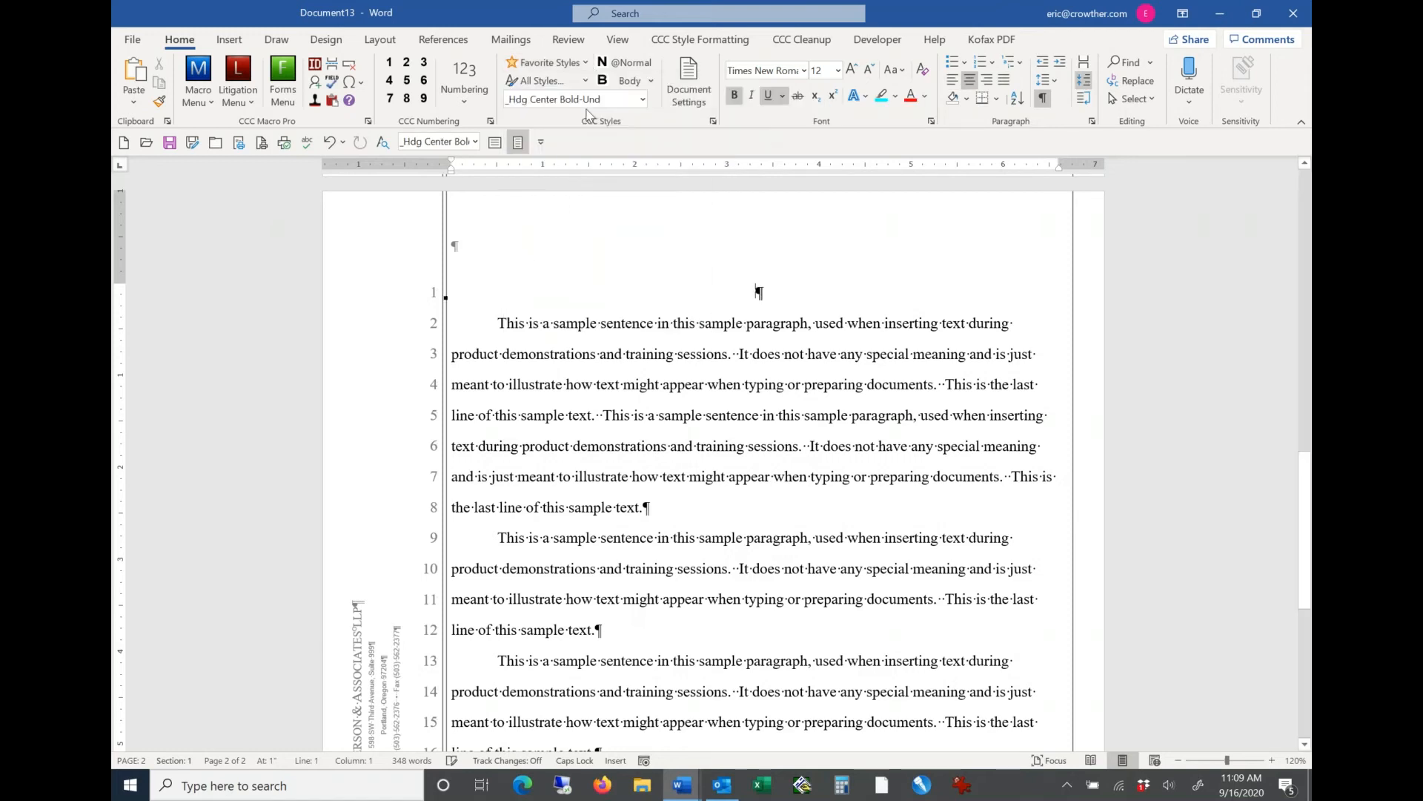
text(MEMOR)
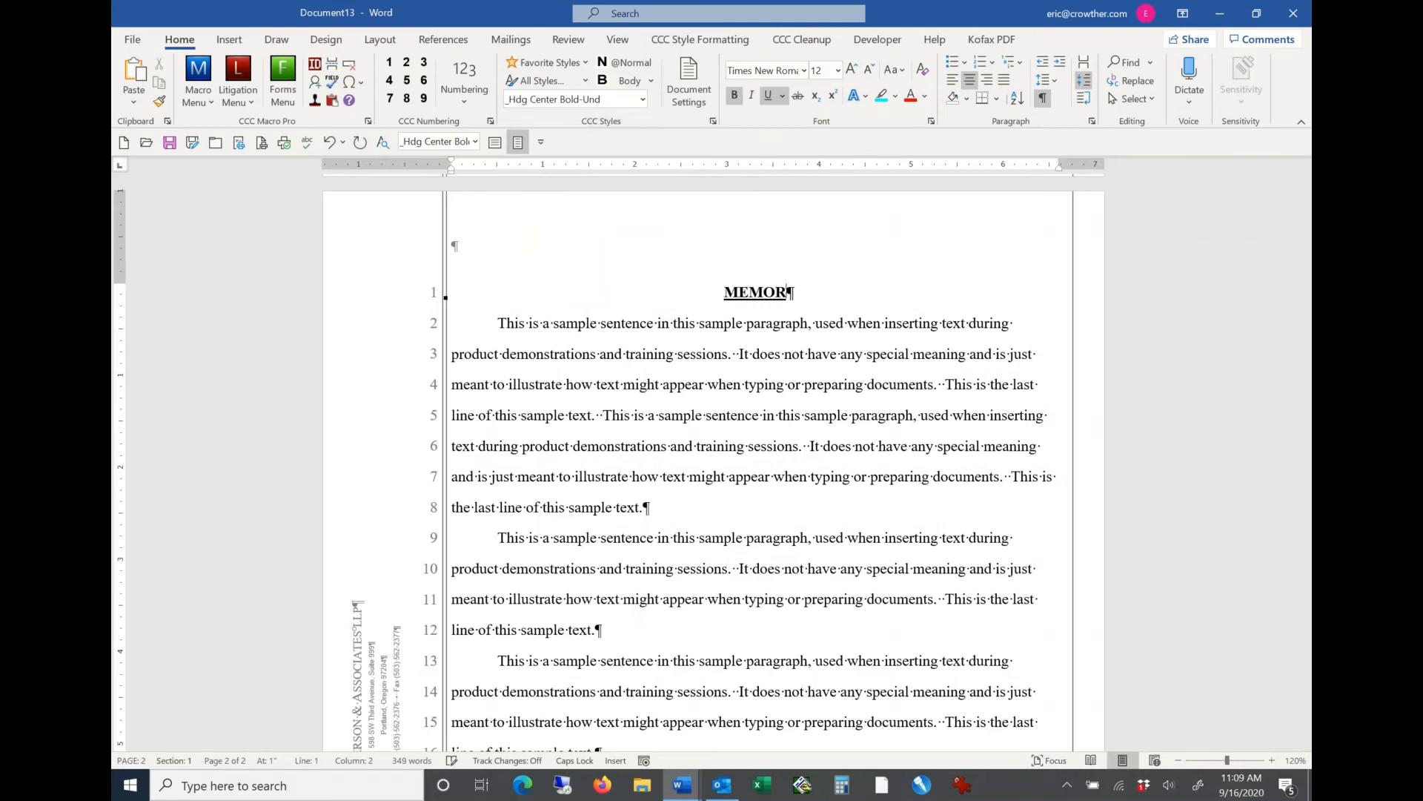
text(ANDUM)
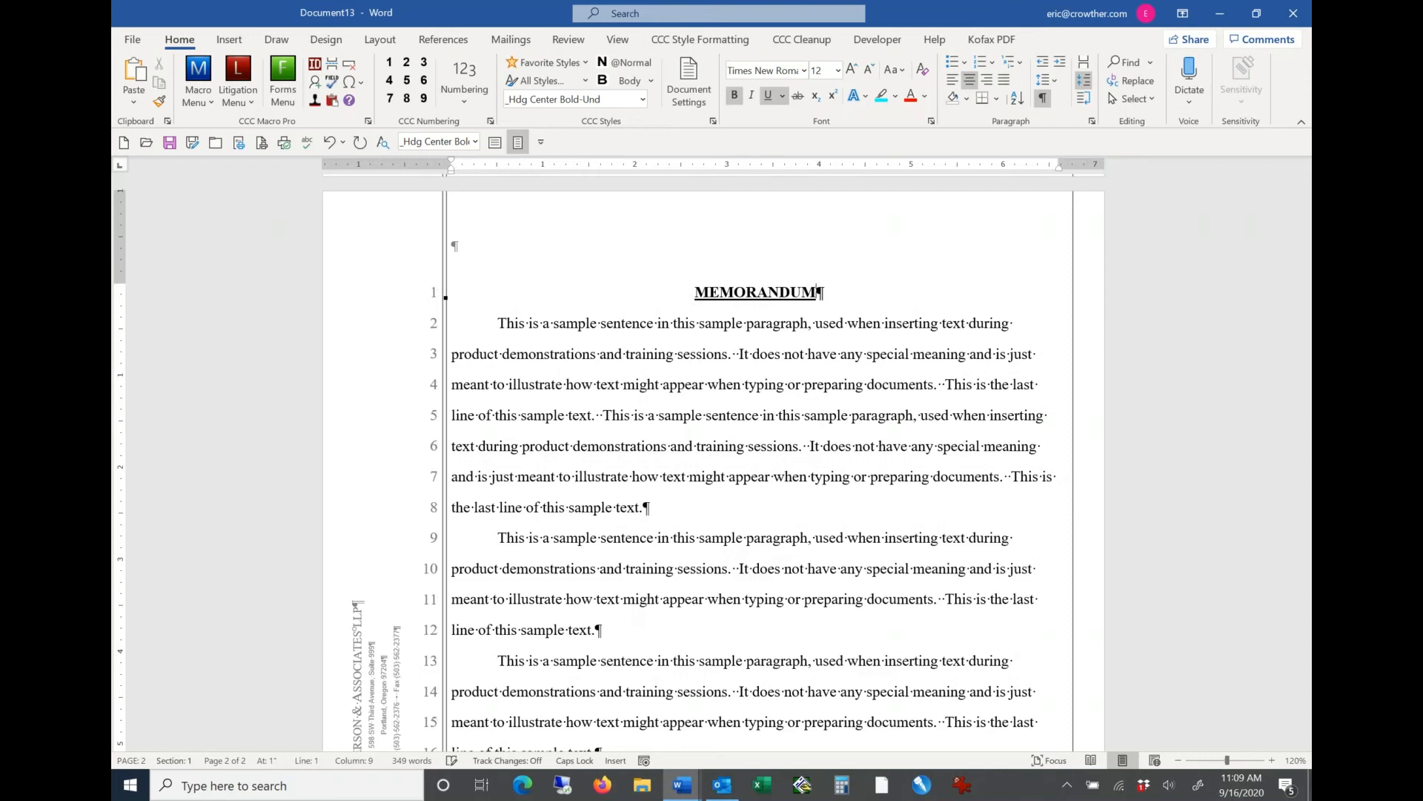
text( OF POIN)
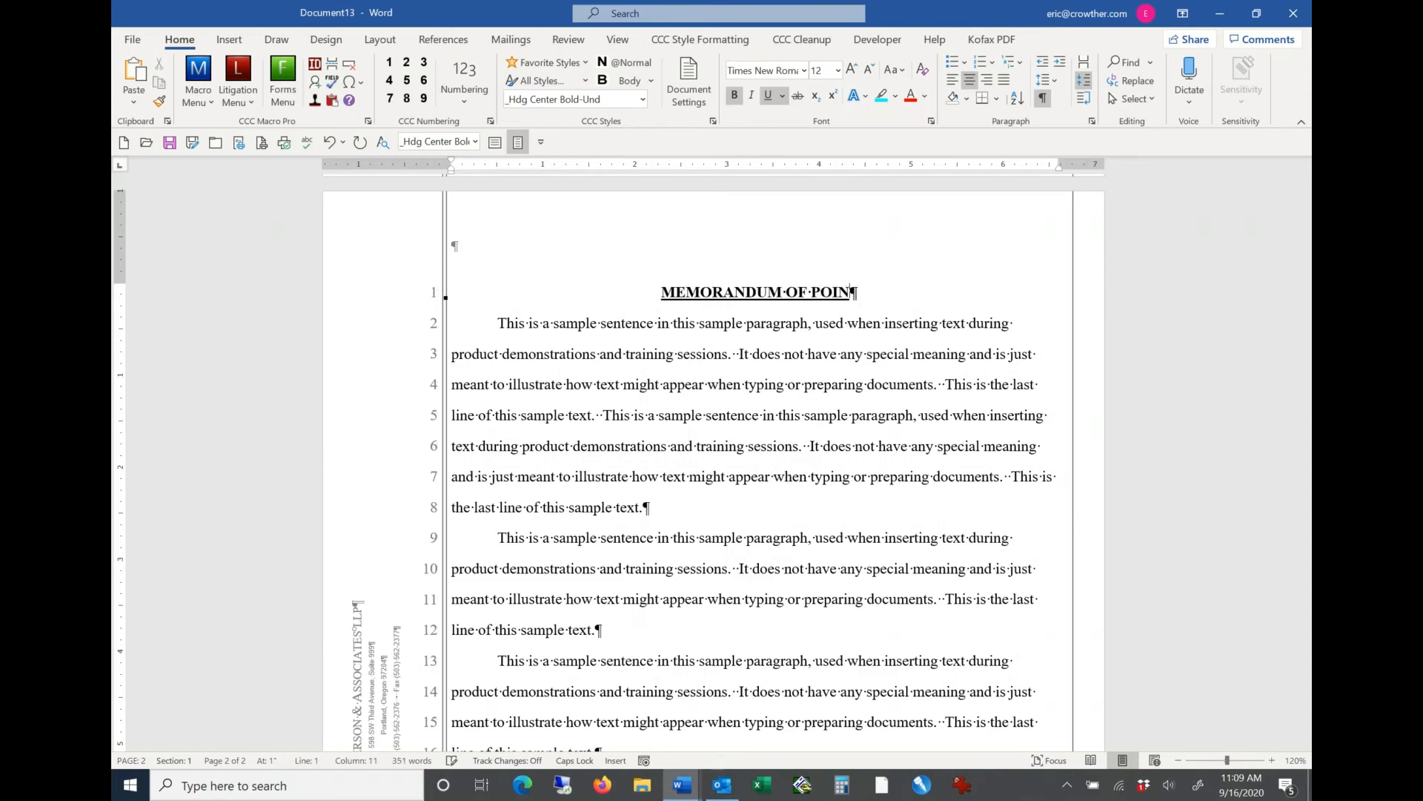
text(TS)
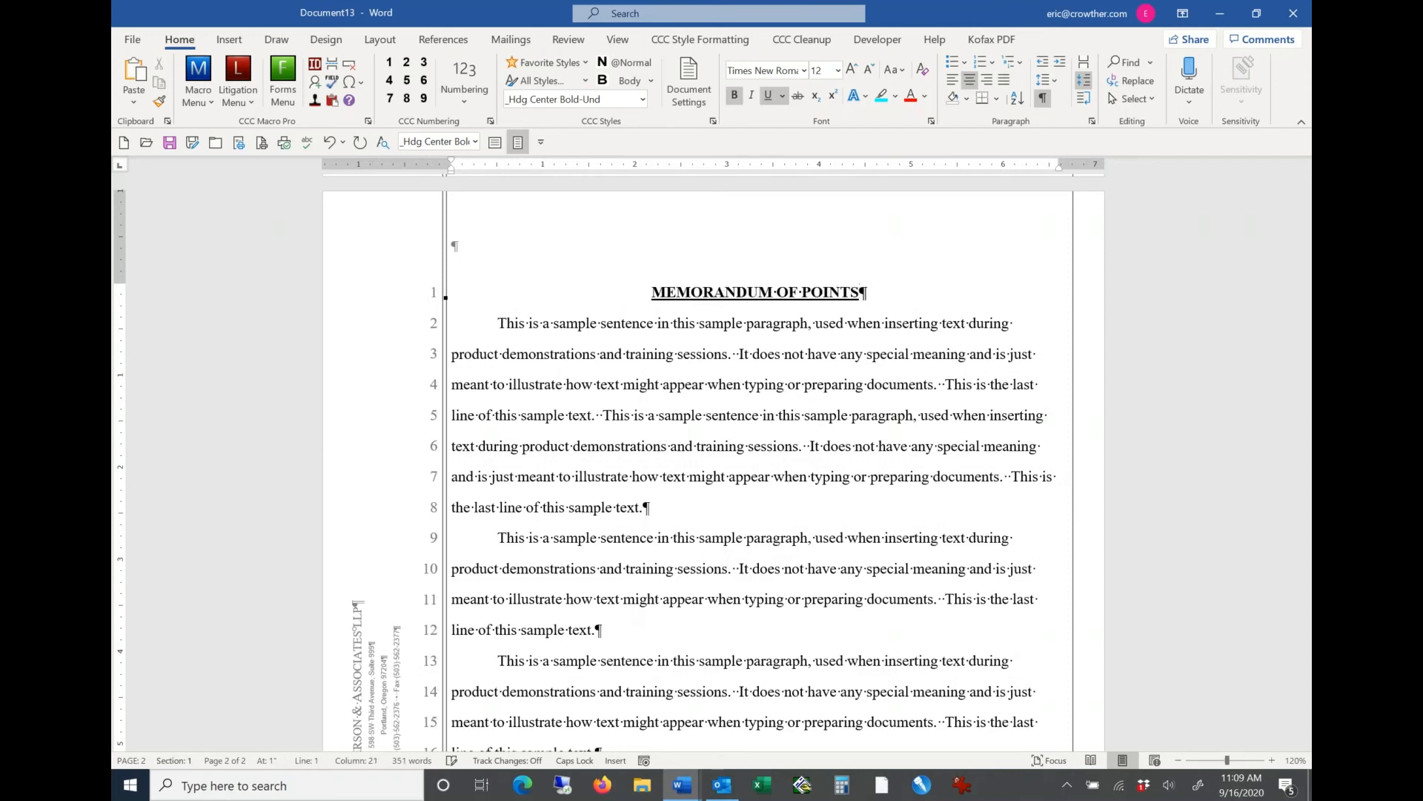
text( A)
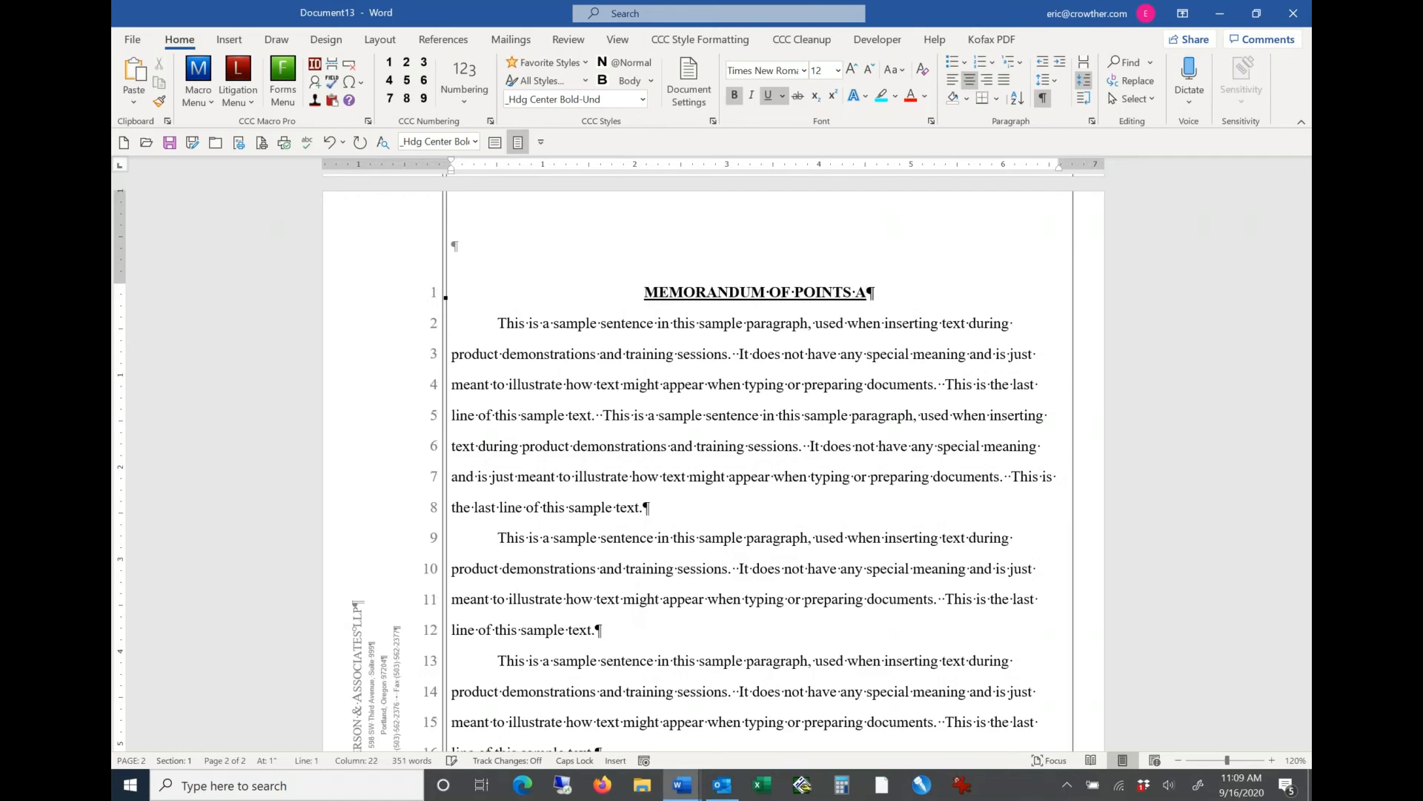
text(ND AUTHORITIES)
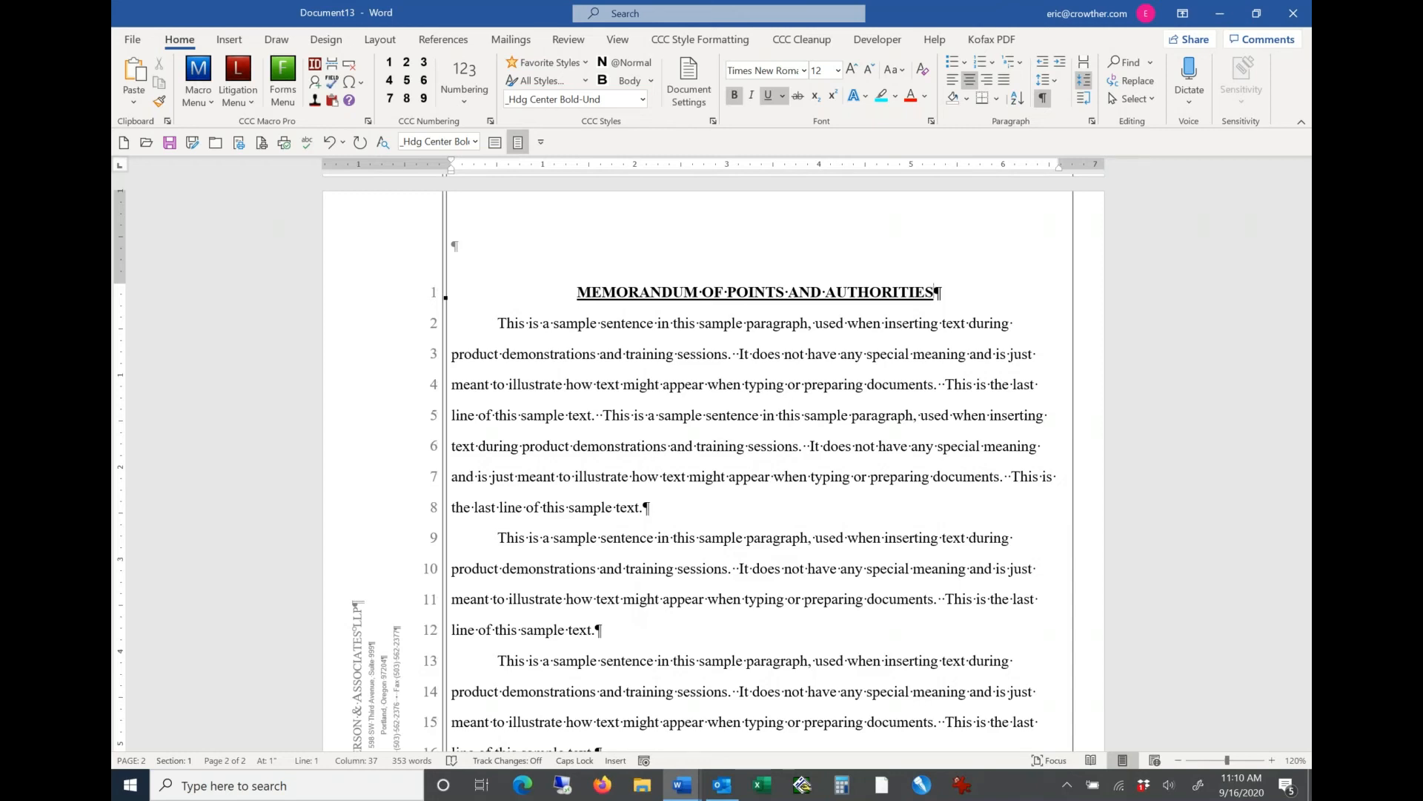
Step: Change the heading to the favorite style Heading Non-Numbered Heading - TOC Level 1 and show the favorite styles list again
click(583, 64)
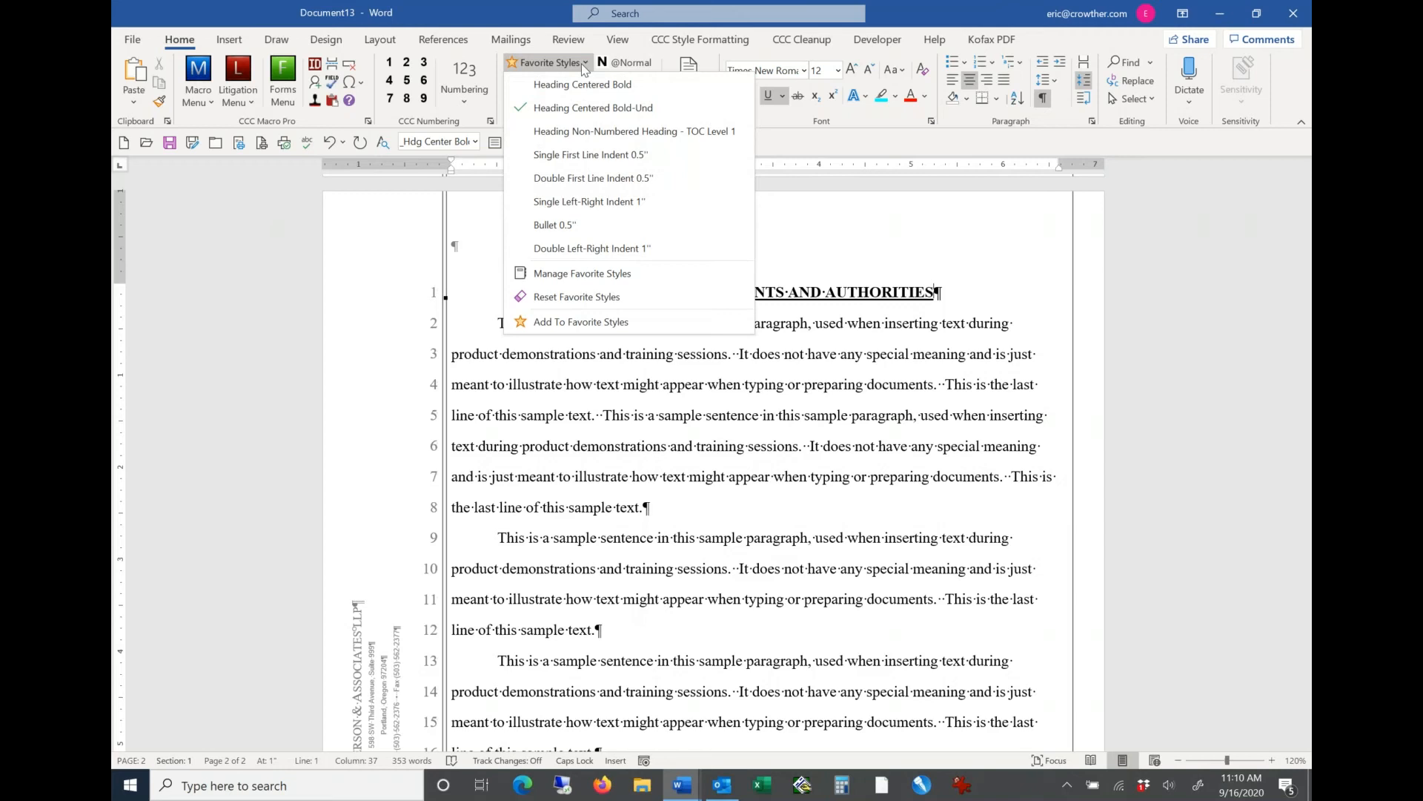
click(593, 132)
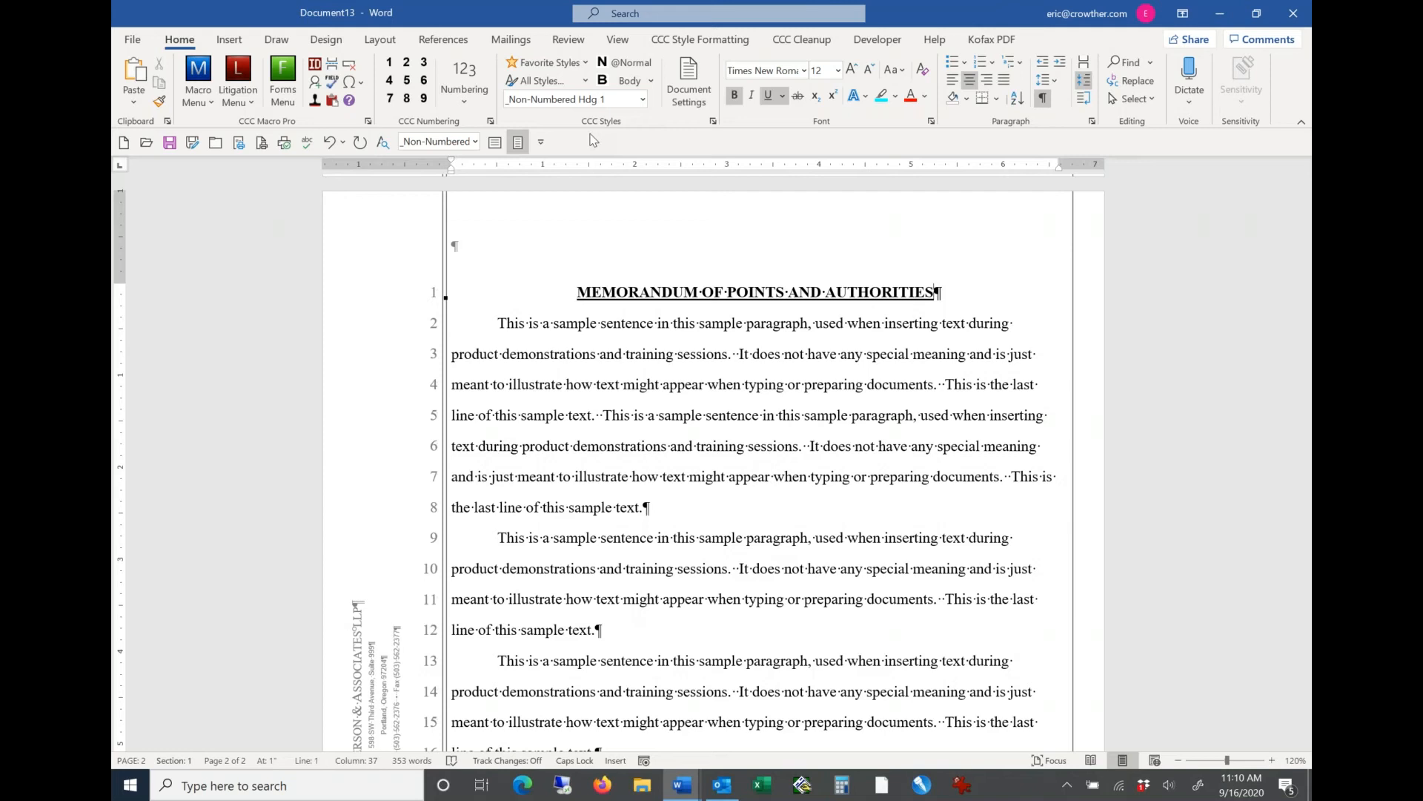
click(585, 64)
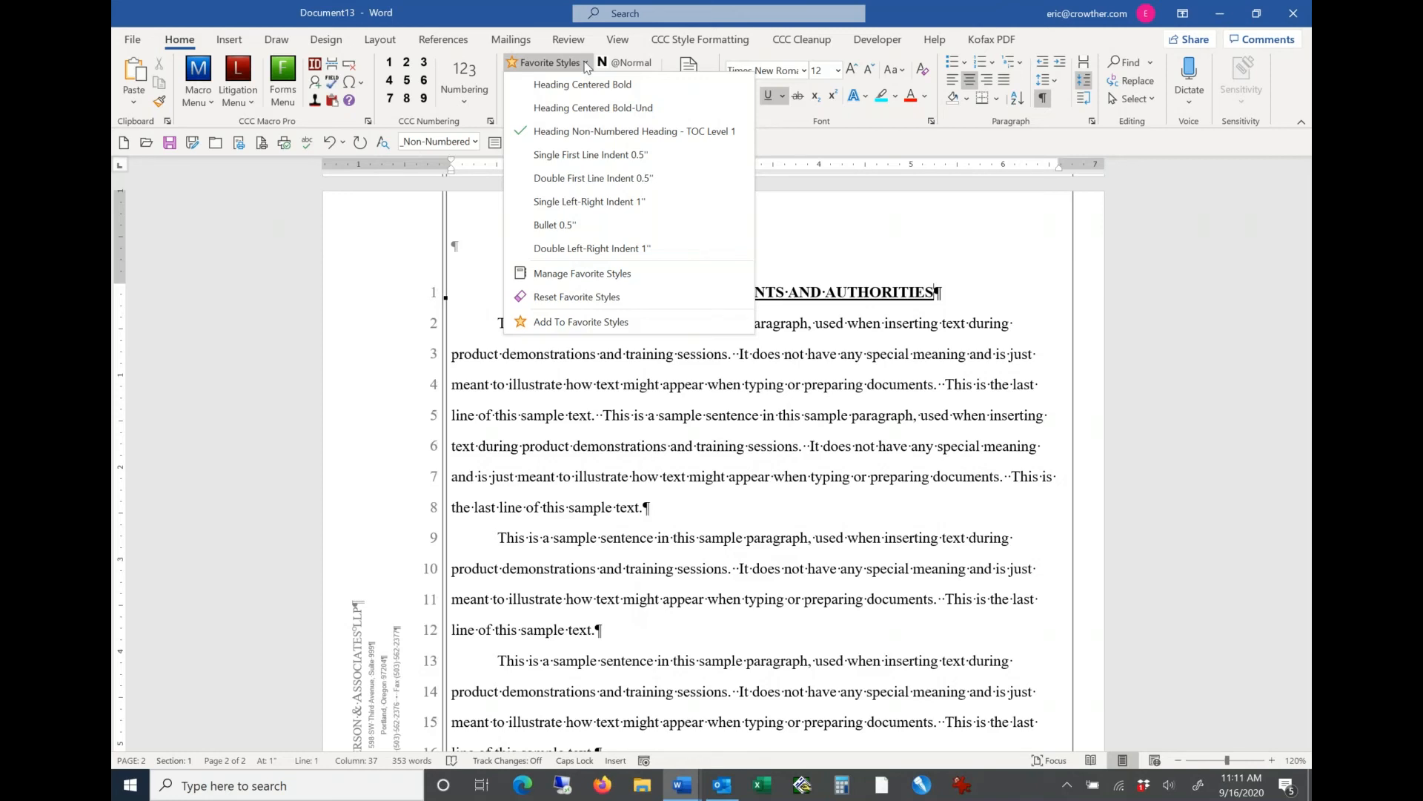
click(571, 419)
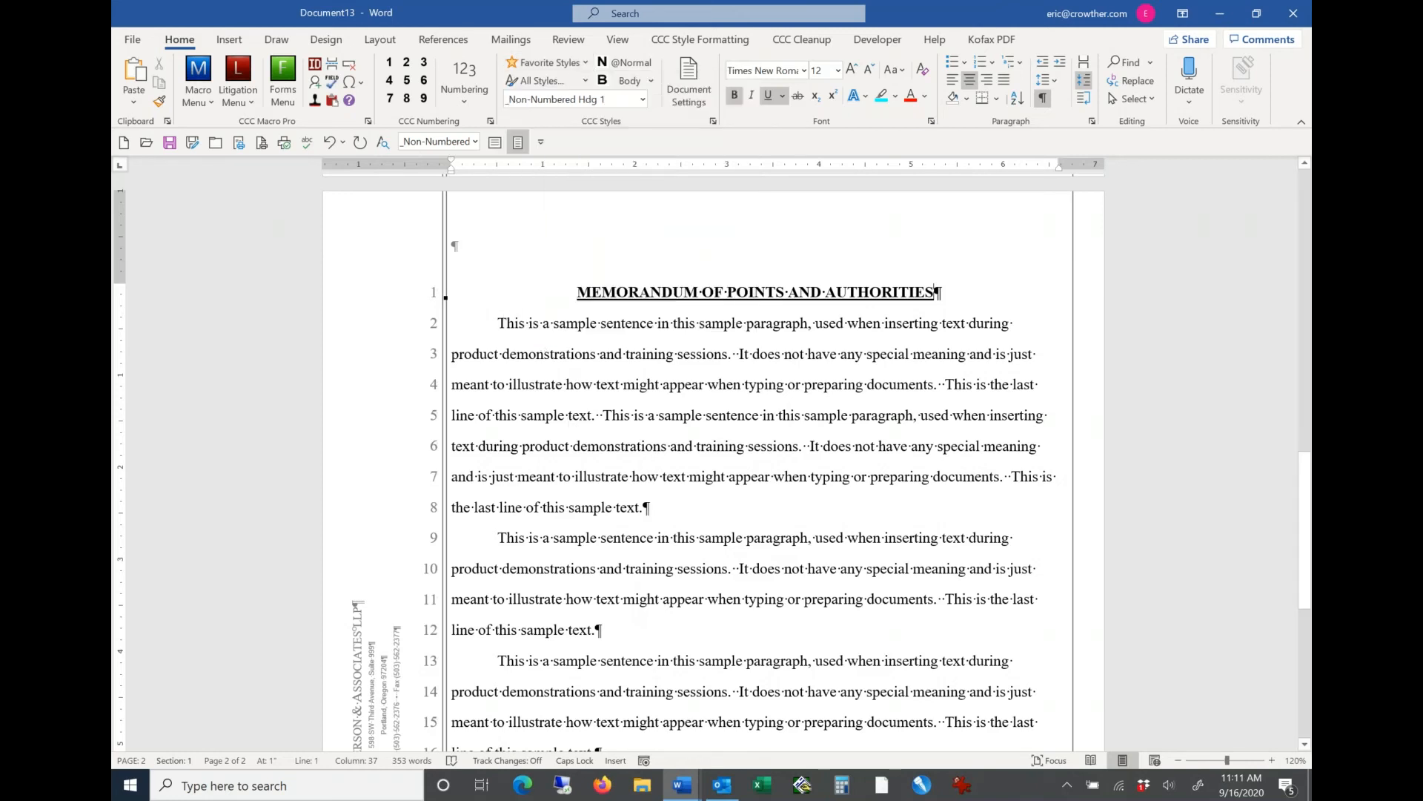
click(587, 81)
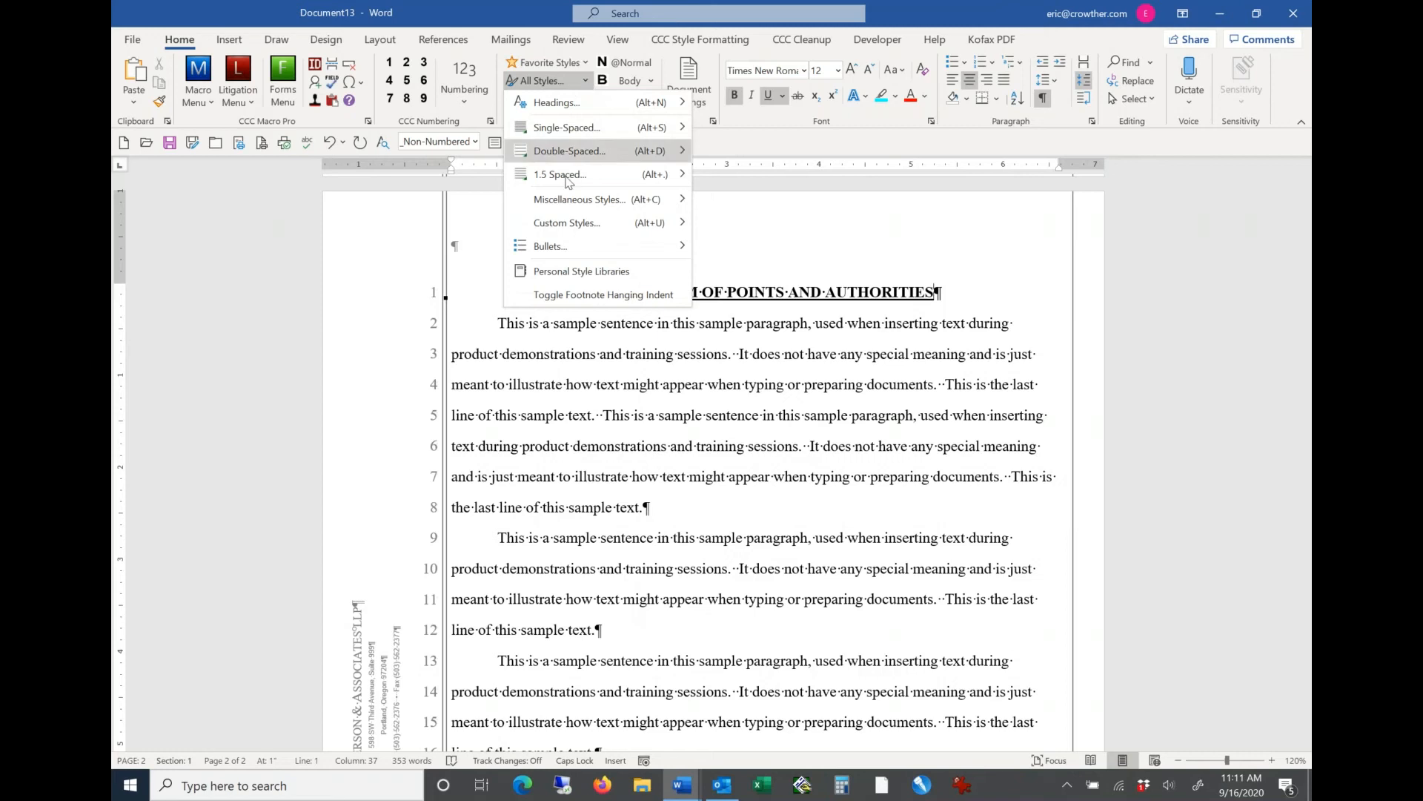
mouse_move(558, 207)
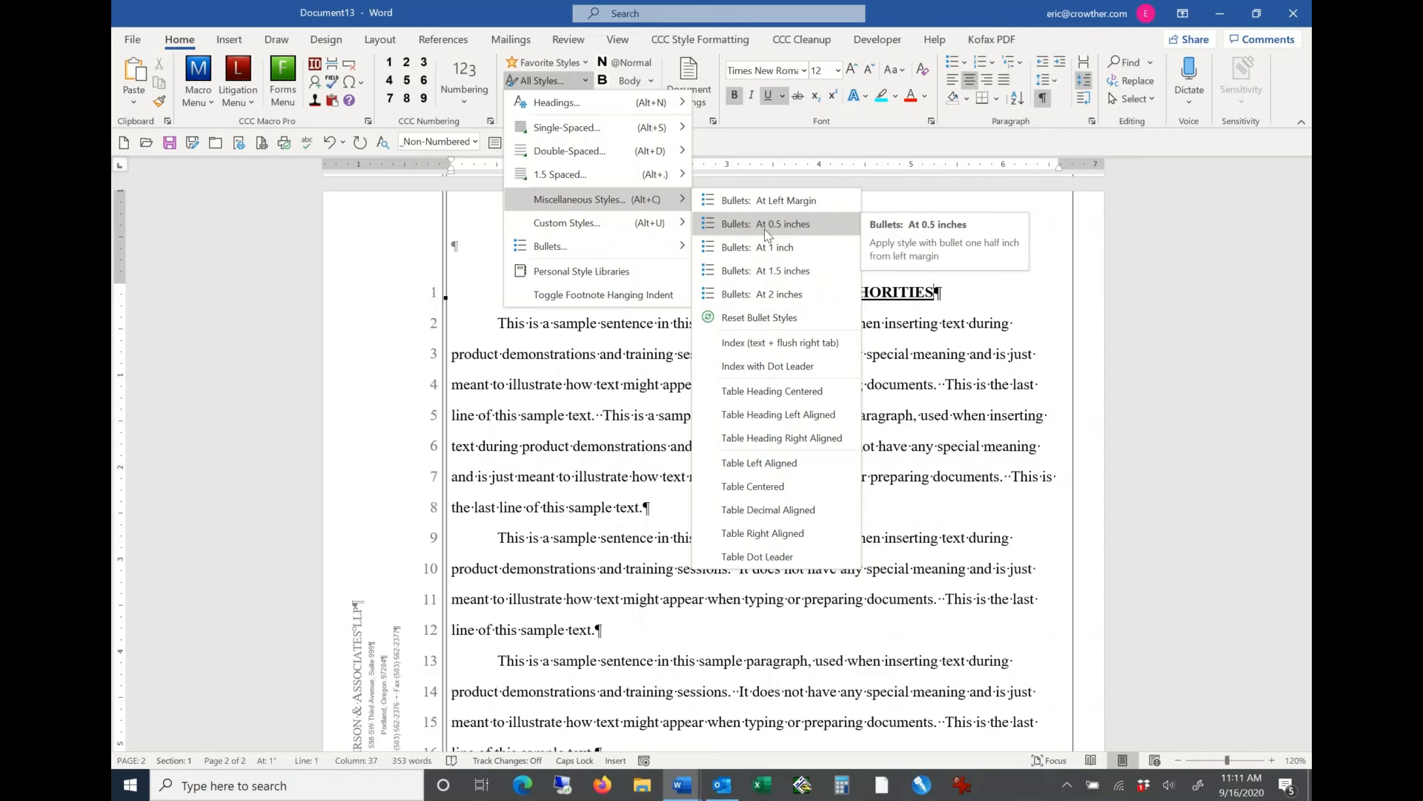
click(765, 231)
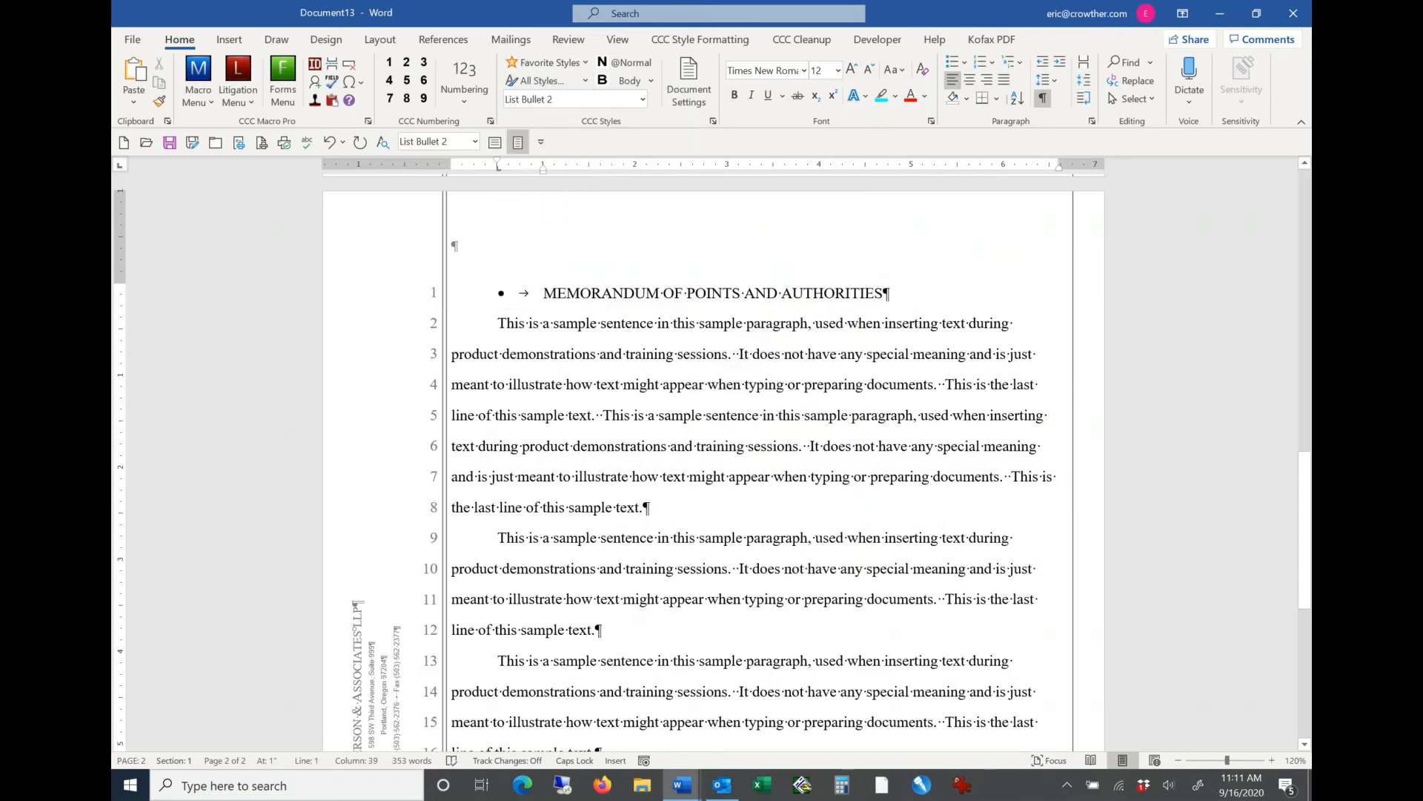
key(ctrl+z)
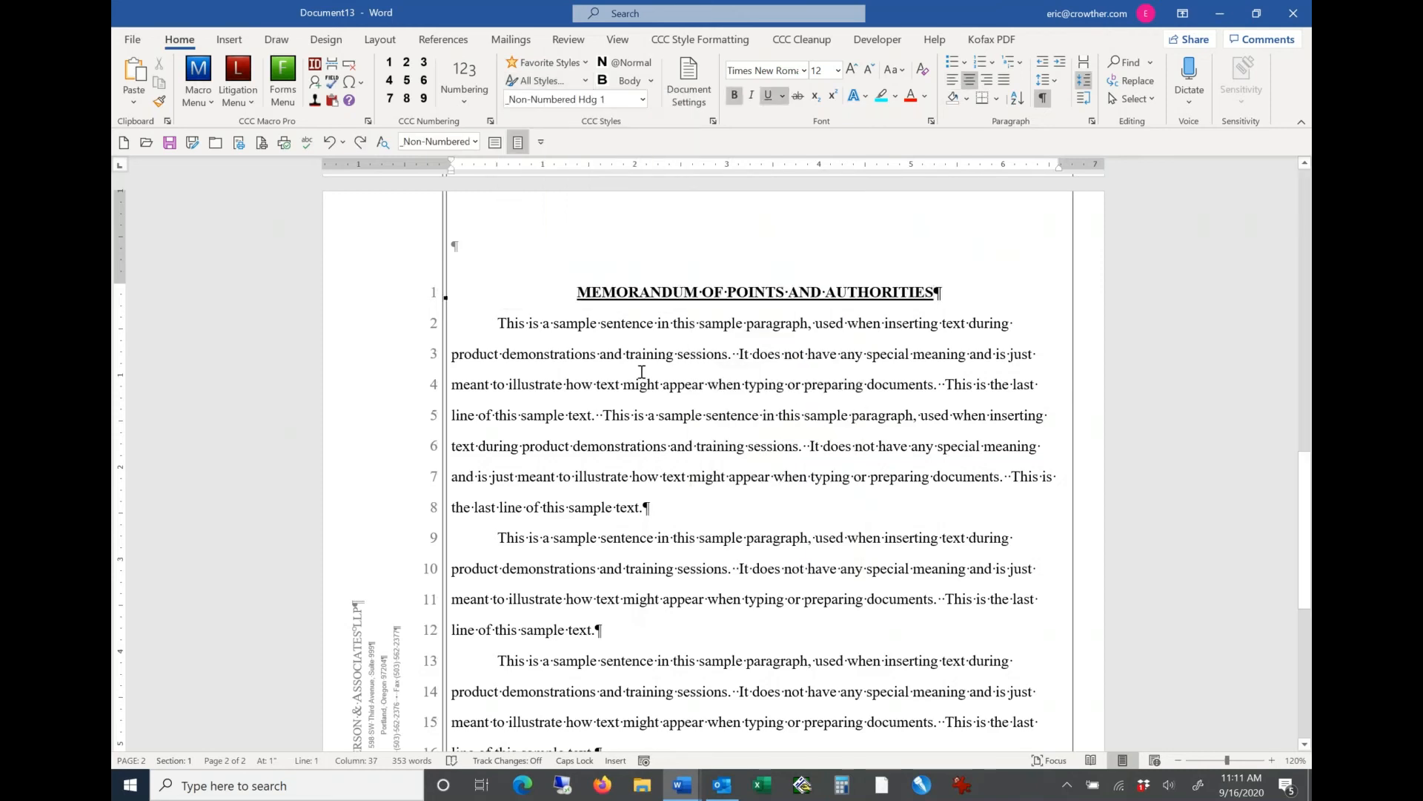
Step: Apply the miscellaneous style Bullets: At 0.5 inches to the first body paragraph below the heading
click(642, 372)
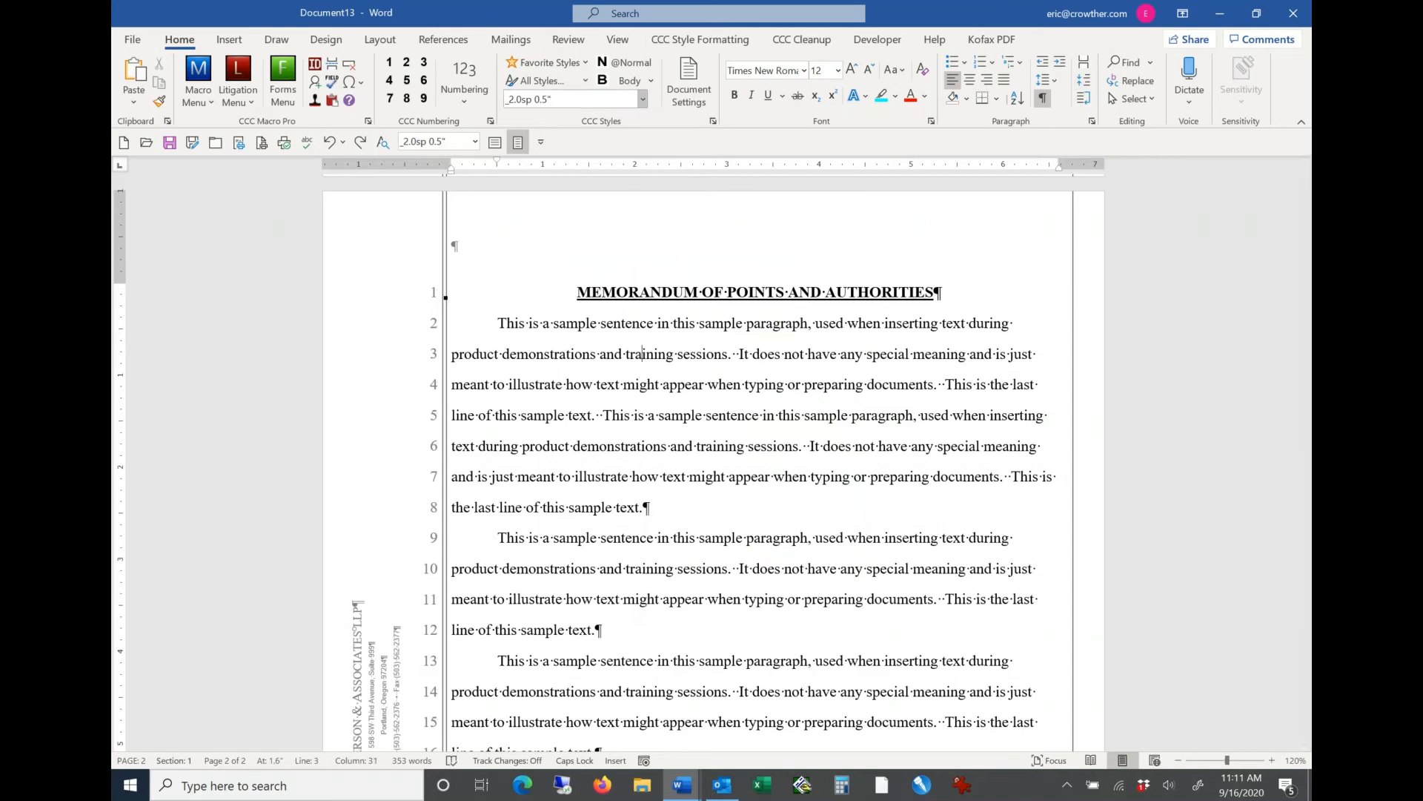
click(585, 82)
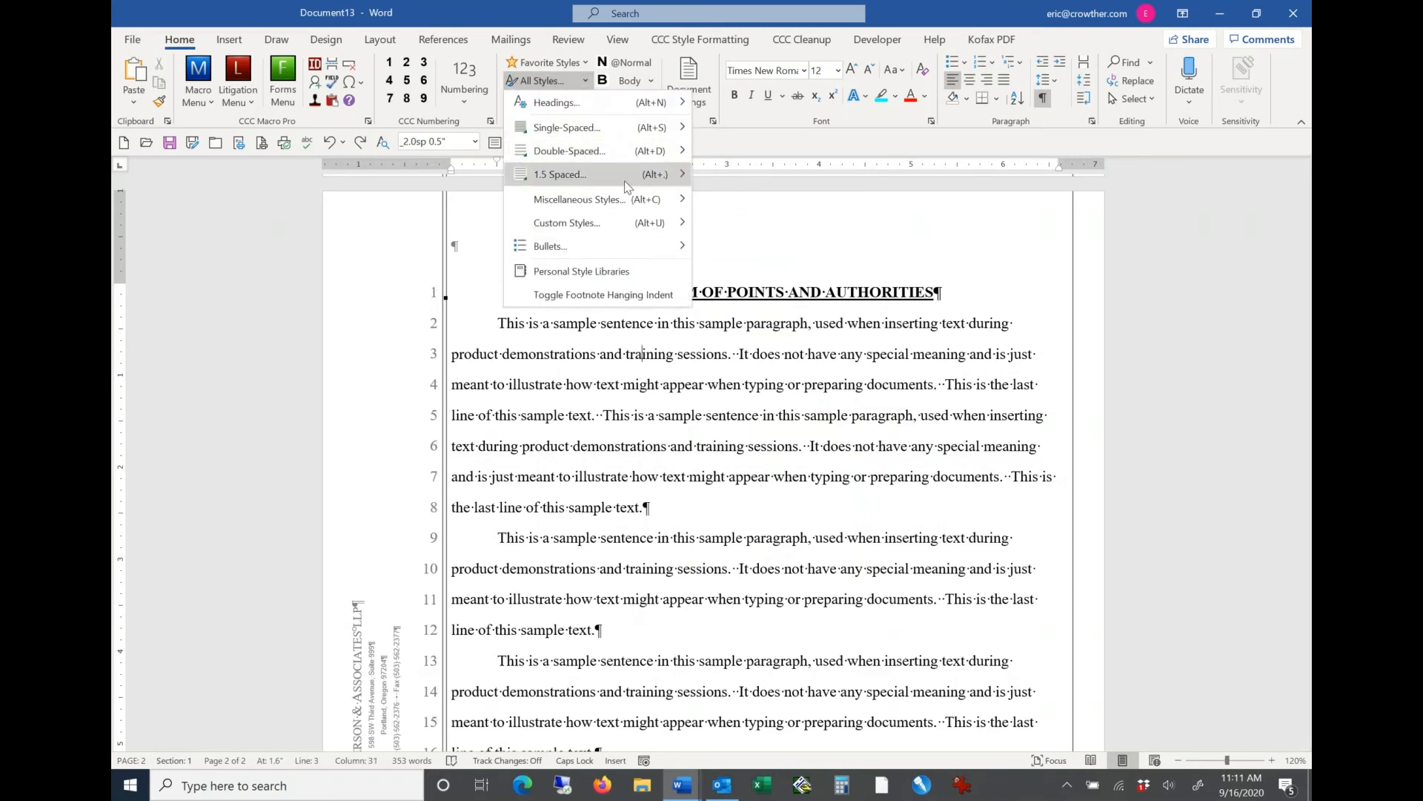
mouse_move(626, 206)
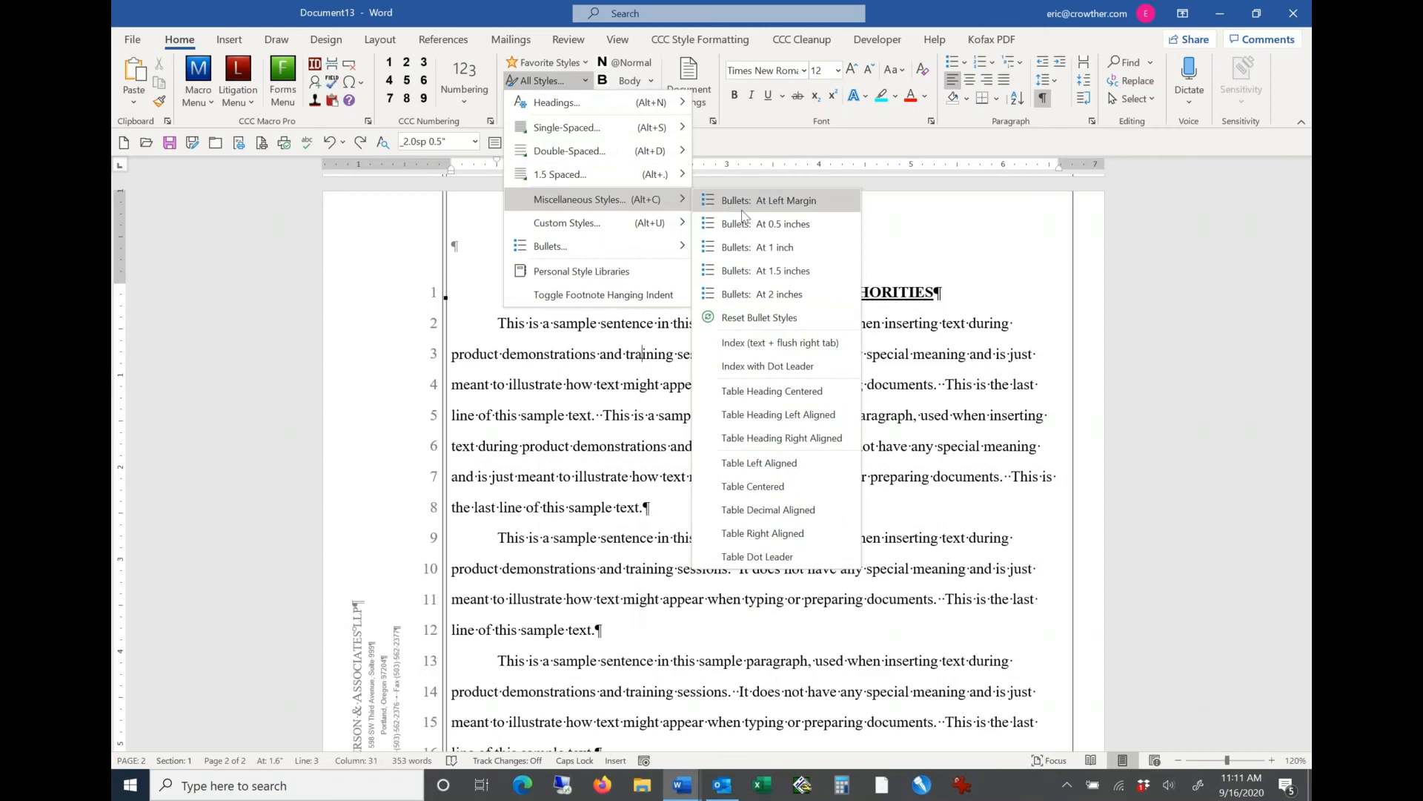
click(767, 224)
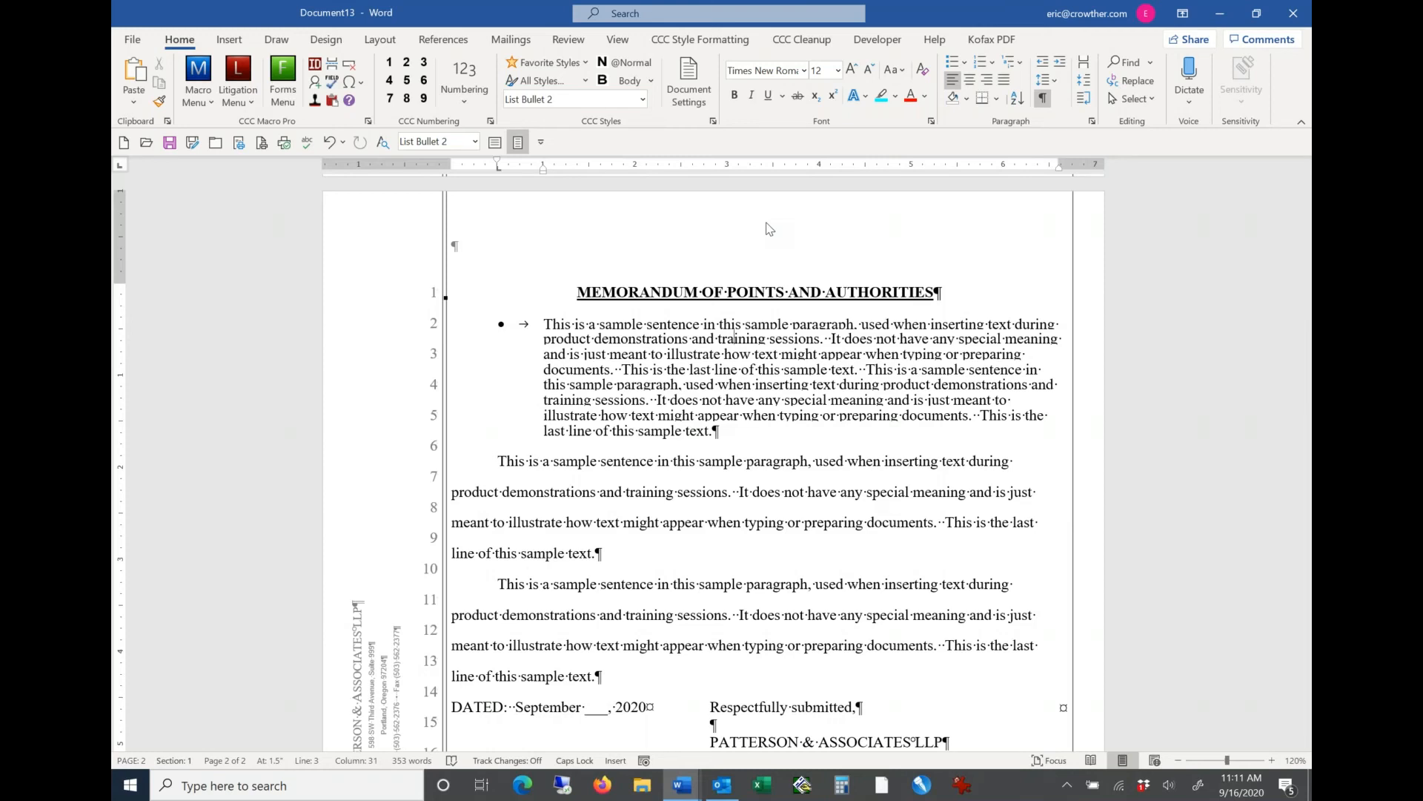
Step: Try to add the bulleted paragraph's style to the favorite styles
click(585, 64)
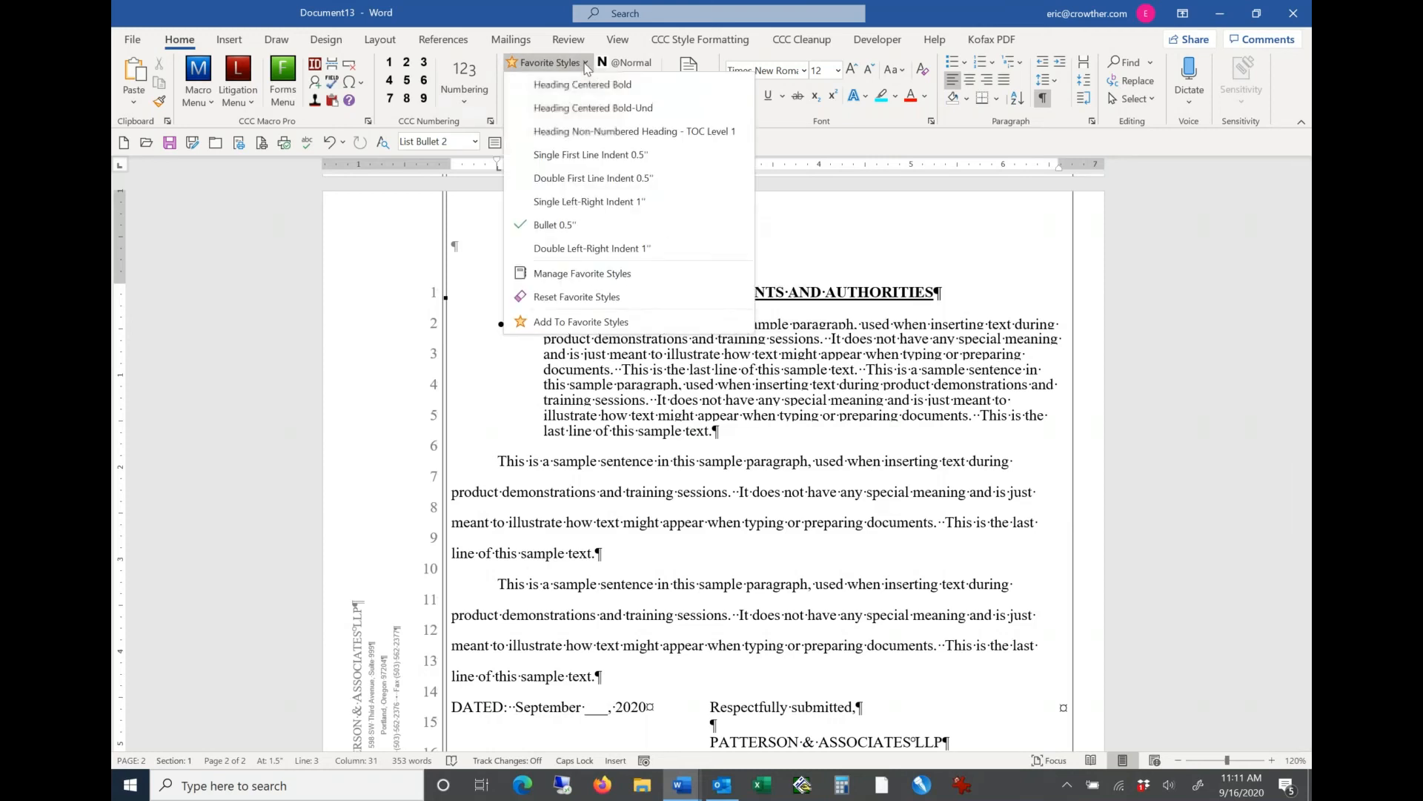
click(546, 323)
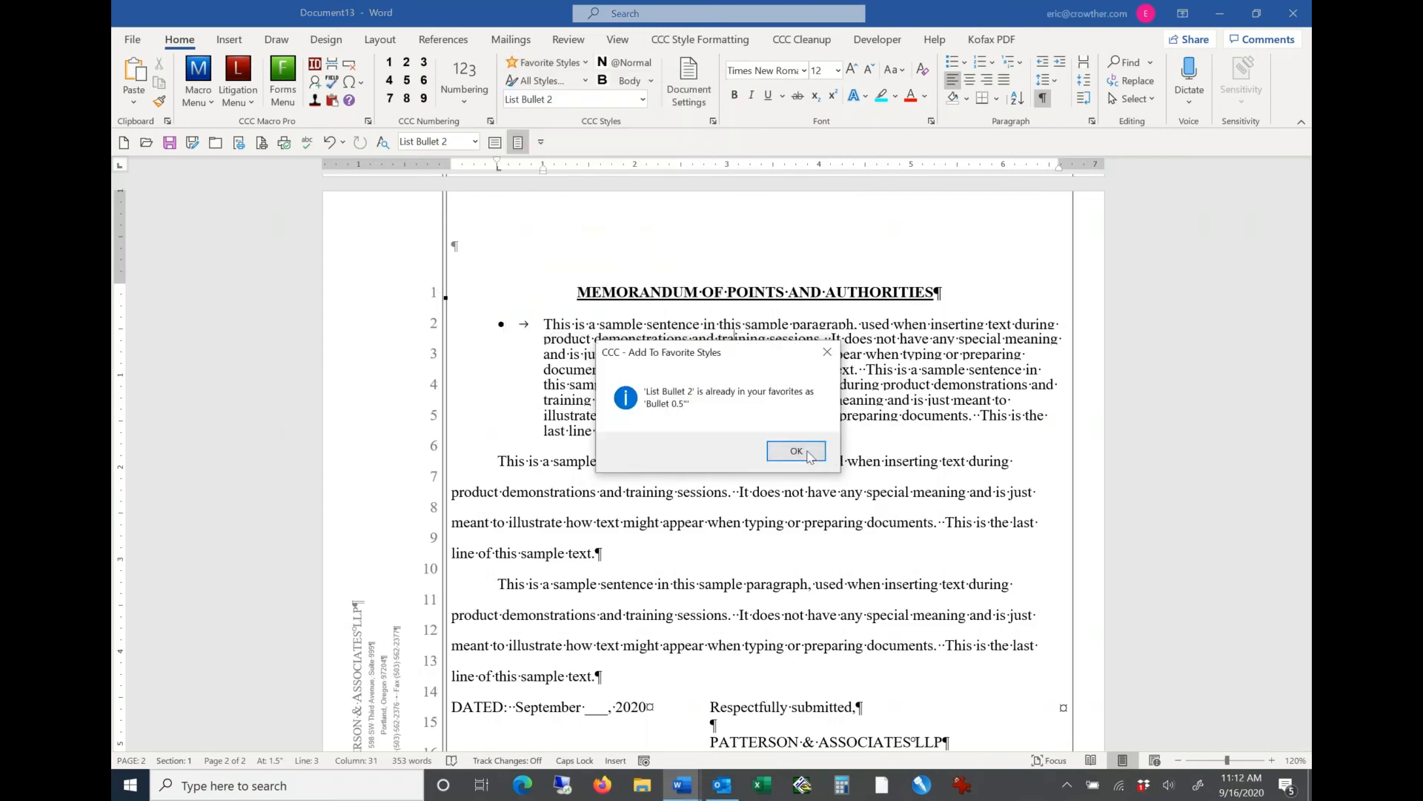
click(807, 454)
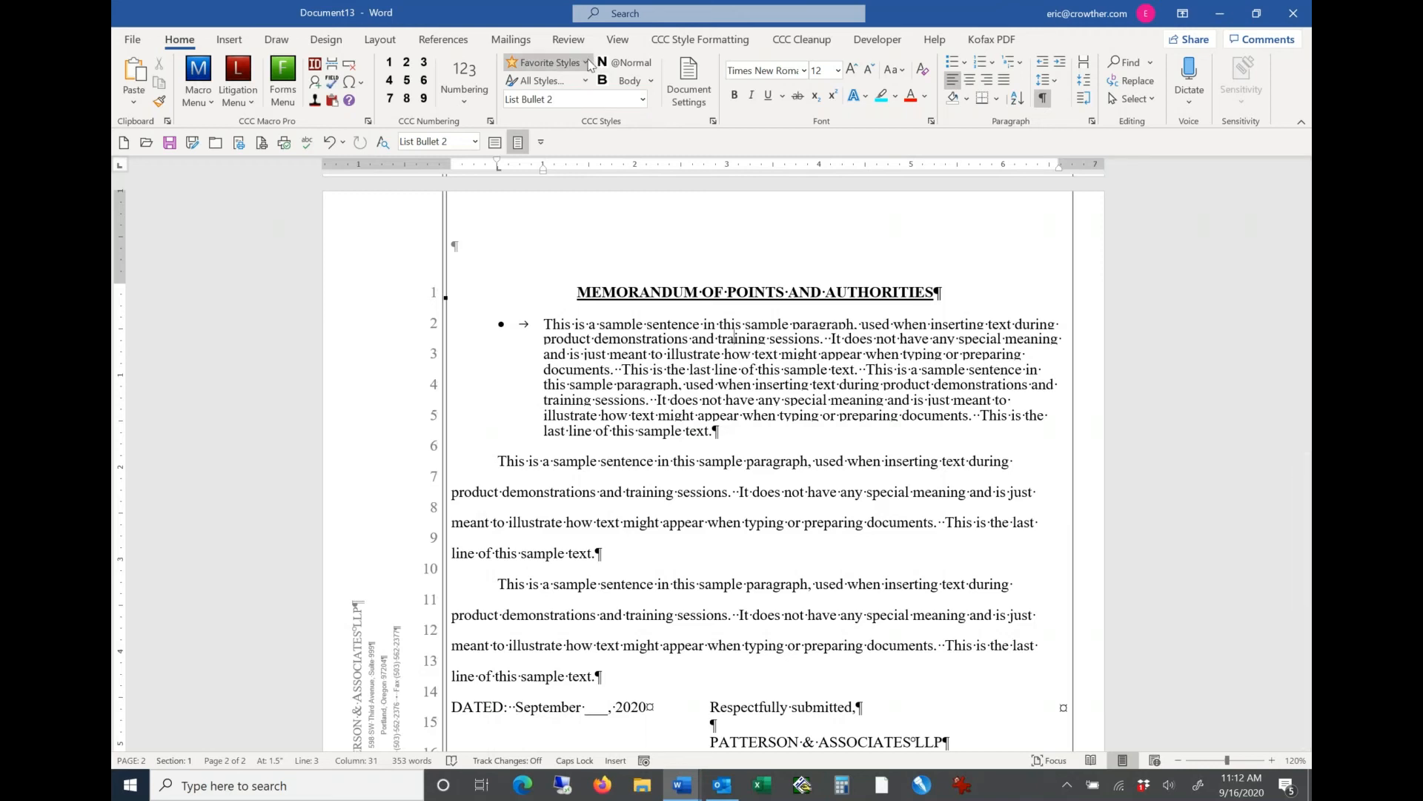
Step: Change the bulleted paragraph to the favorite style Double First Line Indent 0.5"
click(586, 64)
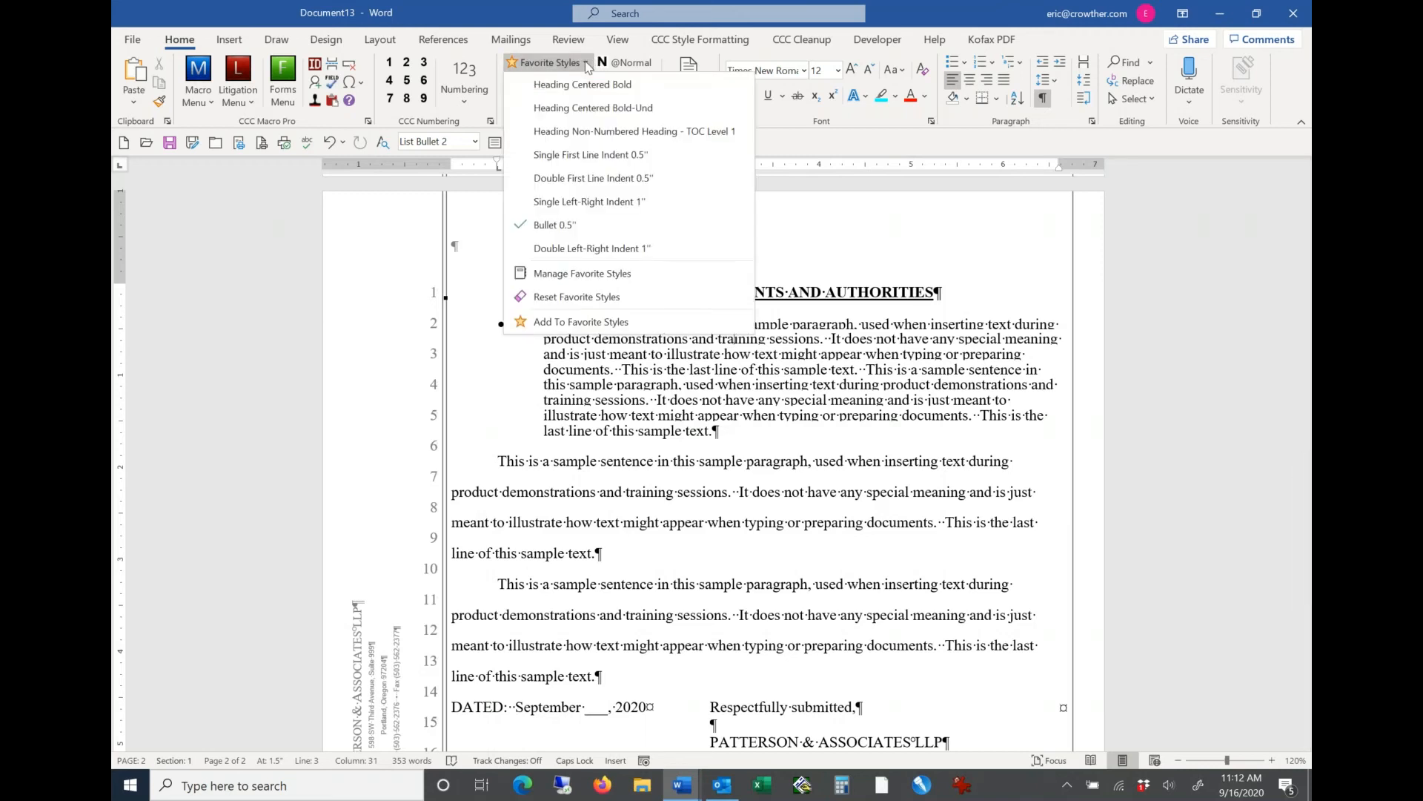
click(811, 372)
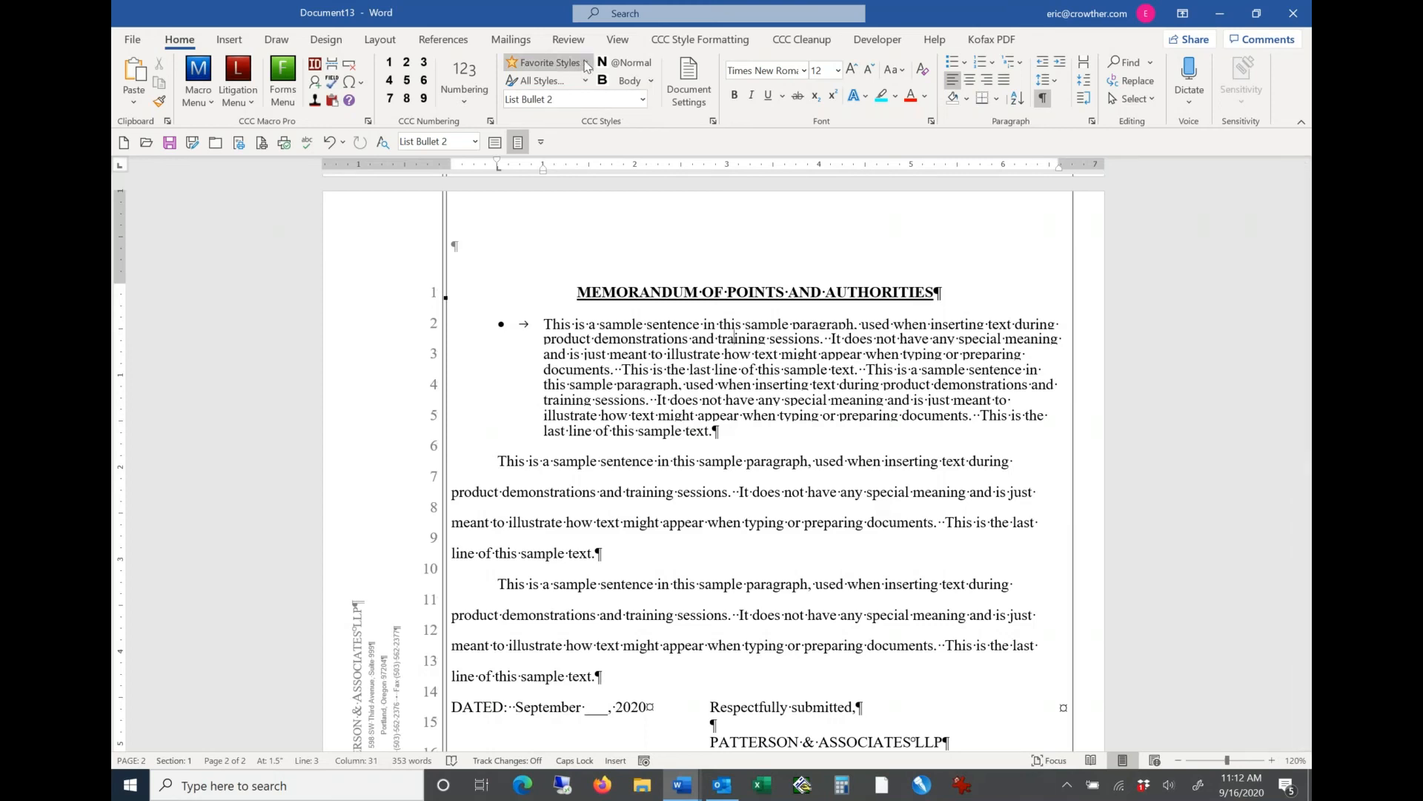
click(585, 63)
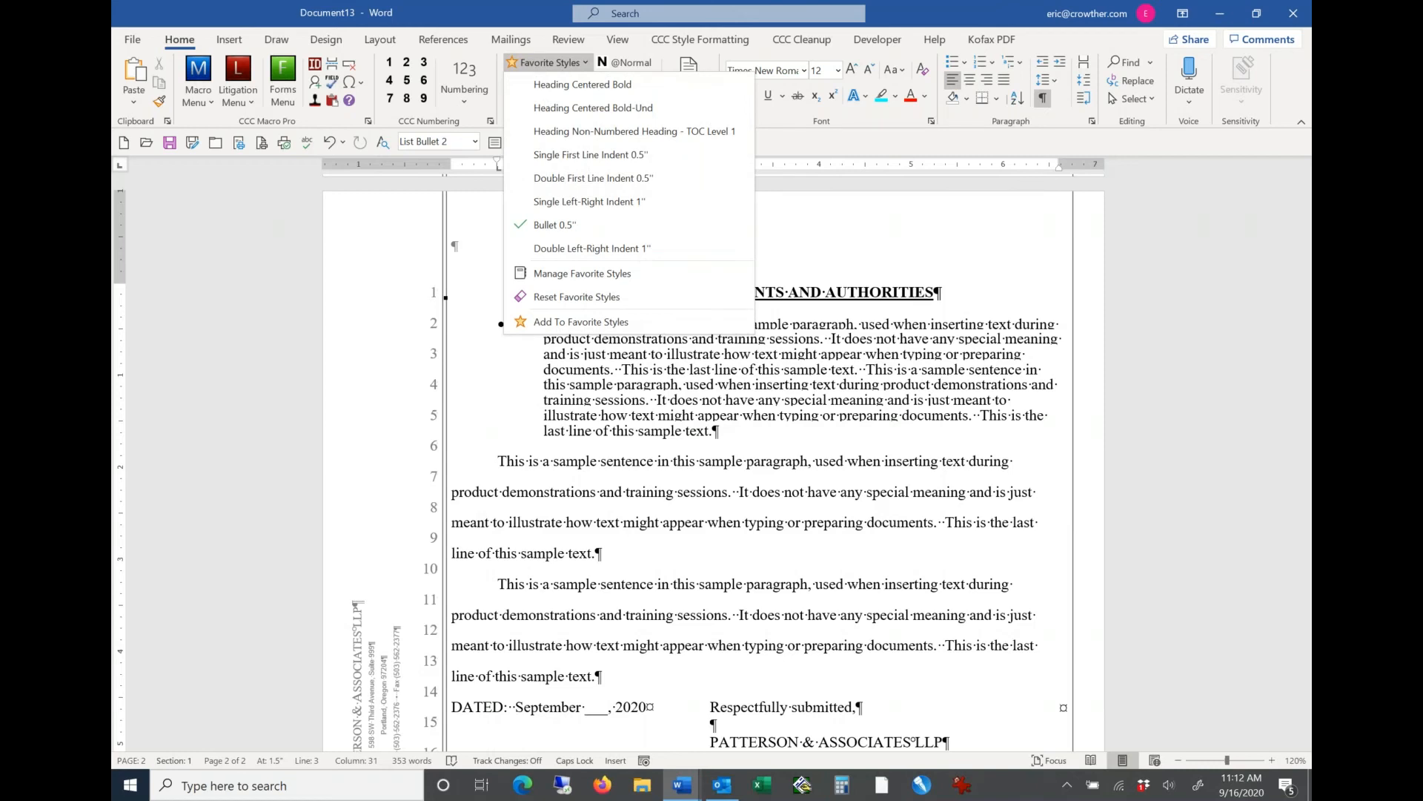
click(585, 179)
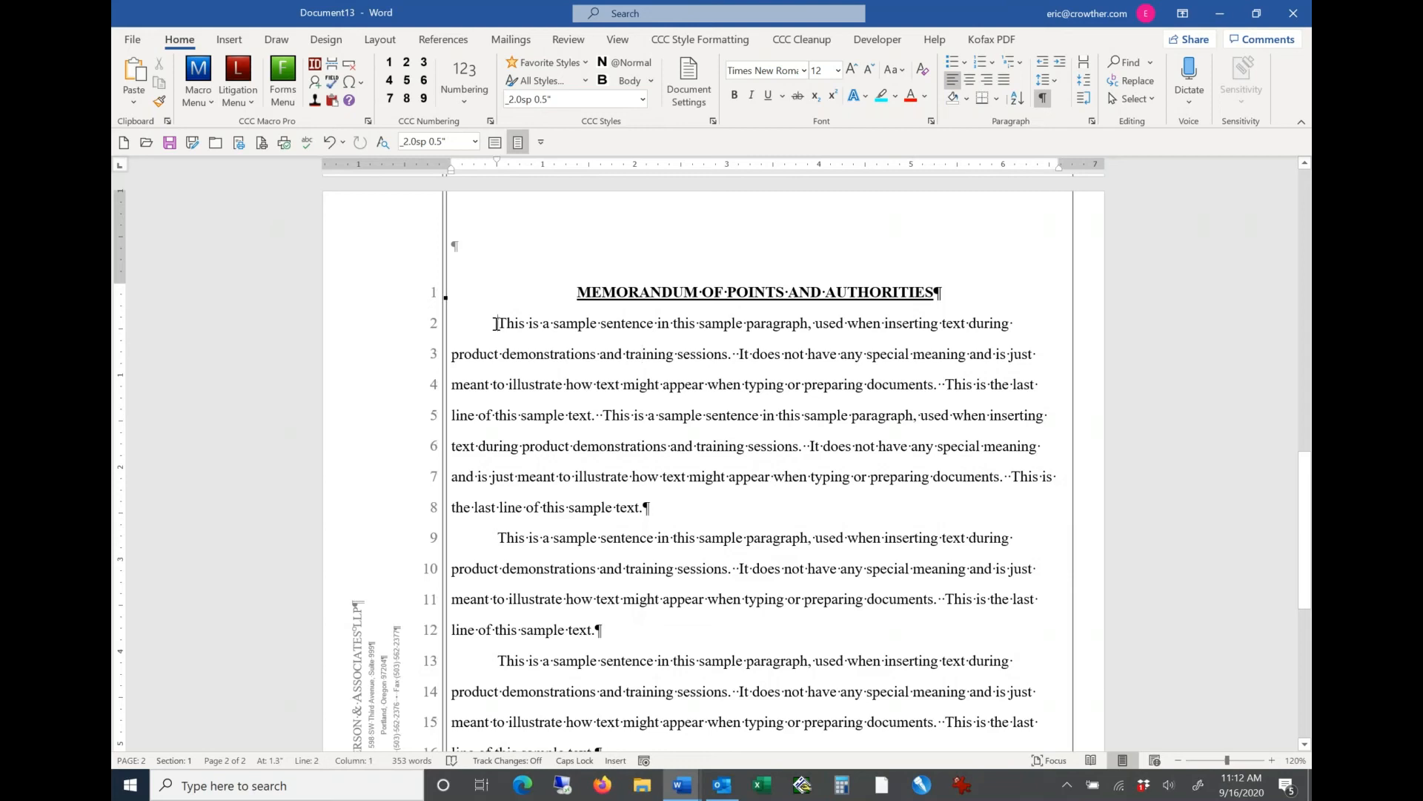
Step: Select the first two body paragraphs and apply Word's direct double line spacing to them
key(shift+Down)
key(shift+Down)
key(shift+Down)
key(shift+Down)
key(shift+Down)
key(shift+Down)
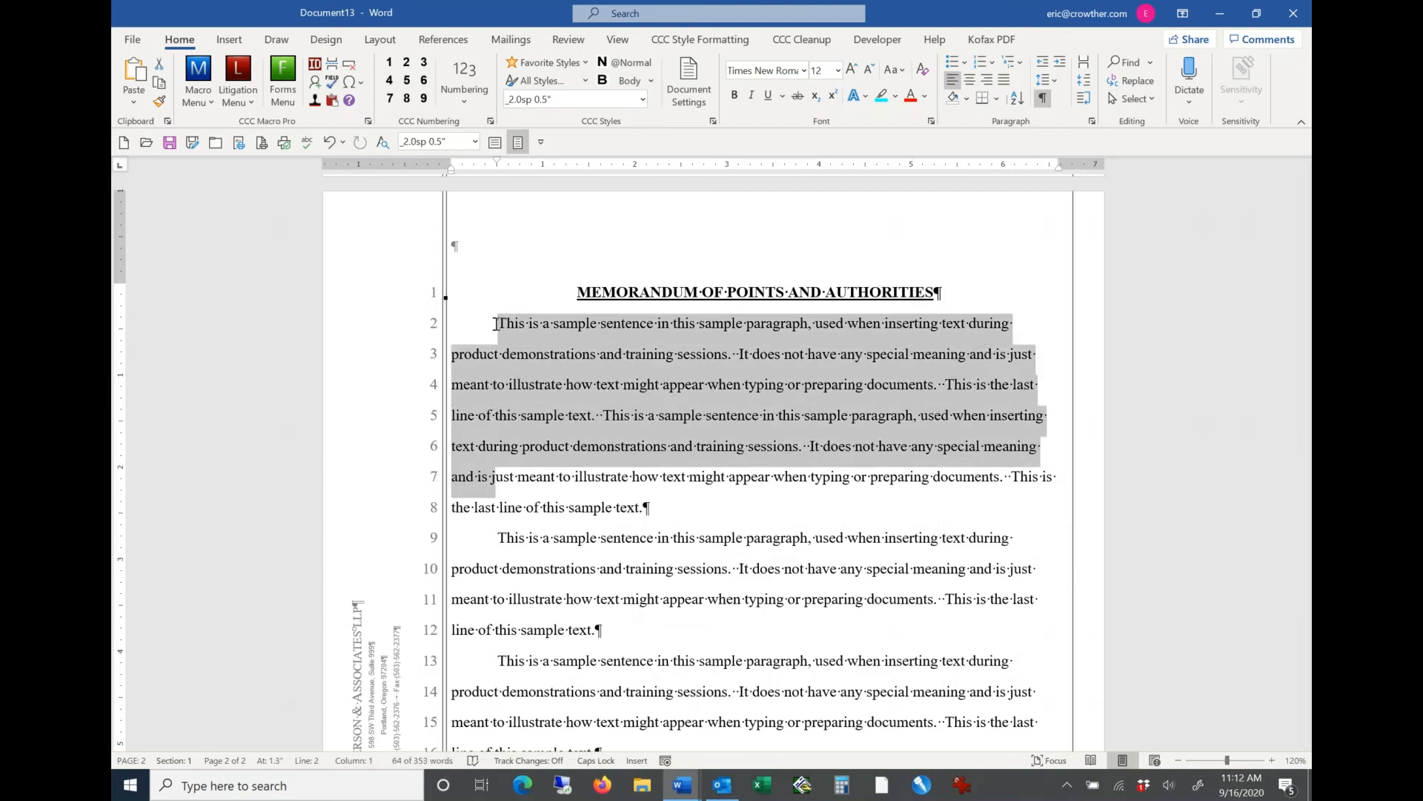
key(shift+Down)
key(shift+Down)
key(shift+Down)
key(shift+Down)
key(shift+Down)
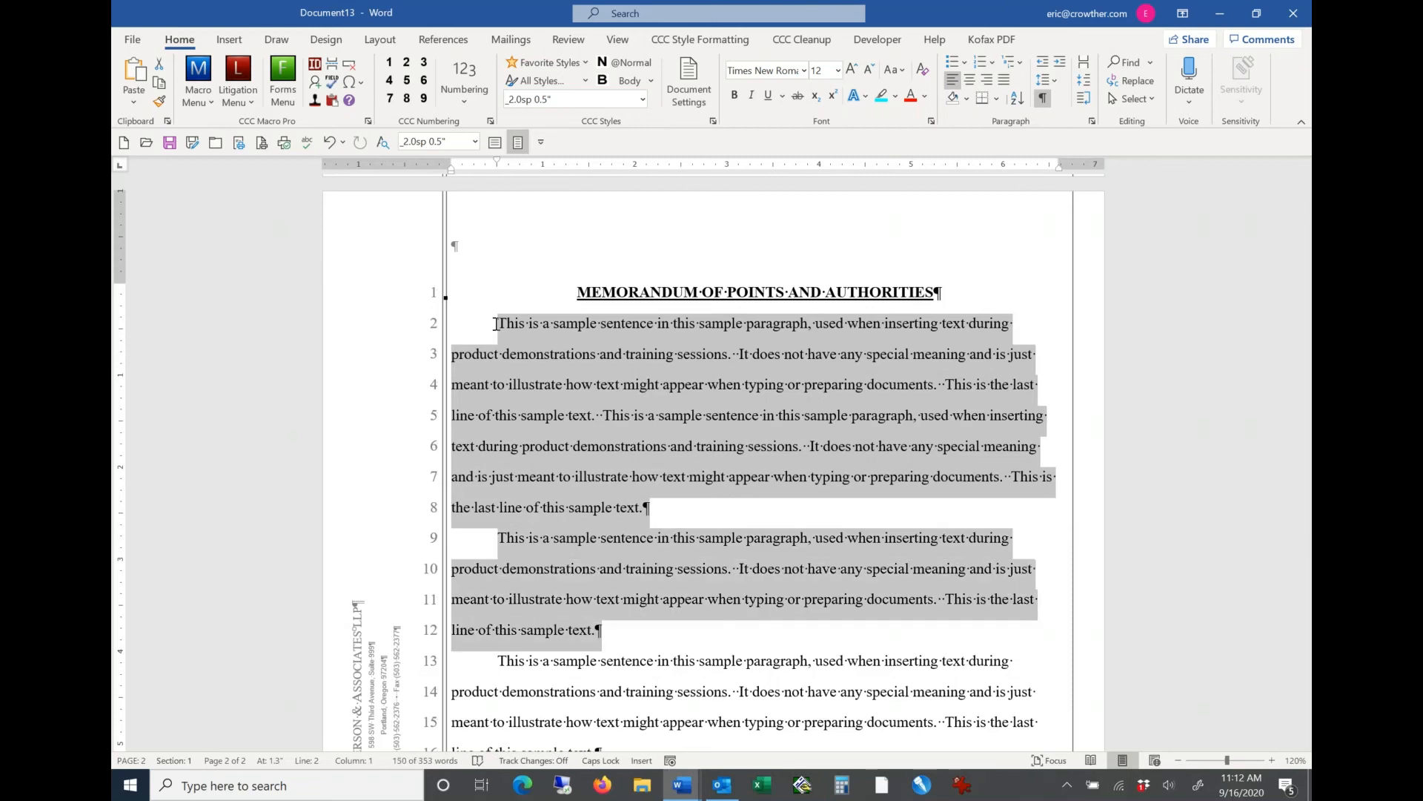
key(ctrl+2)
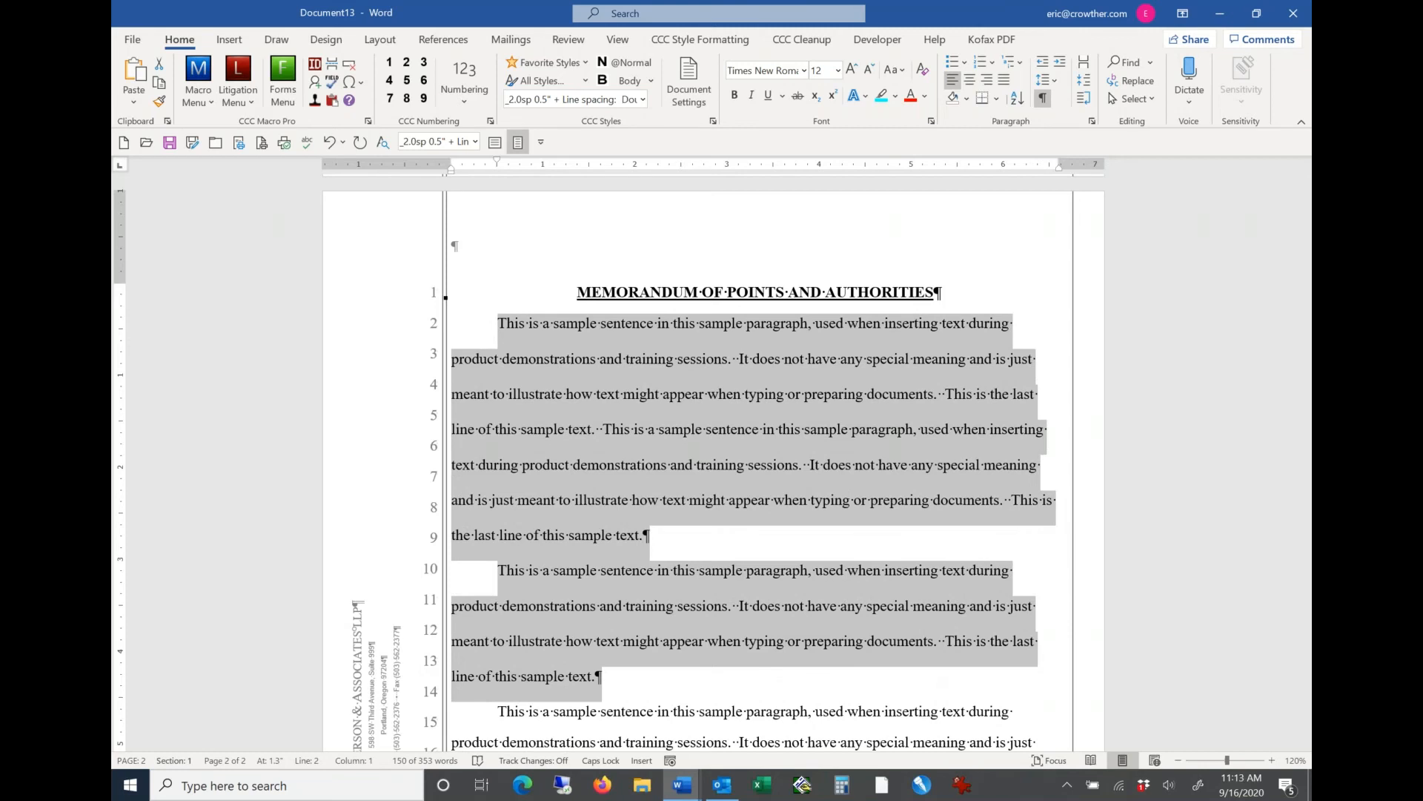
Step: Select text across the first two body paragraphs and reapply the favorite style Double First Line Indent 0.5" to remove the manual line spacing
click(549, 384)
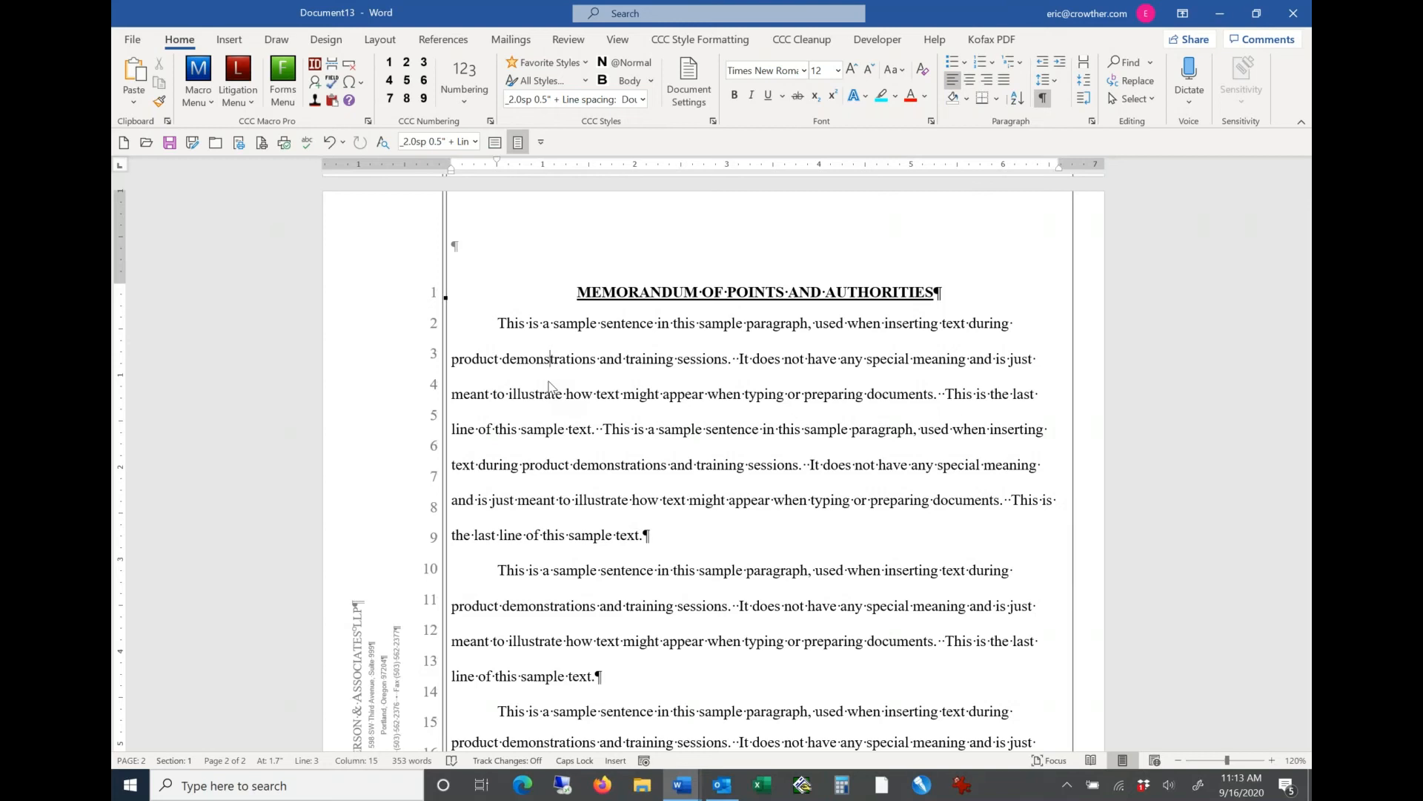
key(shift+Down)
key(shift+Down)
key(shift+Down)
key(shift+Down)
key(shift+Down)
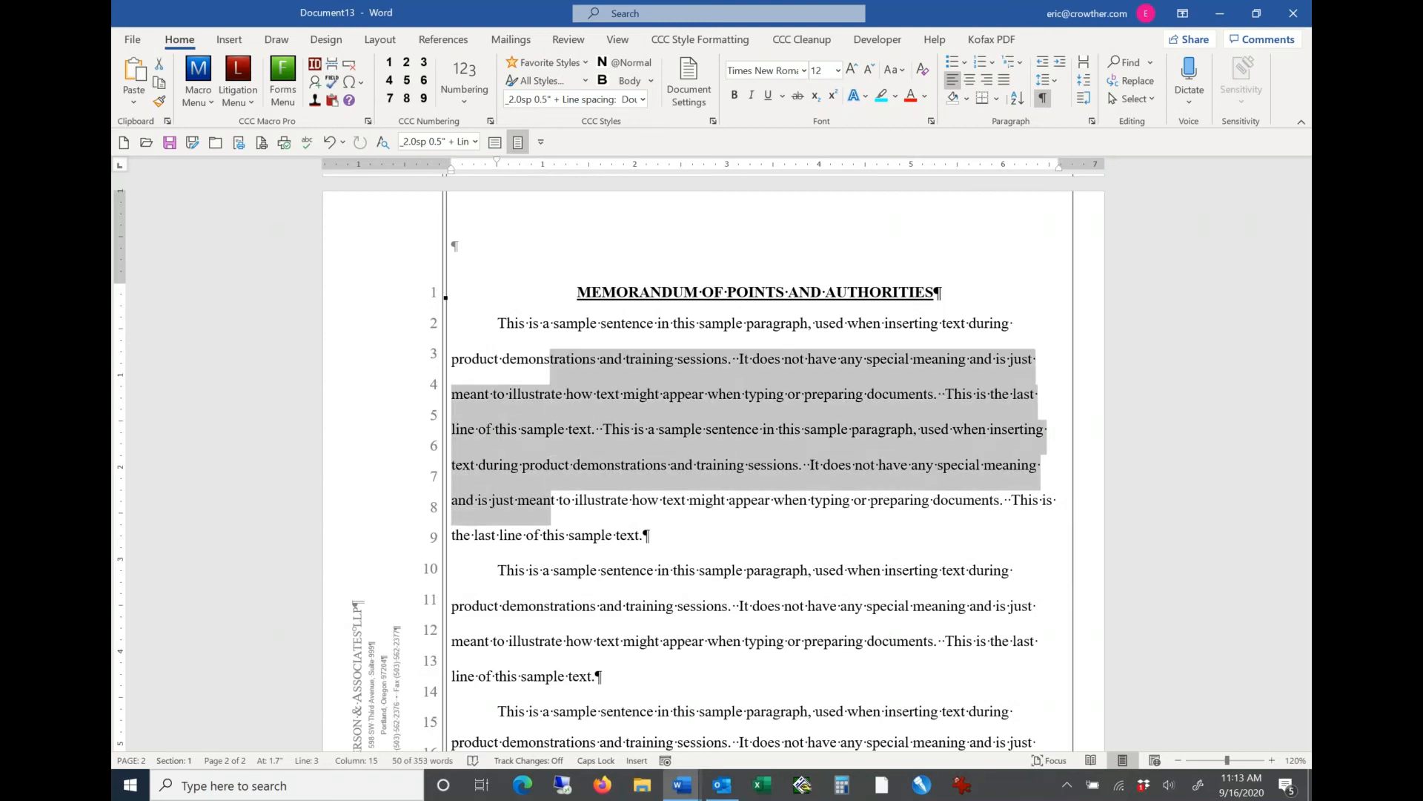
key(shift+Down)
key(shift+Down)
key(shift+Down)
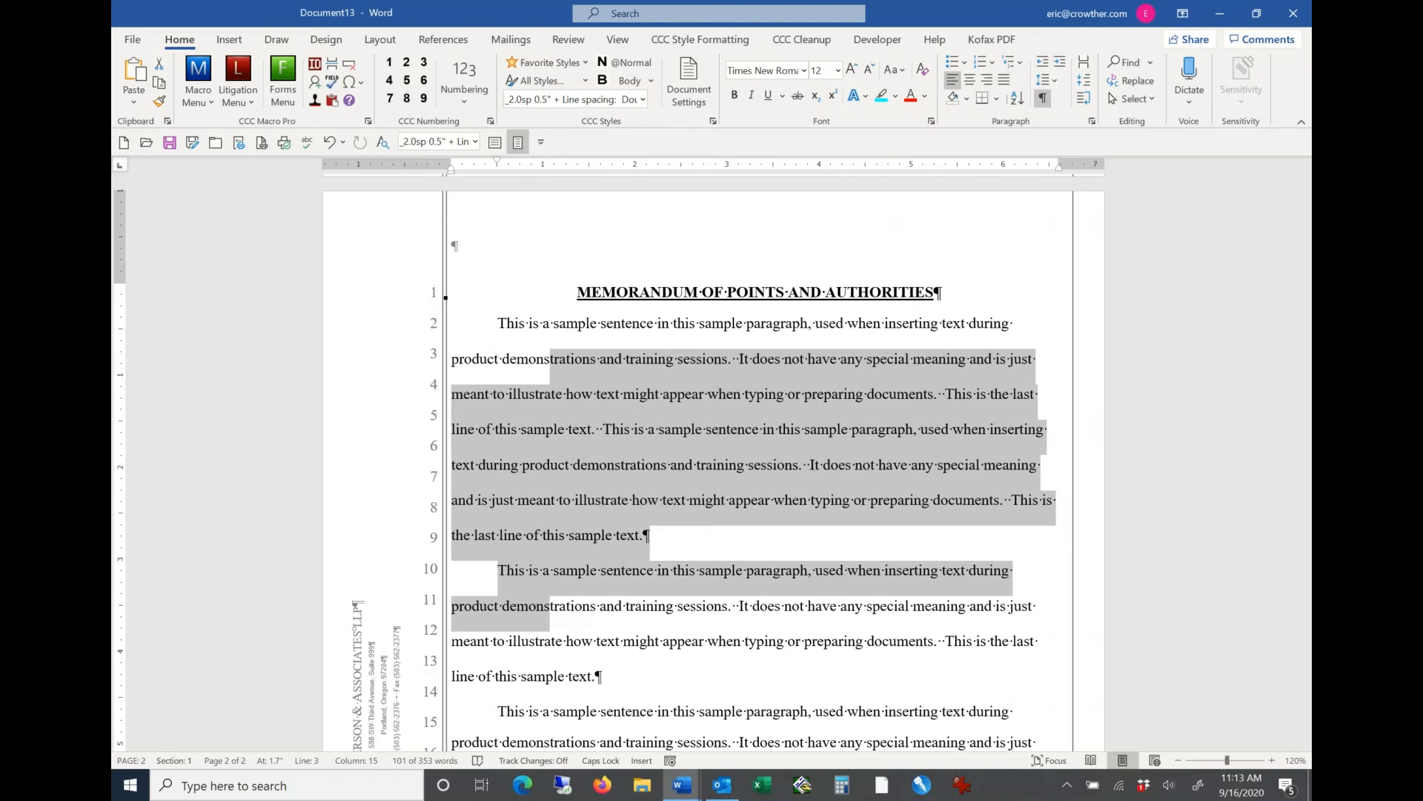
click(587, 63)
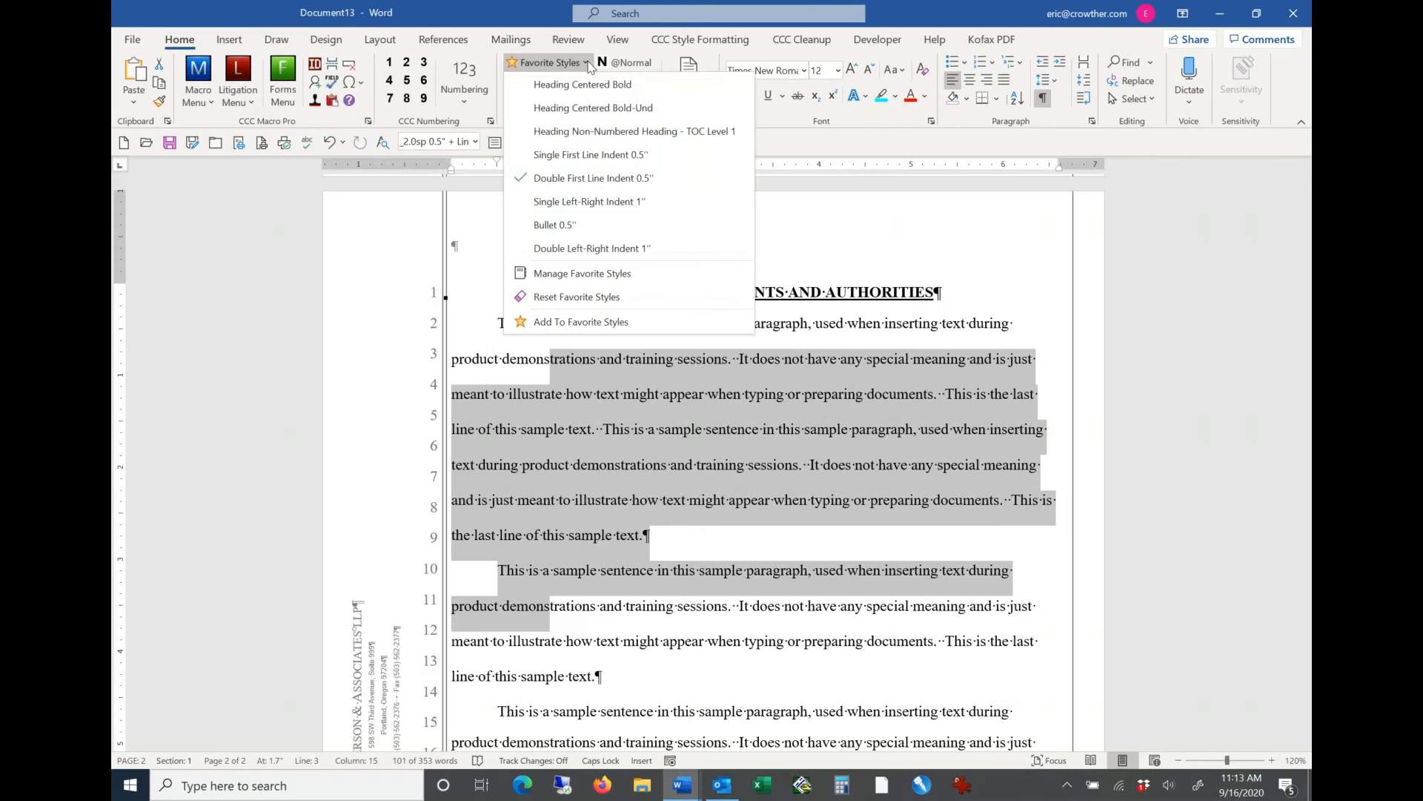
click(565, 180)
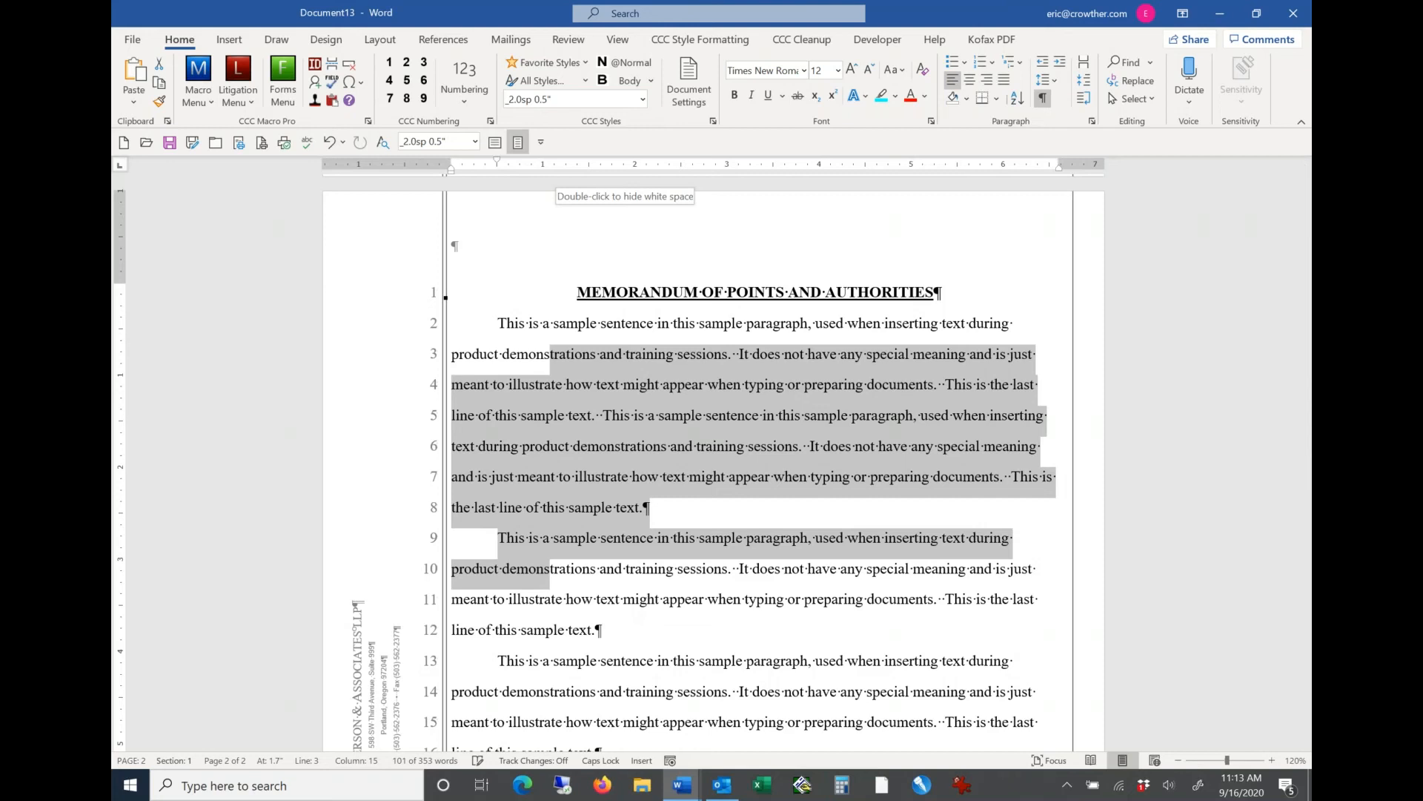
Step: Examine the first body paragraph's indents and spacing settings, including the line spacing choices, without changing them
click(587, 361)
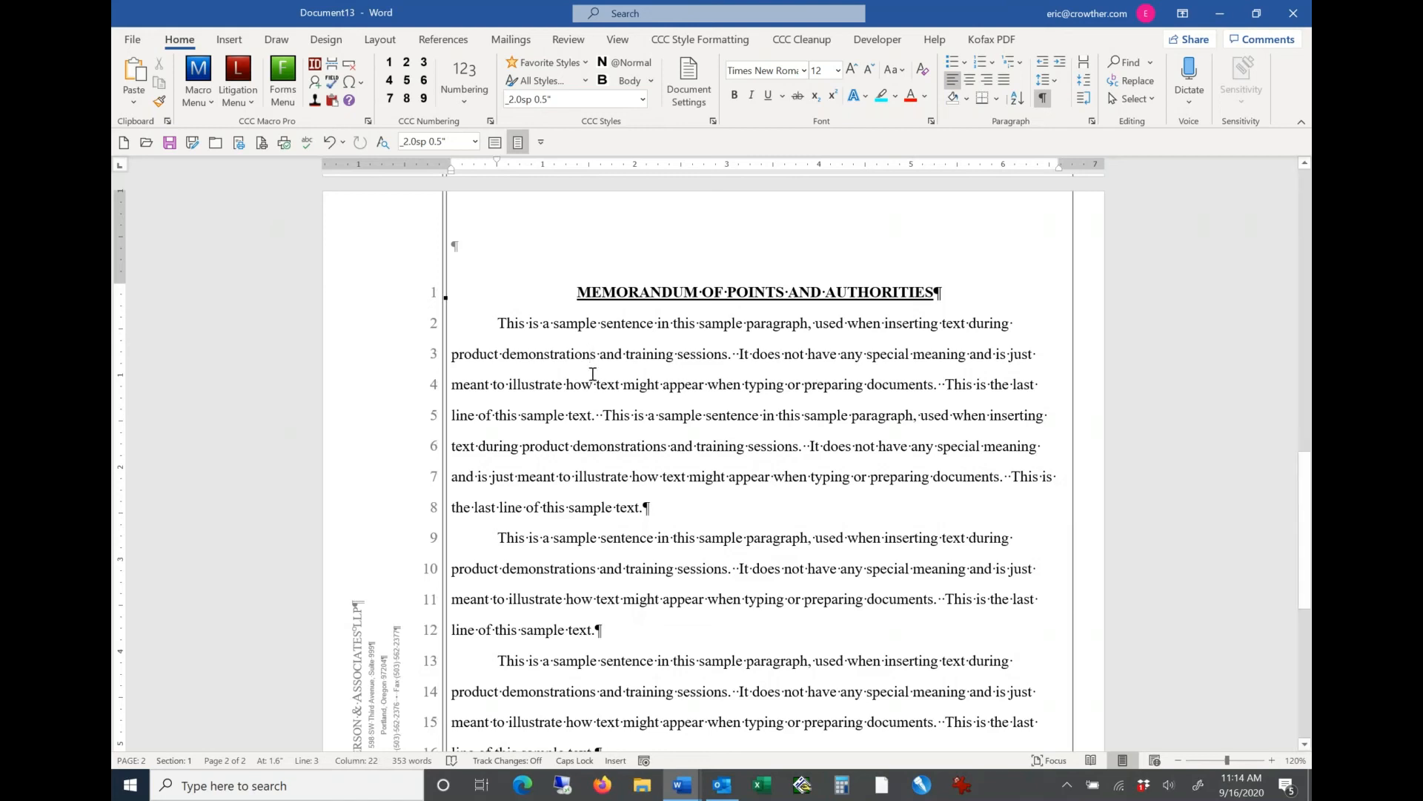
click(1092, 121)
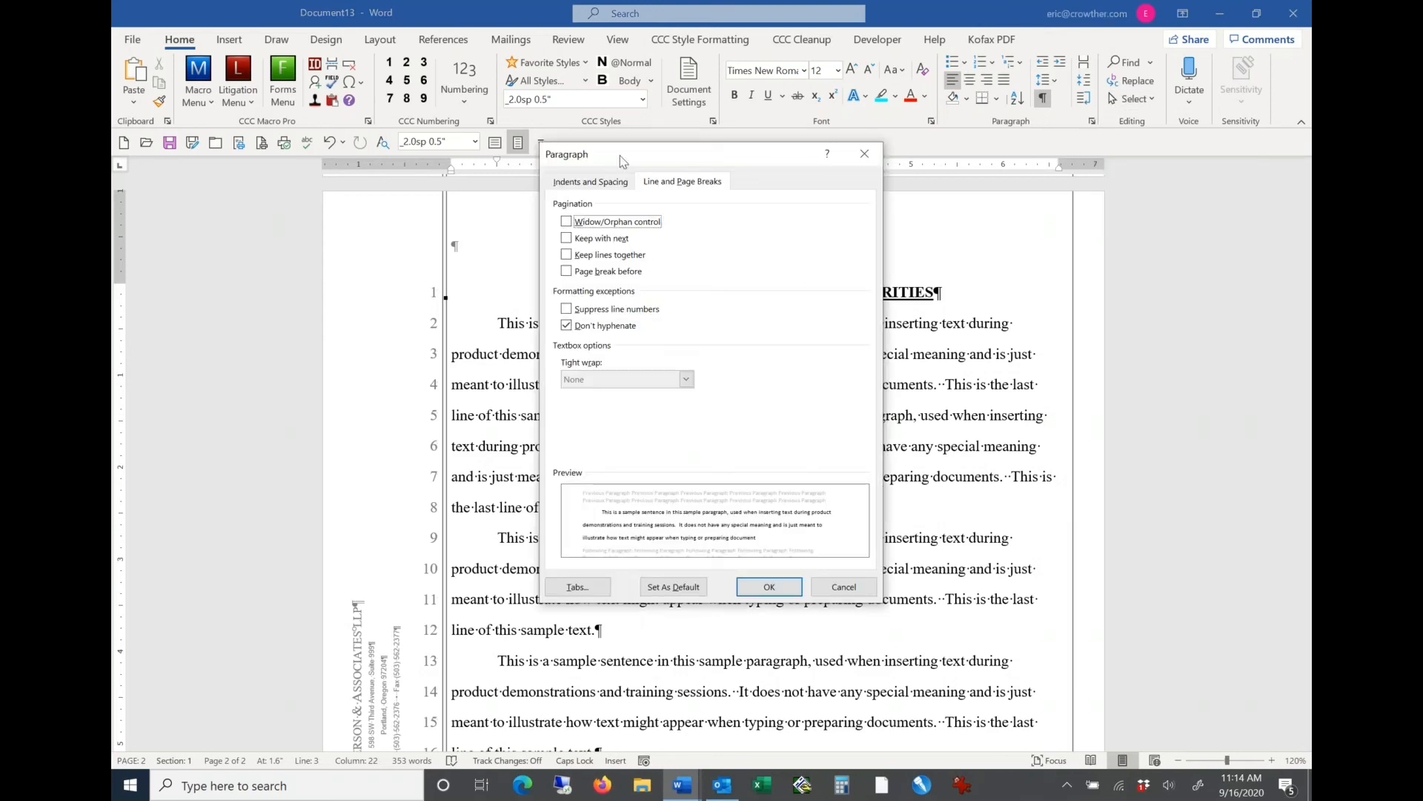
click(599, 182)
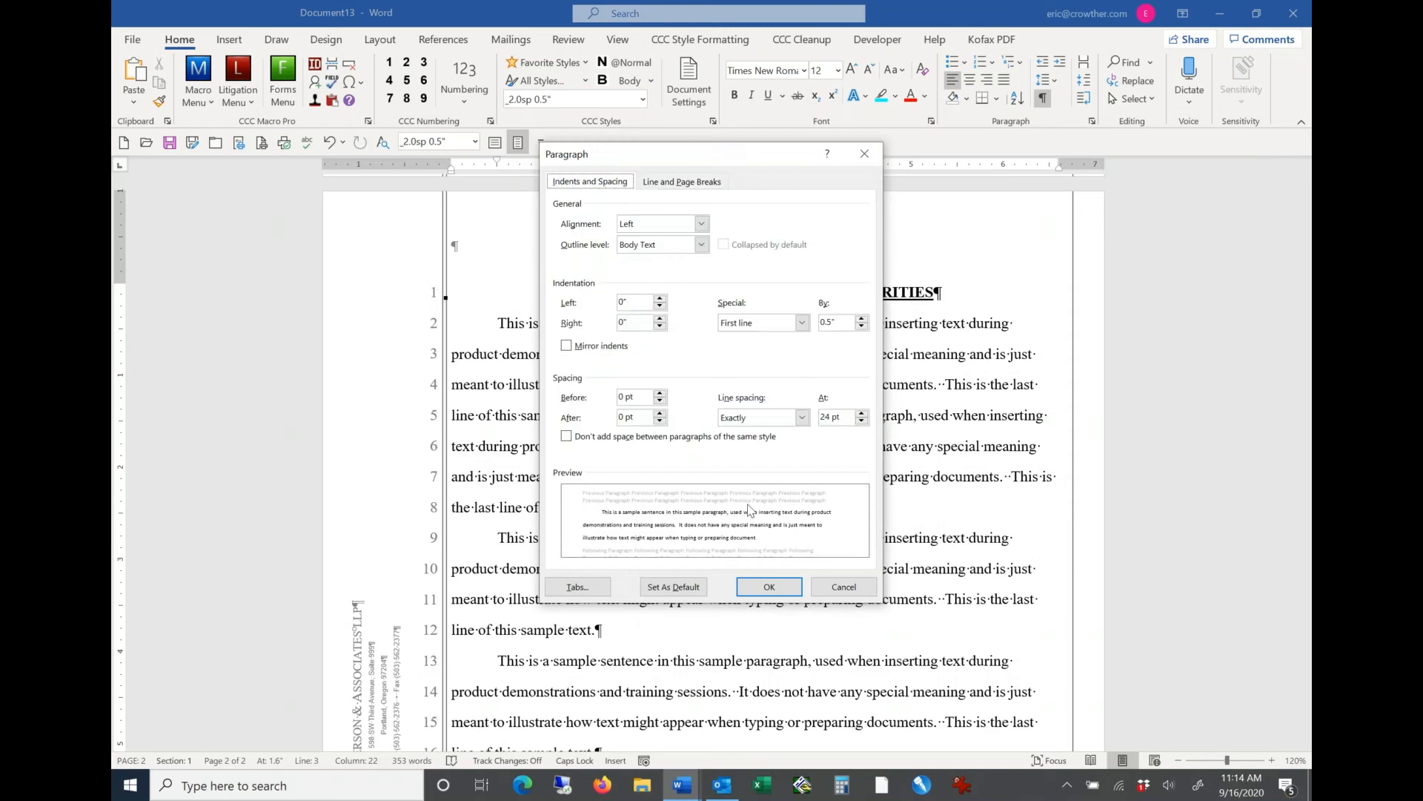
click(803, 418)
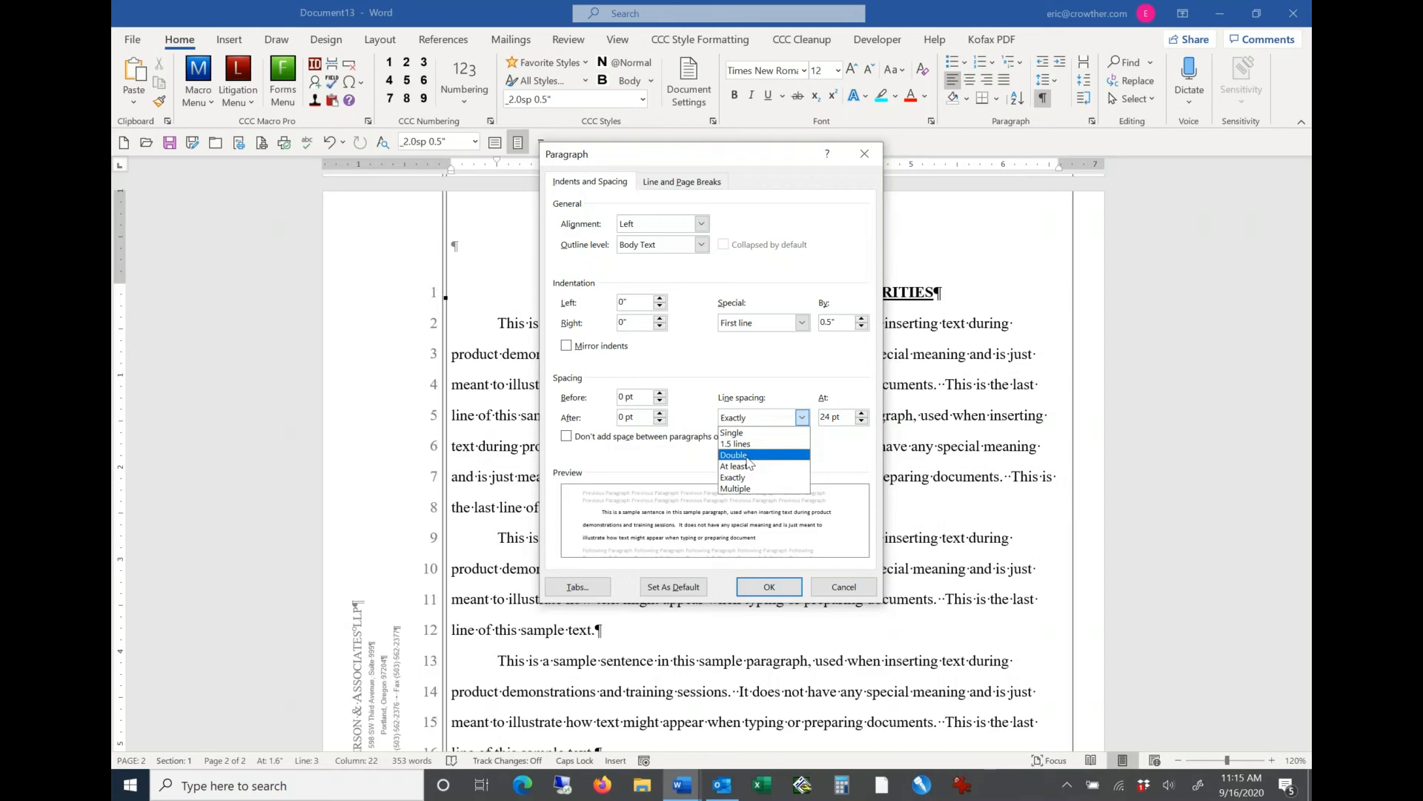
click(865, 580)
click(861, 585)
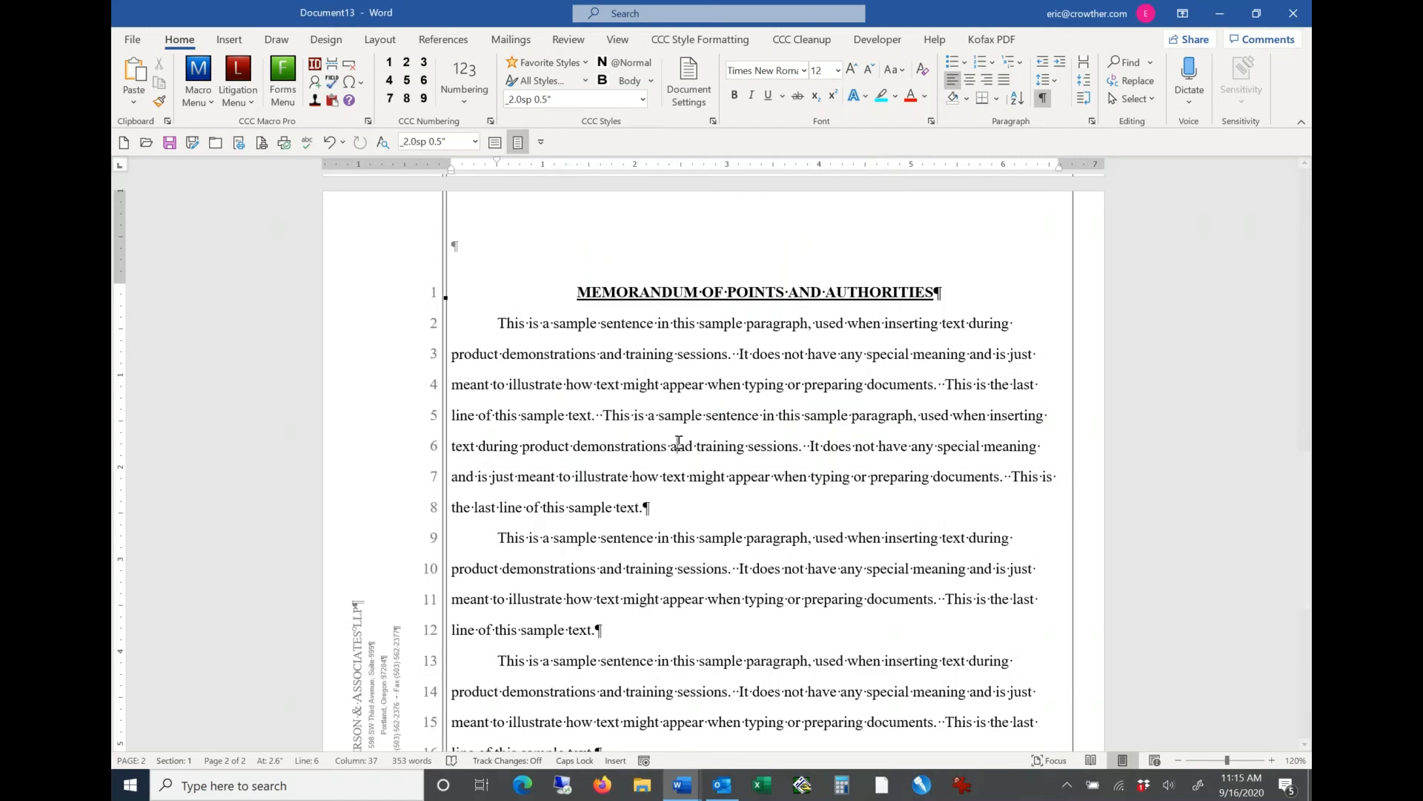
Step: Look through the categories of all CCC styles, including the Single-Spaced indent styles
click(586, 83)
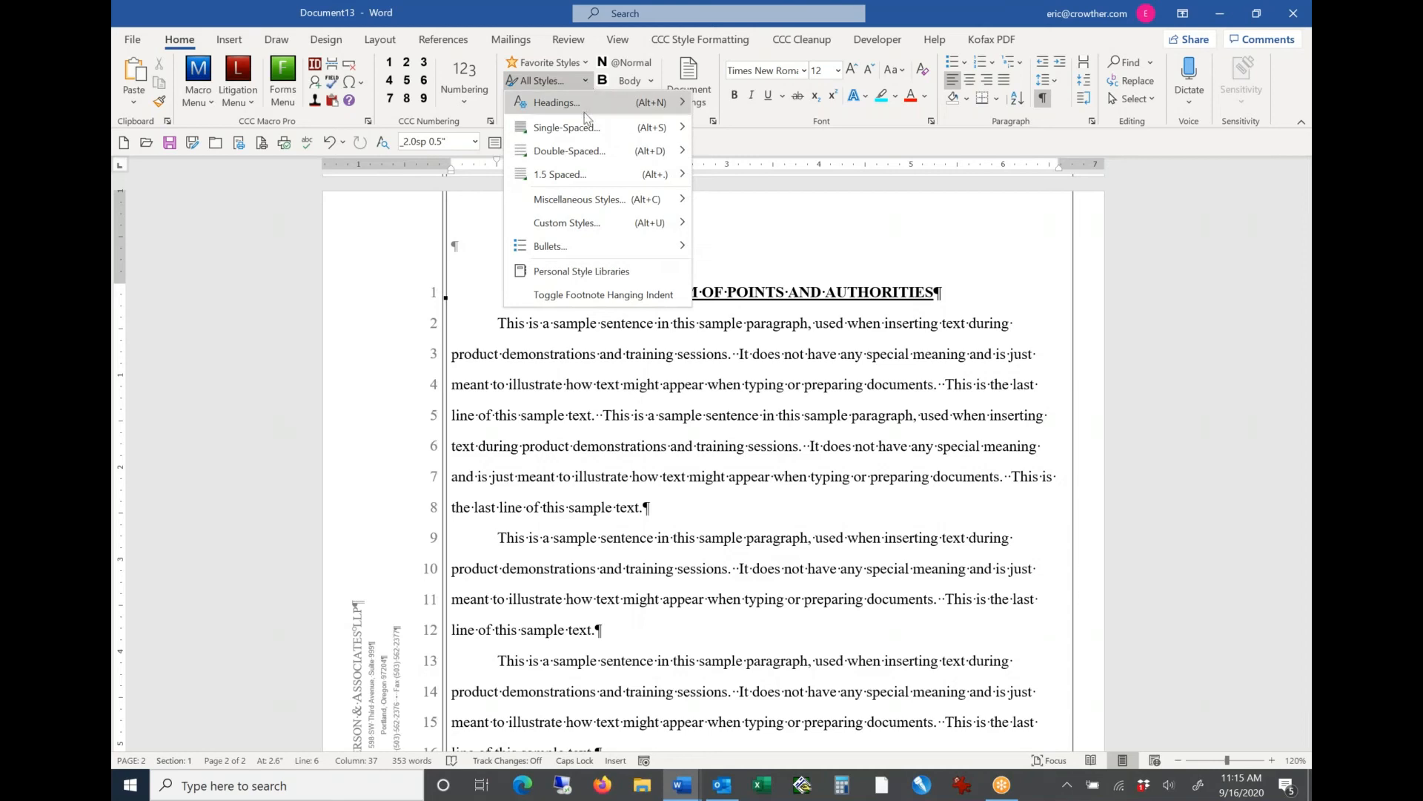
mouse_move(587, 139)
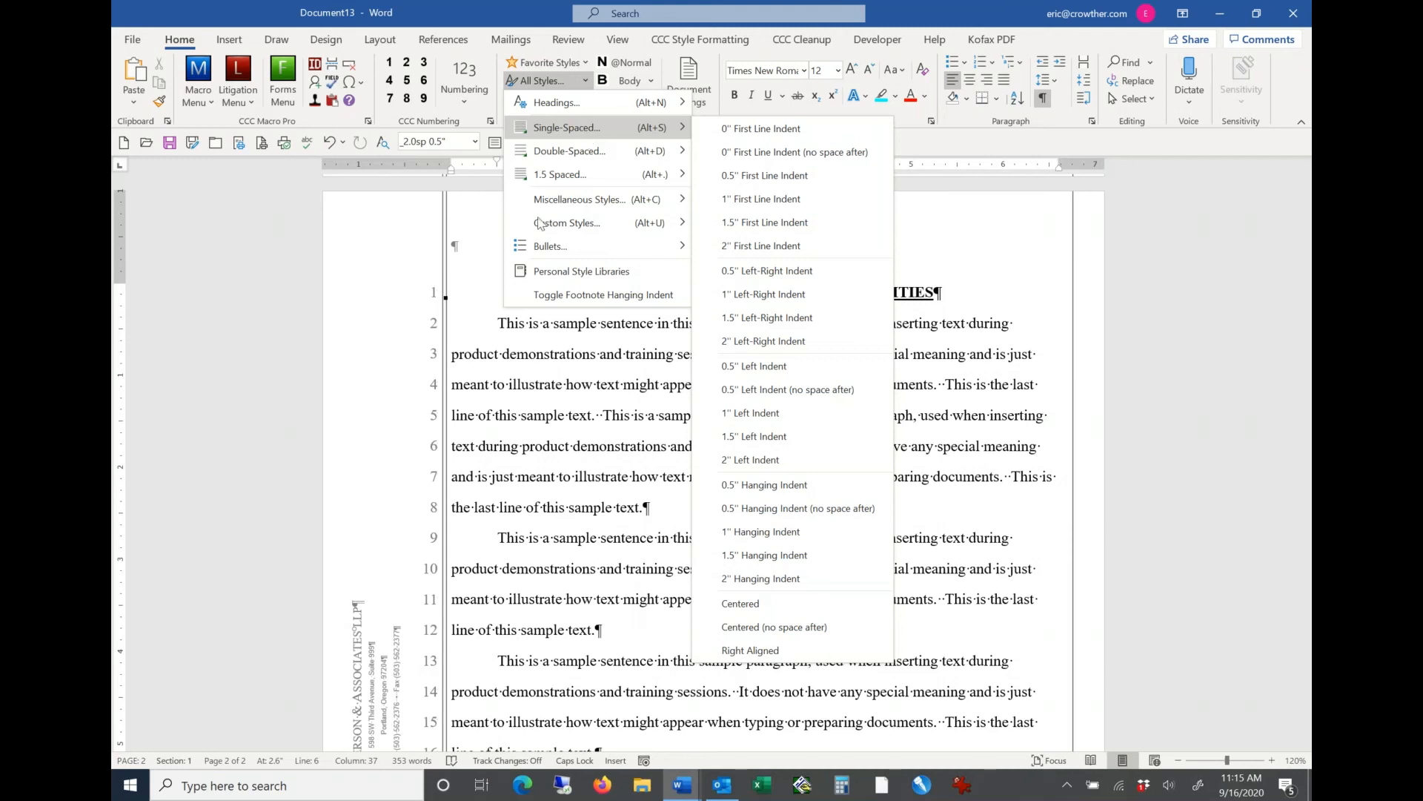
click(572, 415)
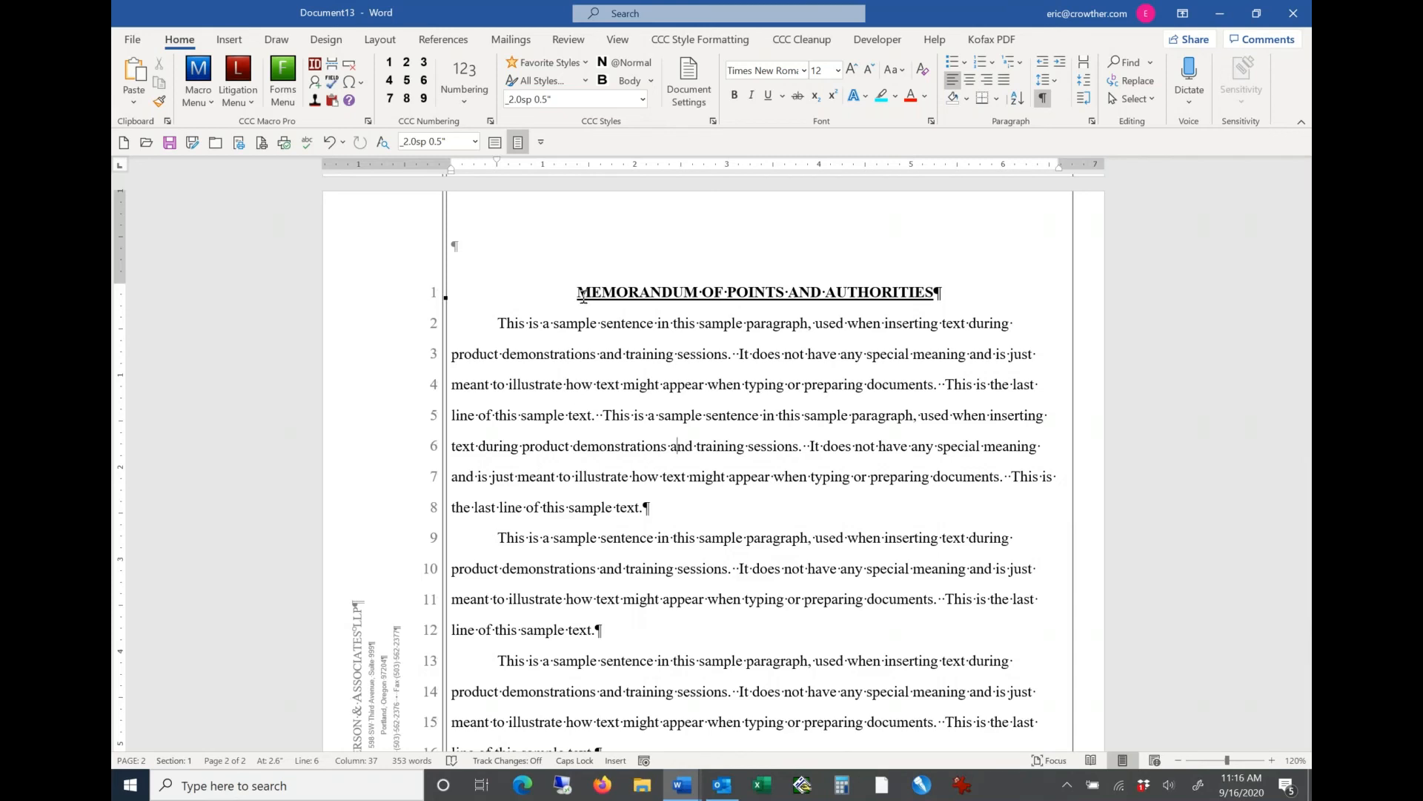
Step: Apply the favorite style Single Left-Right Indent 1" to the first body paragraph and insert a manual line break at its end
click(642, 447)
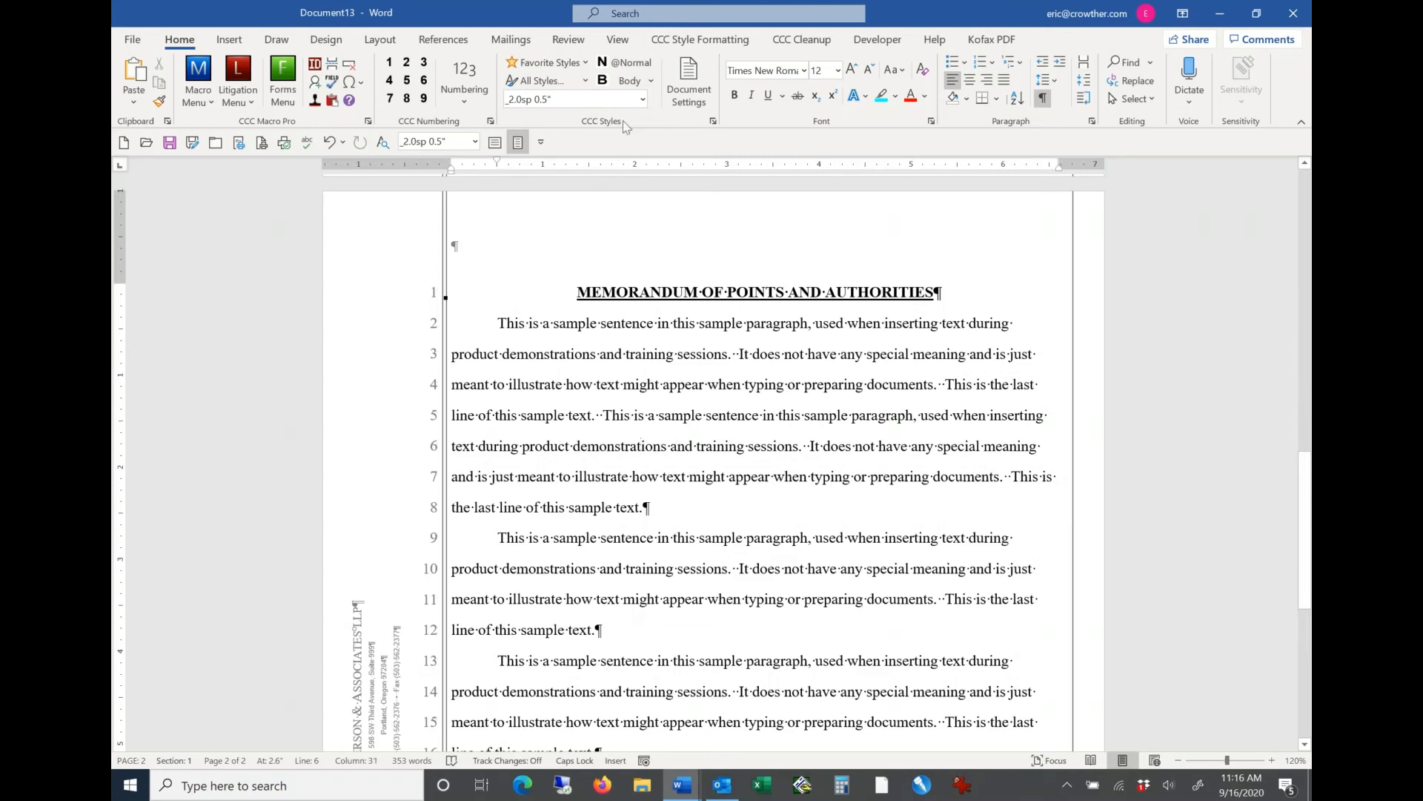
click(583, 63)
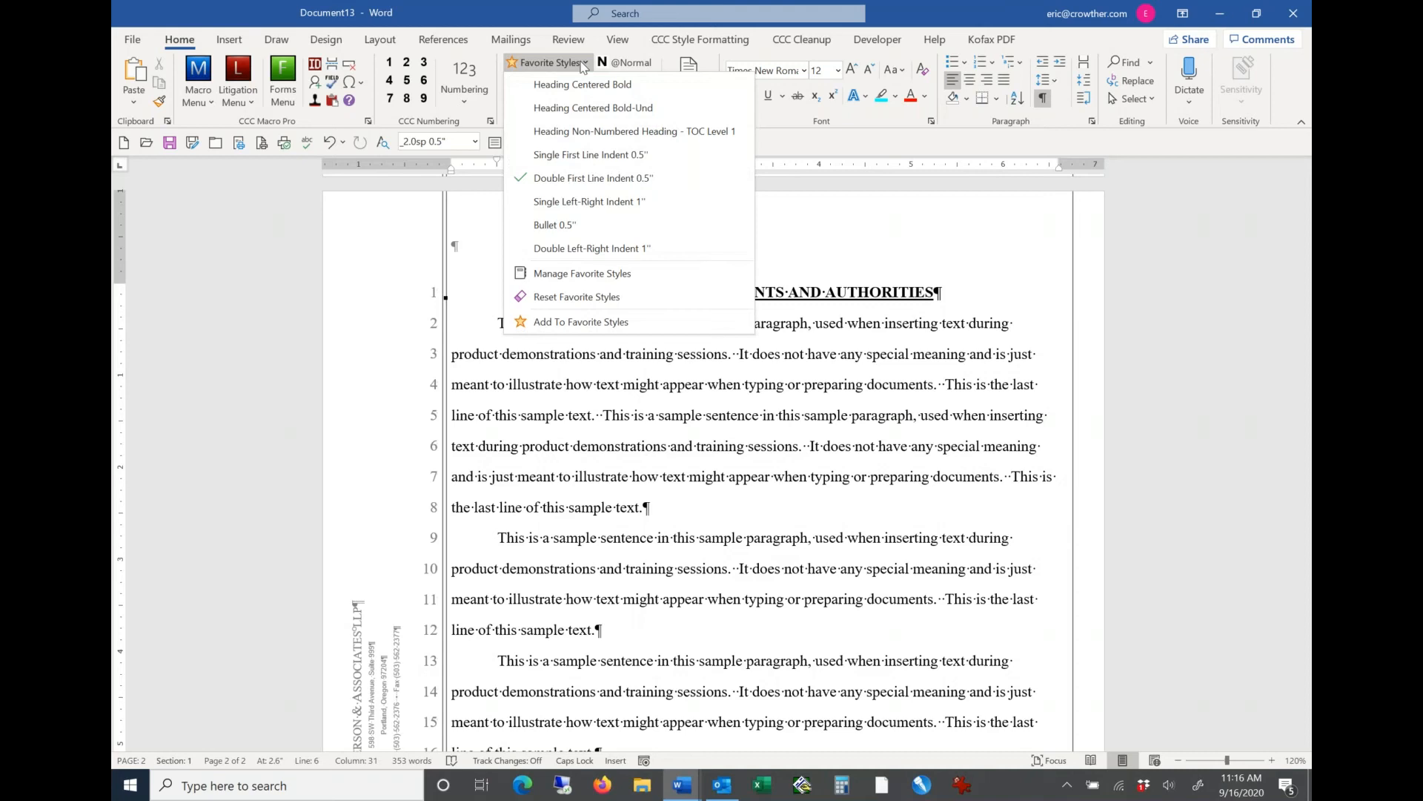
click(575, 197)
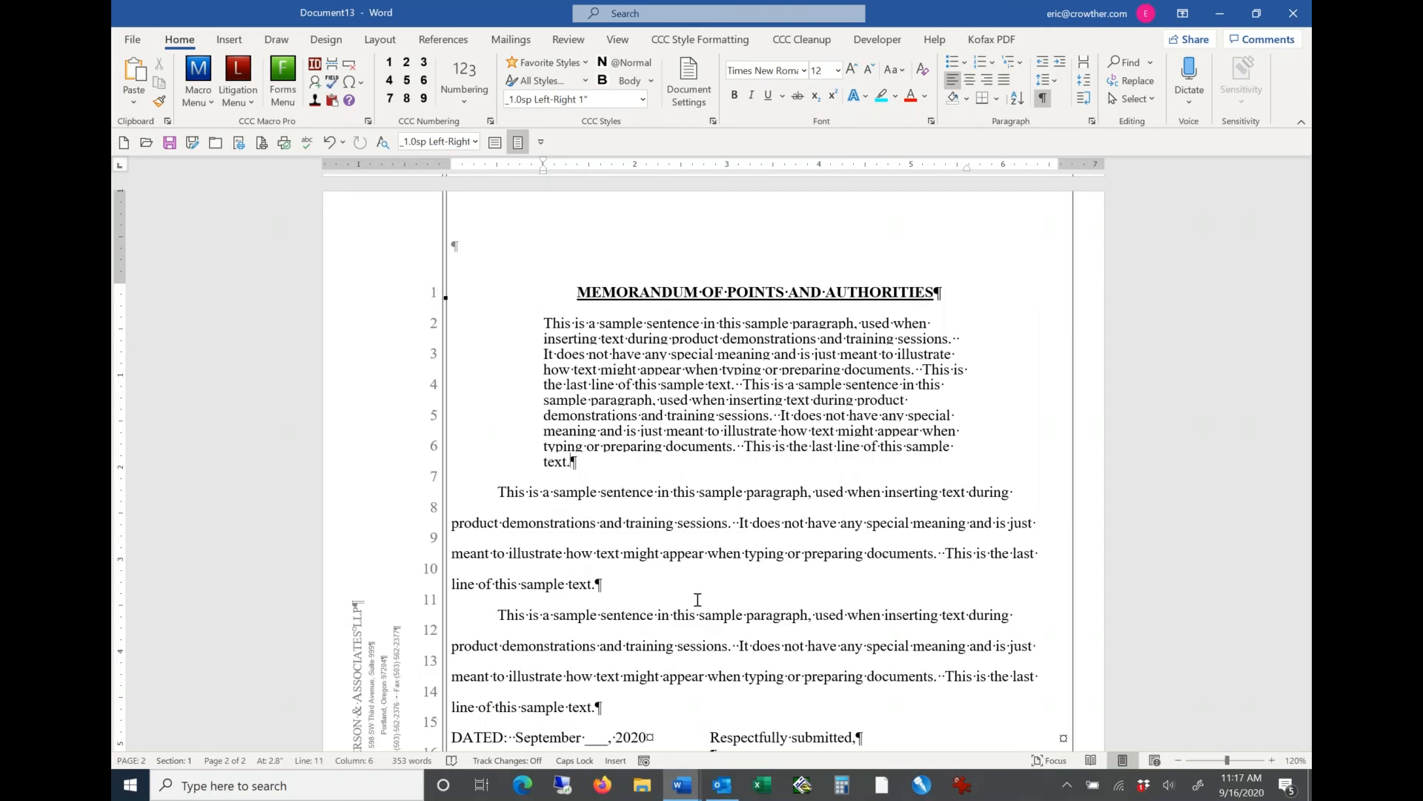
key(shift+Return)
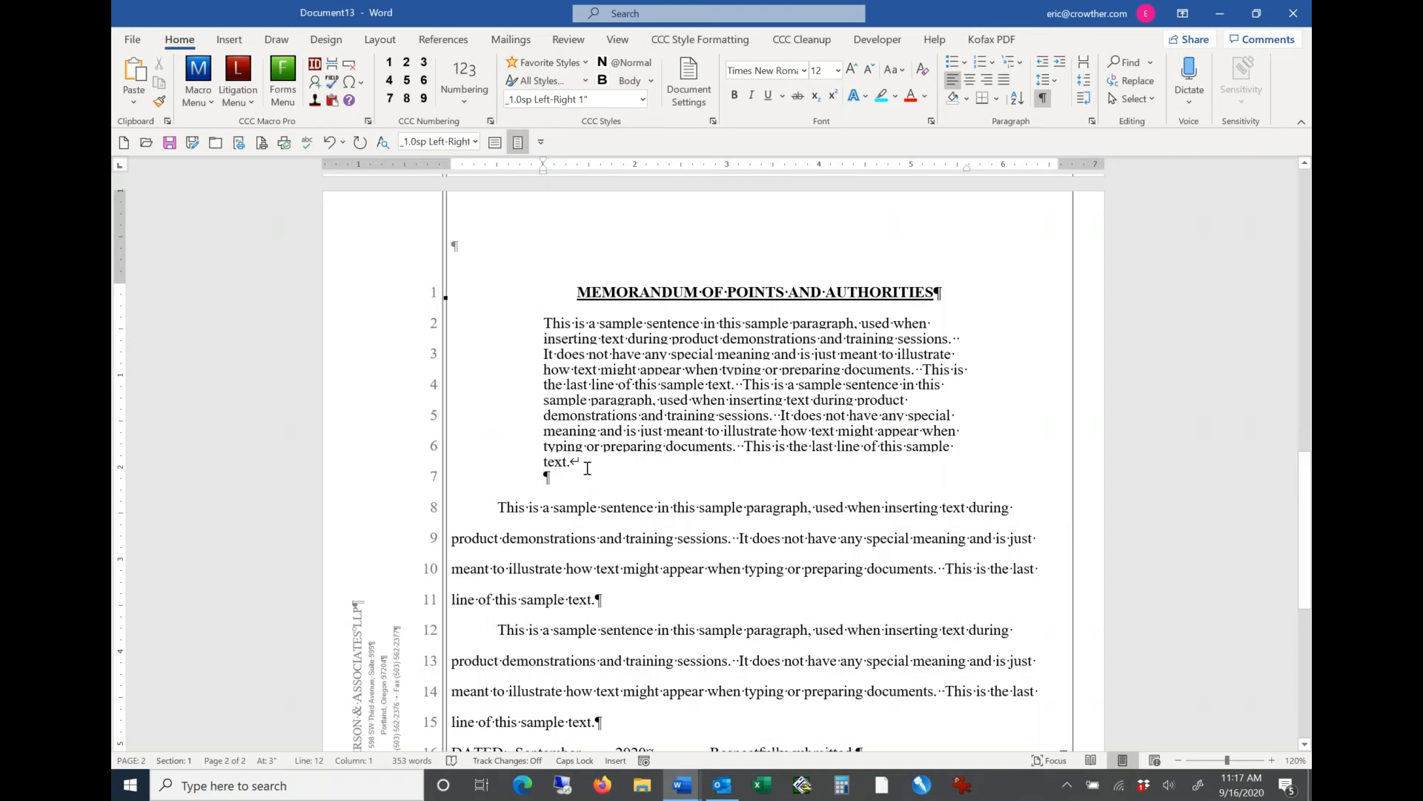
Step: Remove the manual line break at the end of the first body paragraph and apply the default body style to it
click(587, 469)
key(Delete)
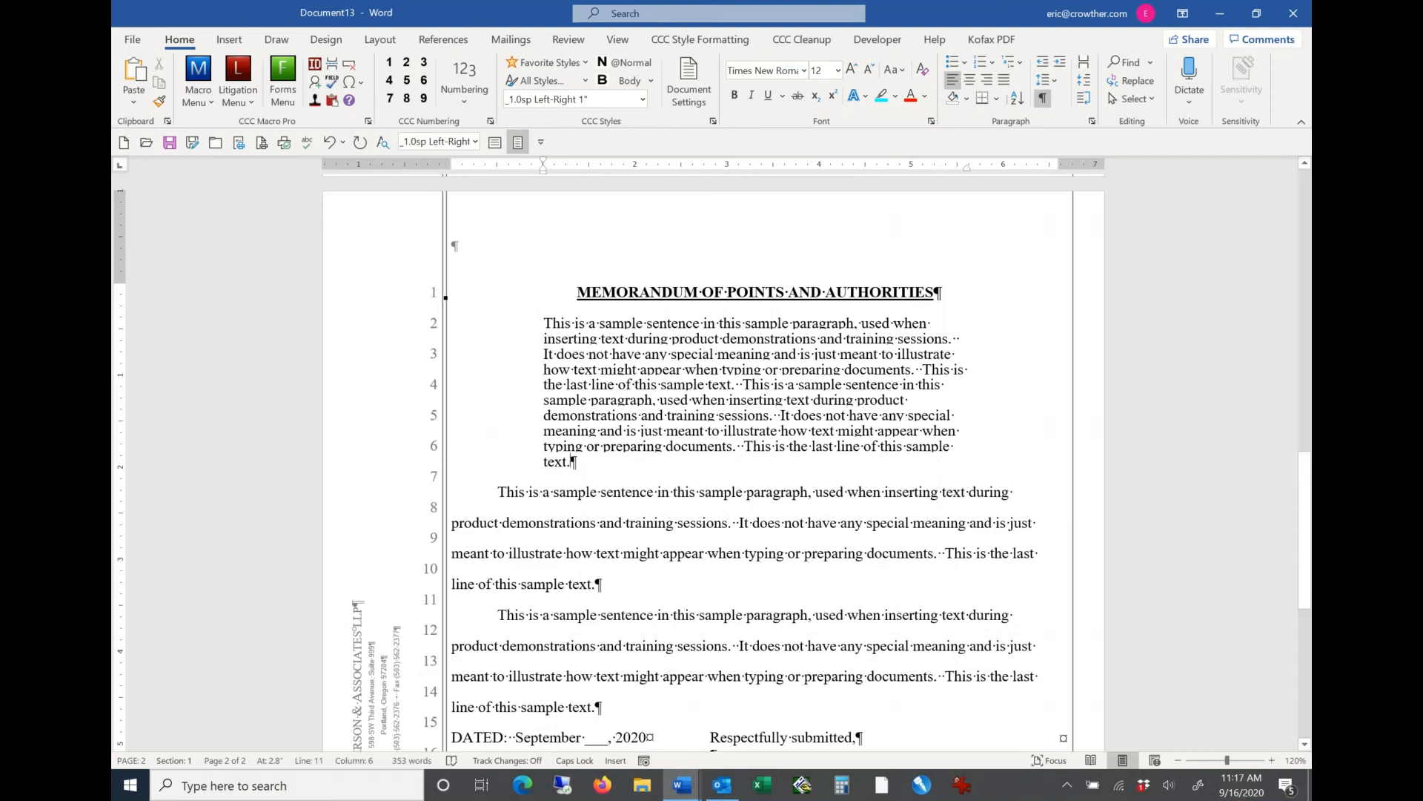
click(629, 81)
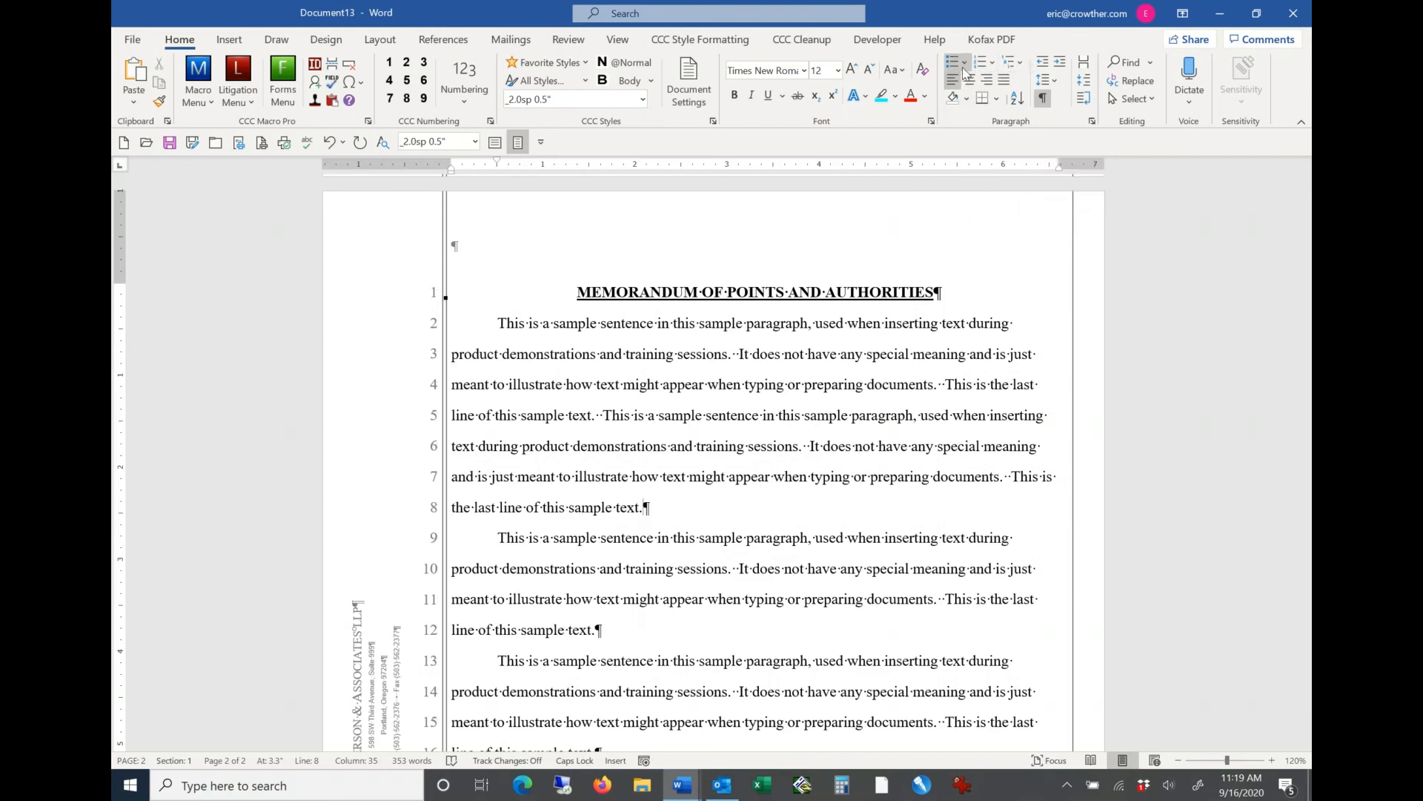
Step: Look over the multilevel numbering choices, including the native Word multilevel lists, without applying any
click(1022, 66)
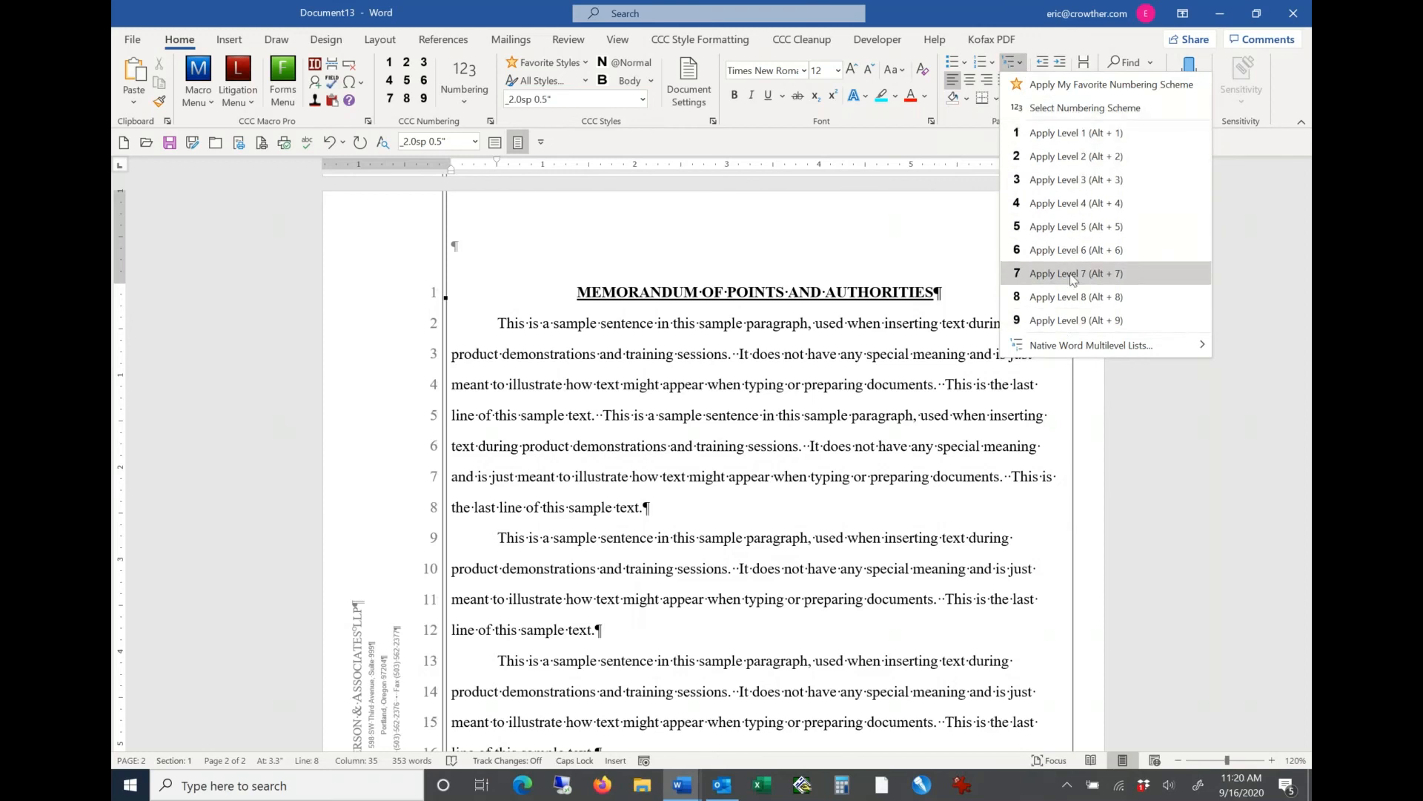
mouse_move(1070, 354)
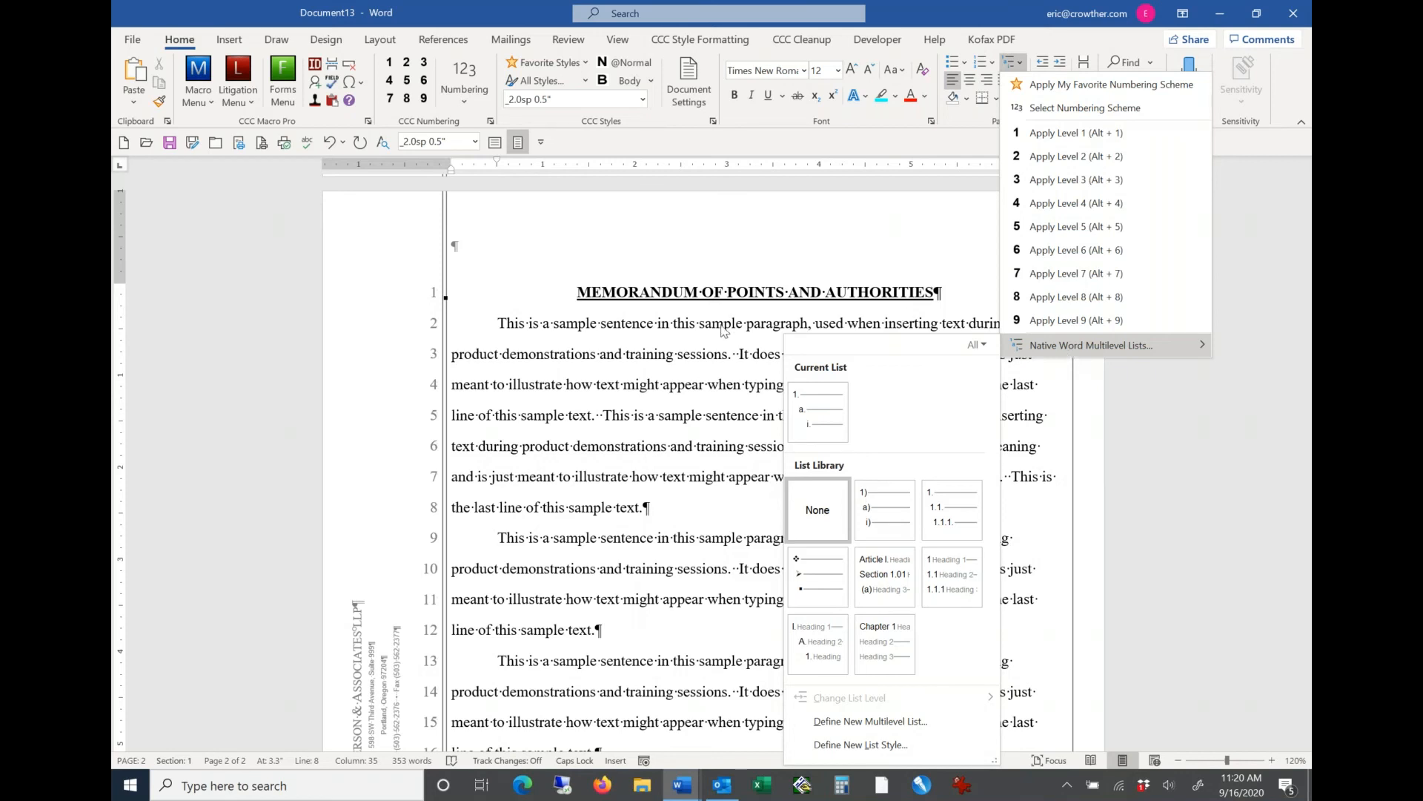
click(686, 531)
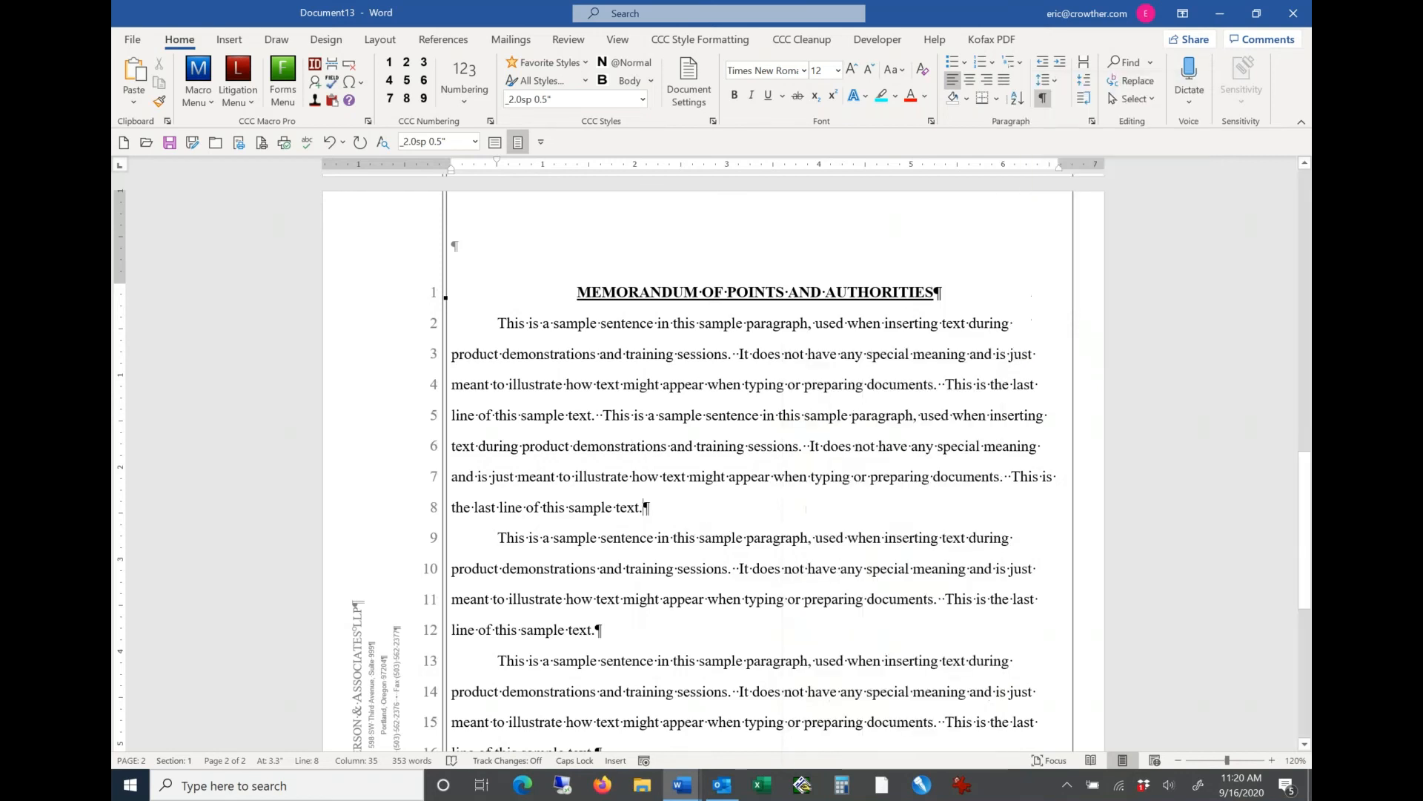
Step: Add an empty paragraph below the first body paragraph, preview several numbering schemes, and apply Pleading: Brief/Motion 2 there
key(Return)
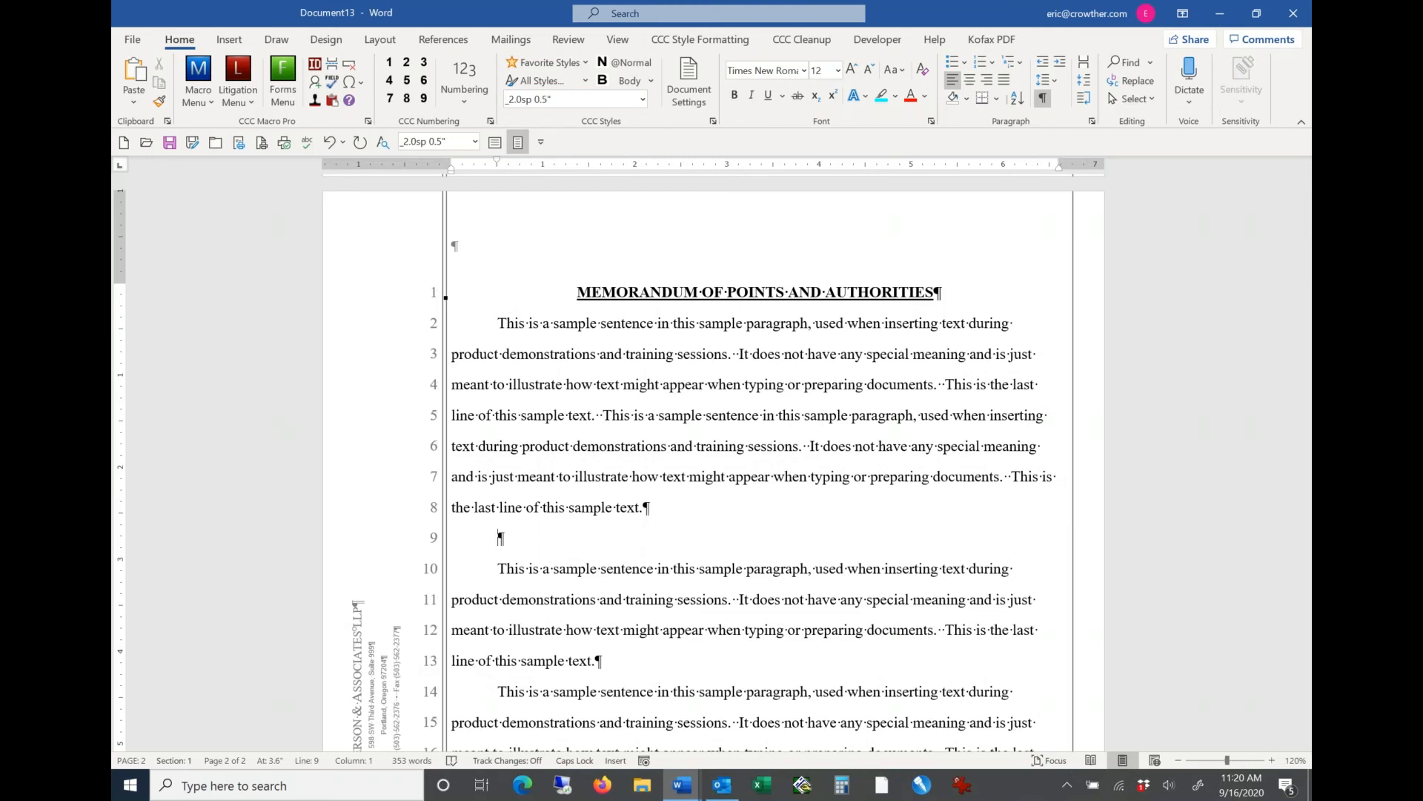
click(468, 99)
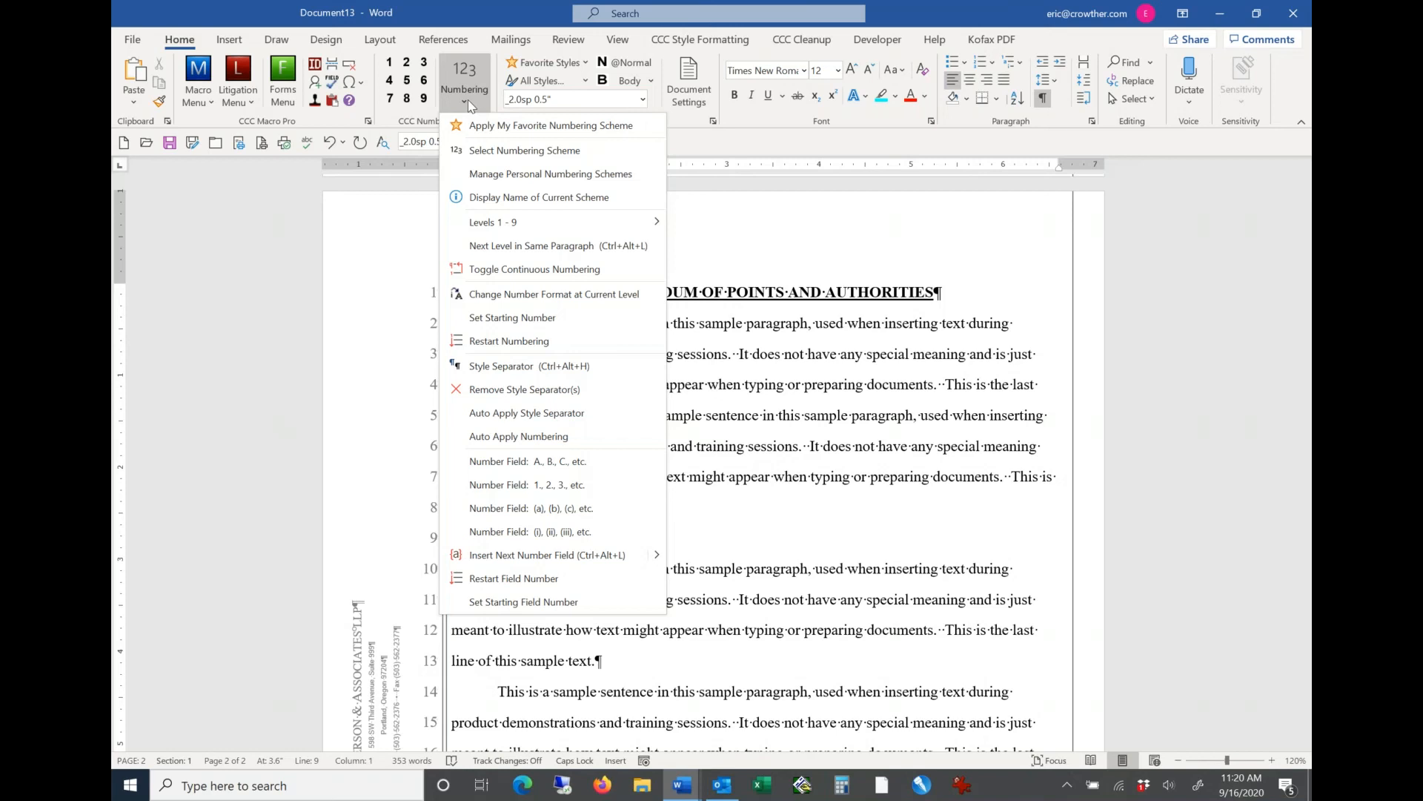
click(479, 152)
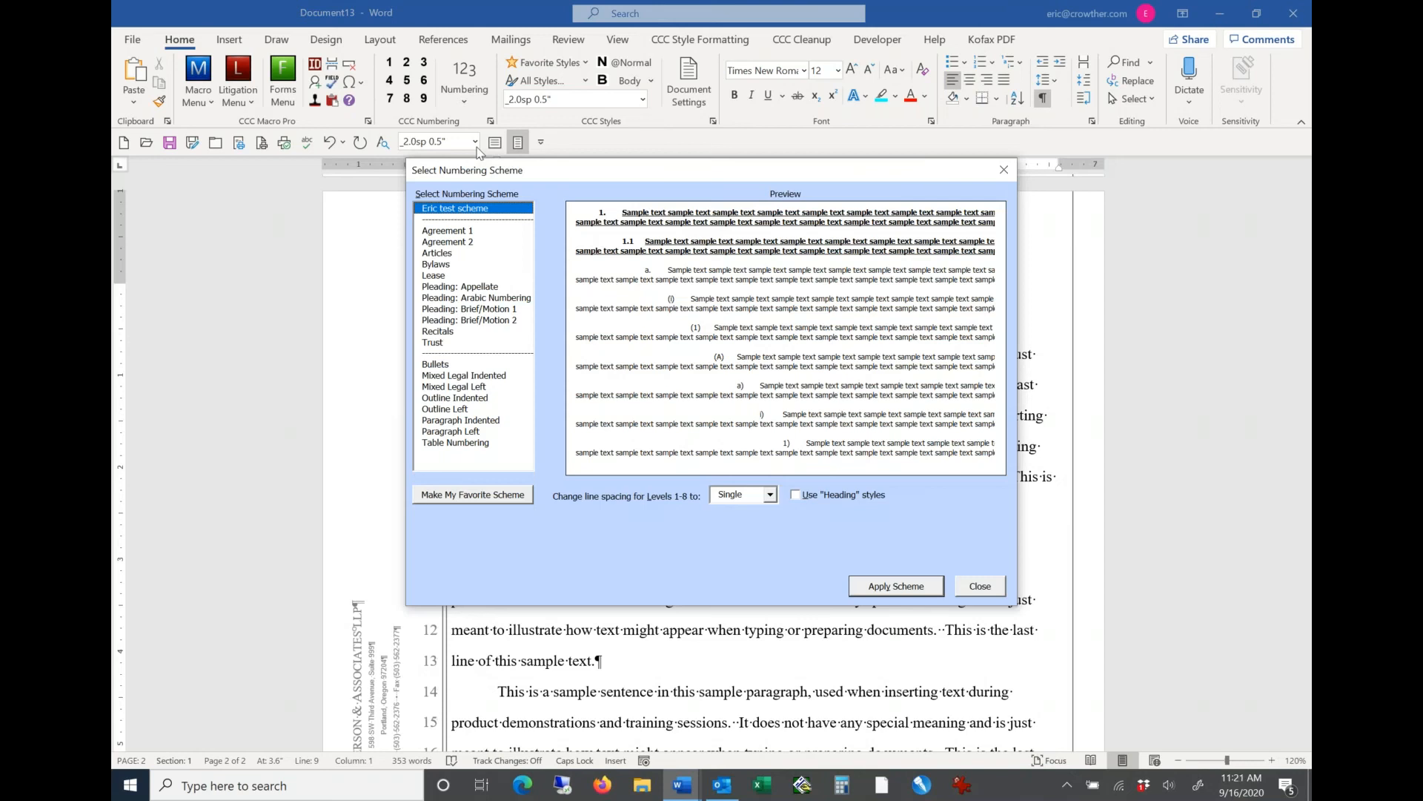
click(452, 243)
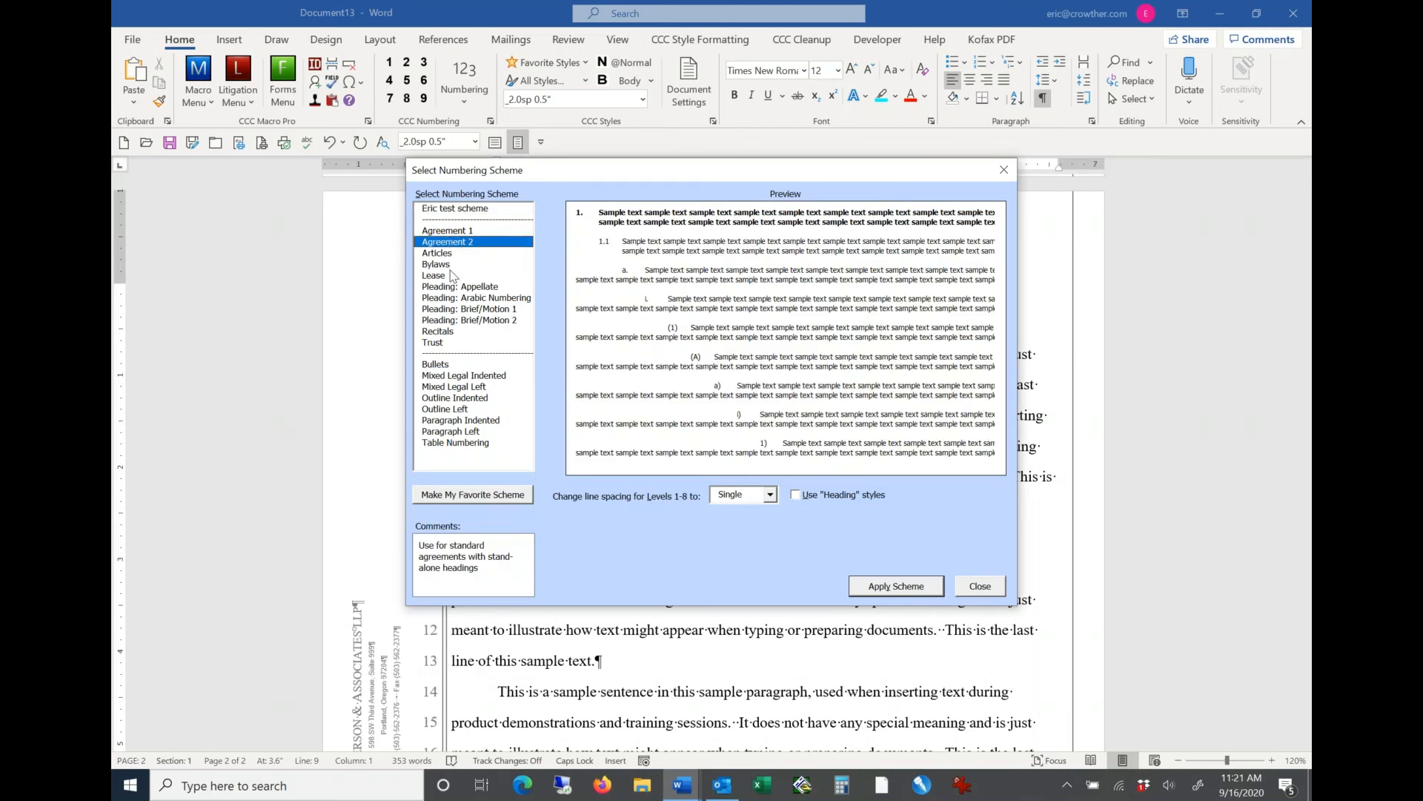
click(442, 321)
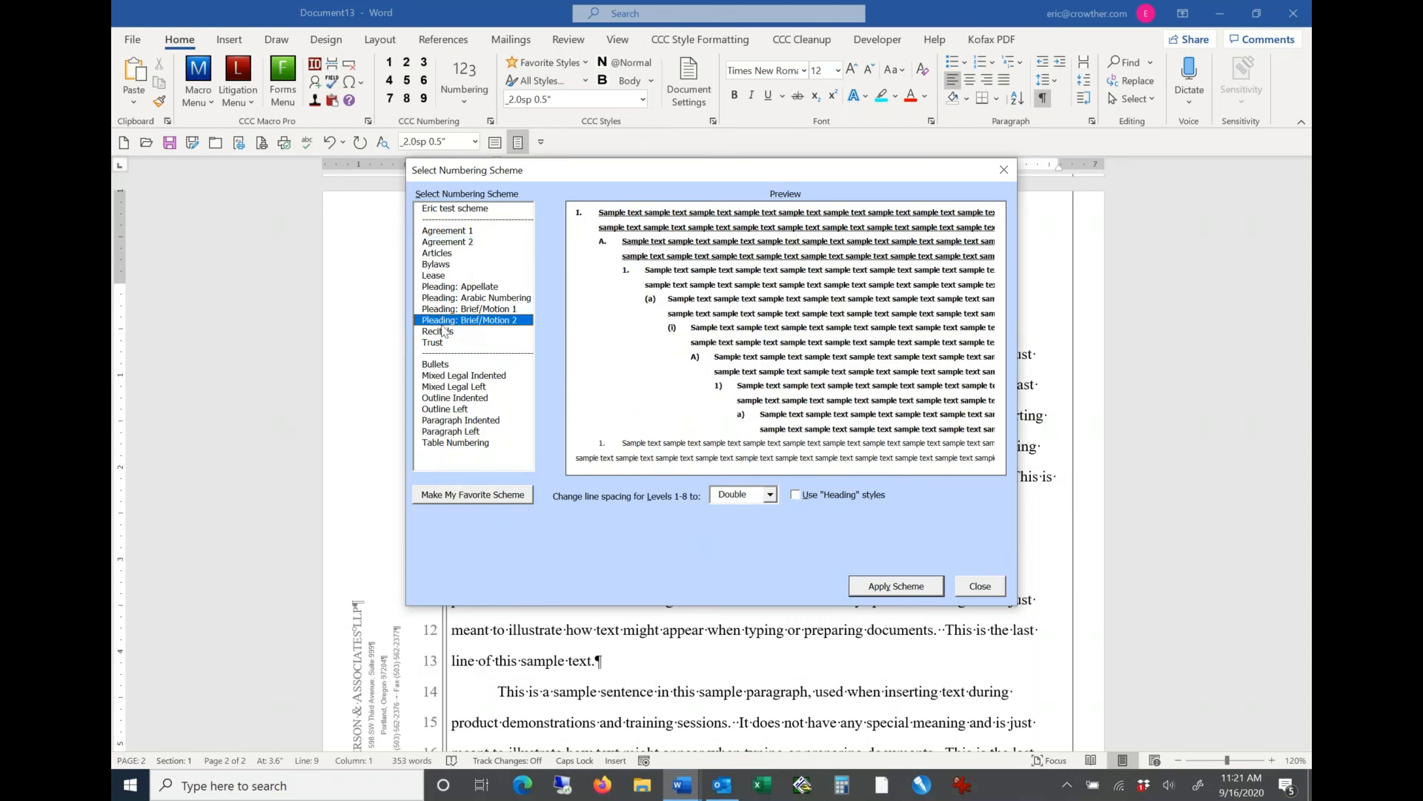
click(456, 390)
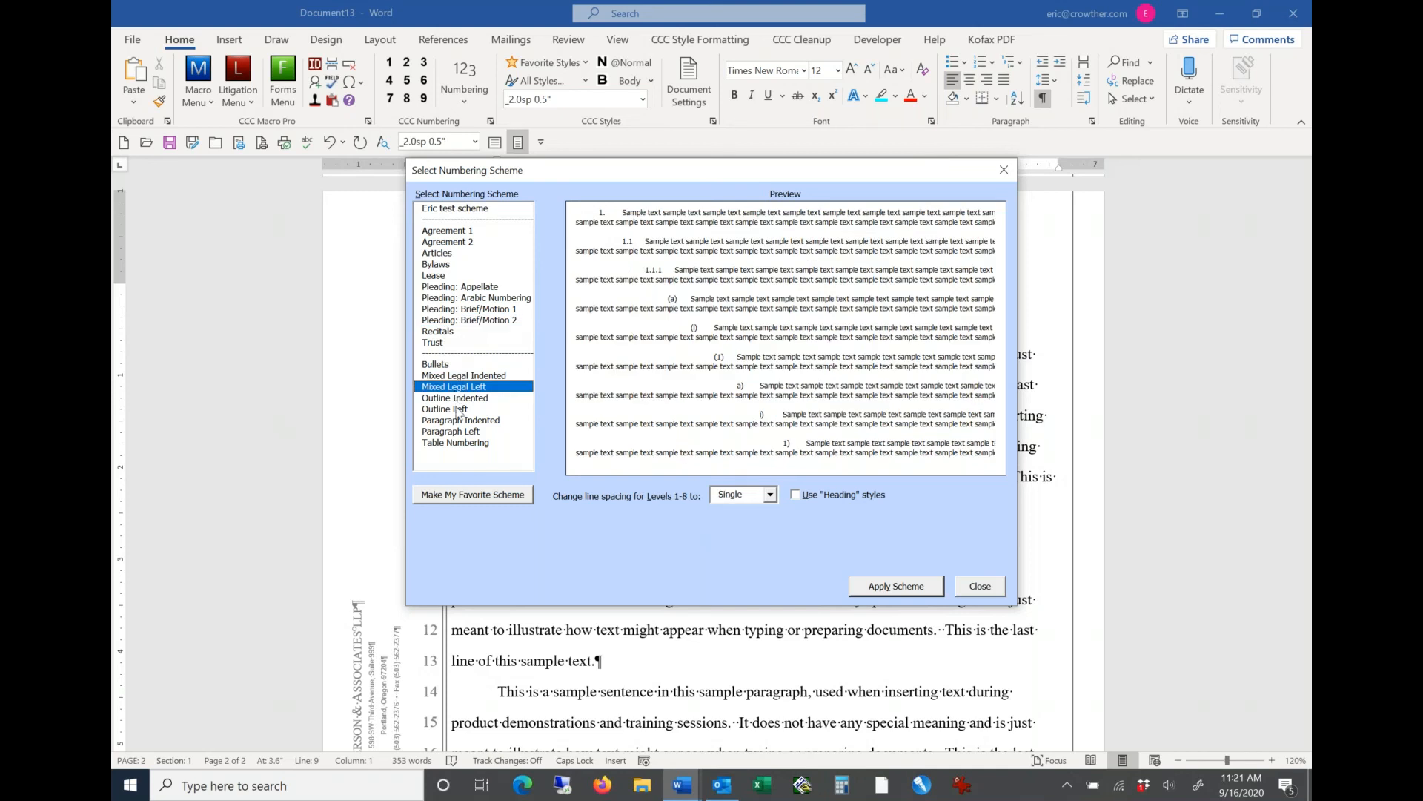
click(456, 411)
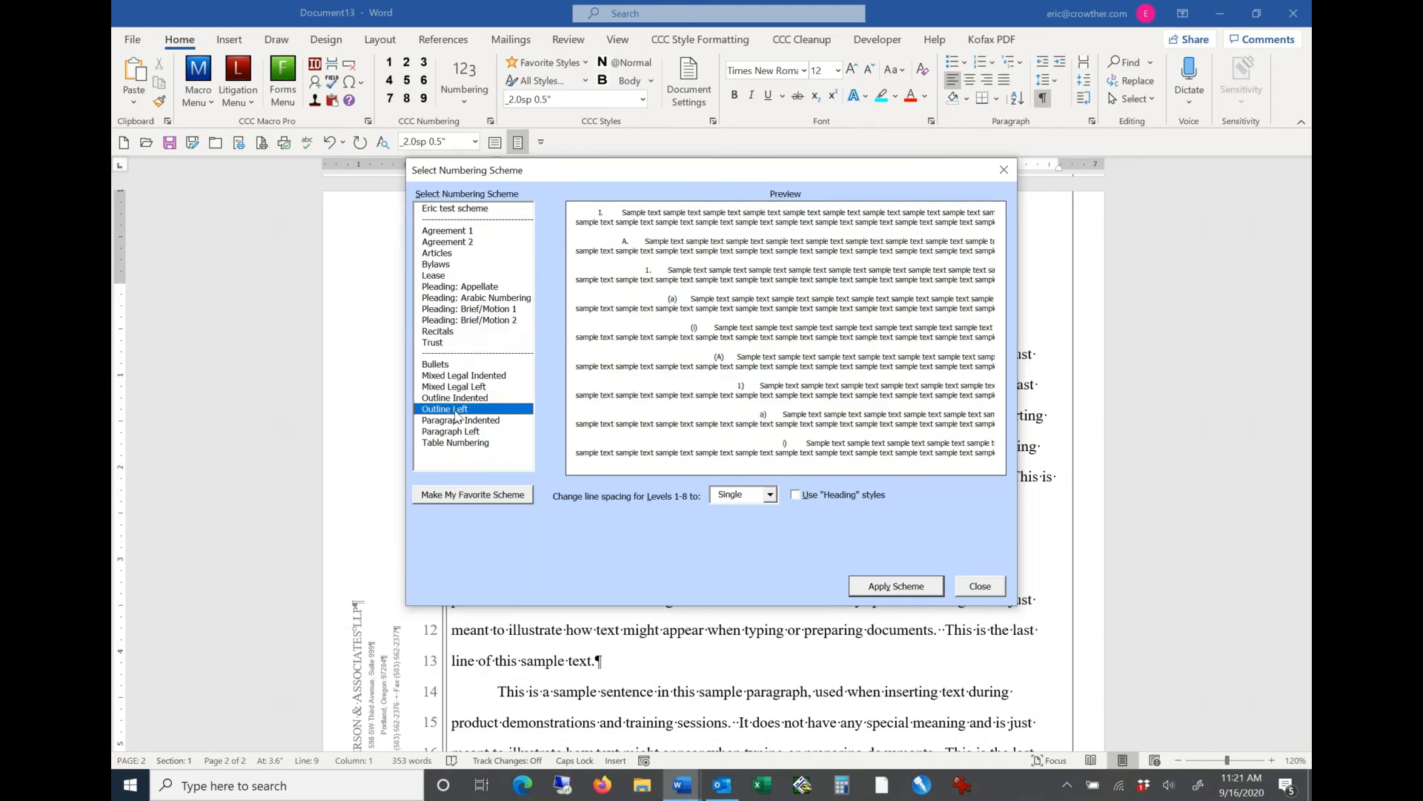
click(457, 421)
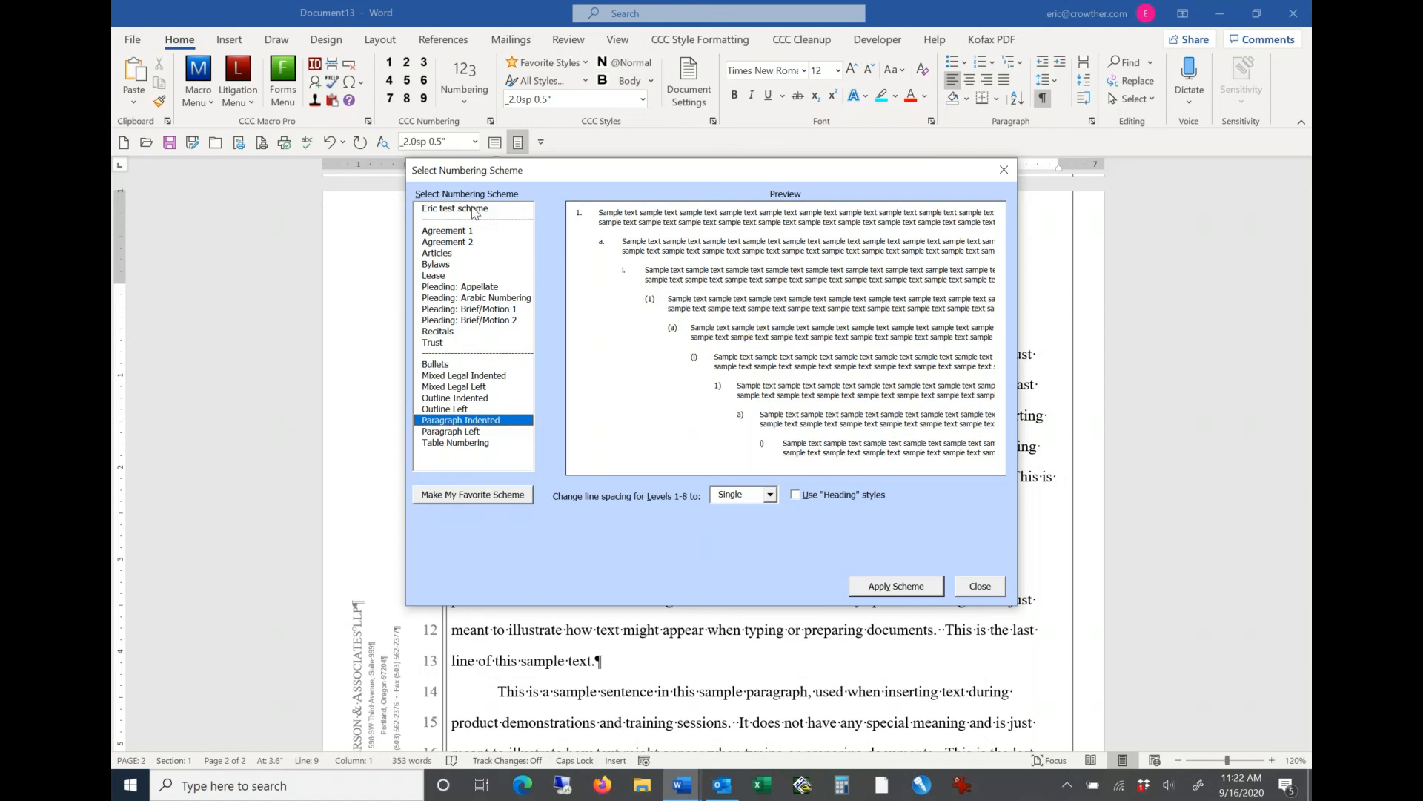
click(468, 321)
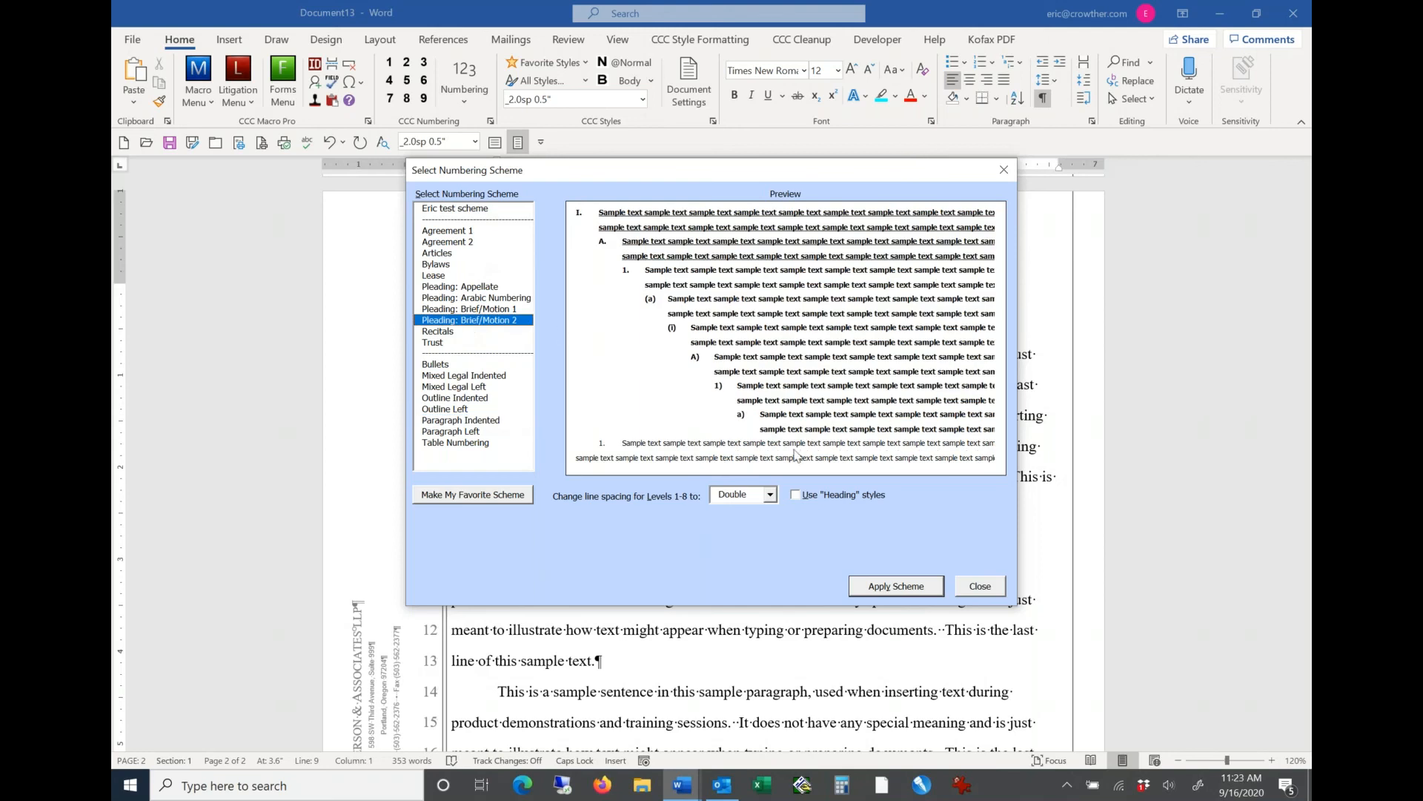
click(886, 587)
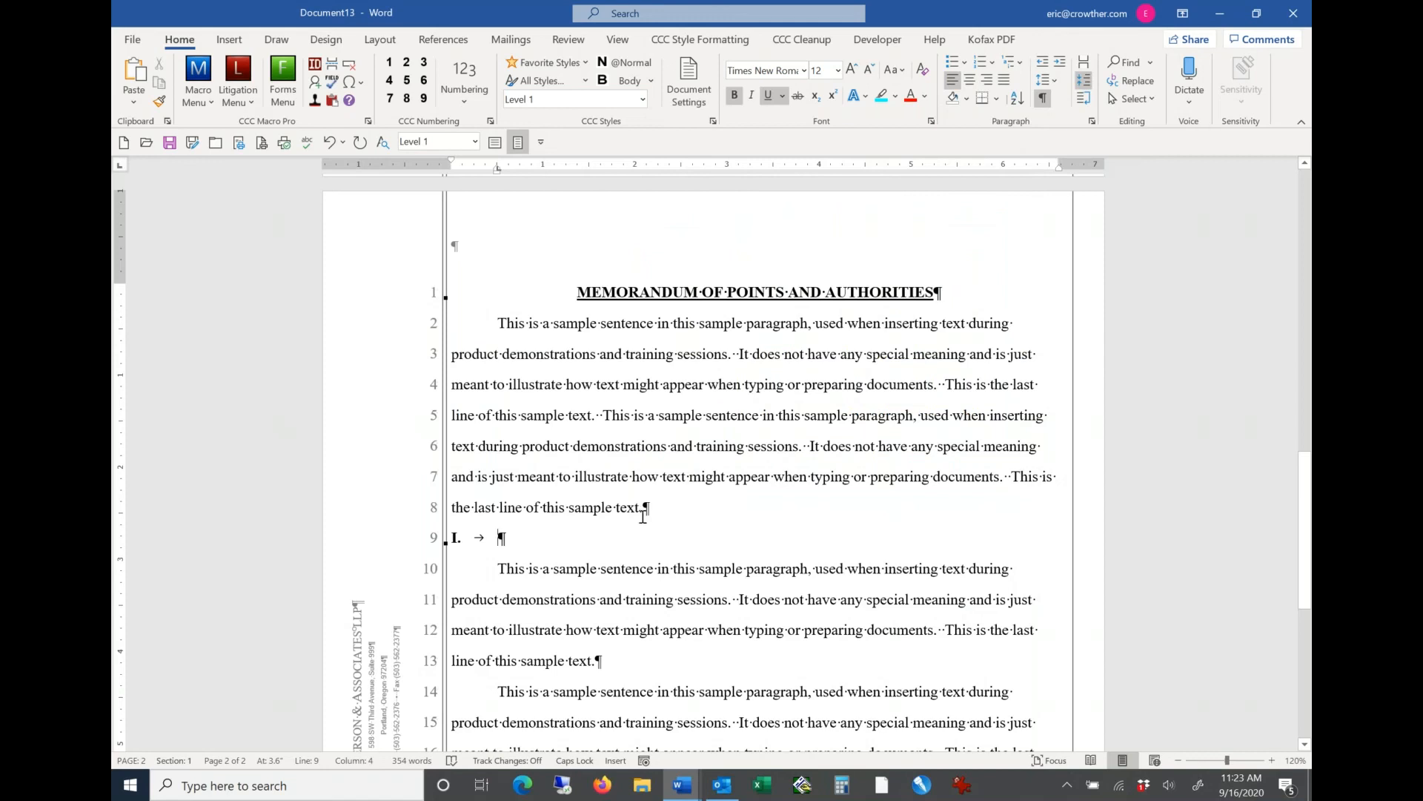
Step: Enter INTRODUCTION as the text of the new level 1 heading
text(IN)
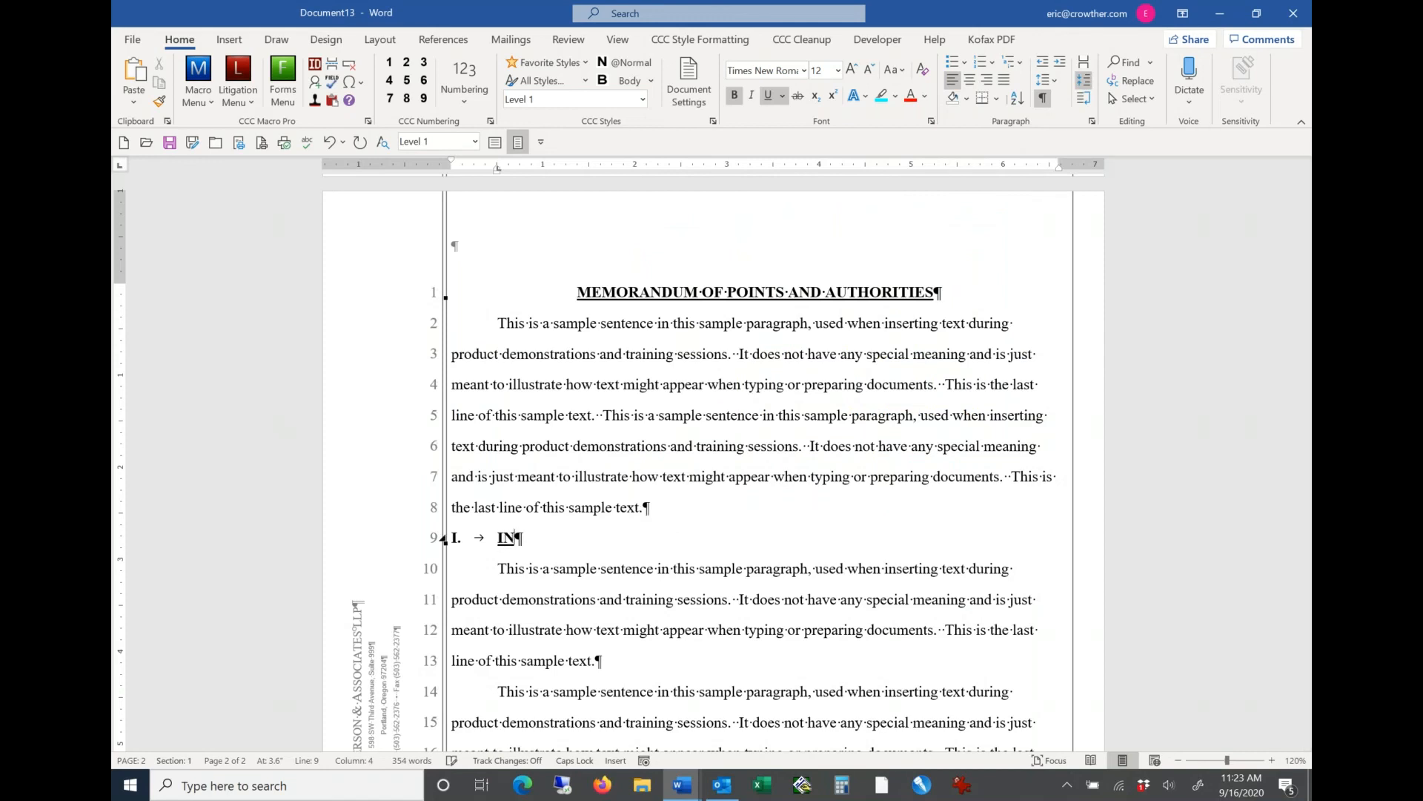
text(TRODUCTION)
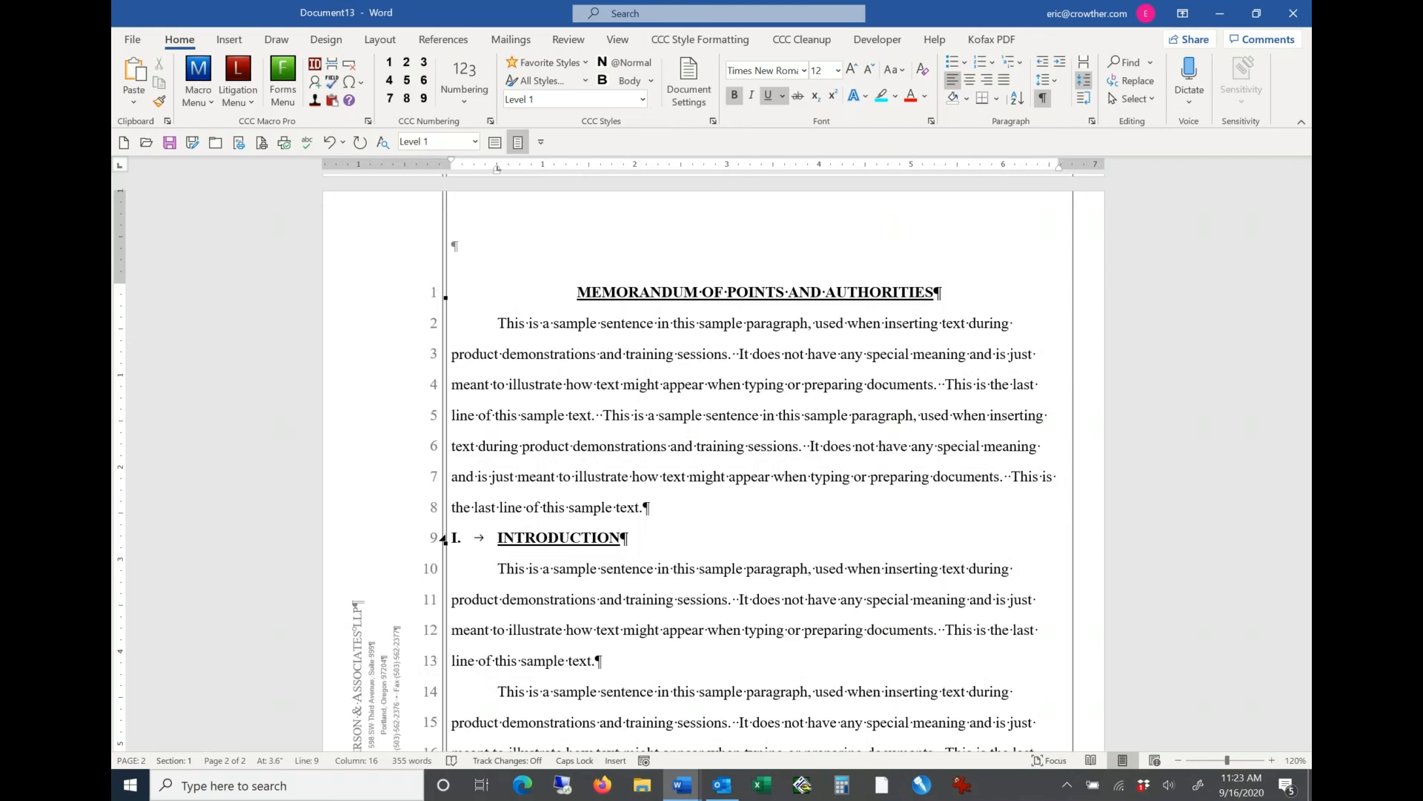
Step: Add a level 2 heading reading "Heading text for level 2" after the body paragraph under INTRODUCTION
click(611, 663)
key(Return)
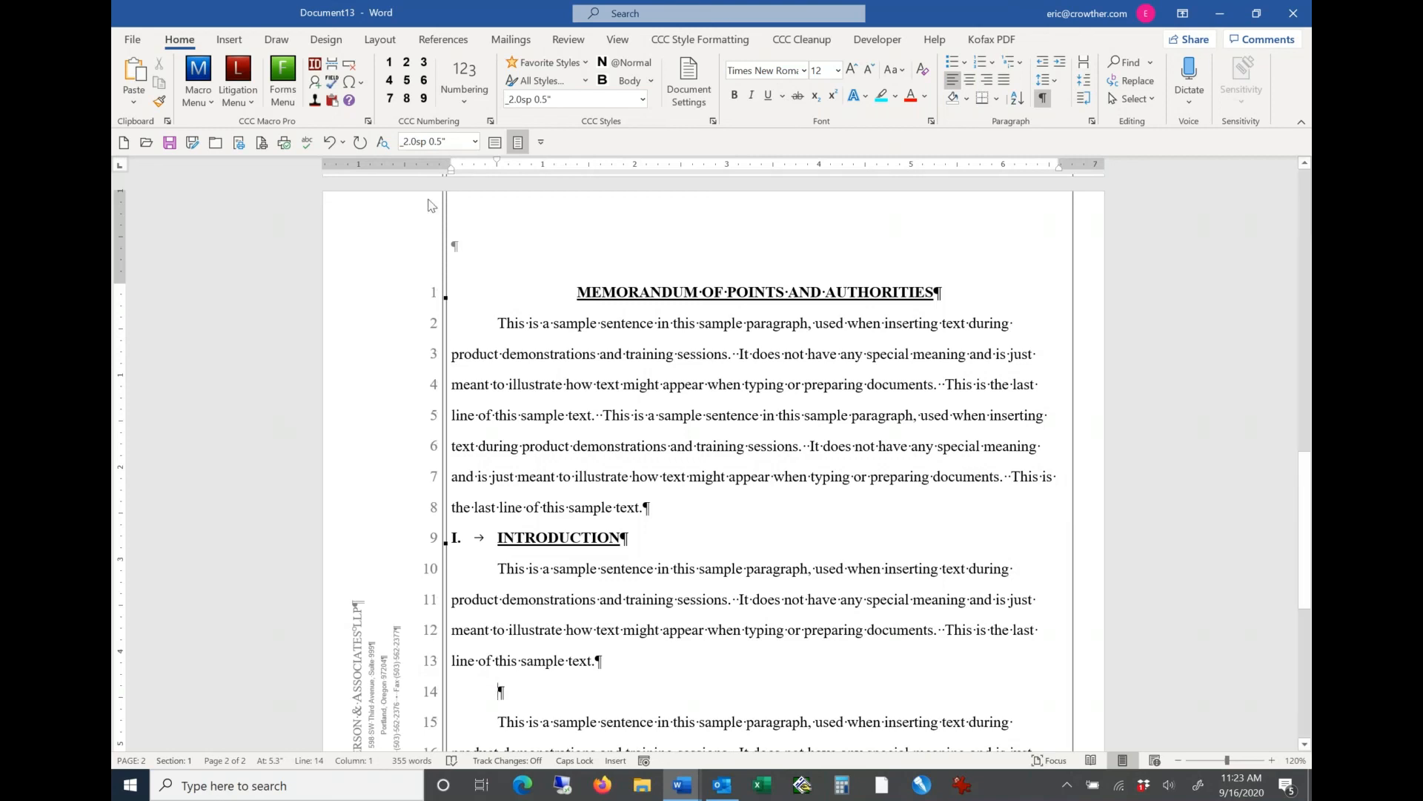
click(390, 64)
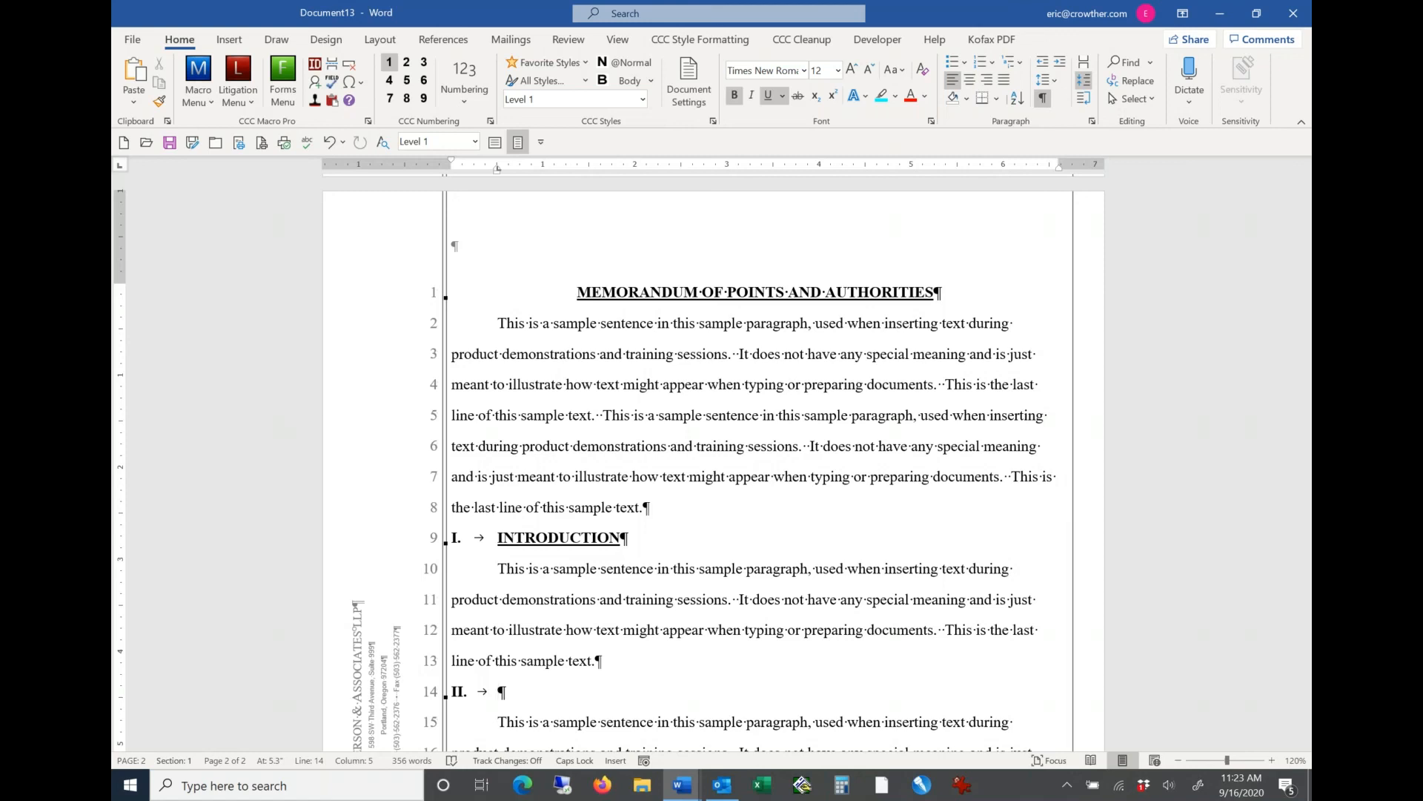
click(412, 66)
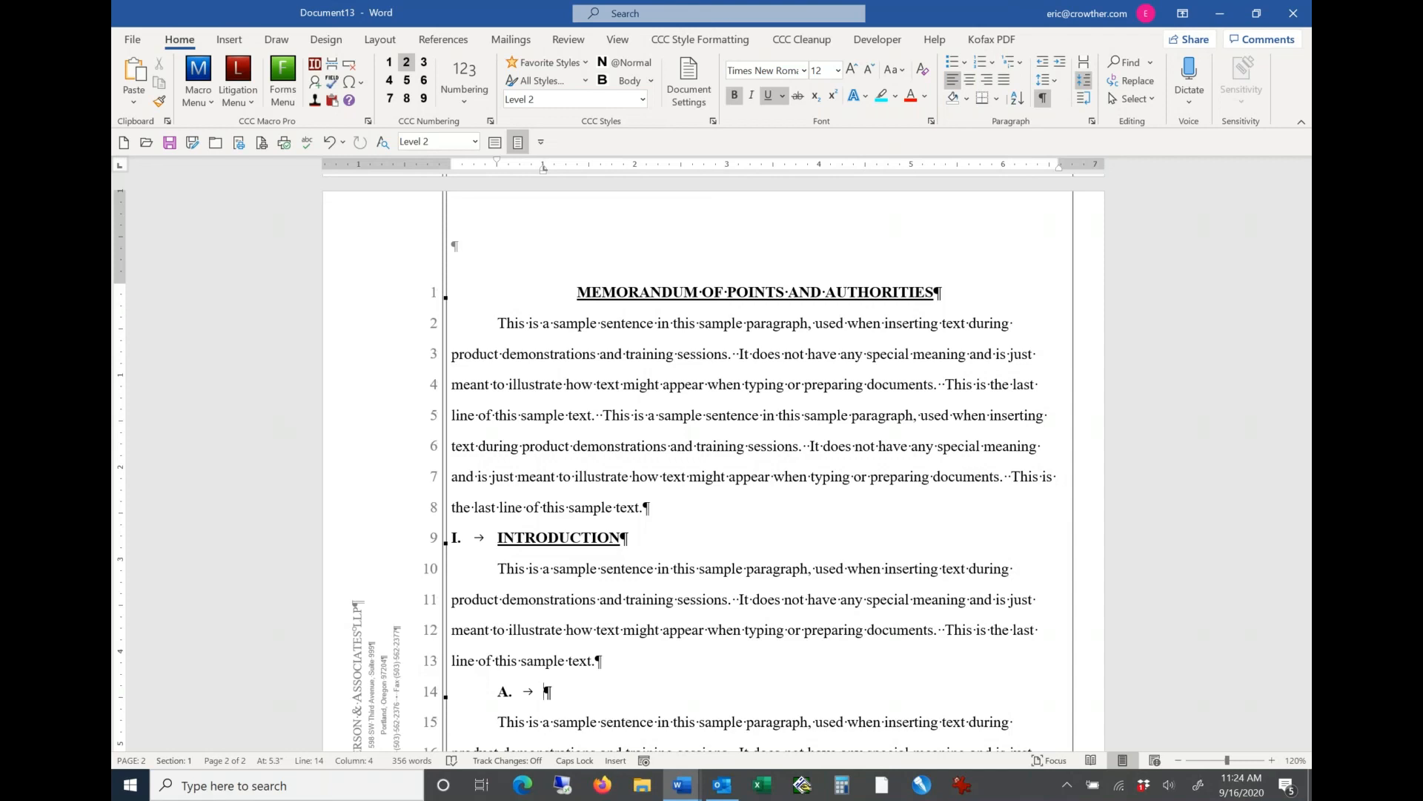
text(Headin)
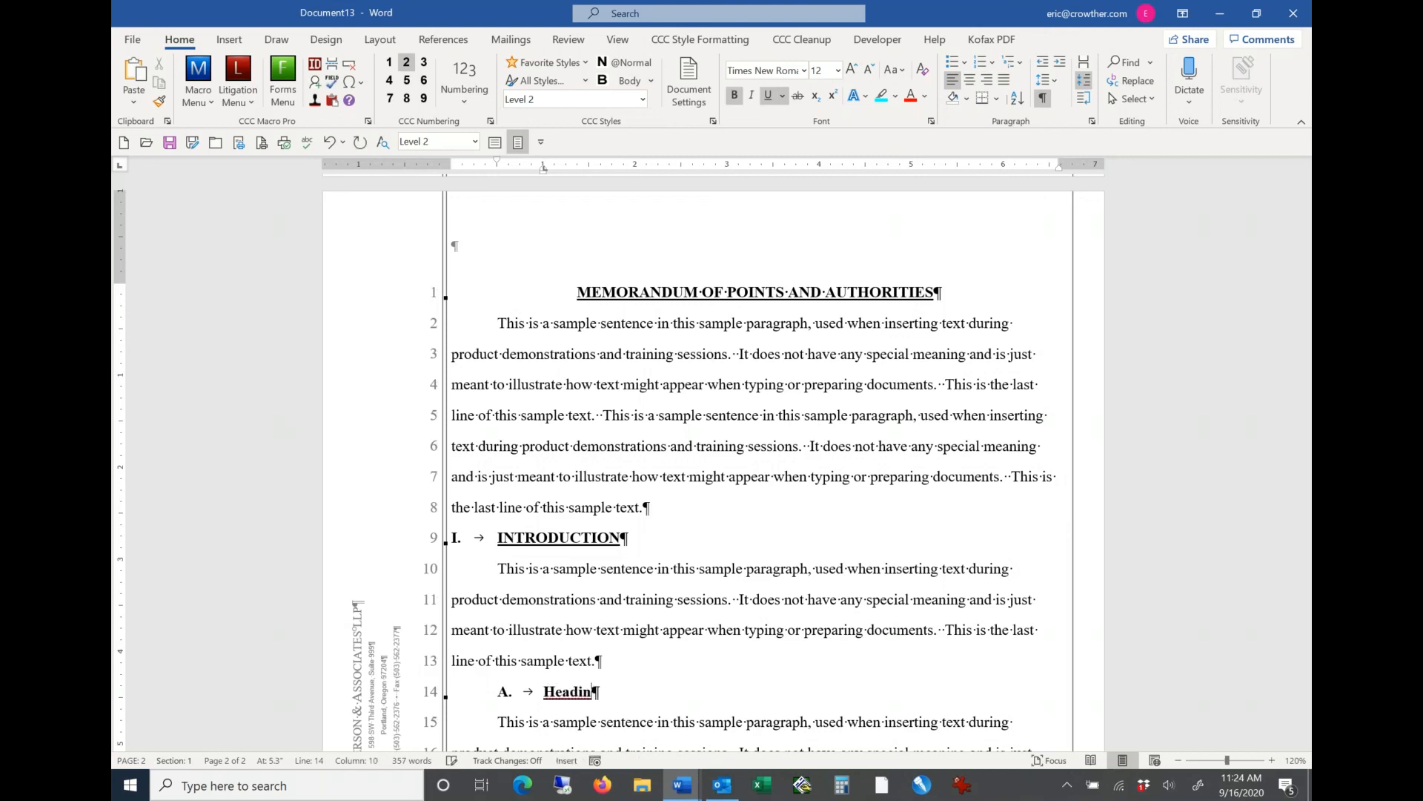
text(G)
key(BackSpace)
key(BackSpace)
text(g text for leve)
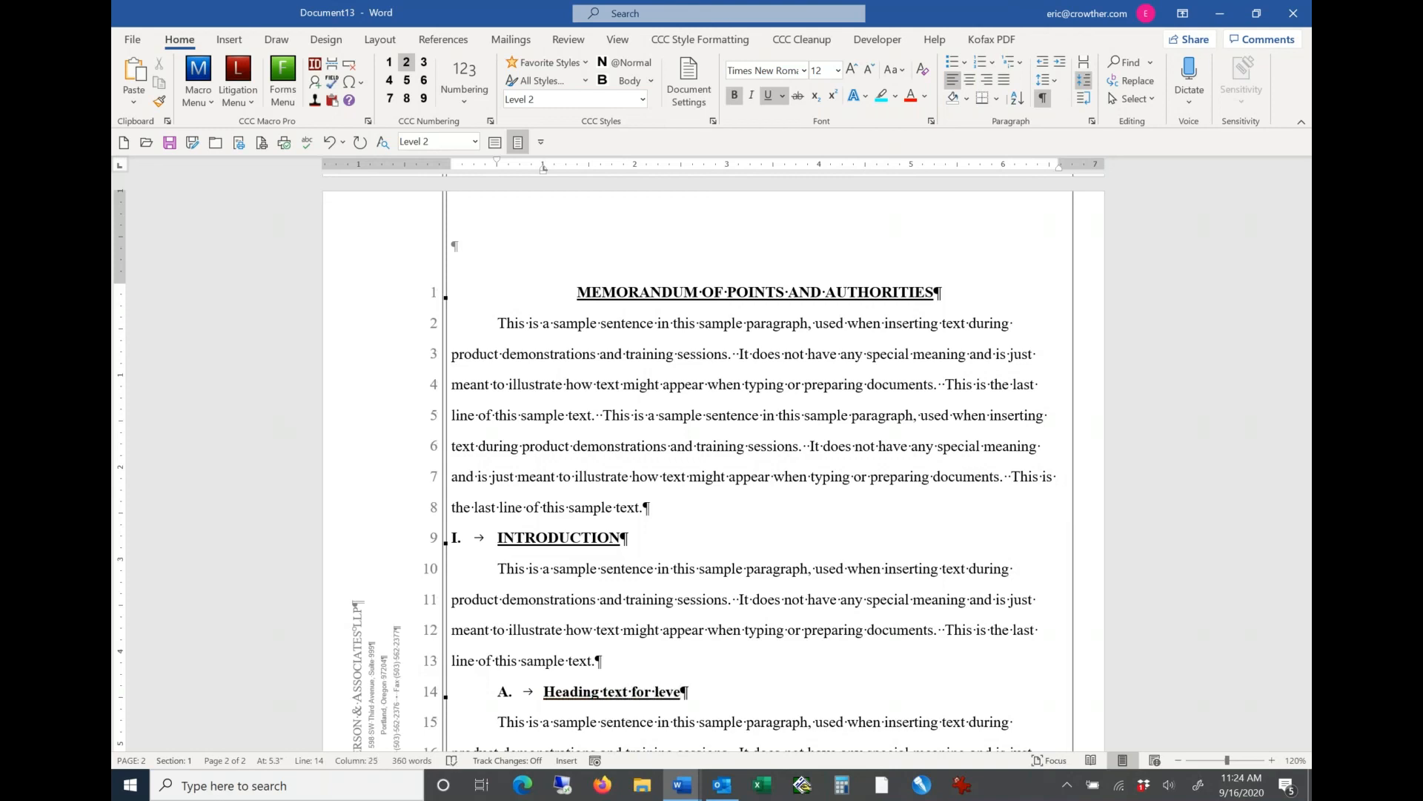
text(l 2)
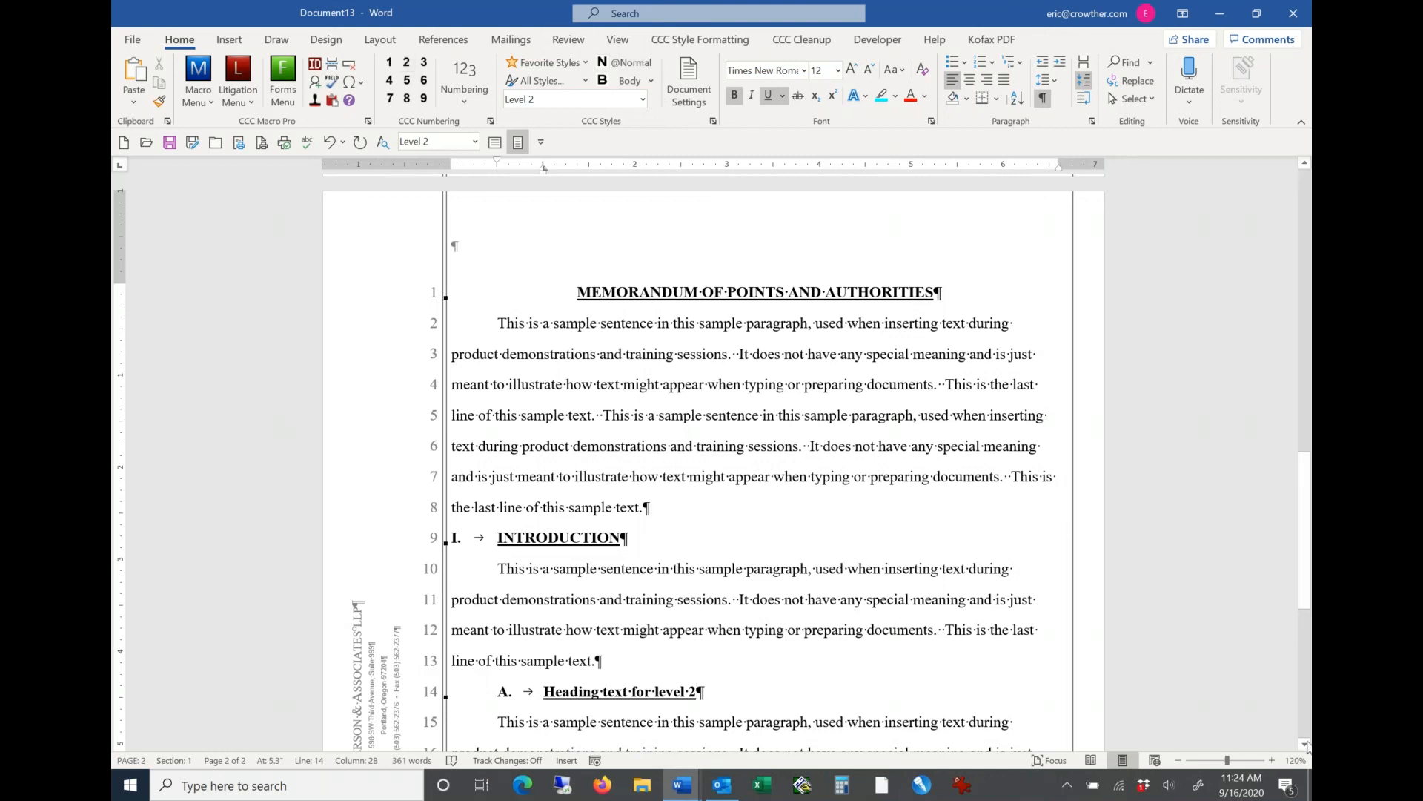
Step: Add another level 2 heading reading "More text for the table of contents" after the last body paragraph, above the signature block
scroll(1307, 745, down, 3)
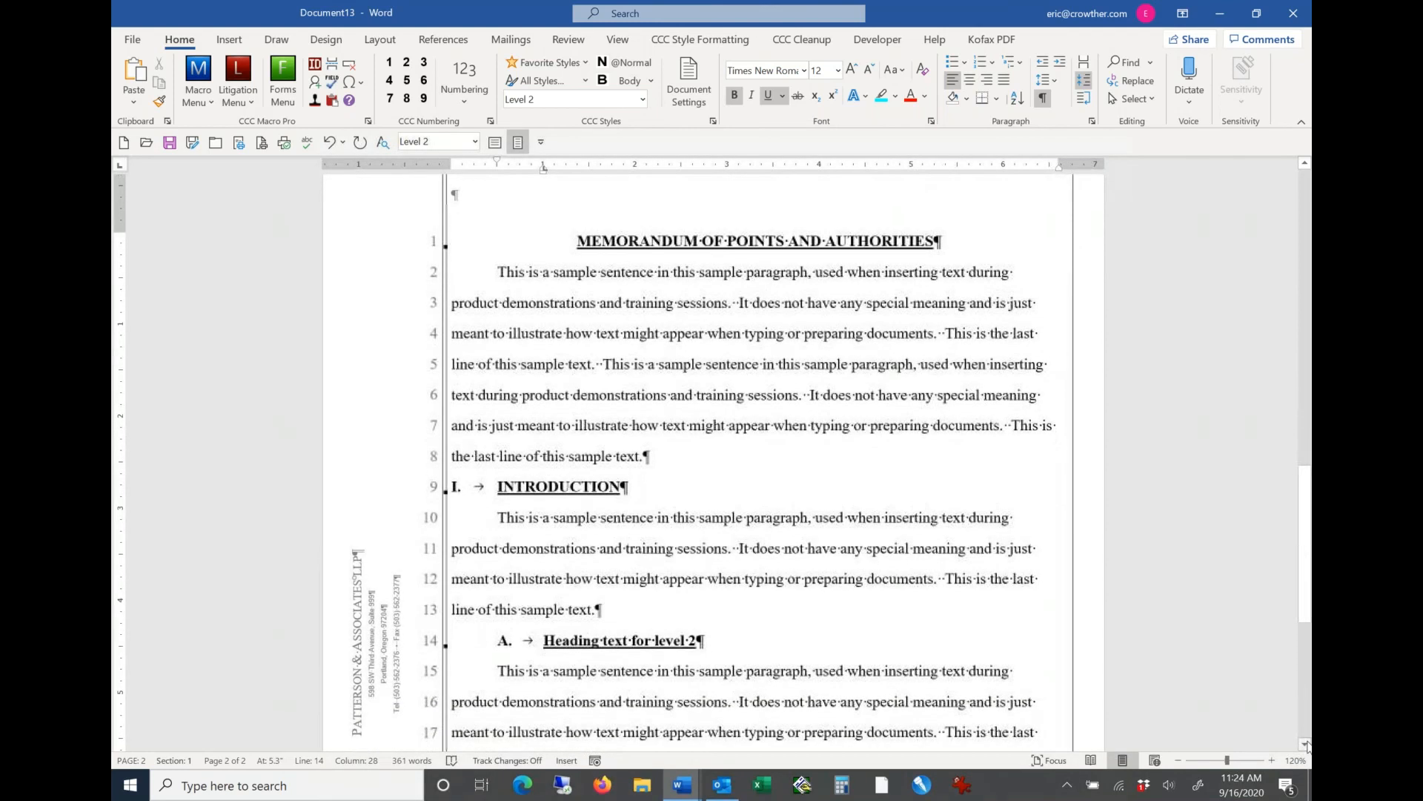
scroll(1307, 745, down, 2)
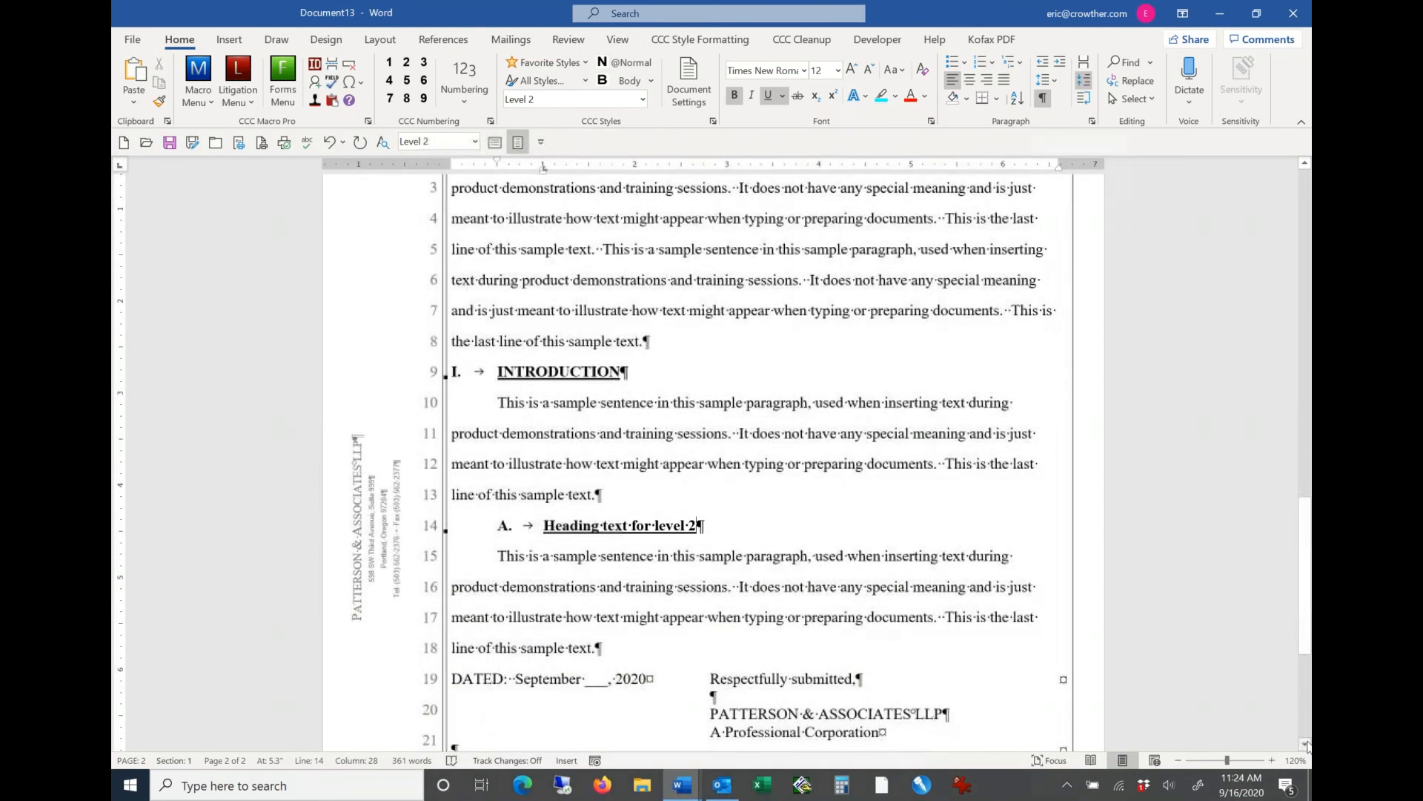
click(626, 648)
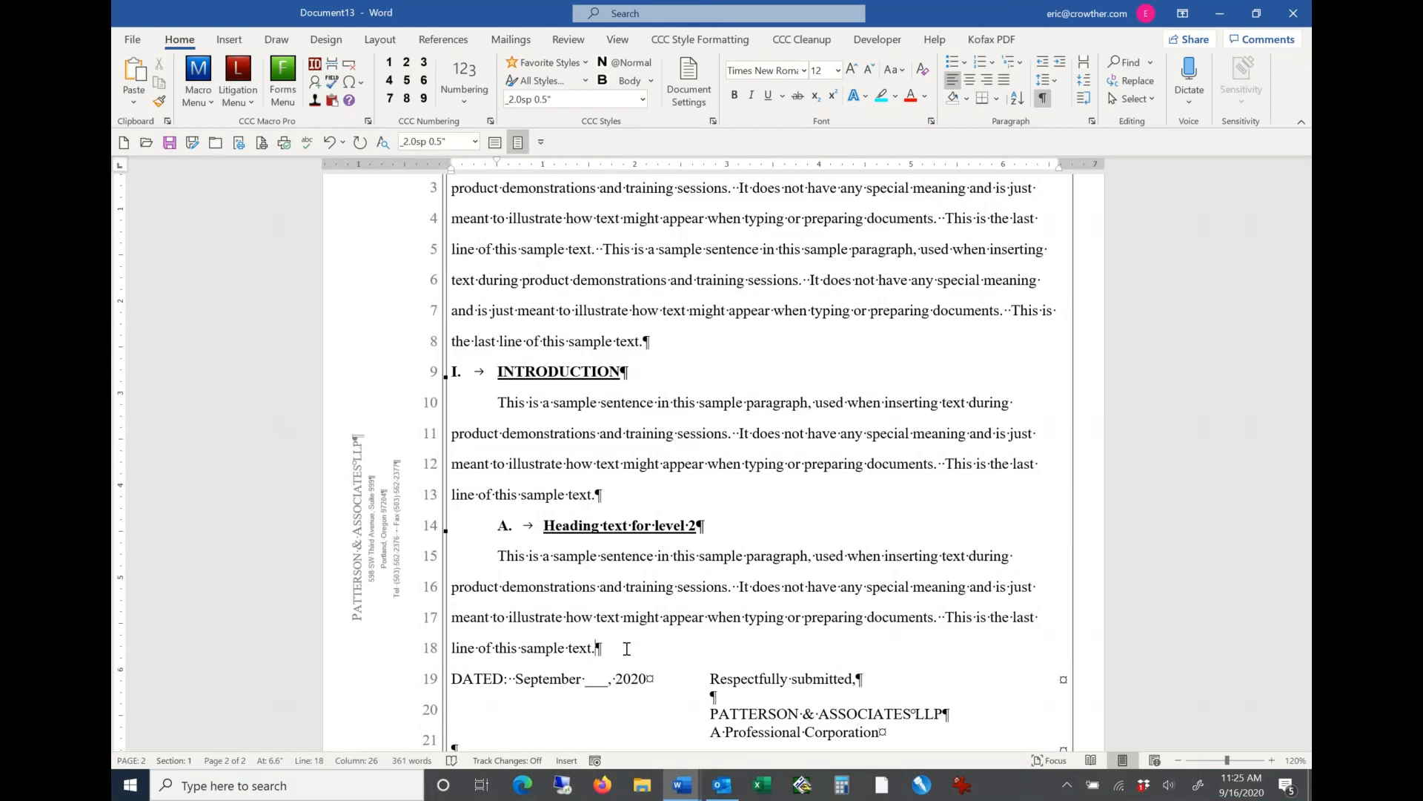
key(Return)
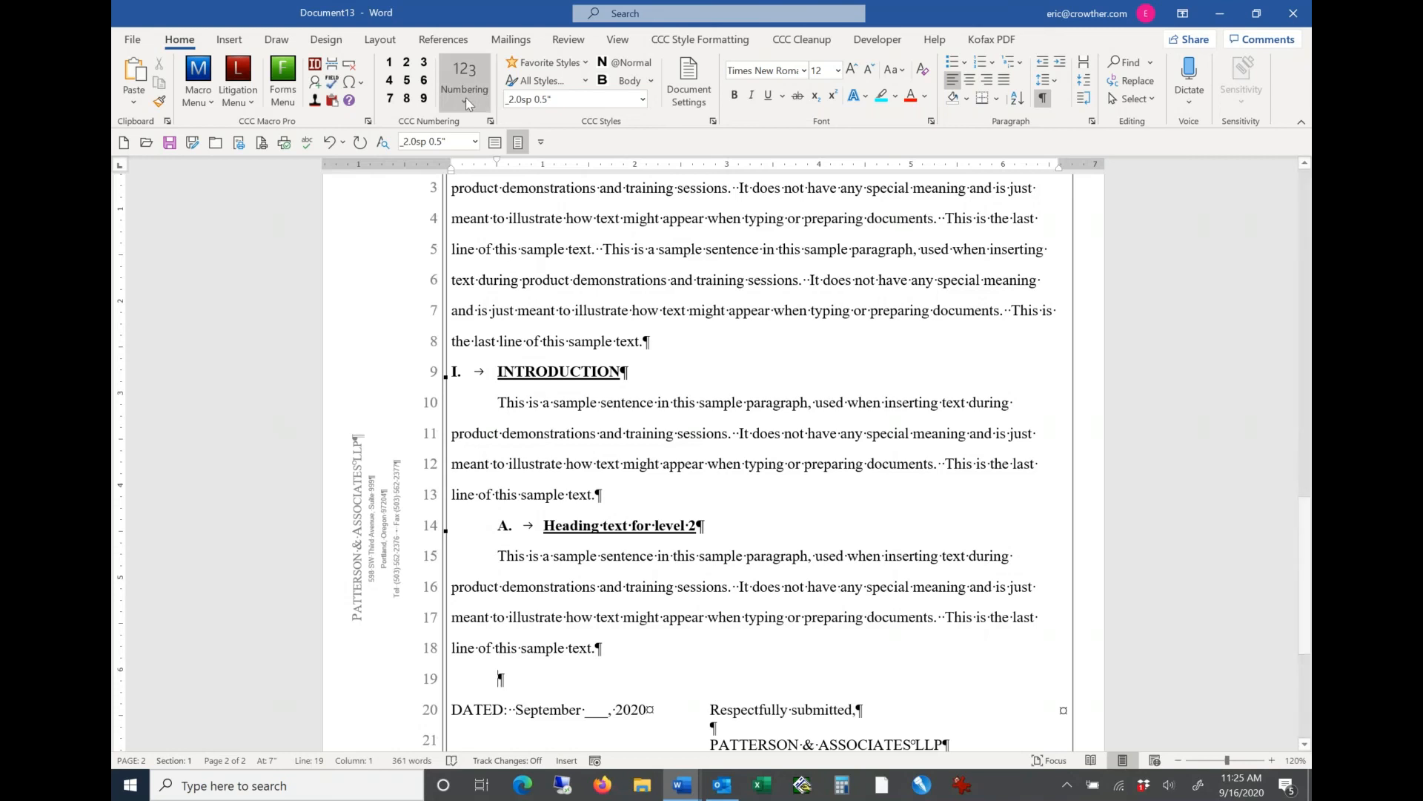
click(407, 63)
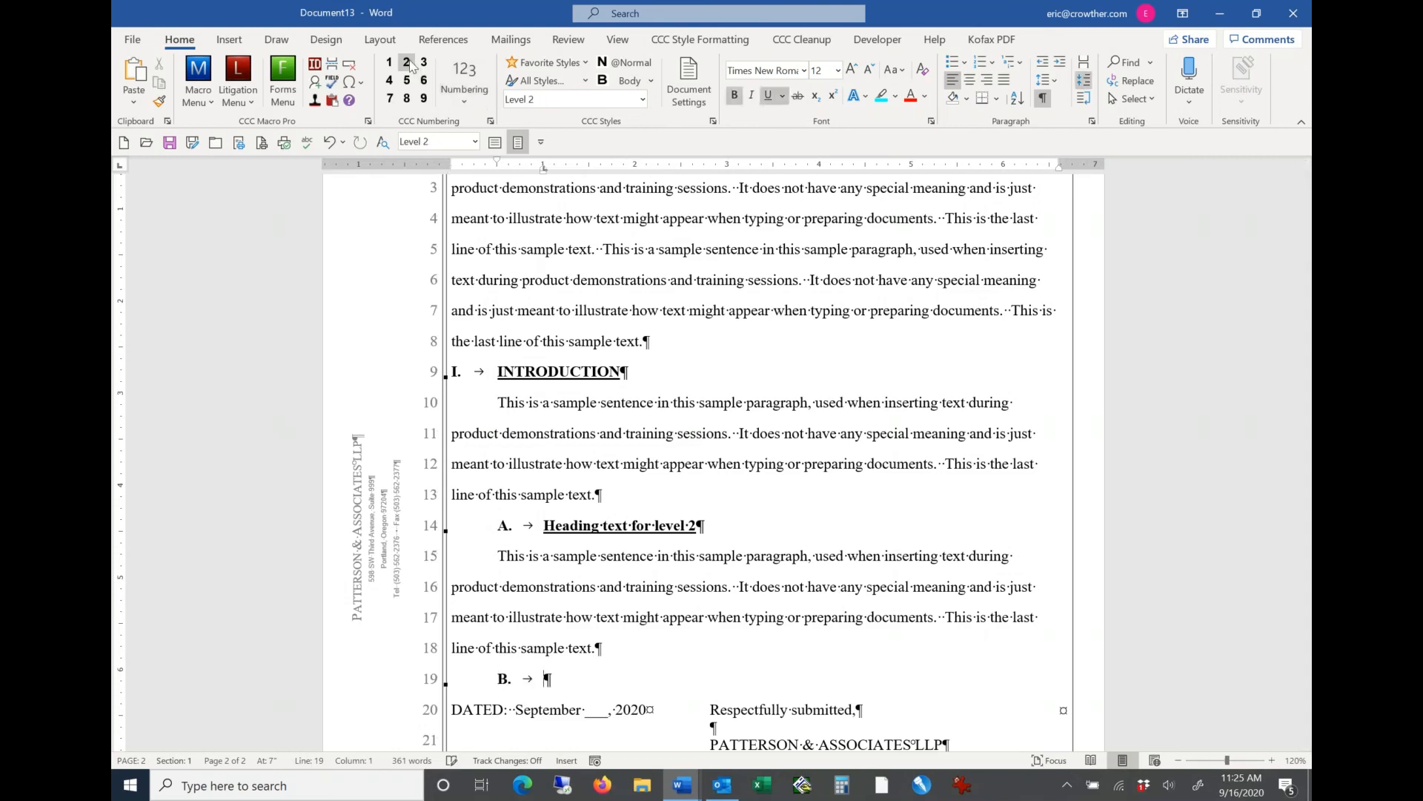
text(More text for t)
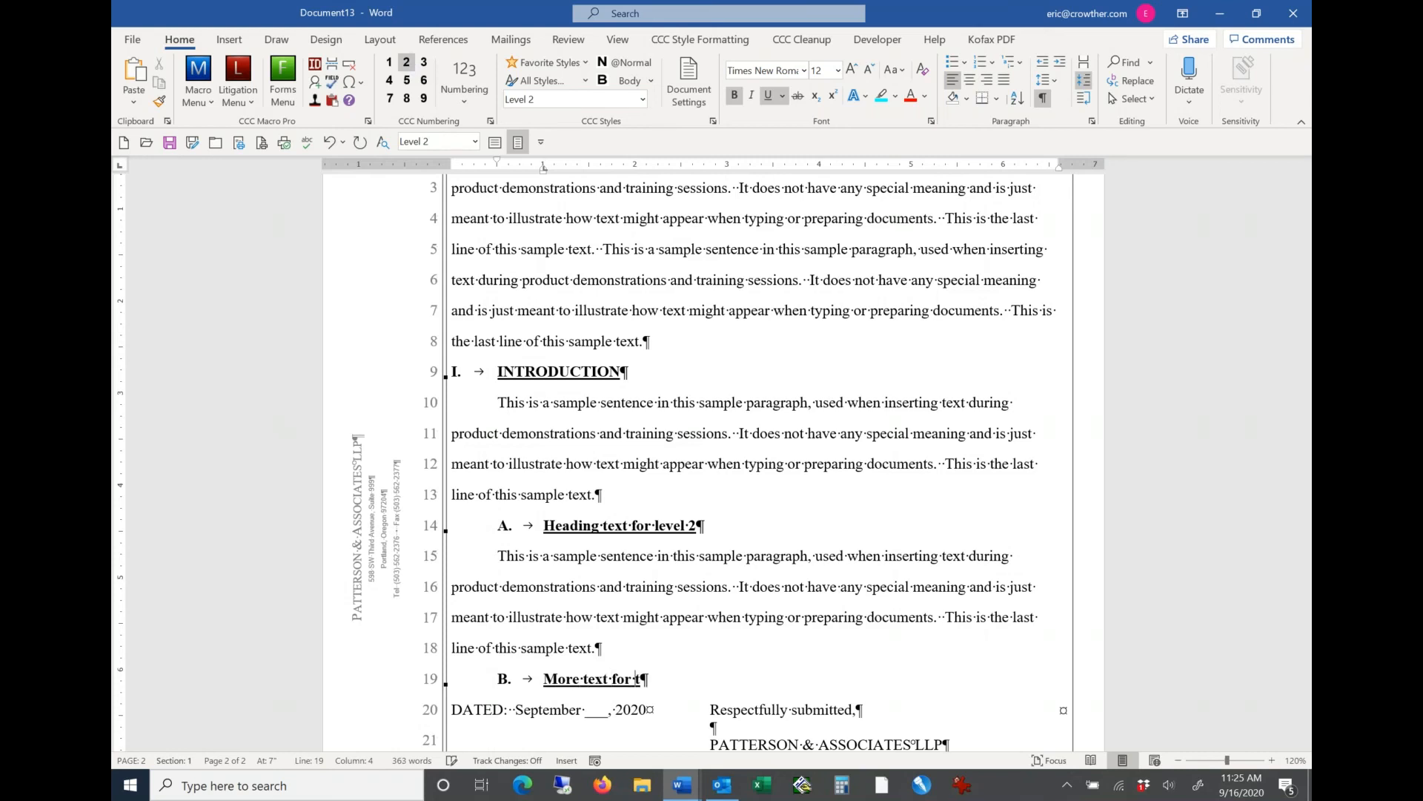
text(he table of contents)
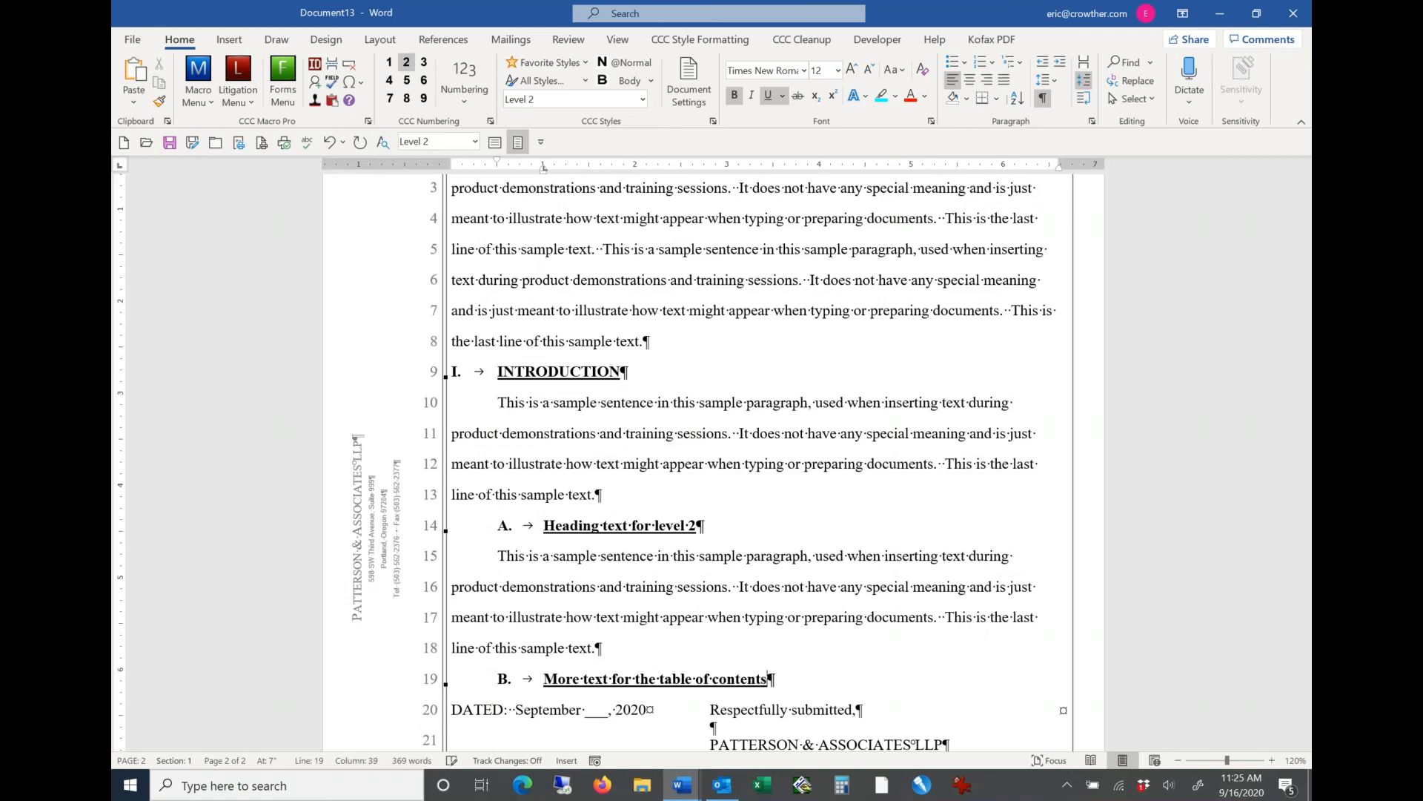
Step: Generate one paragraph of random sample text with =rand(1) below the second level 2 heading
key(Return)
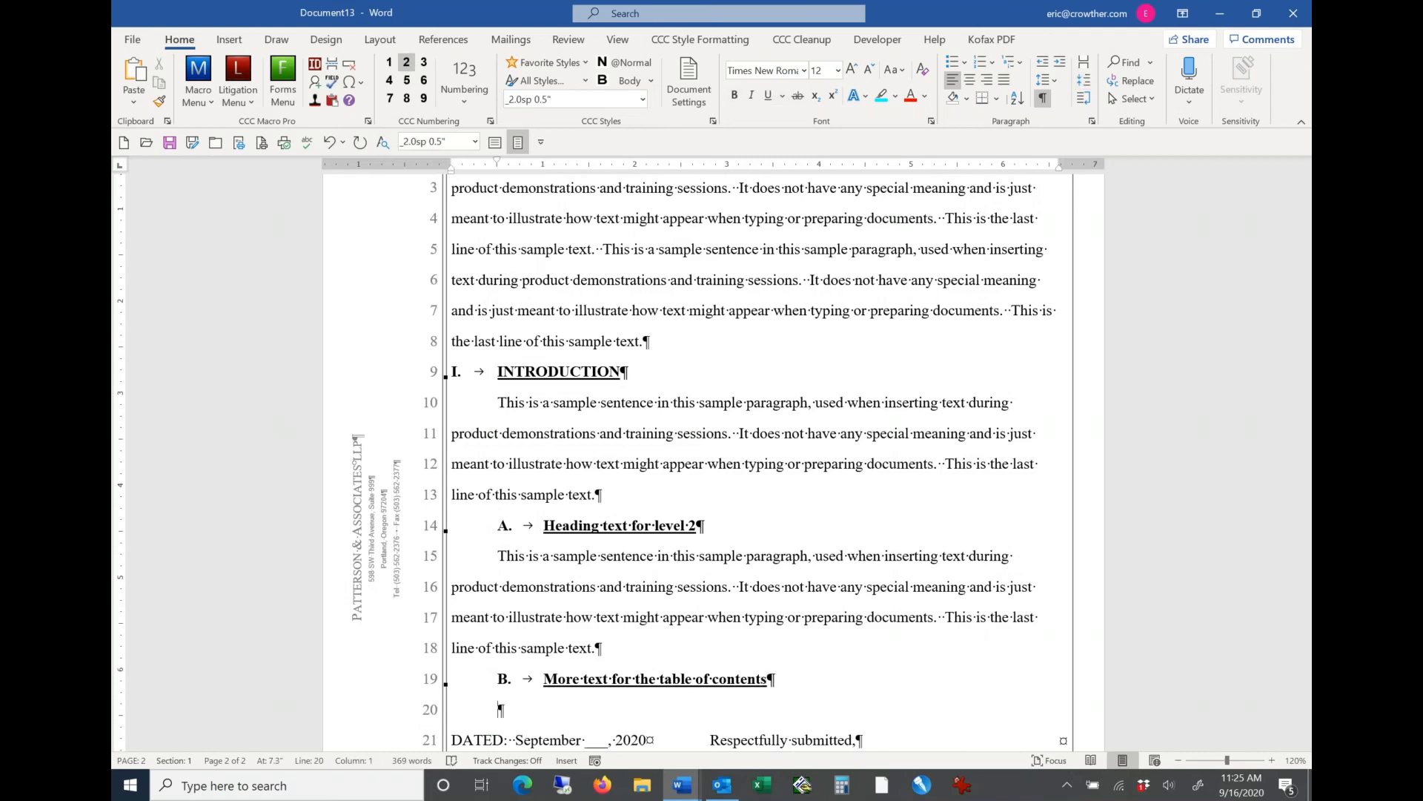
text(=rand(1))
key(Return)
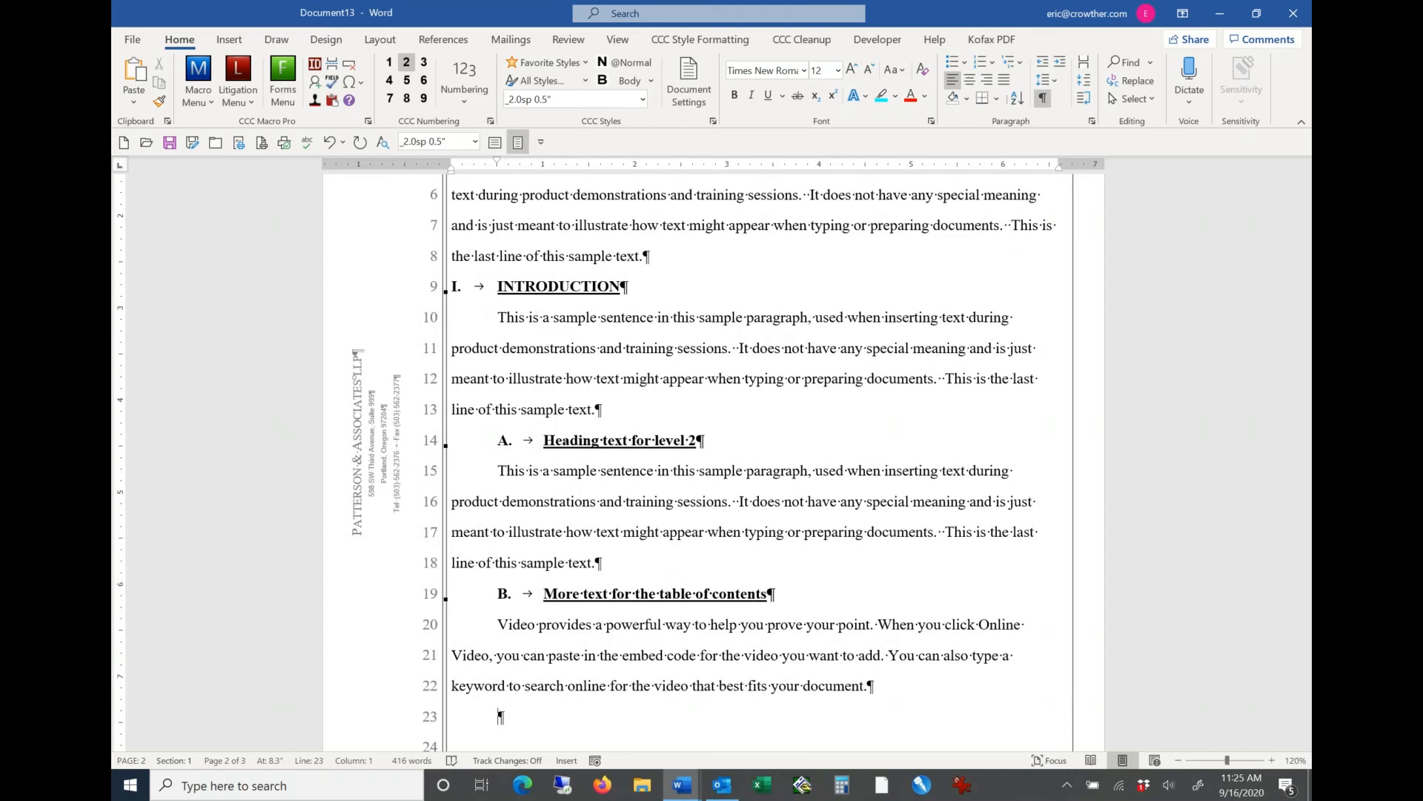
Step: Add a level 1 heading reading "FACTS OF THE CASE" after the generated paragraph and start a body paragraph below it
click(391, 64)
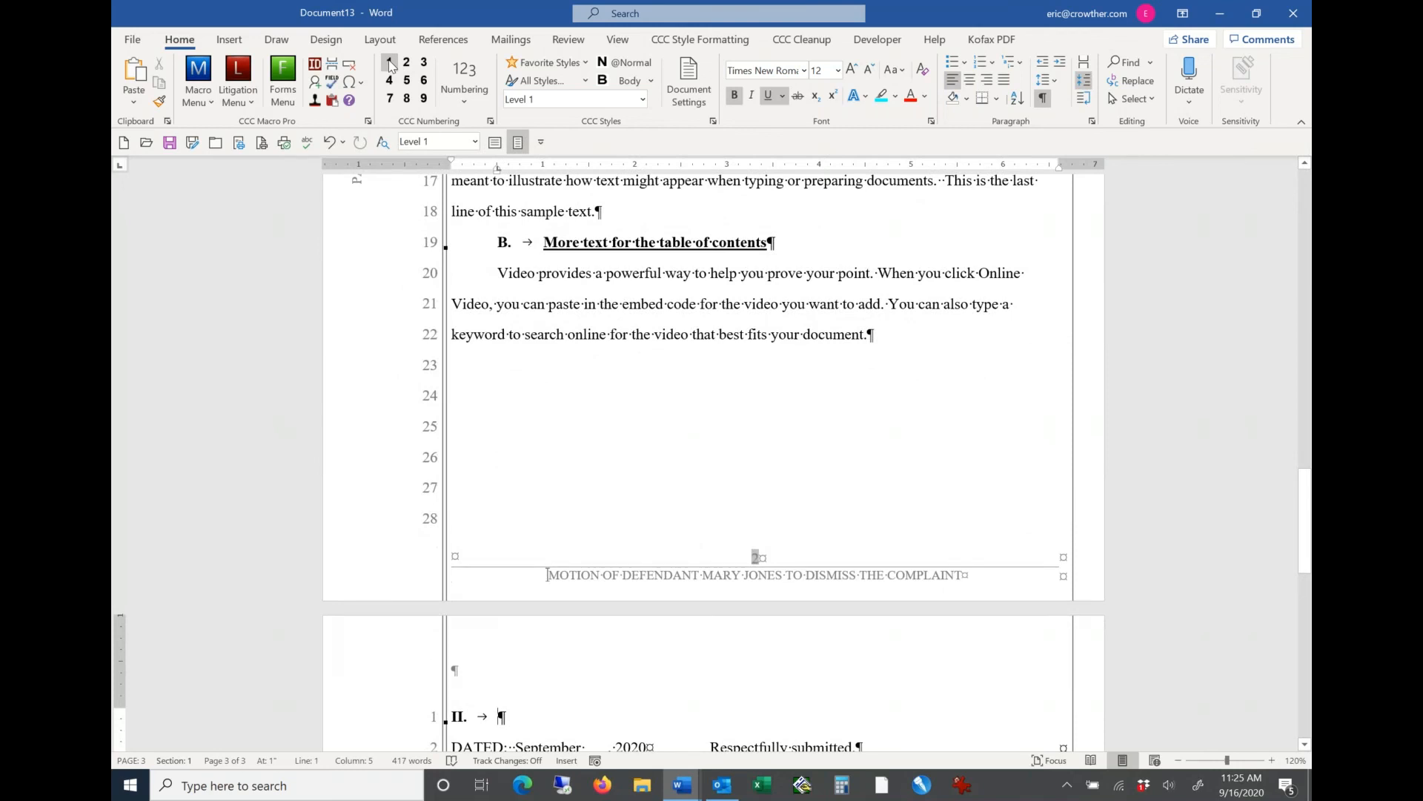
text(Fac)
key(BackSpace)
key(BackSpace)
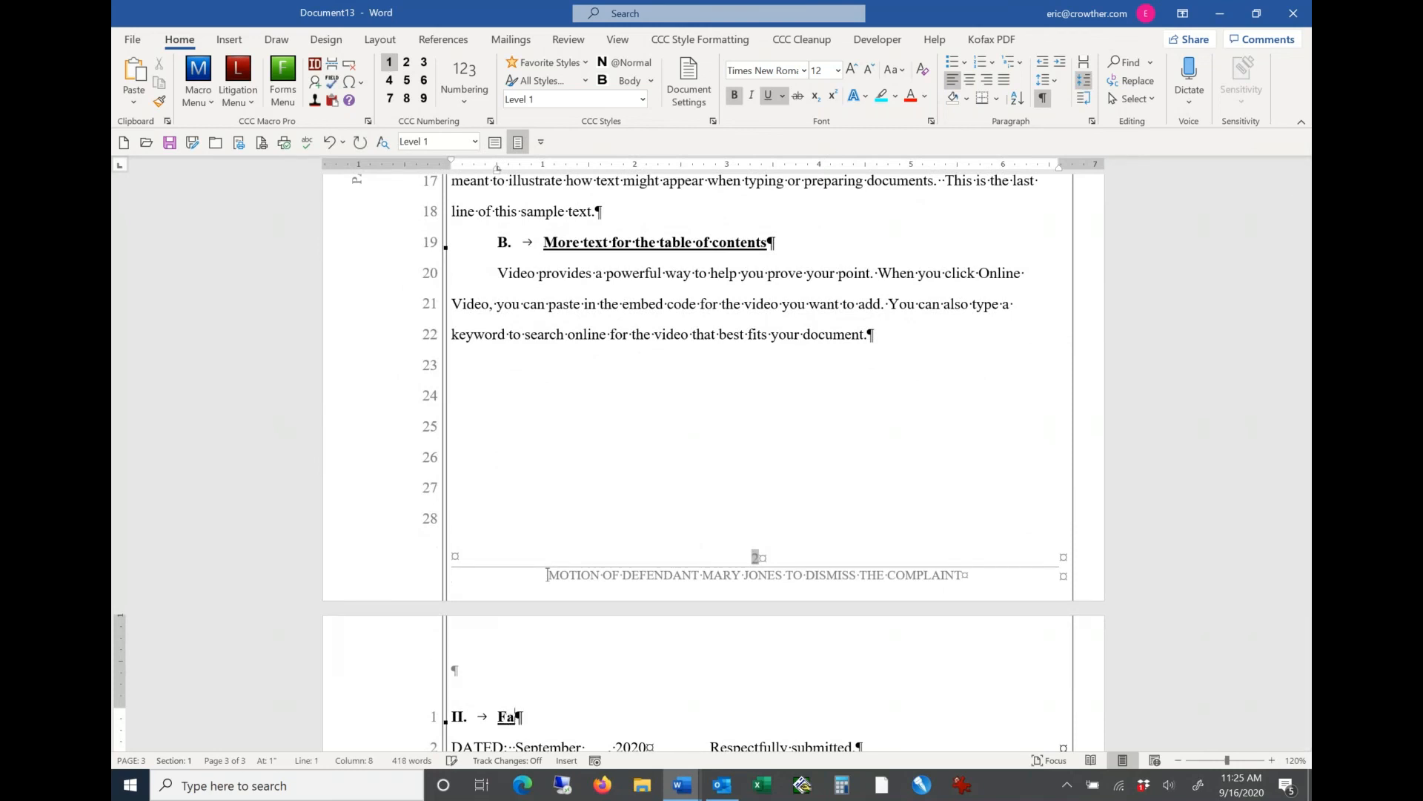
key(Caps_Lock)
text(ACTS OF THE CASE)
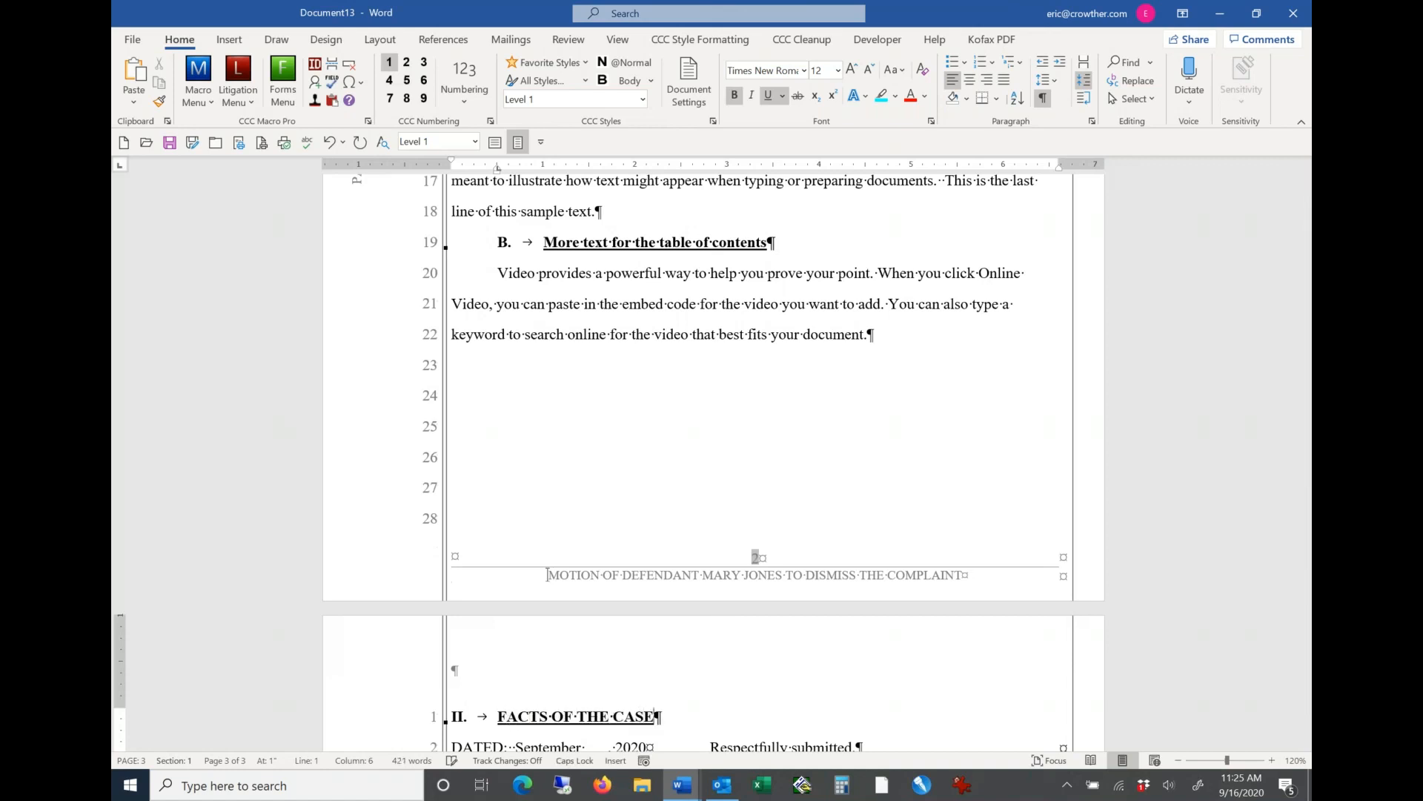
key(Return)
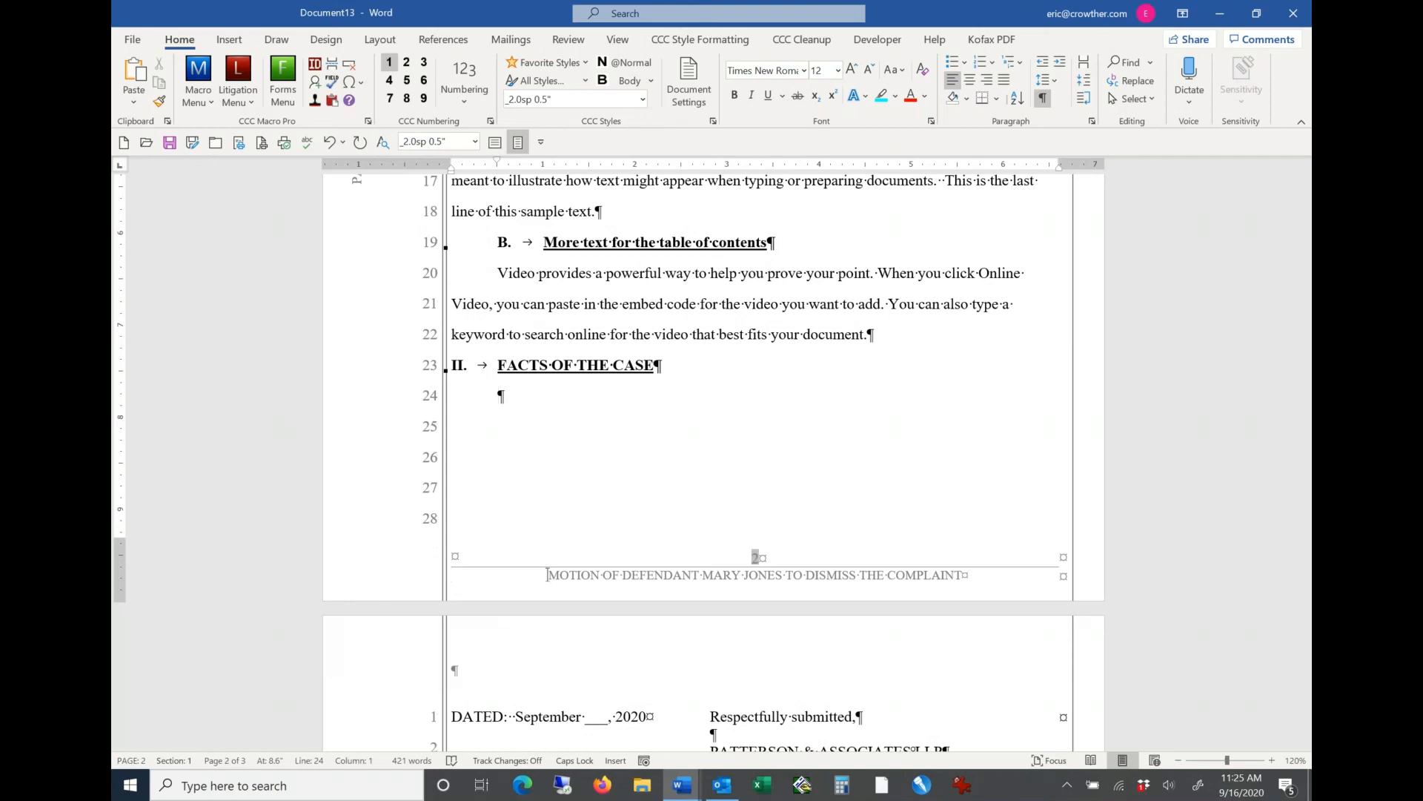
Step: Generate two paragraphs of random sample text with the =rand() function in the body paragraph under FACTS OF THE CASE
key(Caps_Lock)
text(=rand()
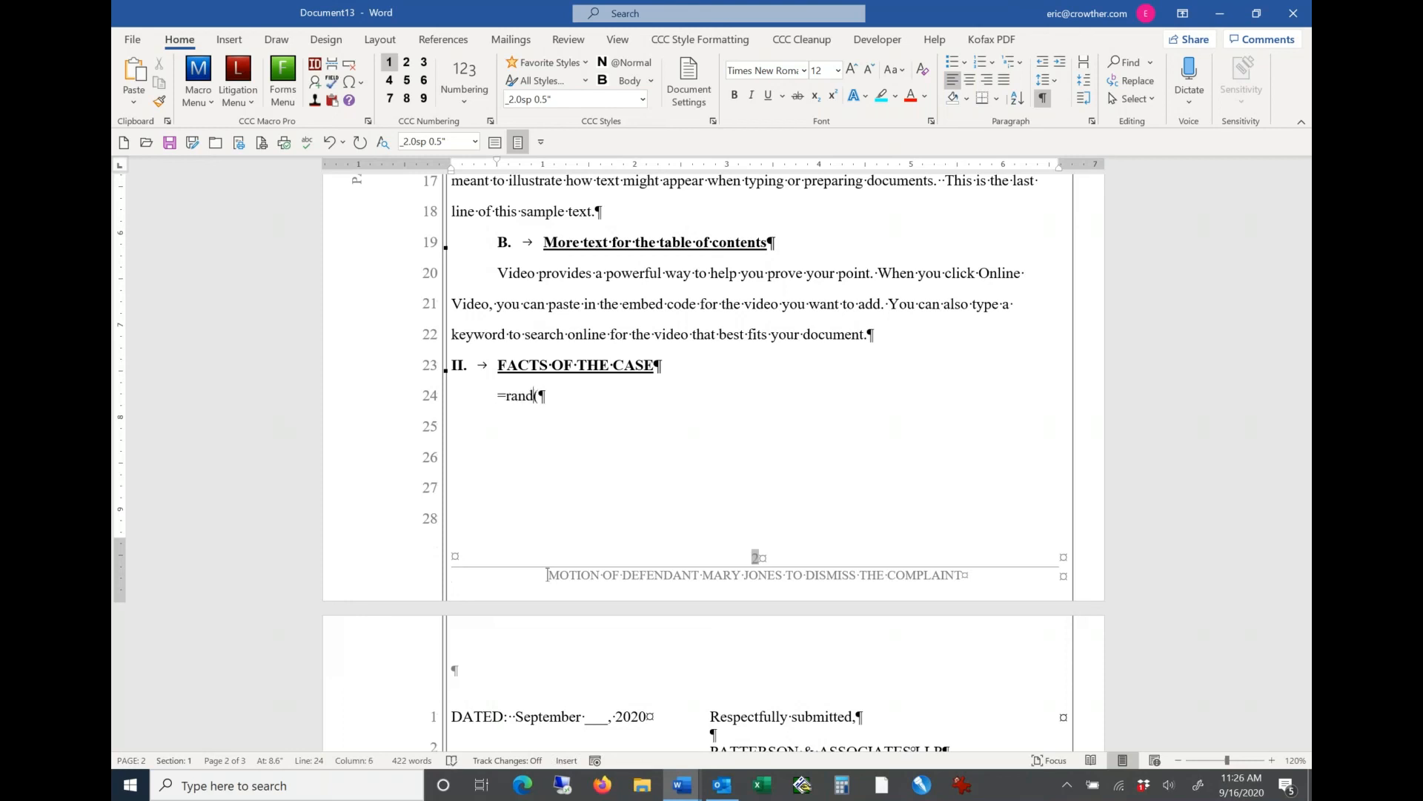
text())
key(Return)
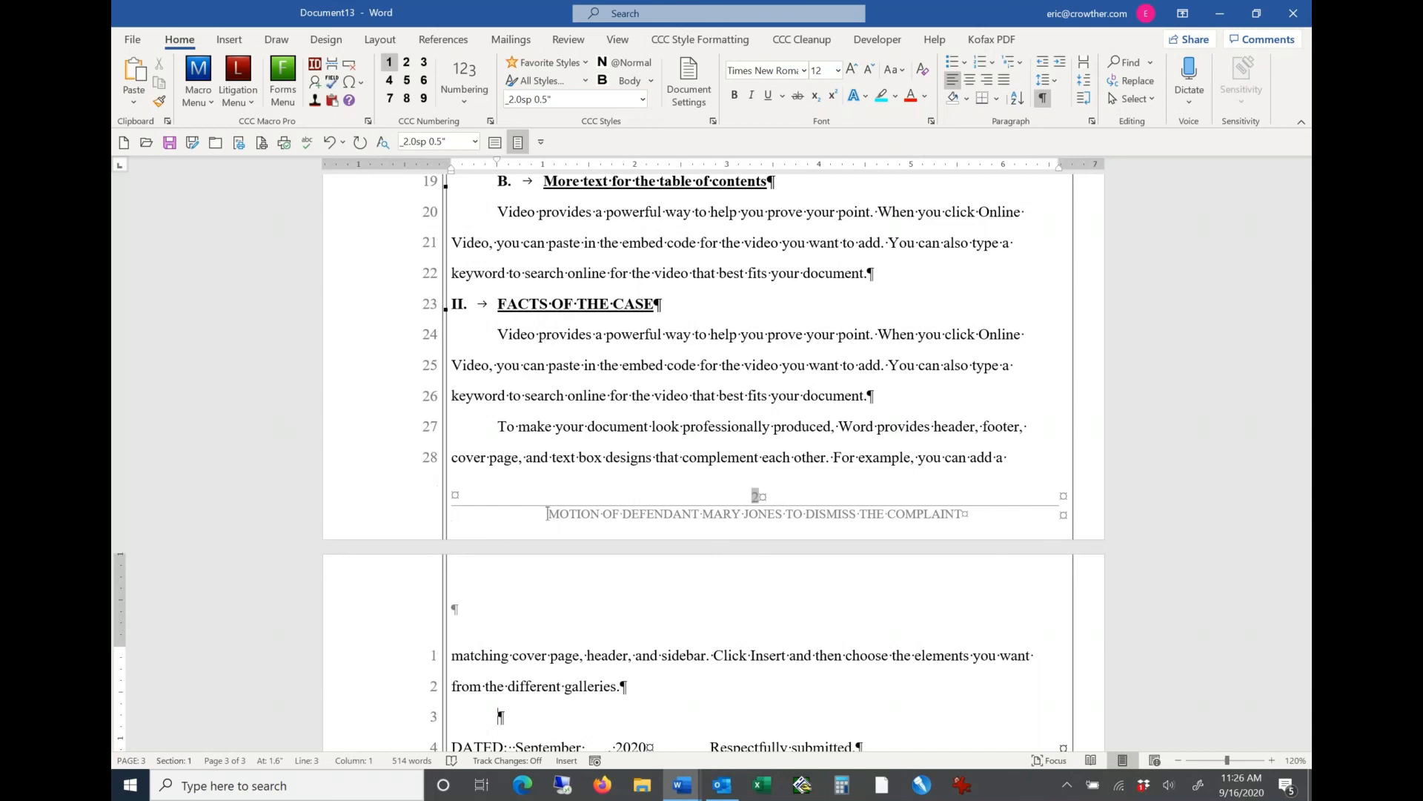
Step: Add a level 1 heading reading "CONCLUSION" in the empty paragraph above the signature block
click(389, 62)
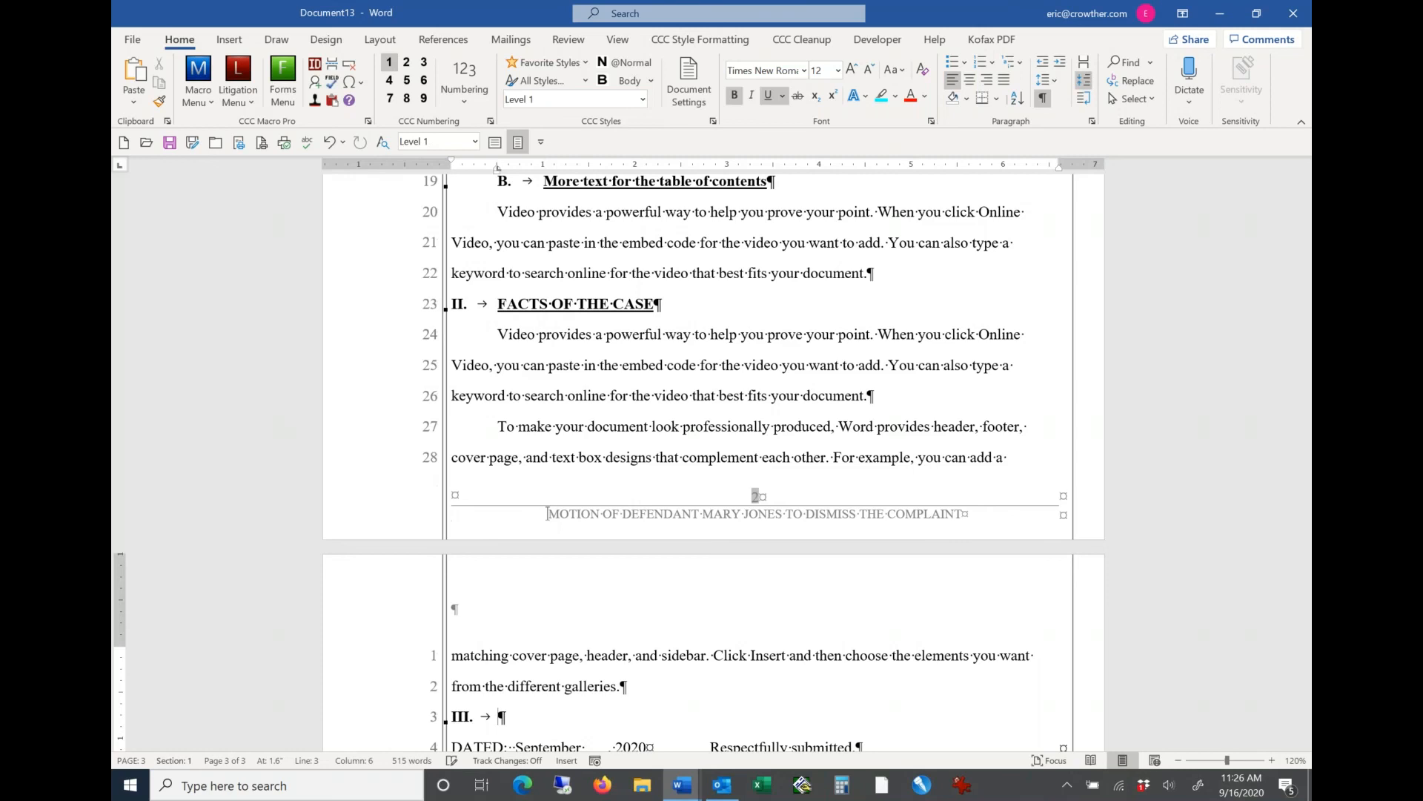
text(C)
key(Caps_Lock)
text(ONCLUSIO)
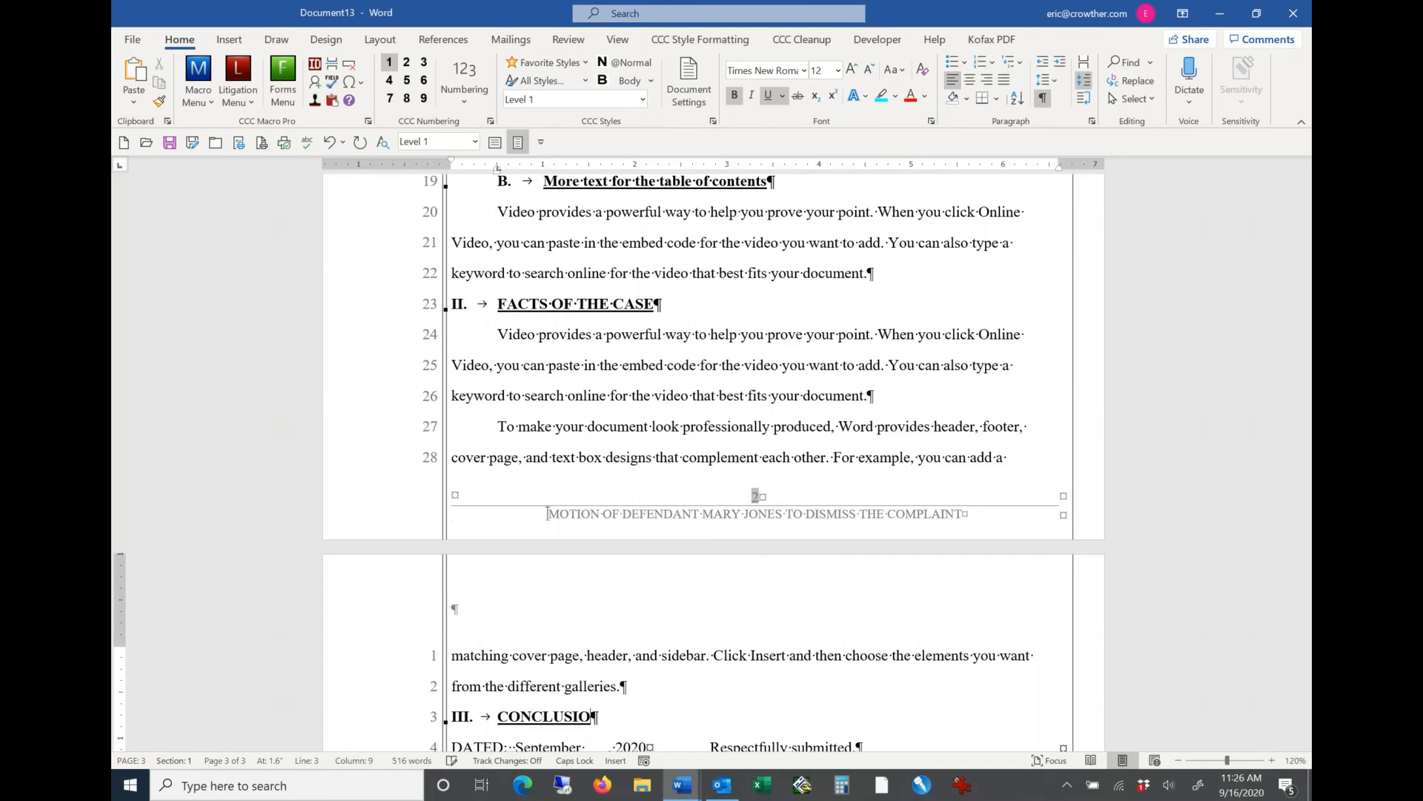
text(N)
key(Down)
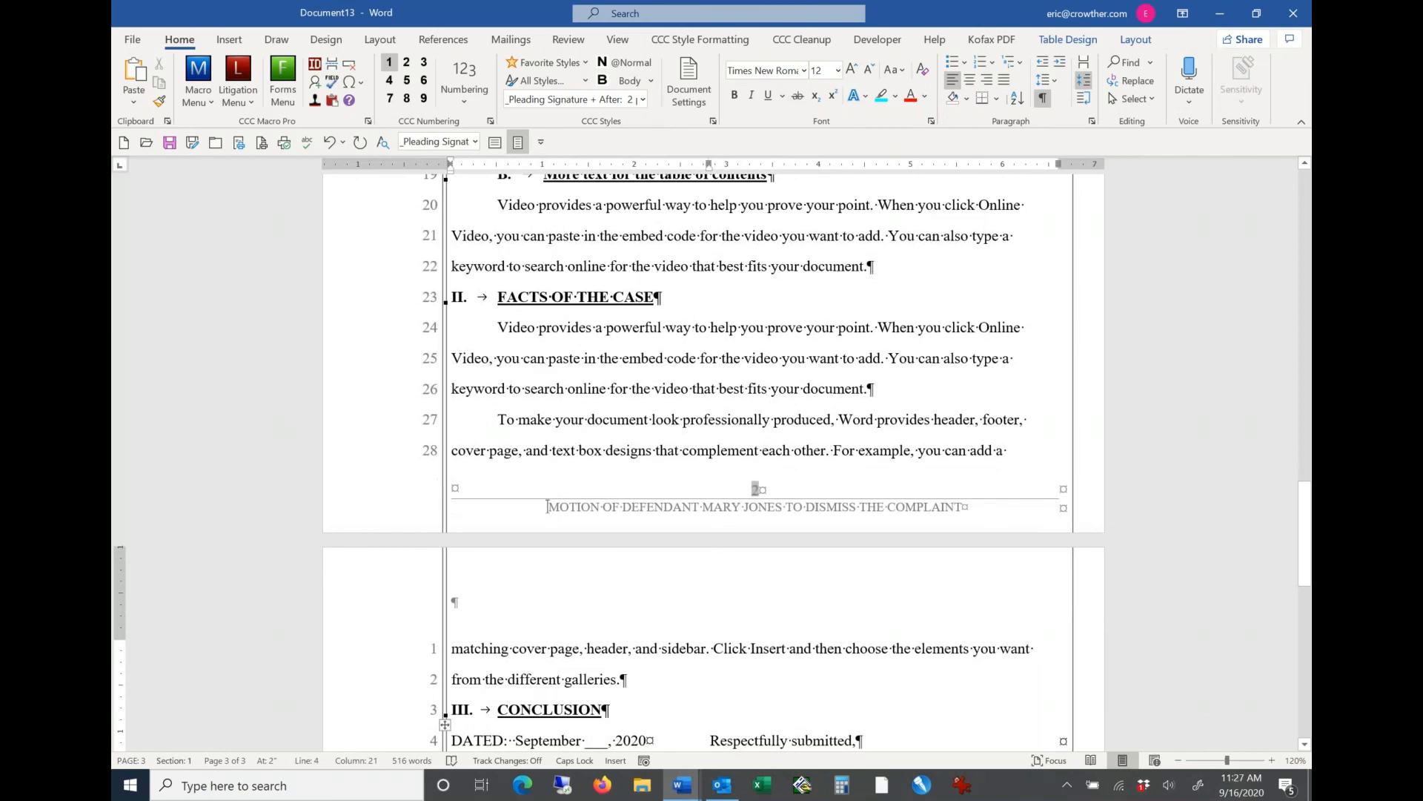
Step: Generate one paragraph of random sample text with =RAND(1) below the CONCLUSION heading
click(635, 707)
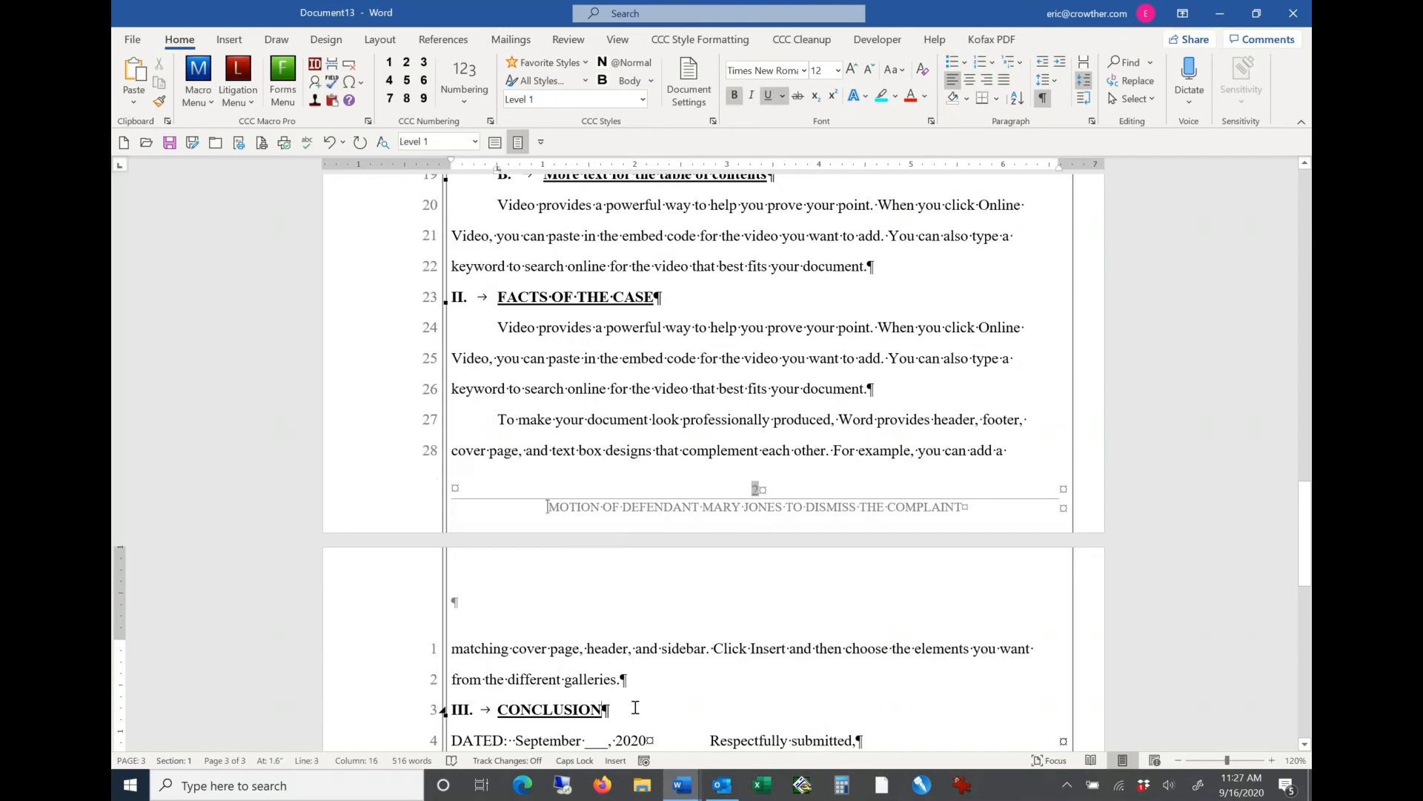
key(Return)
text(=R)
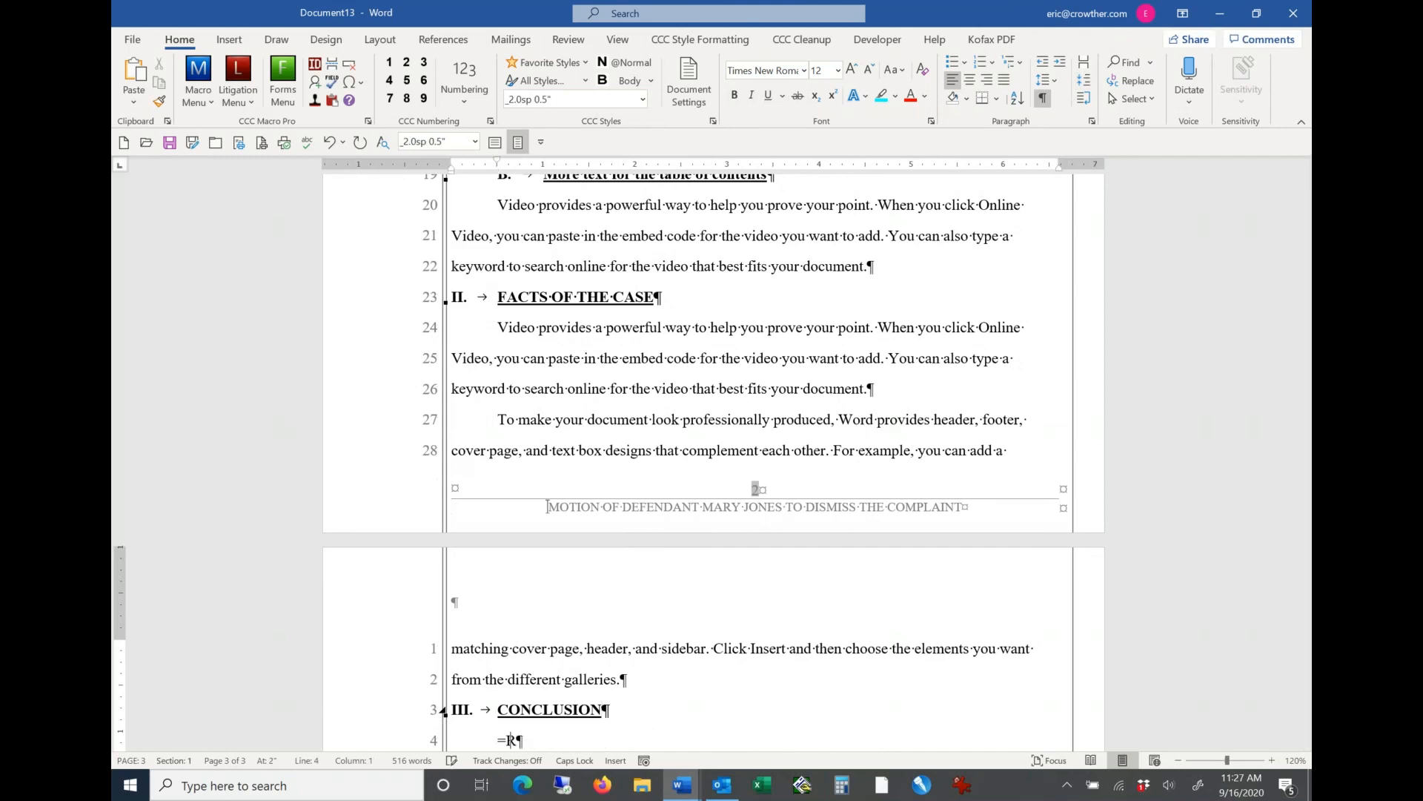
text(AND(1))
key(Return)
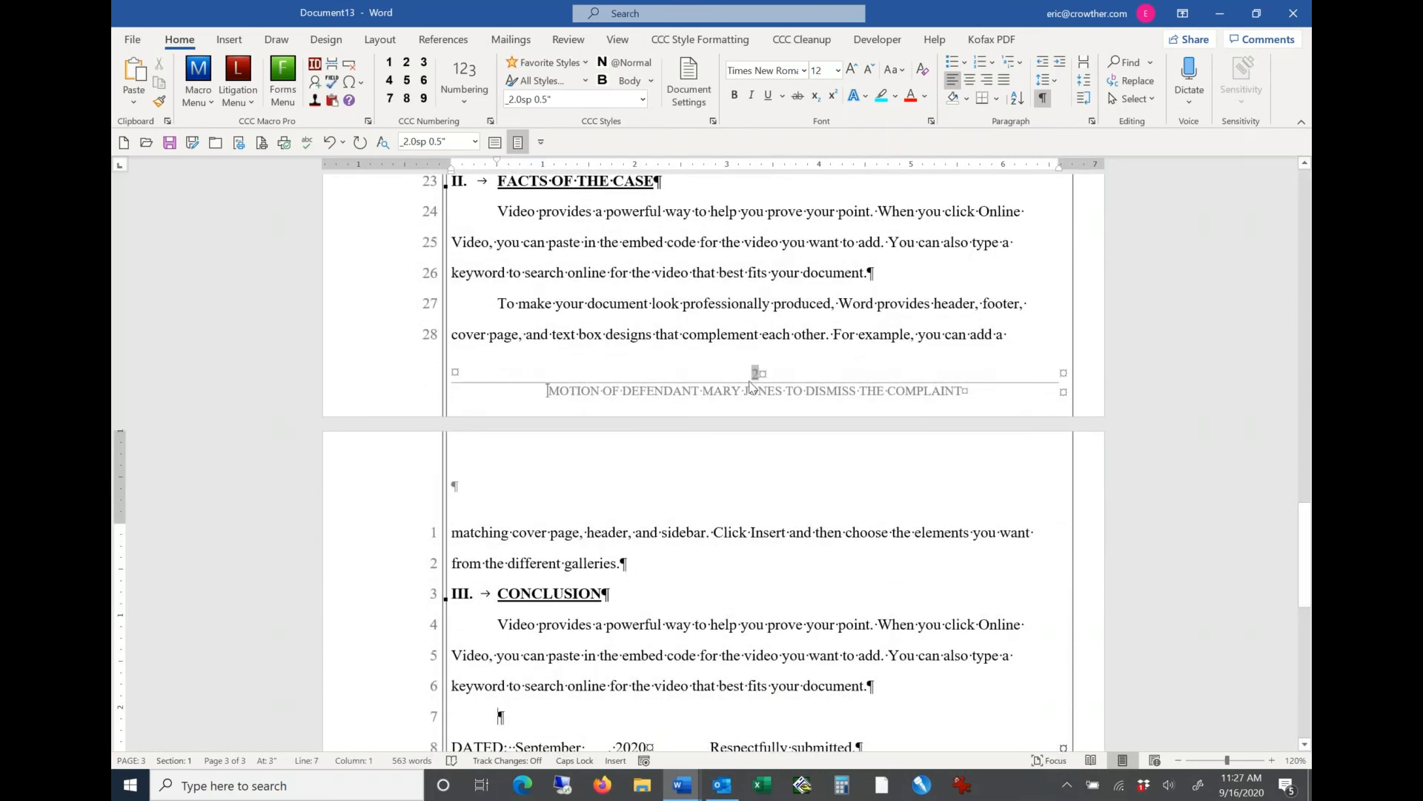
Step: Remove the text underline from the level 2 heading style through the CCC Underline style formatting, starting from "Heading text for level 2"
click(779, 257)
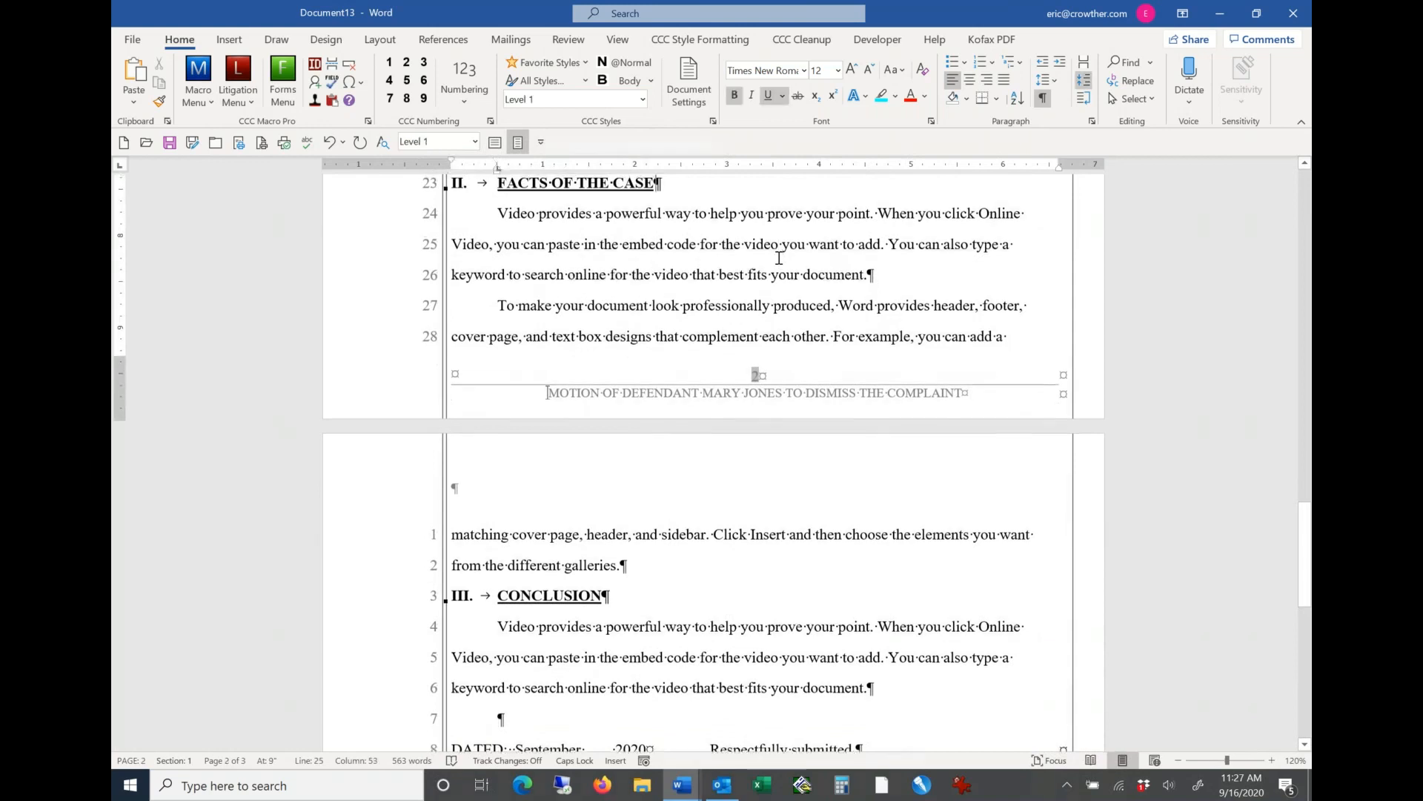
scroll(780, 257, up, 5)
scroll(779, 257, up, 3)
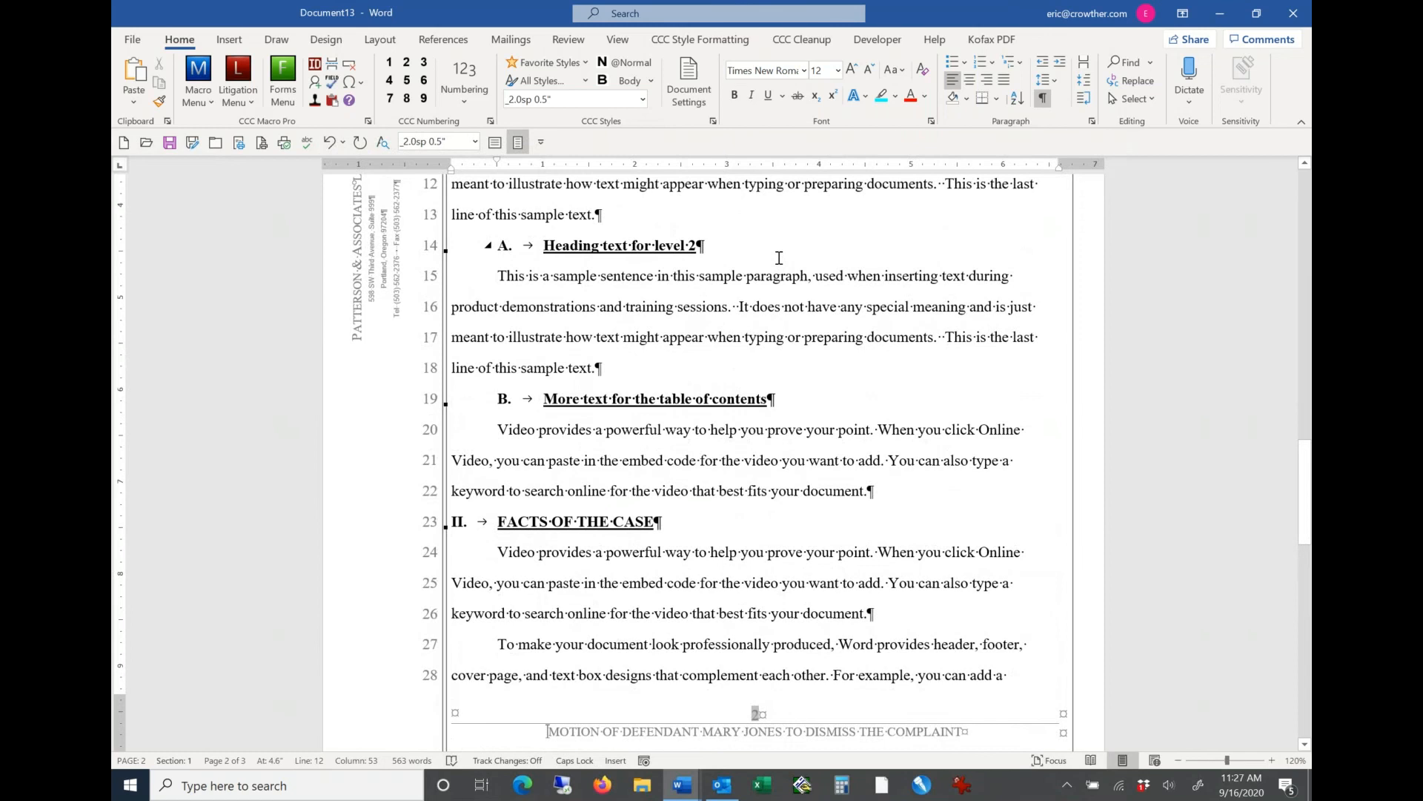
click(643, 242)
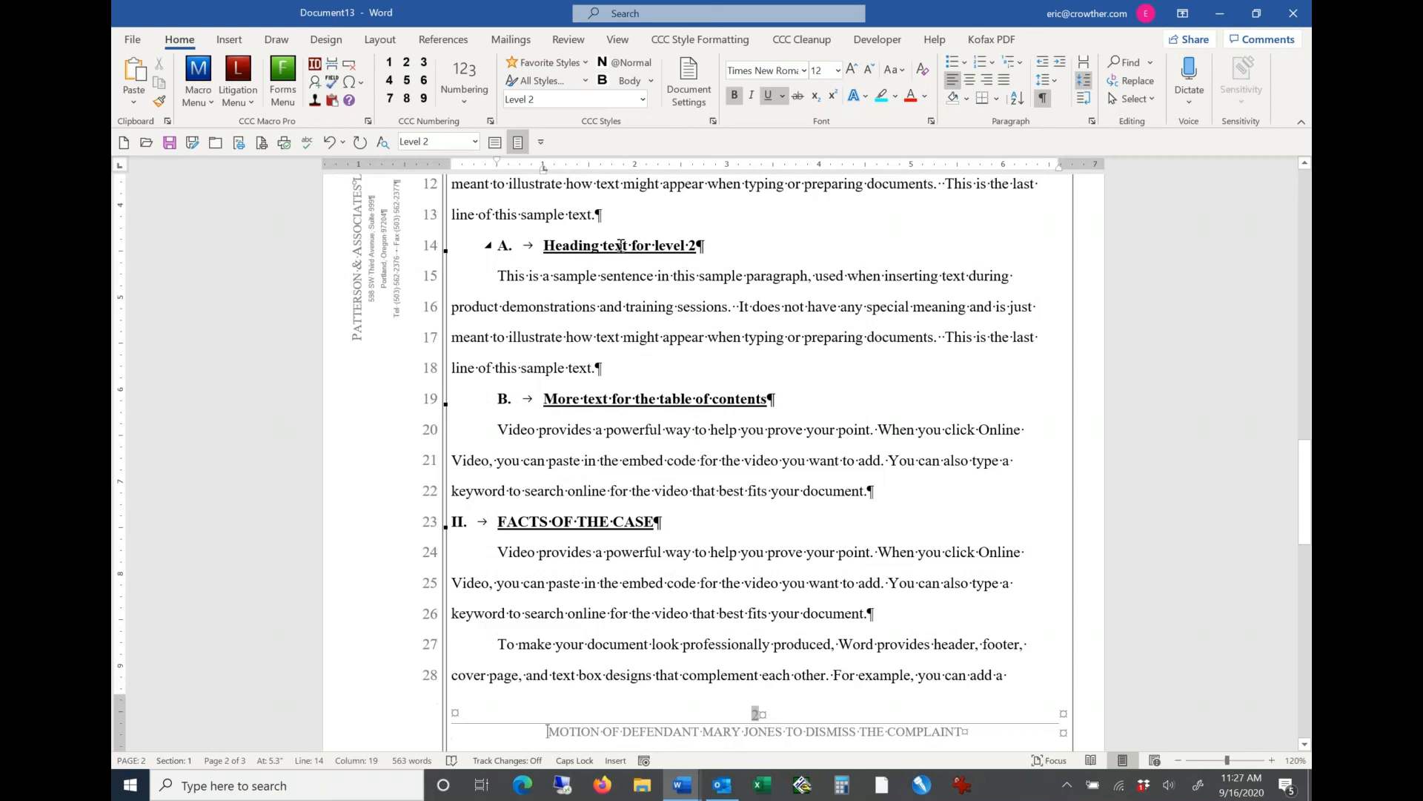
click(723, 43)
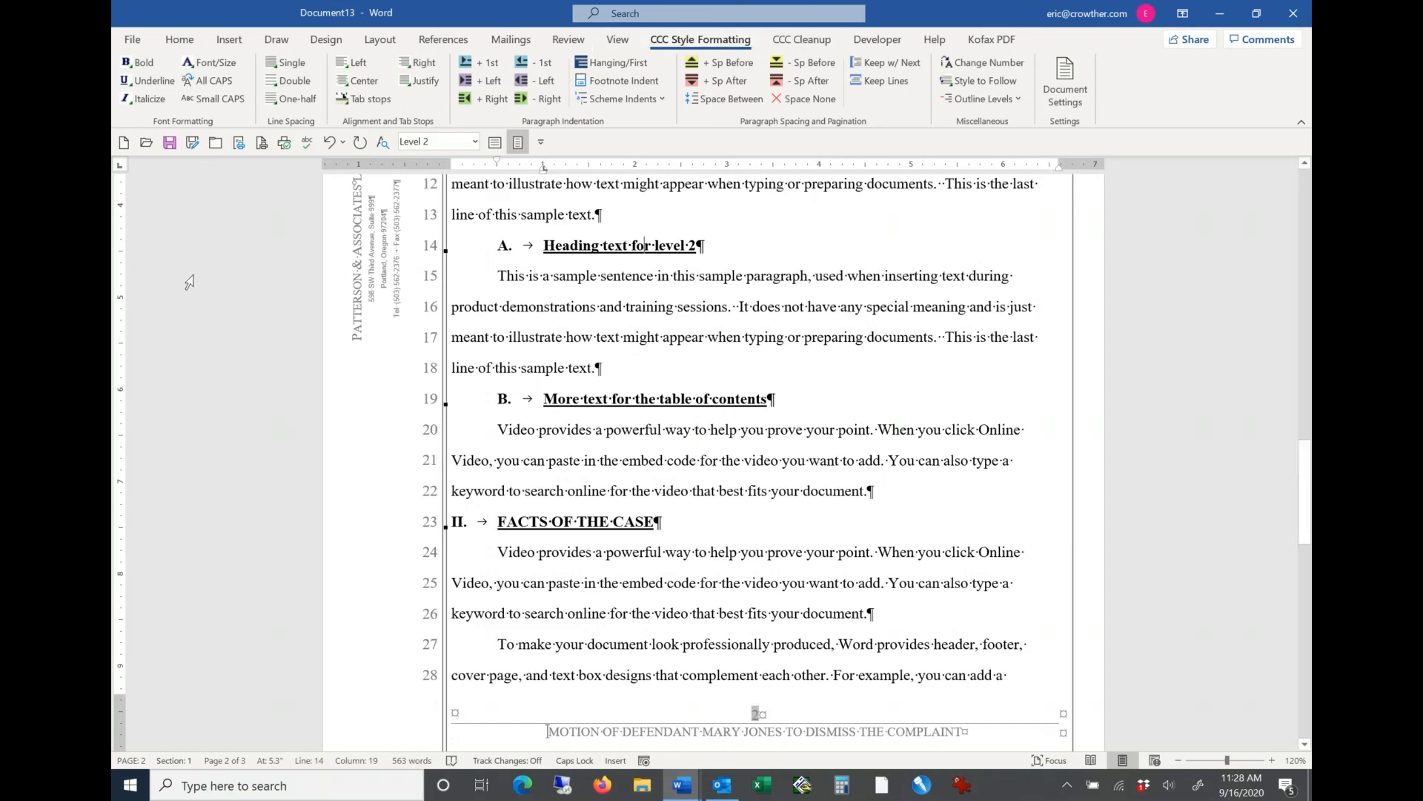
click(155, 81)
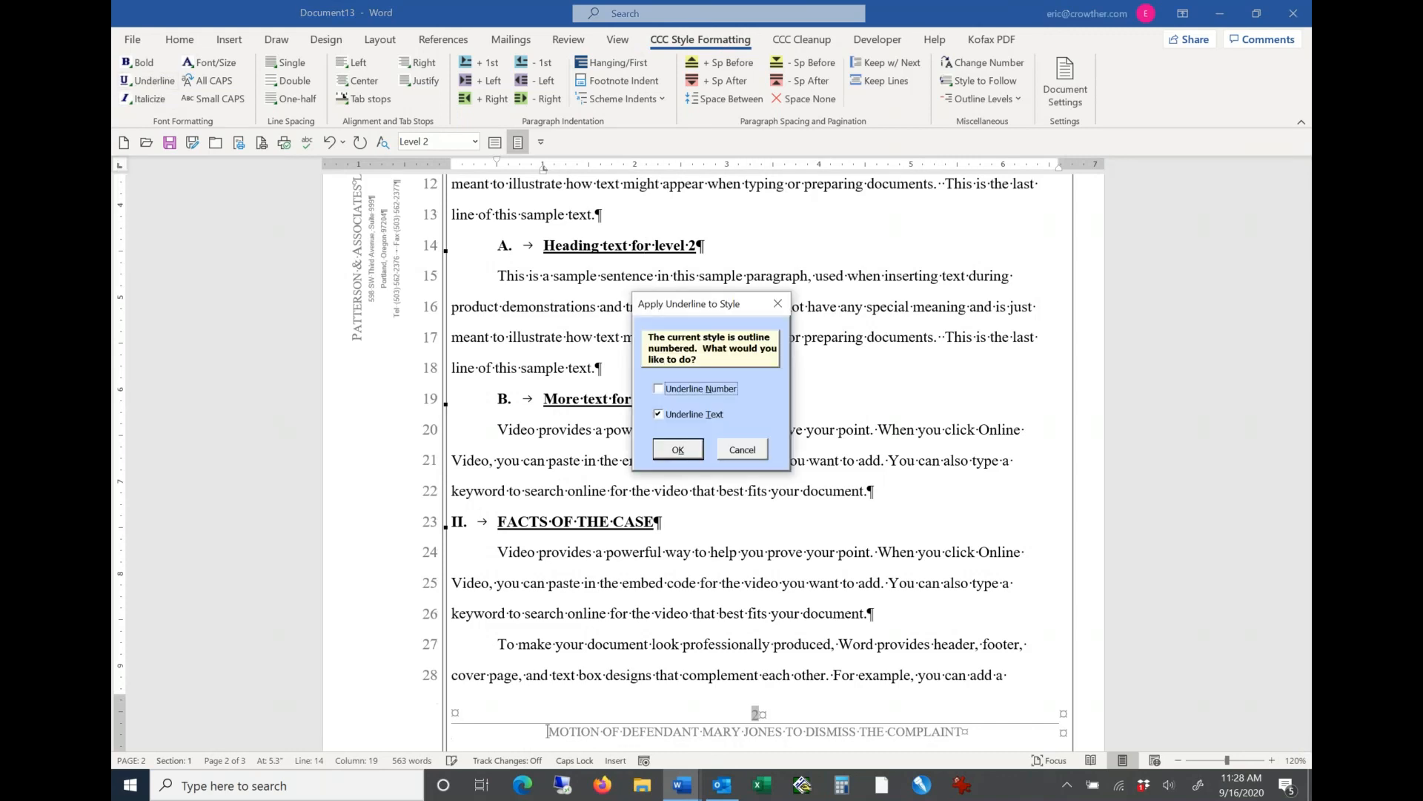
click(666, 416)
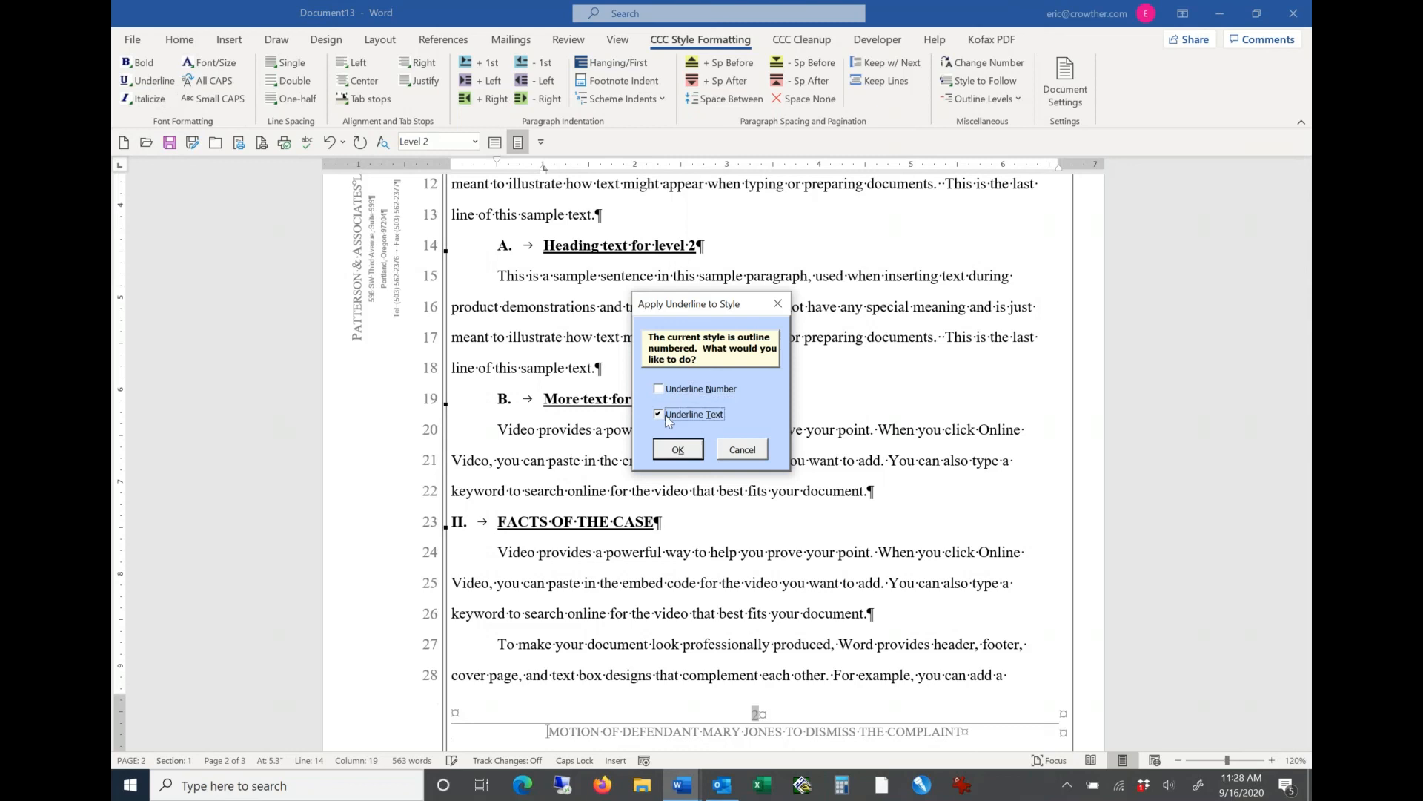
click(676, 456)
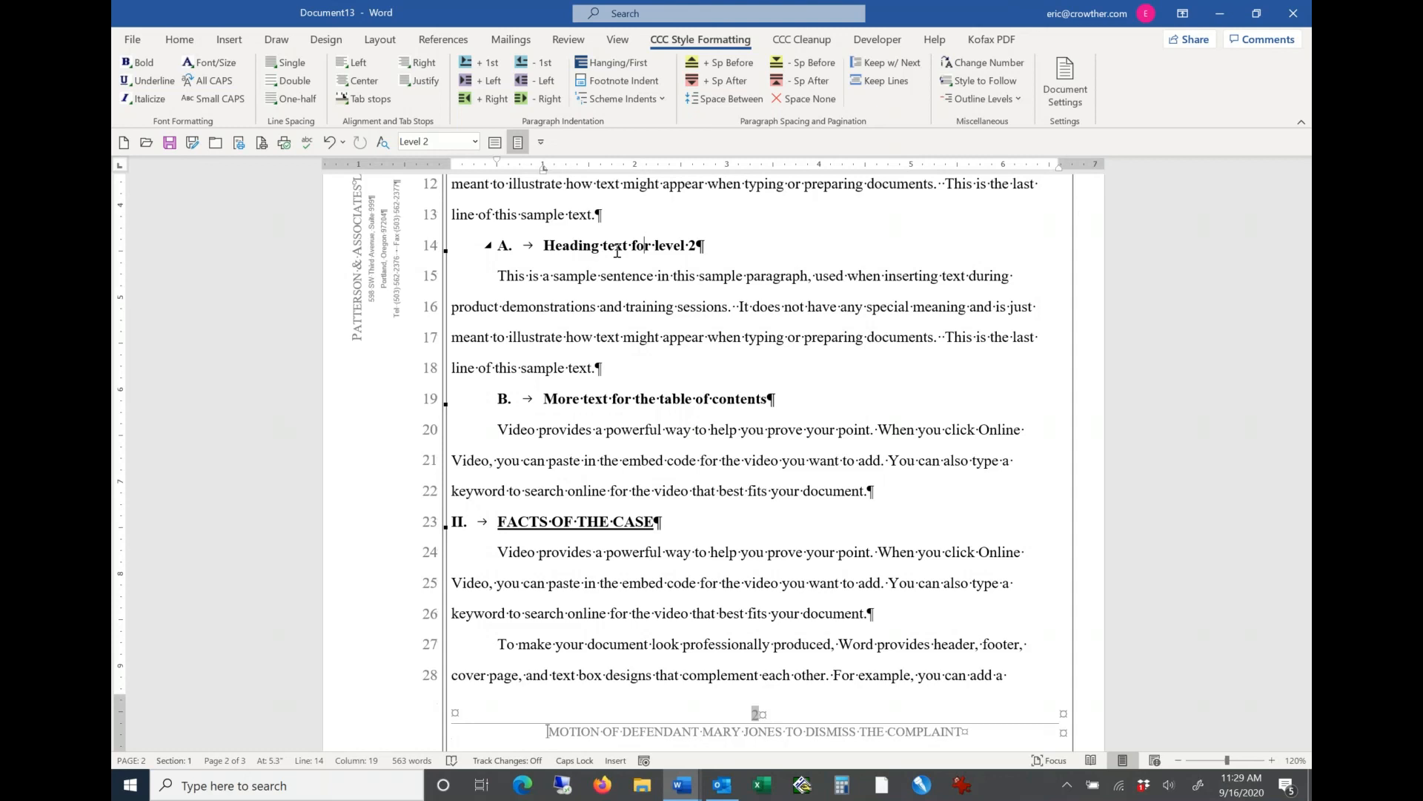
Step: Insert a CCC litigation table of contents above the MEMORANDUM OF POINTS AND AUTHORITIES page, with 2 numbering levels, sequential Arabic page numbering and hyperlinks
click(180, 39)
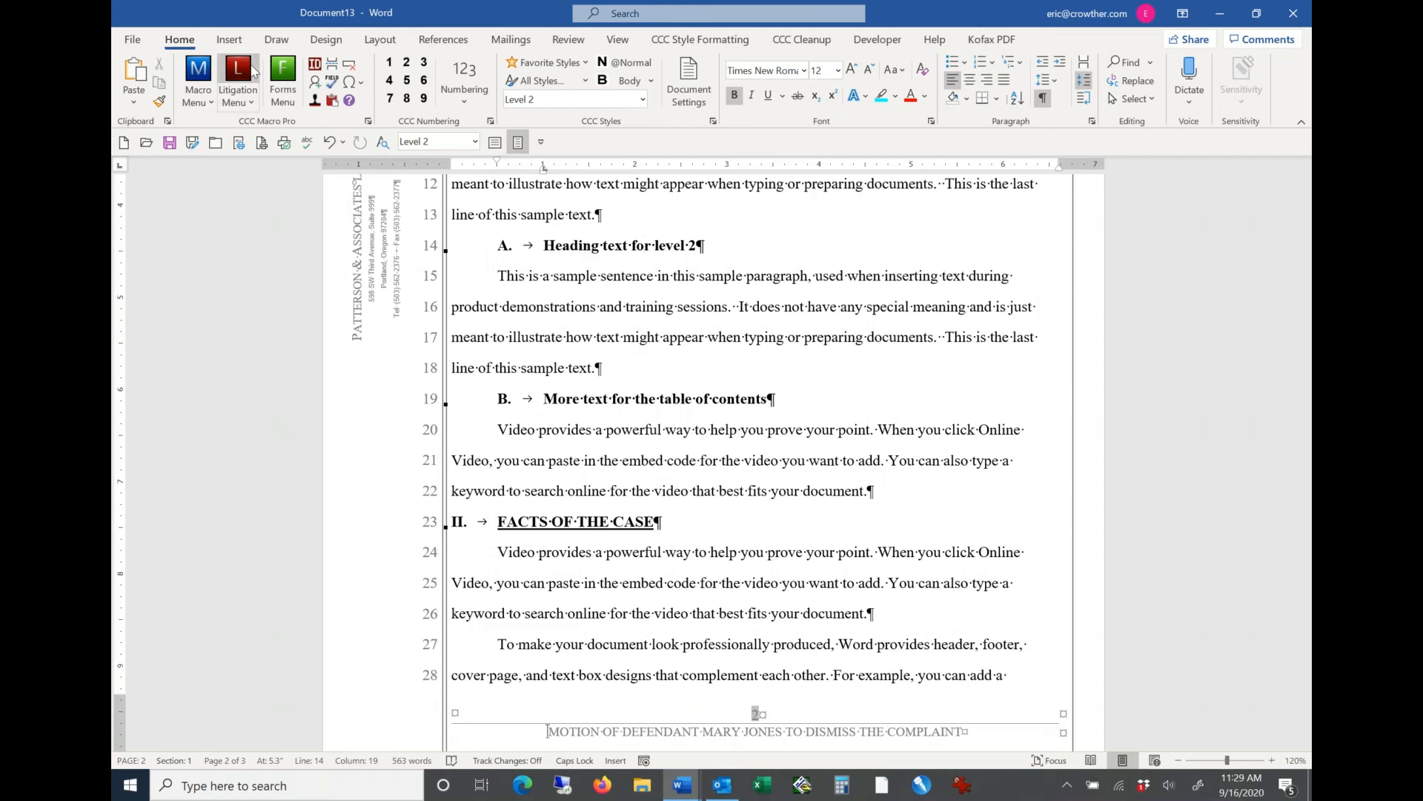
click(604, 394)
scroll(604, 394, down, 5)
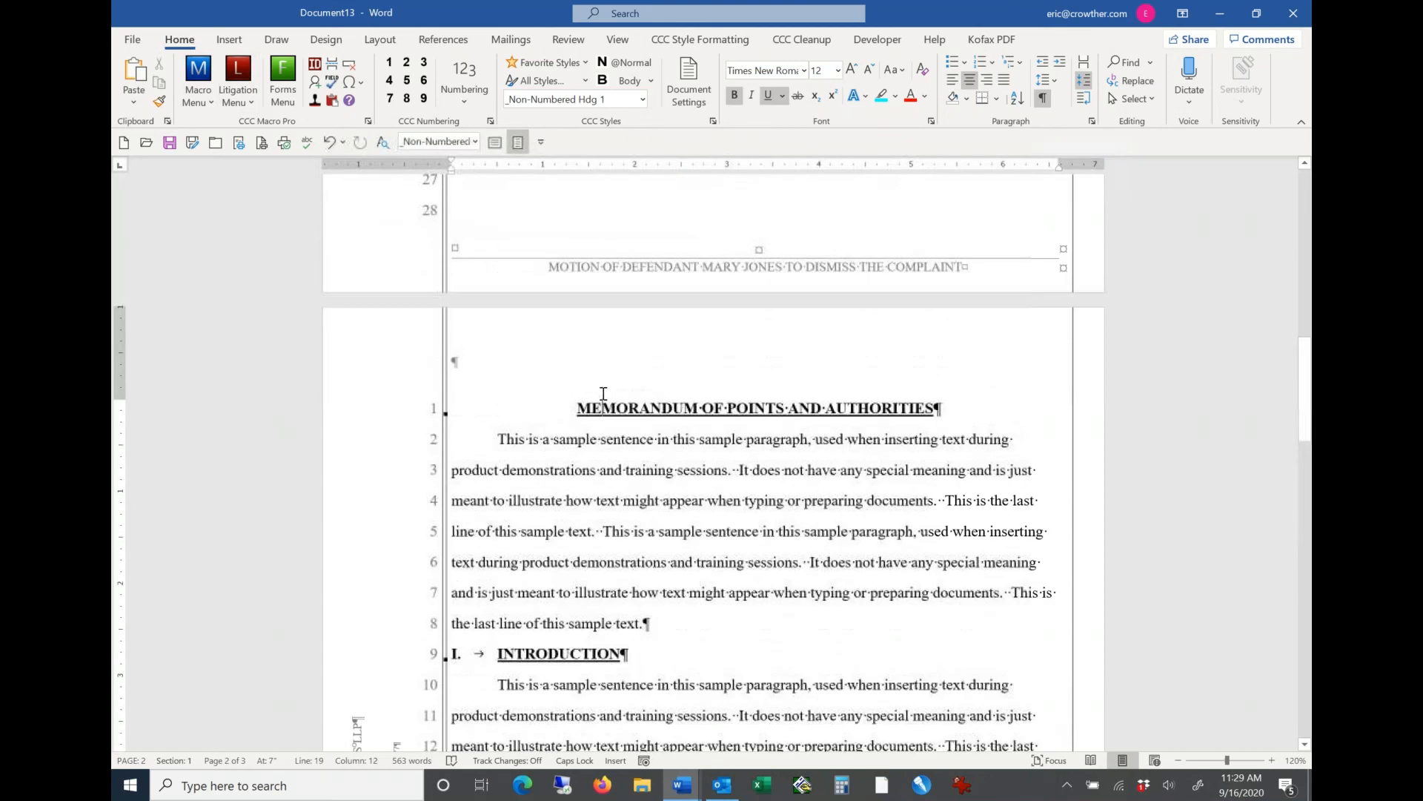
click(603, 394)
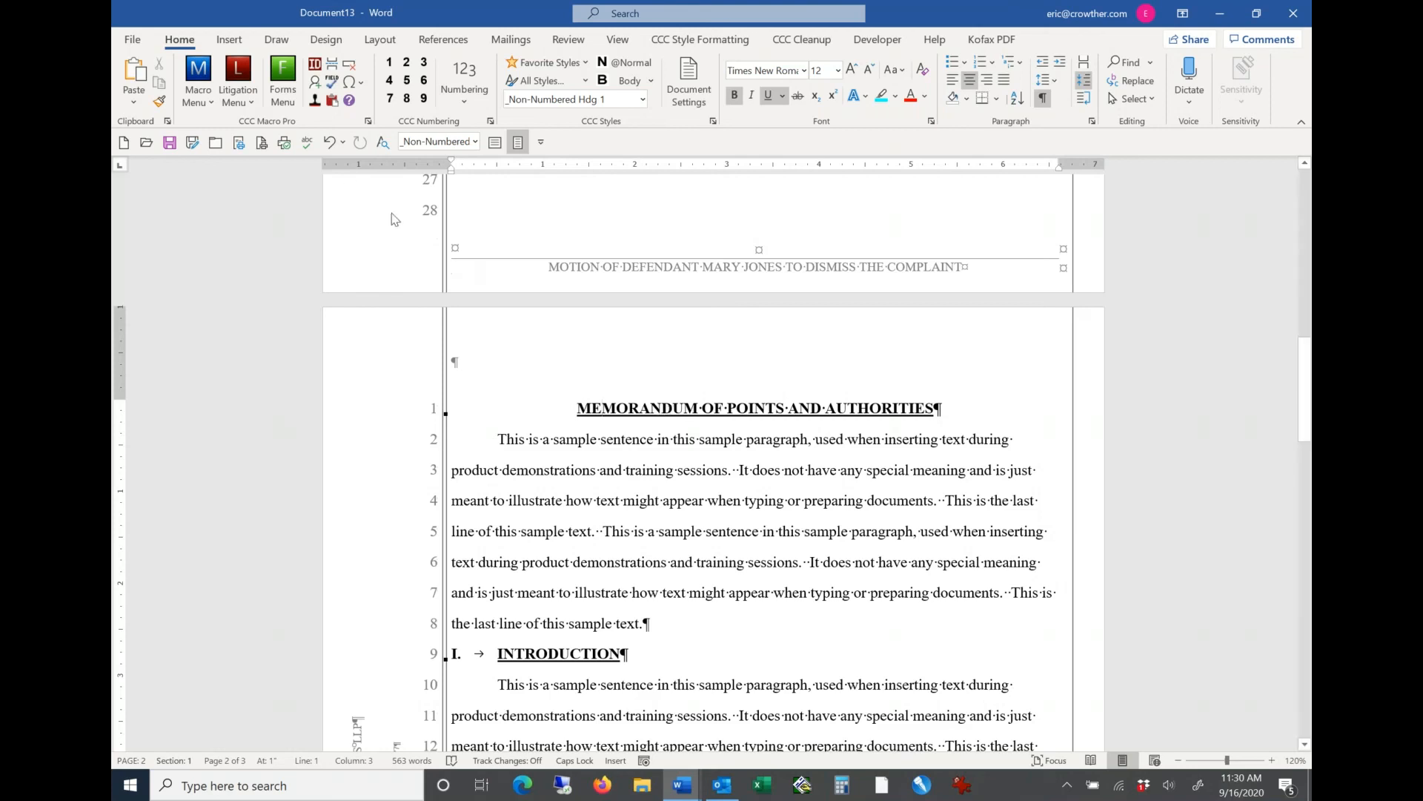
click(248, 69)
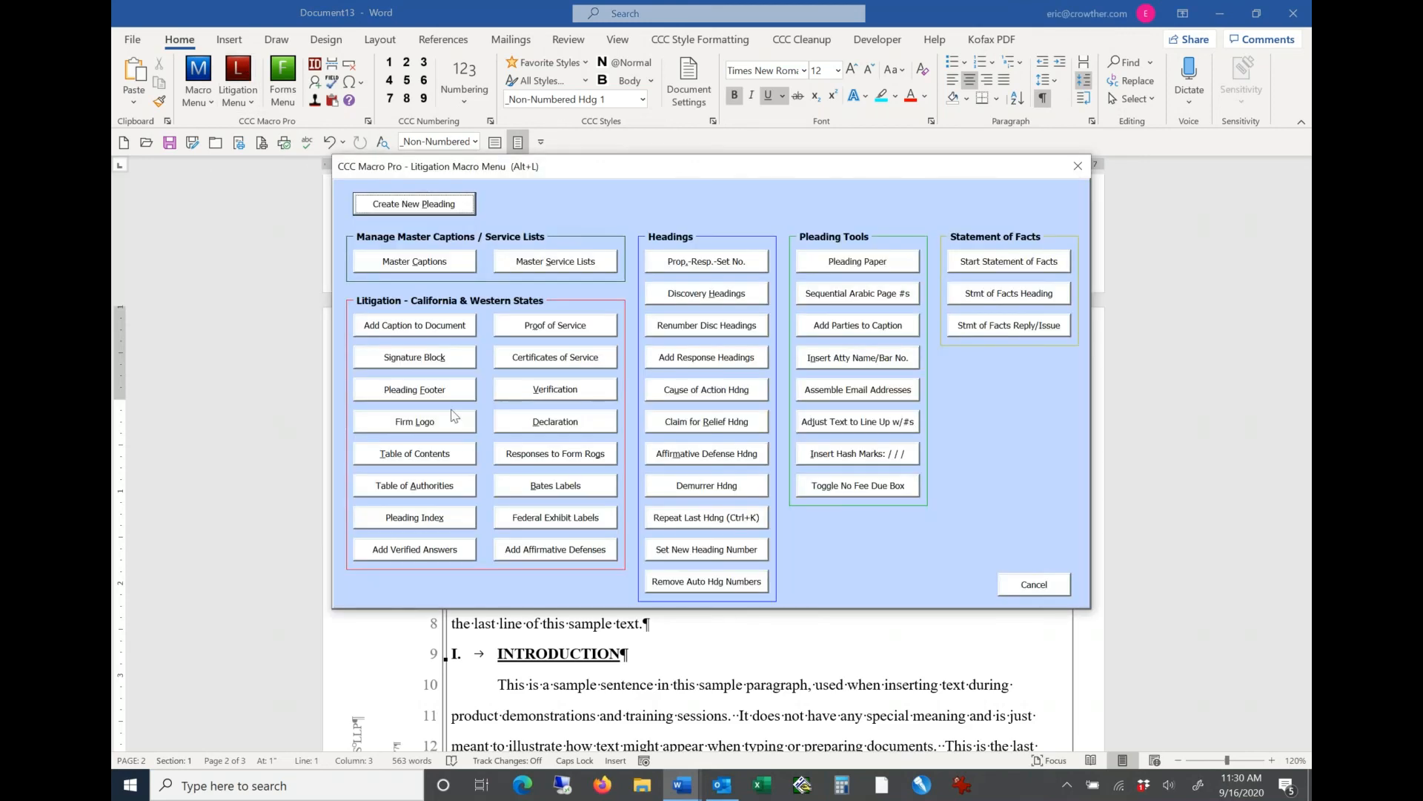
click(415, 453)
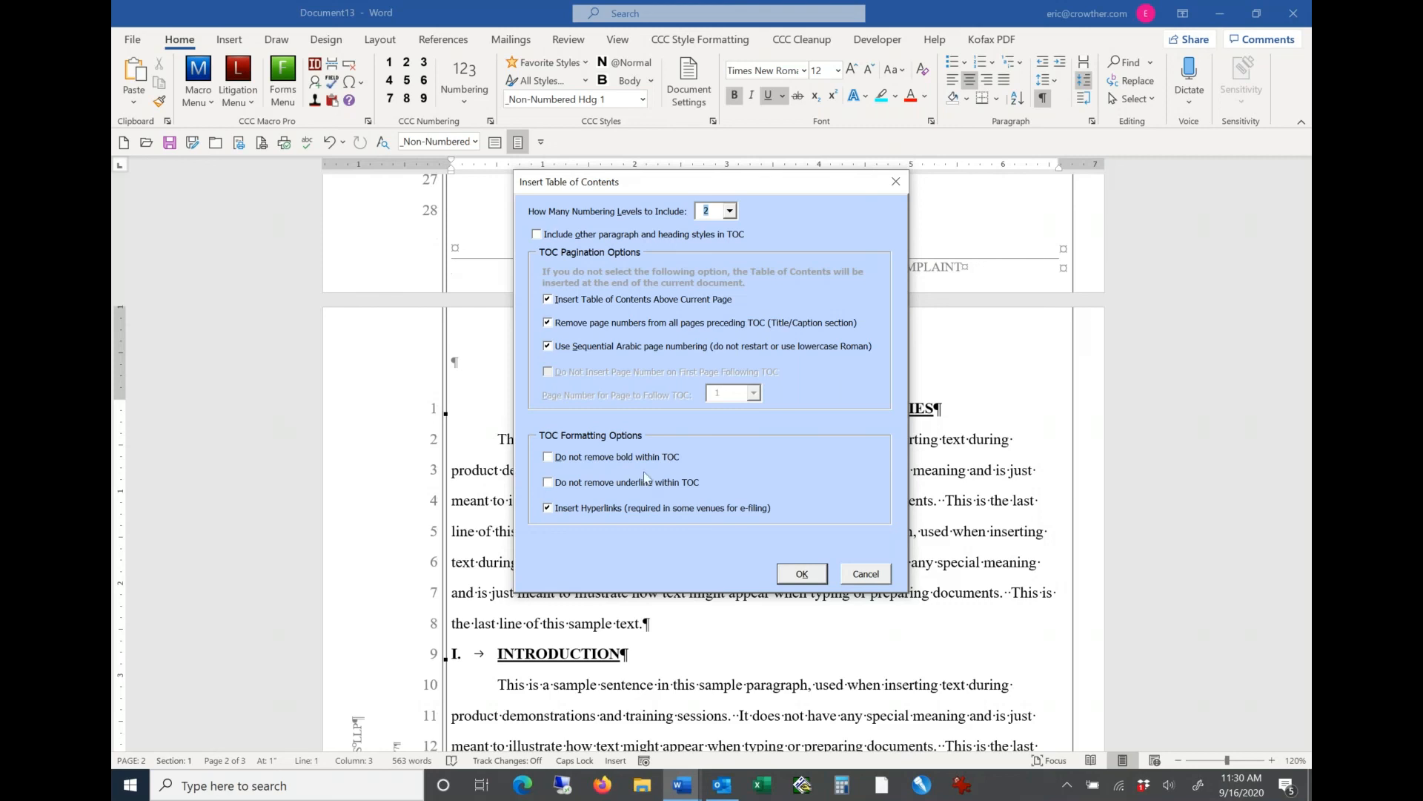
click(807, 576)
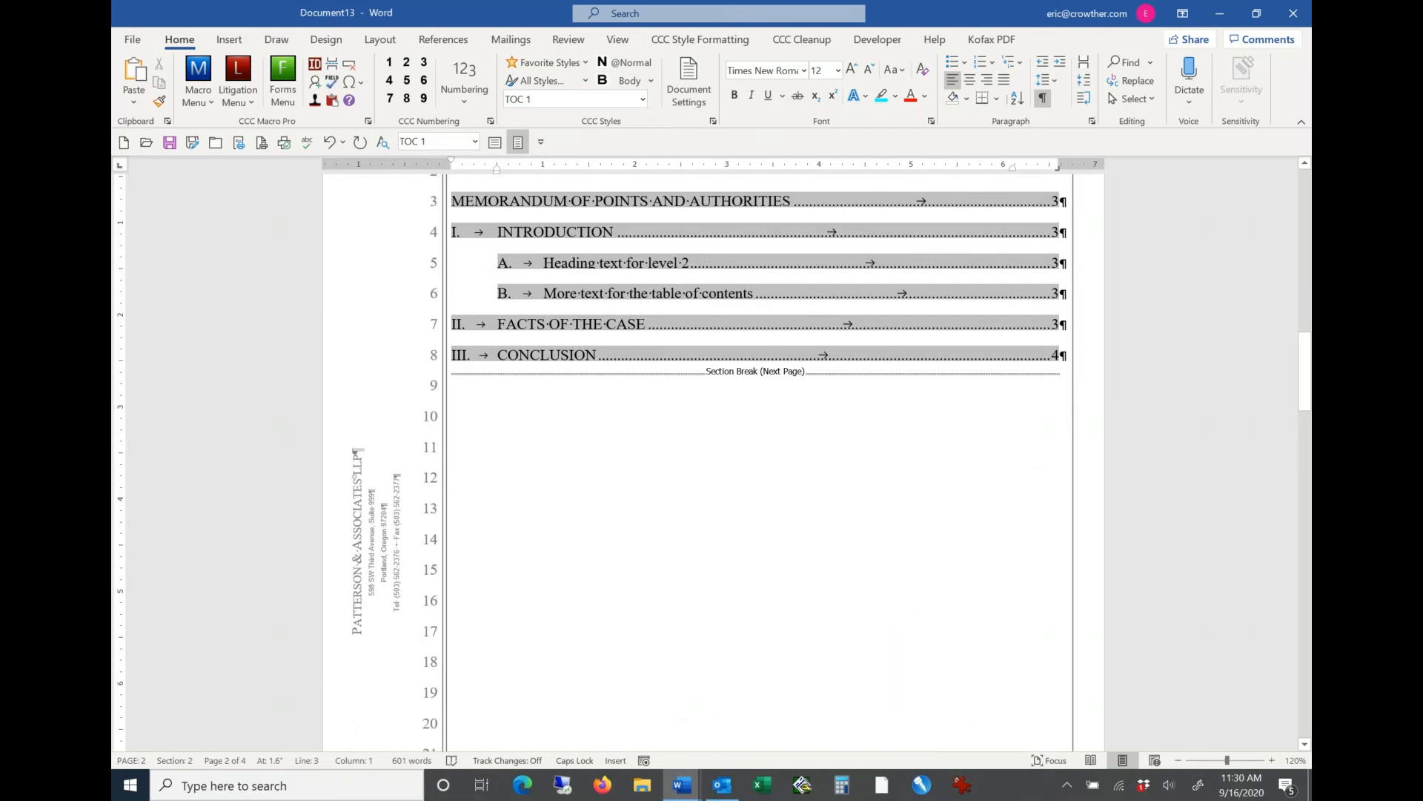
Step: Examine the inserted table of contents, the caption page before it and the memorandum pages after it
key(Page_Down)
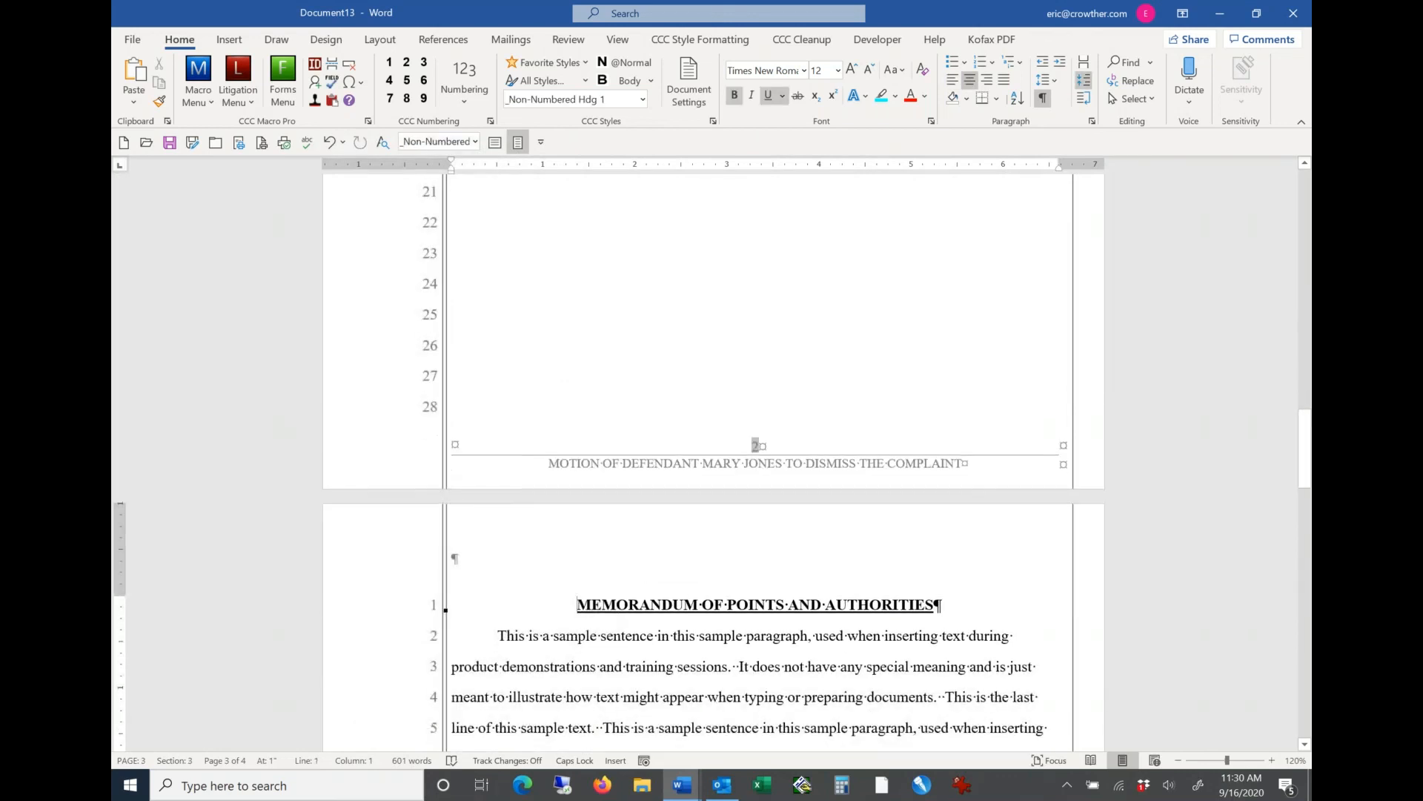
key(Page_Up)
key(Page_Up)
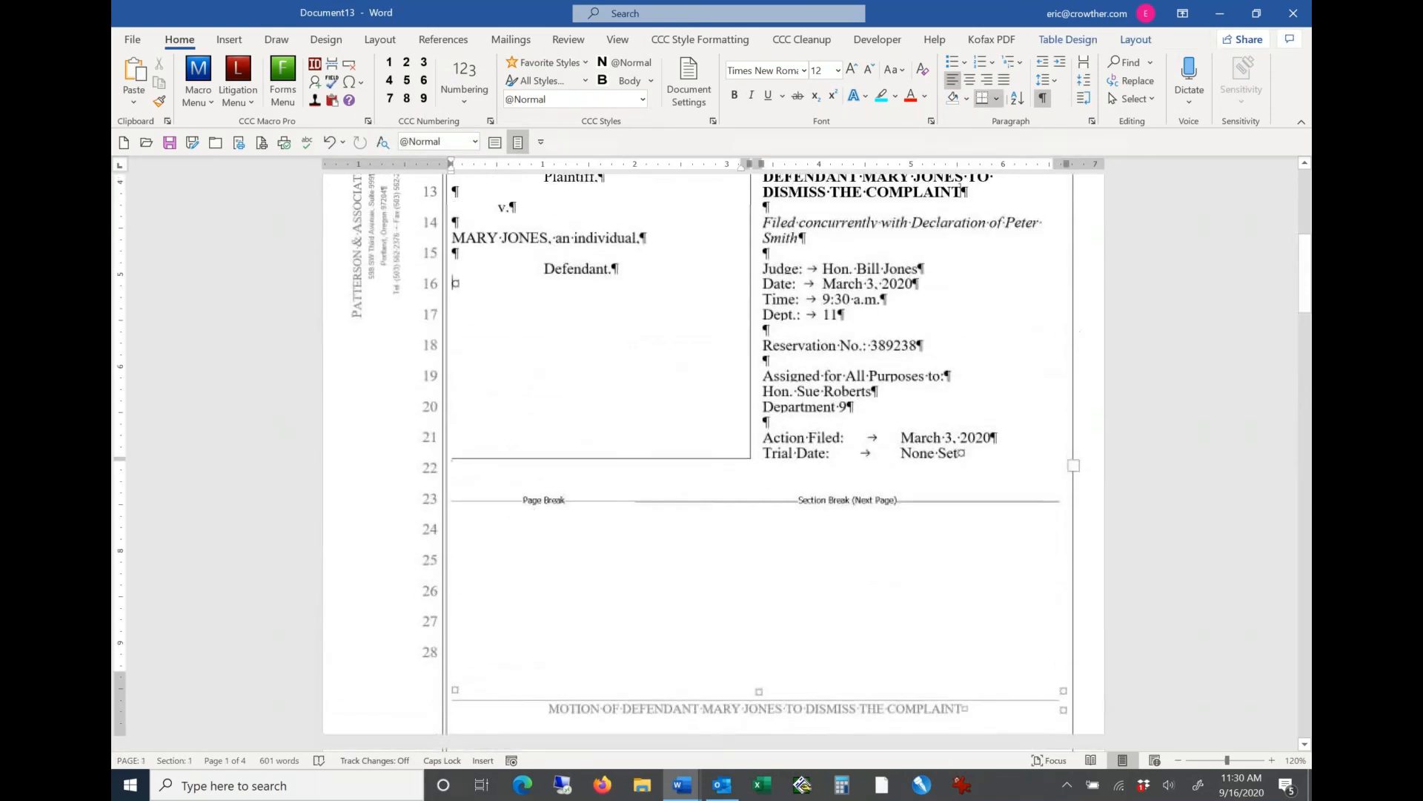
key(Page_Down)
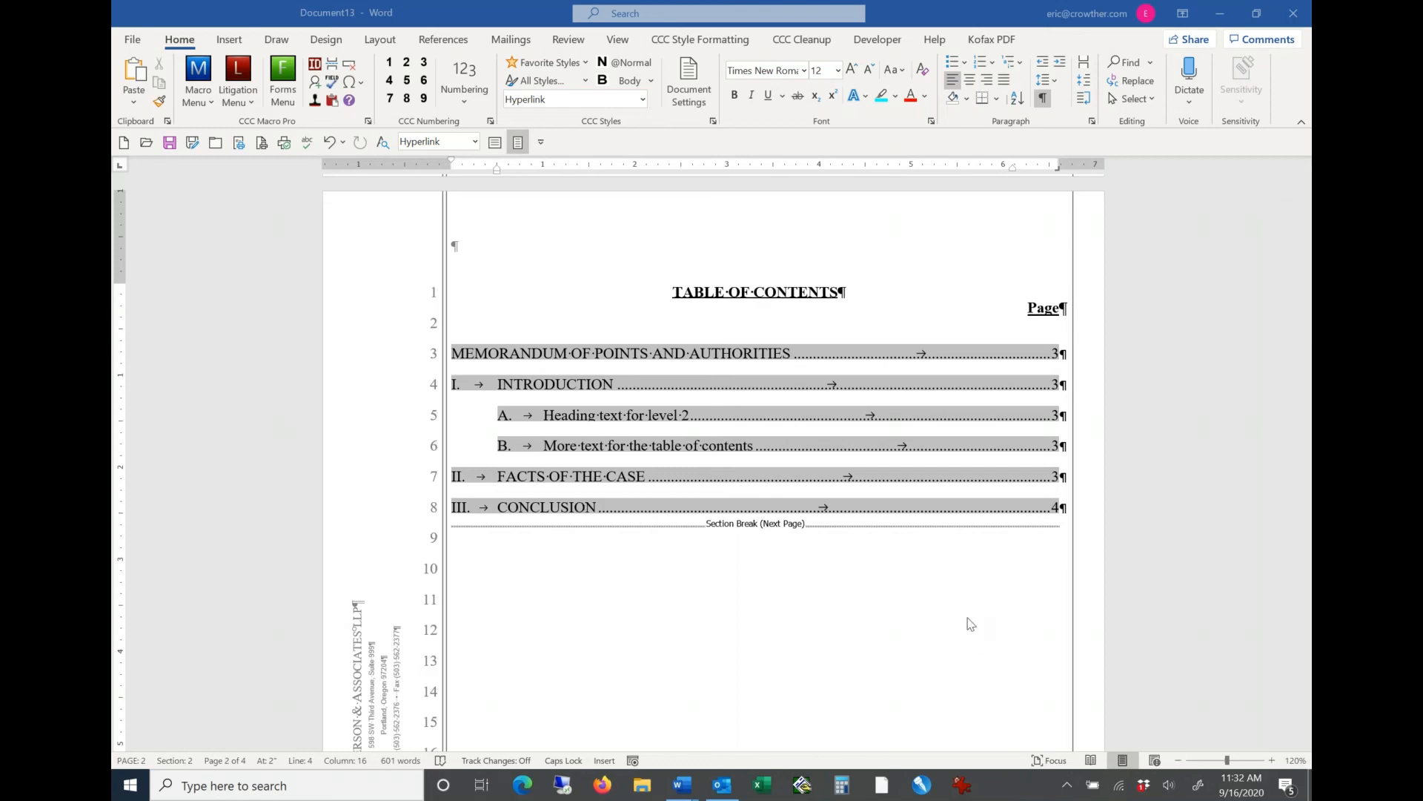
key(Page_Down)
key(Page_Down)
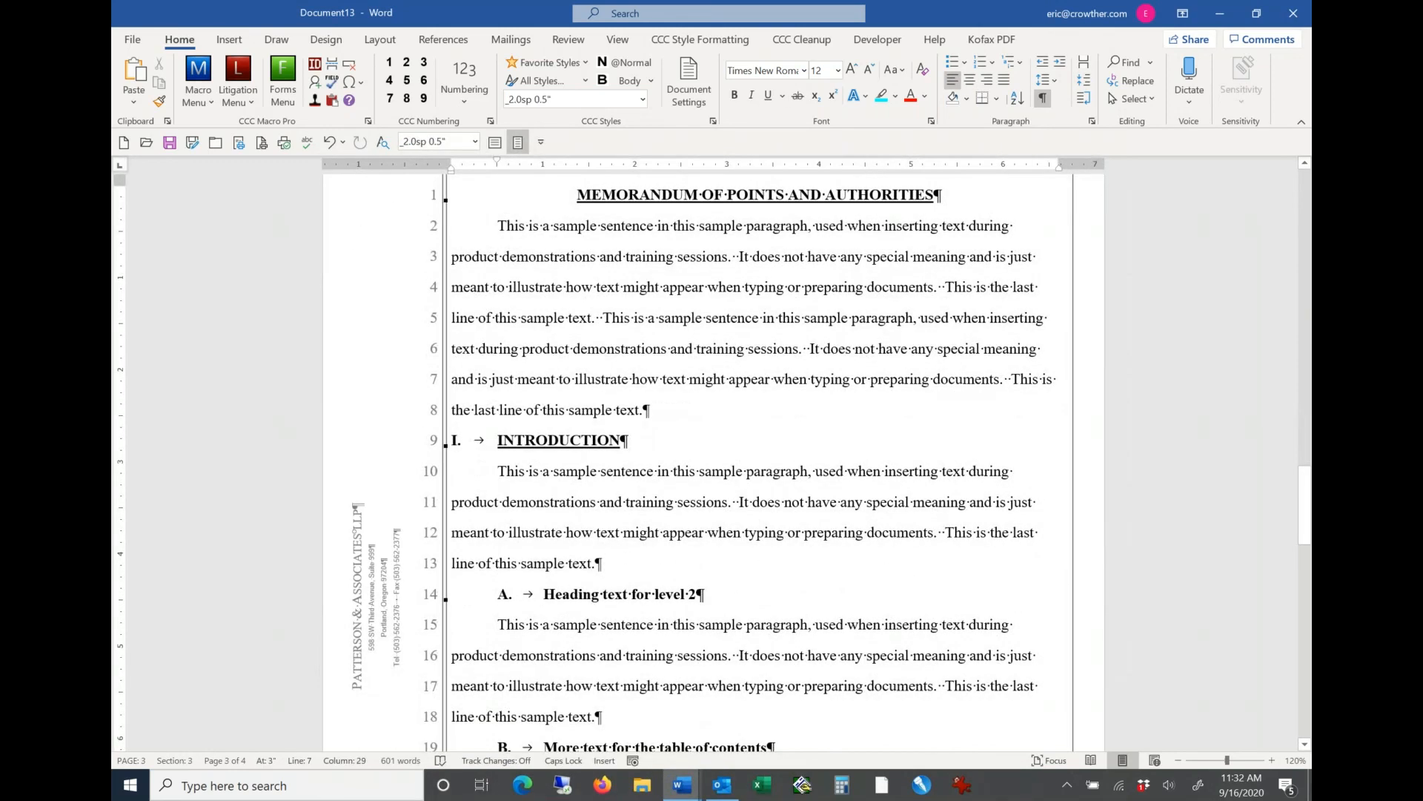
key(Page_Down)
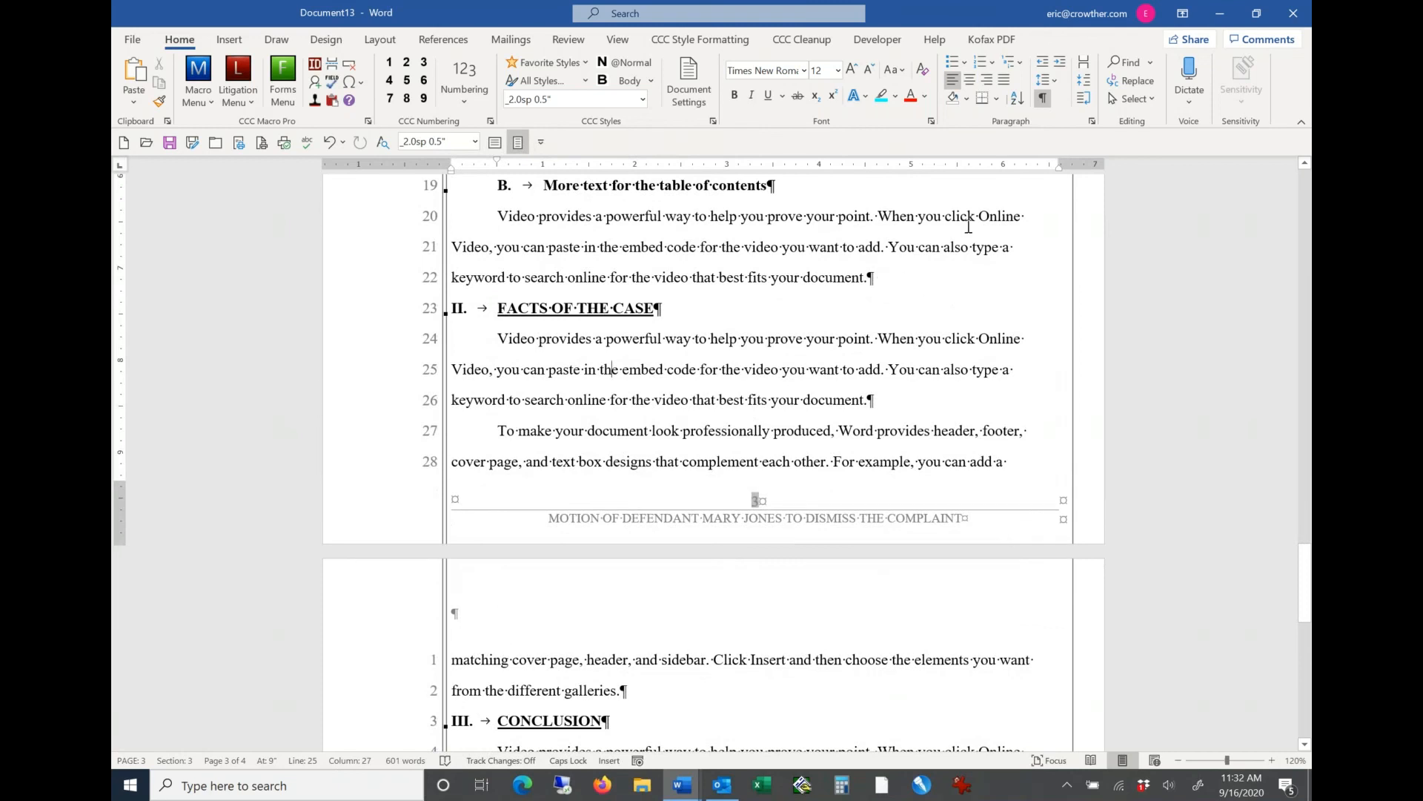
Step: Add a level 3 heading reading "More text for level 3" after the body paragraph under heading B, with a new paragraph below it
click(891, 277)
key(Return)
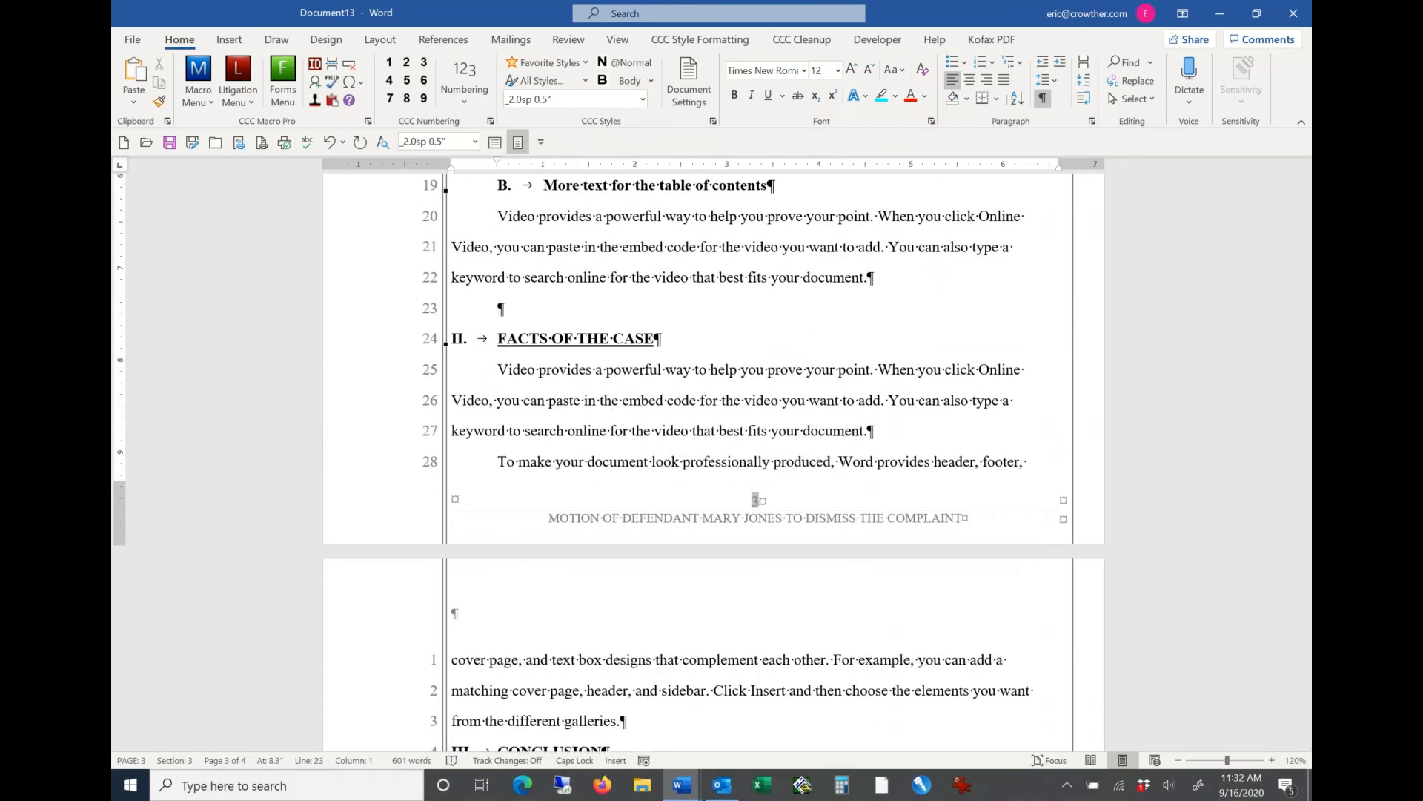
click(425, 63)
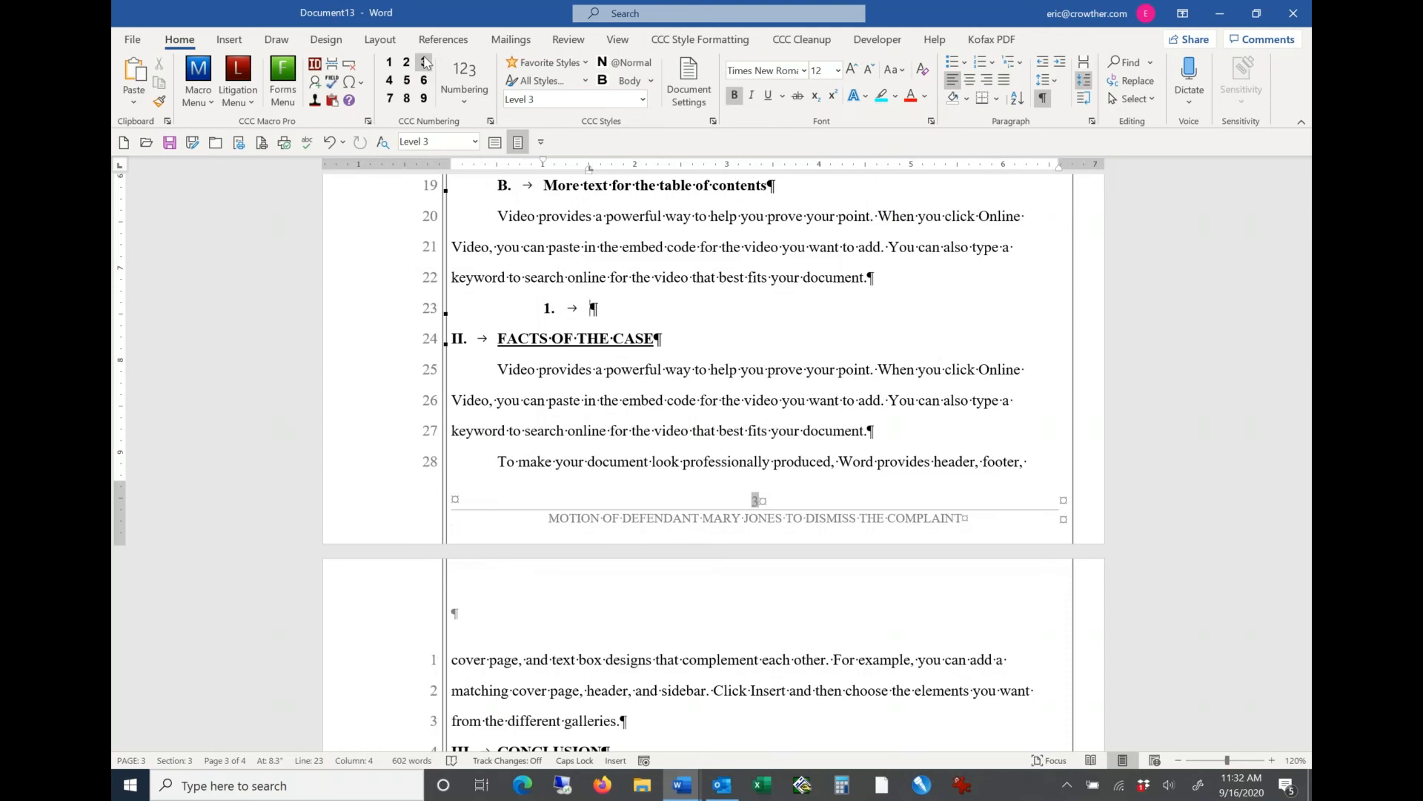
text(moRE)
key(BackSpace)
key(BackSpace)
key(BackSpace)
key(BackSpace)
key(BackSpace)
key(Caps_Lock)
text(More text)
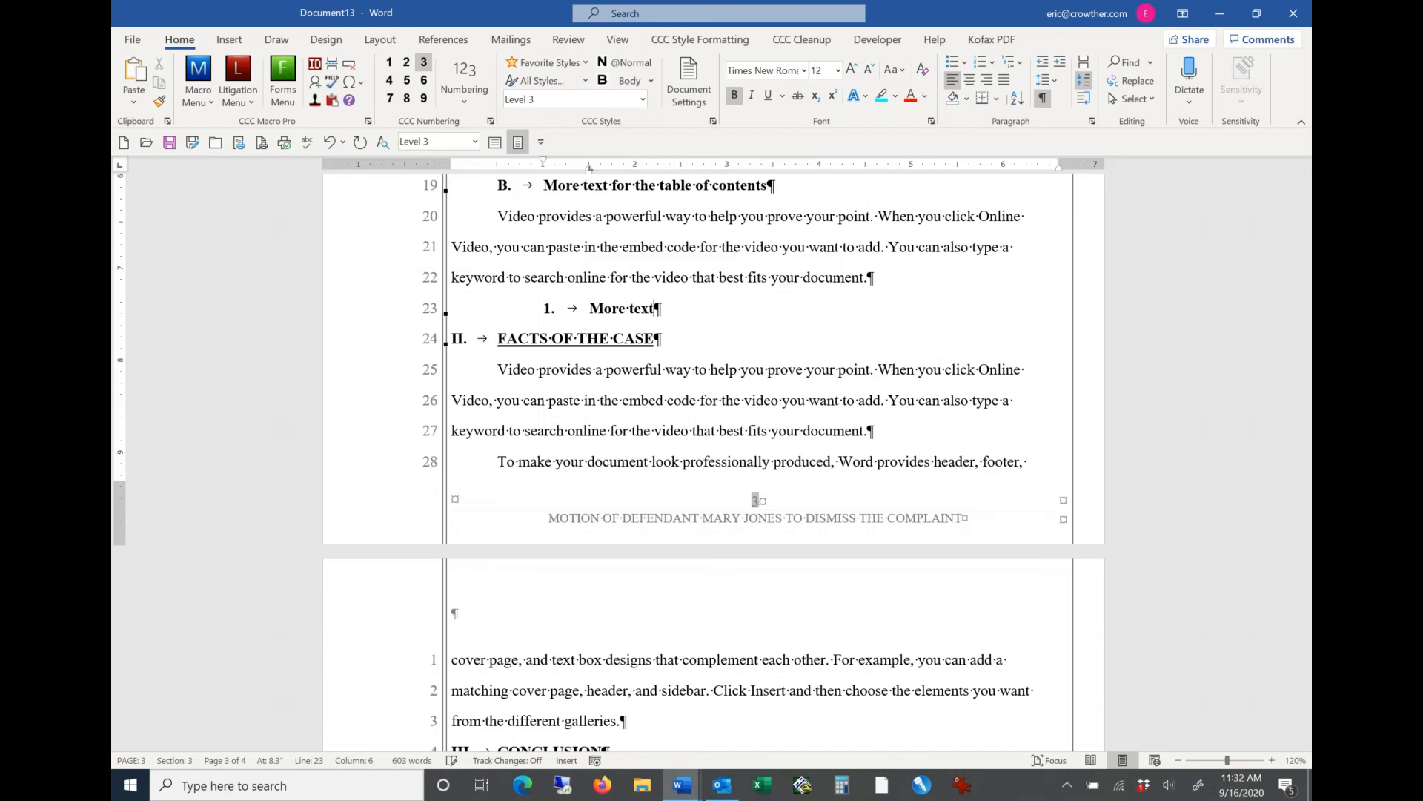
text( for level 3)
key(Return)
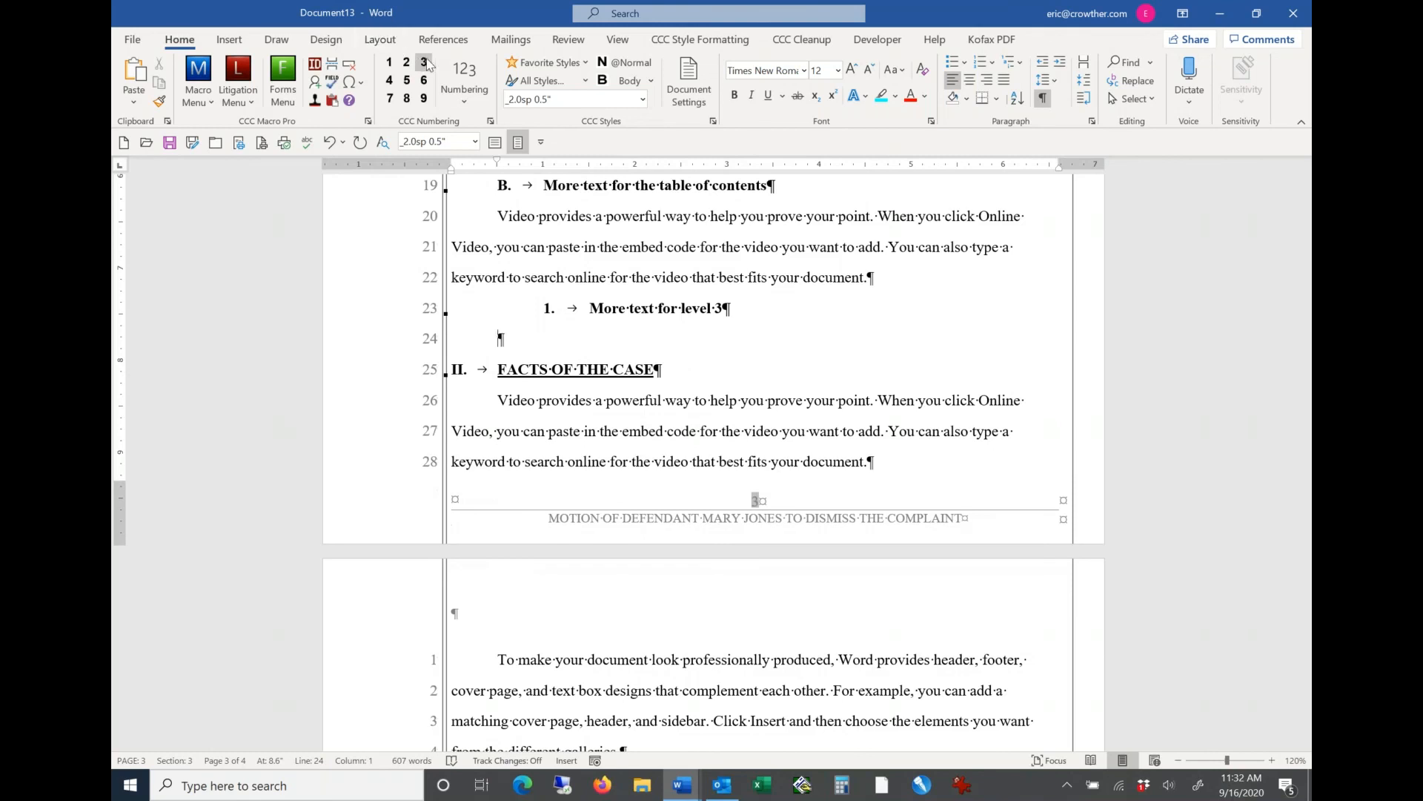
Step: Add a second level 3 heading reading "Text for the Toc" directly above FACTS OF THE CASE
click(426, 61)
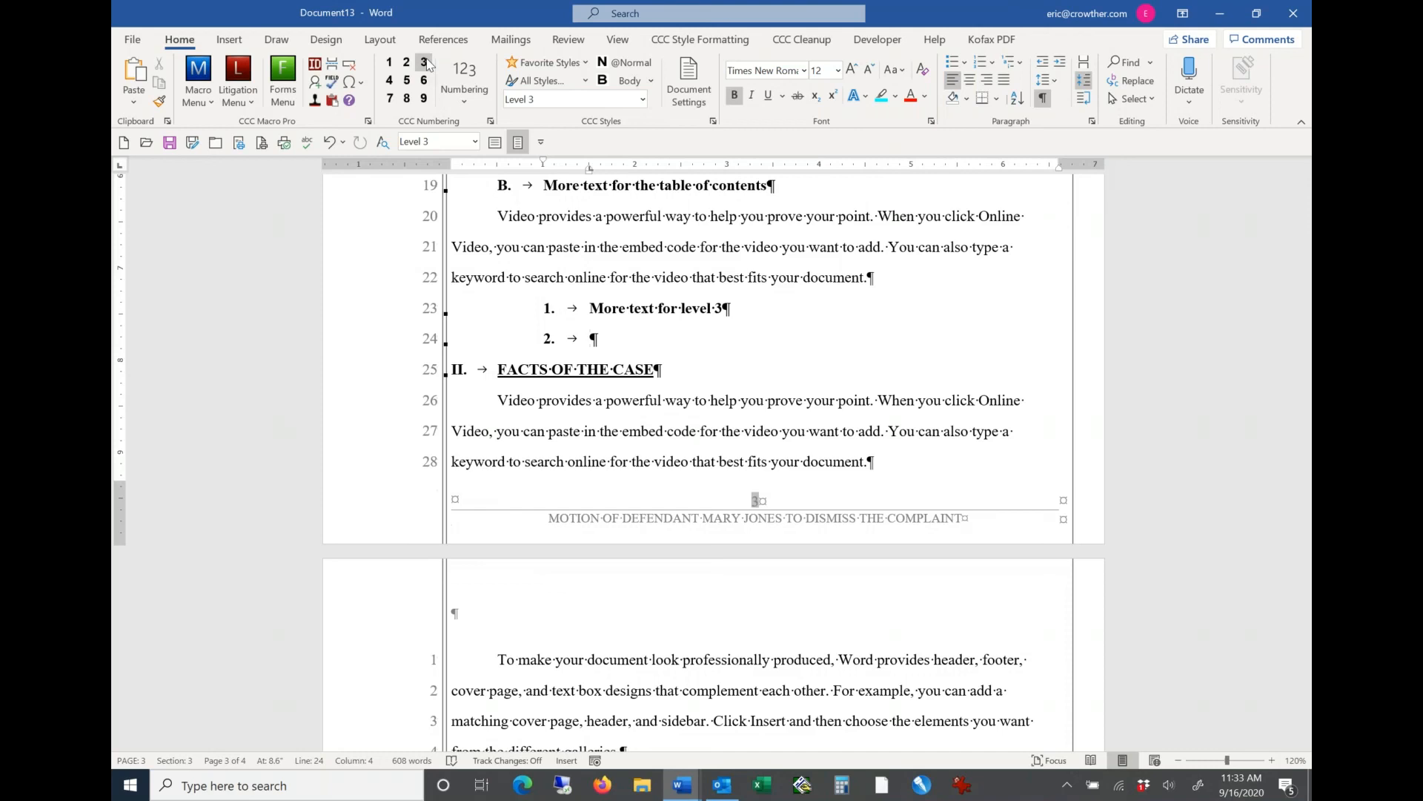
text(text for the To)
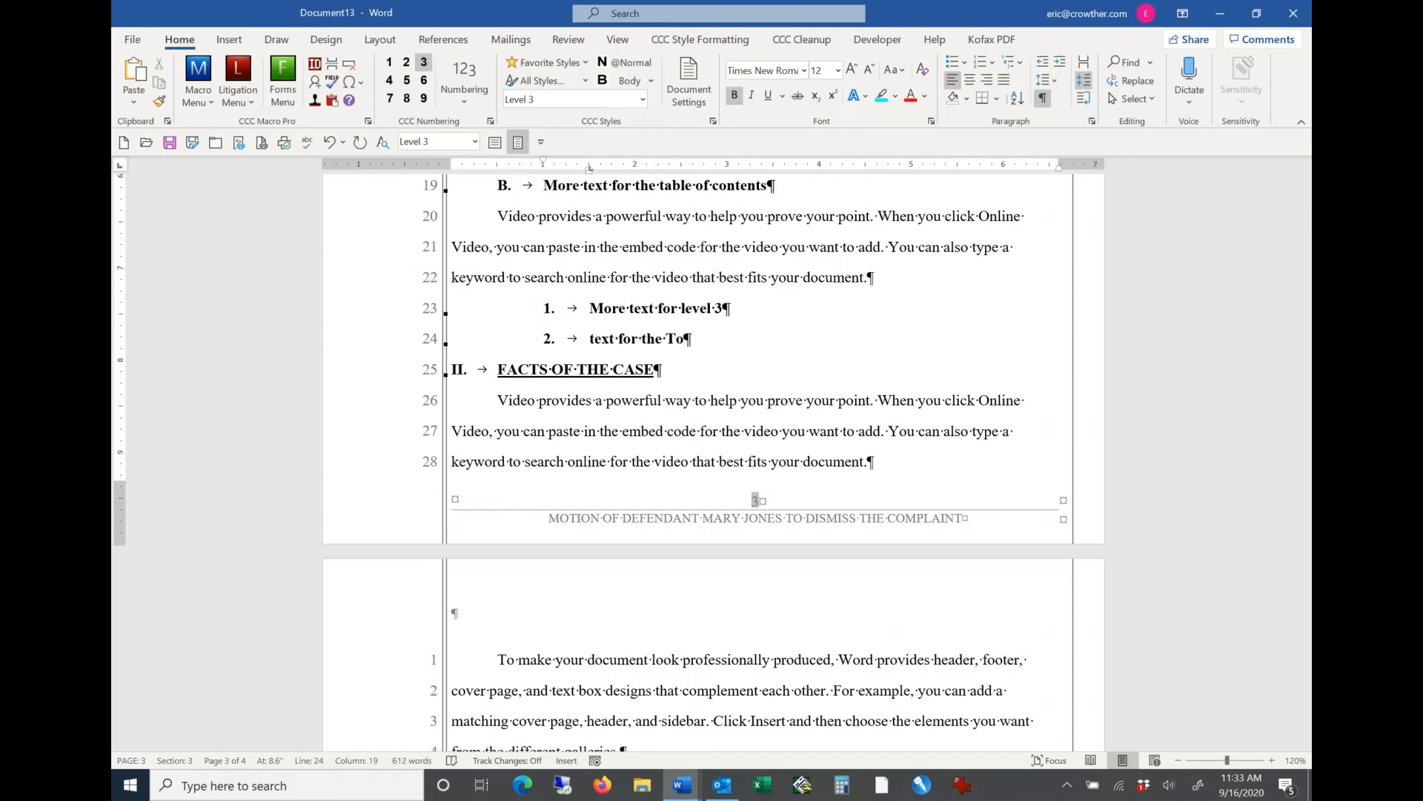
text(c)
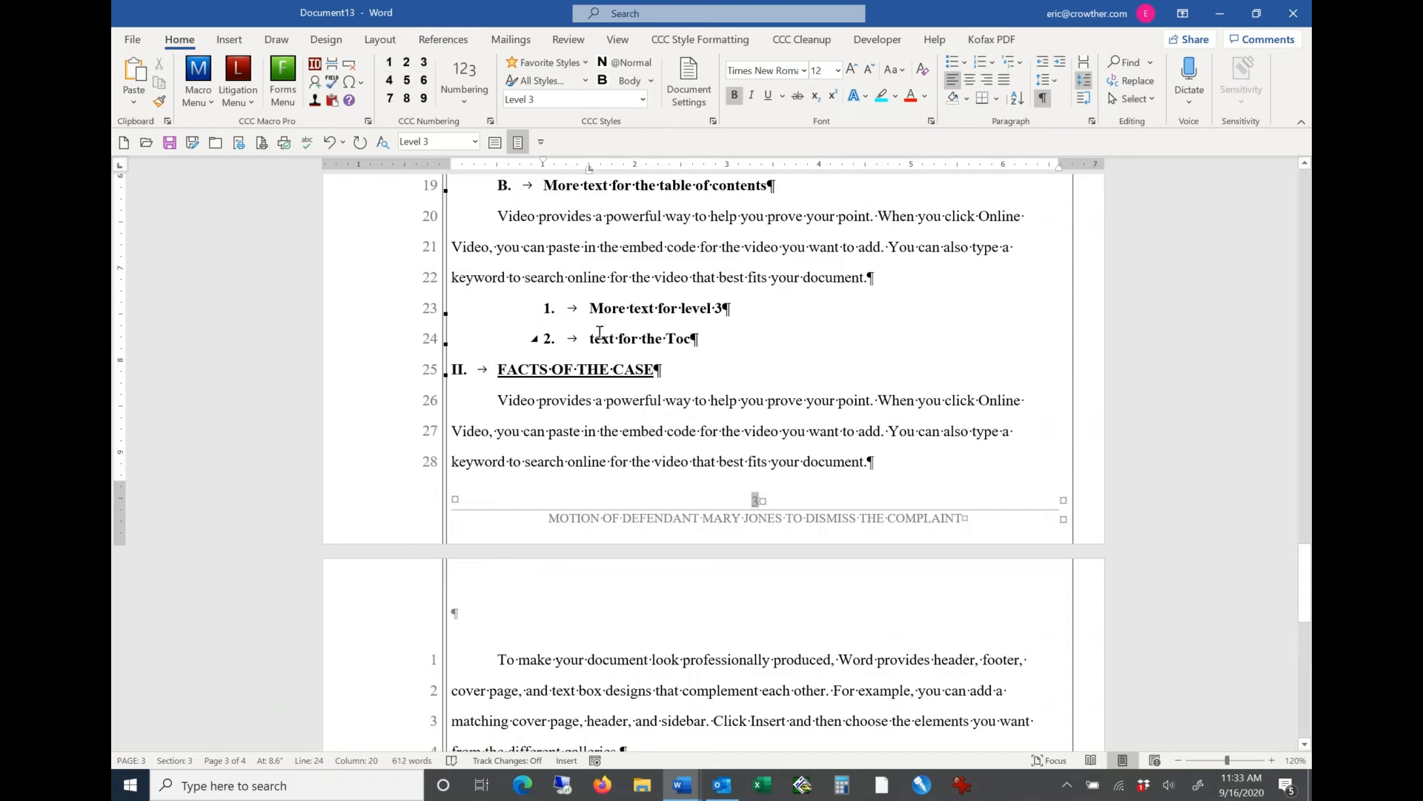
click(596, 335)
key(BackSpace)
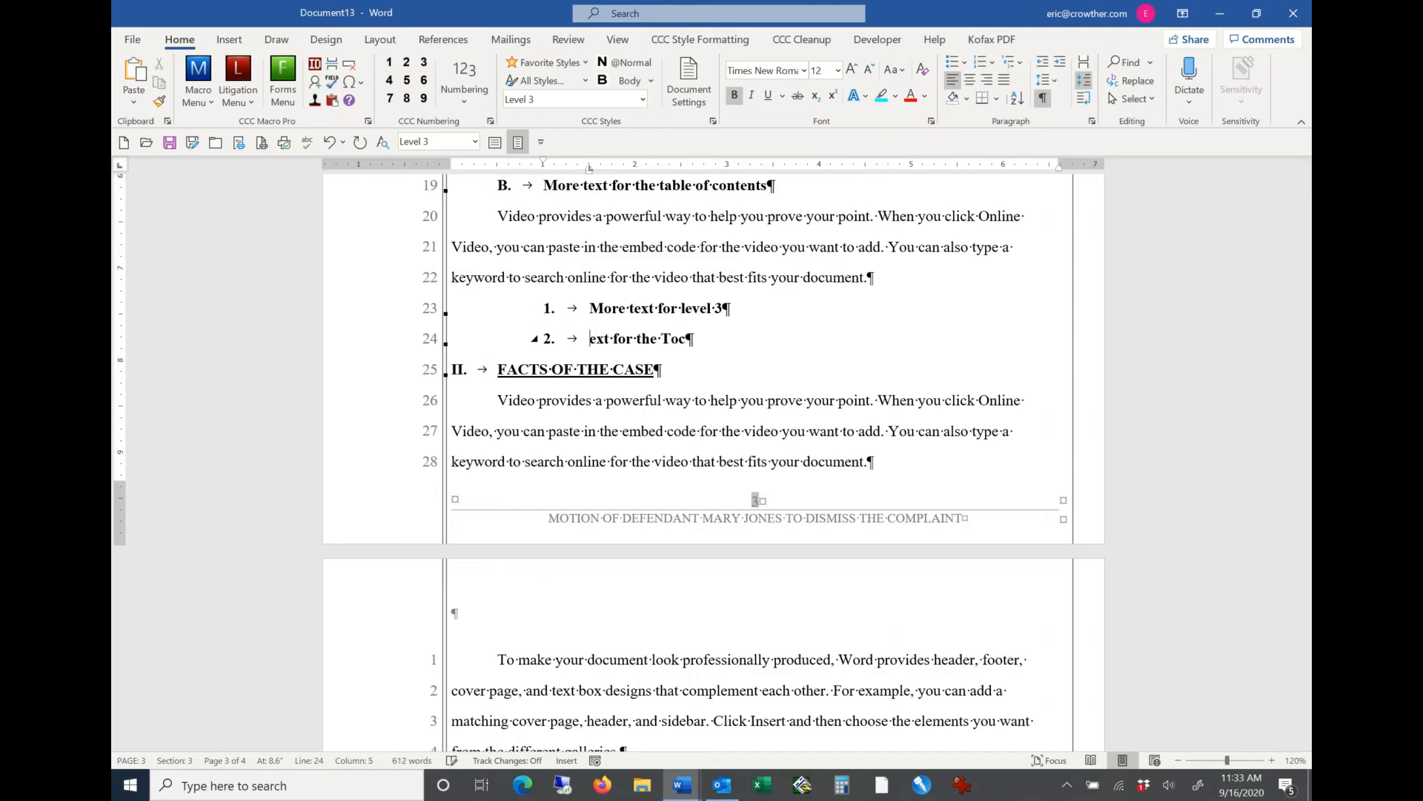
text(T)
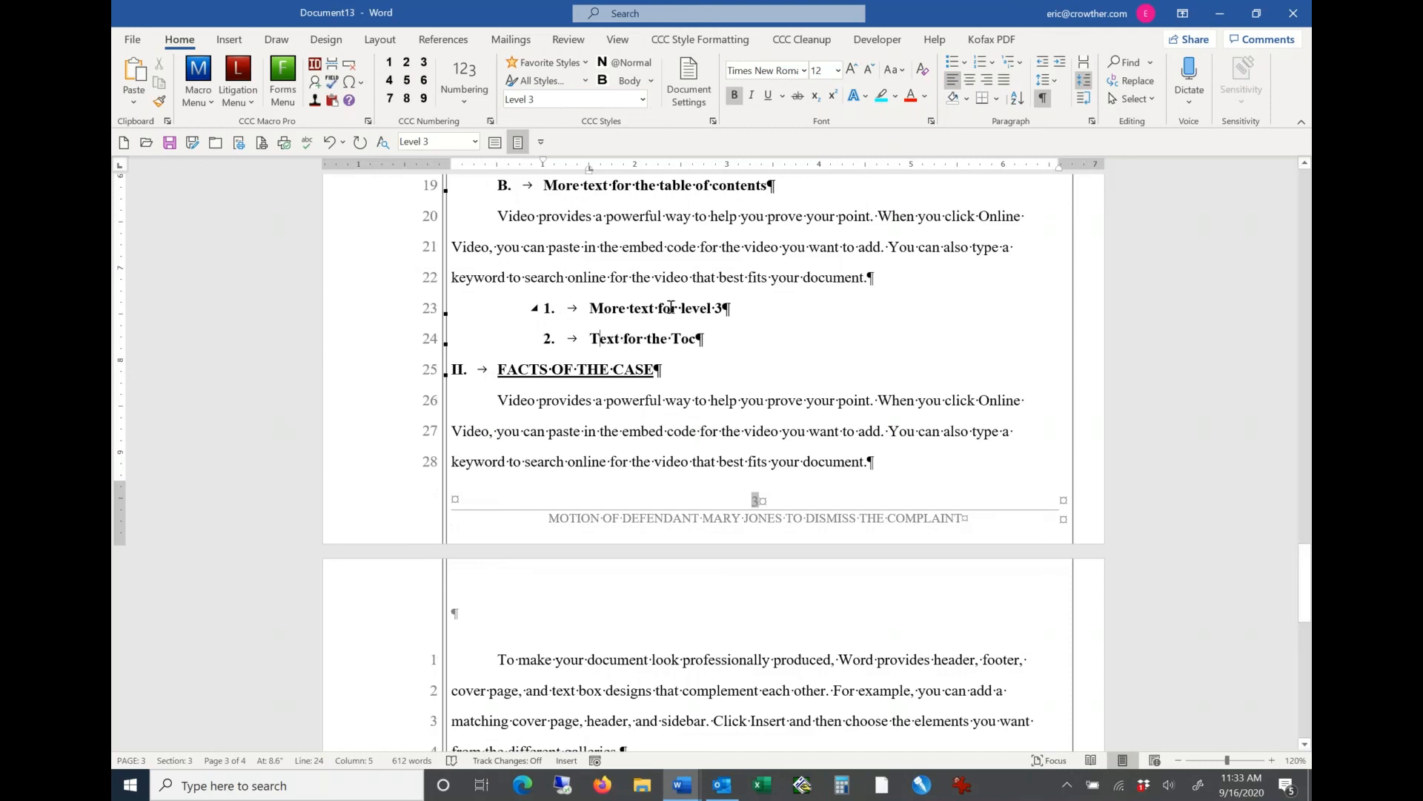
Step: Change the level 3 heading number format to i, ii, iii, preceded by an opening parenthesis and followed by a closing parenthesis
click(634, 305)
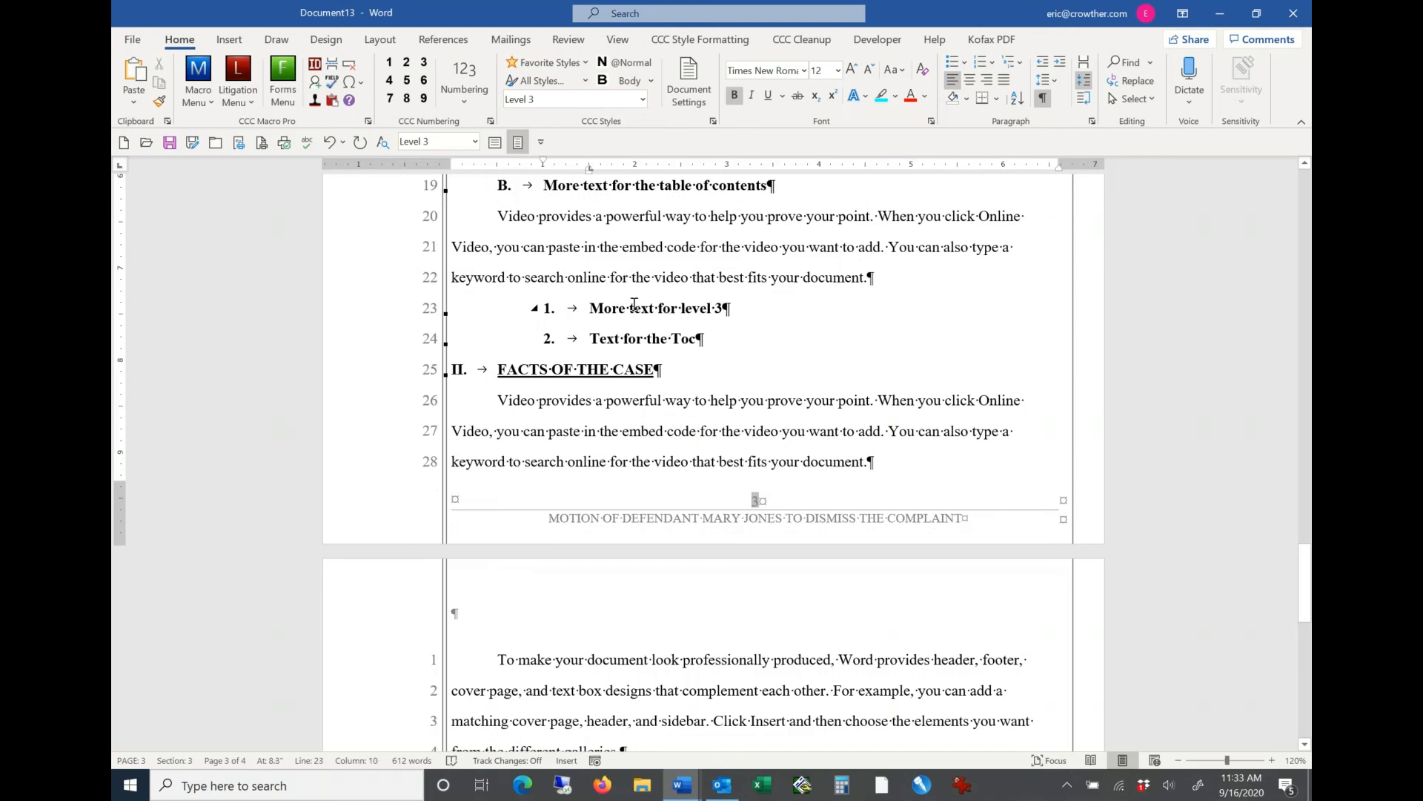
click(721, 41)
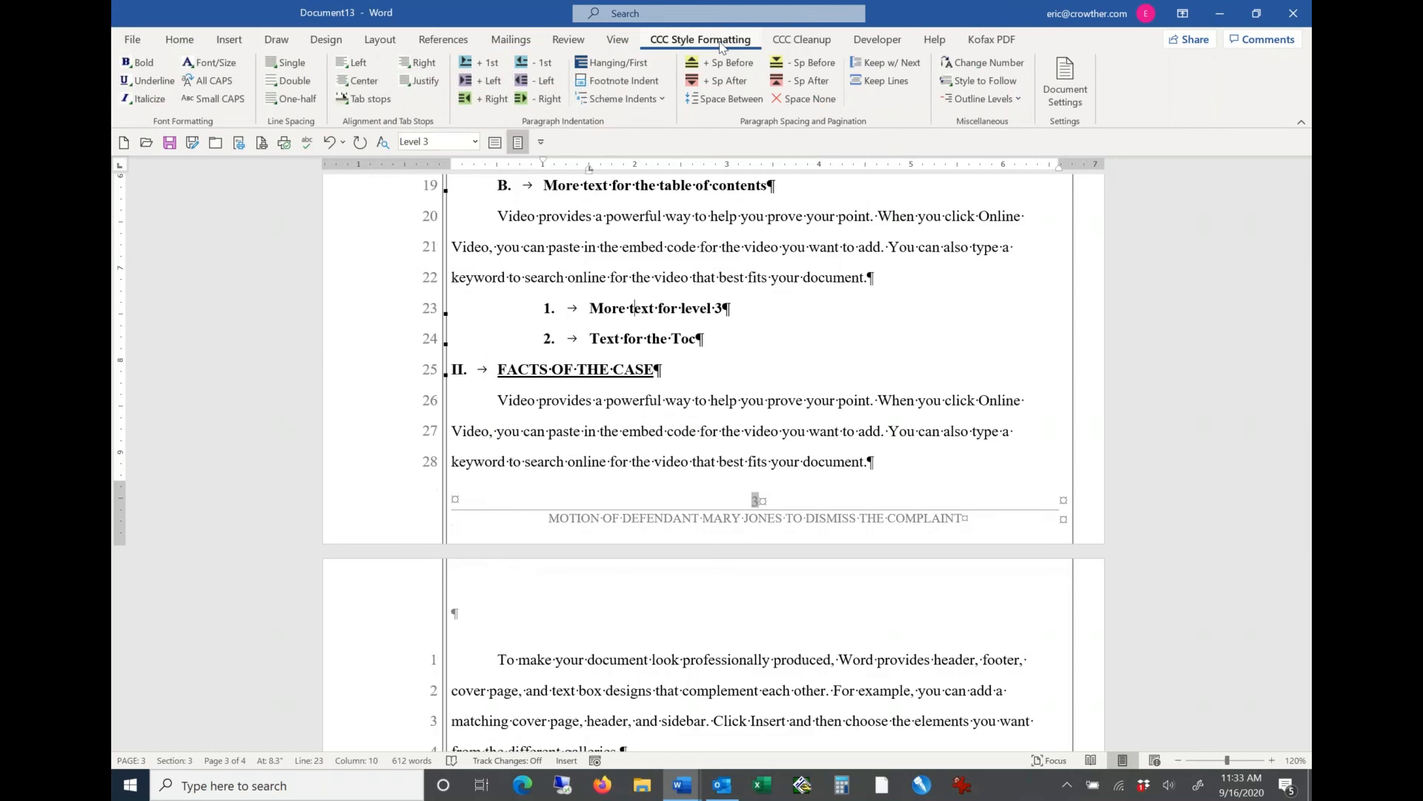
click(1006, 69)
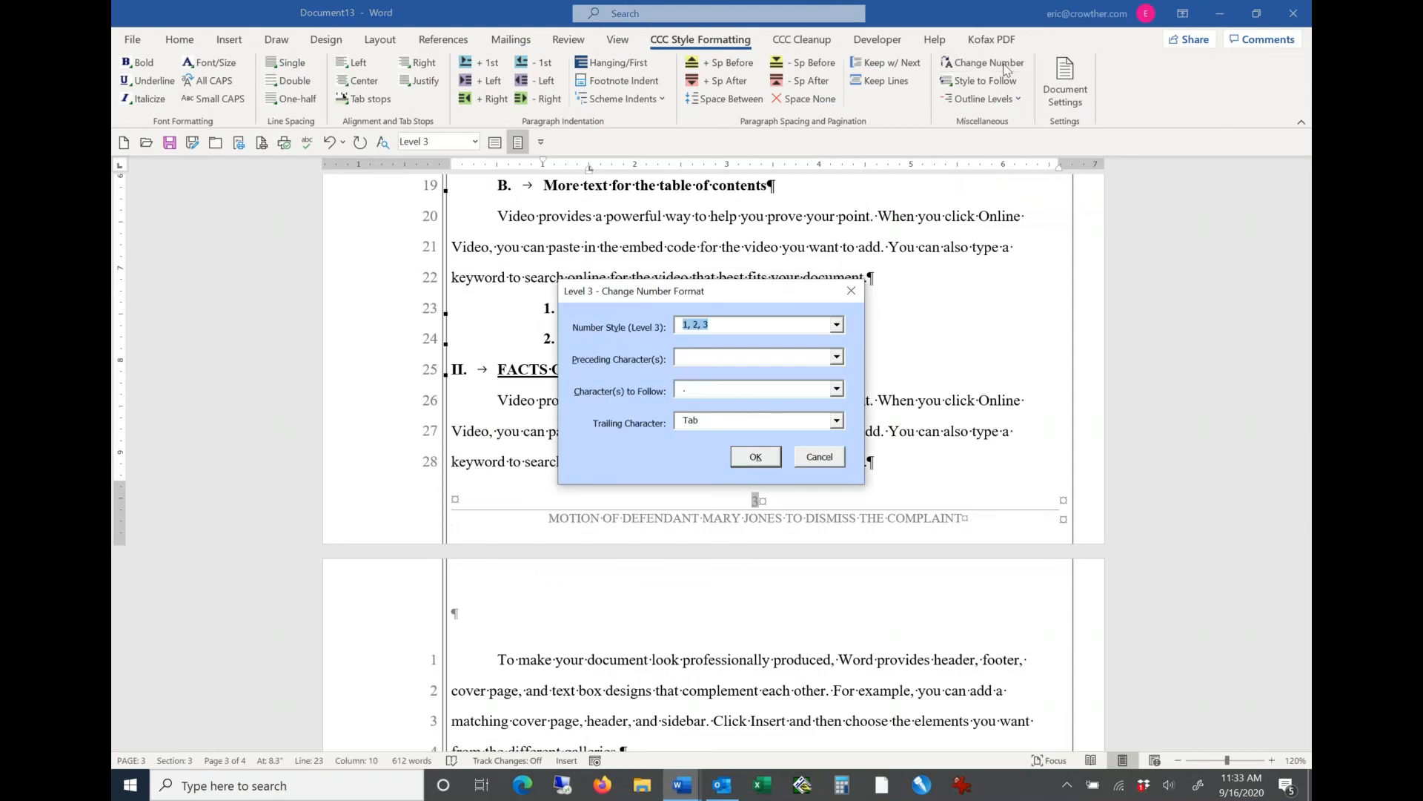
click(836, 325)
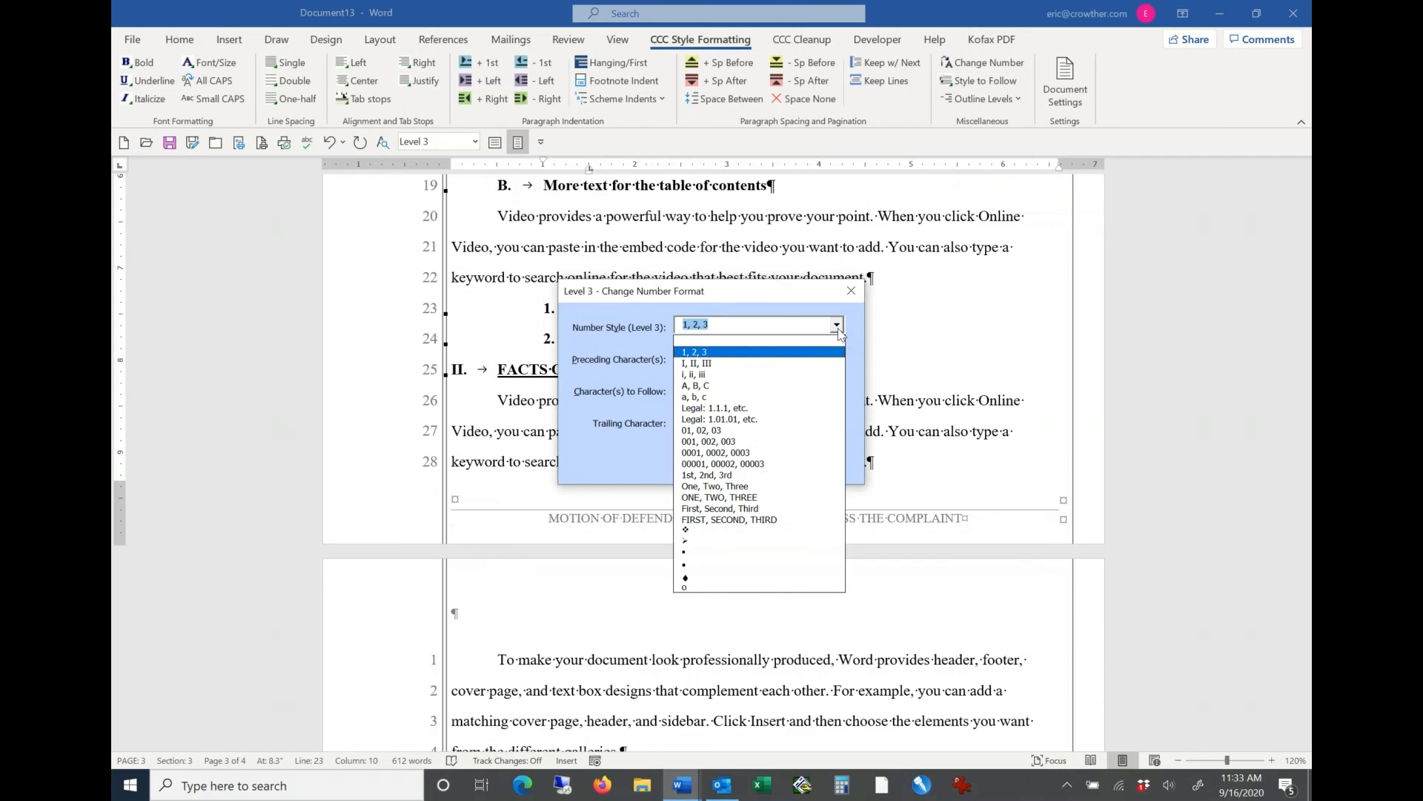
click(708, 375)
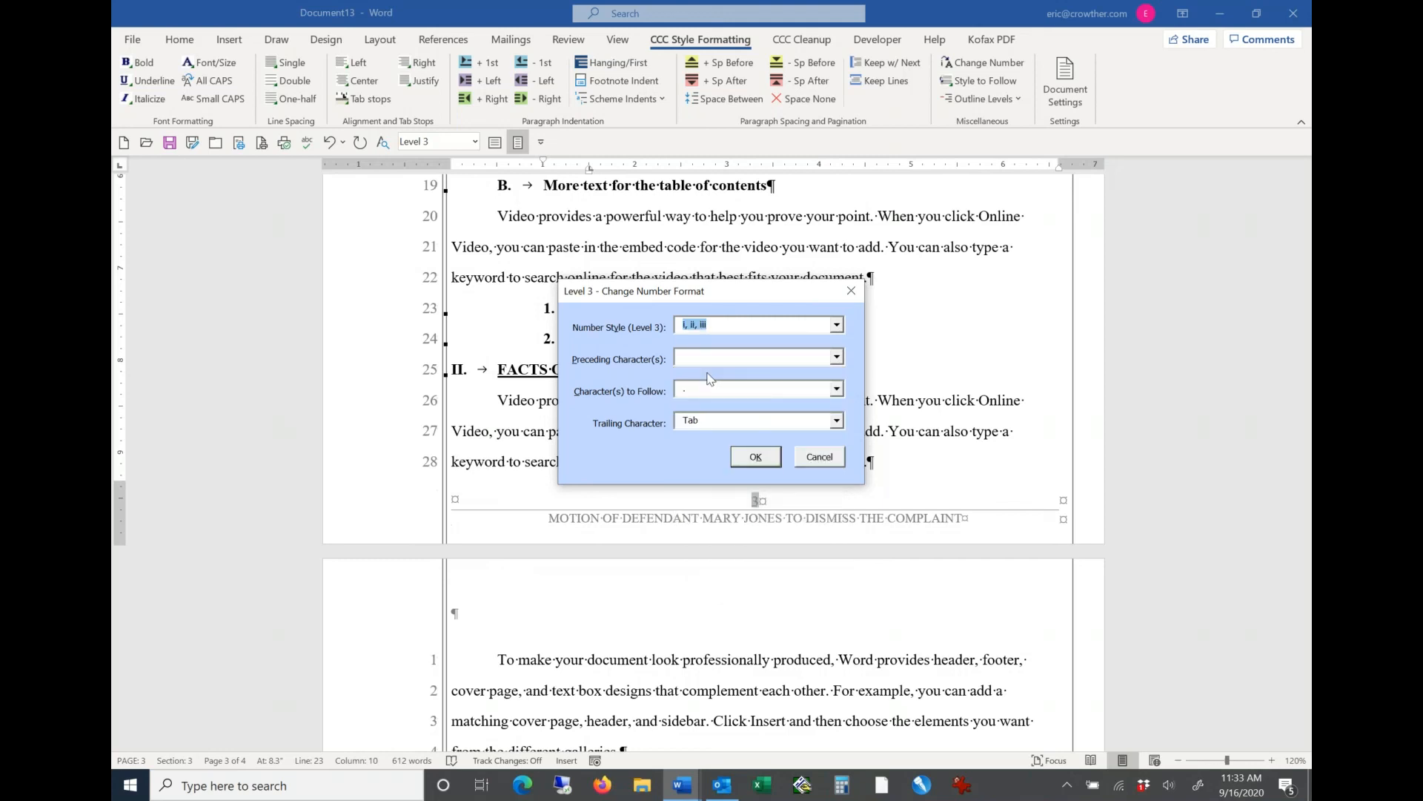
click(704, 363)
text(()
click(837, 389)
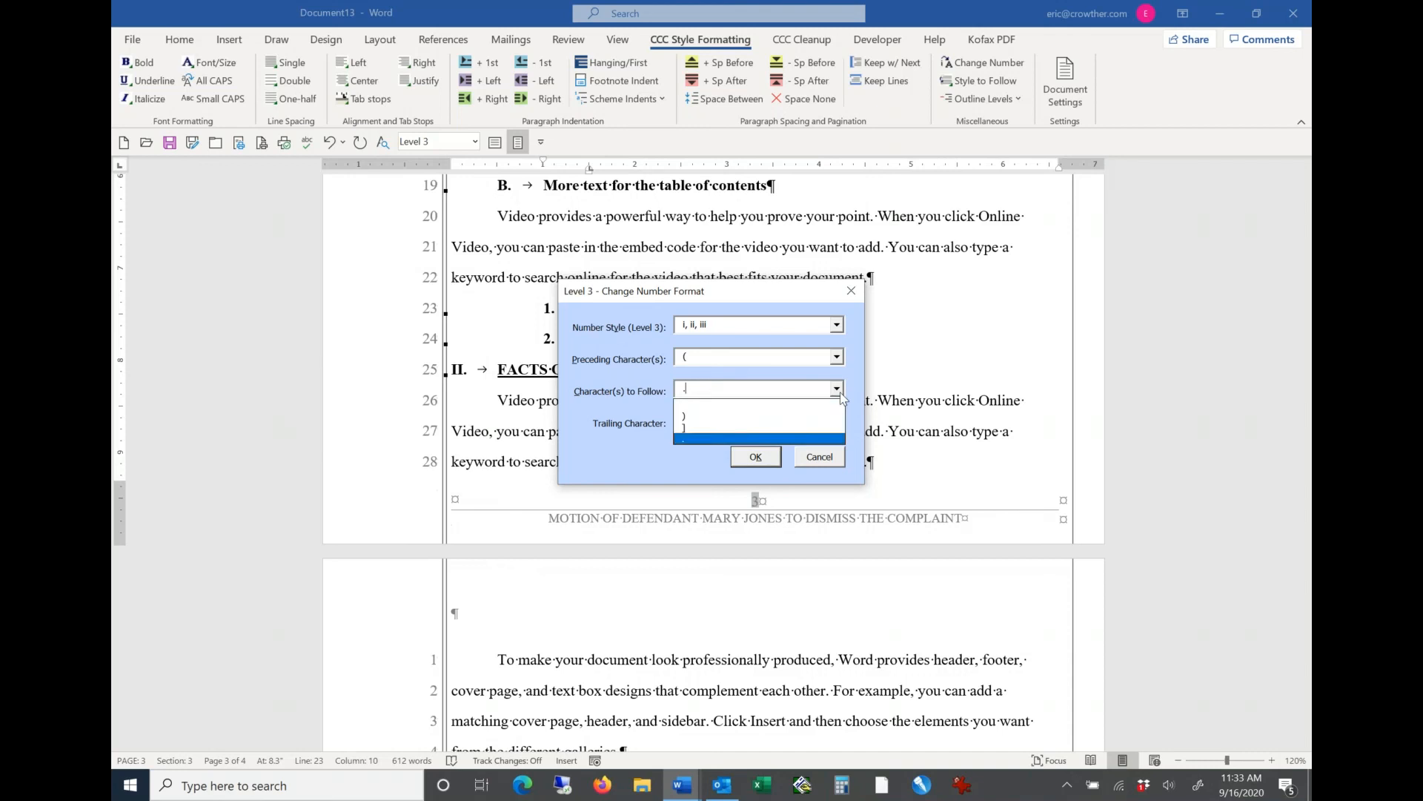
click(732, 418)
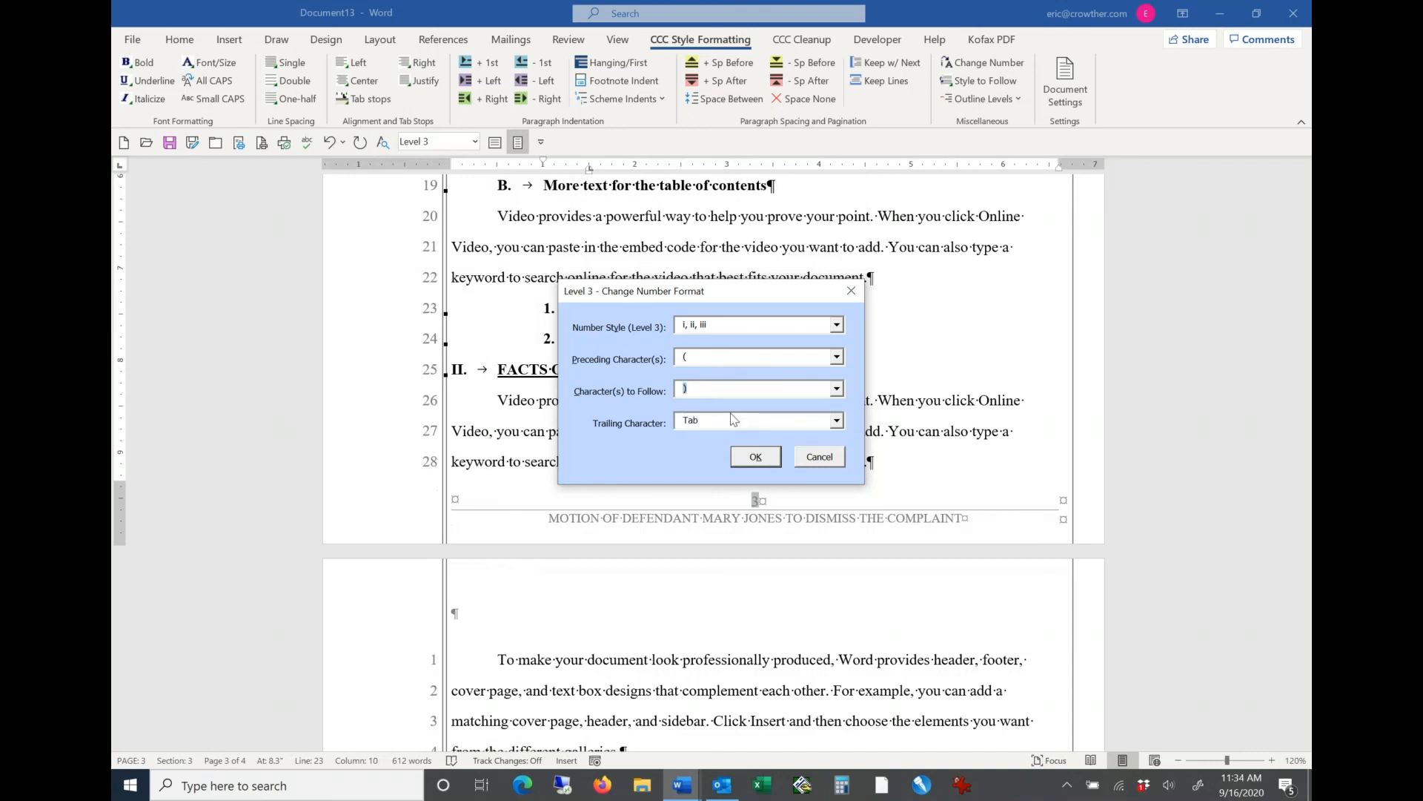
click(756, 456)
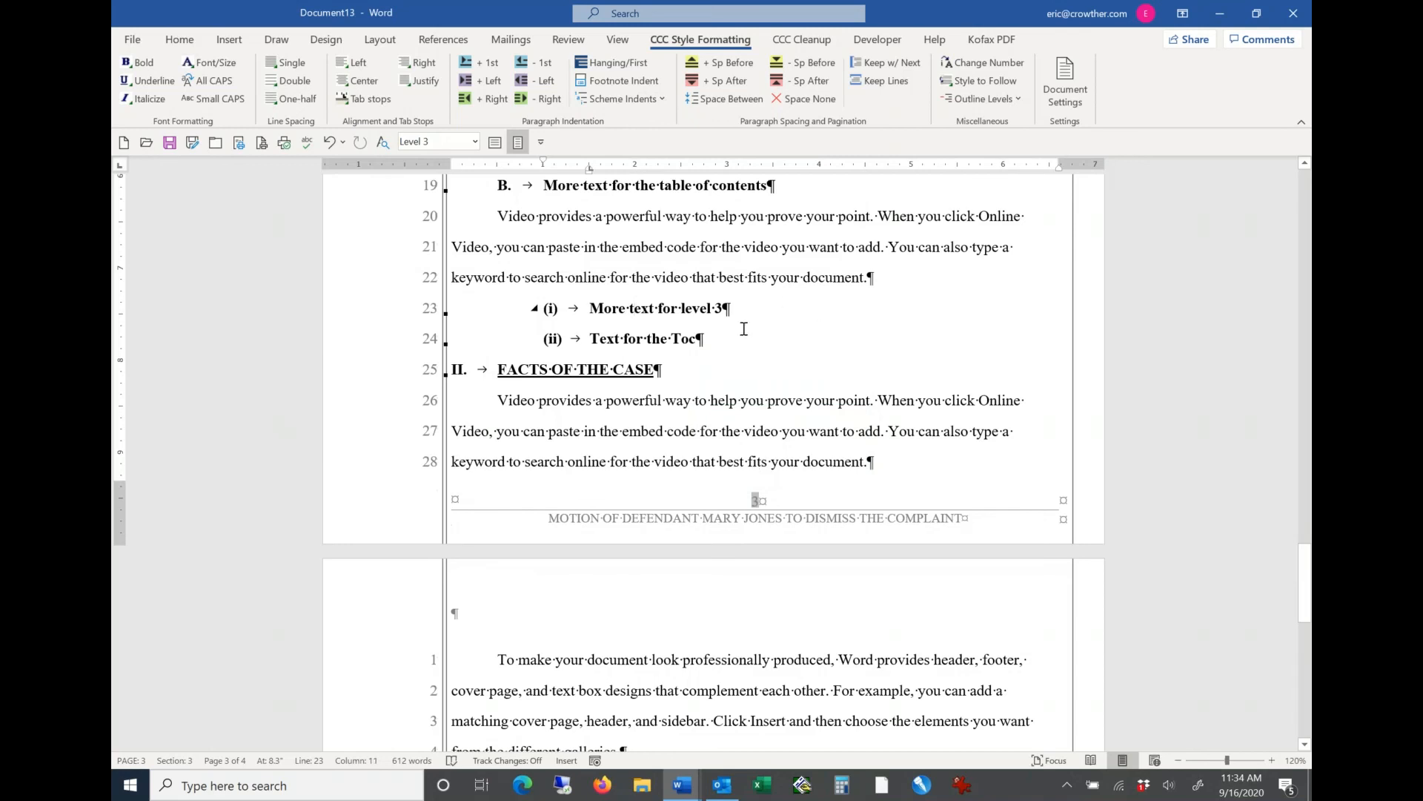
Step: Add a third level 3 heading reading "Little romans" below the heading "Text for the Toc"
click(720, 357)
key(Return)
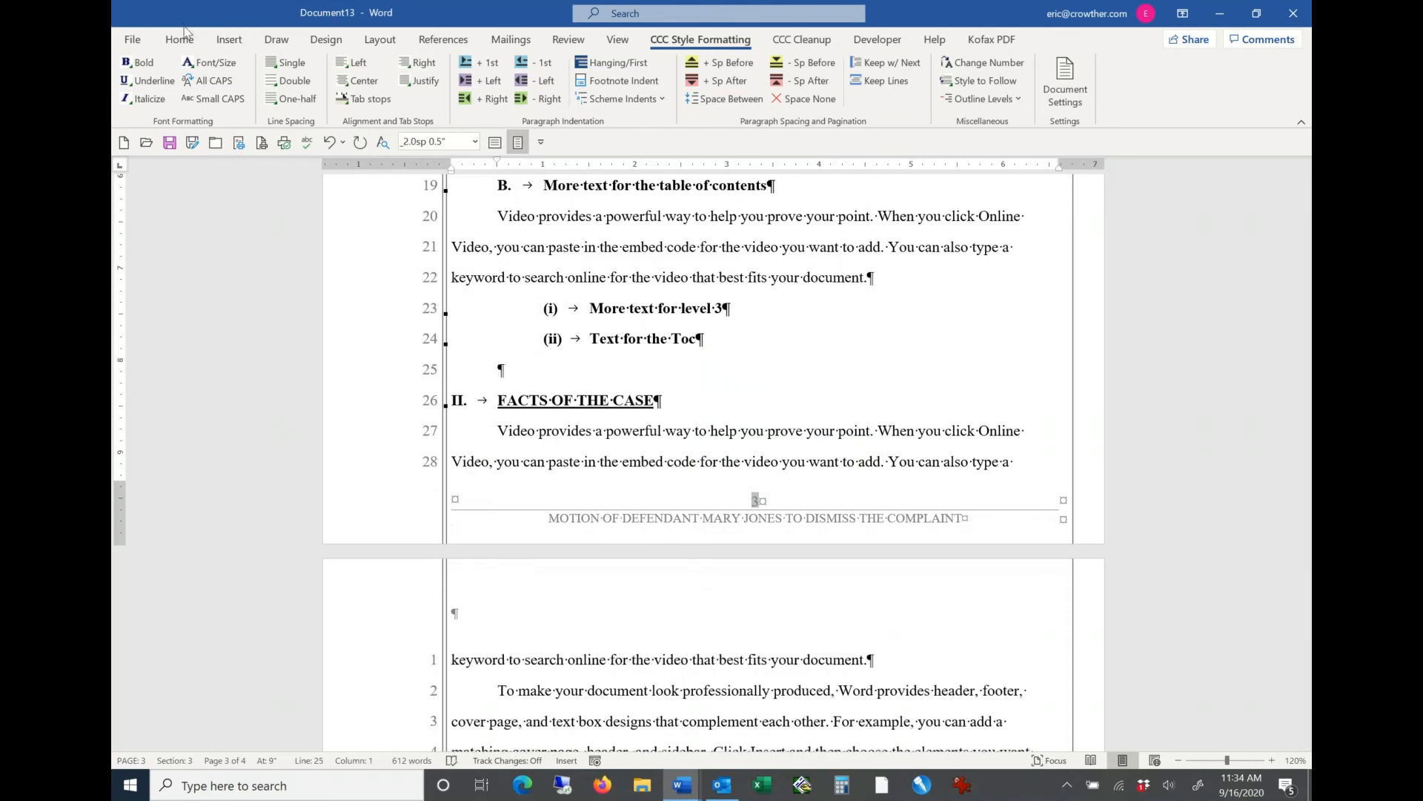
click(184, 43)
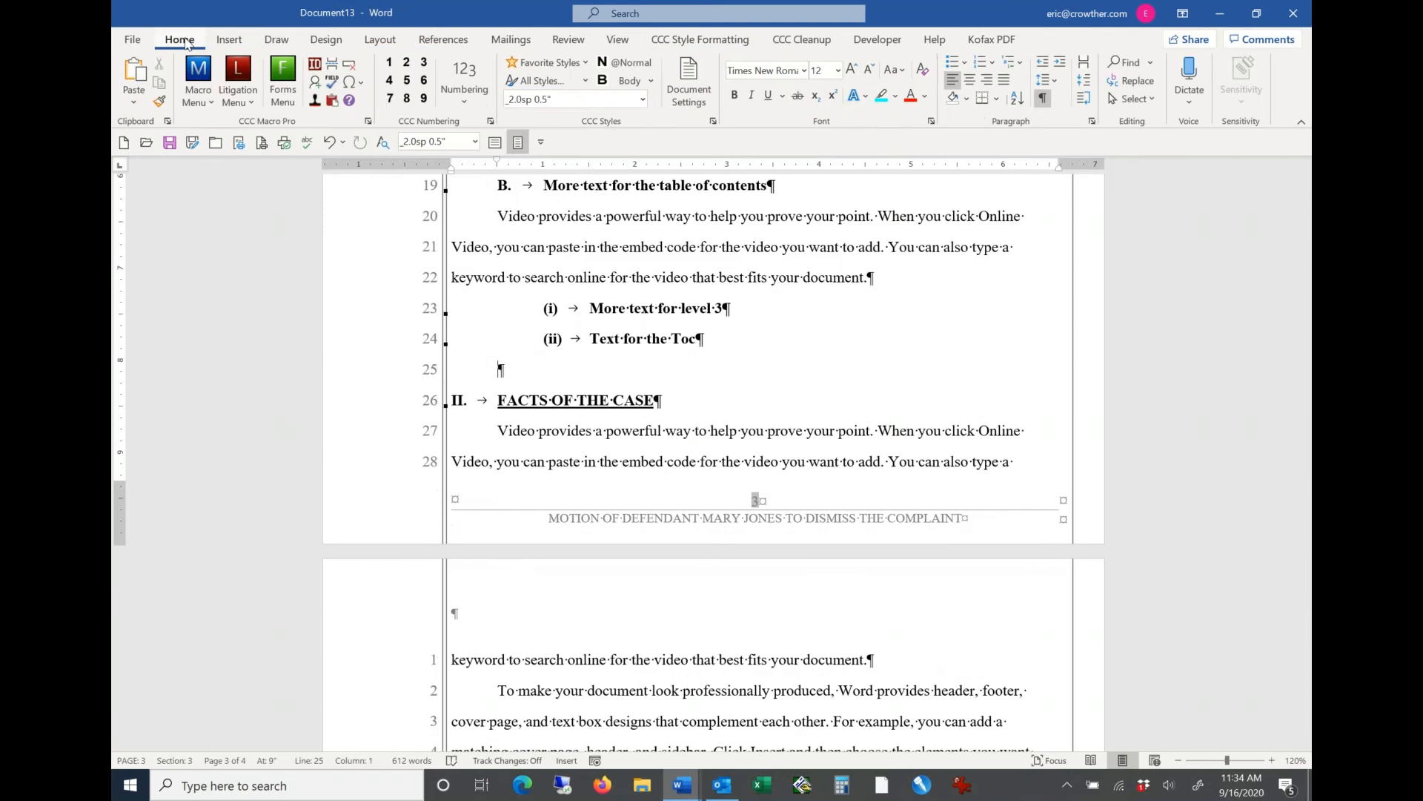
click(424, 64)
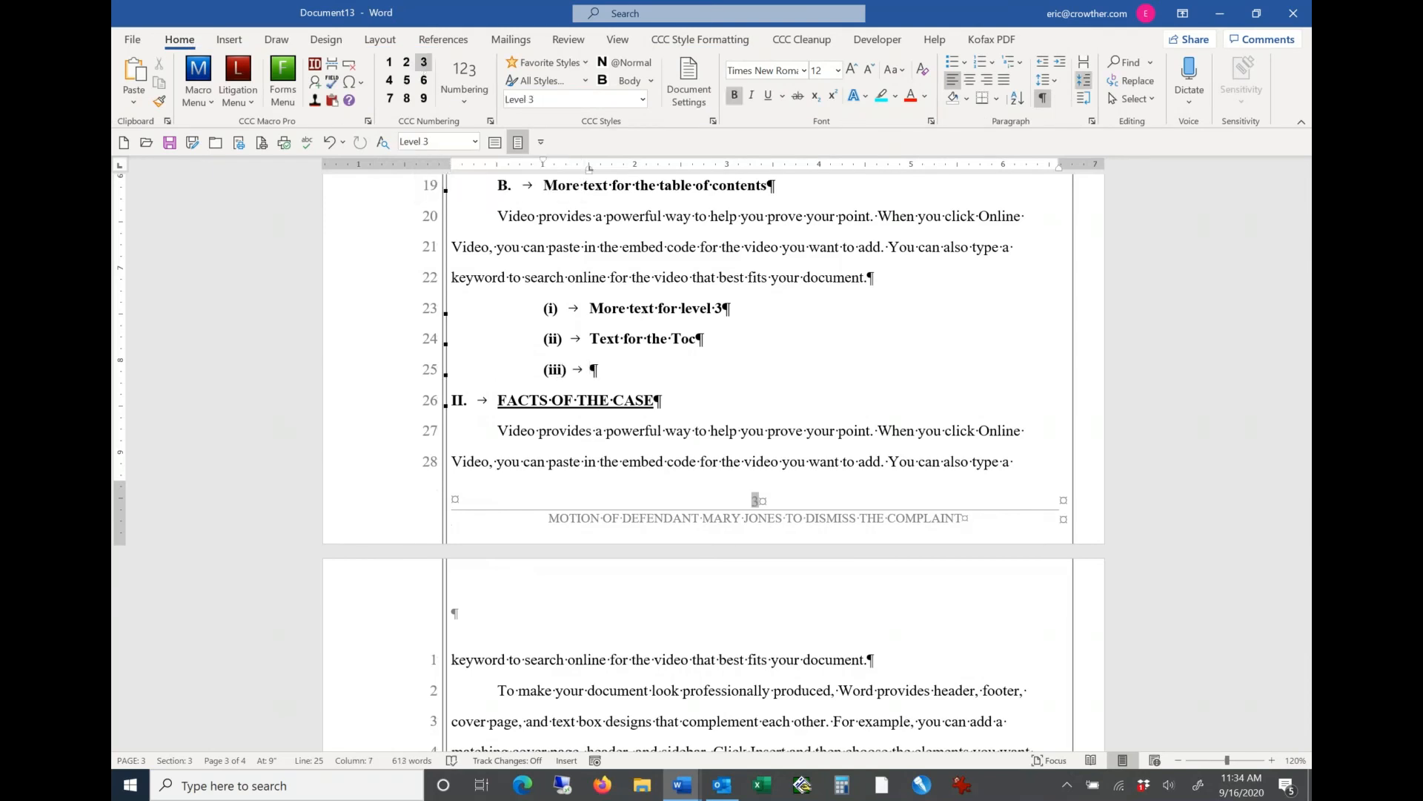
text(Little romans)
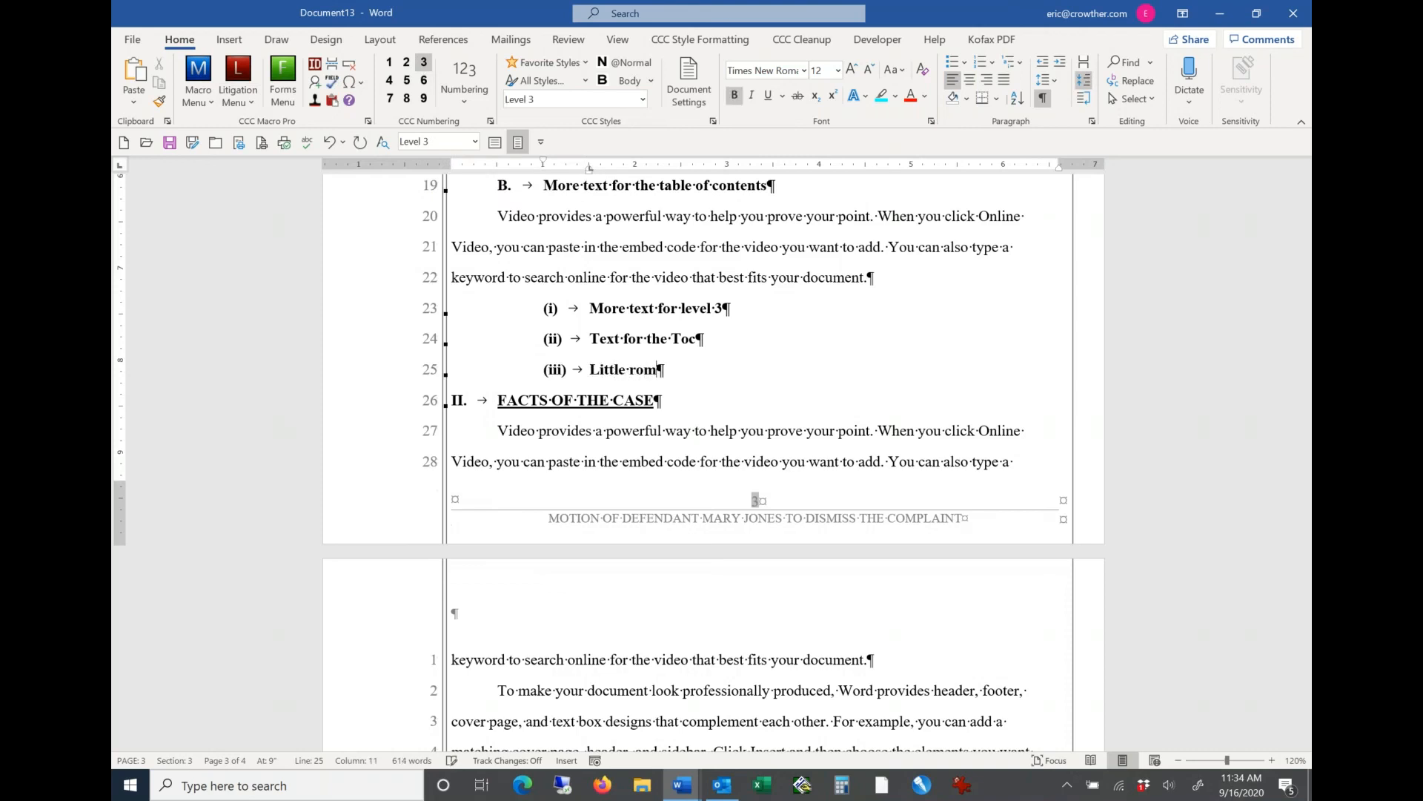
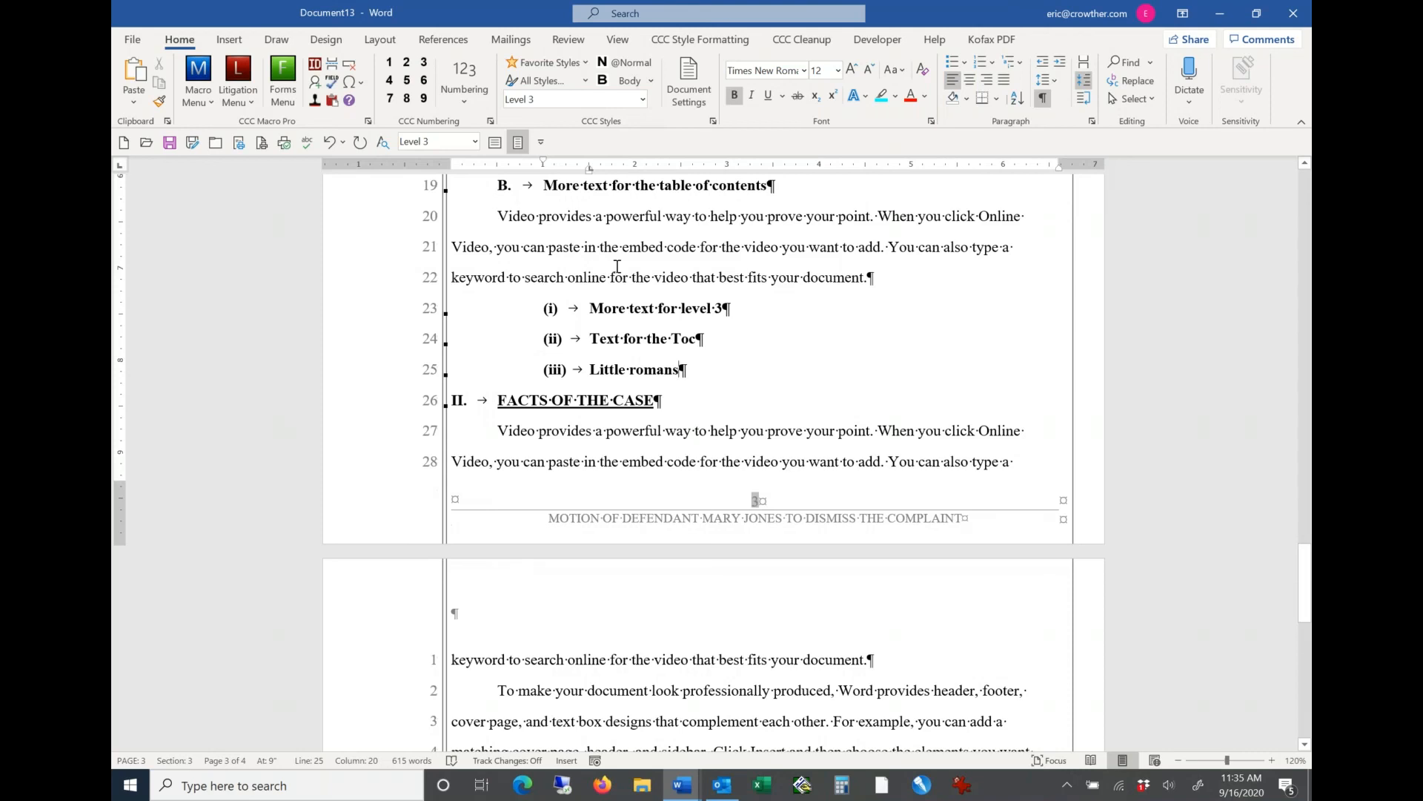
Step: Update the pleading's existing table of contents from the litigation macros
click(238, 74)
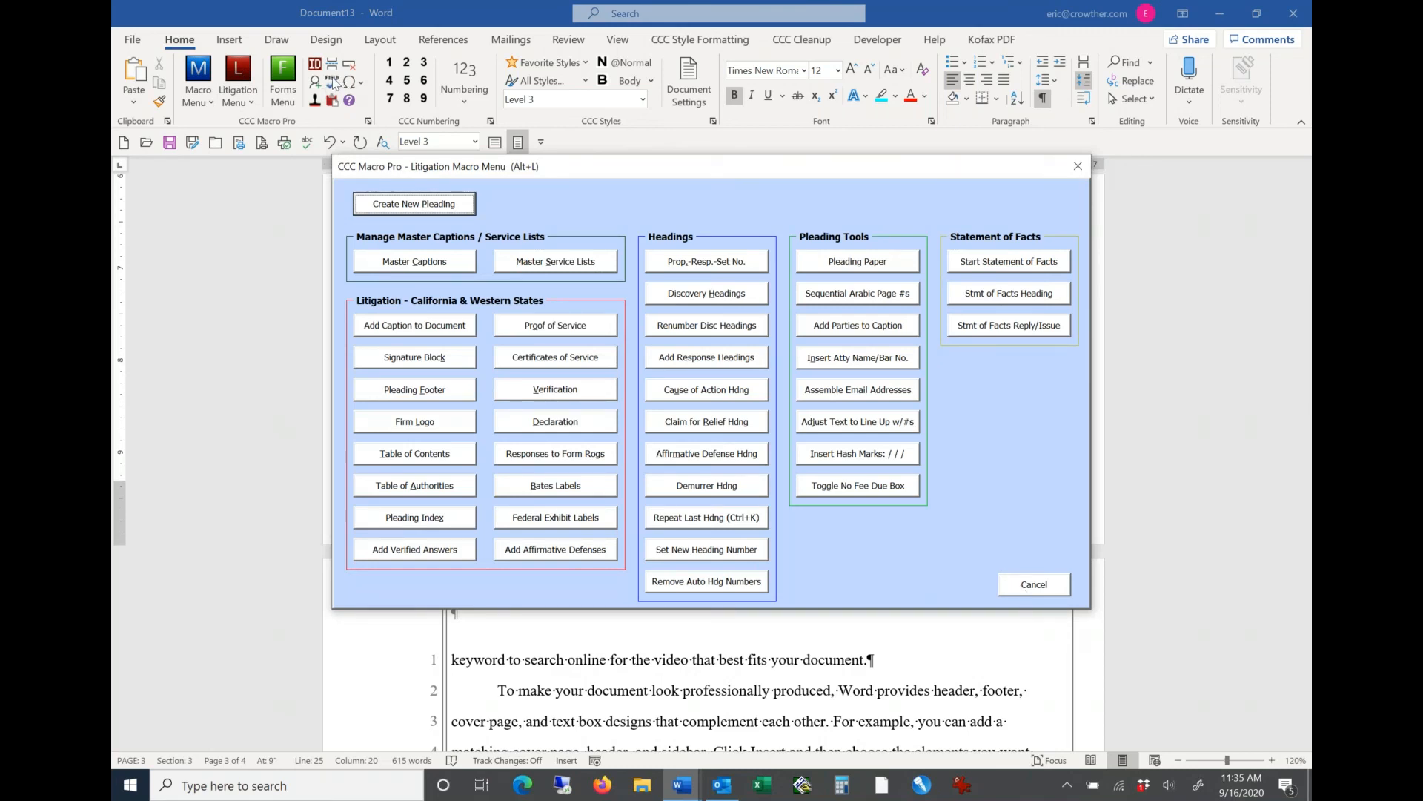
click(416, 452)
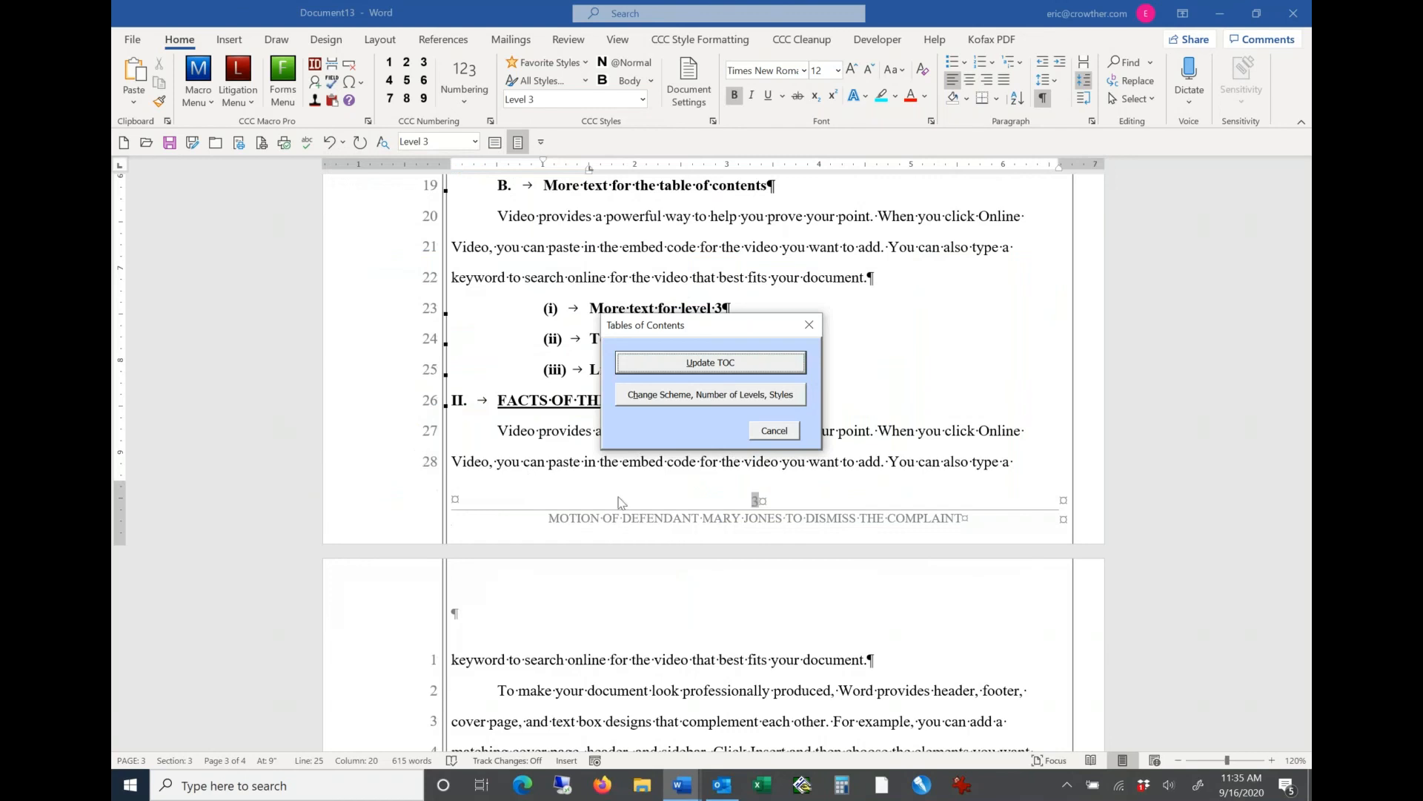
click(728, 363)
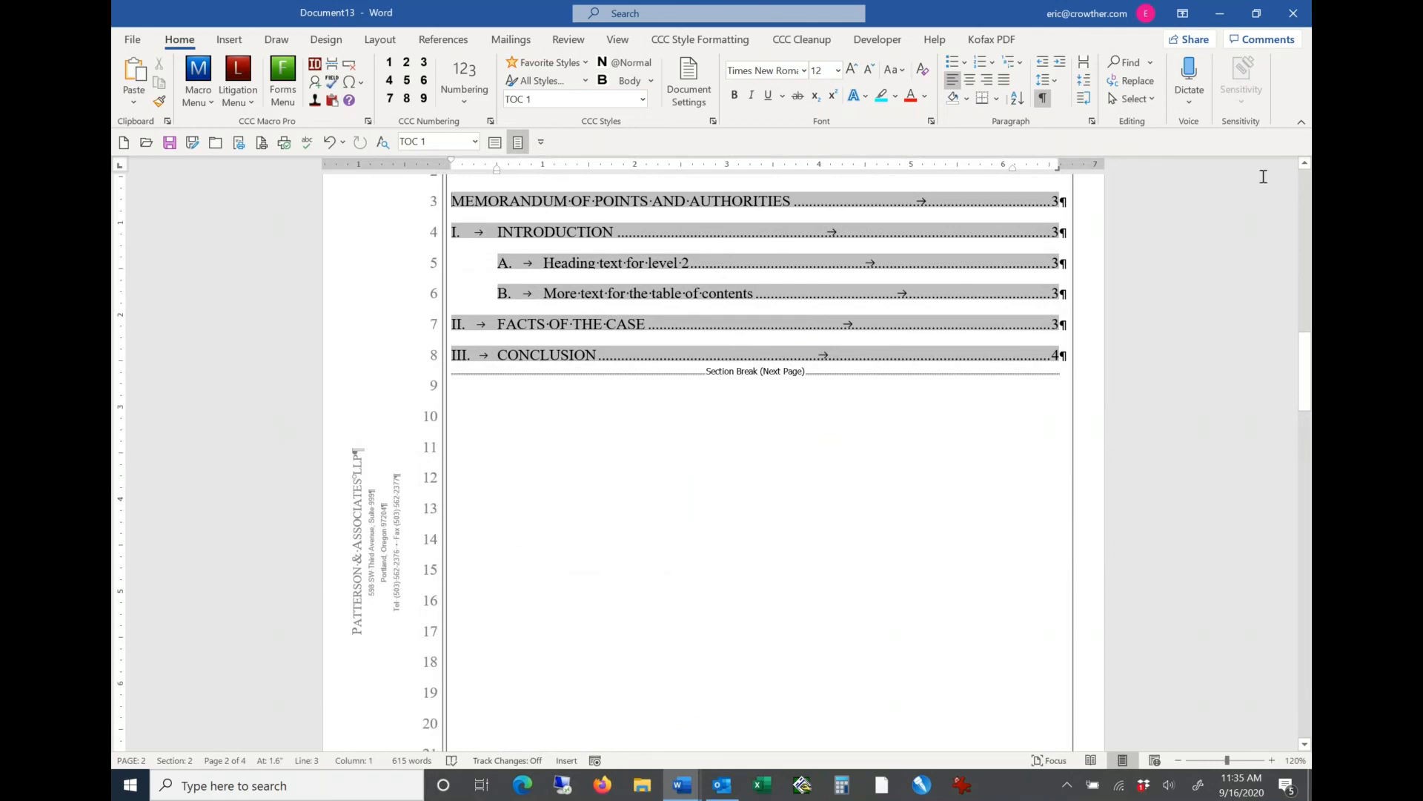
Step: Rebuild the table of contents to include 3 numbering levels, keeping hyperlinks inserted
click(1308, 166)
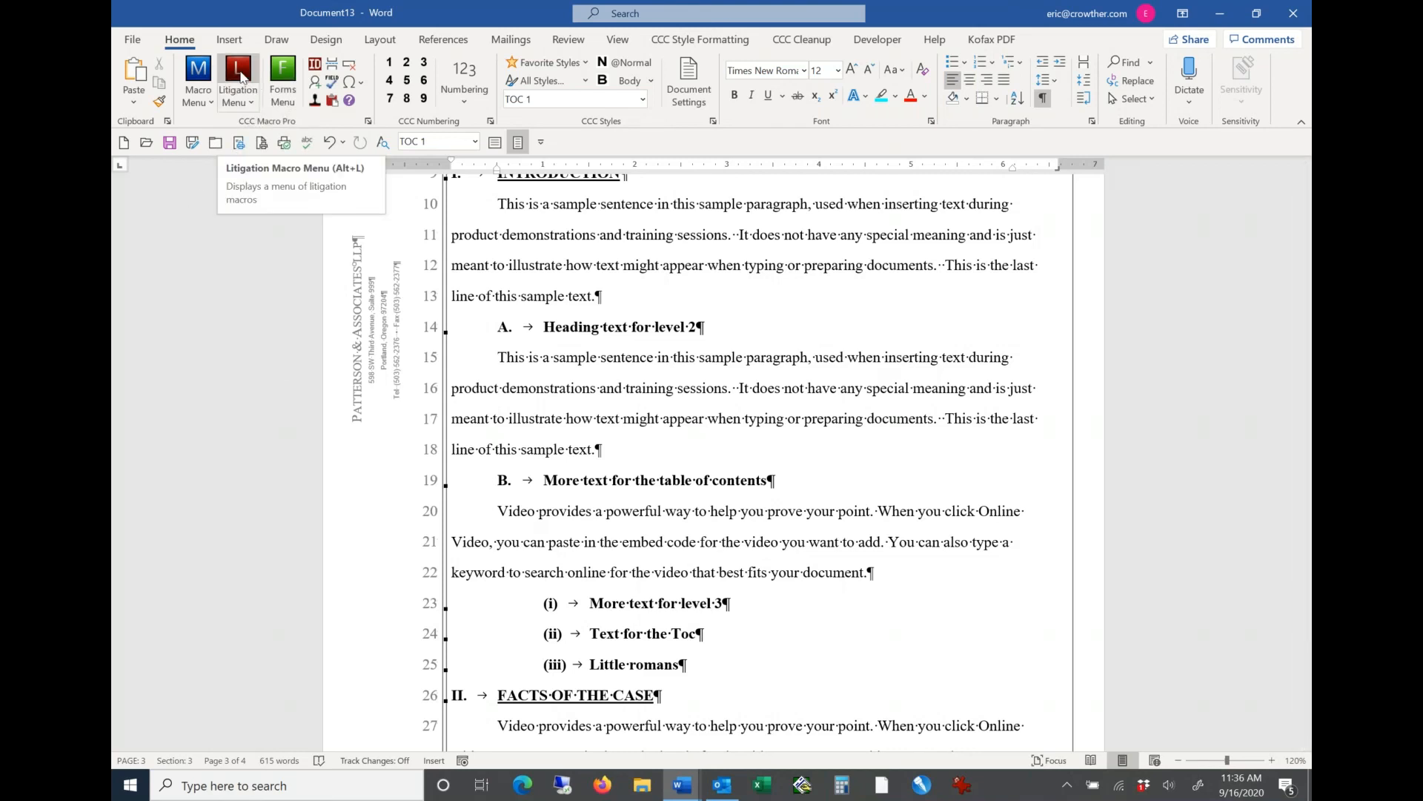
click(239, 74)
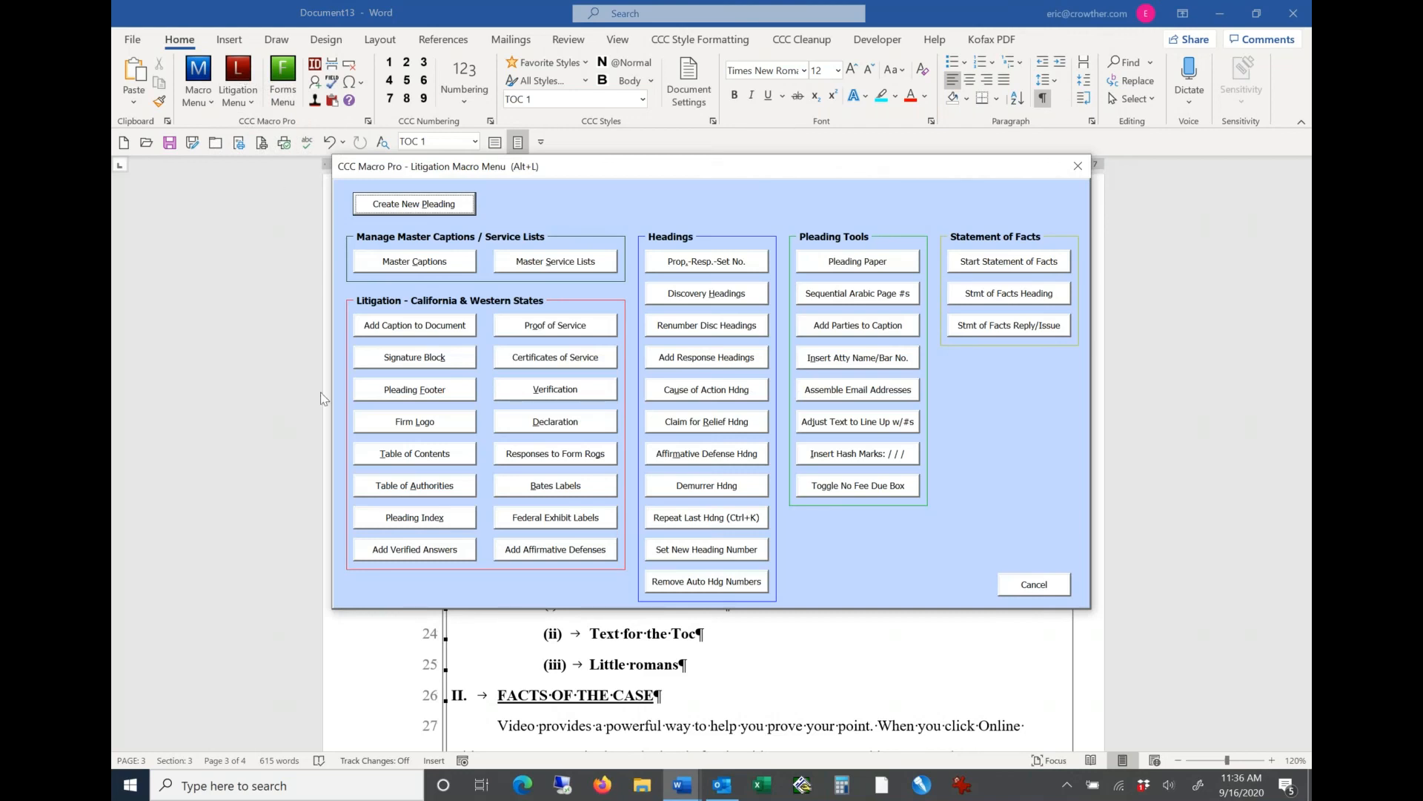
click(419, 455)
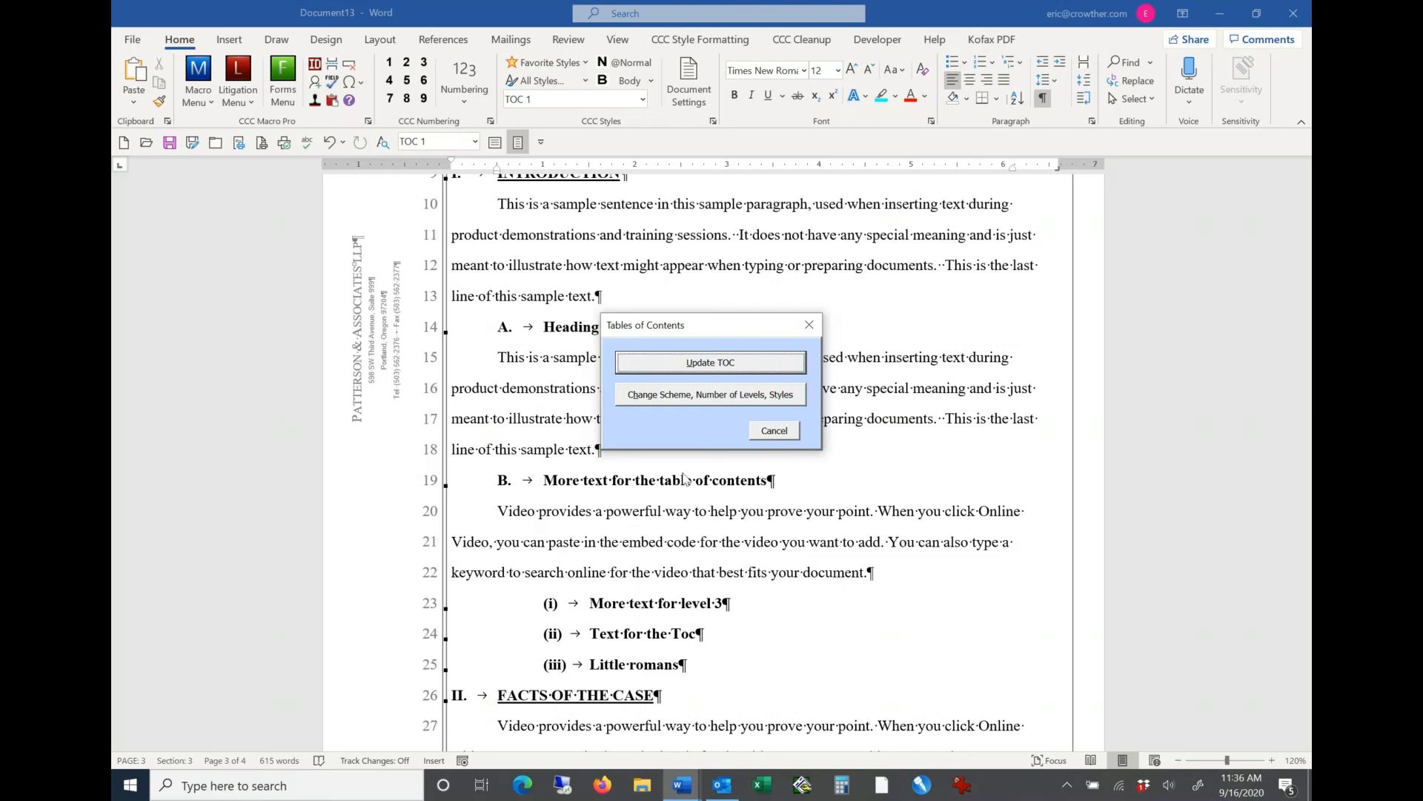
click(711, 395)
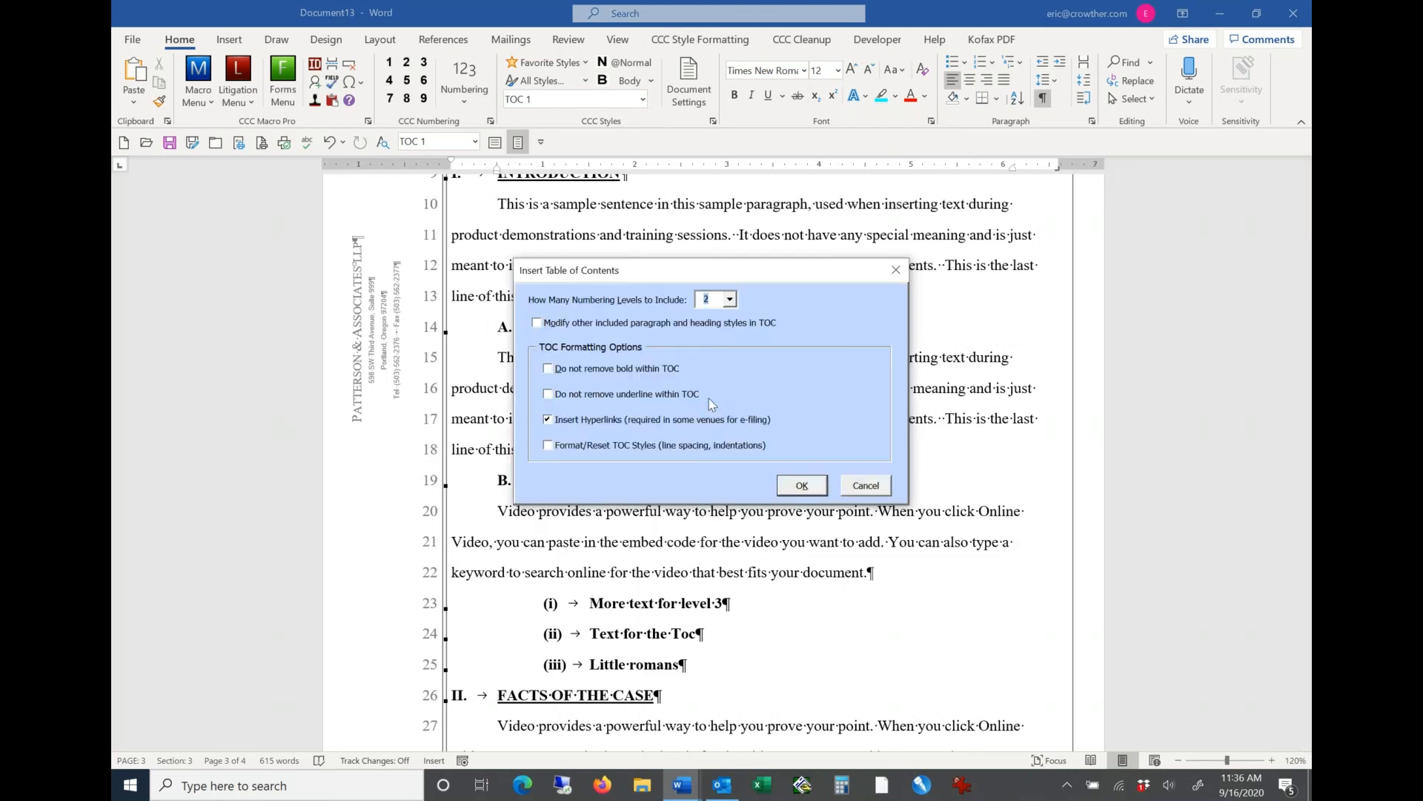
click(731, 299)
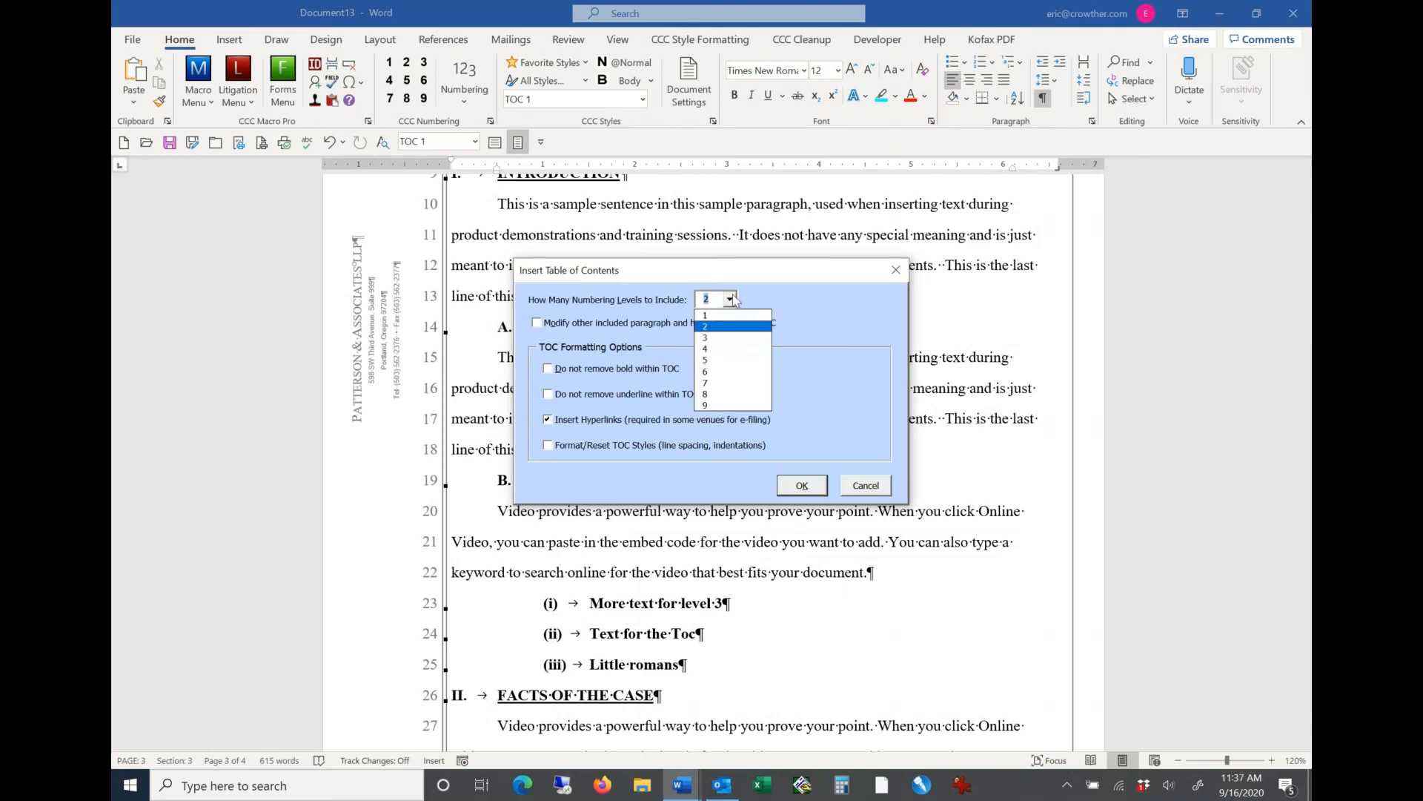
click(723, 339)
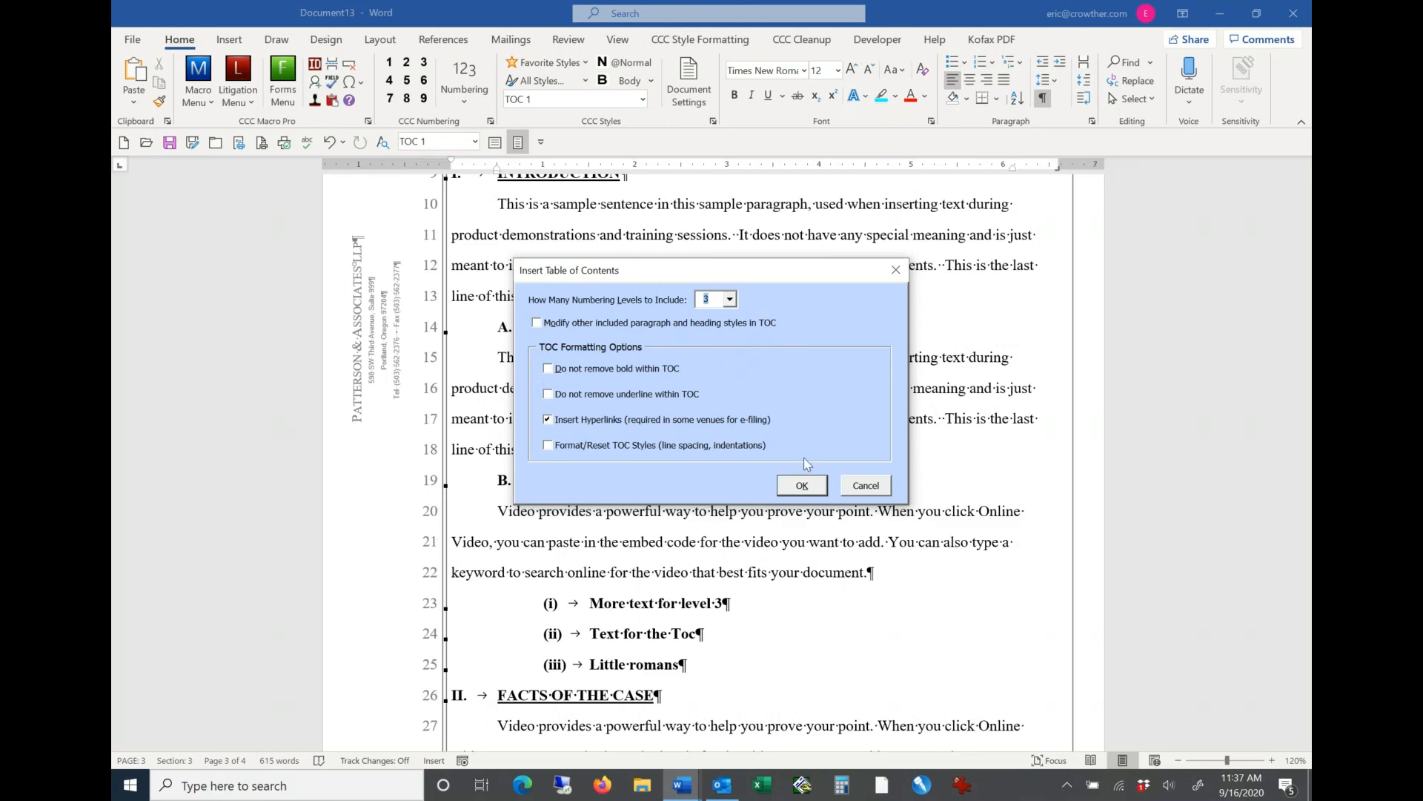
click(802, 485)
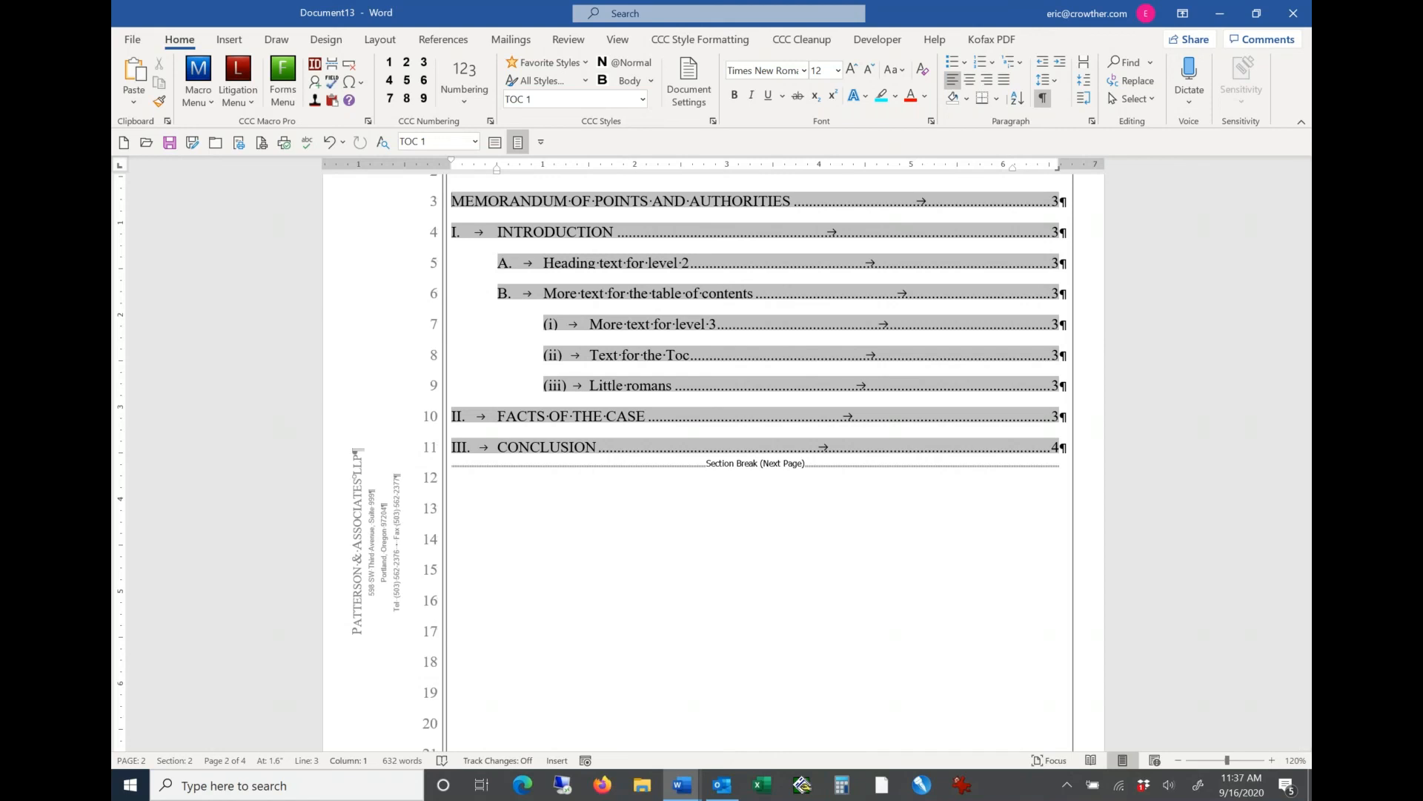
Step: Review the favorite styles, the CCC numbering commands and the available heading styles from the body text above INTRODUCTION
ctrl+click(562, 382)
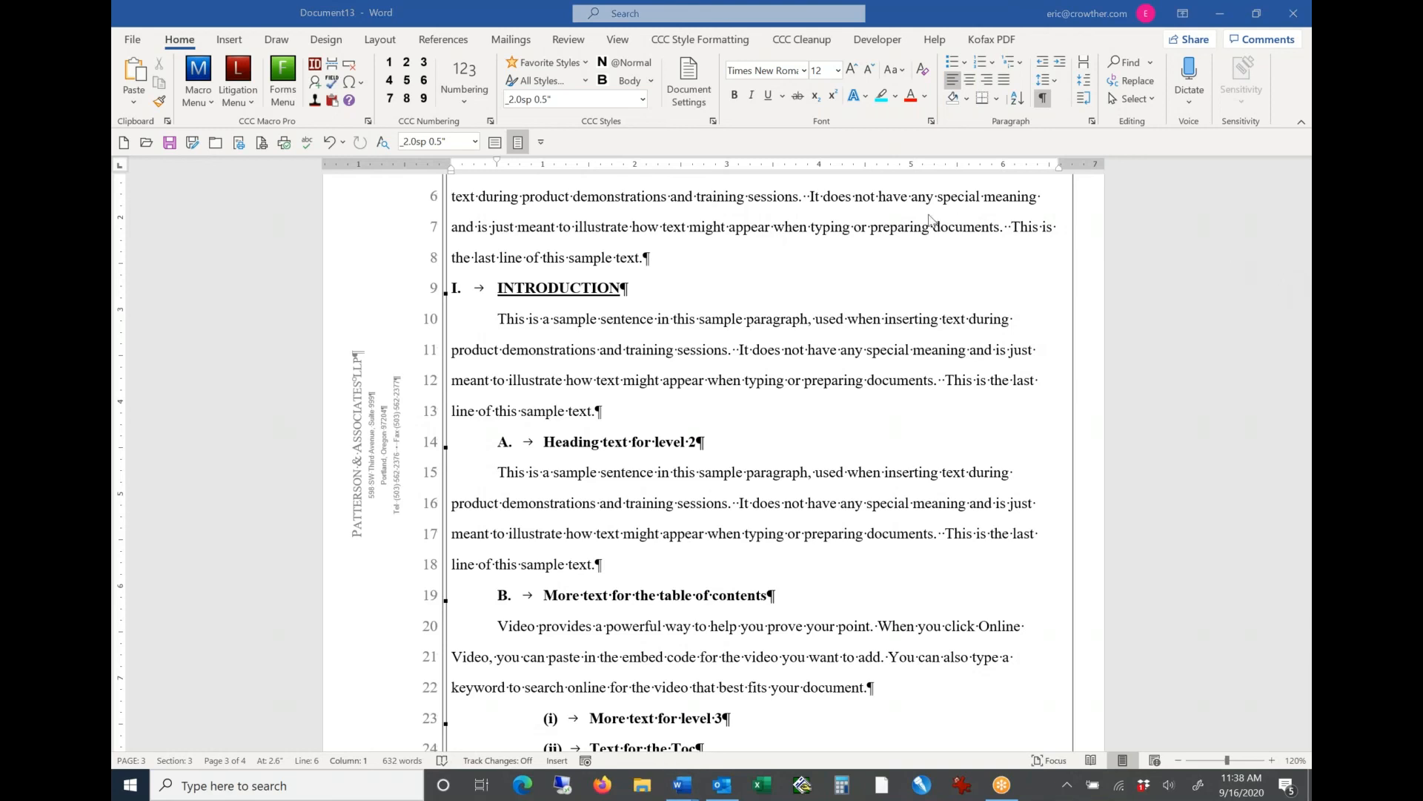
click(693, 253)
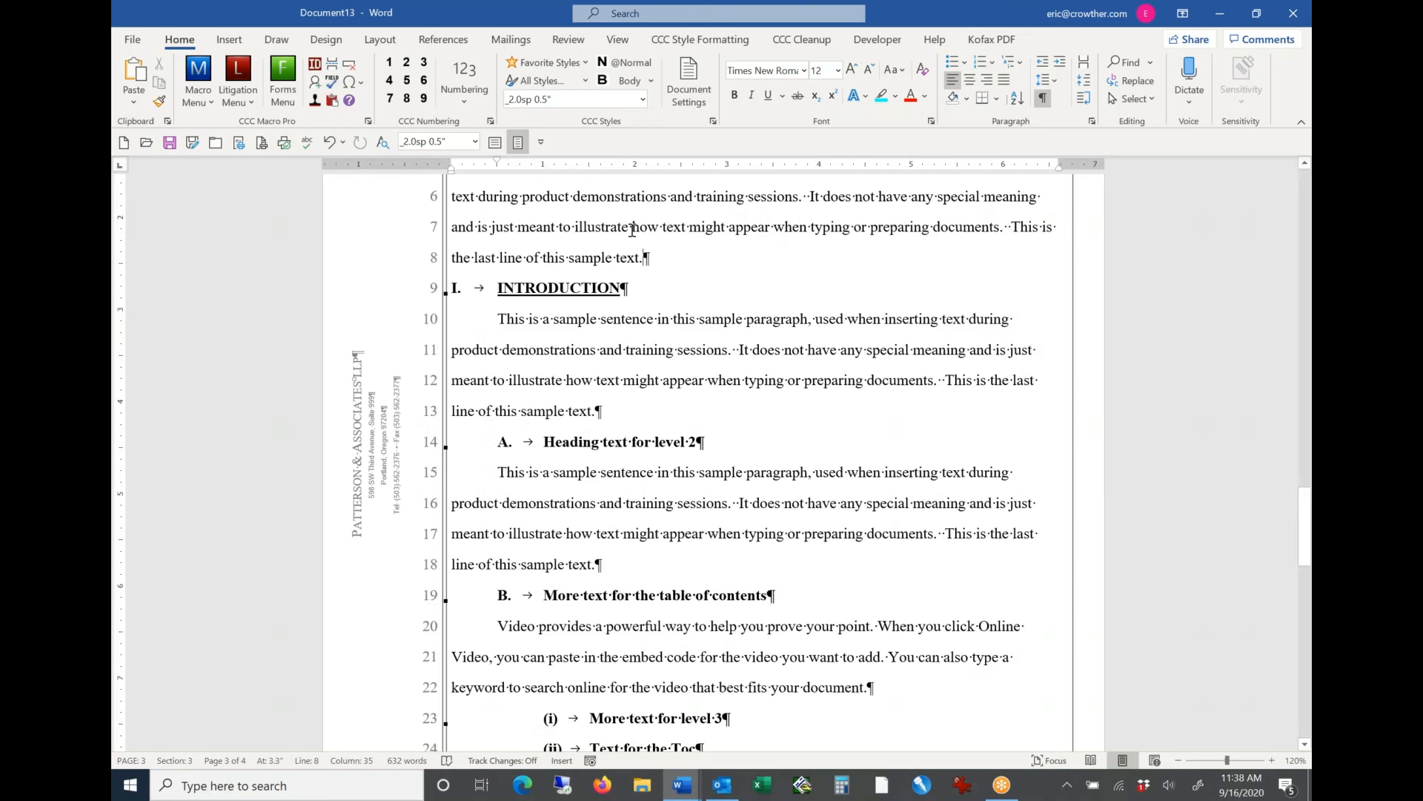
click(569, 71)
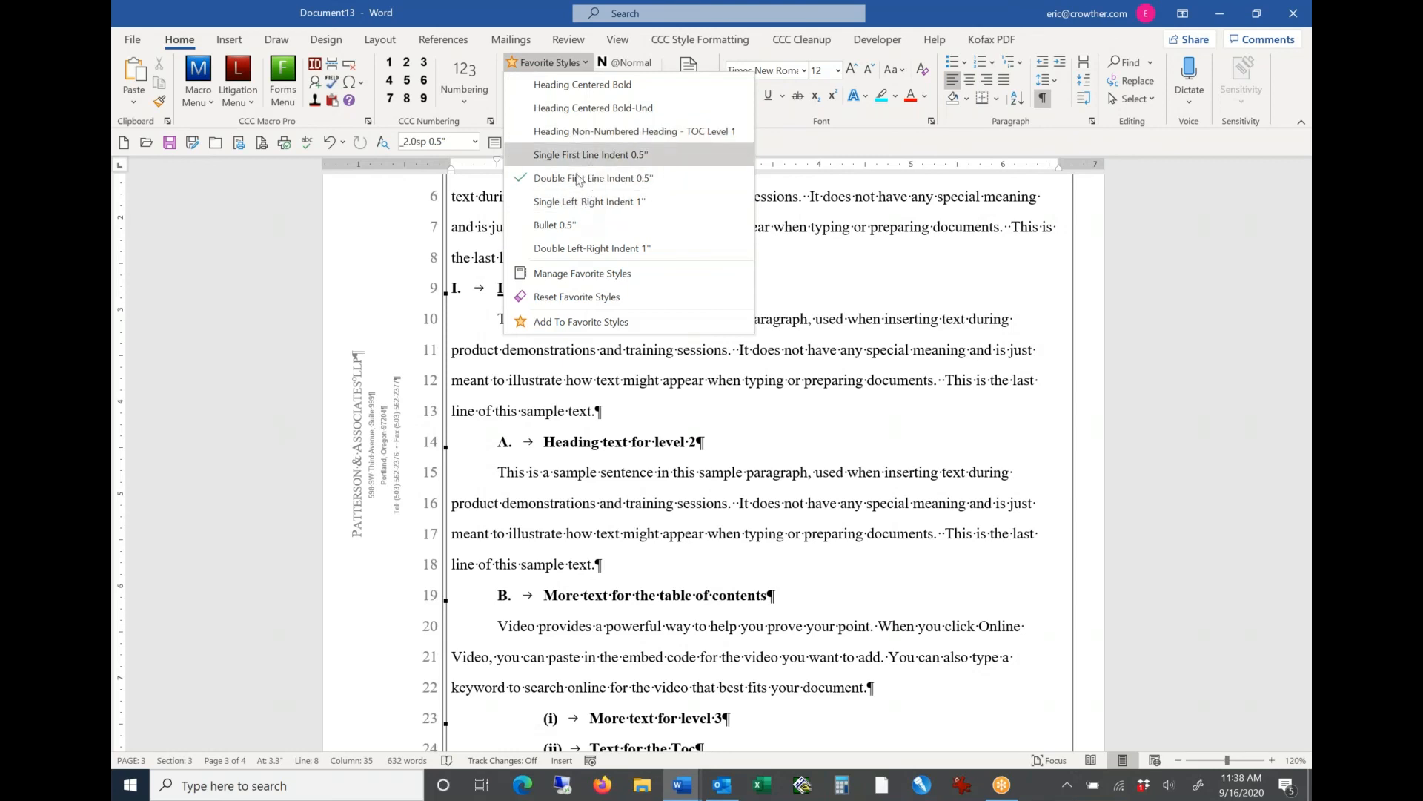
click(498, 239)
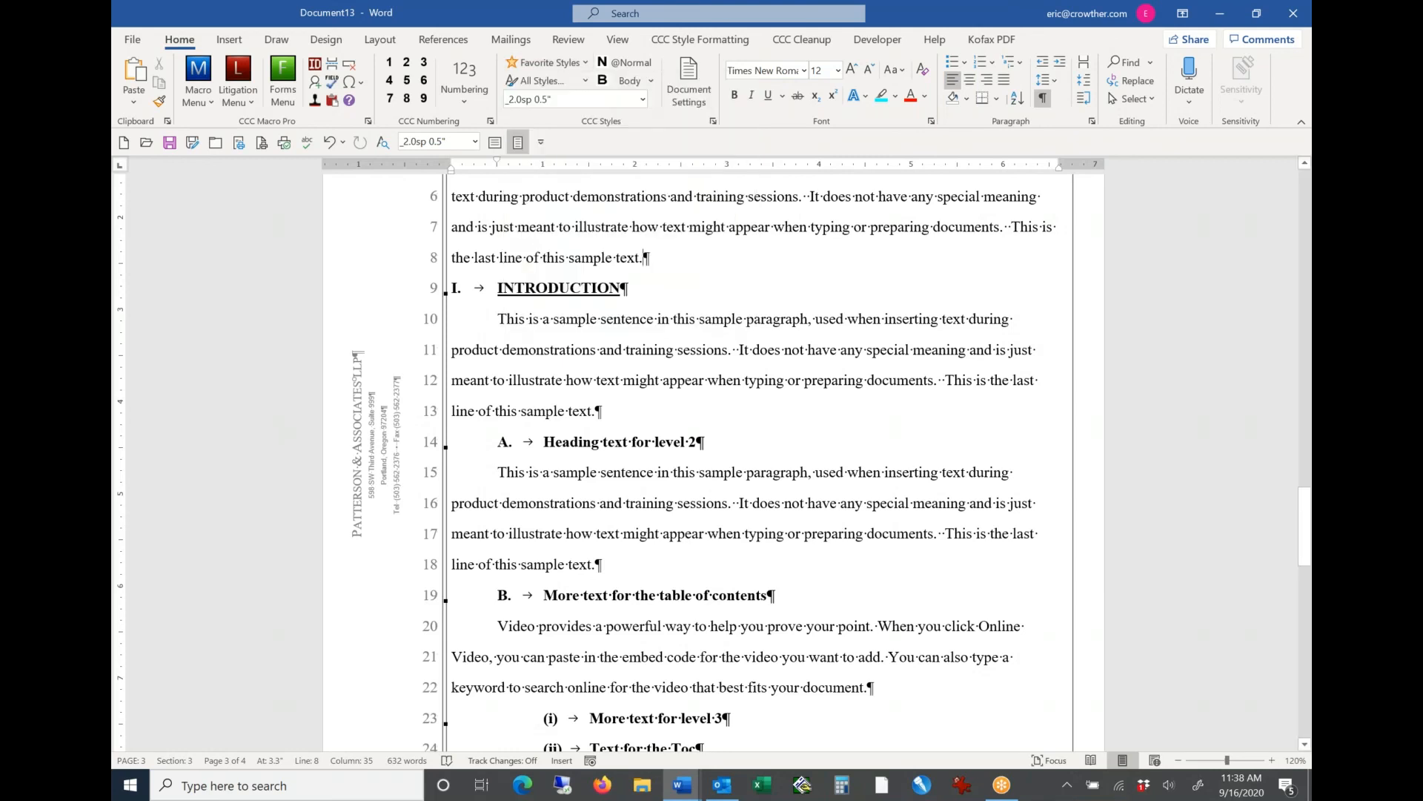
click(470, 97)
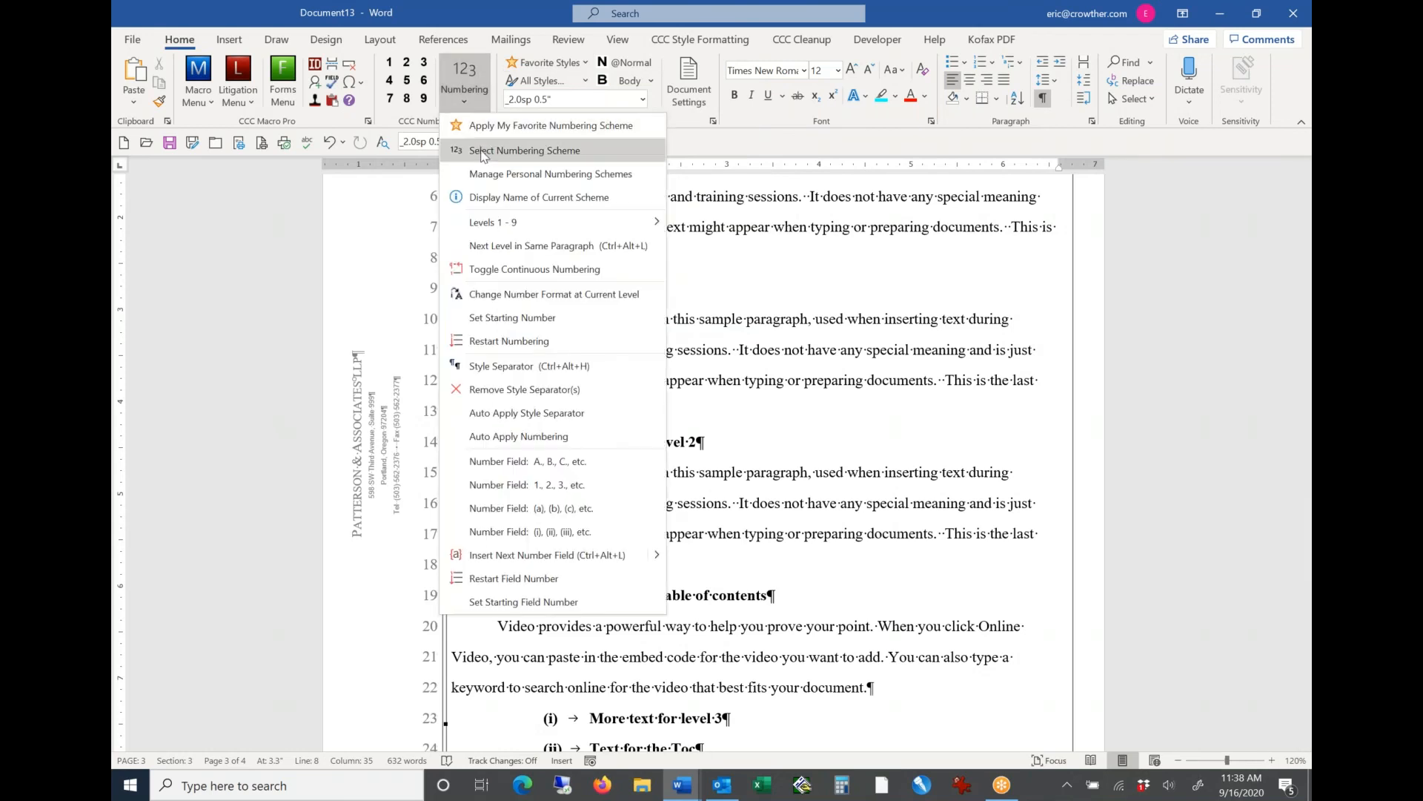
click(455, 86)
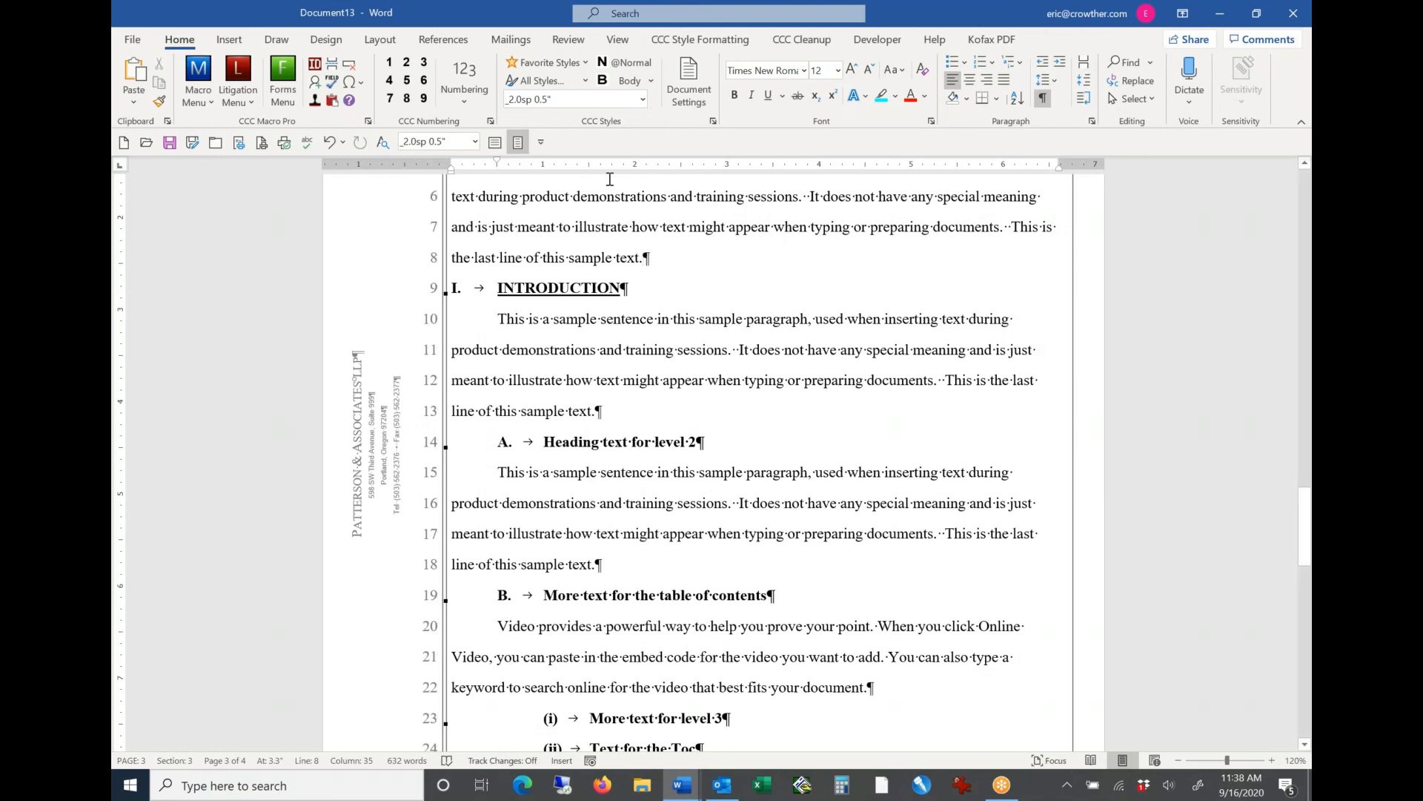
click(579, 81)
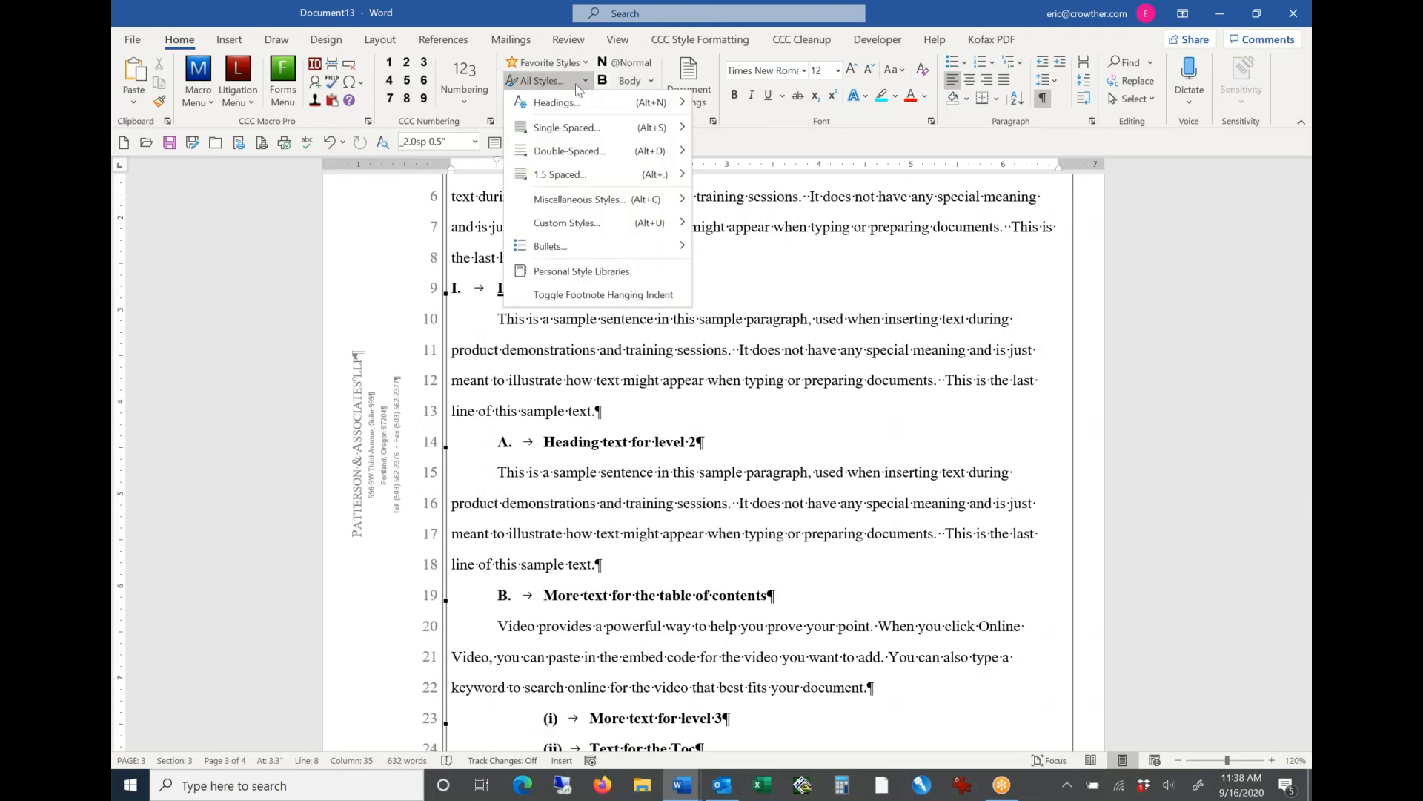
mouse_move(576, 100)
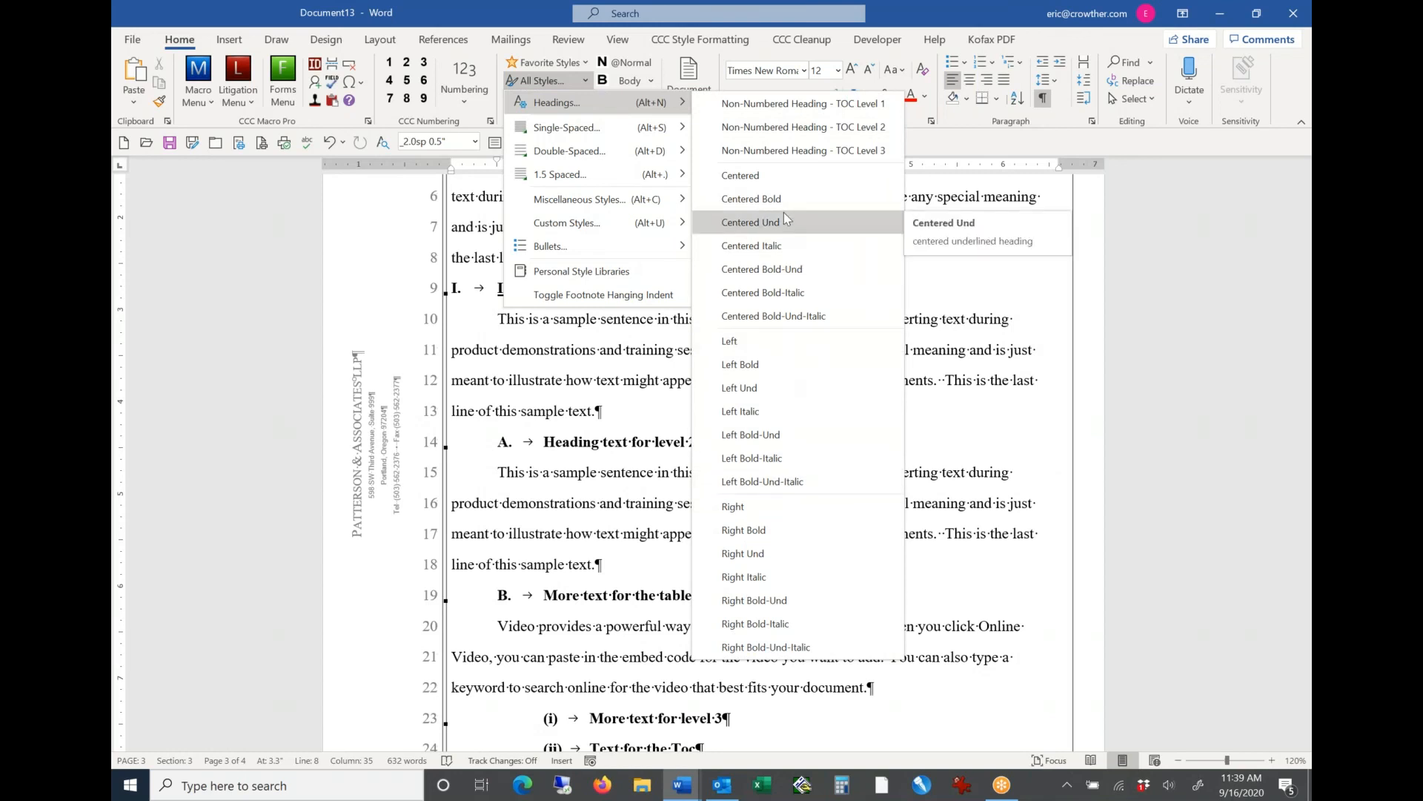
key(Escape)
key(Escape)
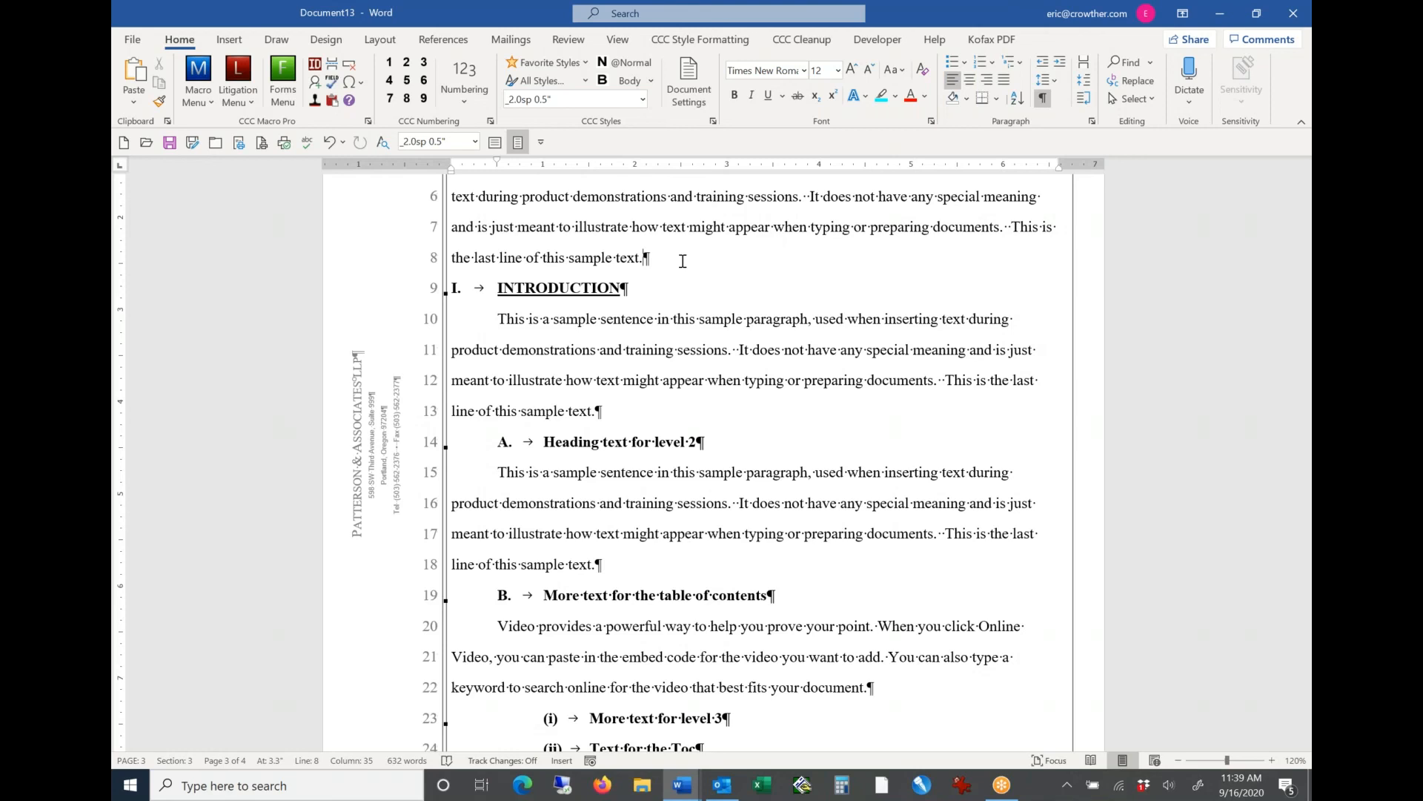
Step: Check the style of the MEMORANDUM OF POINTS AND AUTHORITIES heading, and look over the CCC Cleanup tools and the pleading's pages
scroll(682, 261, up, 6)
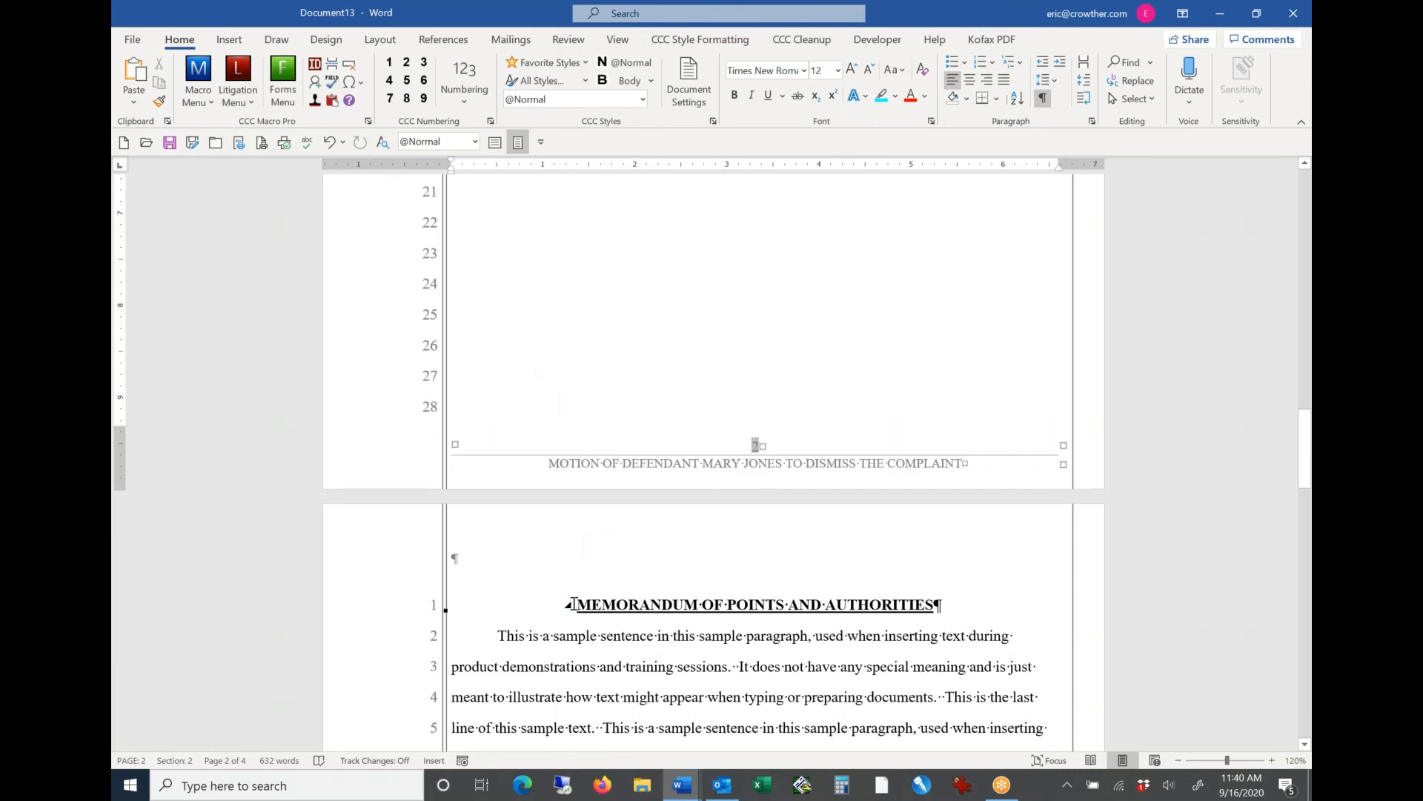
drag(575, 604, 889, 612)
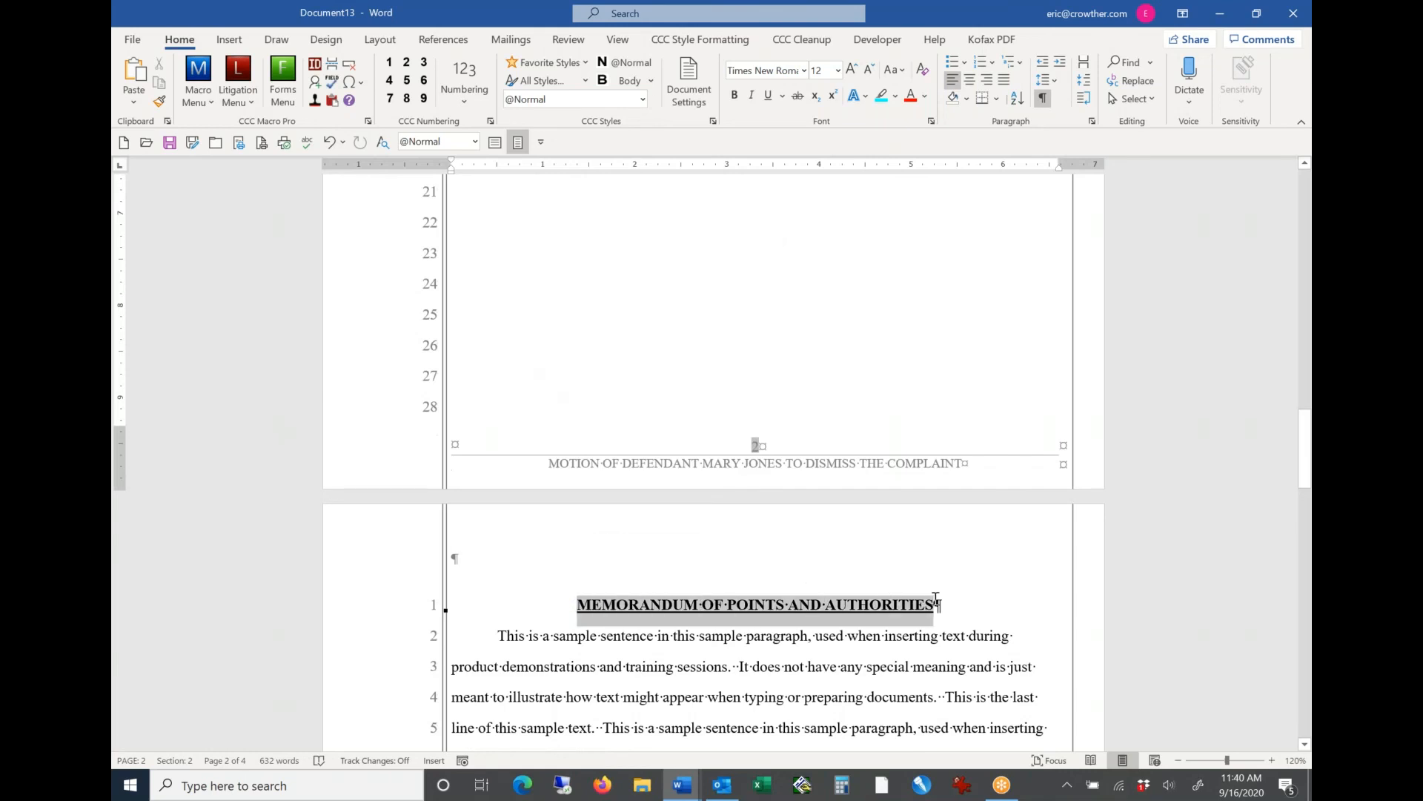
click(889, 612)
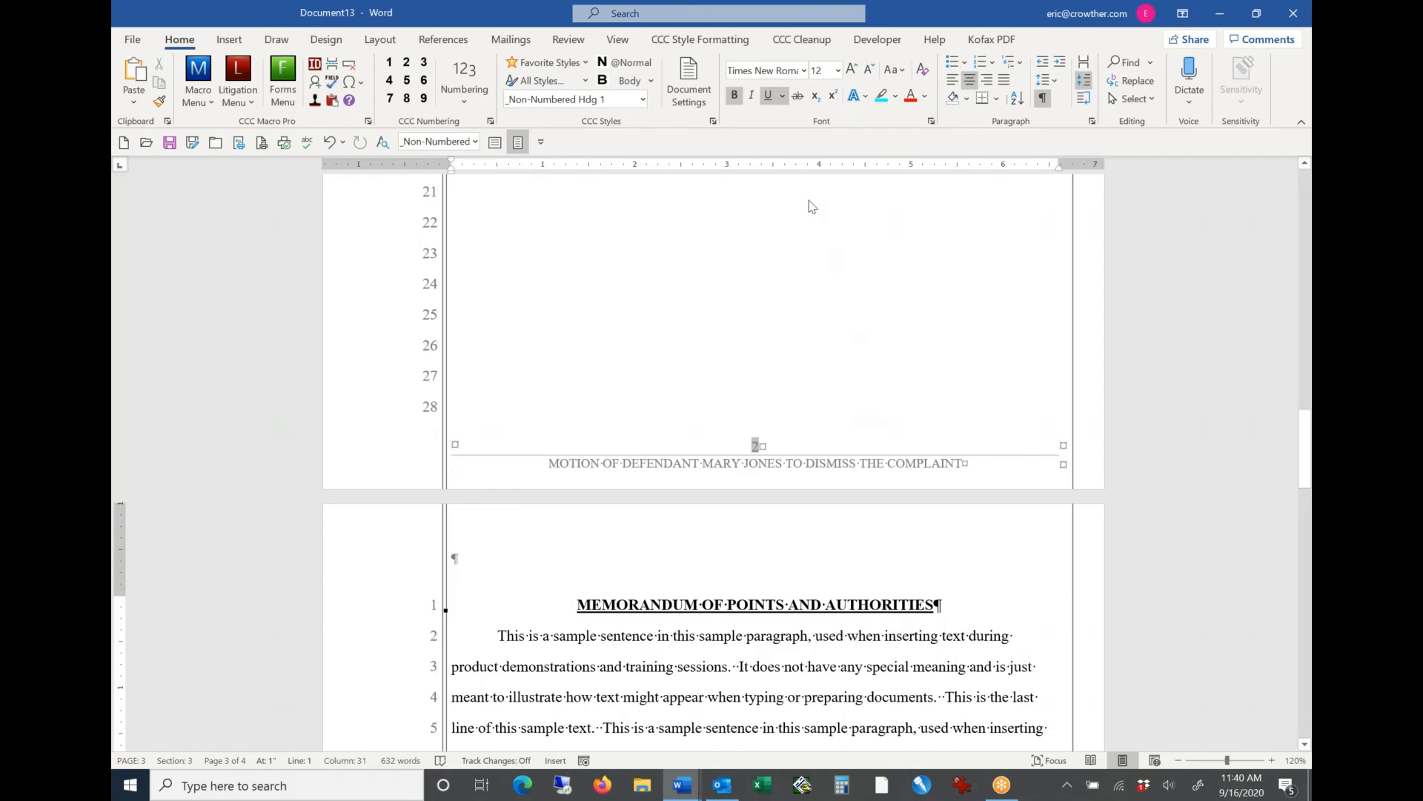
click(798, 46)
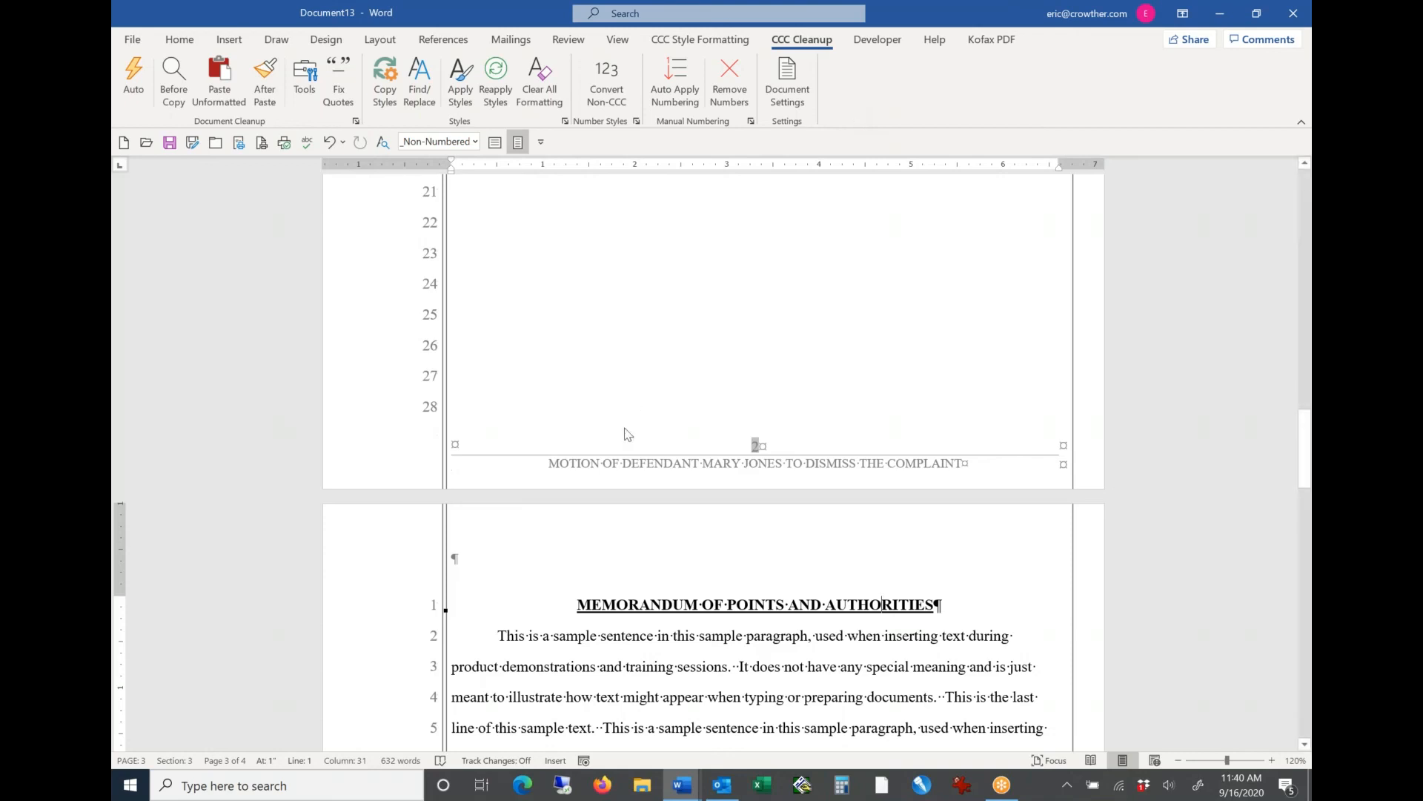
key(Page_Down)
key(Page_Down)
key(Page_Down)
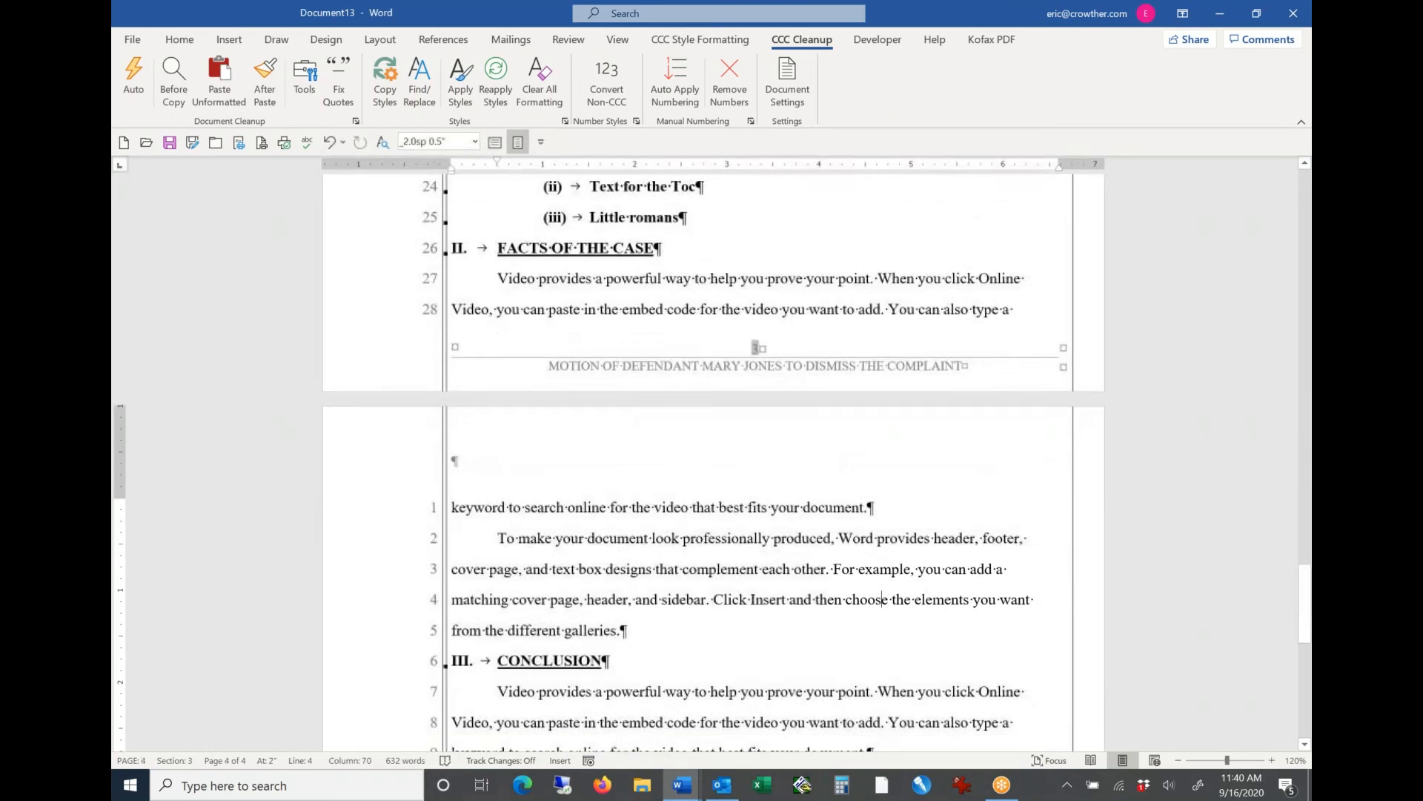
key(Page_Up)
key(Page_Up)
key(Page_Up)
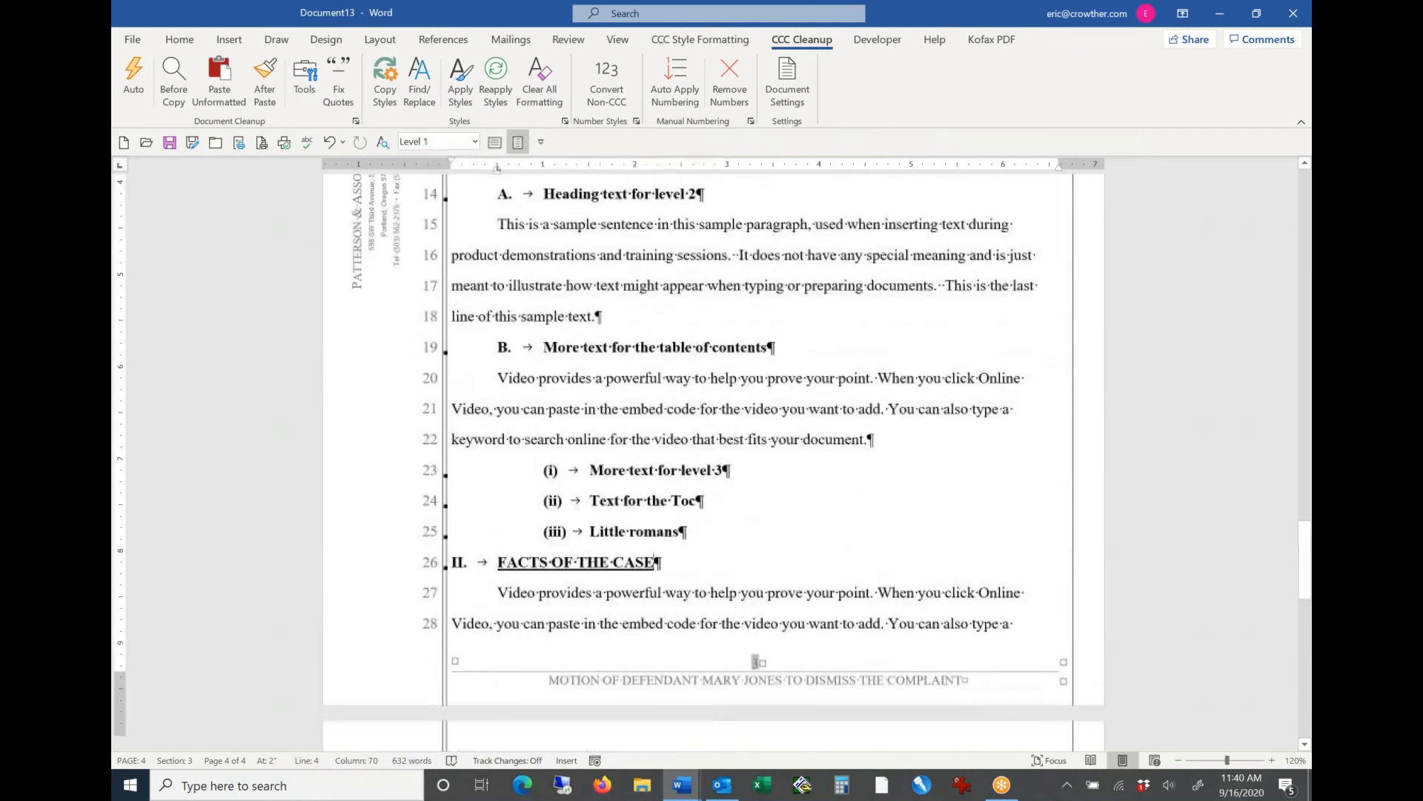
key(Page_Up)
key(Page_Up)
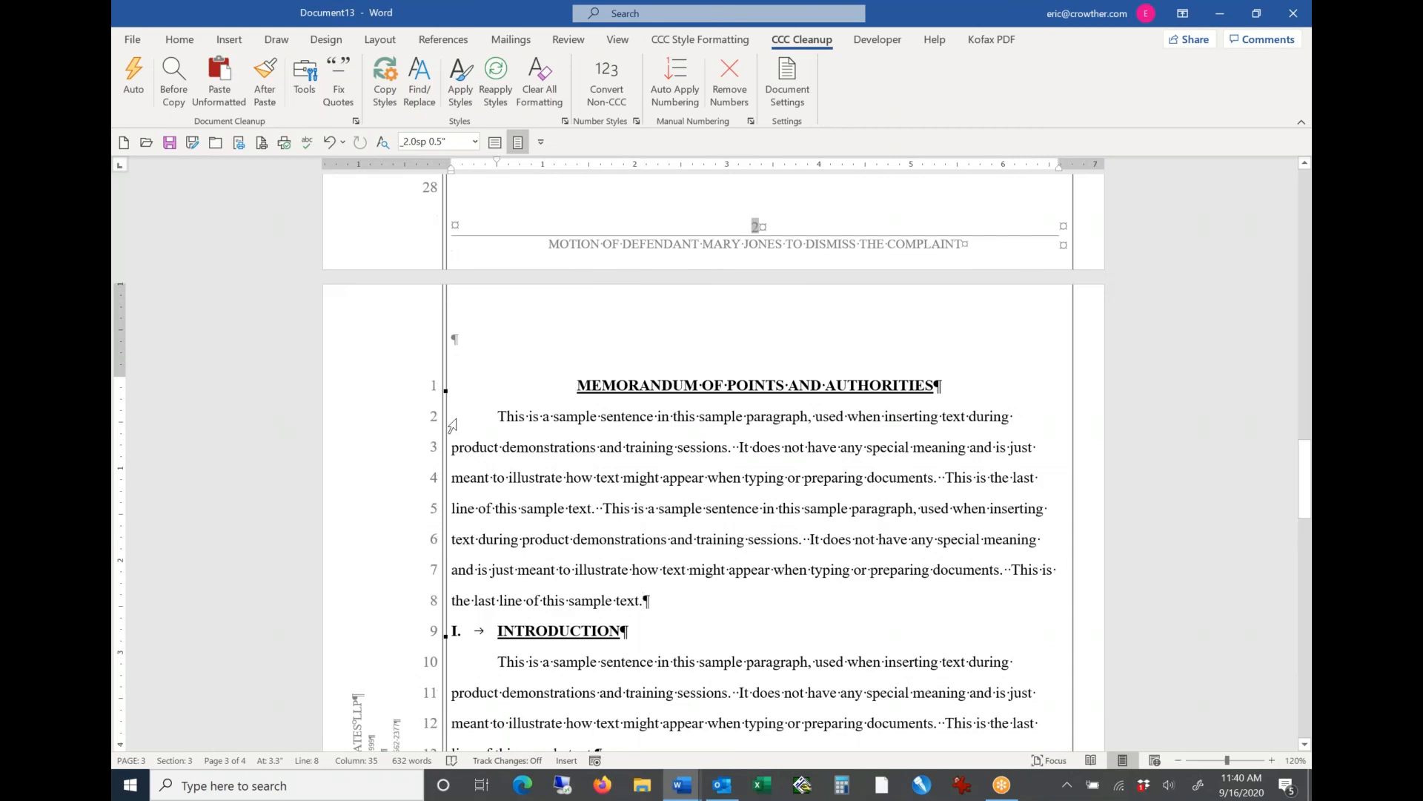
click(186, 46)
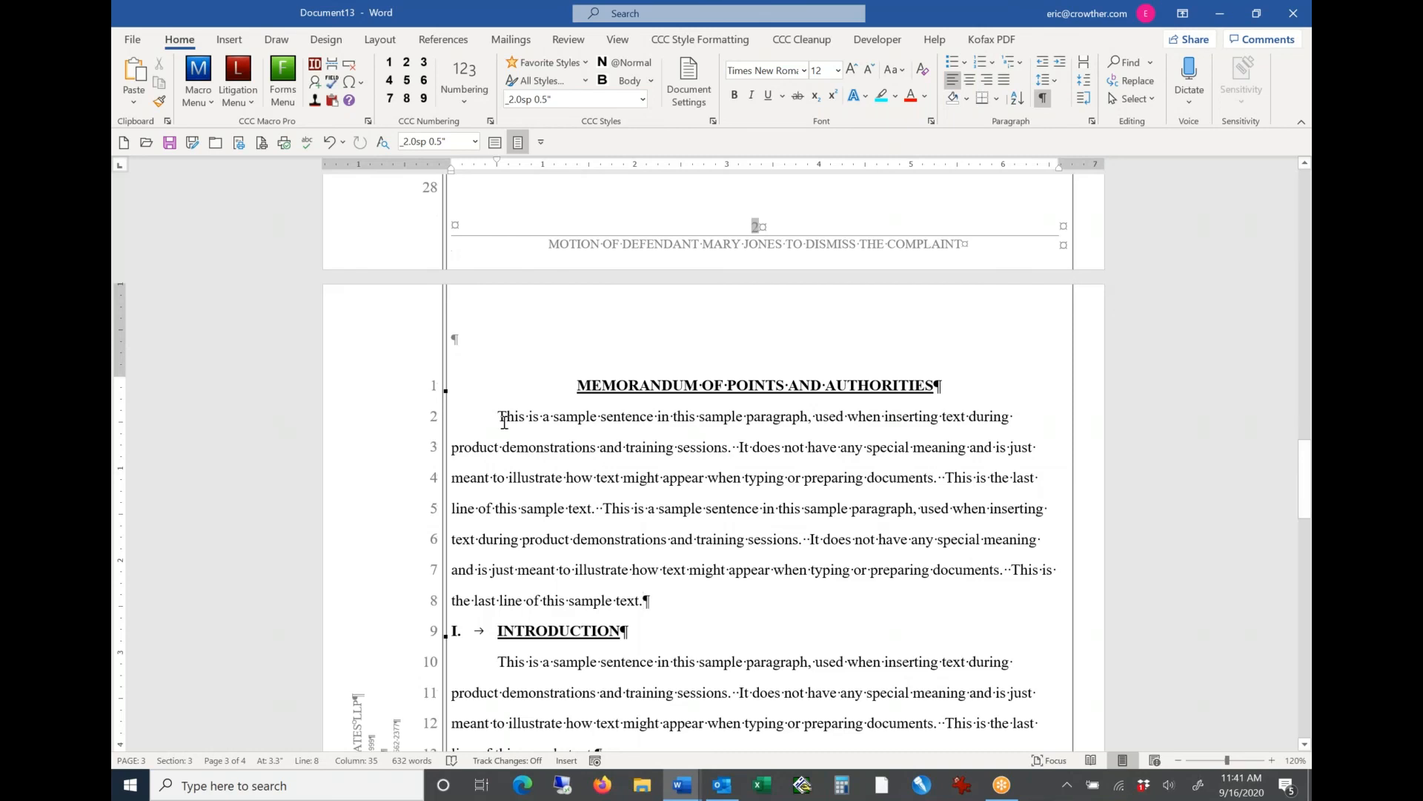
click(461, 102)
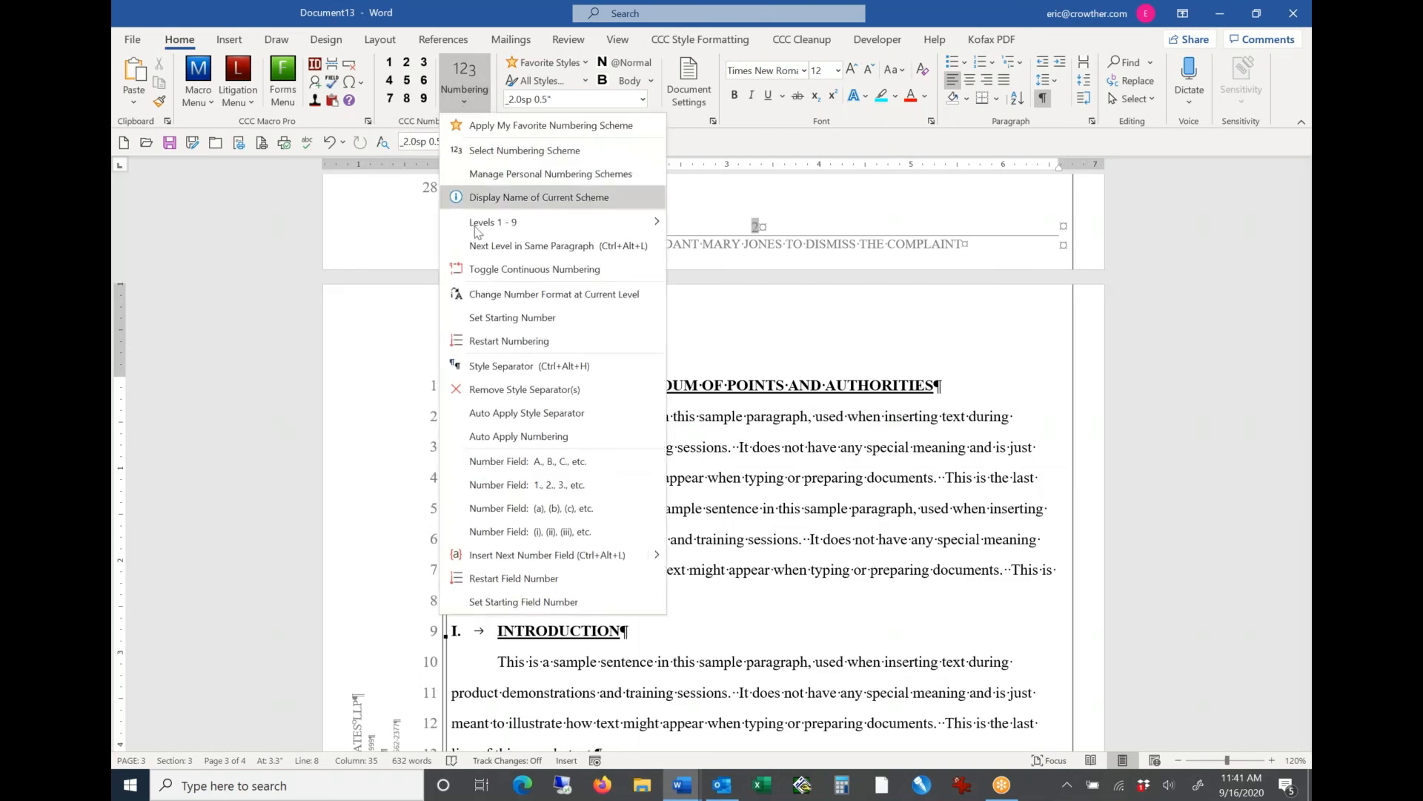
click(506, 438)
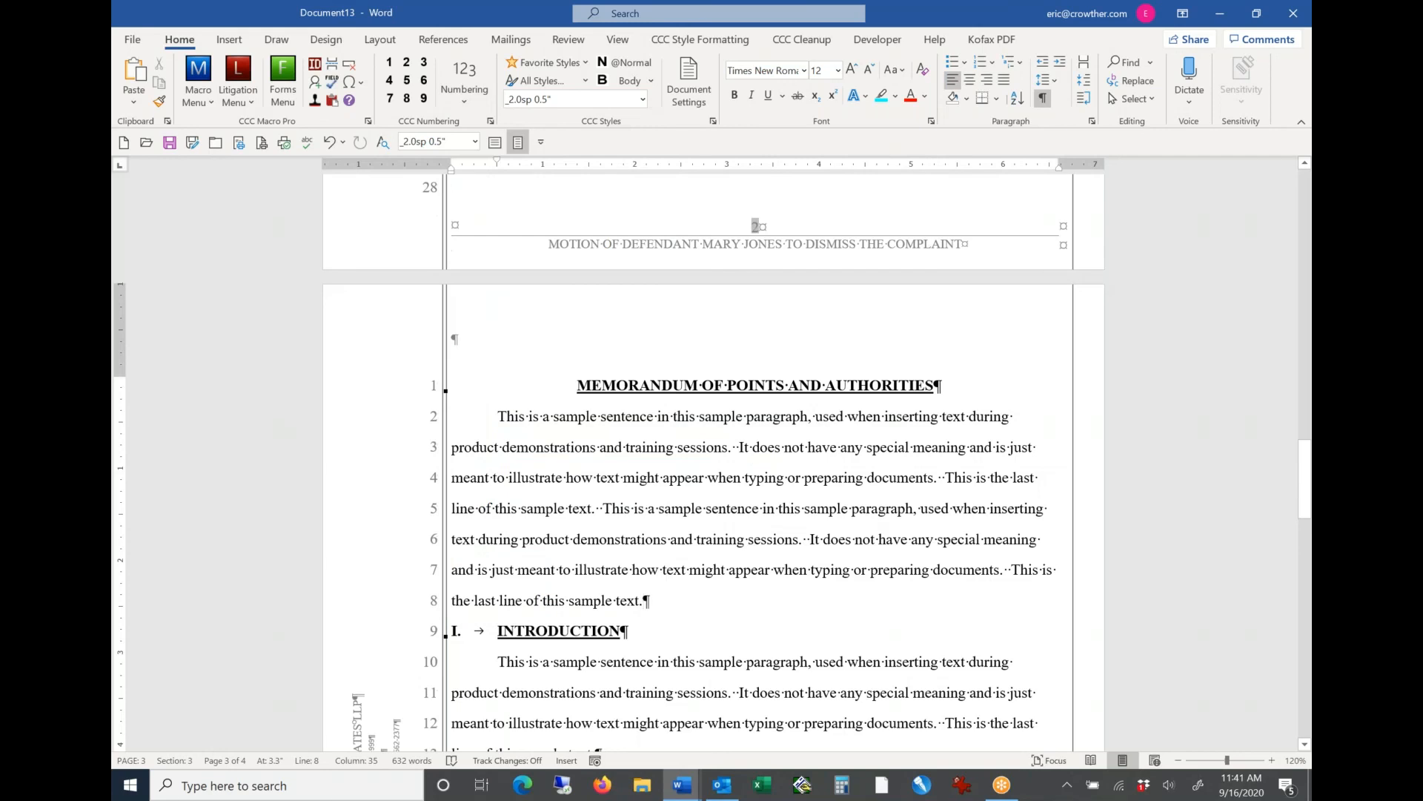
click(549, 62)
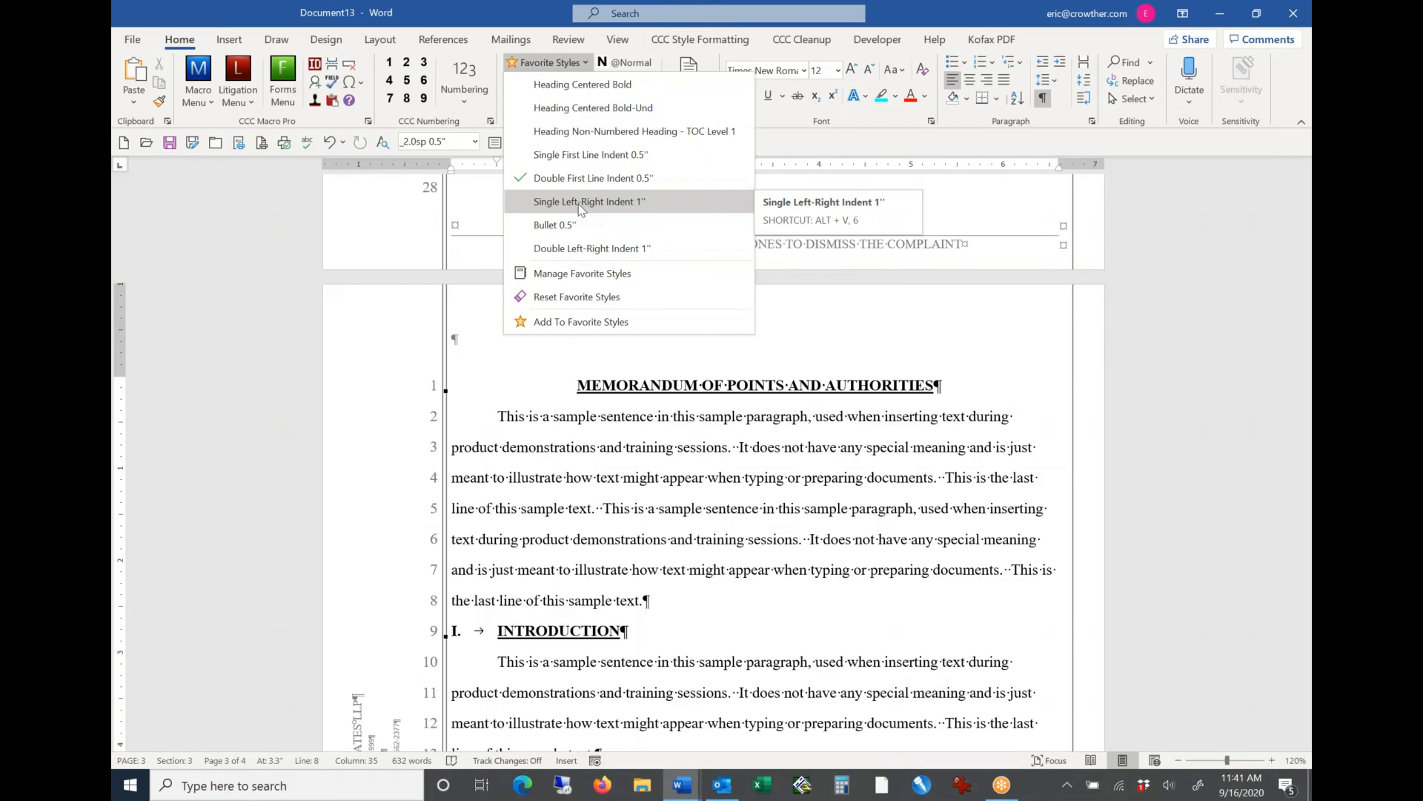
click(652, 364)
click(670, 416)
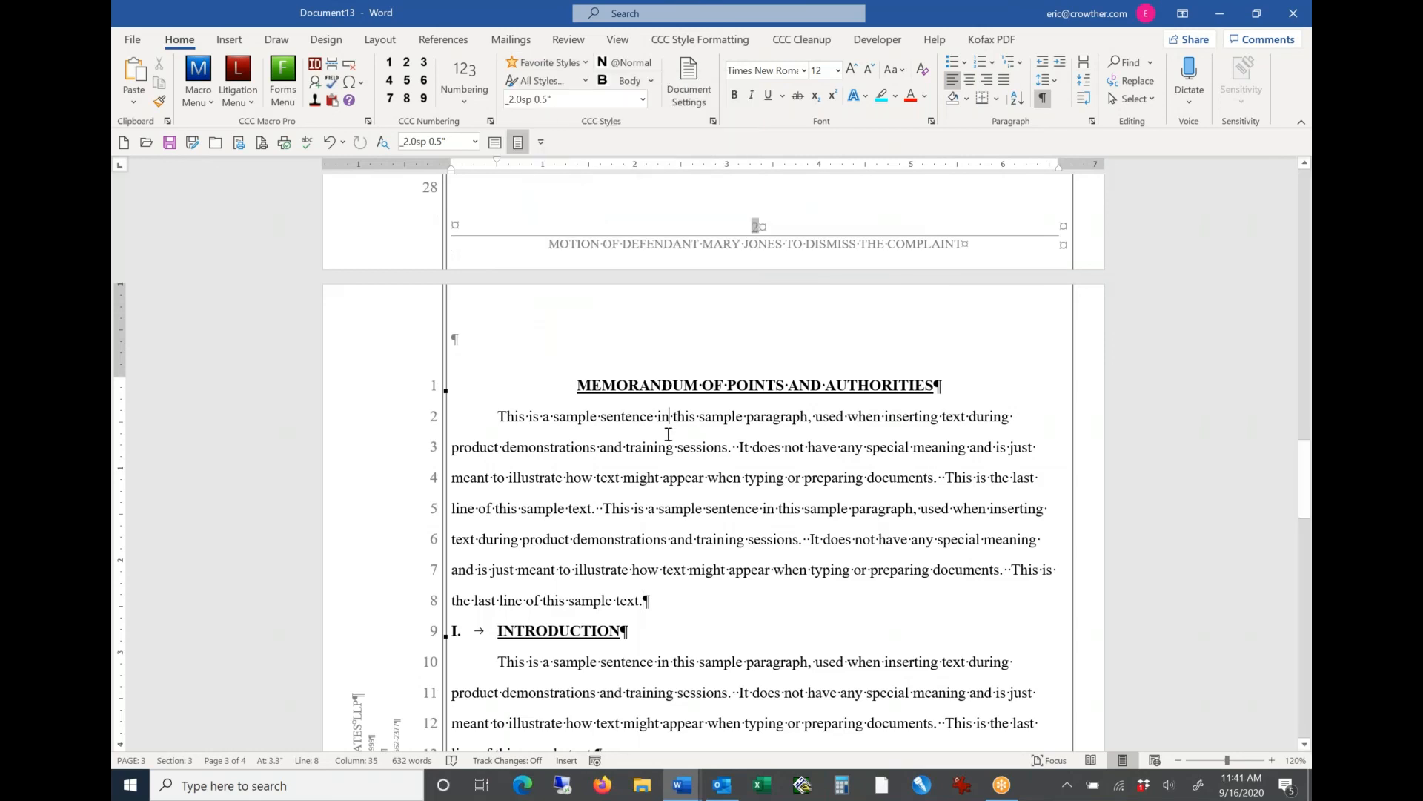